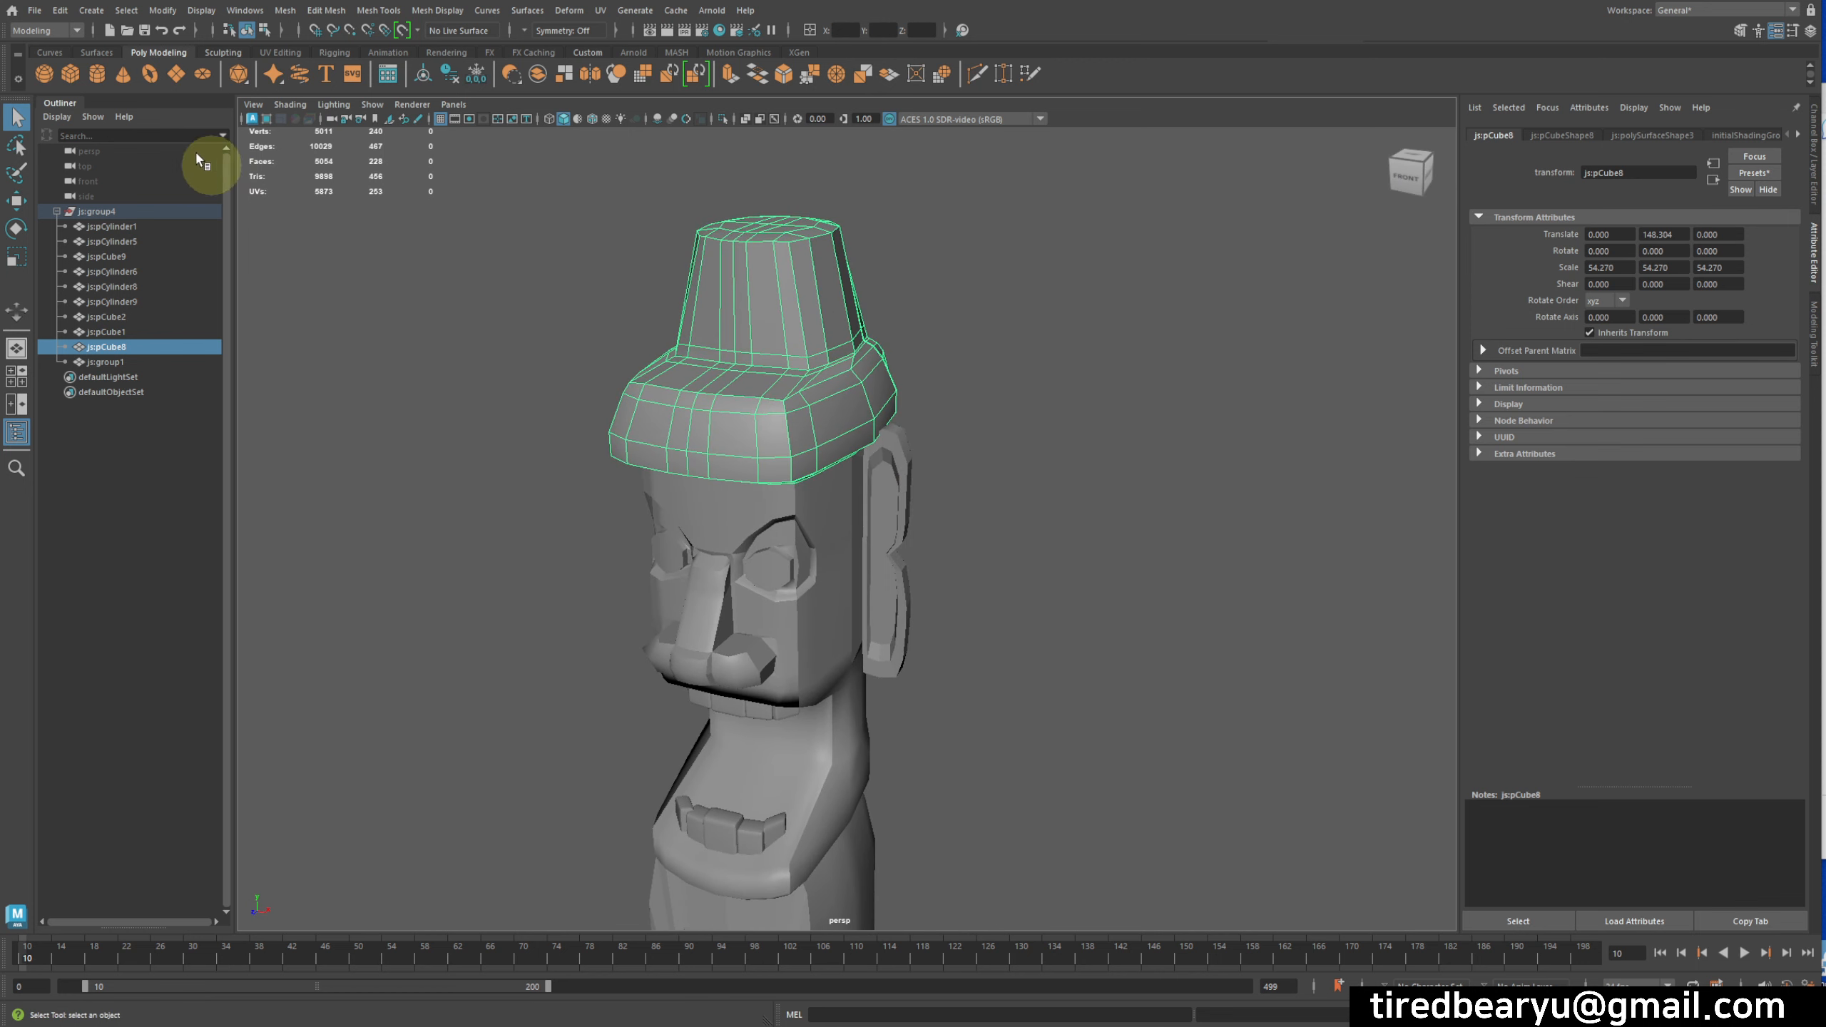
- Open the UV Editor for the hat and place its window beside the model
left_click(68, 32)
left_click(68, 34)
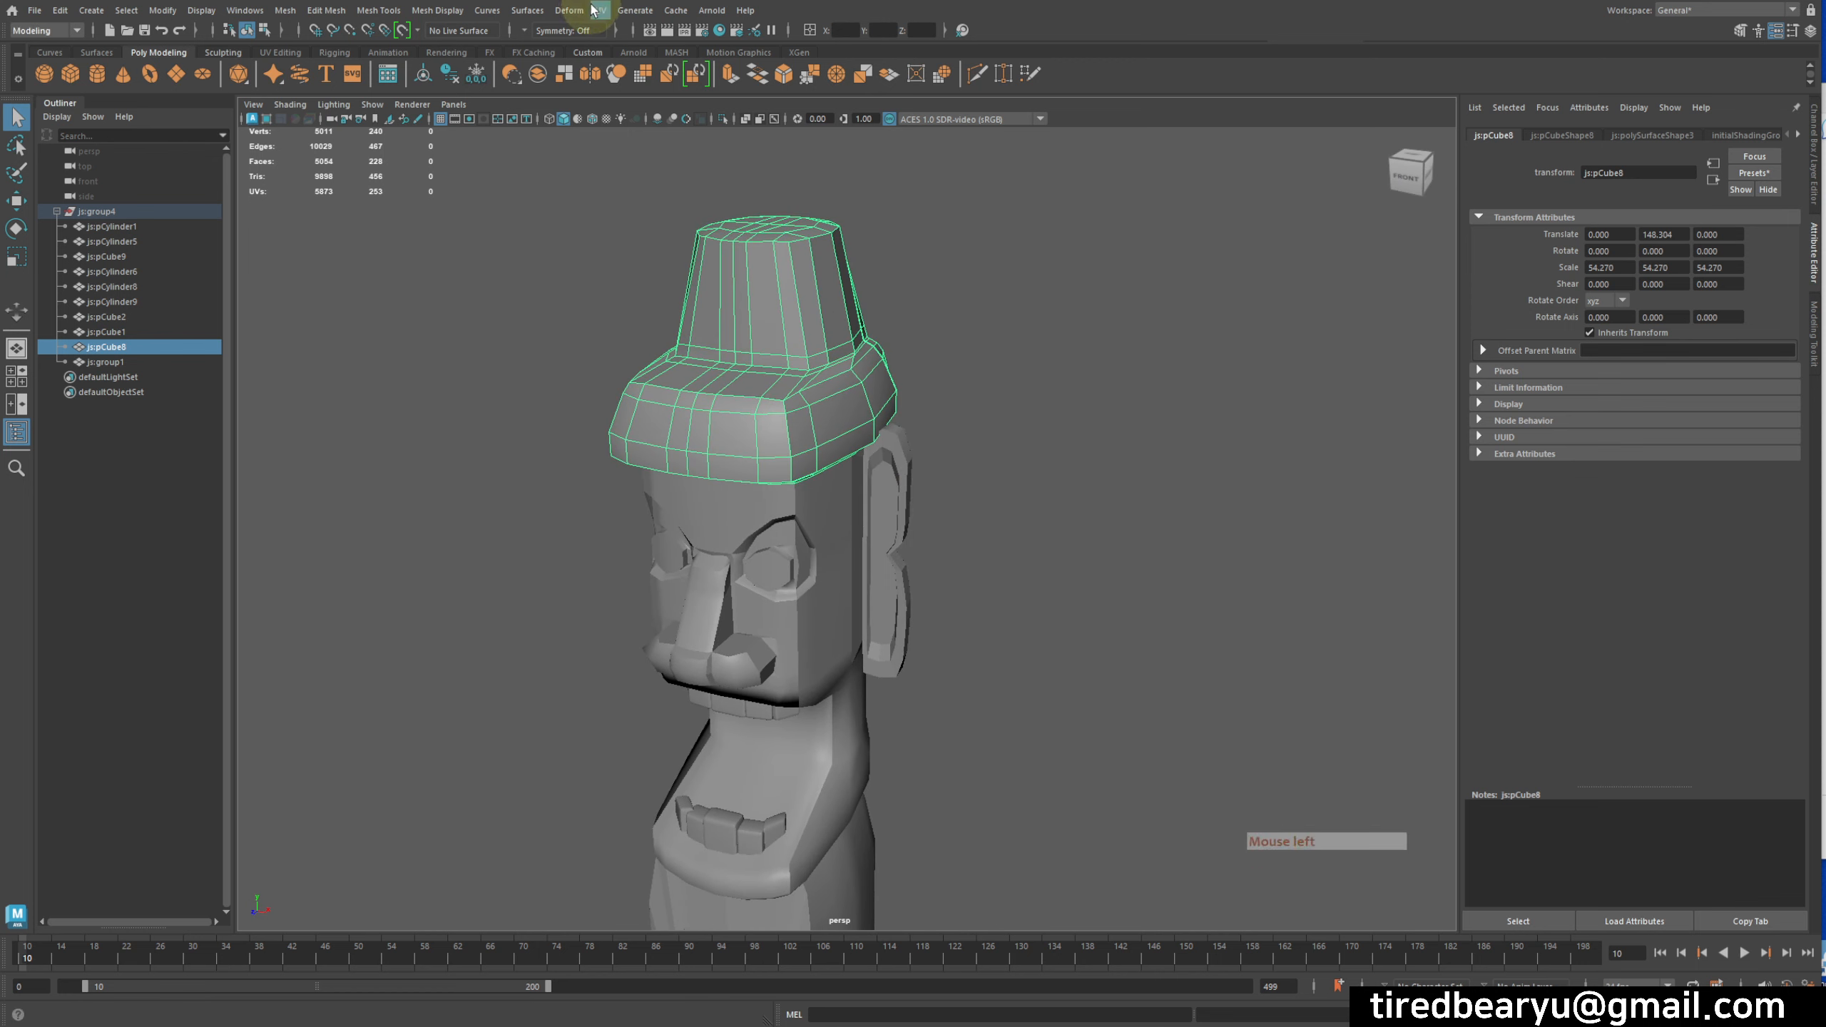
left_click(601, 10)
left_click(640, 32)
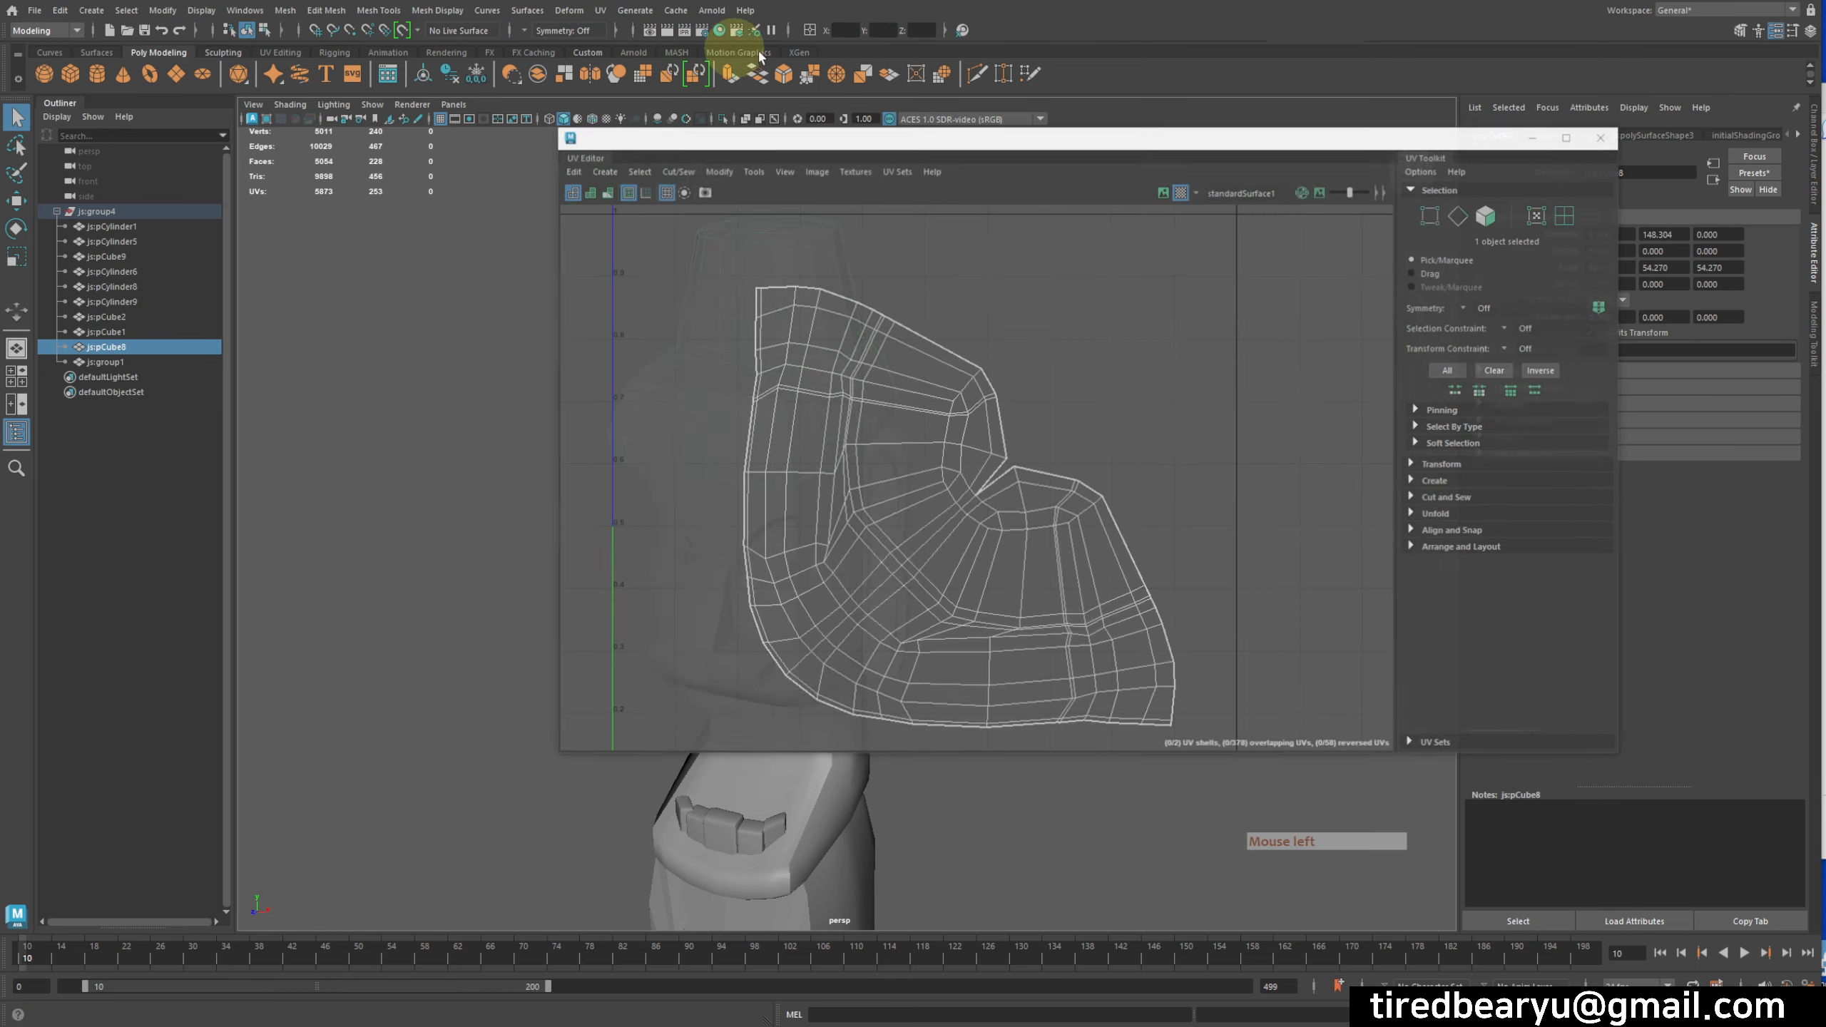
left_click(783, 156)
left_click_drag(954, 137, 1280, 167)
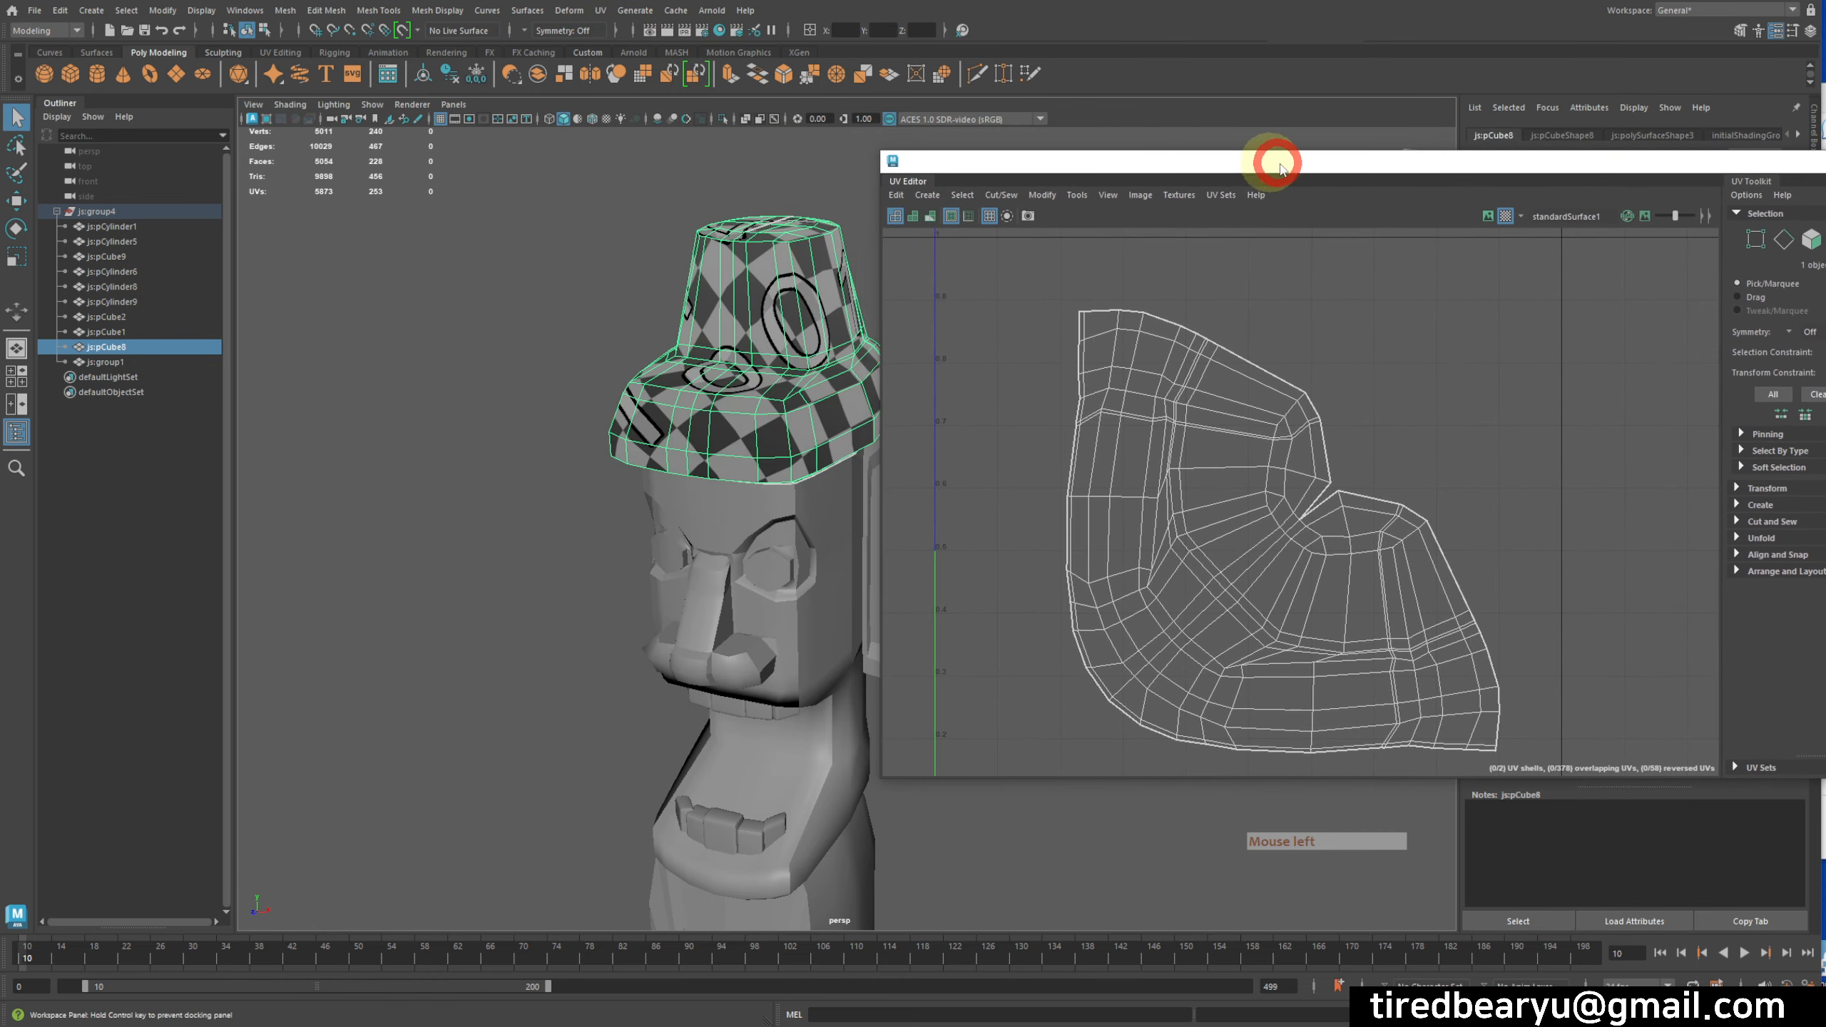
- Toggle the checker map off and on, leaving the checker pattern displayed on the hat
left_click_drag(791, 342, 701, 335, "alt")
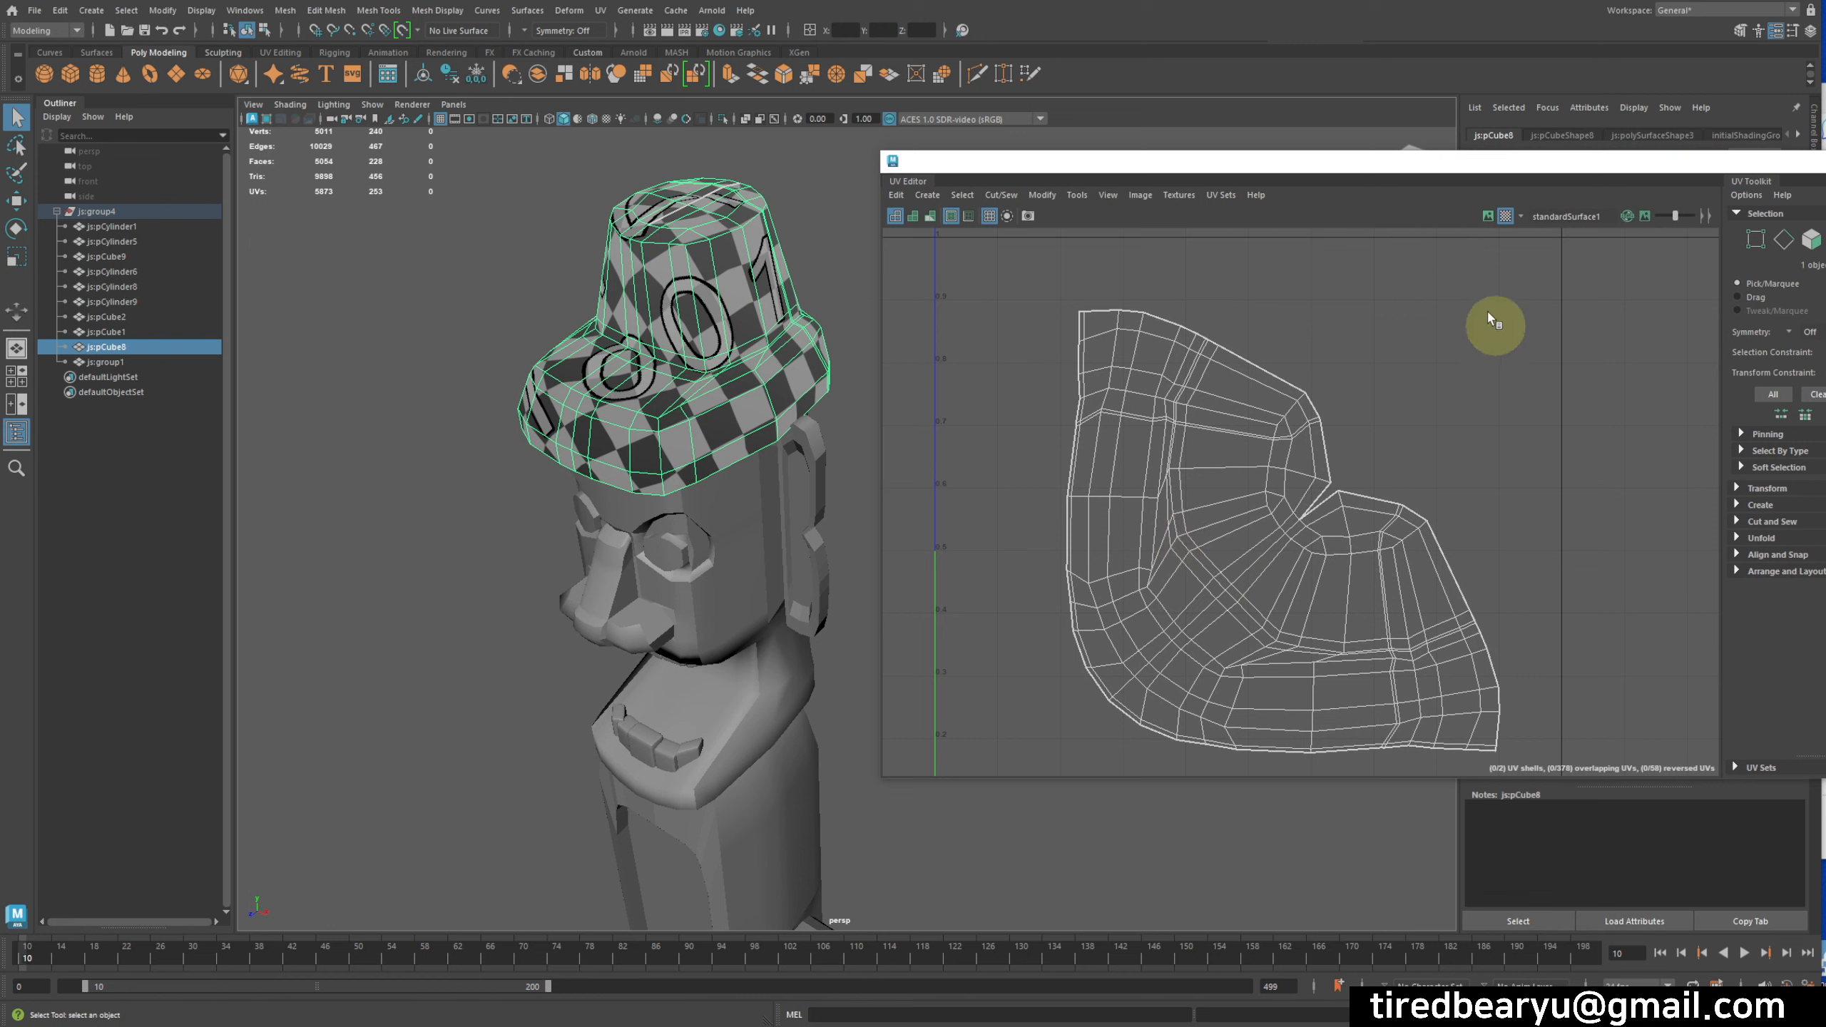
left_click(1502, 217)
left_click(1503, 217)
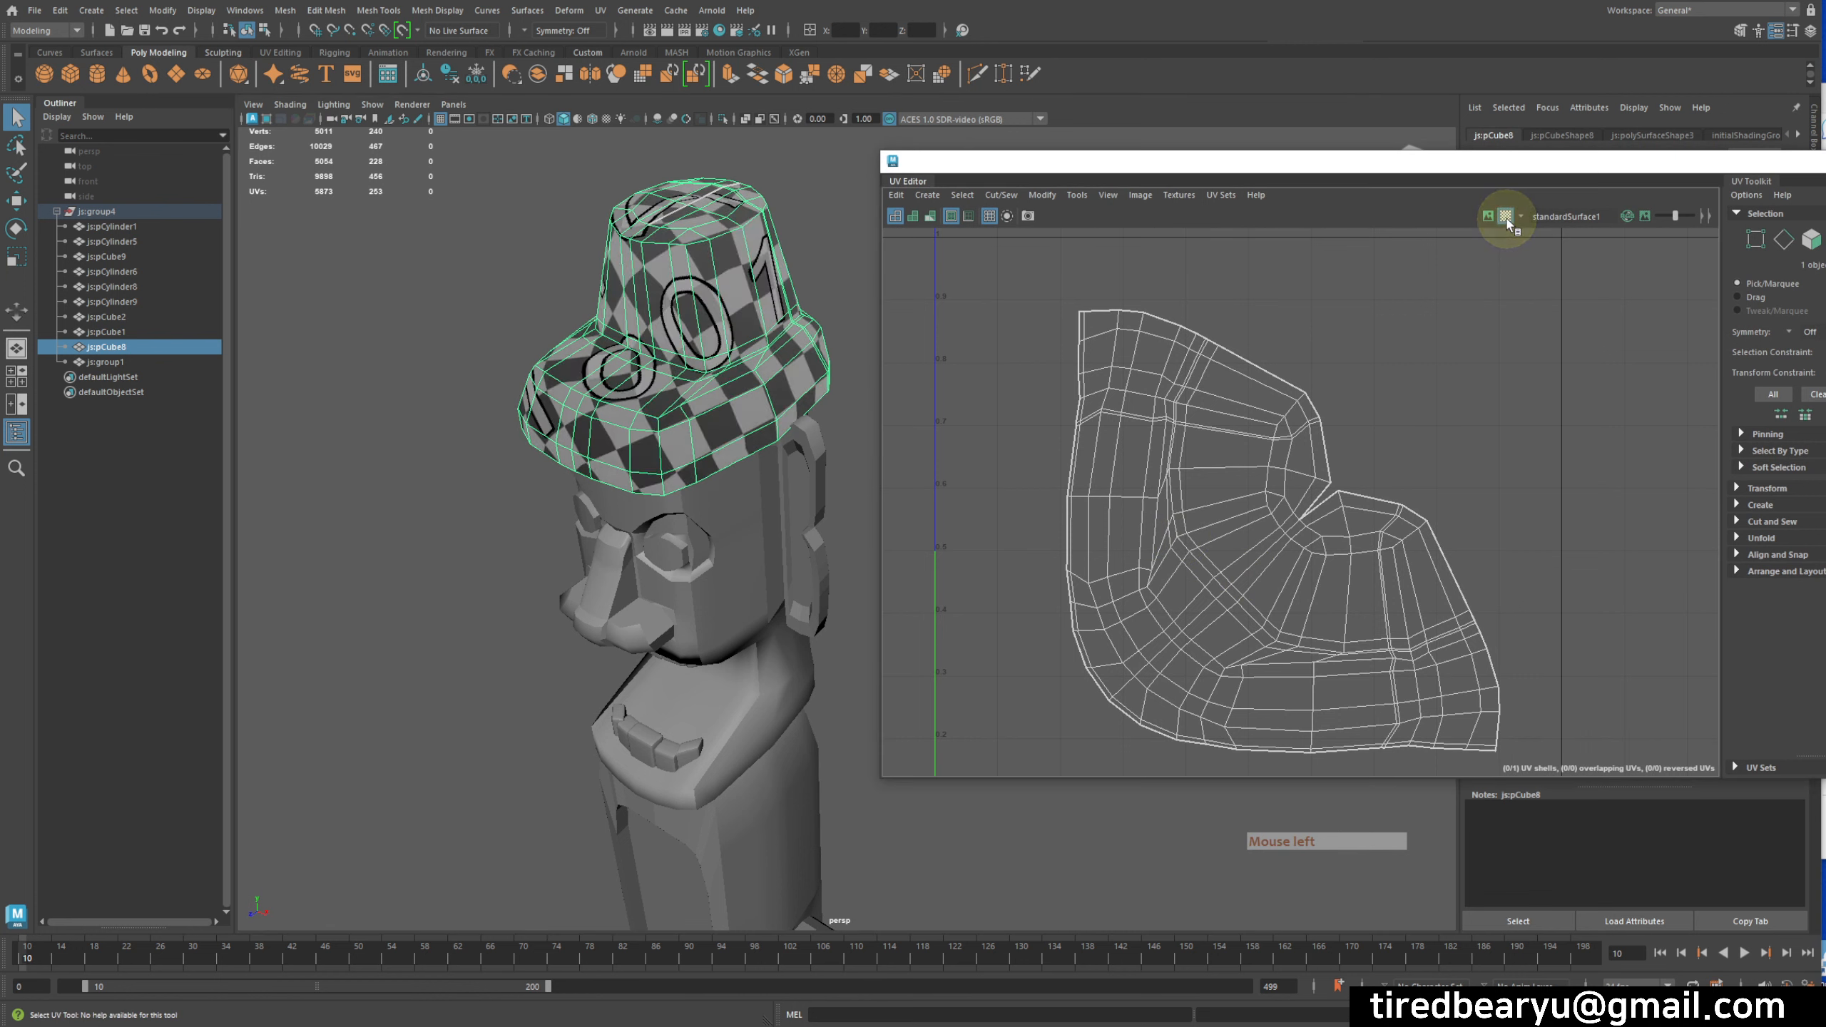
left_click(1503, 218)
left_click(1503, 217)
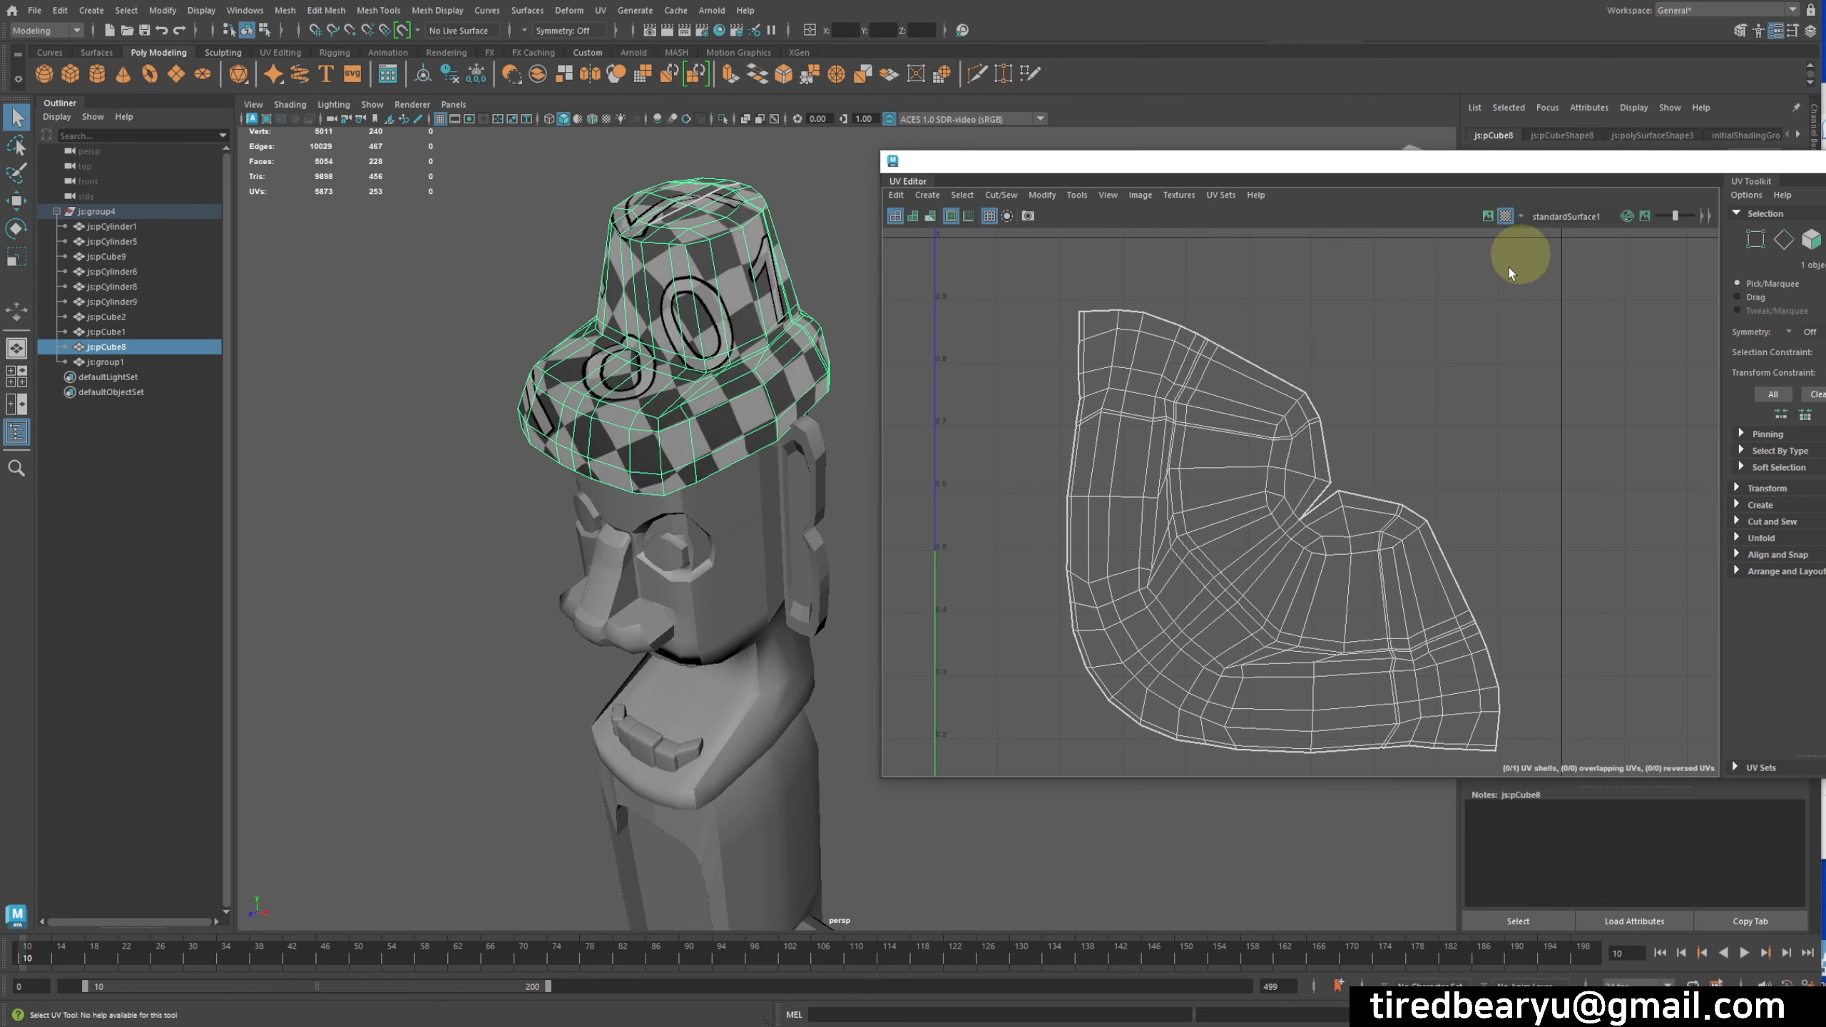
- Examine the checker pattern on the front of the hat's crown and brim up close
left_click_drag(710, 430, 567, 396, "alt")
middle_click_drag(566, 396, 430, 442, "alt")
left_click_drag(430, 441, 654, 446, "alt")
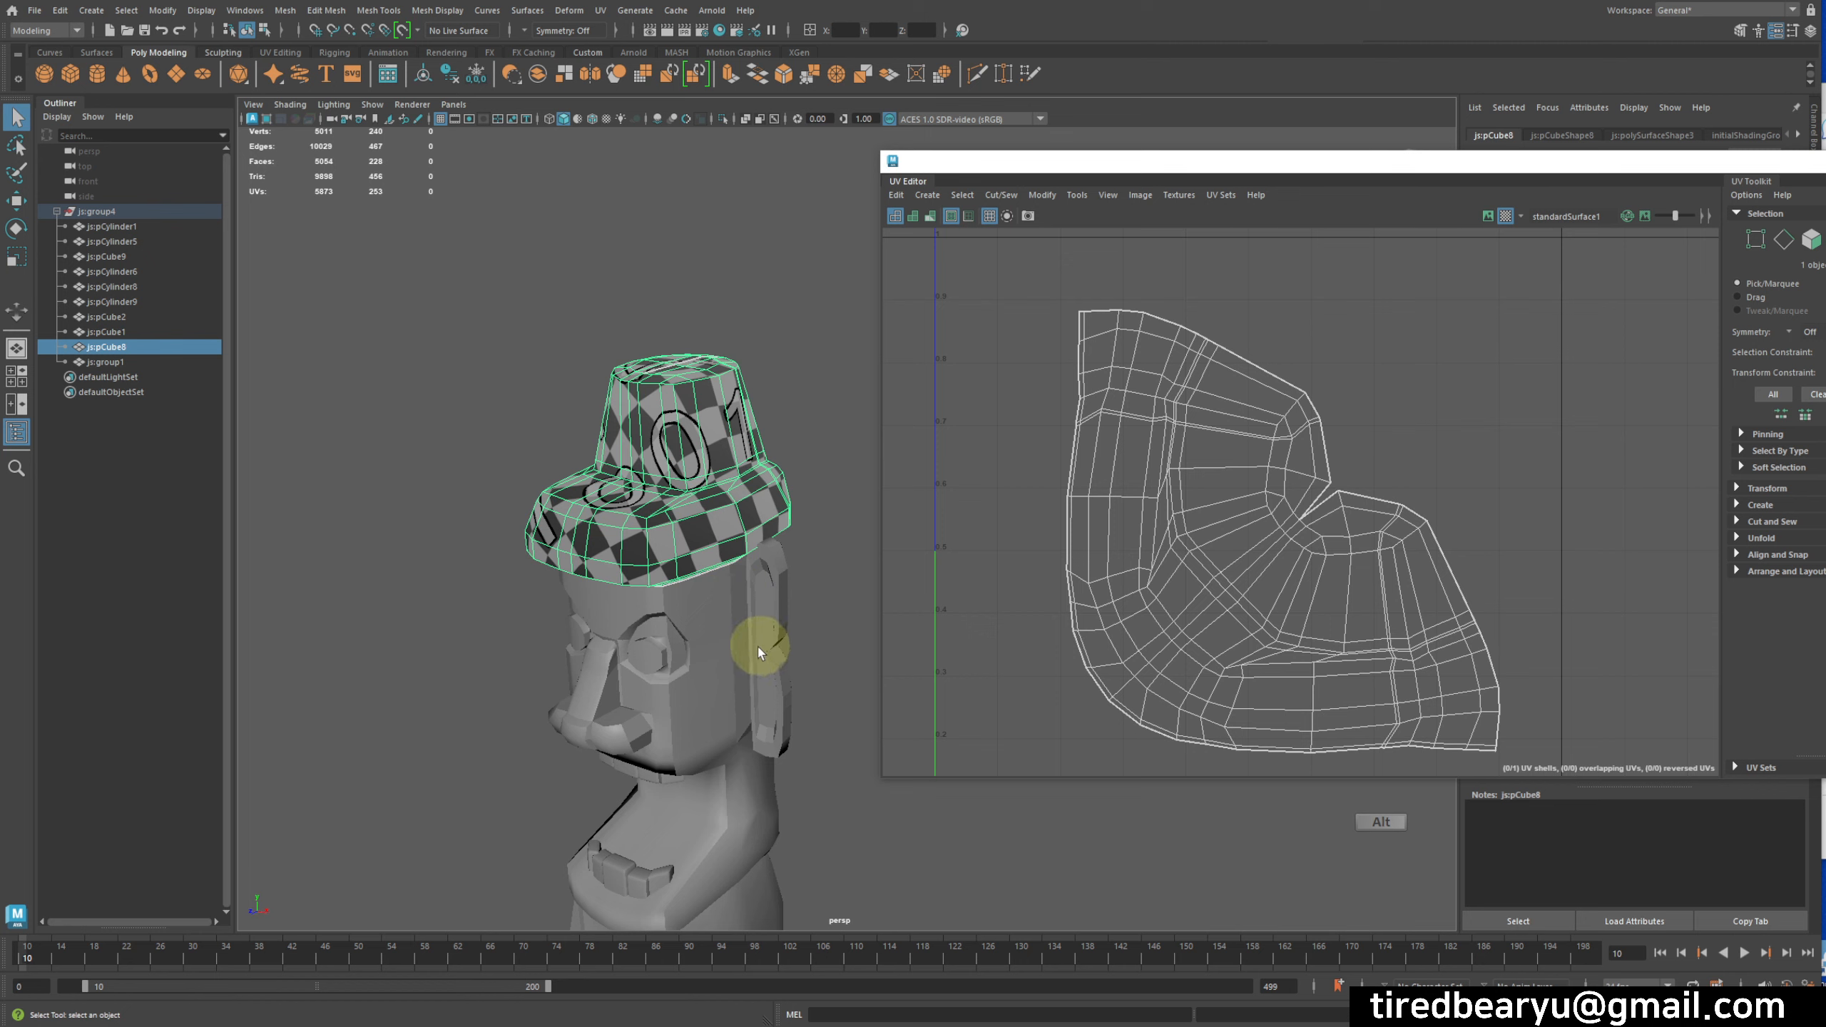
left_click_drag(756, 645, 772, 581, "alt")
middle_click_drag(772, 582, 722, 635, "alt")
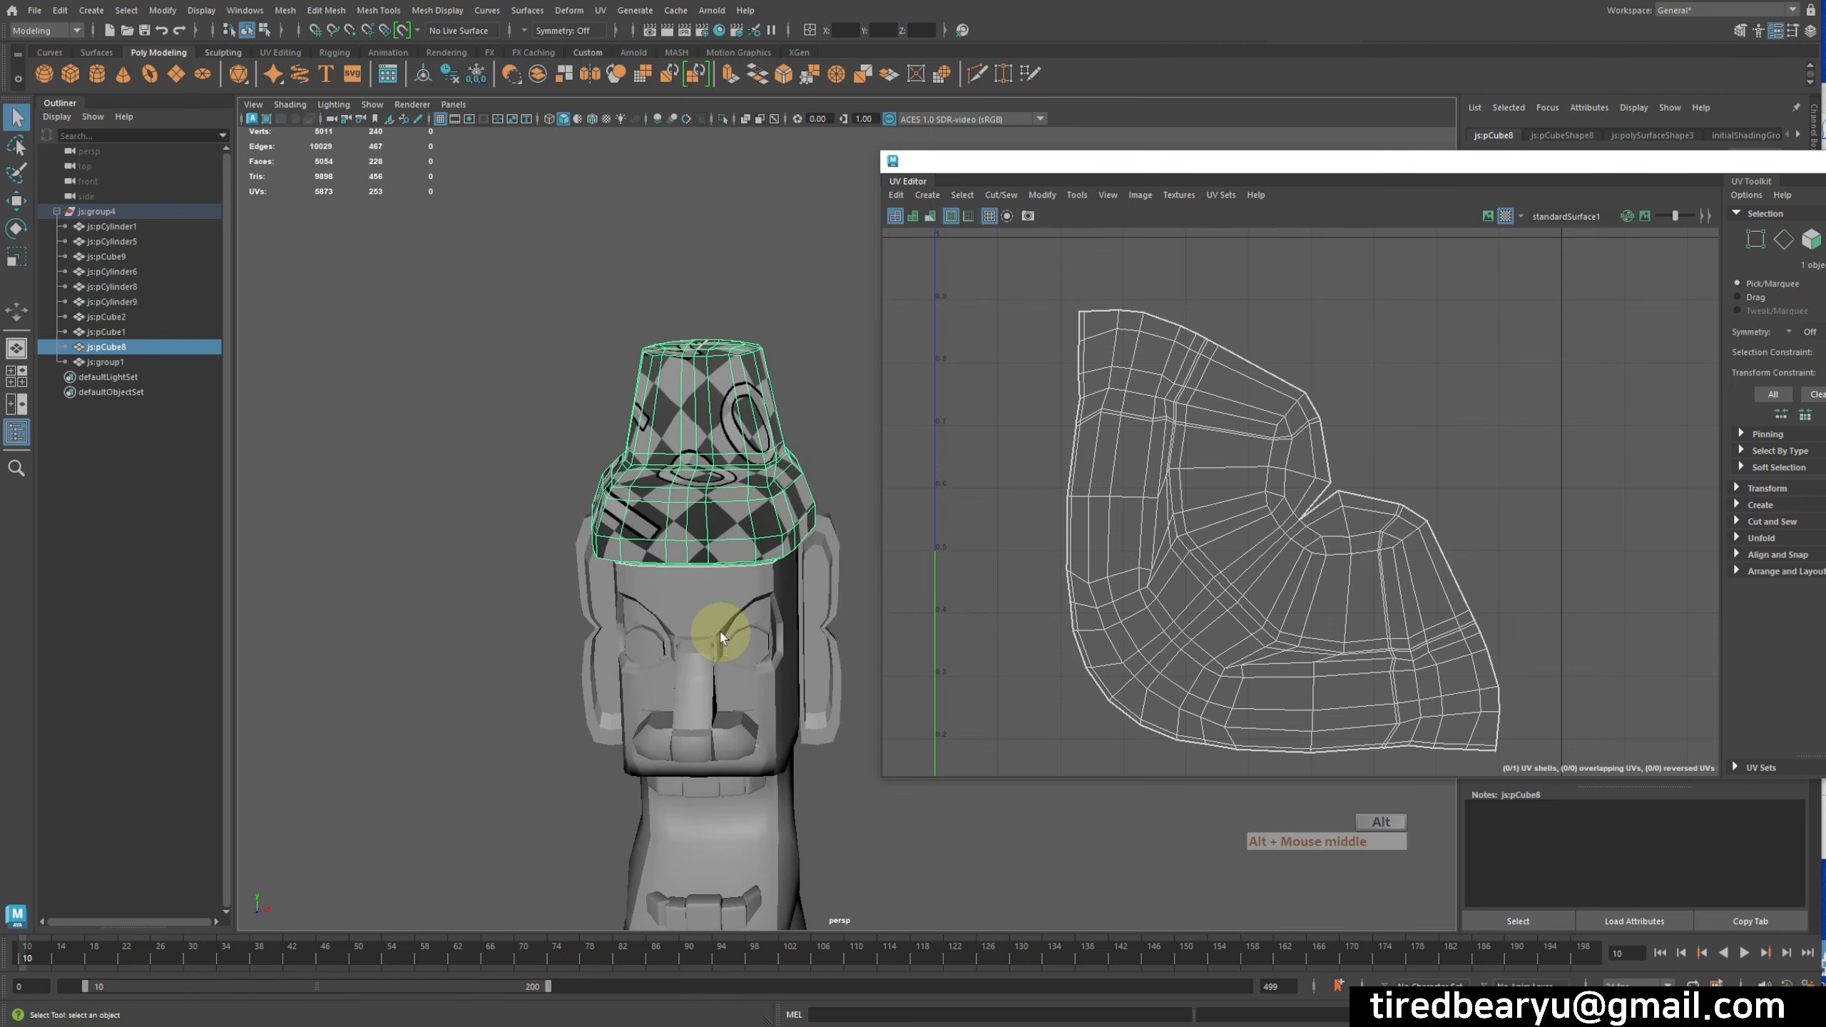
right_click_drag(673, 522, 734, 522, "alt")
middle_click_drag(732, 521, 719, 576, "alt")
right_click_drag(664, 570, 856, 548, "alt")
middle_click_drag(788, 546, 816, 543, "alt")
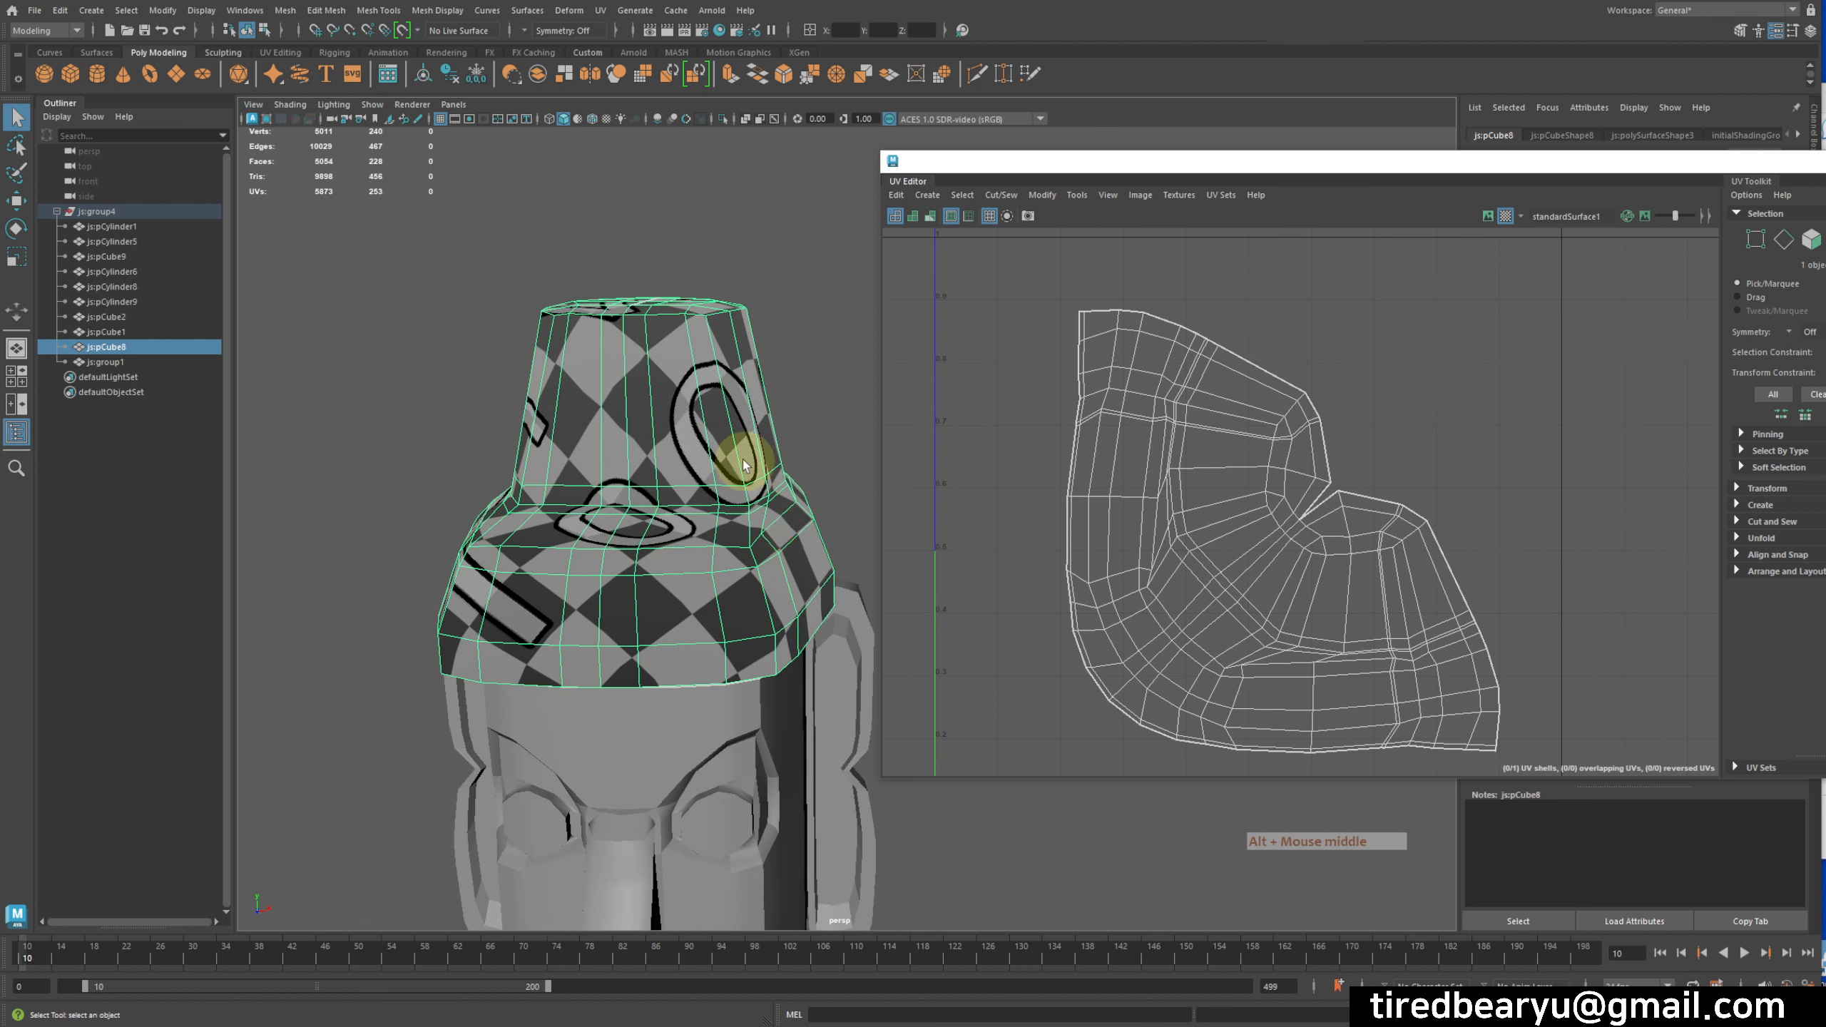
right_click(689, 436)
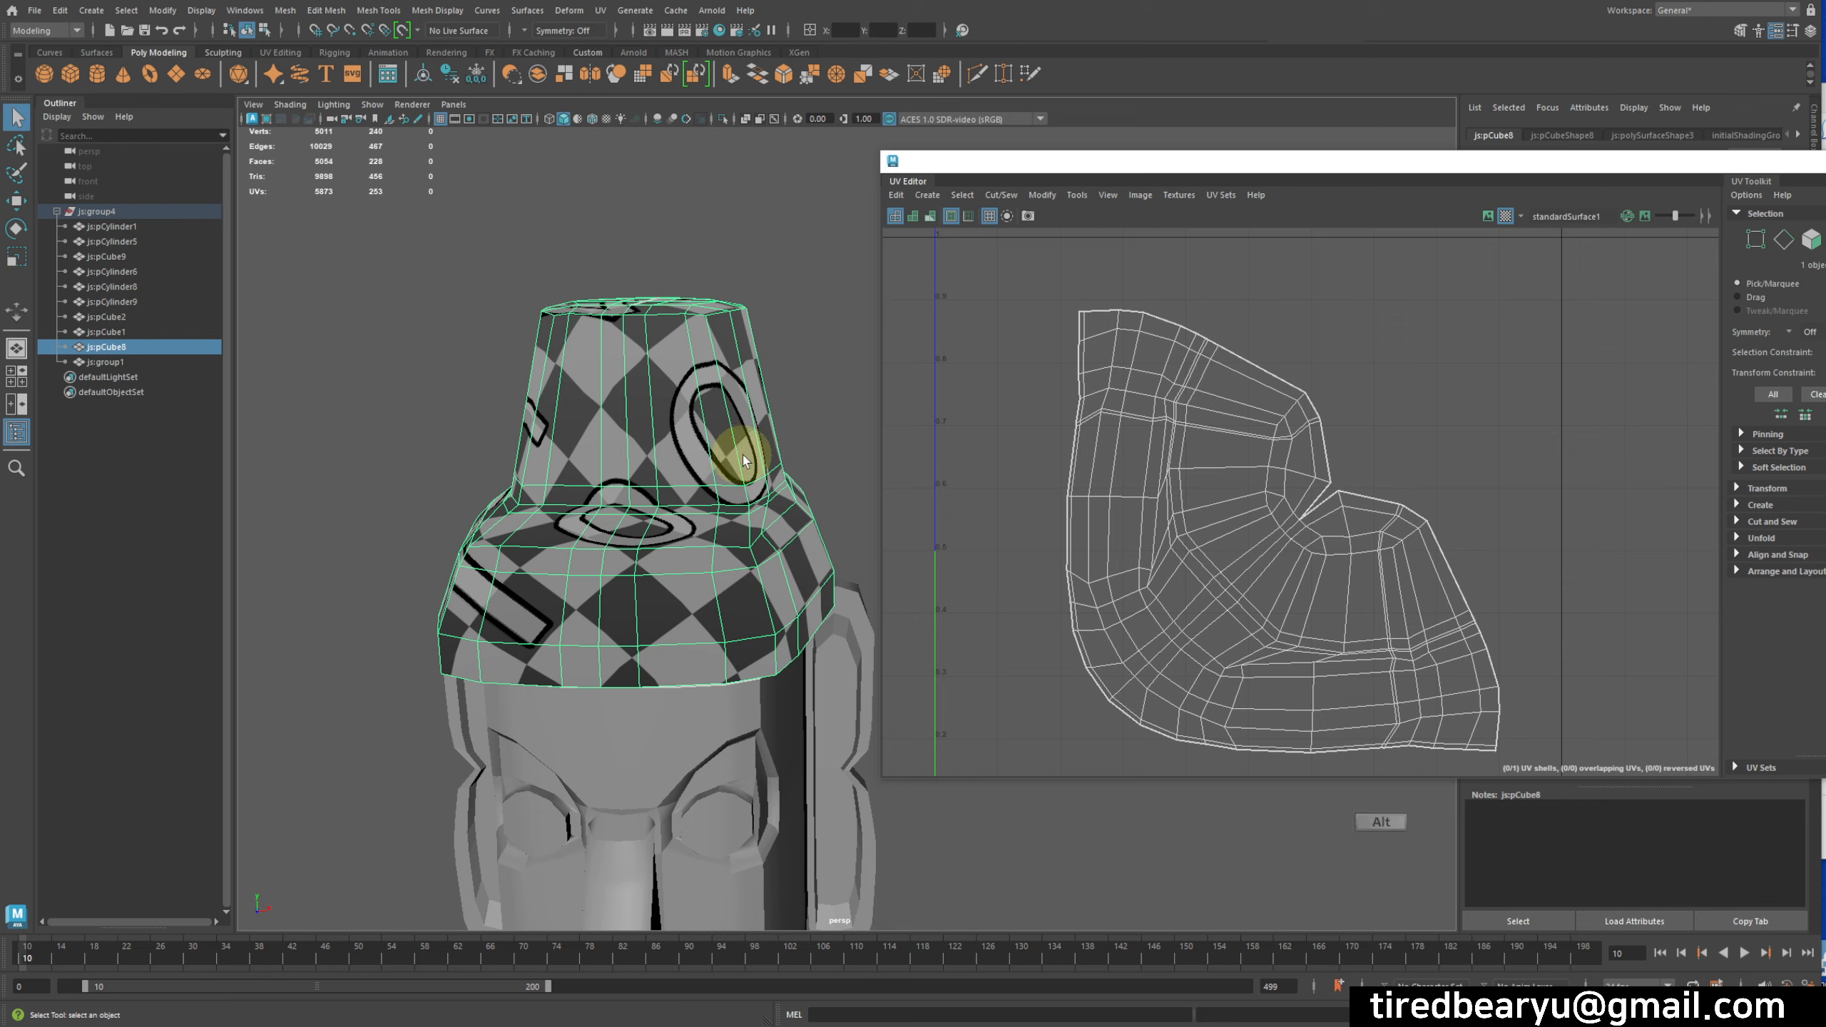
- Inspect the checker pattern and the UV seam around the hat's sides, back and top
left_click_drag(744, 460, 693, 469, "alt")
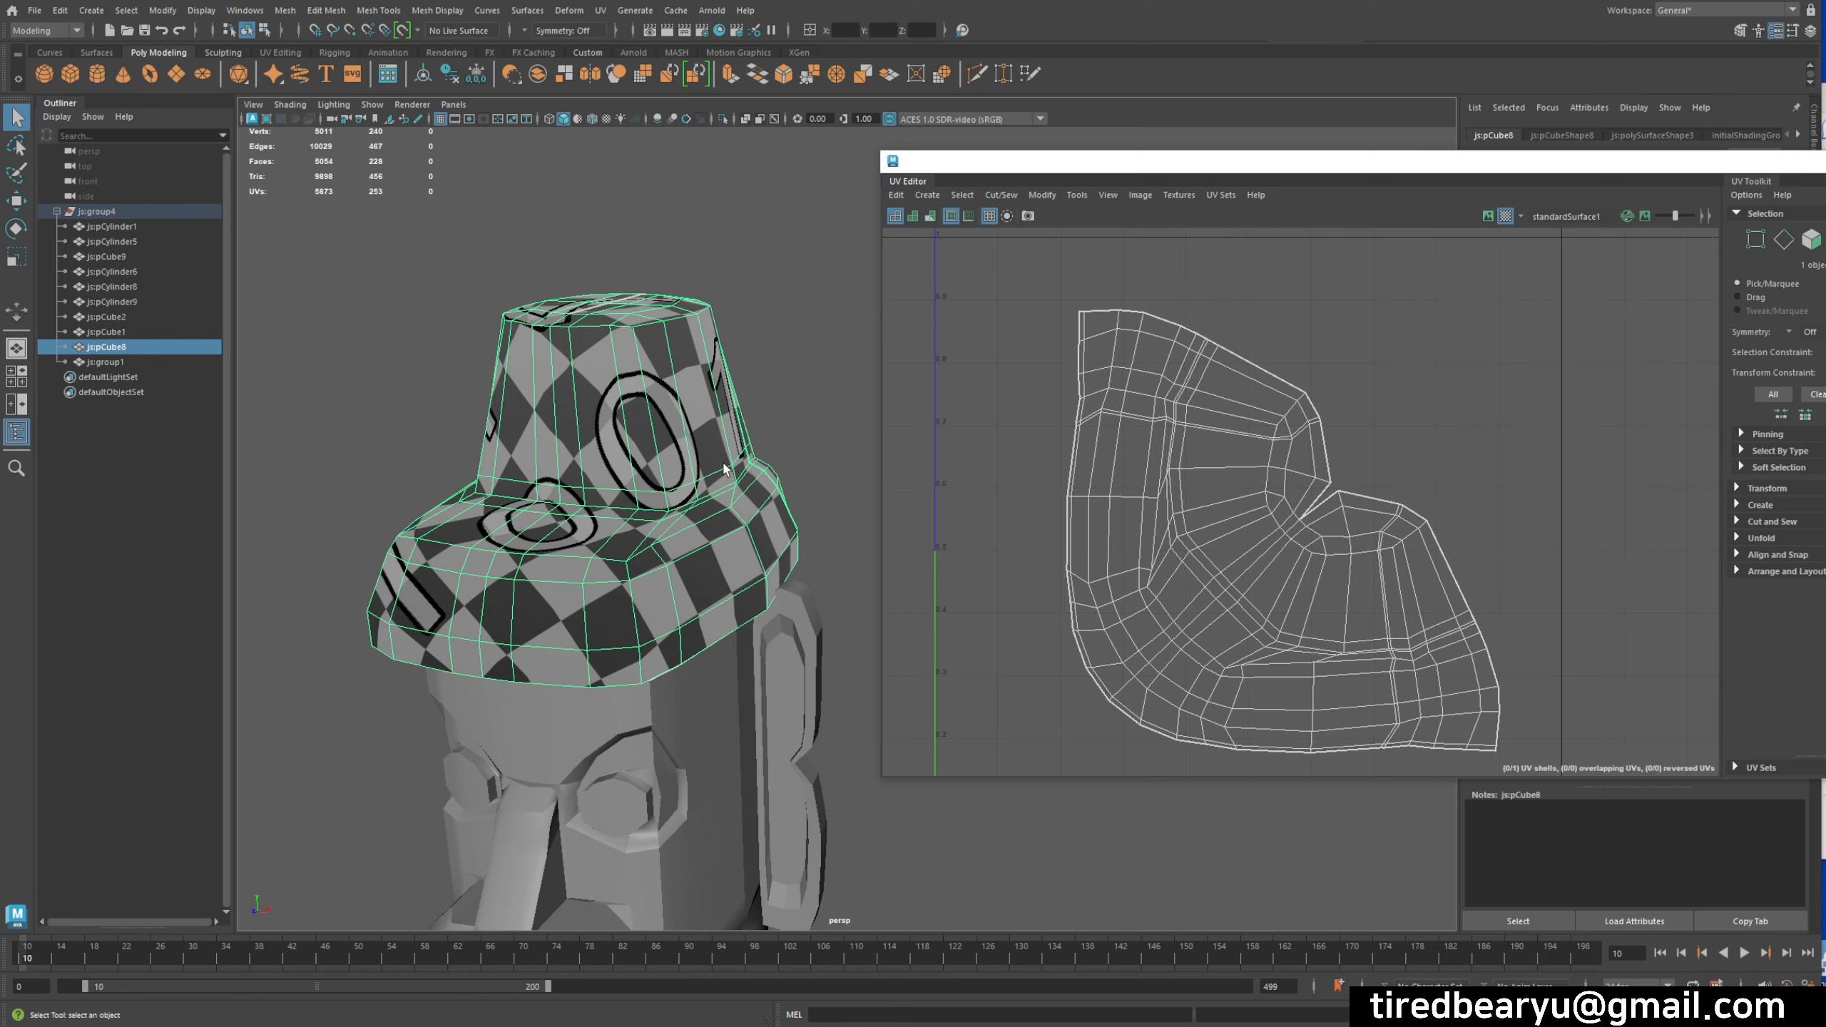
middle_click_drag(668, 467, 706, 423, "alt")
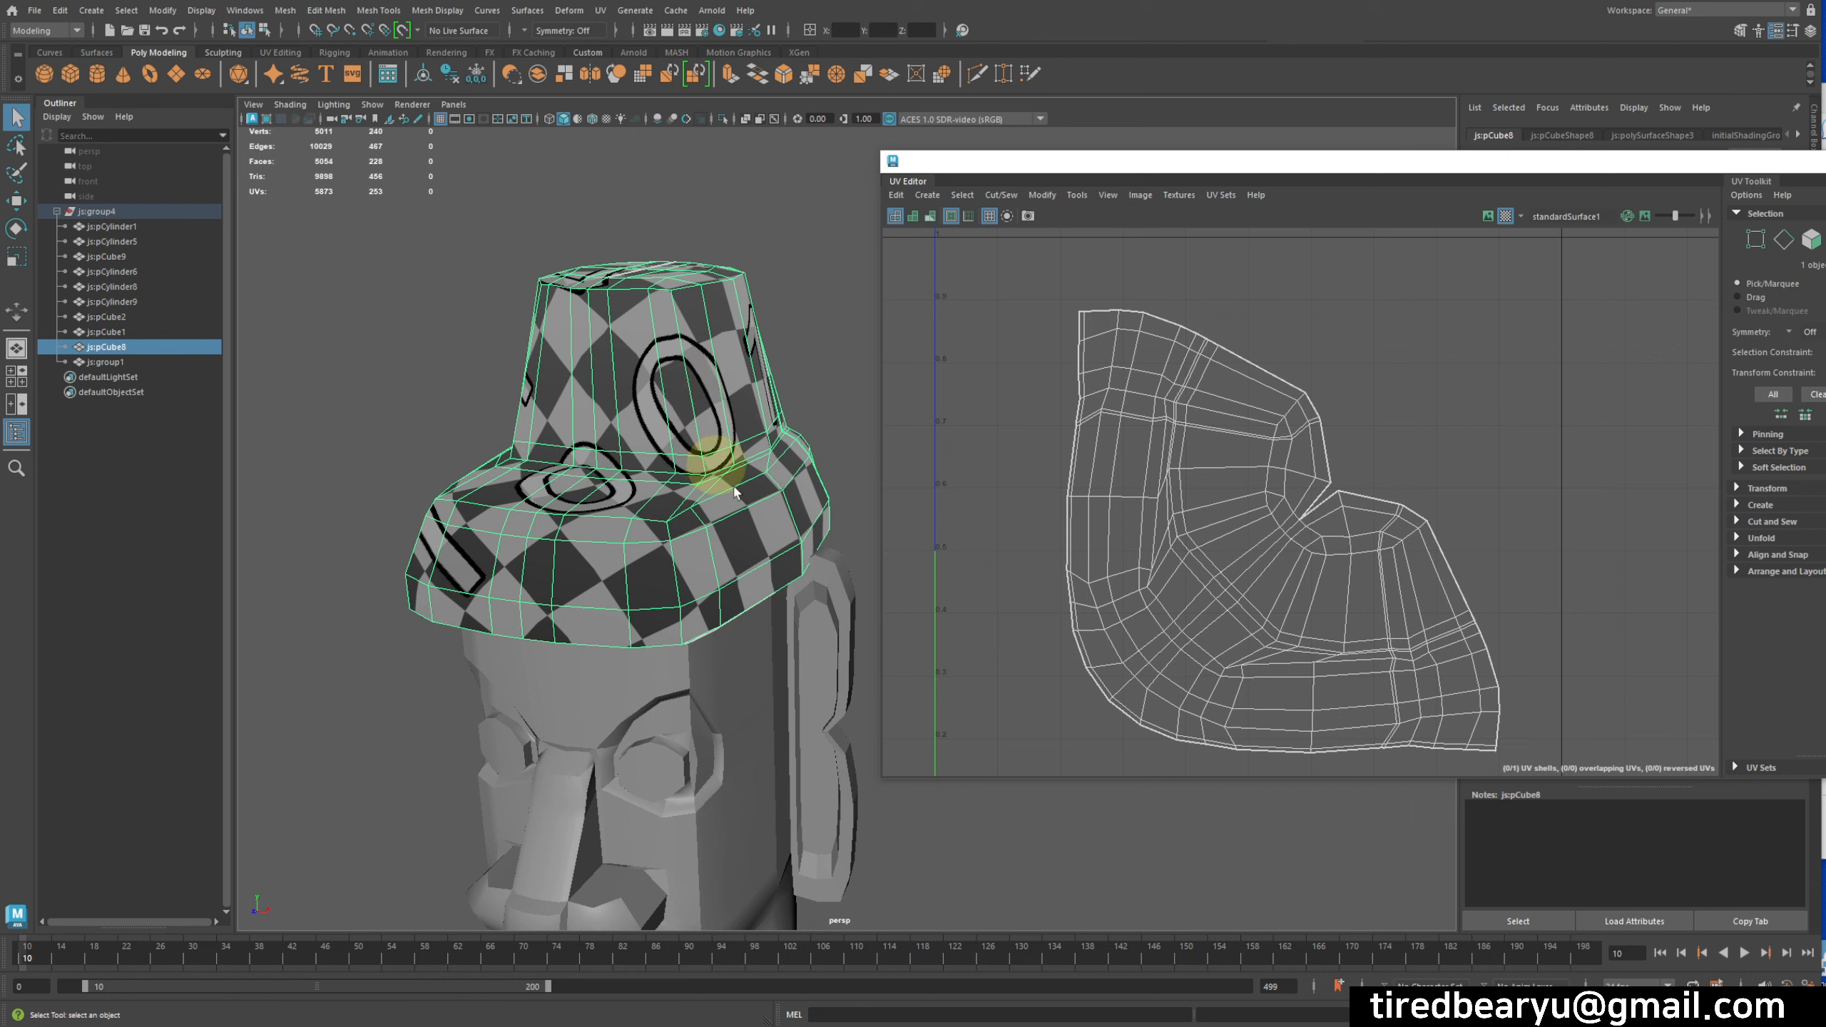
left_click_drag(684, 436, 688, 504, "alt")
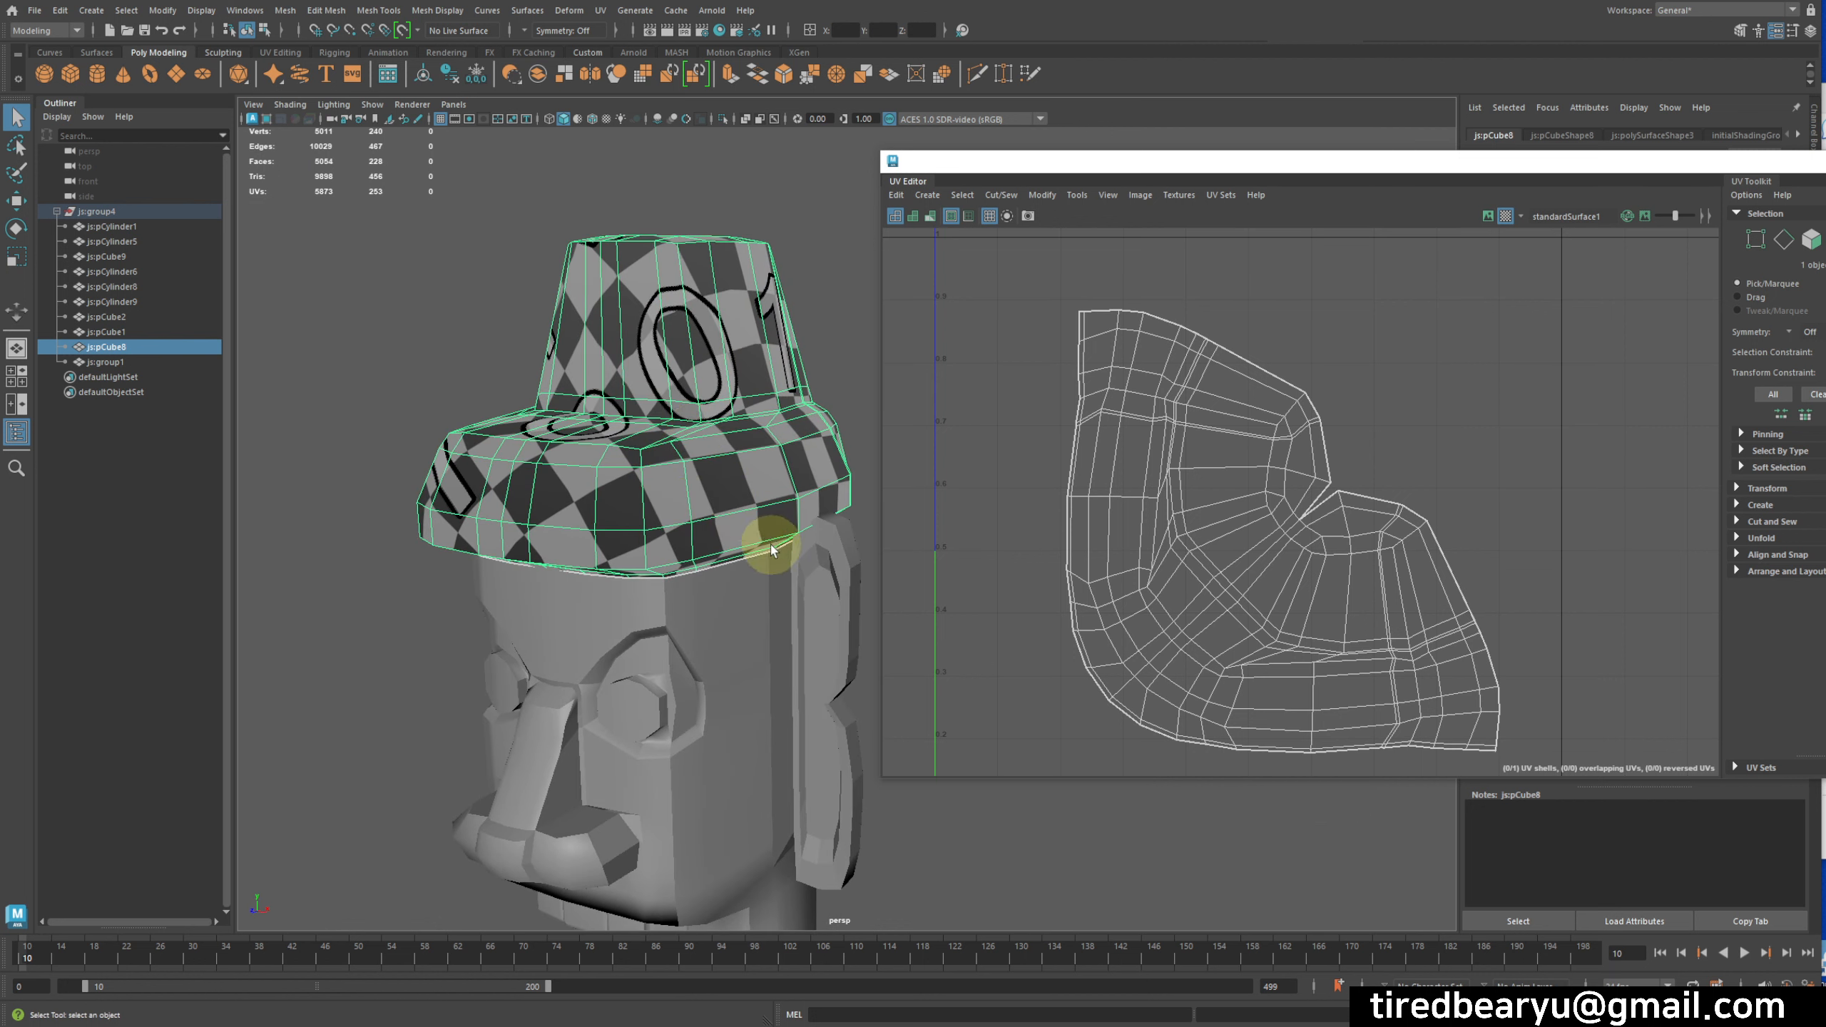
left_click_drag(755, 416, 702, 467, "alt")
middle_click_drag(629, 436, 647, 427, "alt")
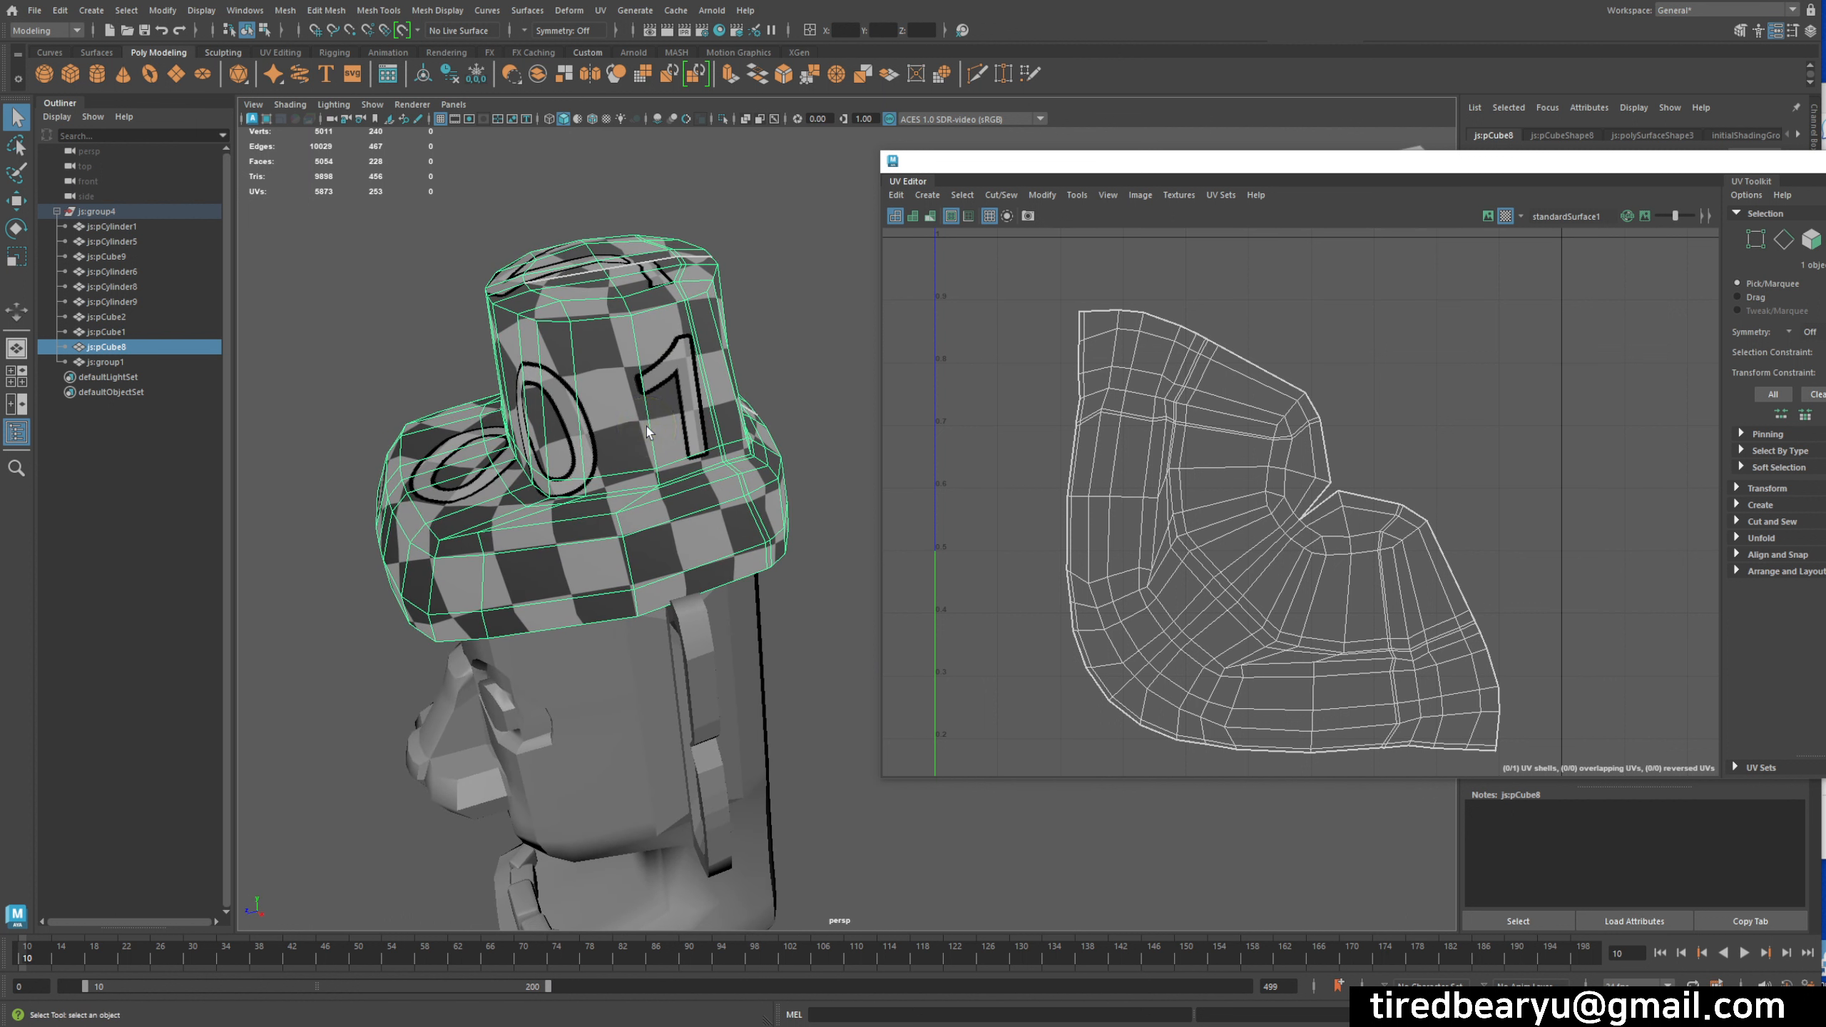
middle_click_drag(646, 425, 707, 495, "alt")
left_click_drag(707, 495, 619, 490, "alt")
middle_click_drag(618, 489, 652, 472, "alt")
right_click_drag(652, 472, 768, 486, "alt")
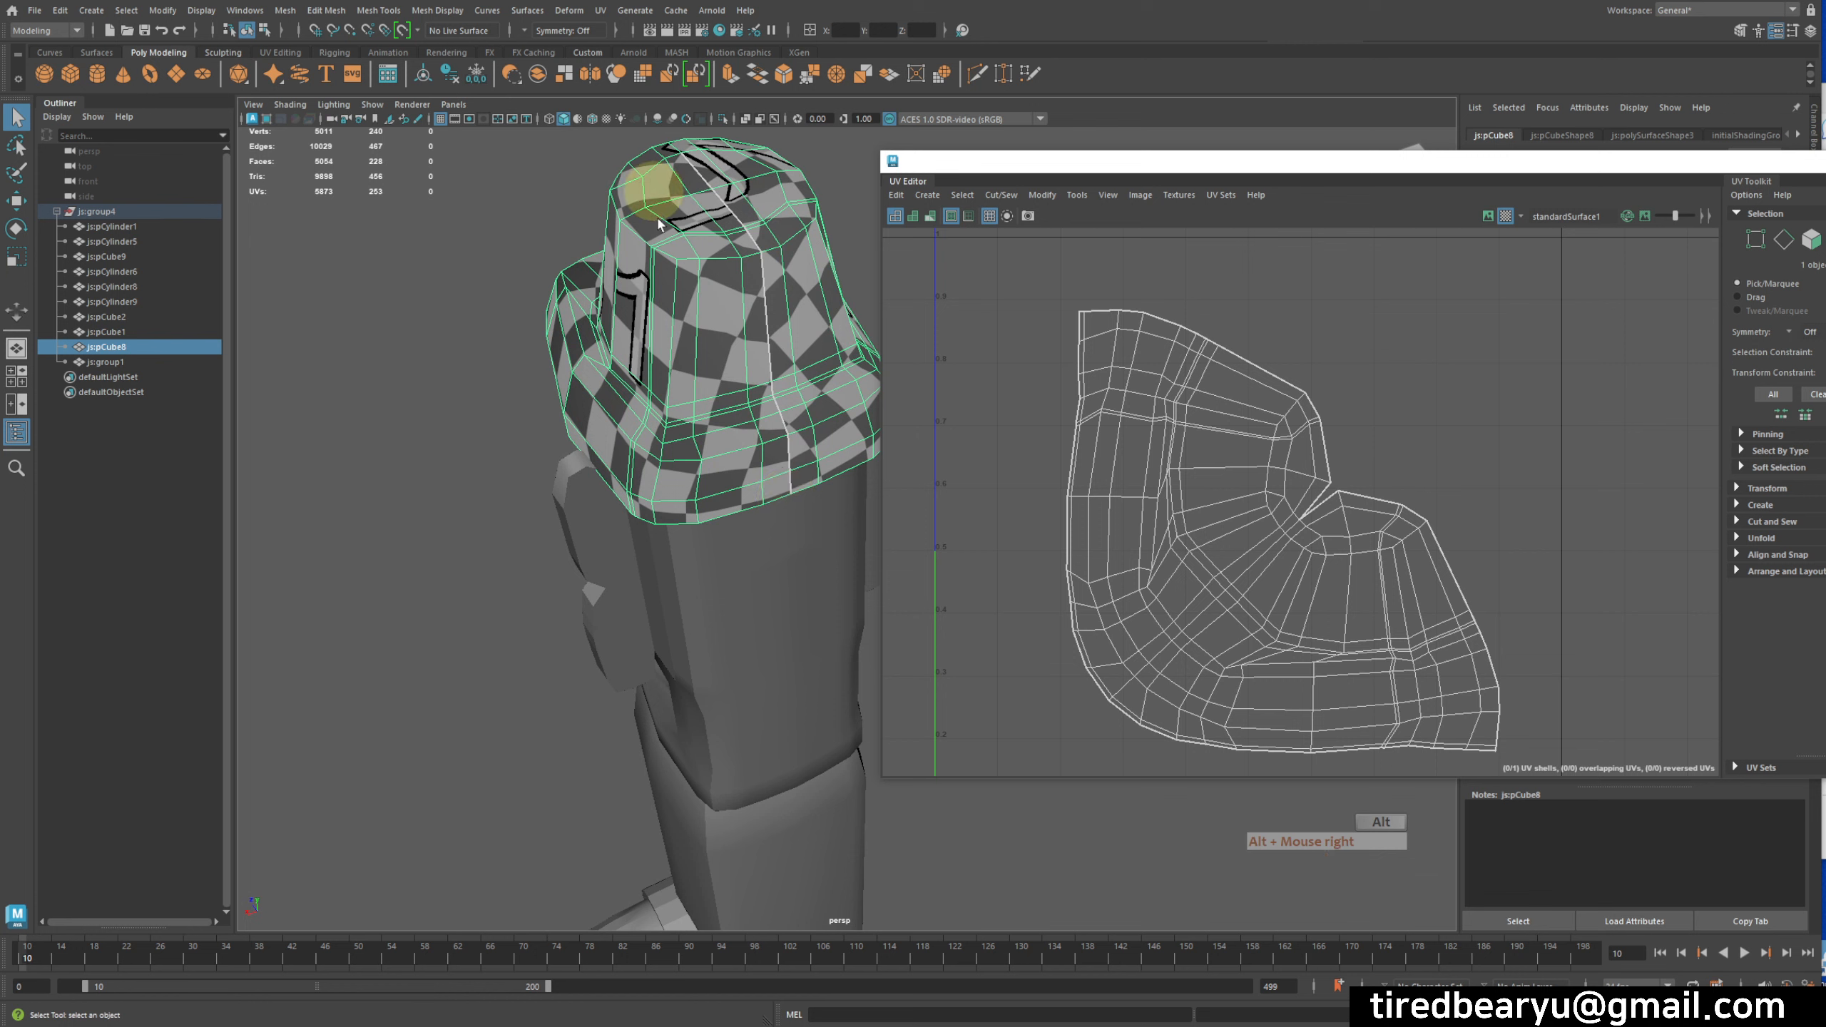
middle_click_drag(659, 224, 732, 424, "alt")
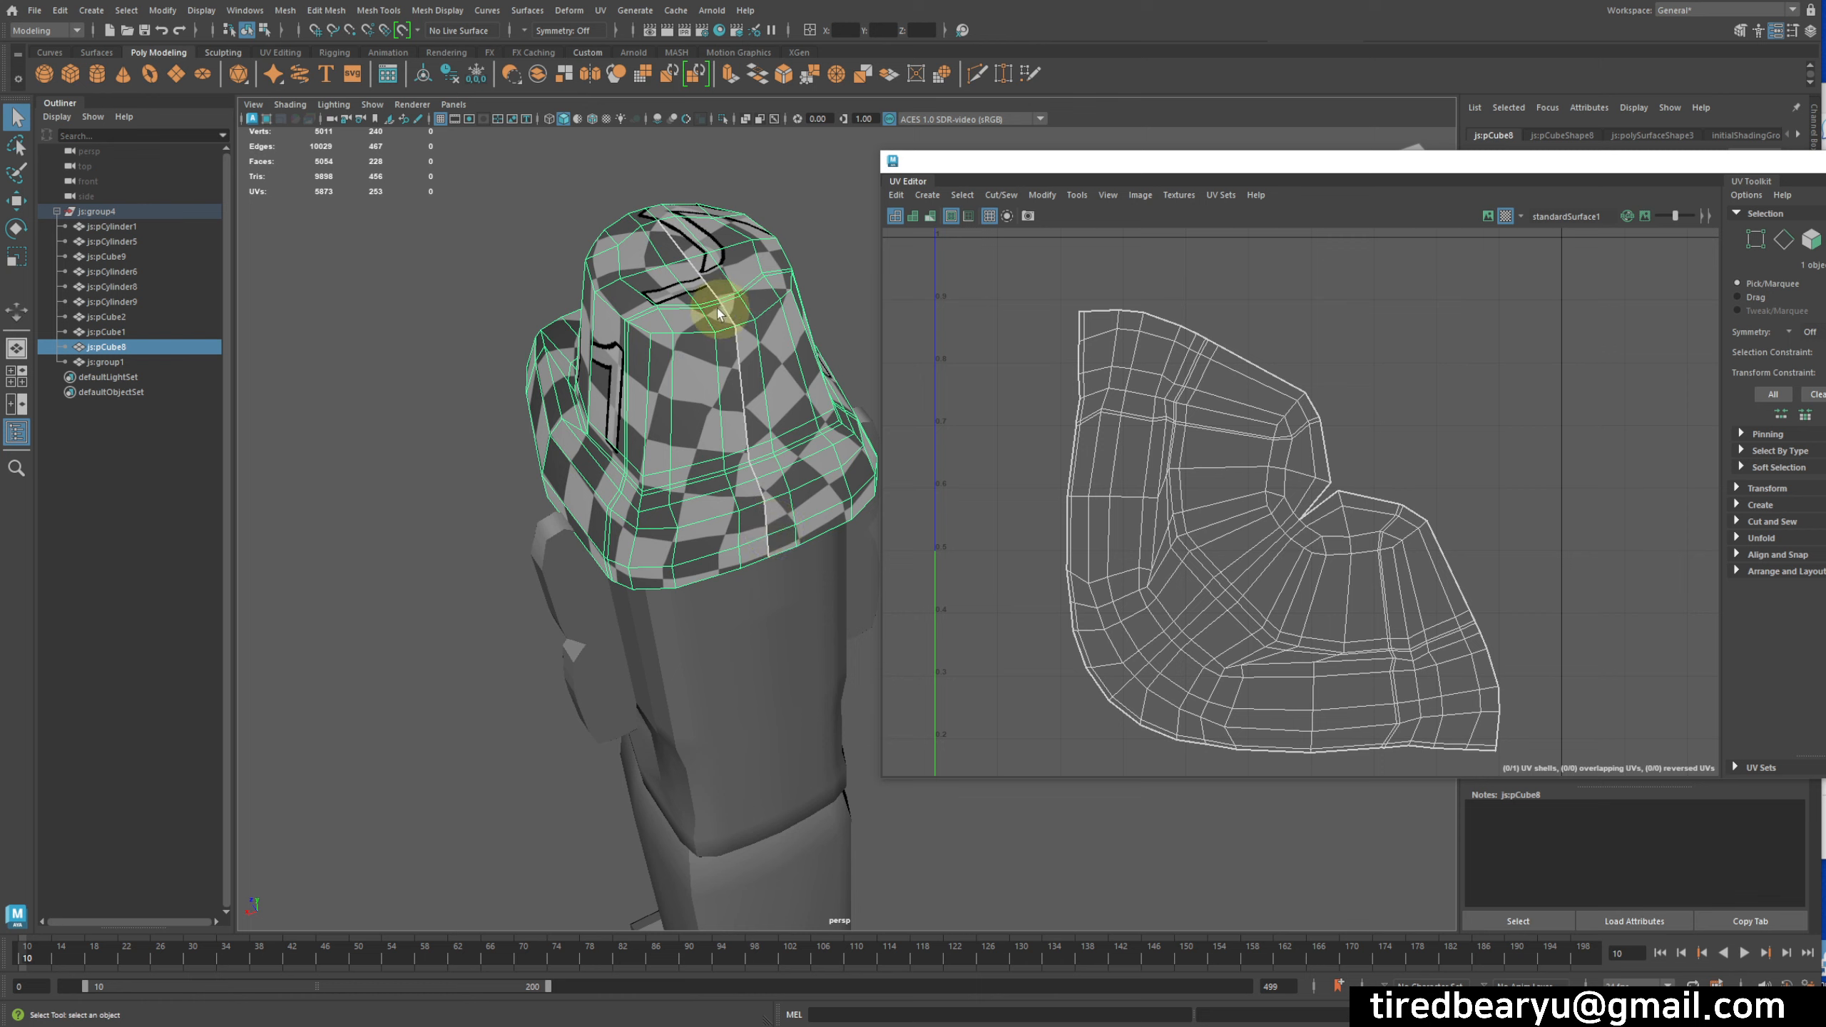
left_click_drag(669, 362, 785, 345, "alt")
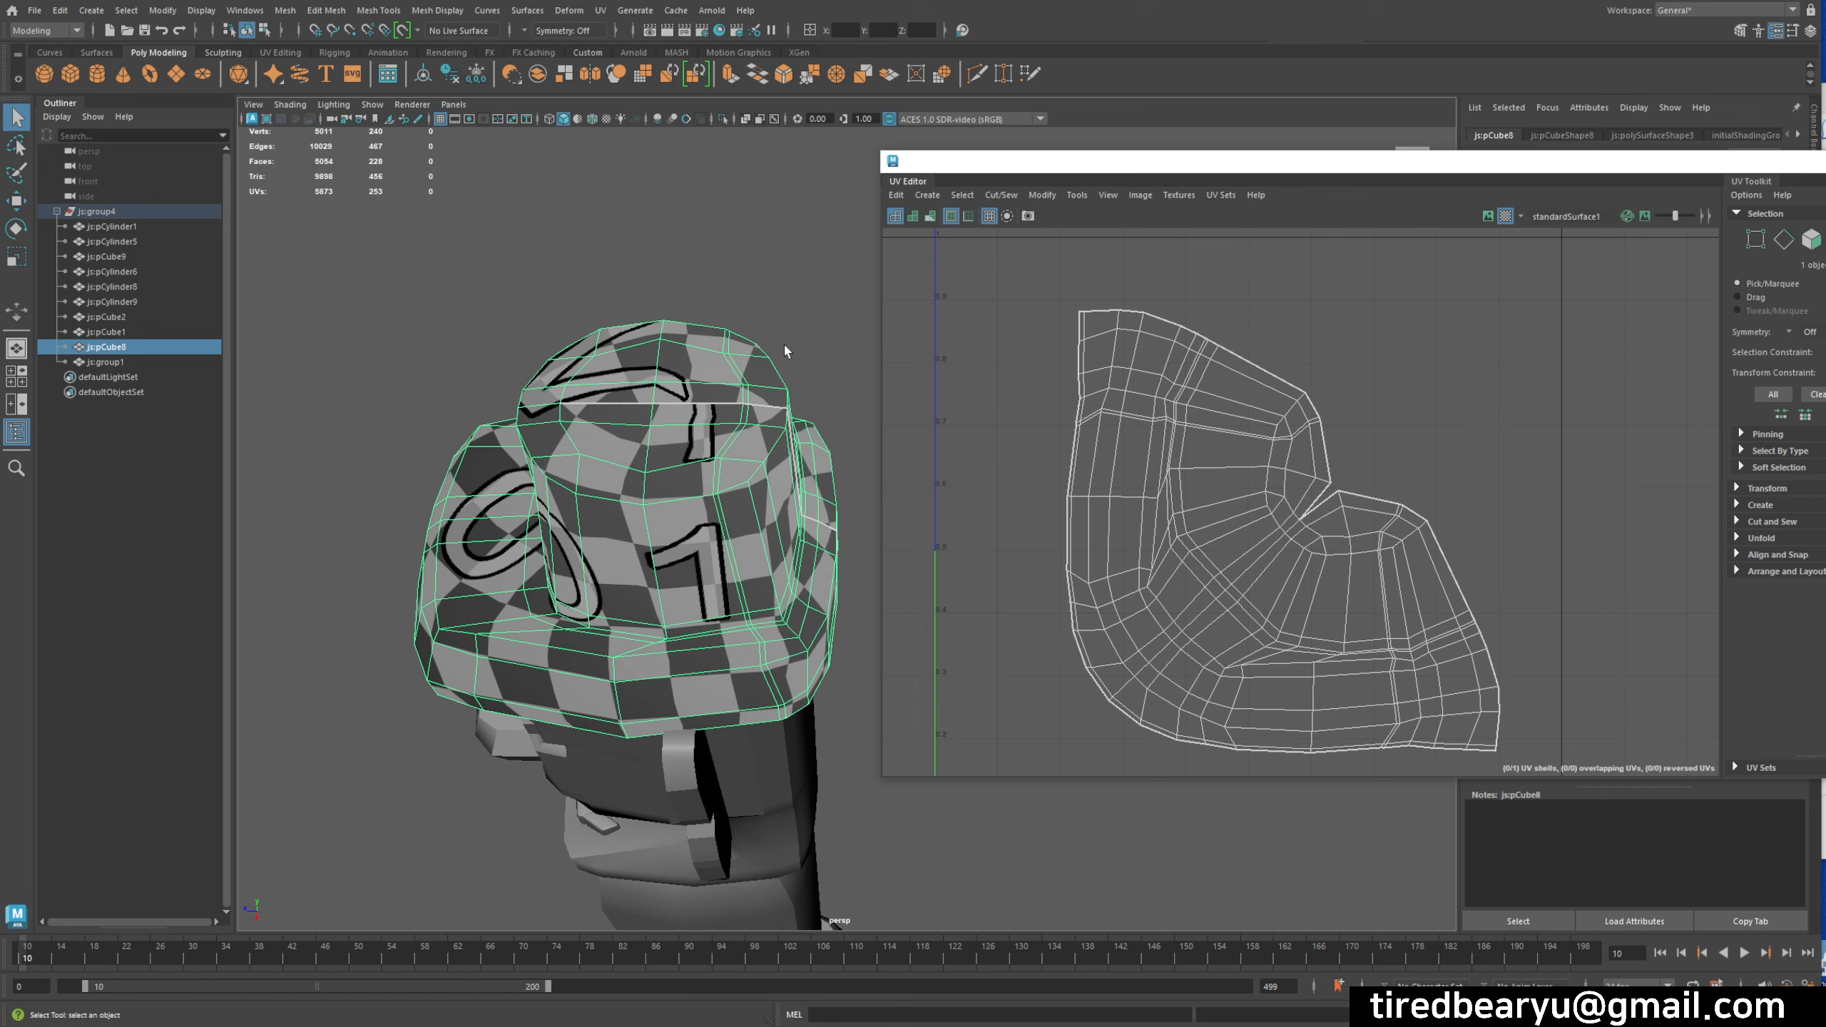
right_click_drag(668, 428, 575, 410, "alt")
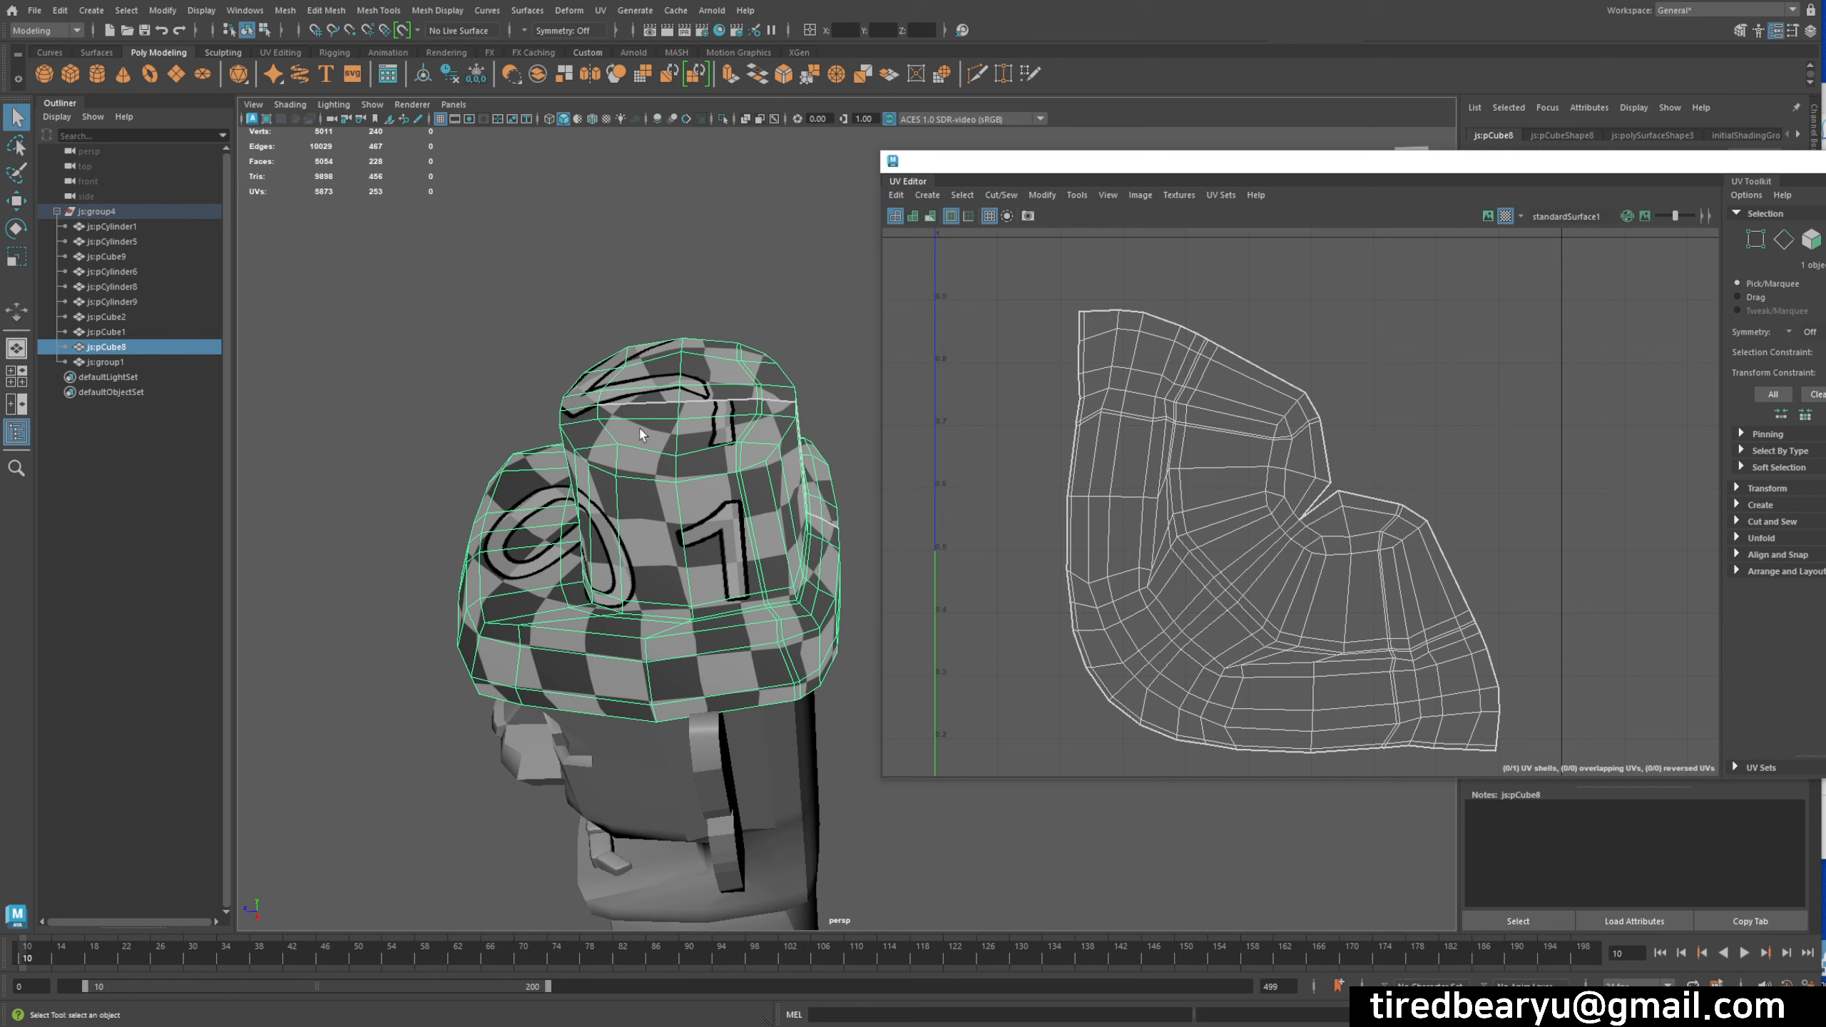
left_click_drag(765, 522, 728, 459, "alt")
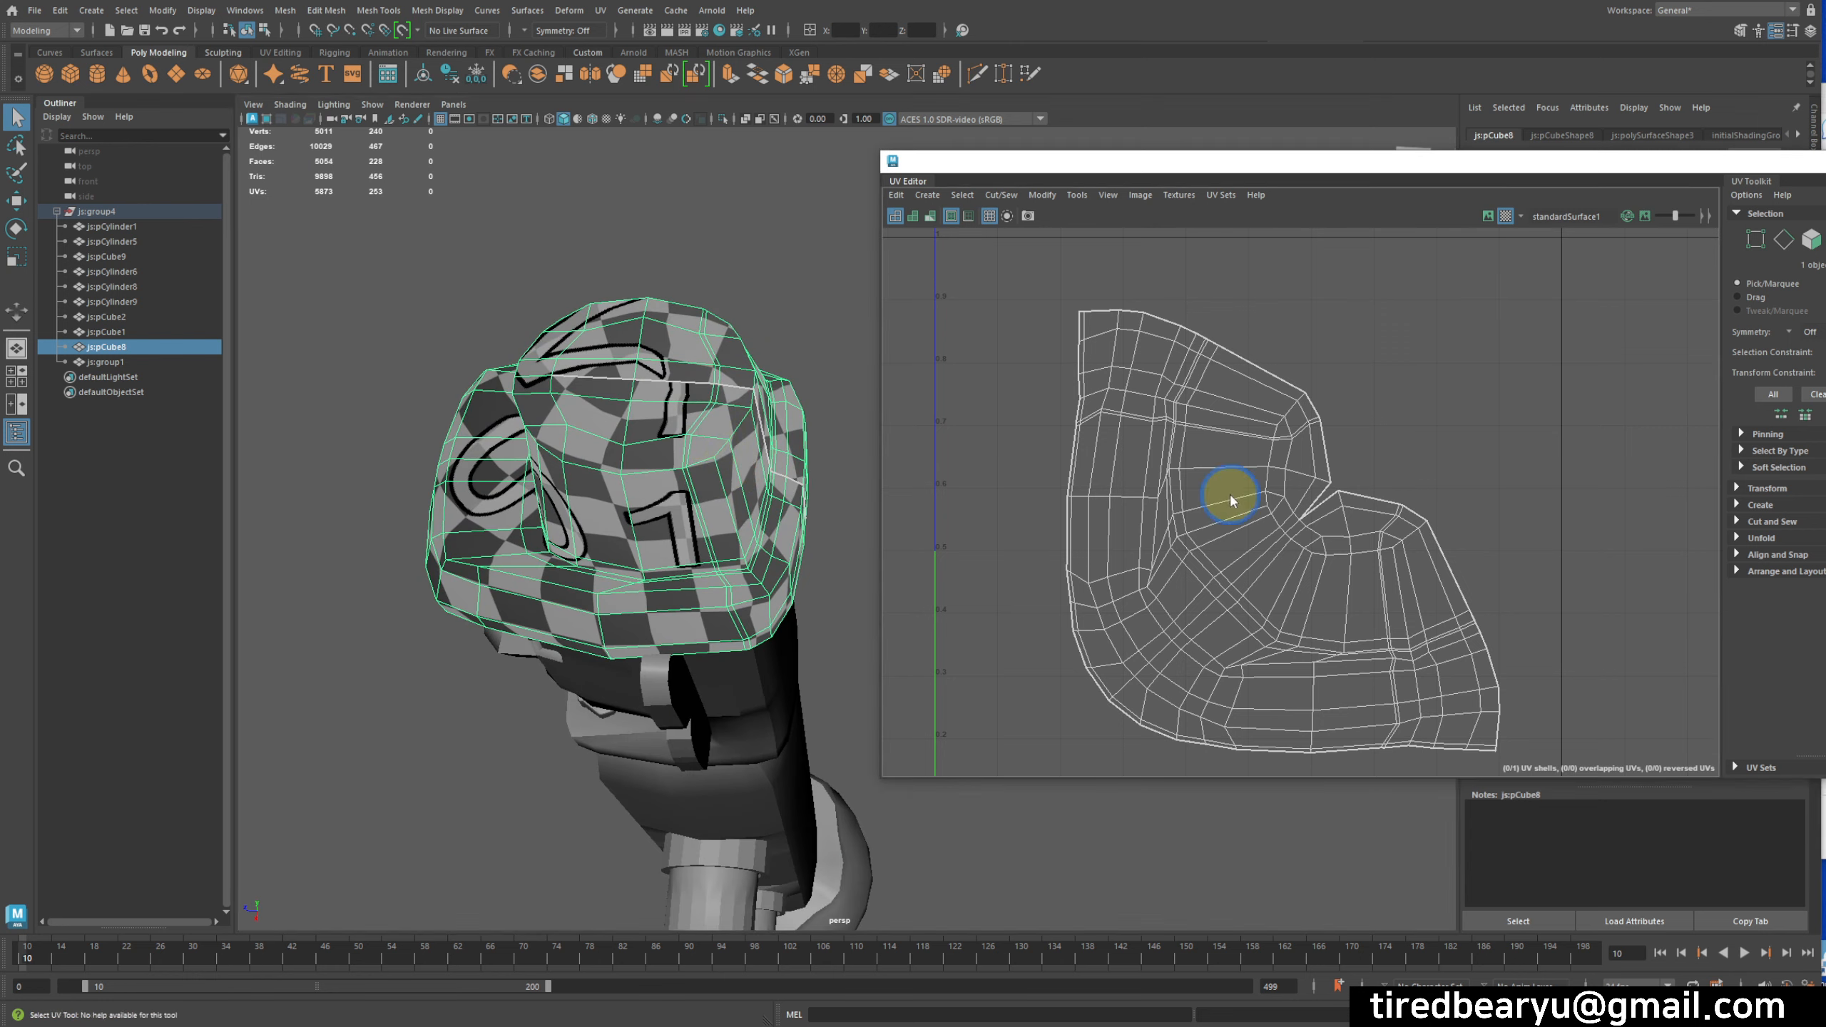
- Select all edges of the hat's UV shell and isolate the hat in the viewport
mouse_move(1230, 494)
right_mouse_down()
mouse_move(1218, 475)
mouse_move(1198, 486)
right_mouse_up()
right_click_drag(1175, 341, 1241, 396, "alt")
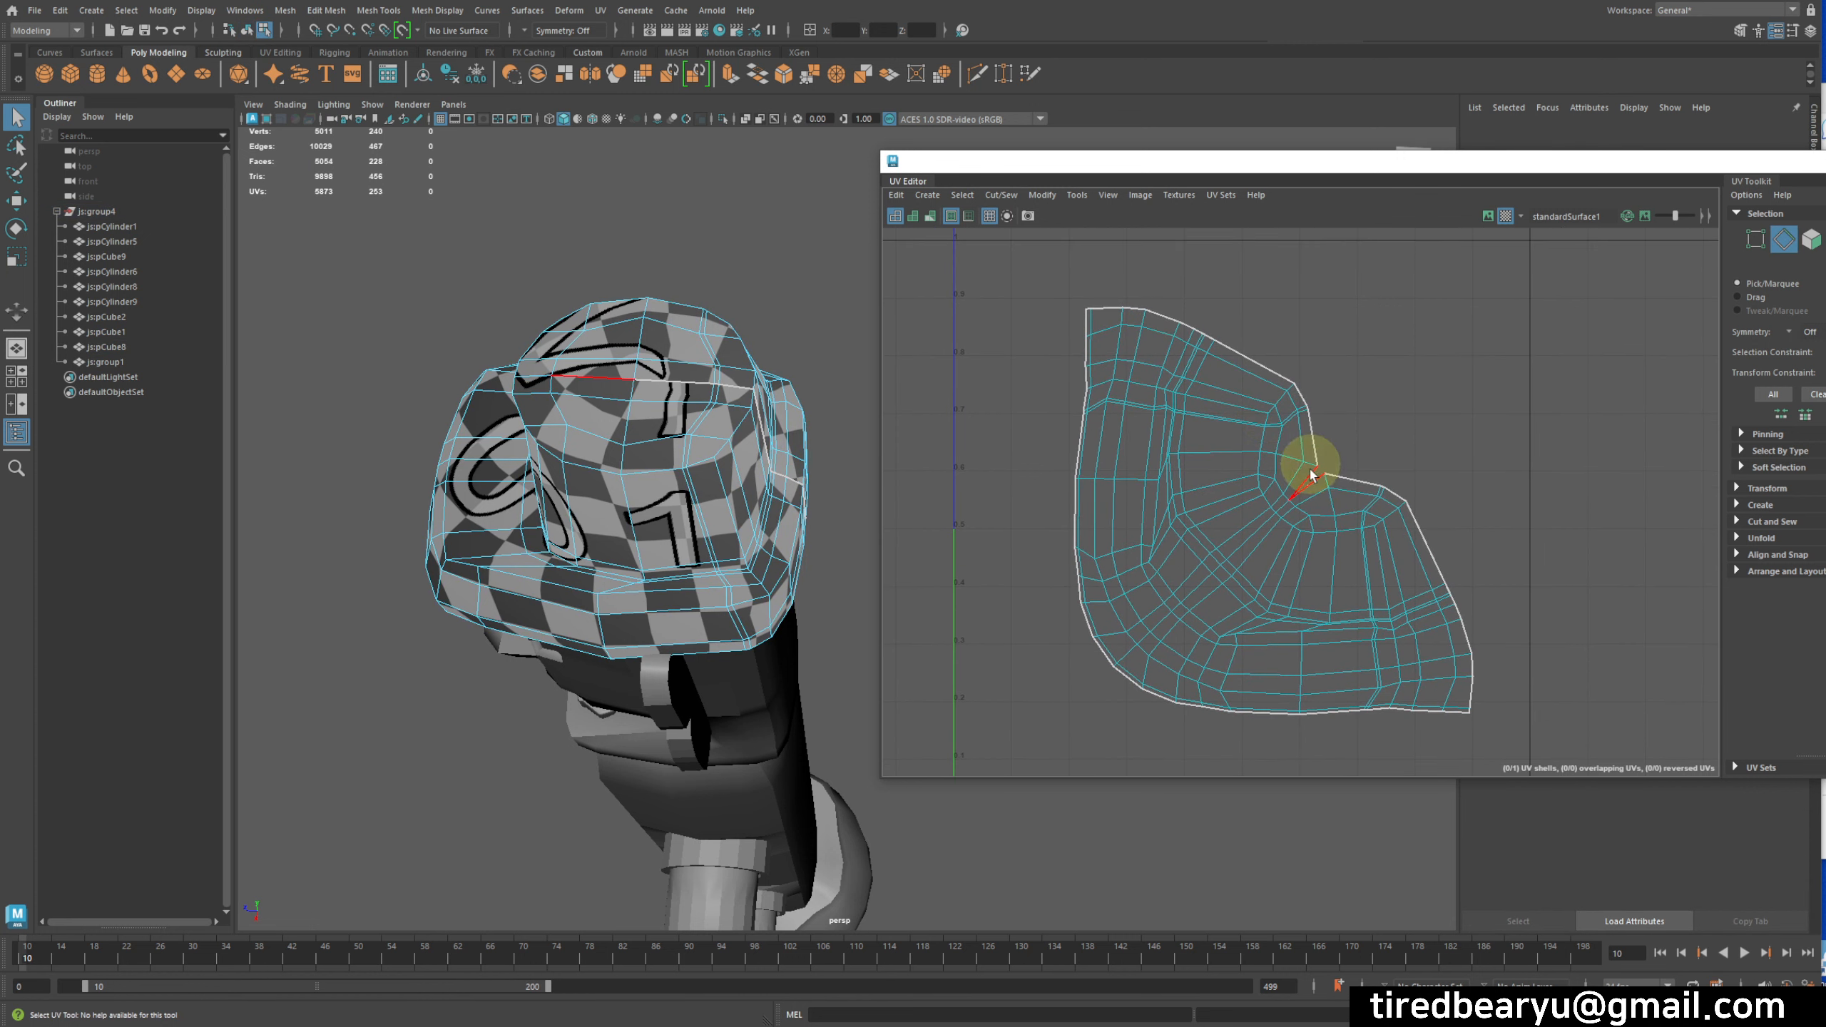
left_click(1319, 486)
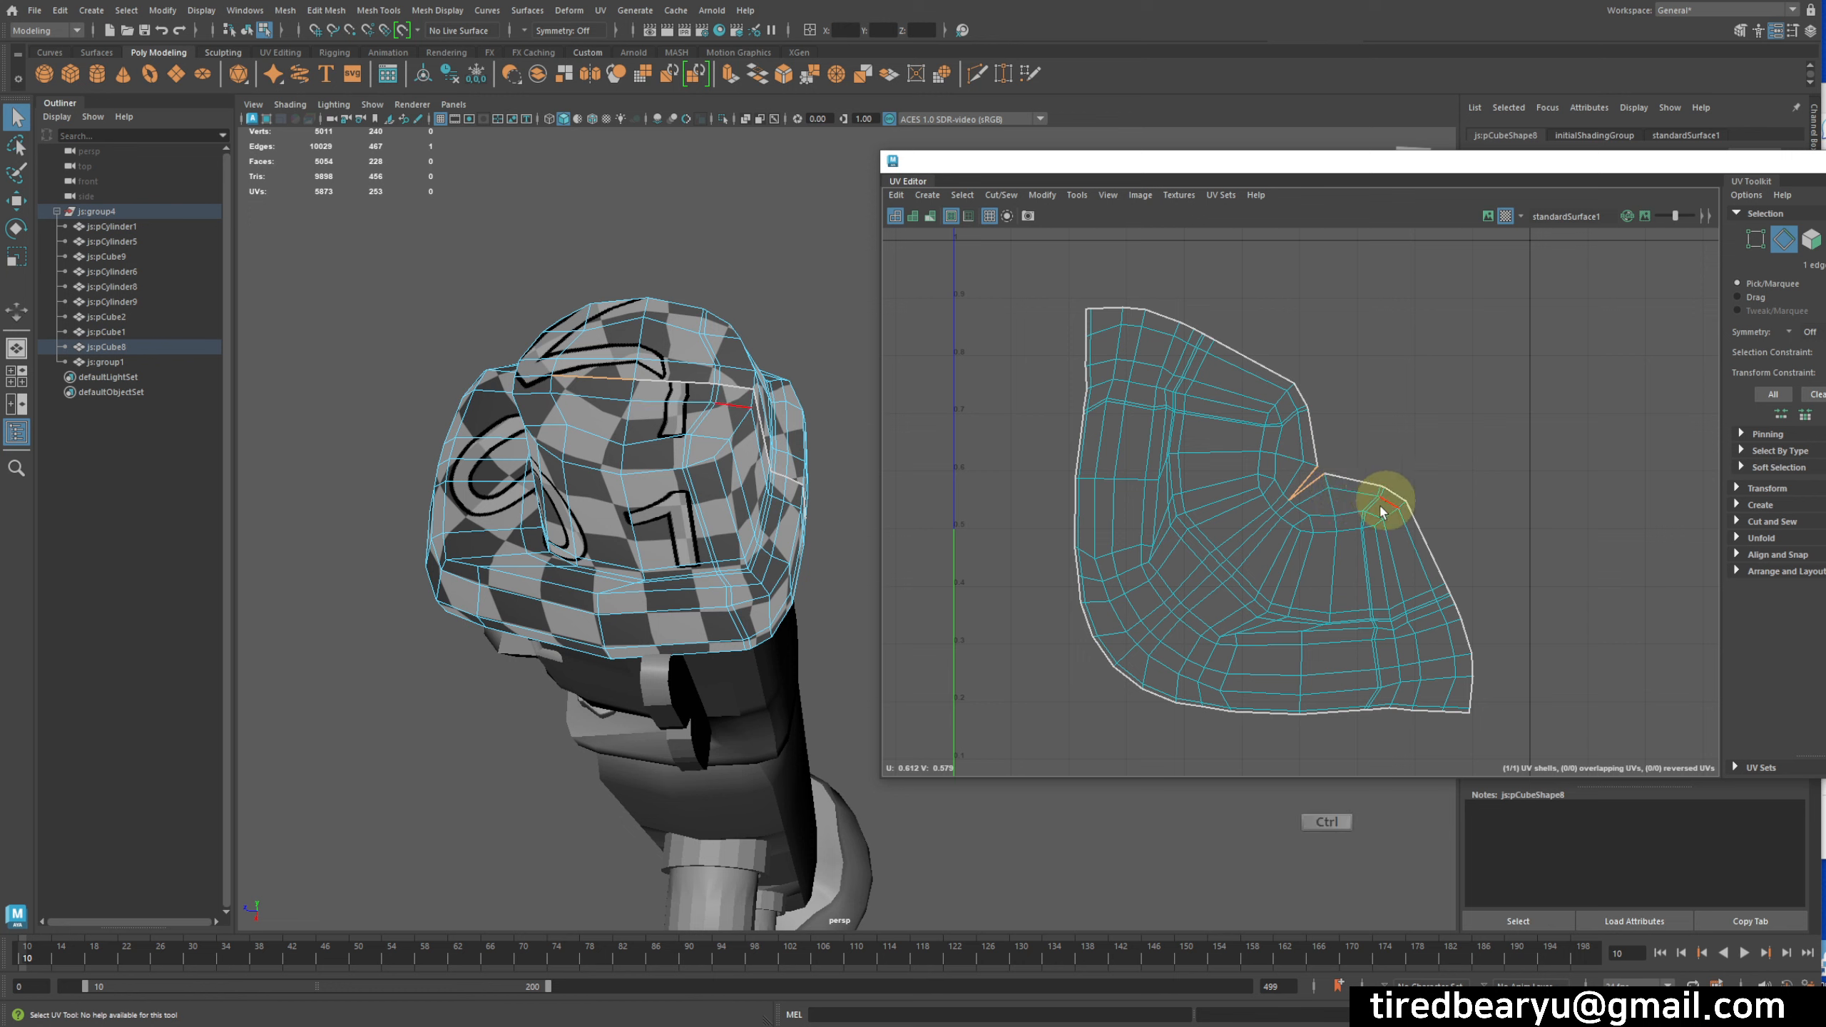
right_click_drag(1363, 509, 1212, 481, "alt")
left_click_drag(1053, 312, 1587, 763)
left_click_drag(757, 598, 682, 545, "alt")
key("ctrl+1")
mouse_move(726, 458)
left_mouse_down("alt")
mouse_move(725, 408)
mouse_move(725, 481)
mouse_move(770, 489)
mouse_move(569, 430)
mouse_move(506, 477)
mouse_move(725, 482)
left_mouse_up("alt")
left_click(524, 479)
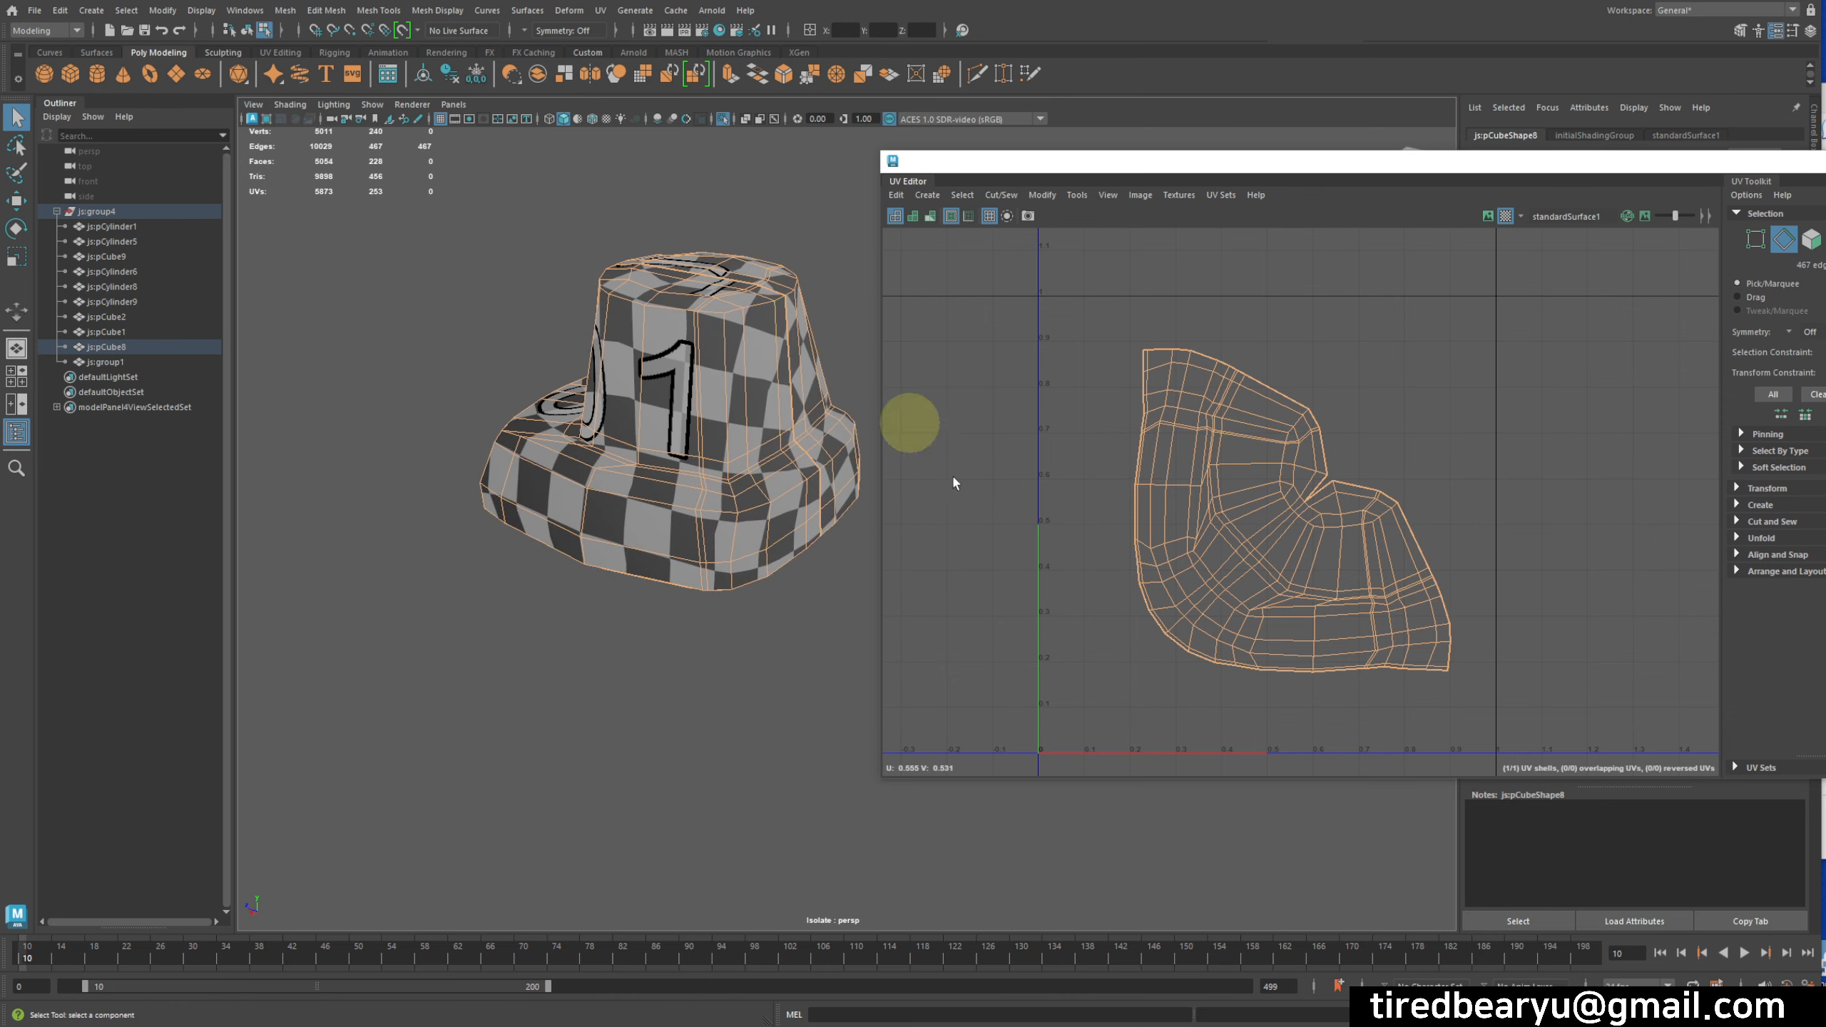
- Sew all the edges of the hat's UV shell together
left_click(1473, 678)
left_click_drag(1529, 704, 1042, 264)
left_click(1002, 194)
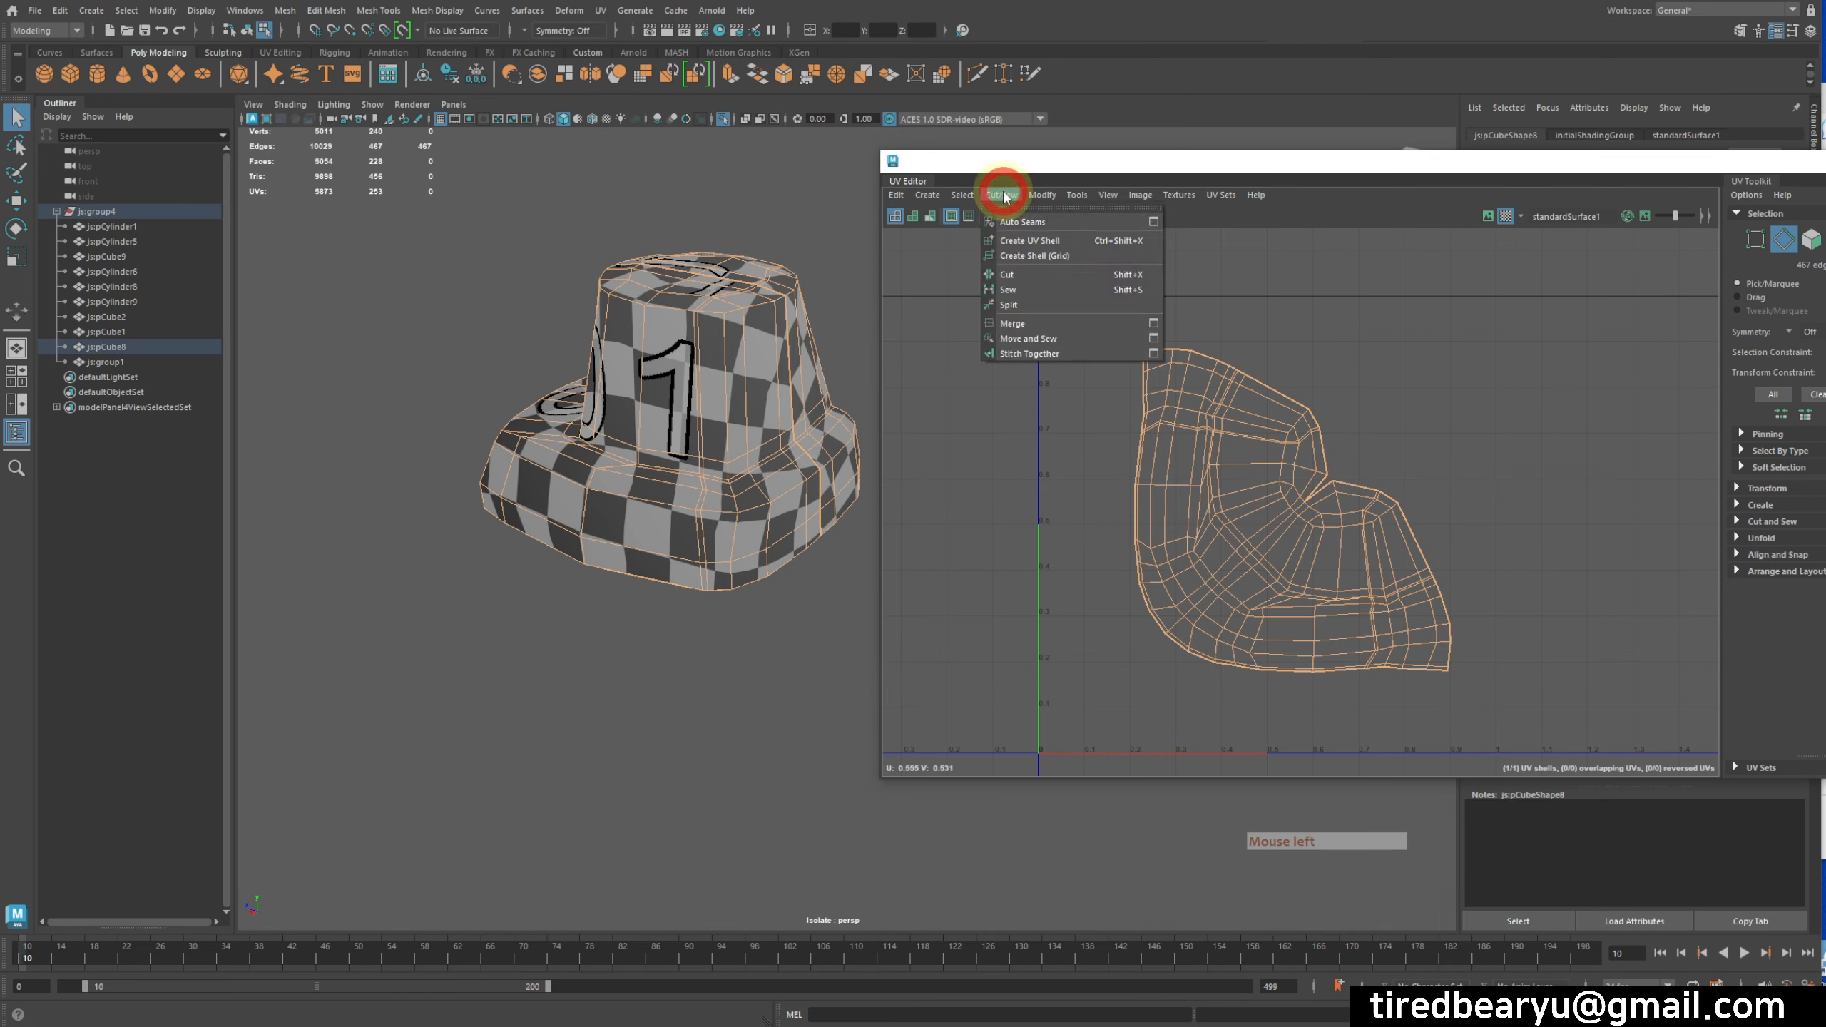
left_click(1010, 290)
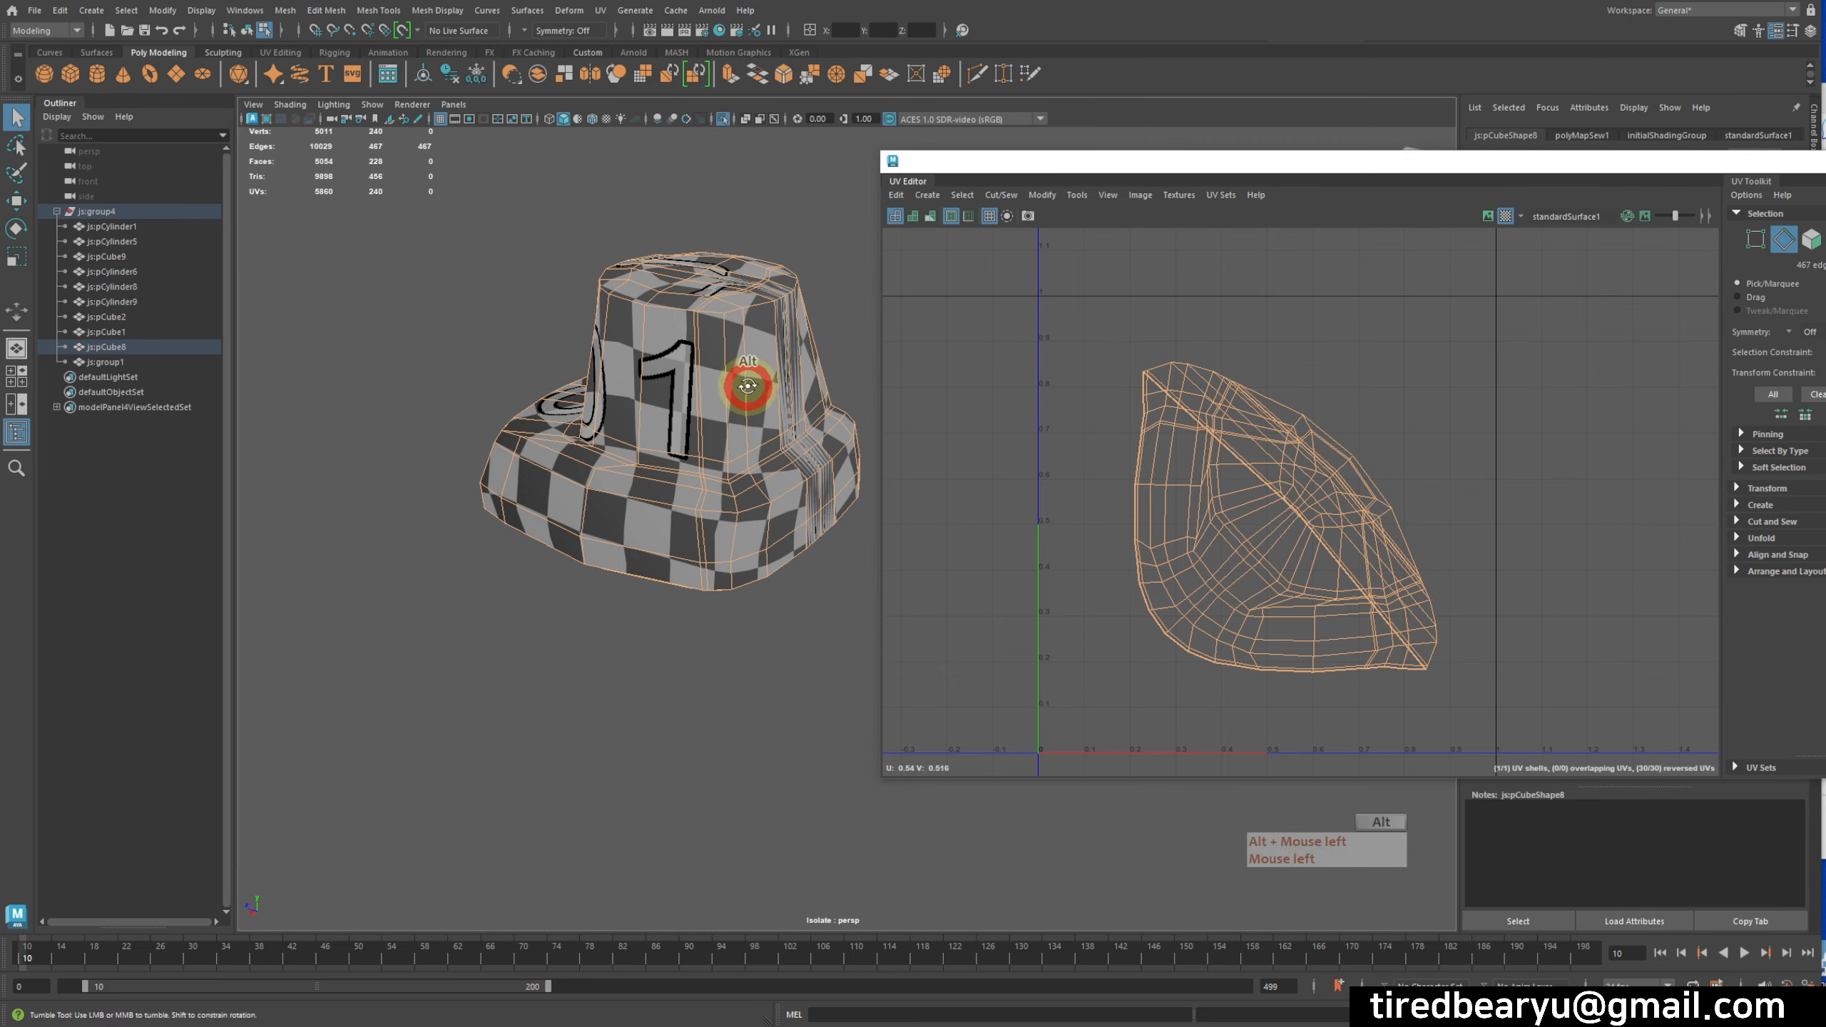
- Select all UVs of the sewn hat shell and unfold them
left_click_drag(754, 378, 790, 455, "alt")
right_click_drag(789, 455, 834, 460, "alt")
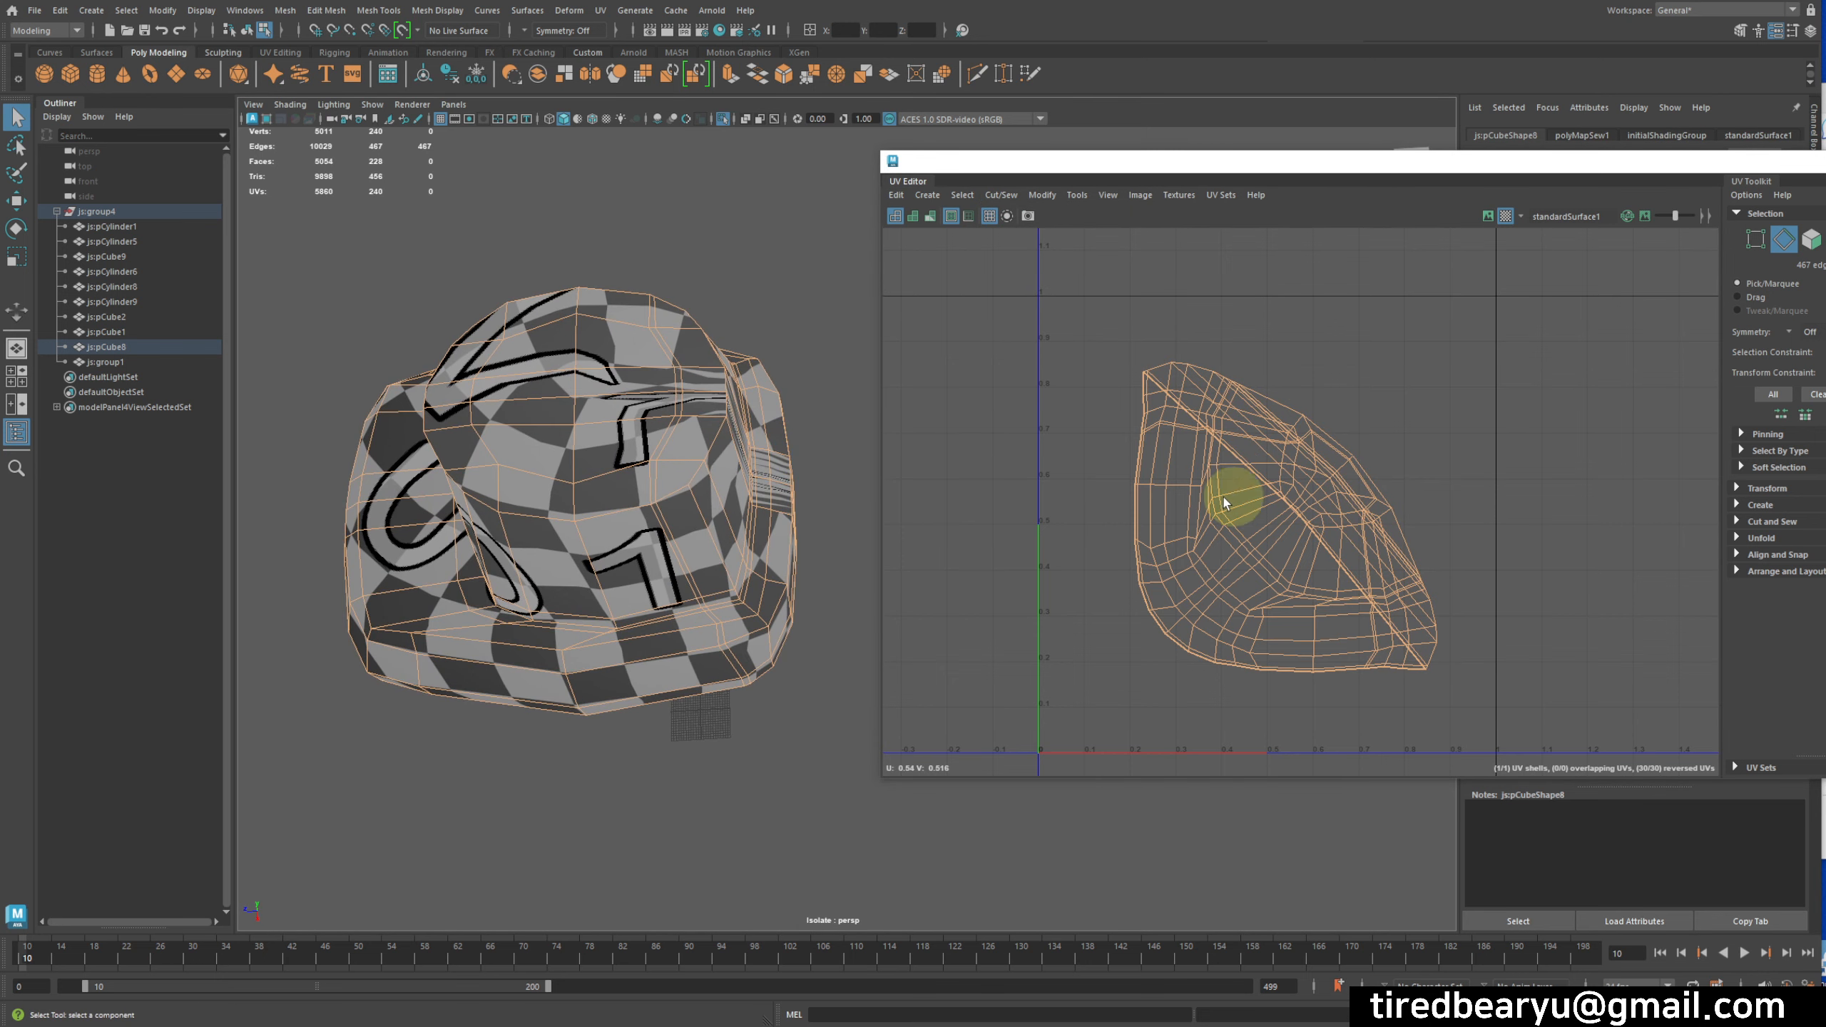
left_click_drag(653, 535, 611, 500, "alt")
right_click_drag(1188, 495, 1256, 472)
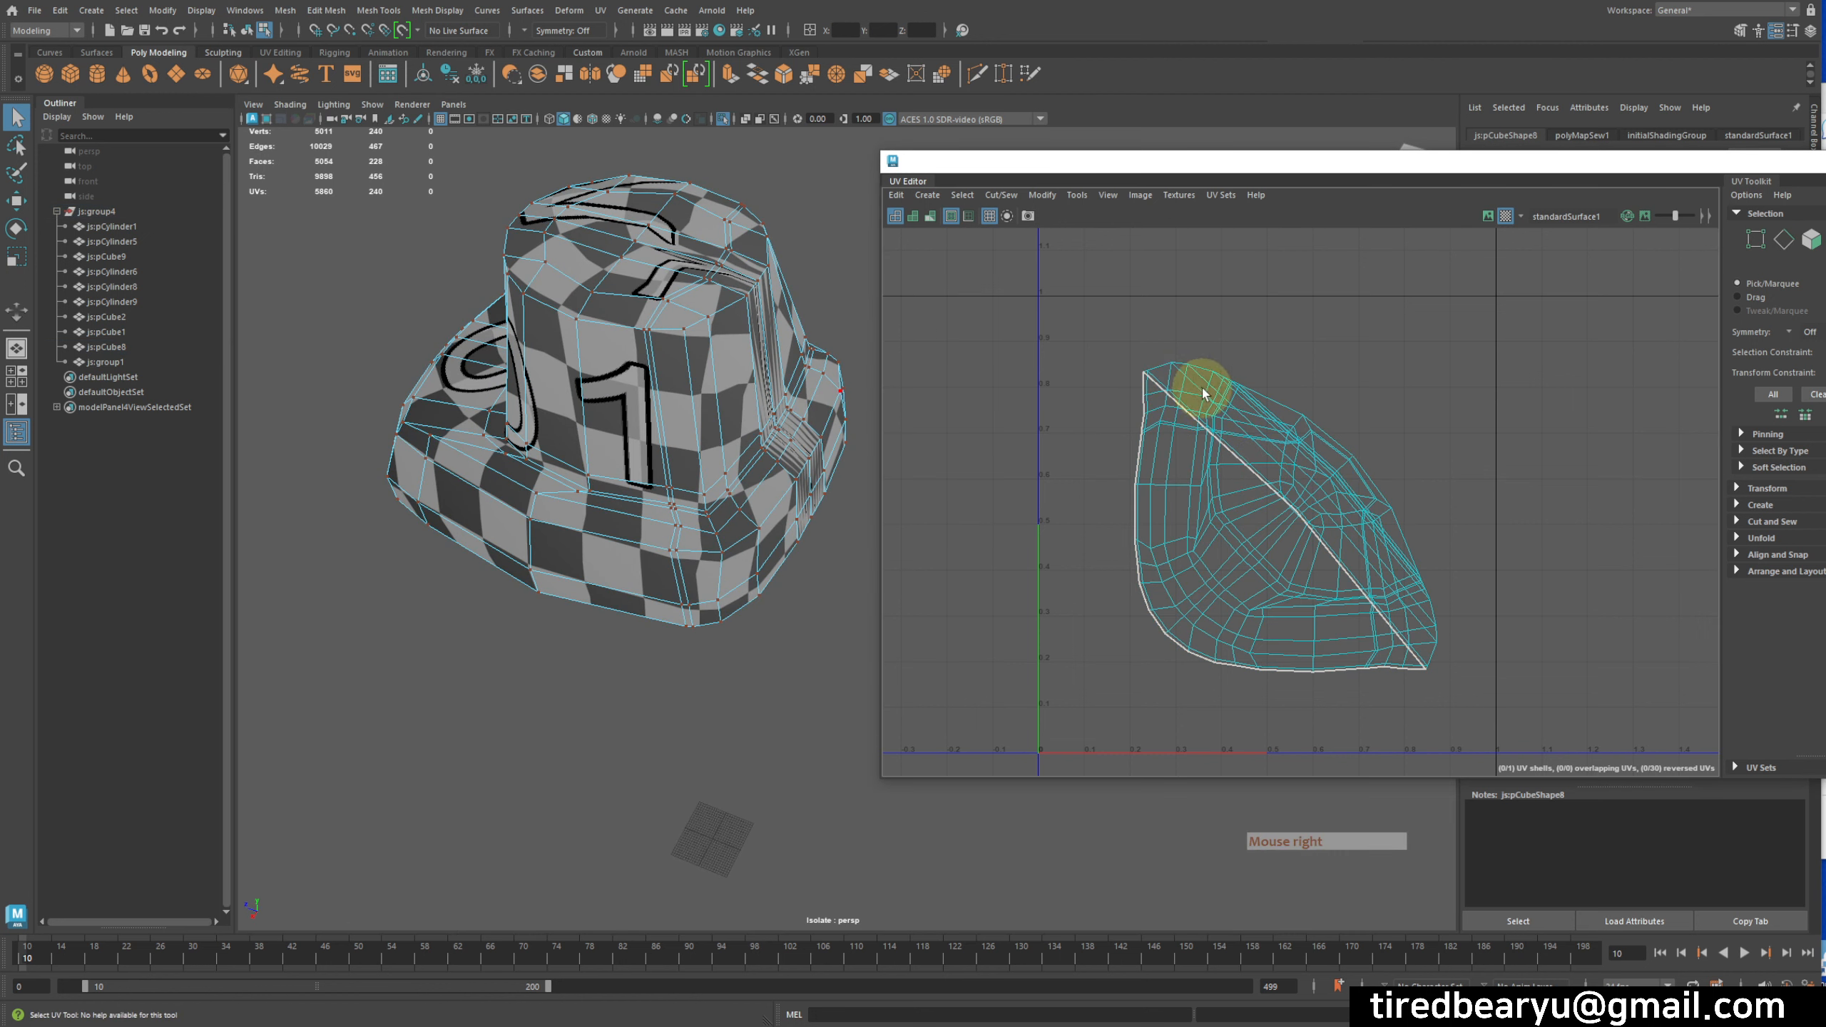
left_click_drag(1139, 388, 1614, 749)
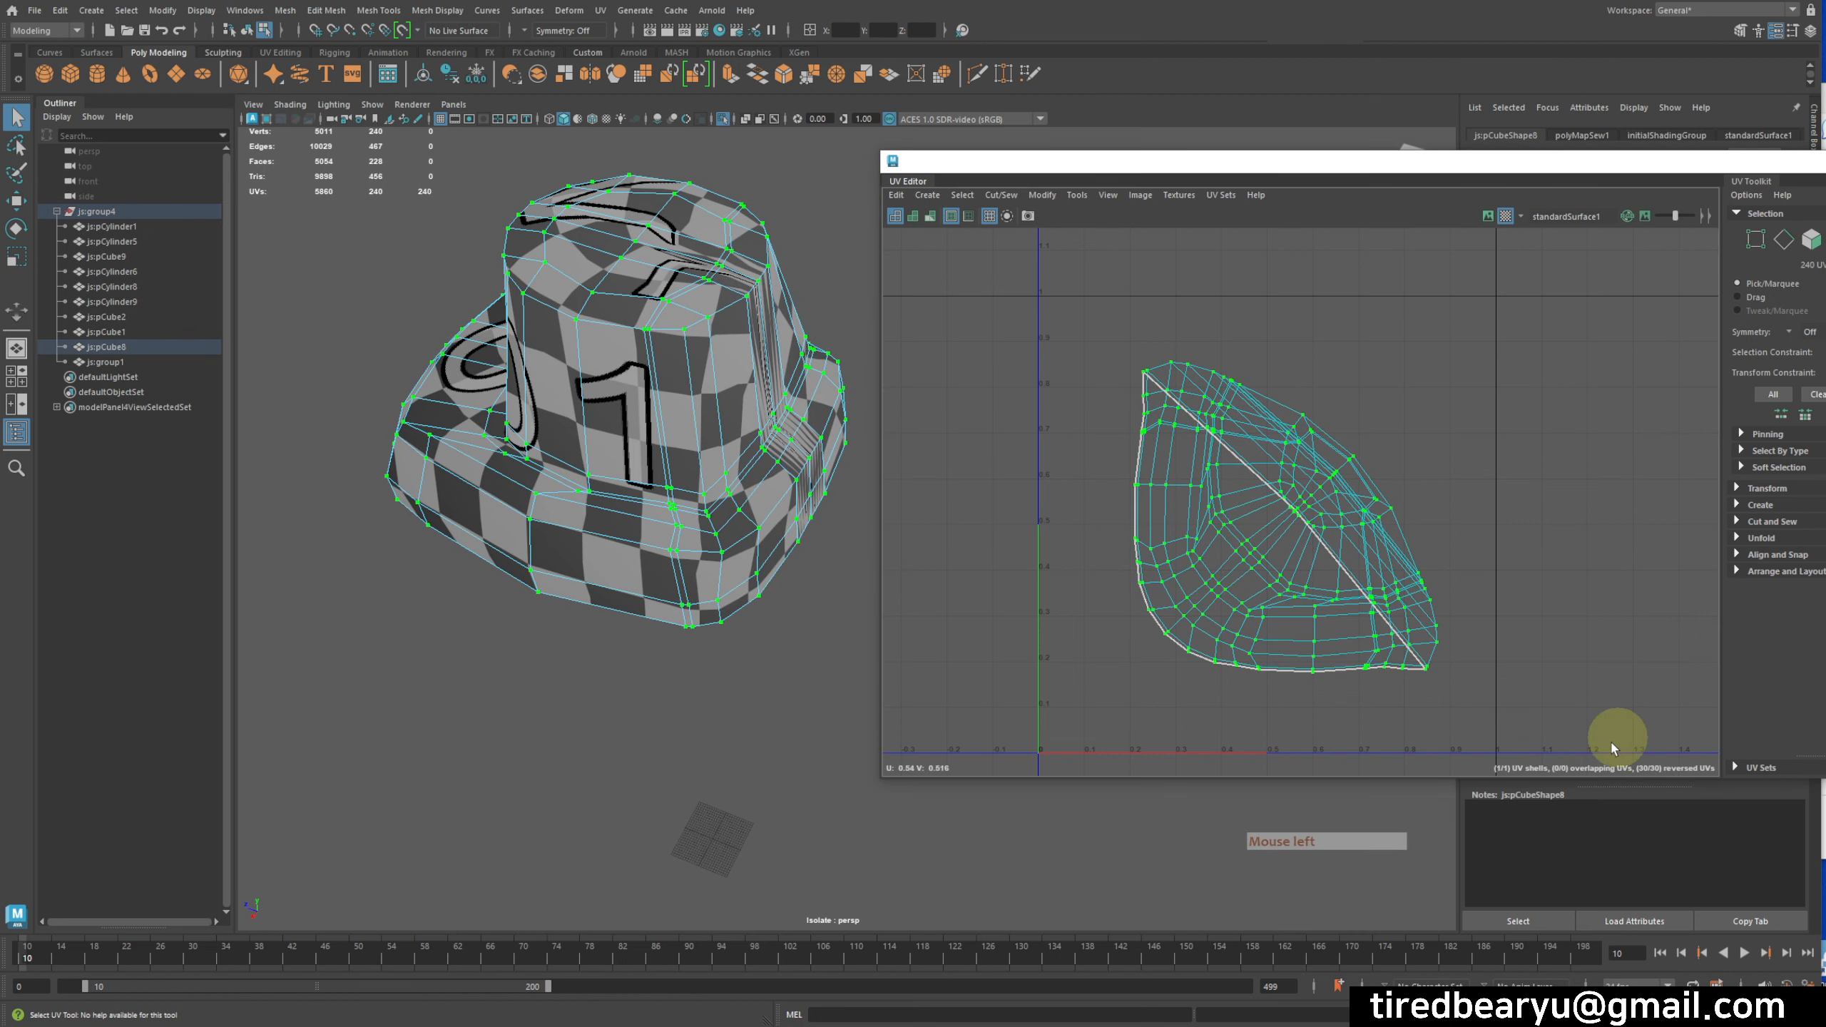
left_click(1077, 195)
left_click(1041, 195)
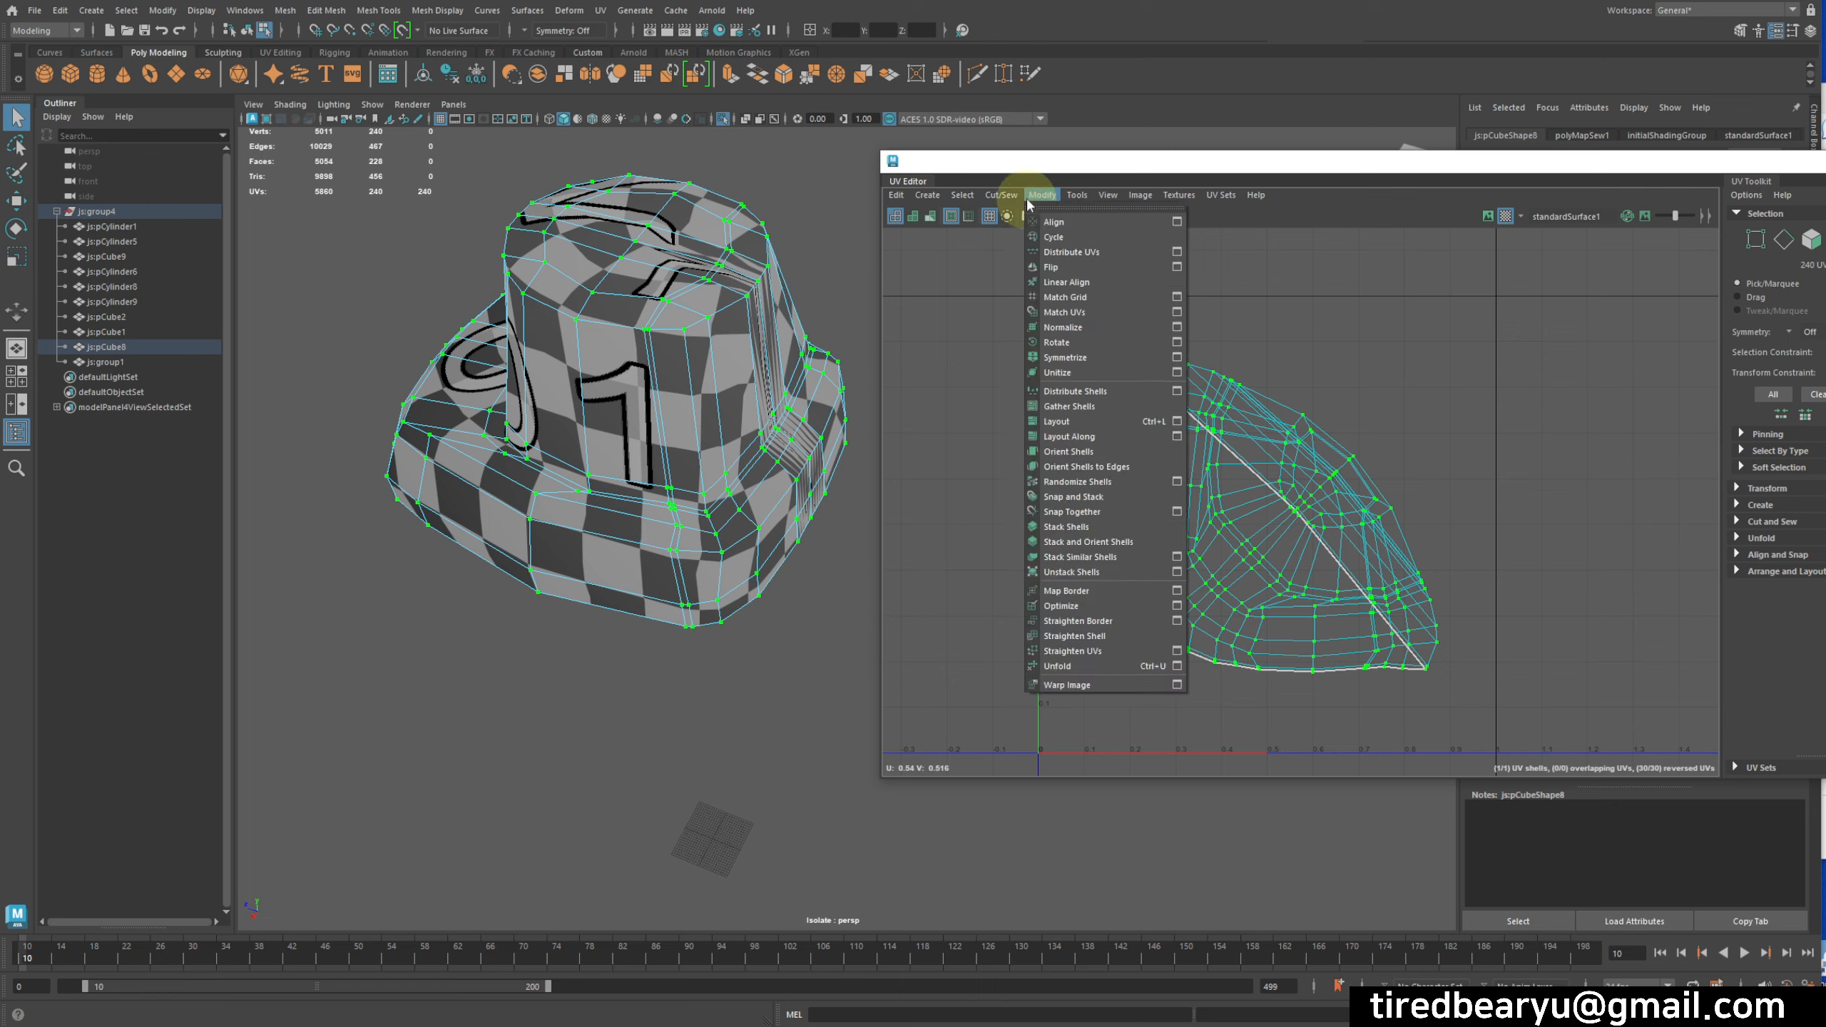
left_click(1084, 662)
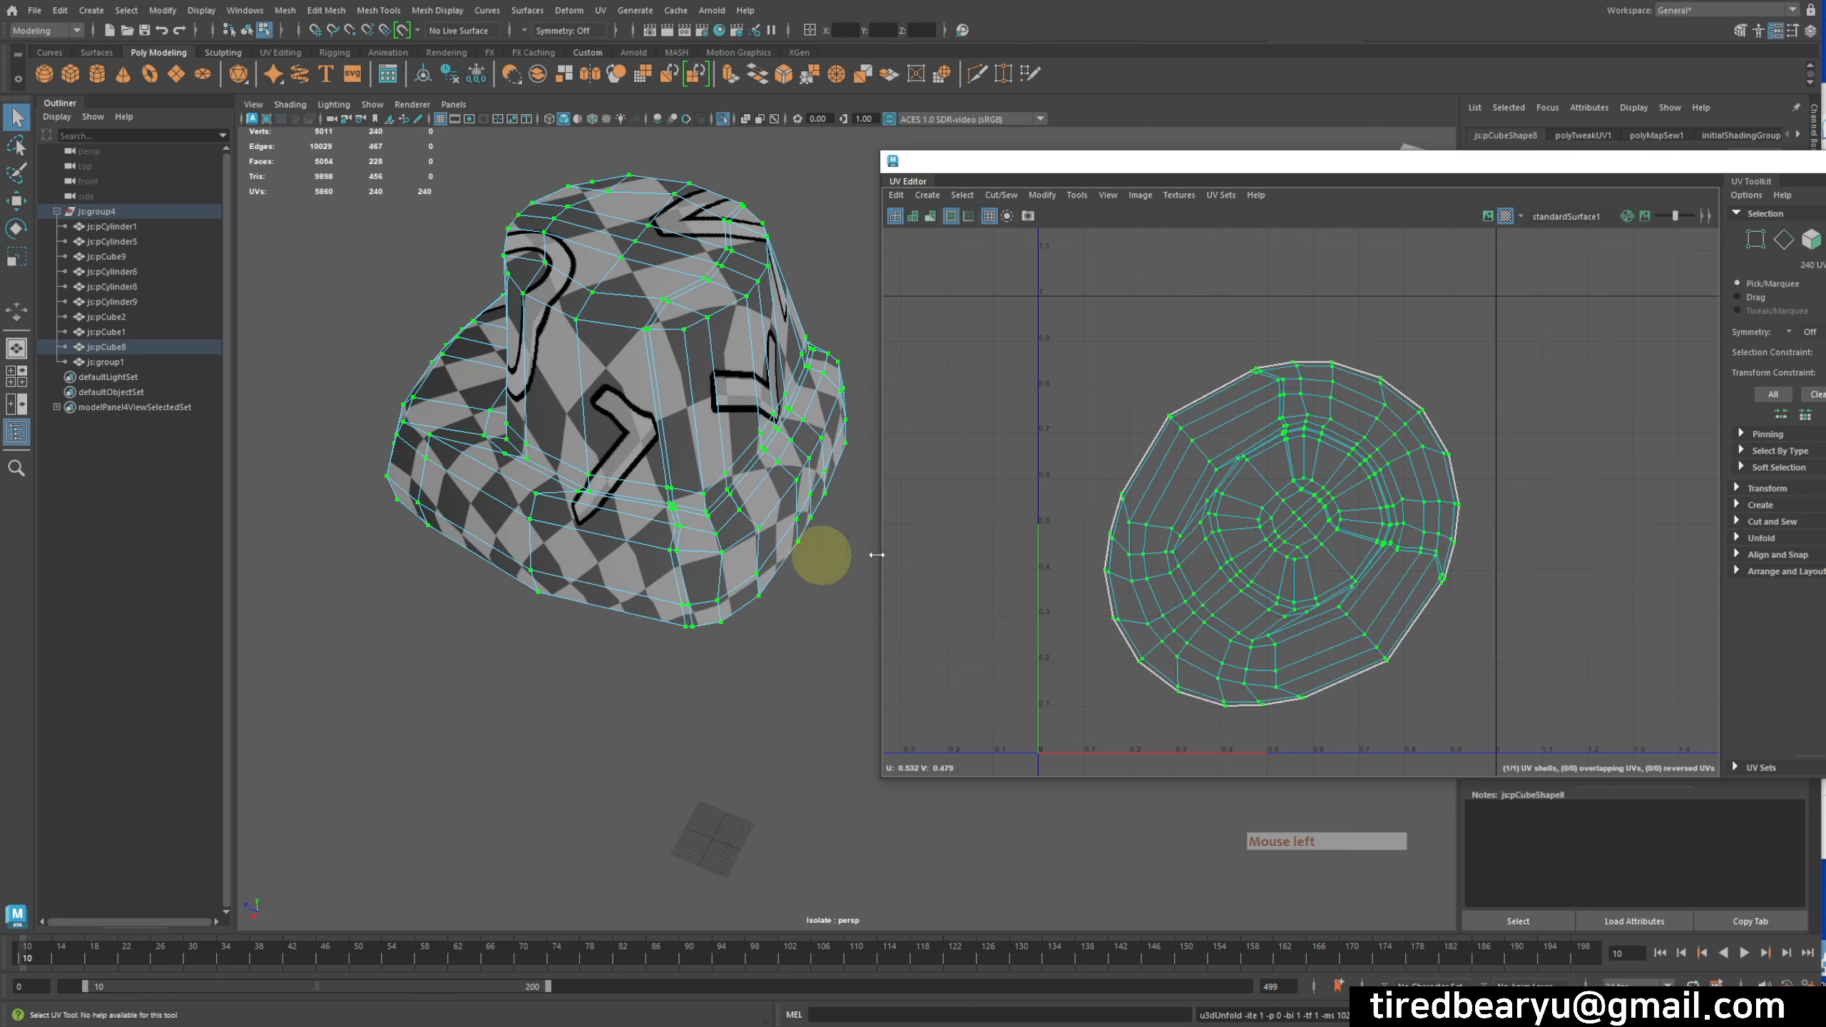
- Return the hat to object selection and examine the unfolded checker pattern around its crown and brim
left_click(759, 663)
right_click_drag(706, 392, 795, 362)
left_click(795, 362)
left_click_drag(795, 362, 754, 440, "alt")
left_click_drag(814, 496, 754, 358, "alt")
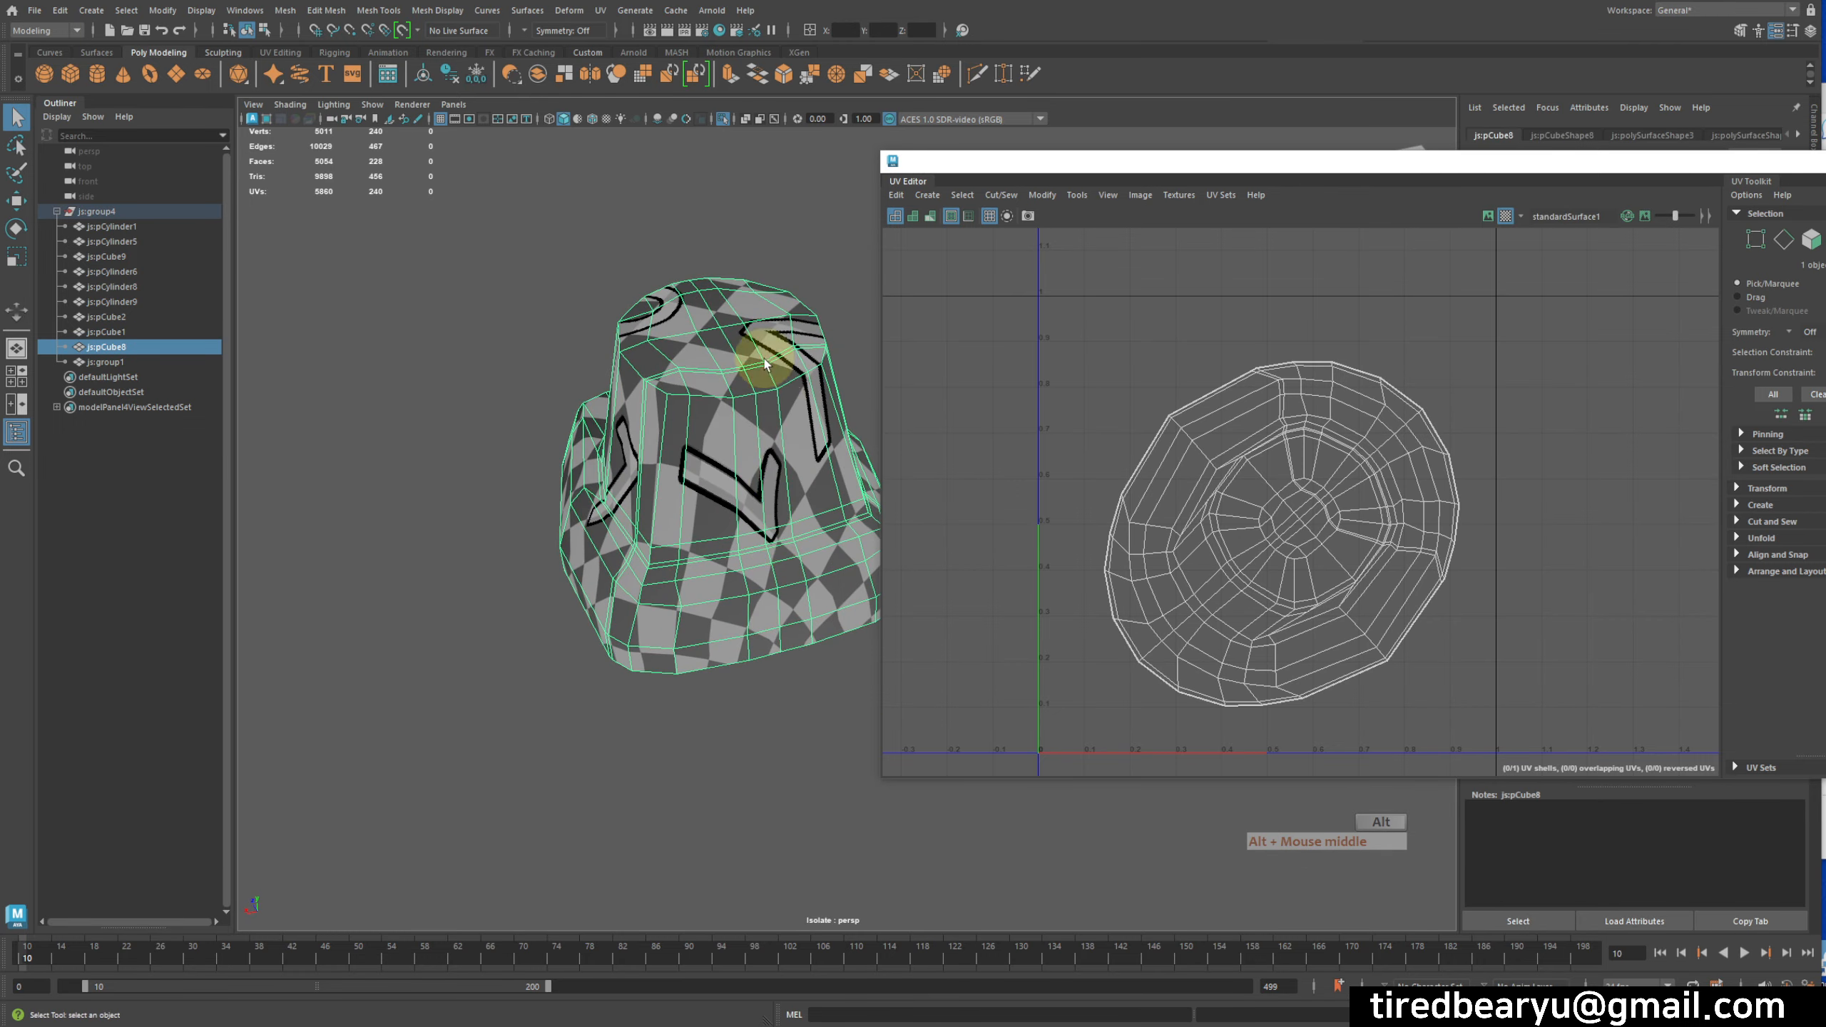
left_click_drag(718, 522, 816, 546, "alt")
middle_click_drag(815, 547, 639, 567, "alt")
left_click_drag(639, 567, 677, 544, "alt")
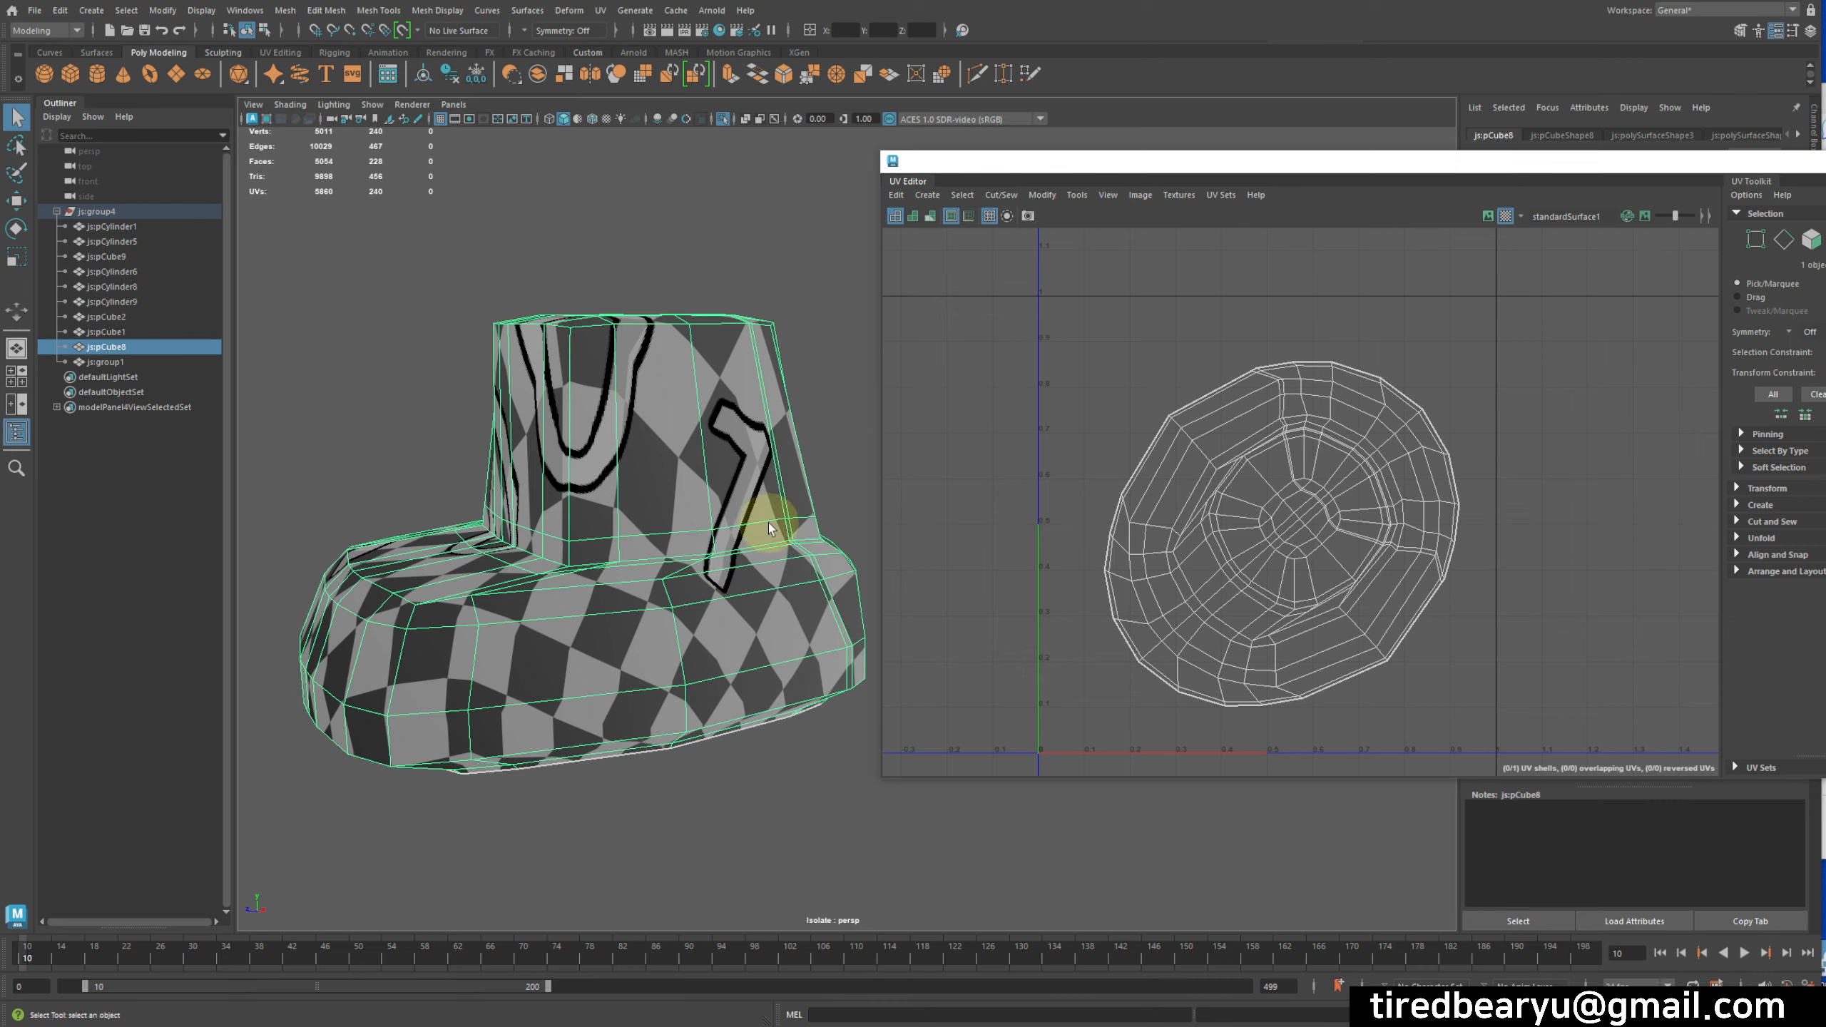
left_click_drag(754, 591, 685, 590, "alt")
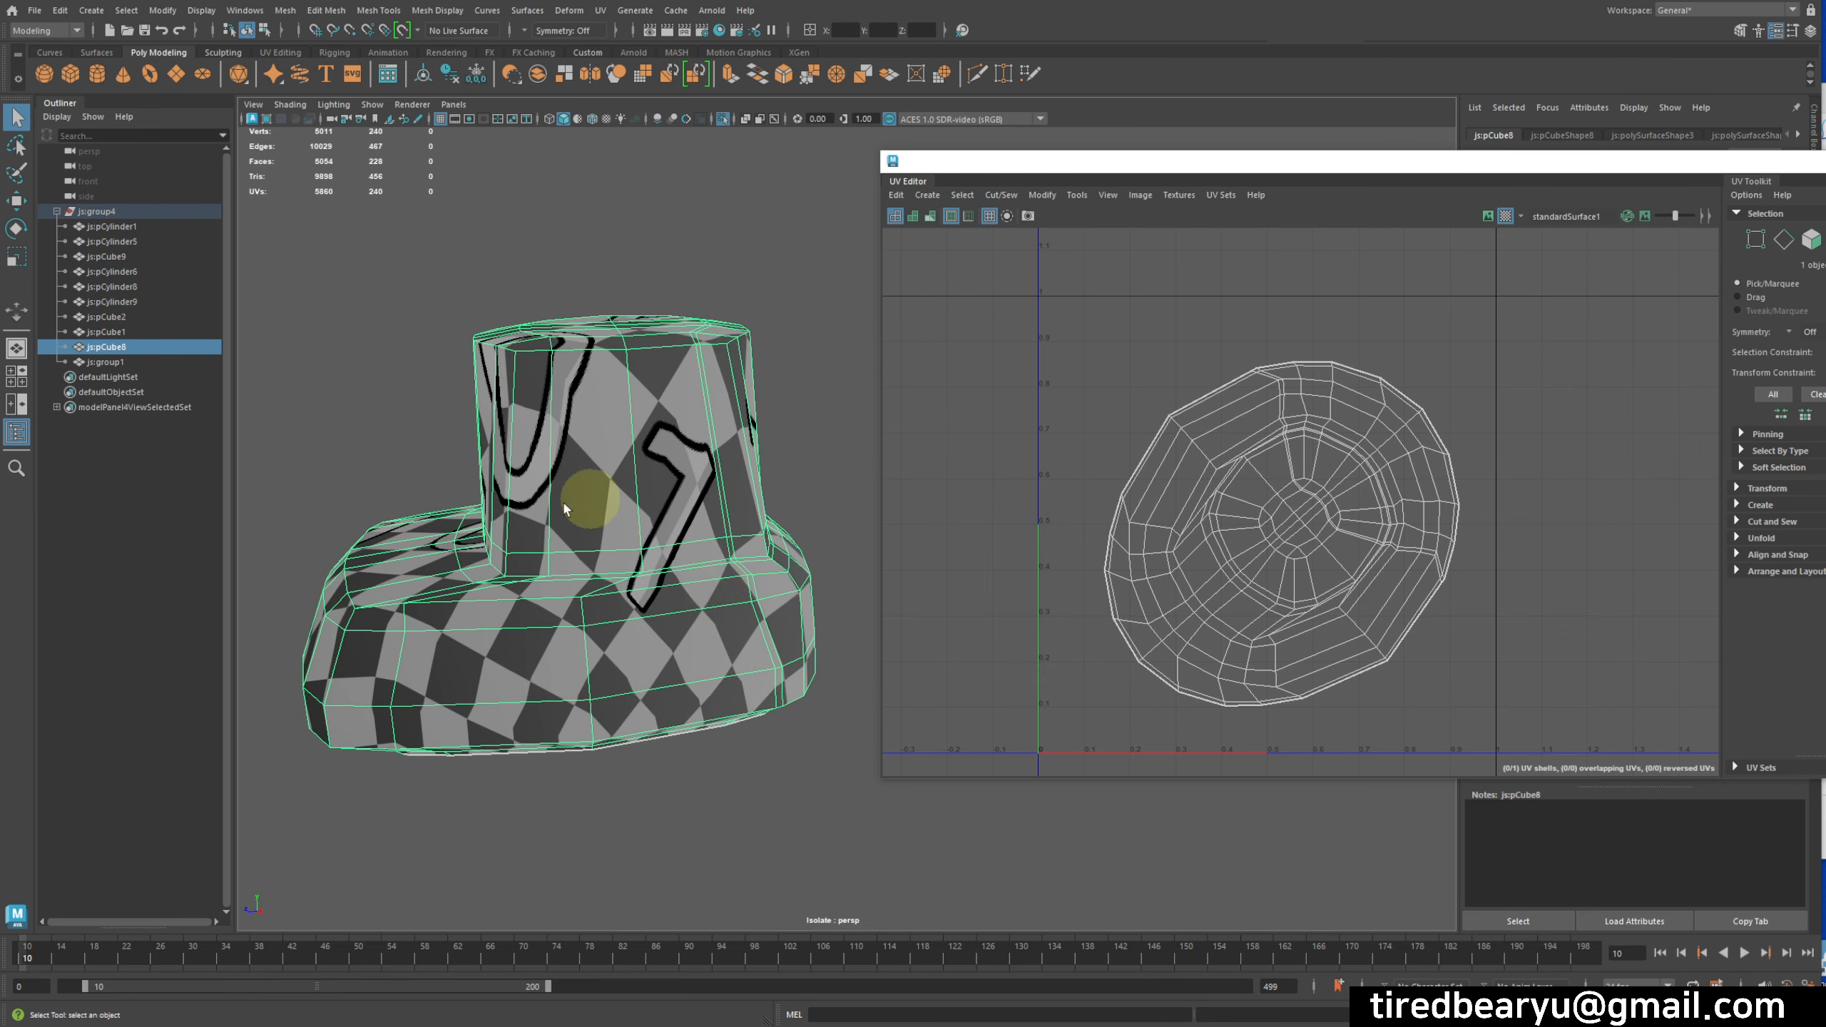
left_click_drag(584, 672, 618, 563, "alt")
middle_click_drag(618, 562, 618, 557, "alt")
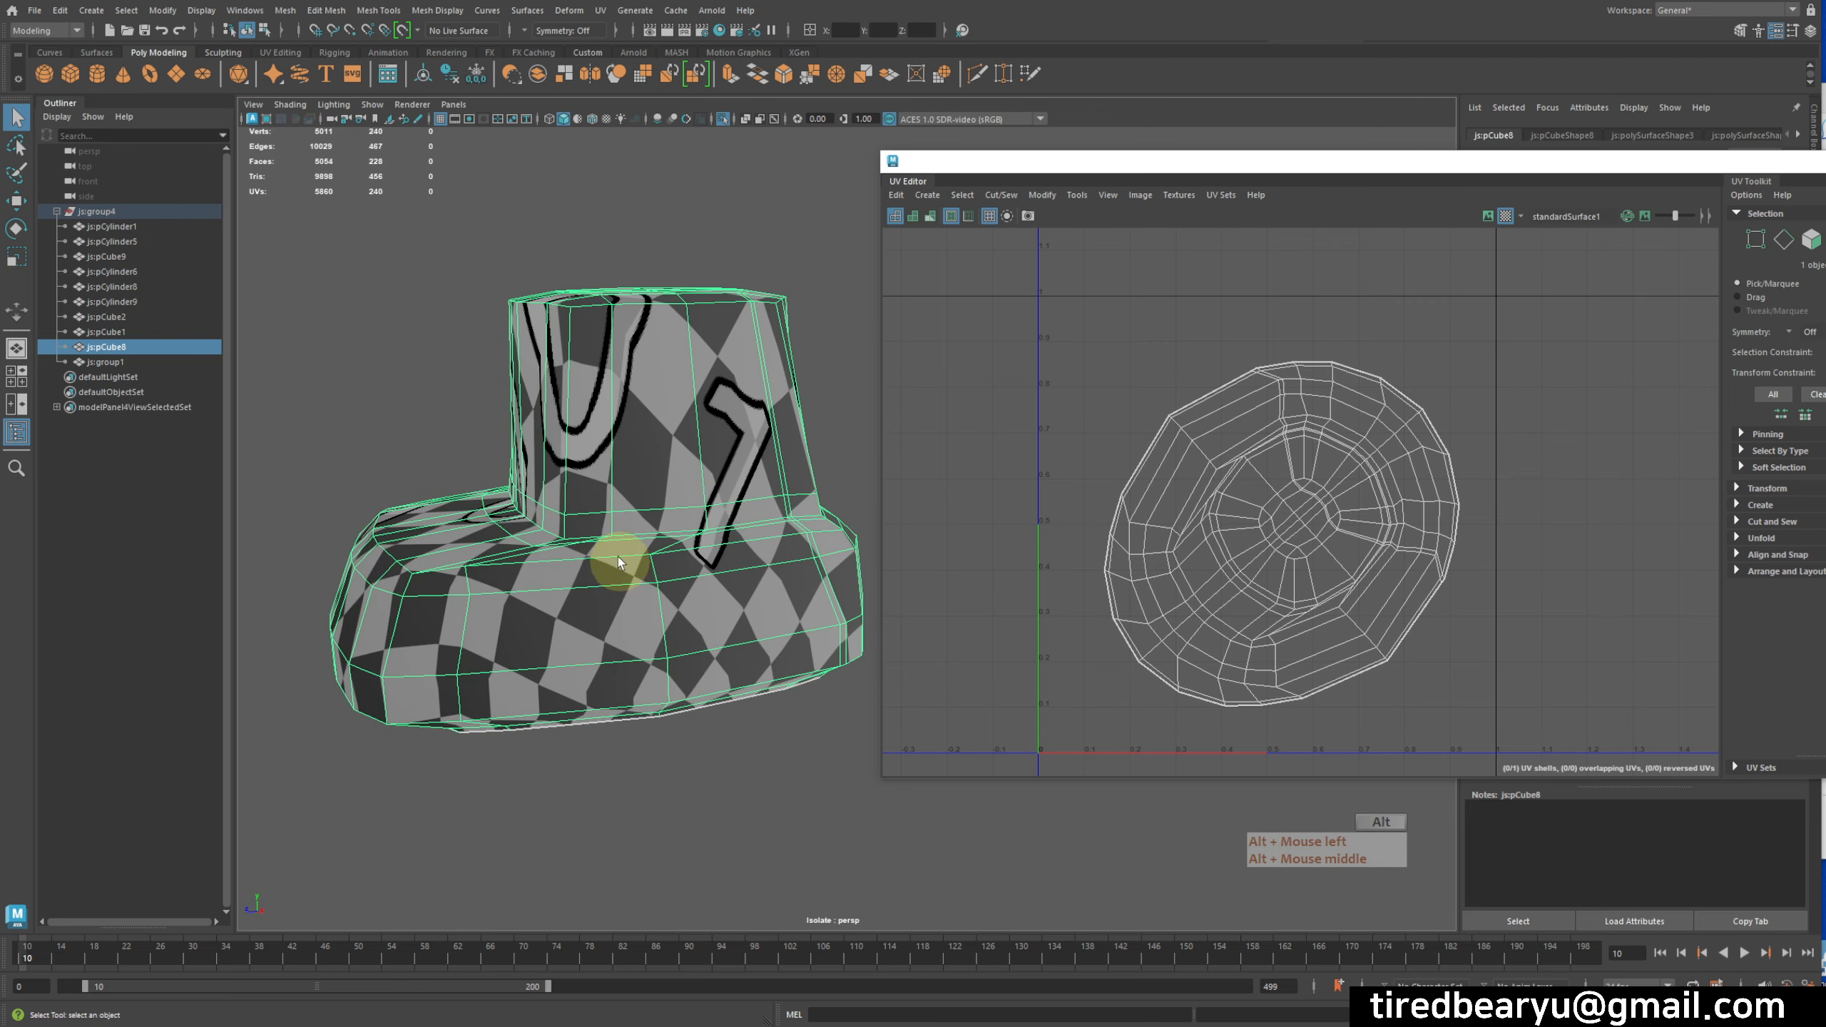
- Select the full edge loop where the hat's crown meets the brim
right_click_drag(618, 557, 622, 505)
double_click(596, 533)
left_click_drag(608, 550, 725, 460, "alt")
left_click(795, 546)
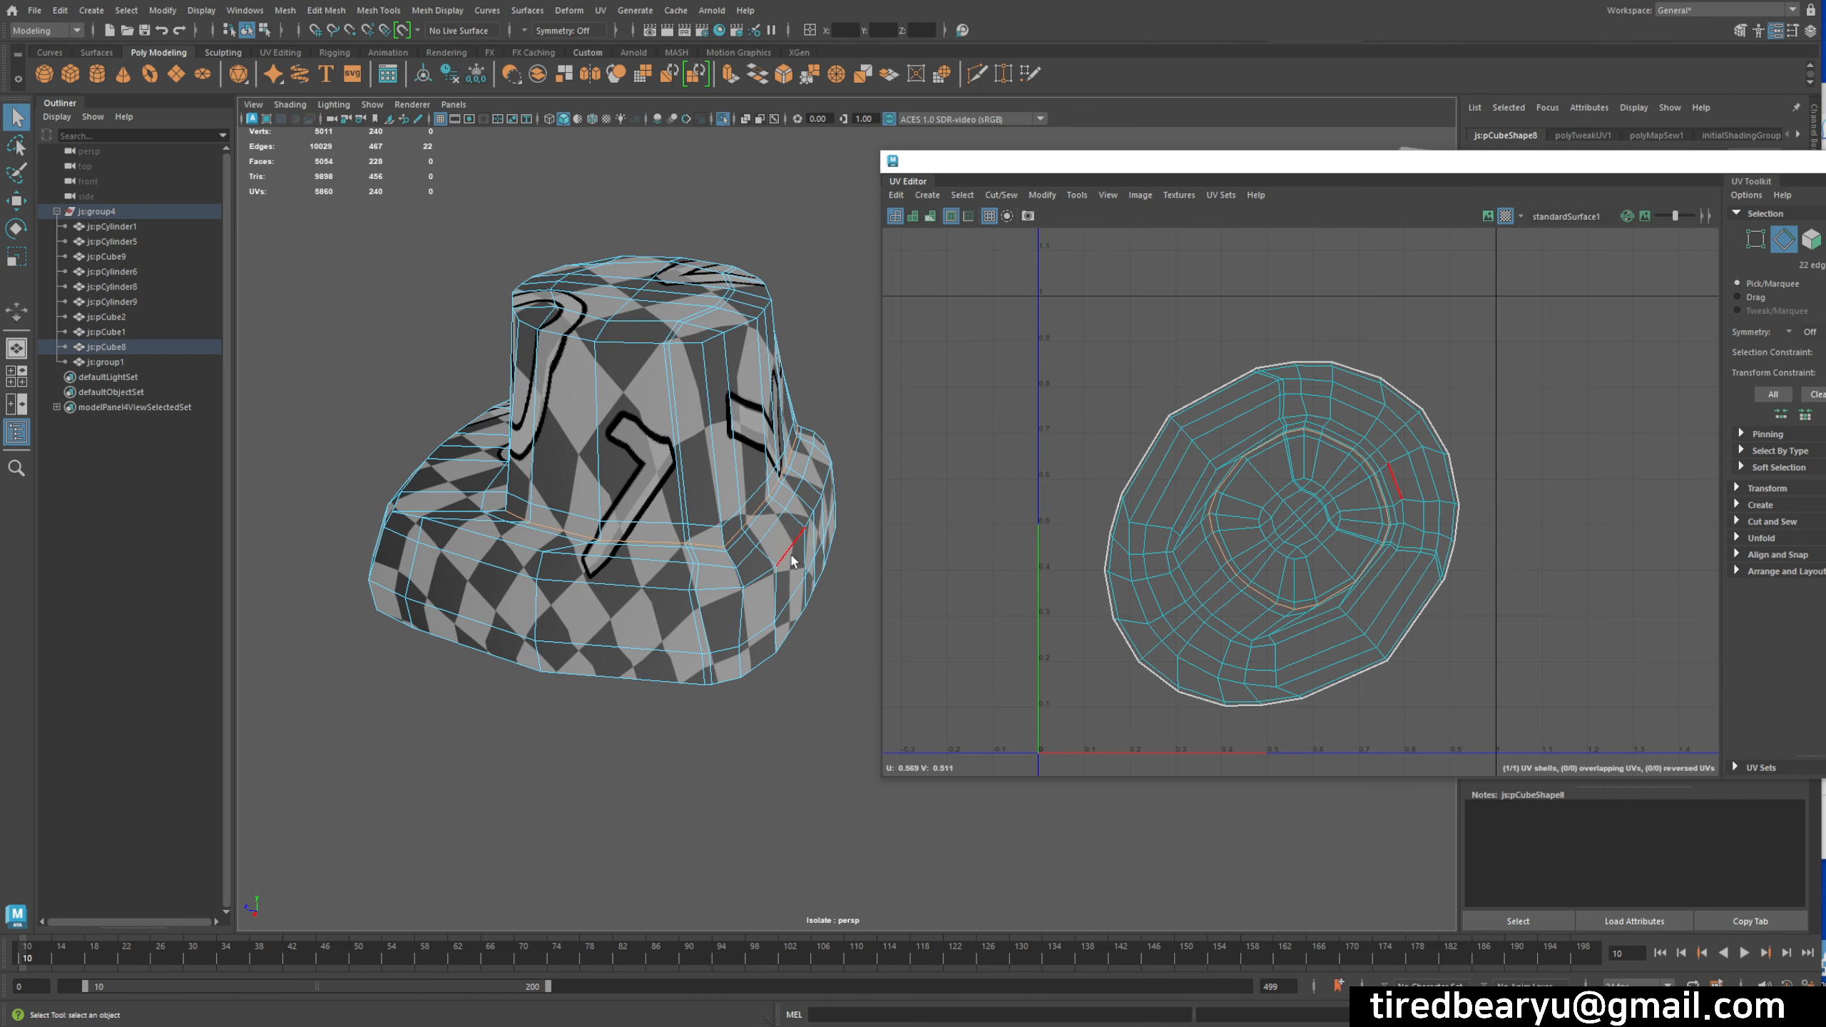
left_click(611, 570)
left_click_drag(611, 570, 522, 518, "alt")
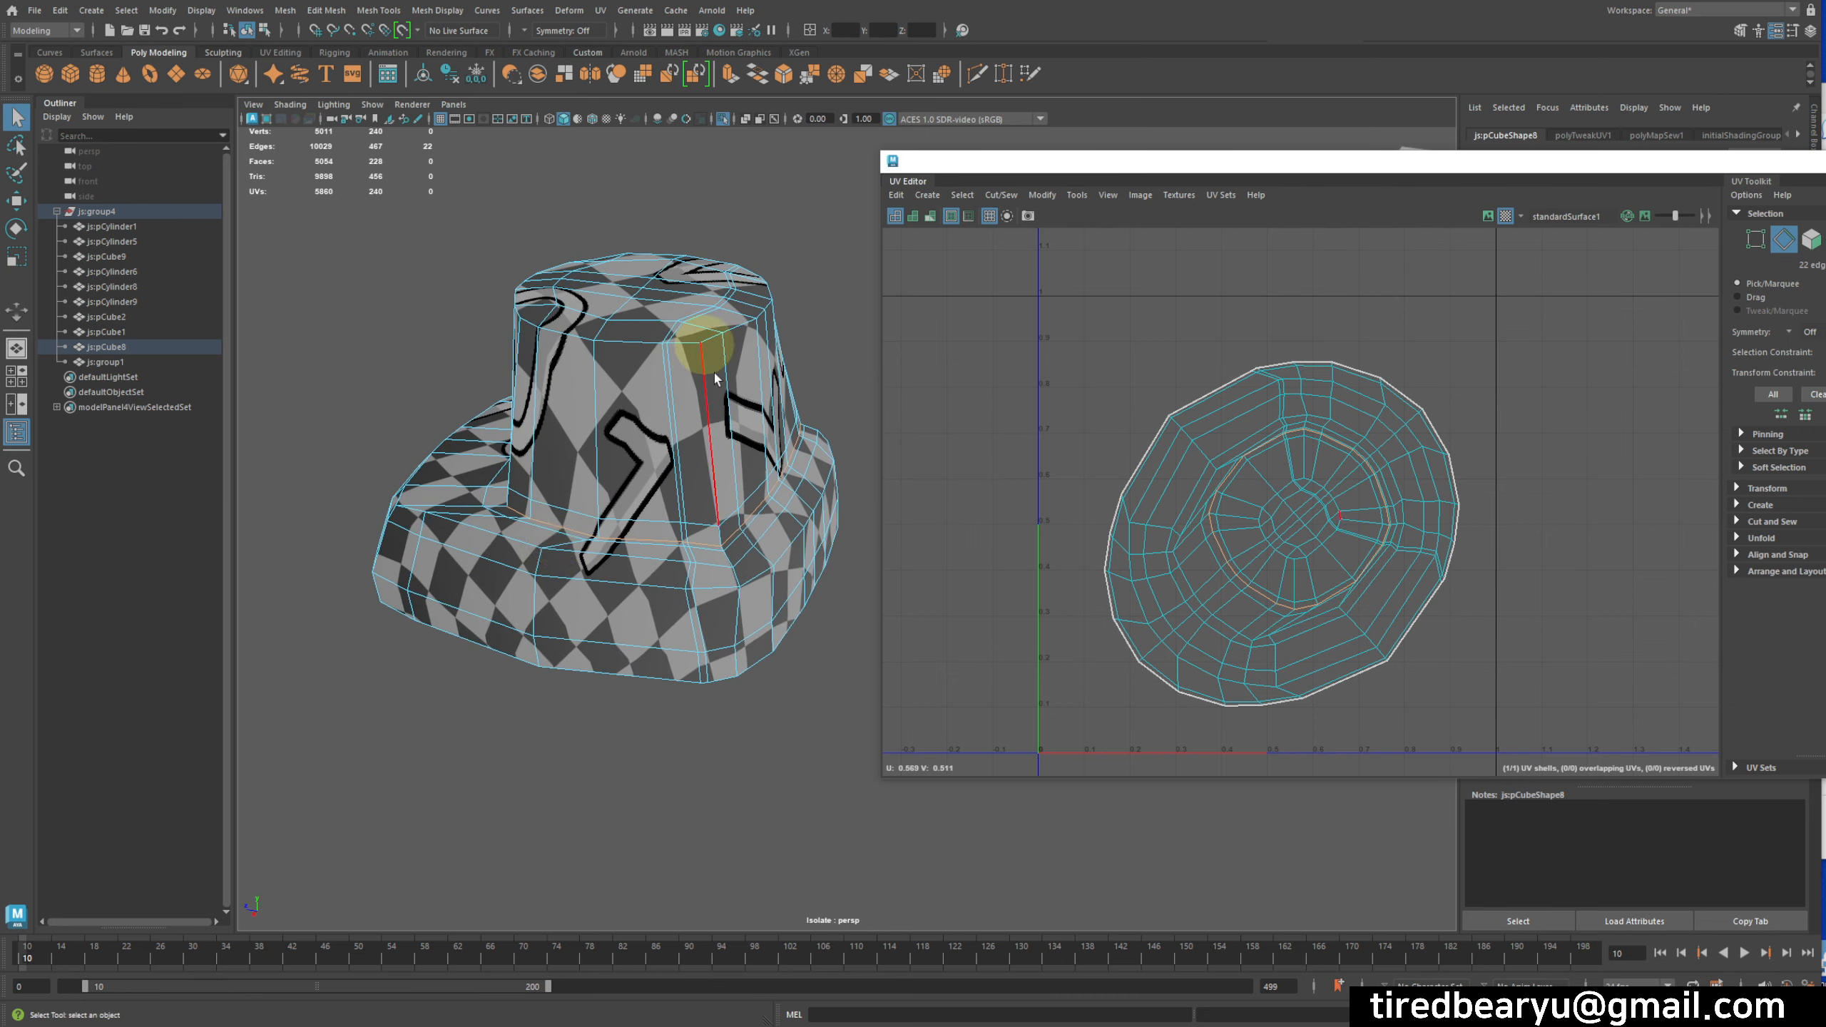
- Examine the selected edge loop and the checker pattern around the hat's crown and brim from several sides
left_click_drag(754, 611, 628, 532, "alt")
left_click_drag(521, 560, 664, 543, "alt")
middle_click_drag(719, 627, 579, 536, "alt")
left_click_drag(655, 550, 549, 564, "alt")
middle_click_drag(613, 567, 605, 644, "alt")
left_click_drag(635, 627, 599, 602, "alt")
middle_click_drag(630, 612, 622, 654, "alt")
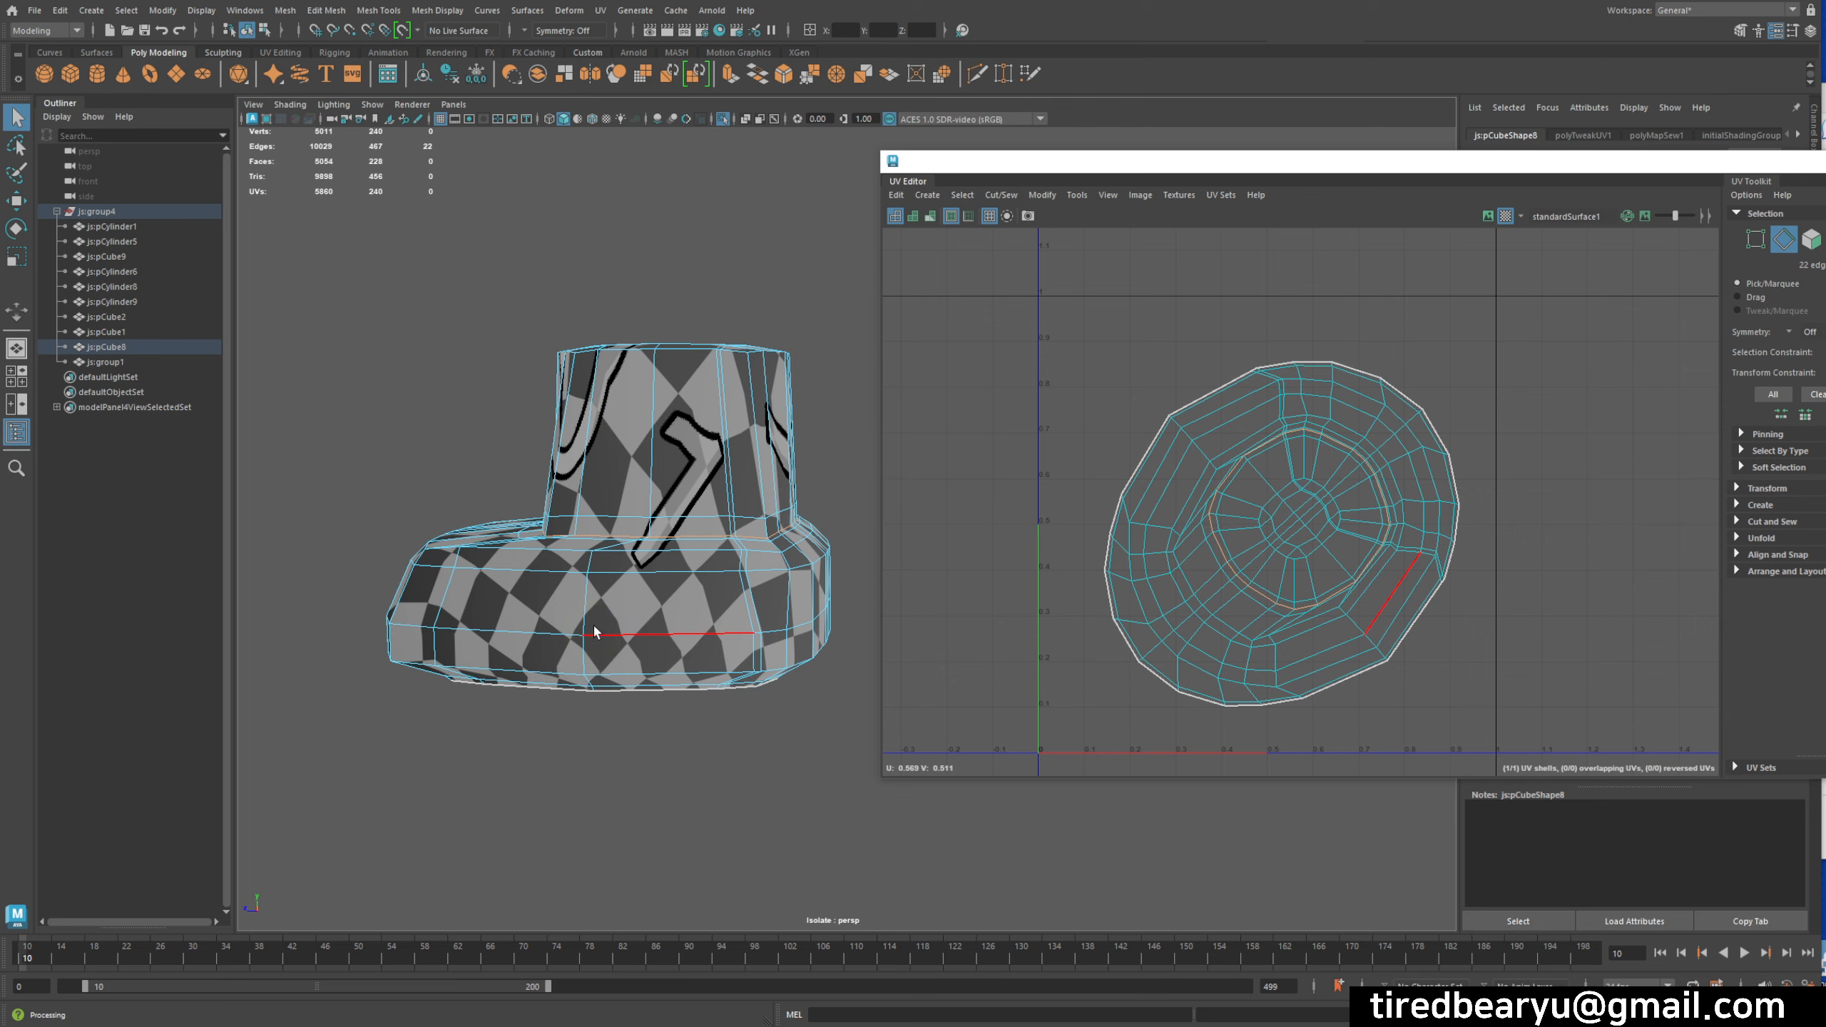
left_click_drag(596, 651, 714, 536, "alt")
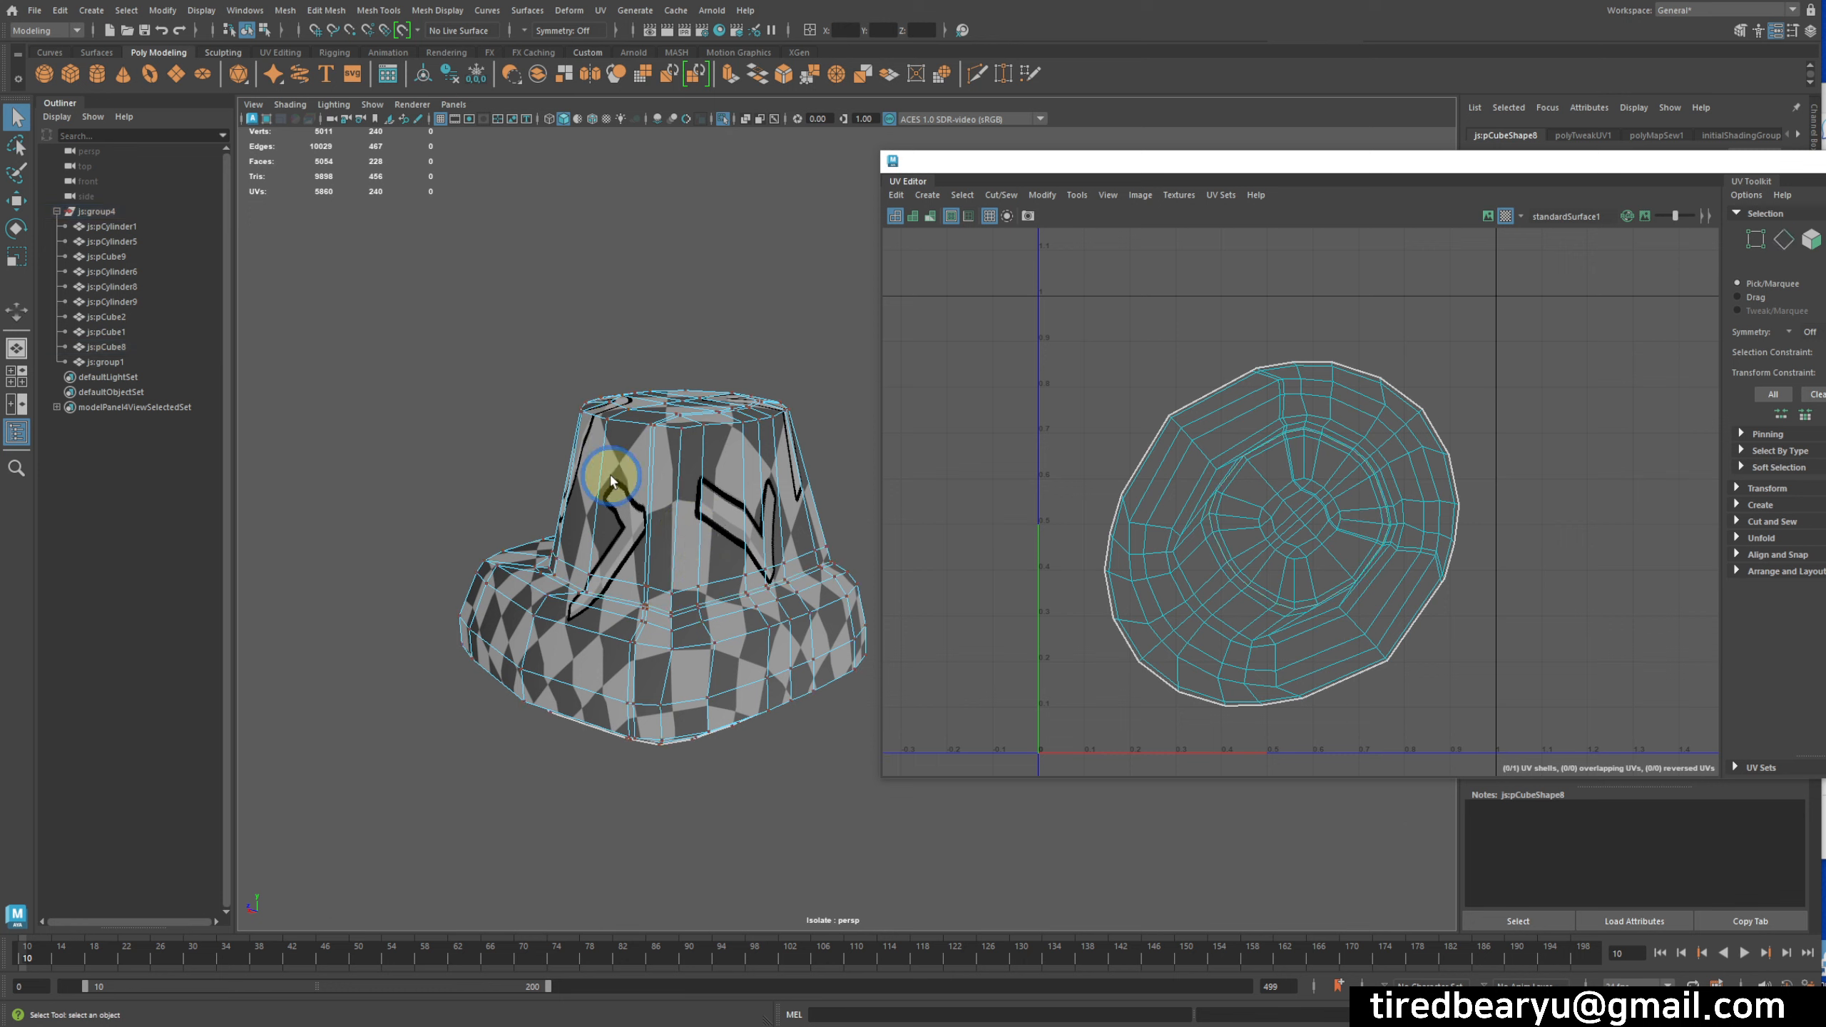
- Return the hat to object selection and move the UV Editor aside to inspect the crown and brim
right_click_drag(604, 481, 701, 441)
left_click_drag(701, 440, 686, 483, "alt")
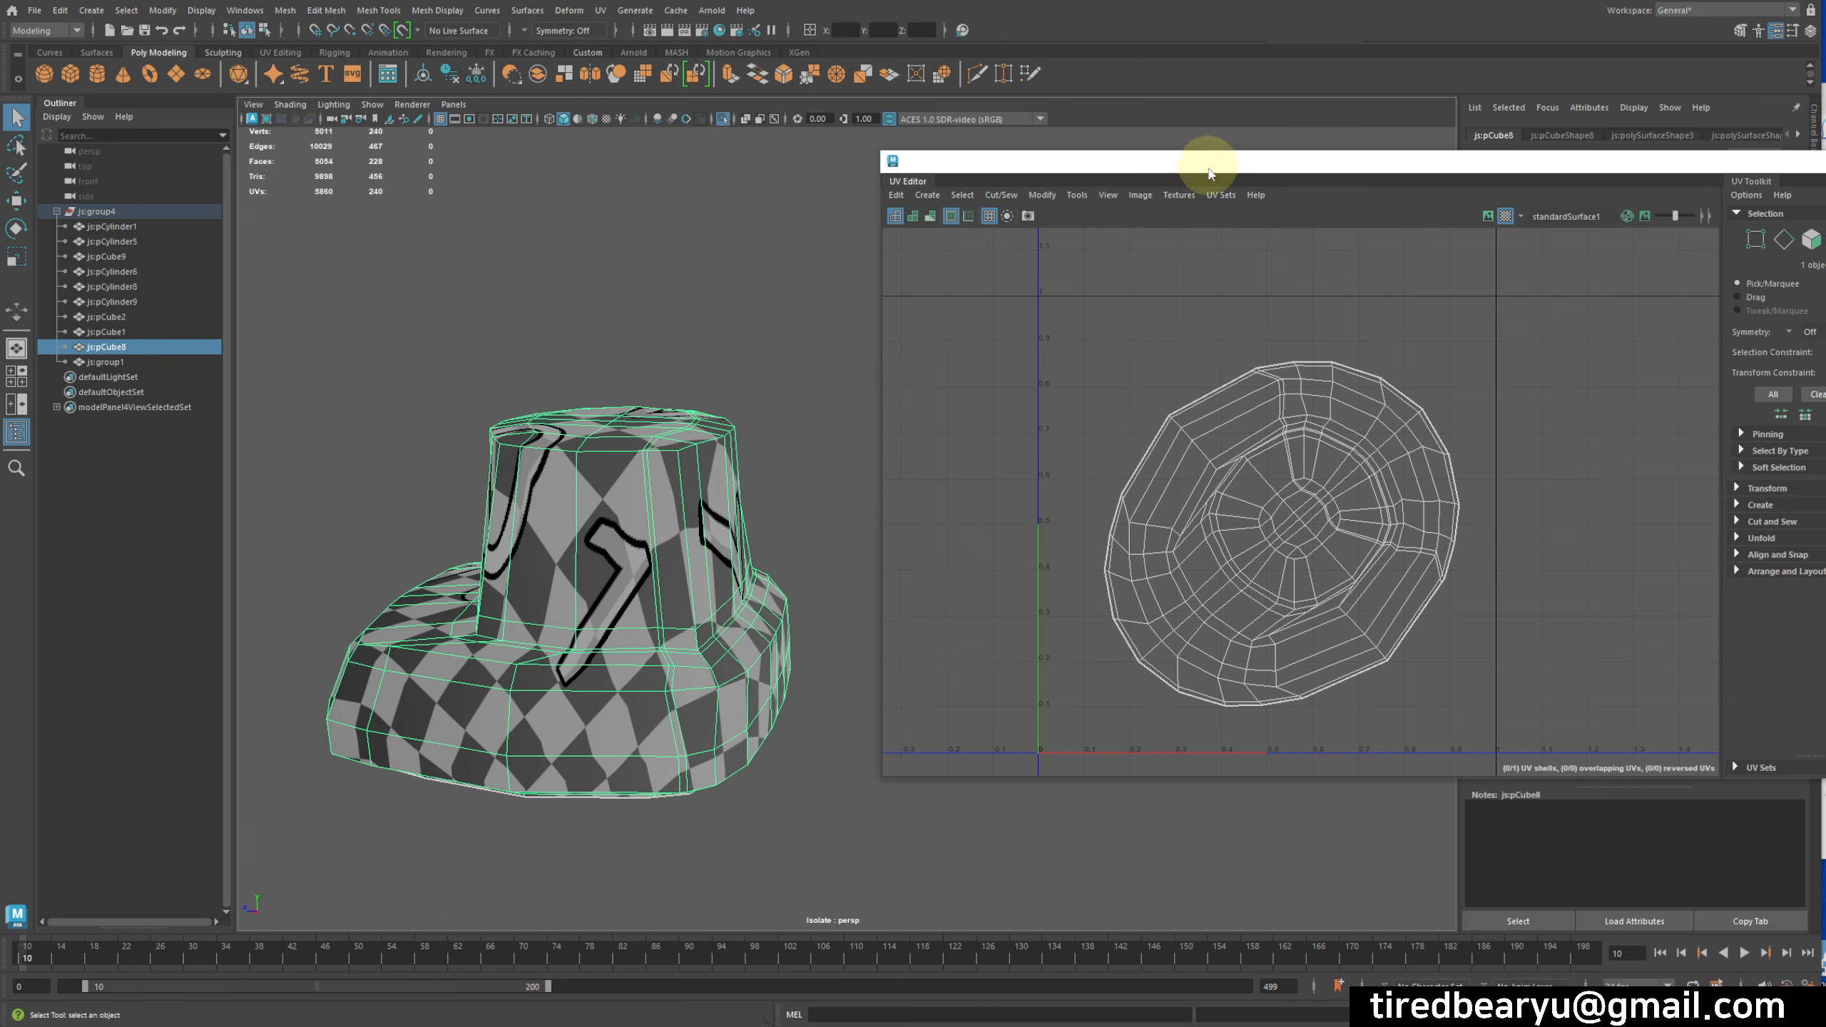
left_click_drag(1208, 173, 1302, 181)
left_click_drag(855, 408, 709, 498, "alt")
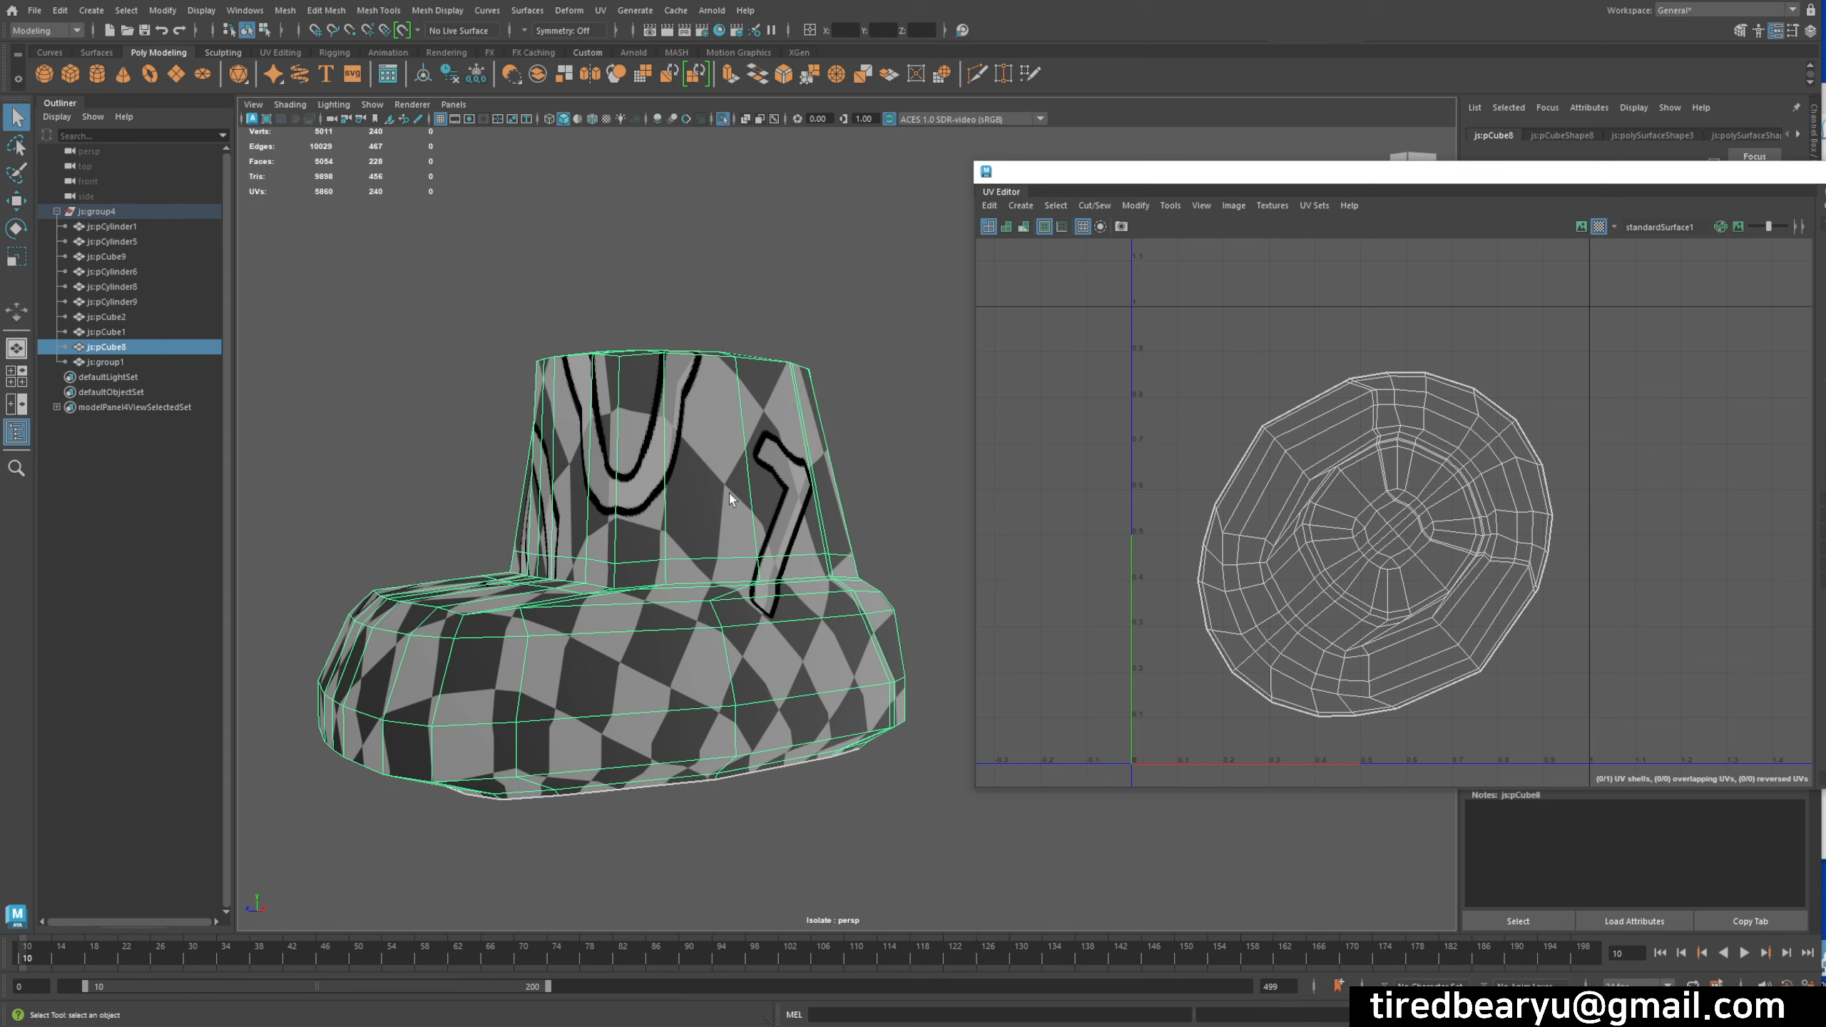
left_click_drag(704, 583, 622, 449, "alt")
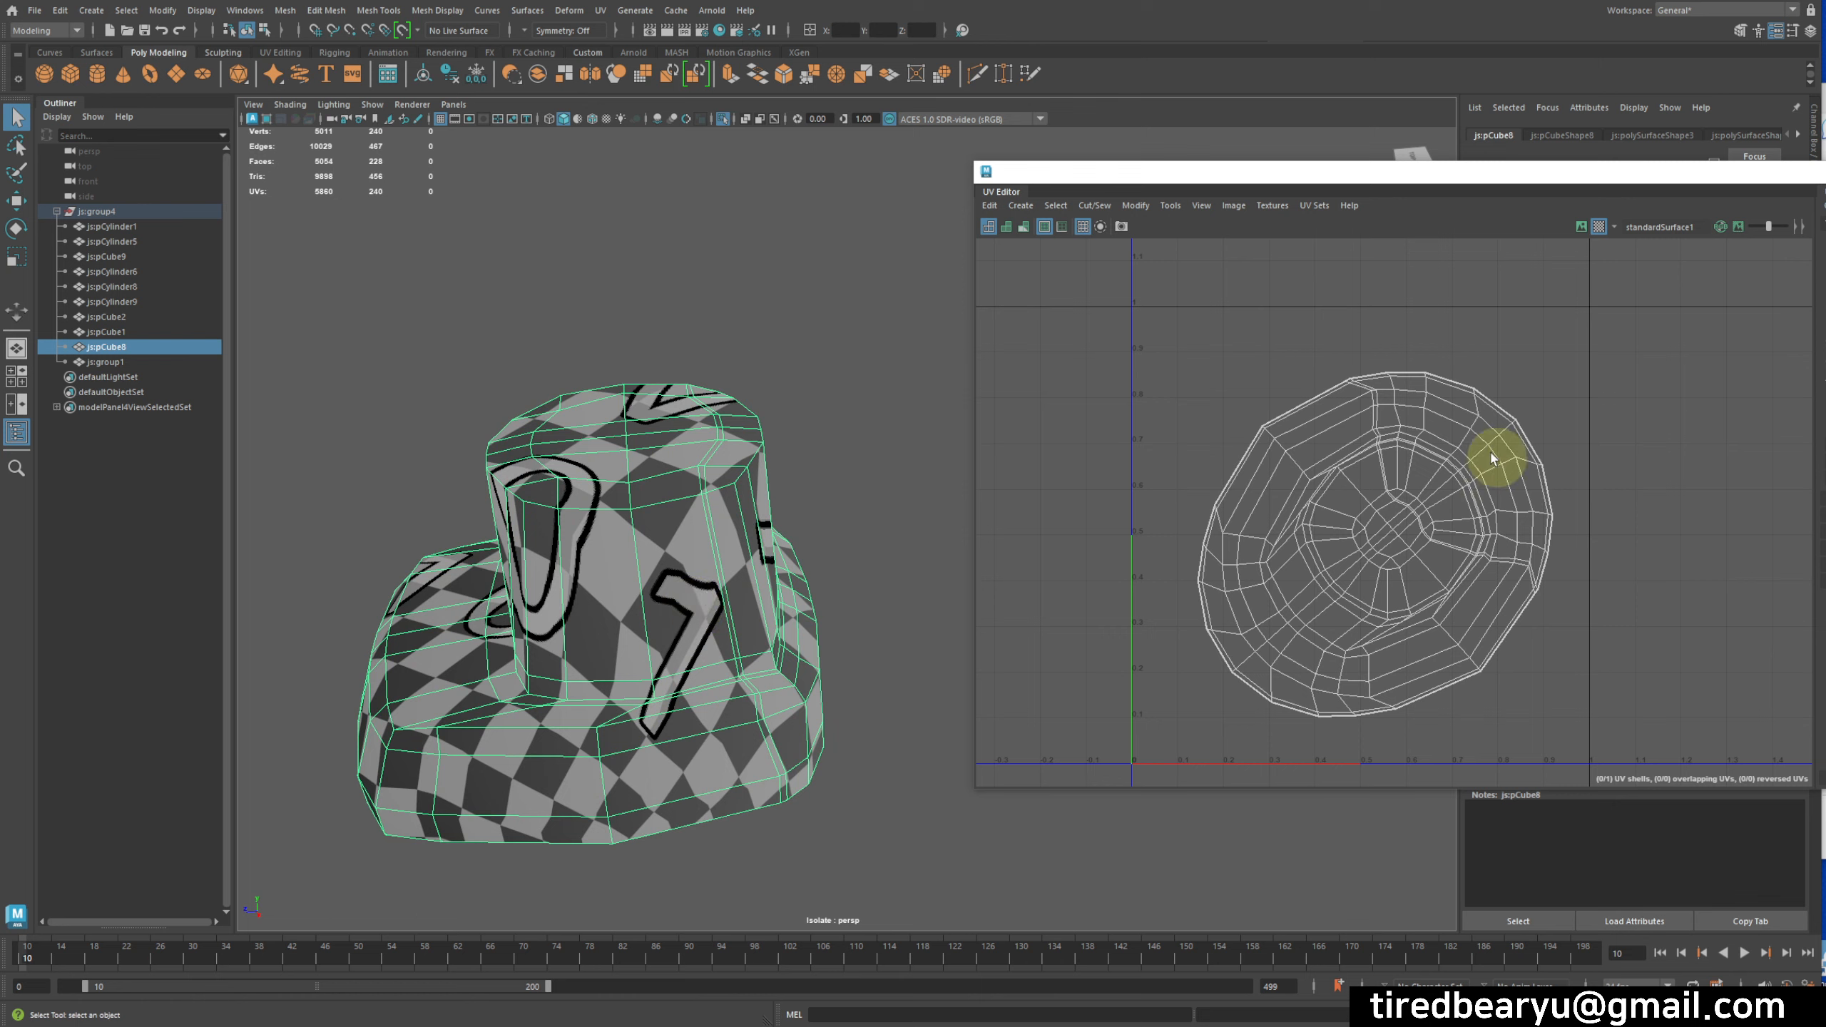
- Cut the hat's UVs along the edge loop between the crown and the brim
left_click_drag(632, 659, 684, 480, "alt")
right_click_drag(684, 481, 683, 465)
middle_click_drag(682, 466, 769, 525, "alt")
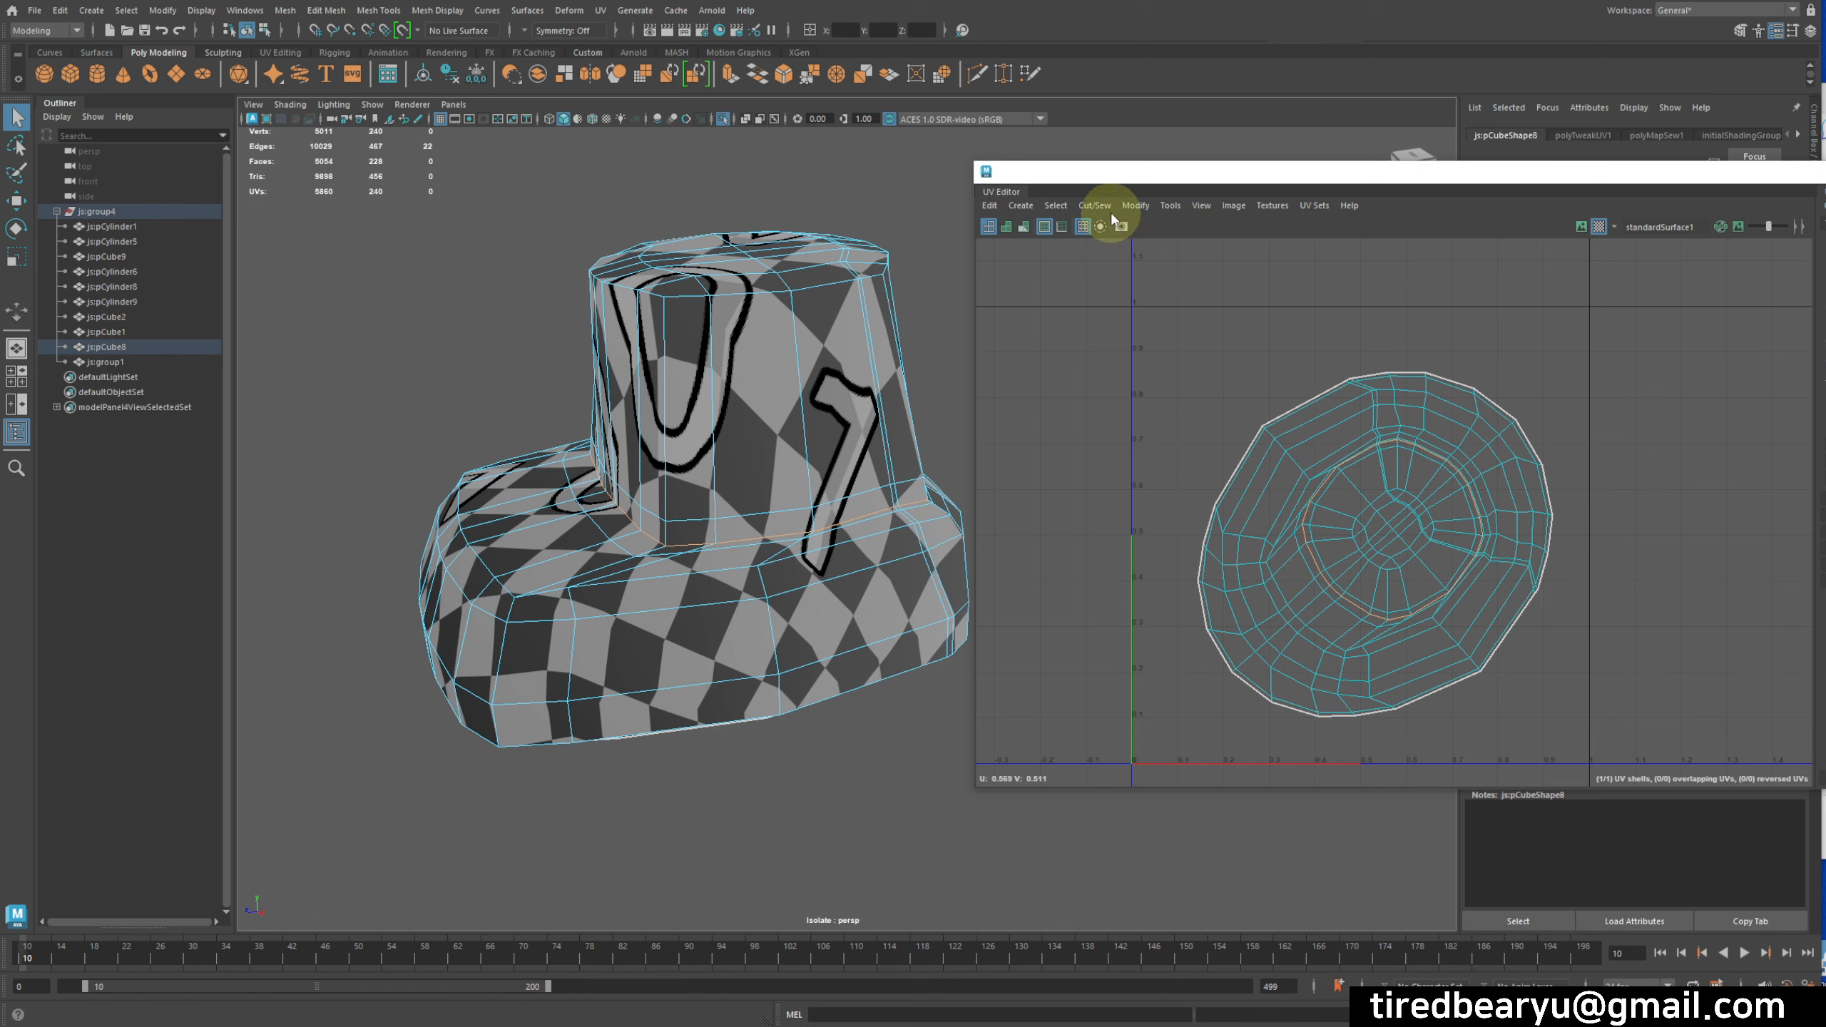
left_click(1134, 205)
mouse_move(1078, 208)
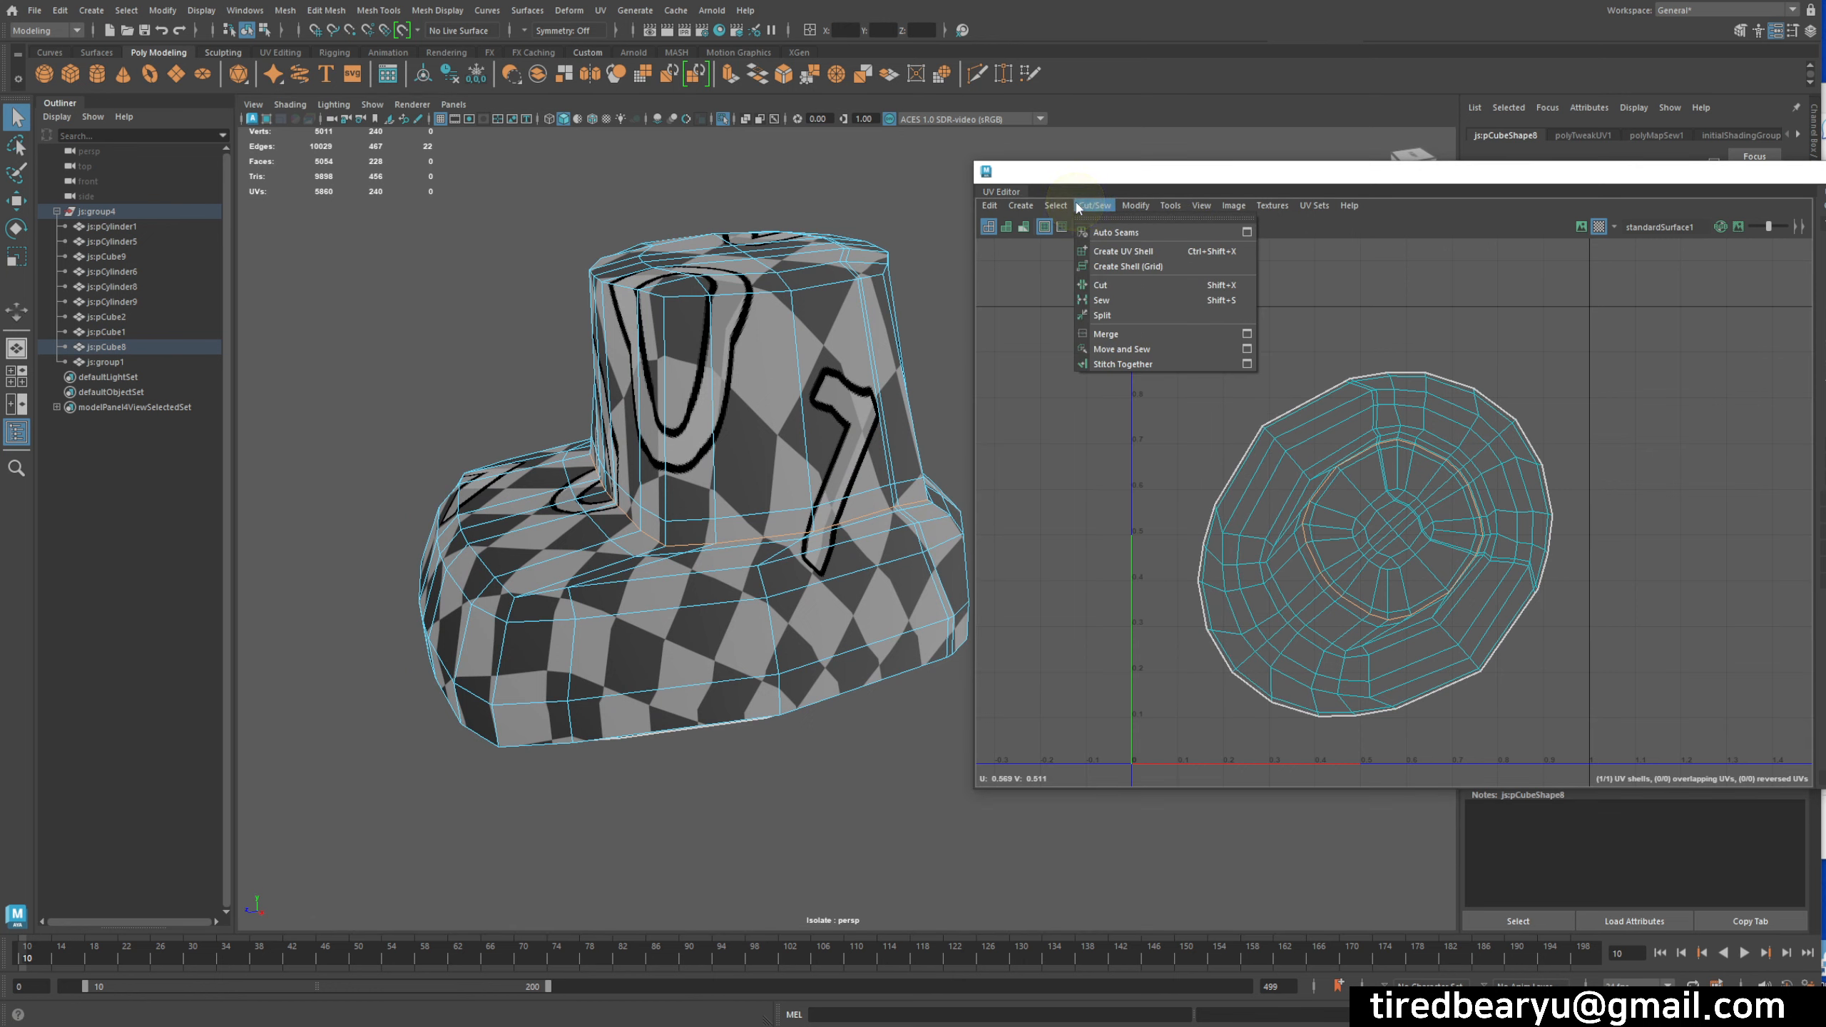
left_click(1104, 285)
- Select all UVs of the cut hat and unfold them
right_click_drag(684, 349, 733, 346)
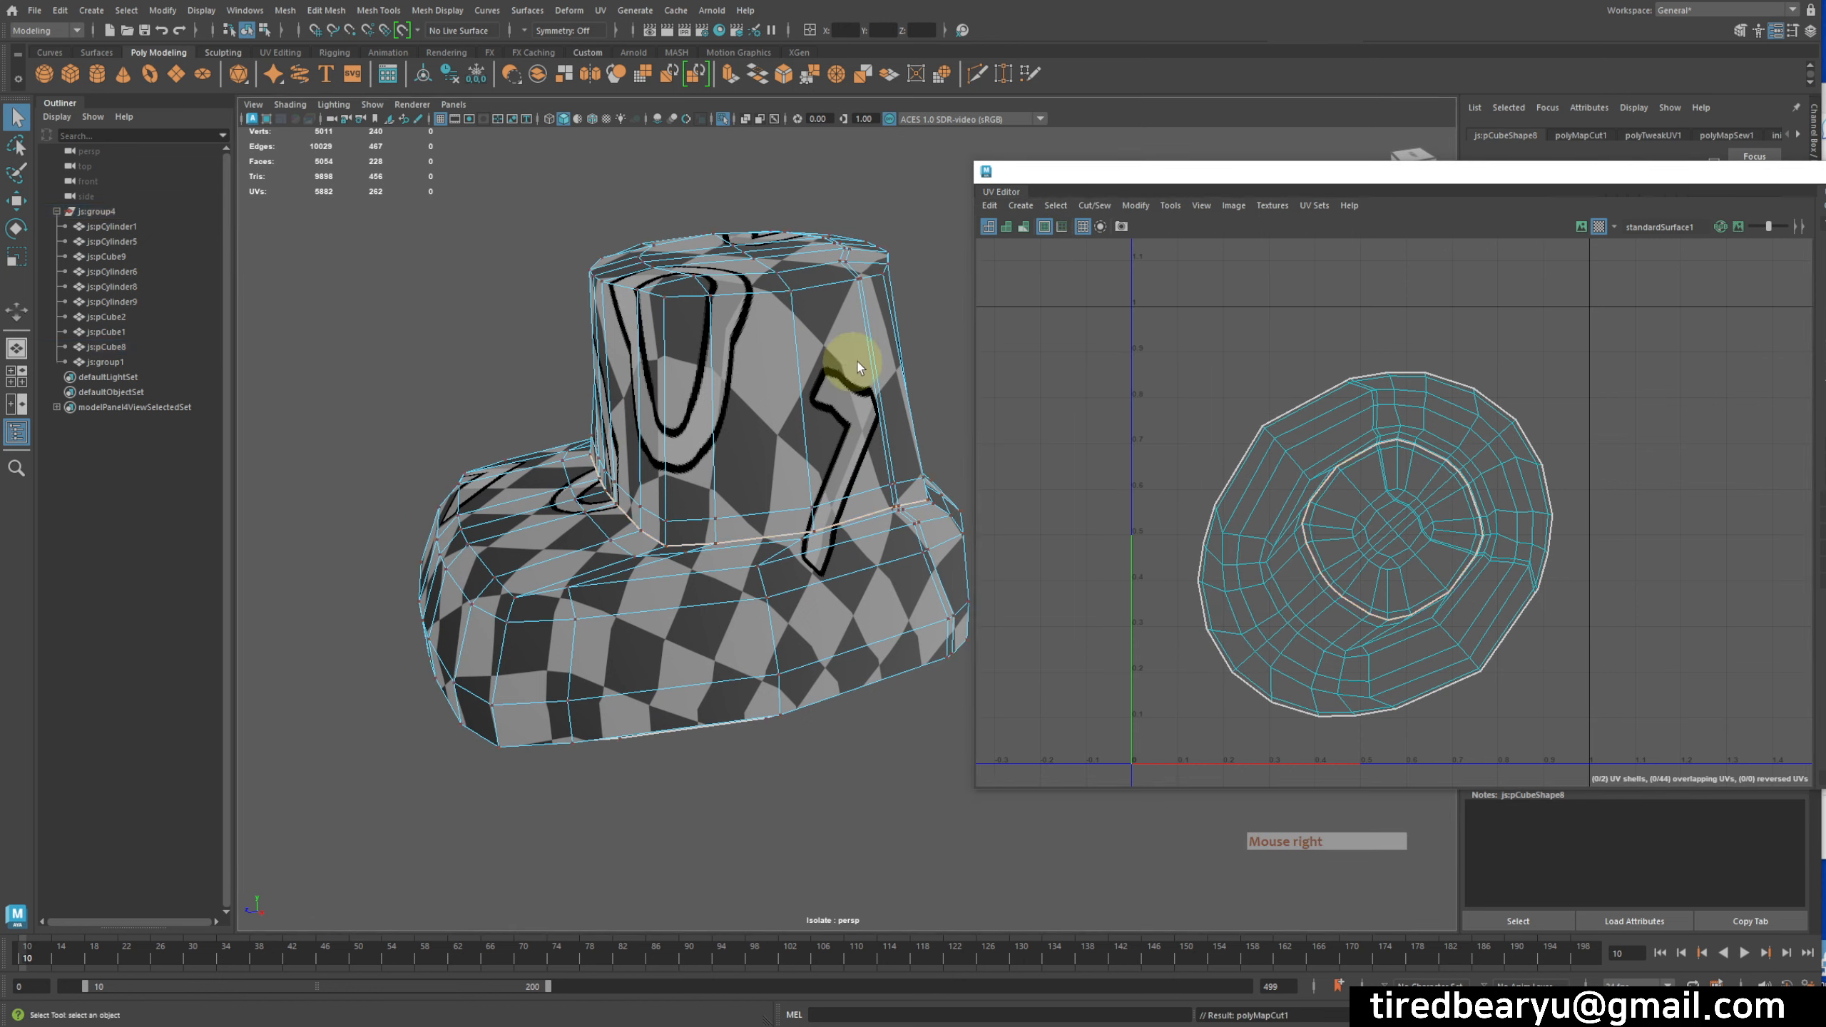
scroll(841, 364, "down", 3)
right_click_drag(1237, 403, 1216, 415, "alt")
left_click_drag(1133, 357, 1722, 755)
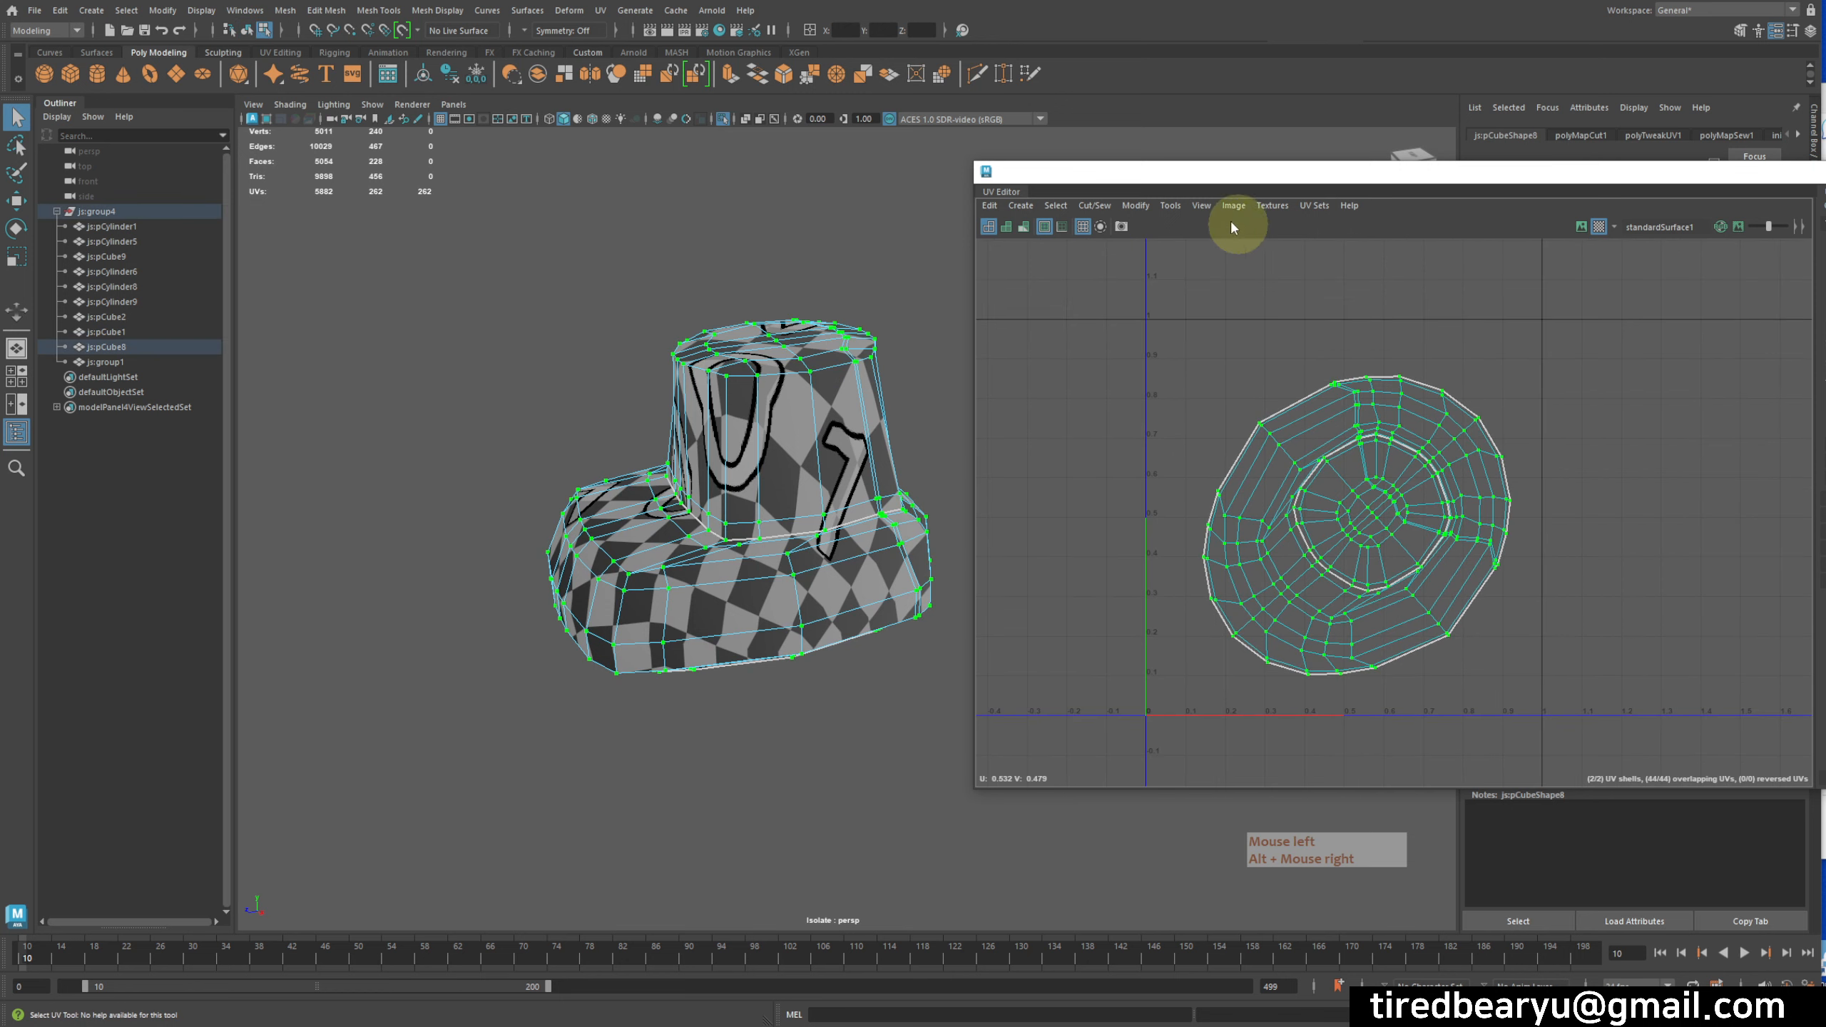
left_click(1179, 206)
mouse_move(1142, 210)
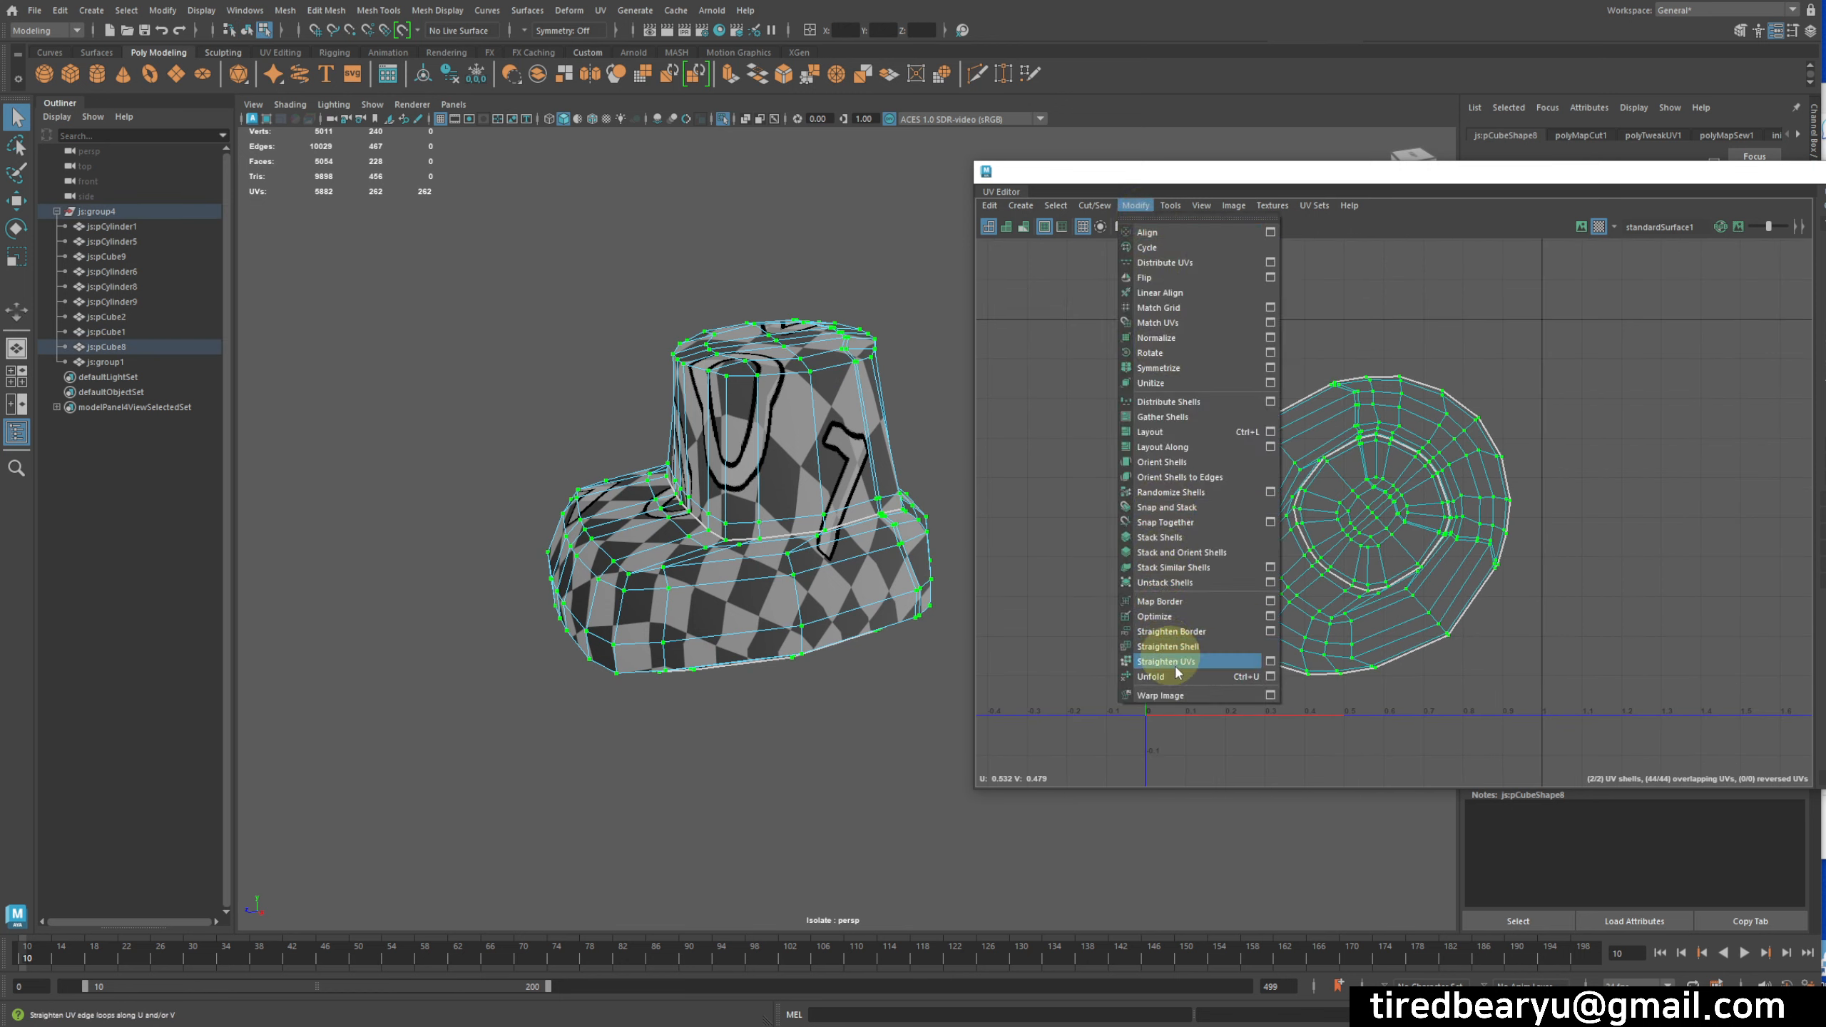
left_click(1154, 677)
- Move the crown's UV shell out of the brim ring and place it beside the brim's shell
left_click_drag(1351, 561, 1343, 556, "alt")
double_click(1350, 511)
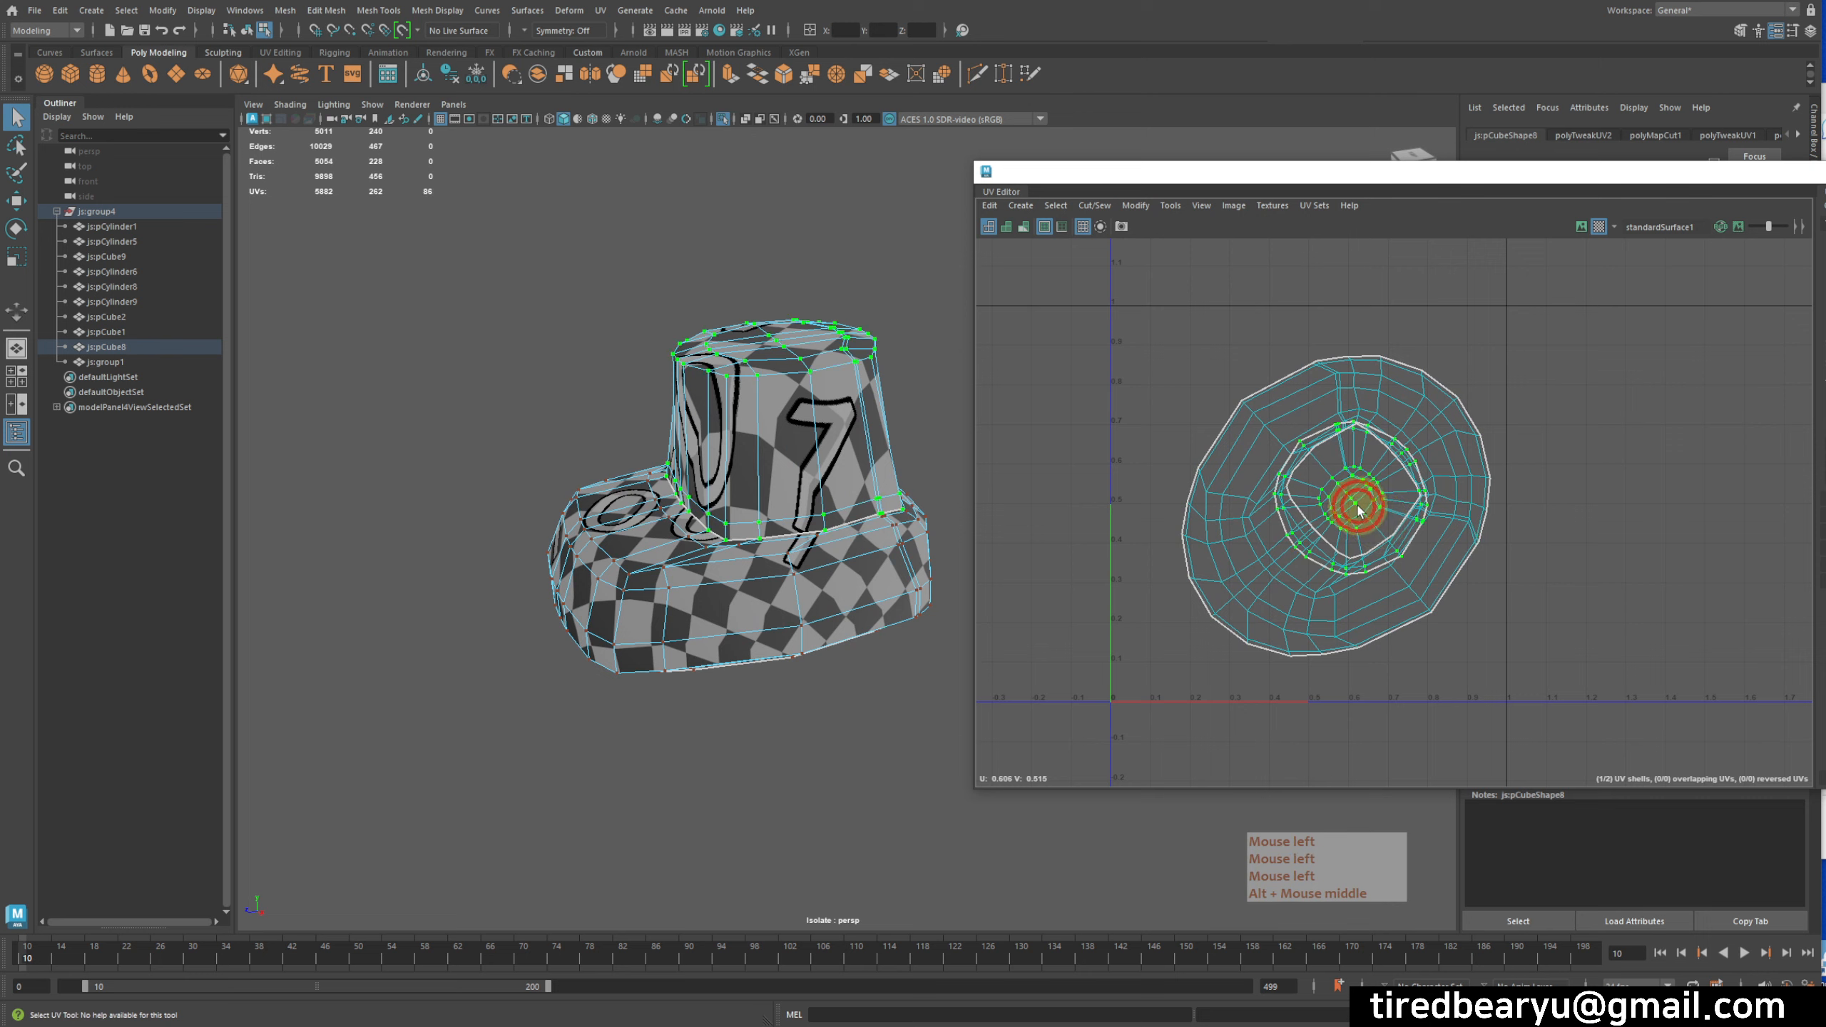
key("w")
middle_click_drag(1350, 510, 1654, 661)
middle_click_drag(1563, 669, 1522, 608, "alt")
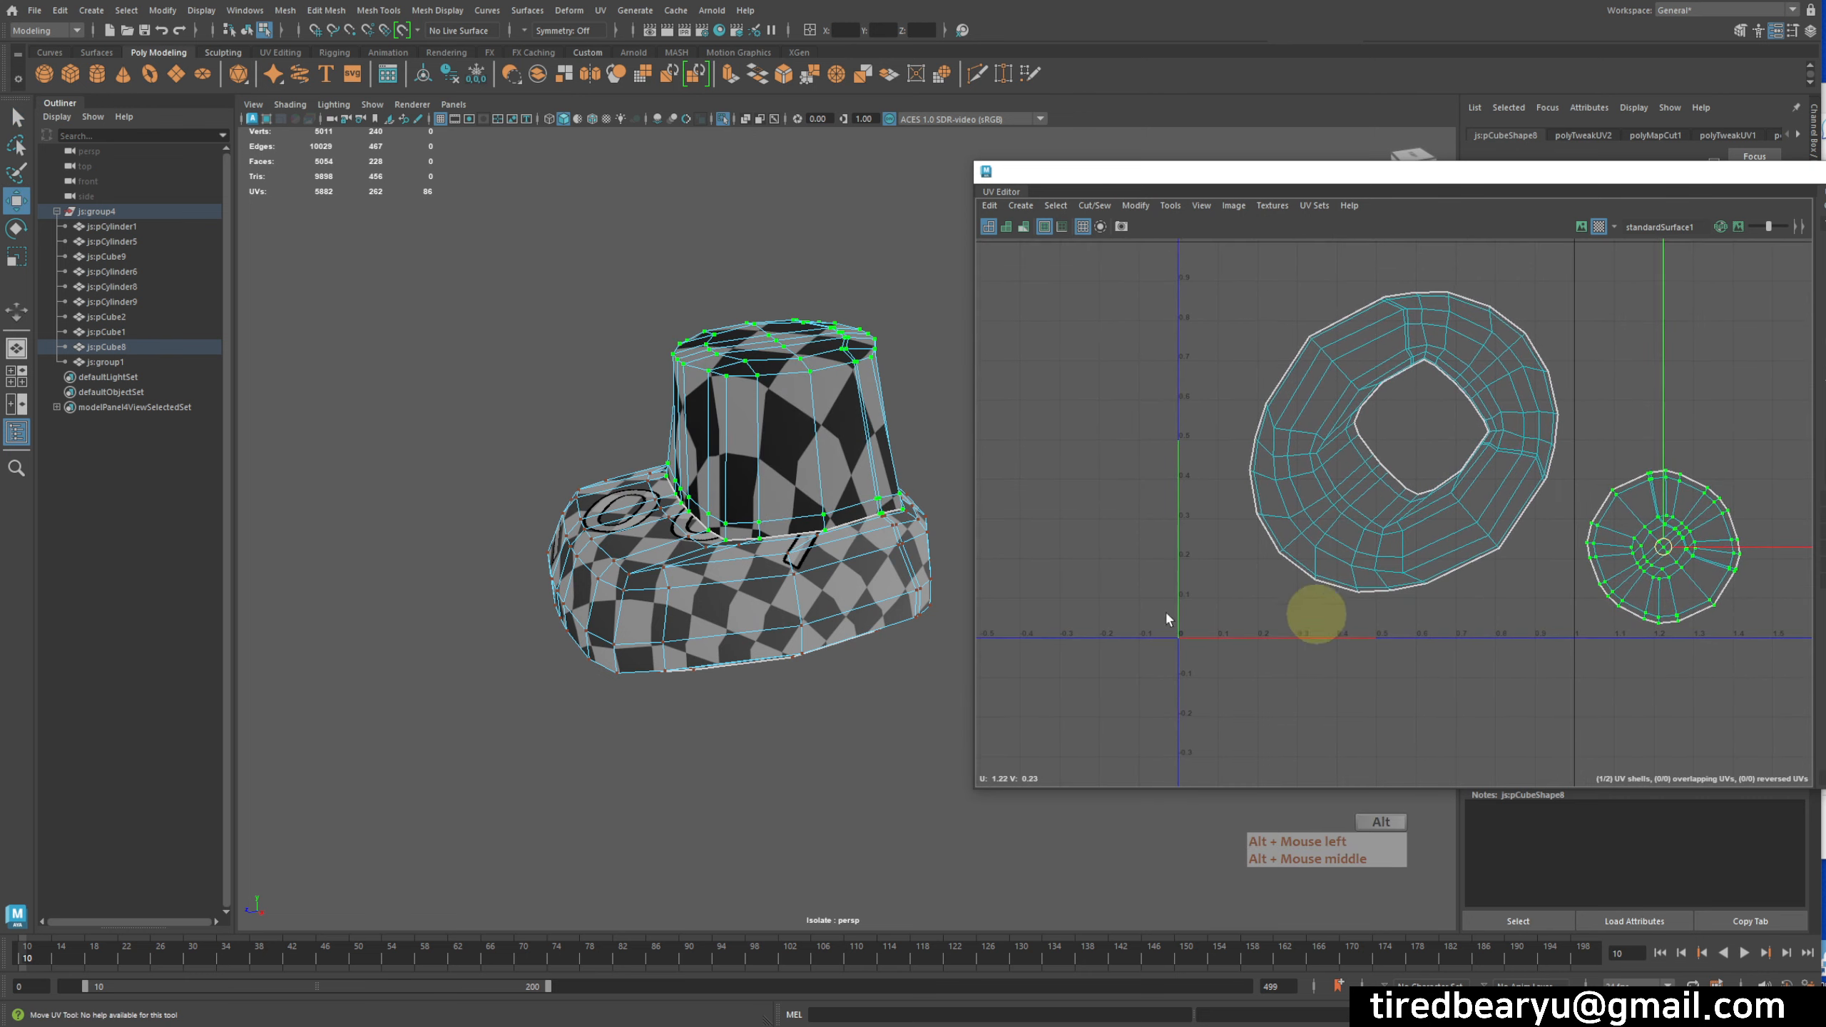
- Return the hat to object selection and show it with smooth mesh preview to inspect the checker pattern
left_click_drag(855, 644, 712, 595, "alt")
left_click(830, 644)
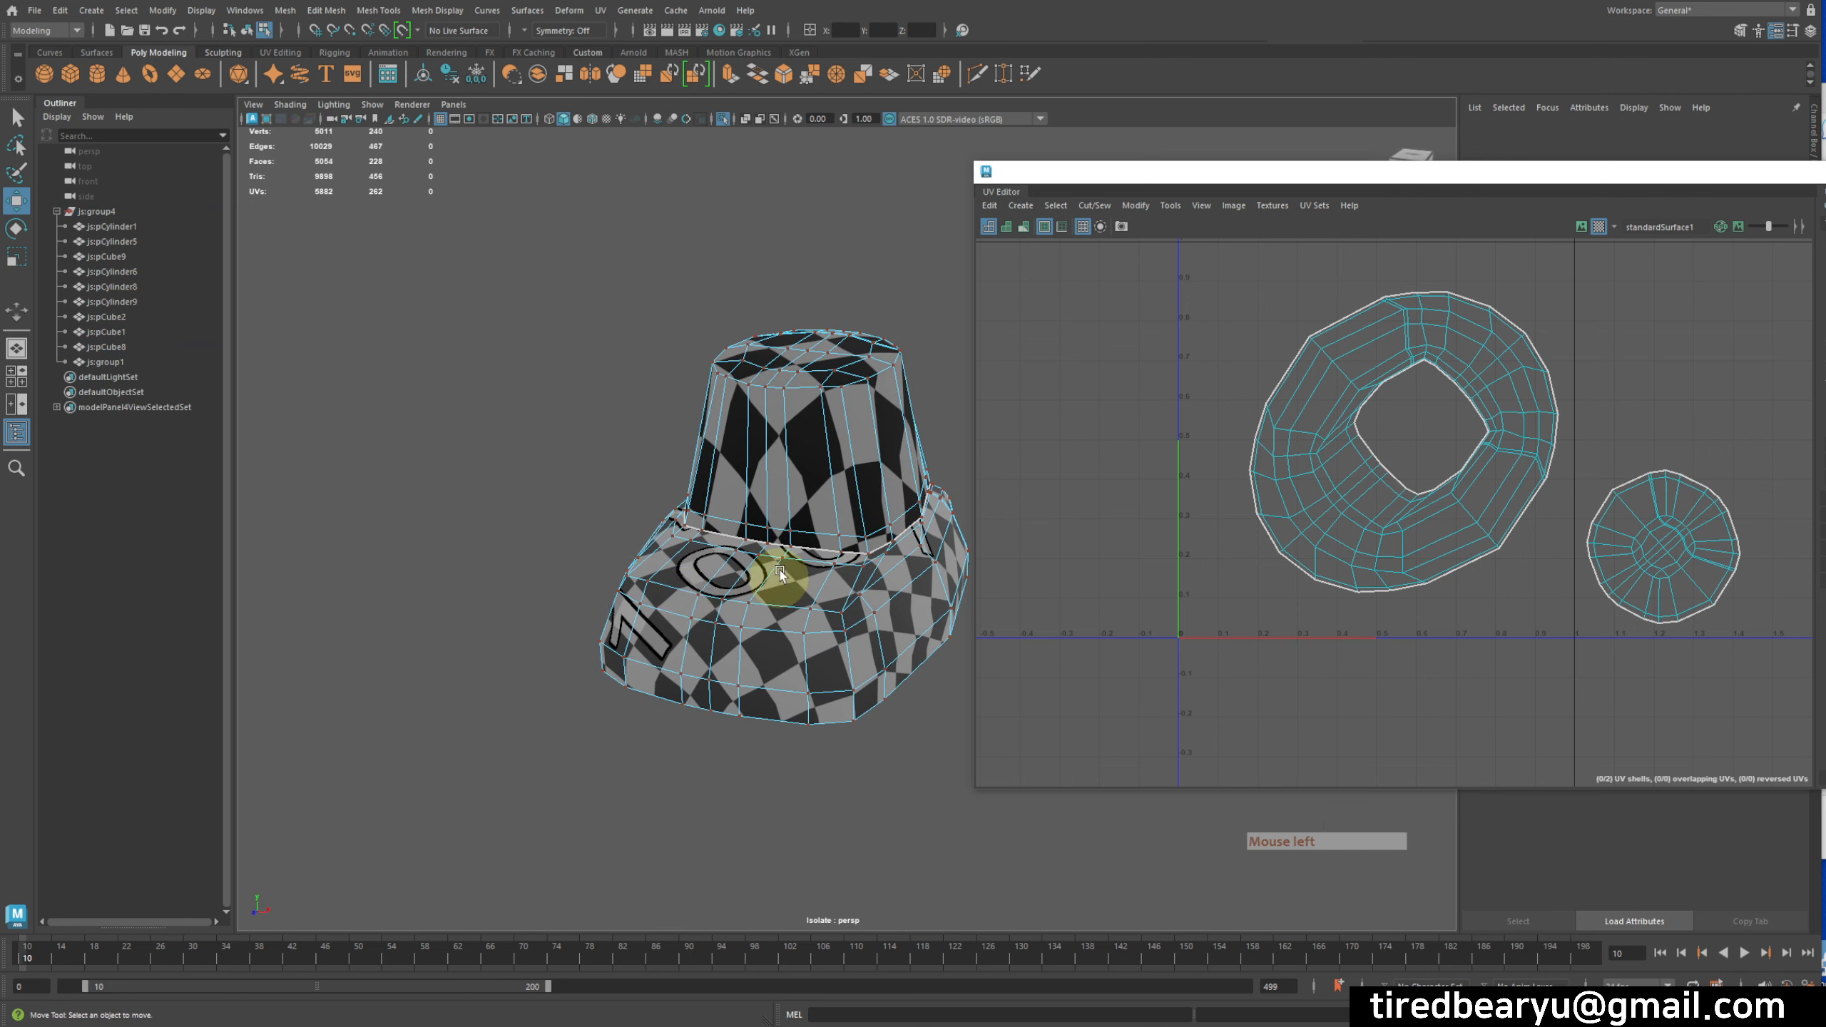
right_click_drag(779, 571, 854, 497)
left_click(827, 507)
left_click(802, 517)
key("3")
left_click_drag(834, 658, 782, 619, "alt")
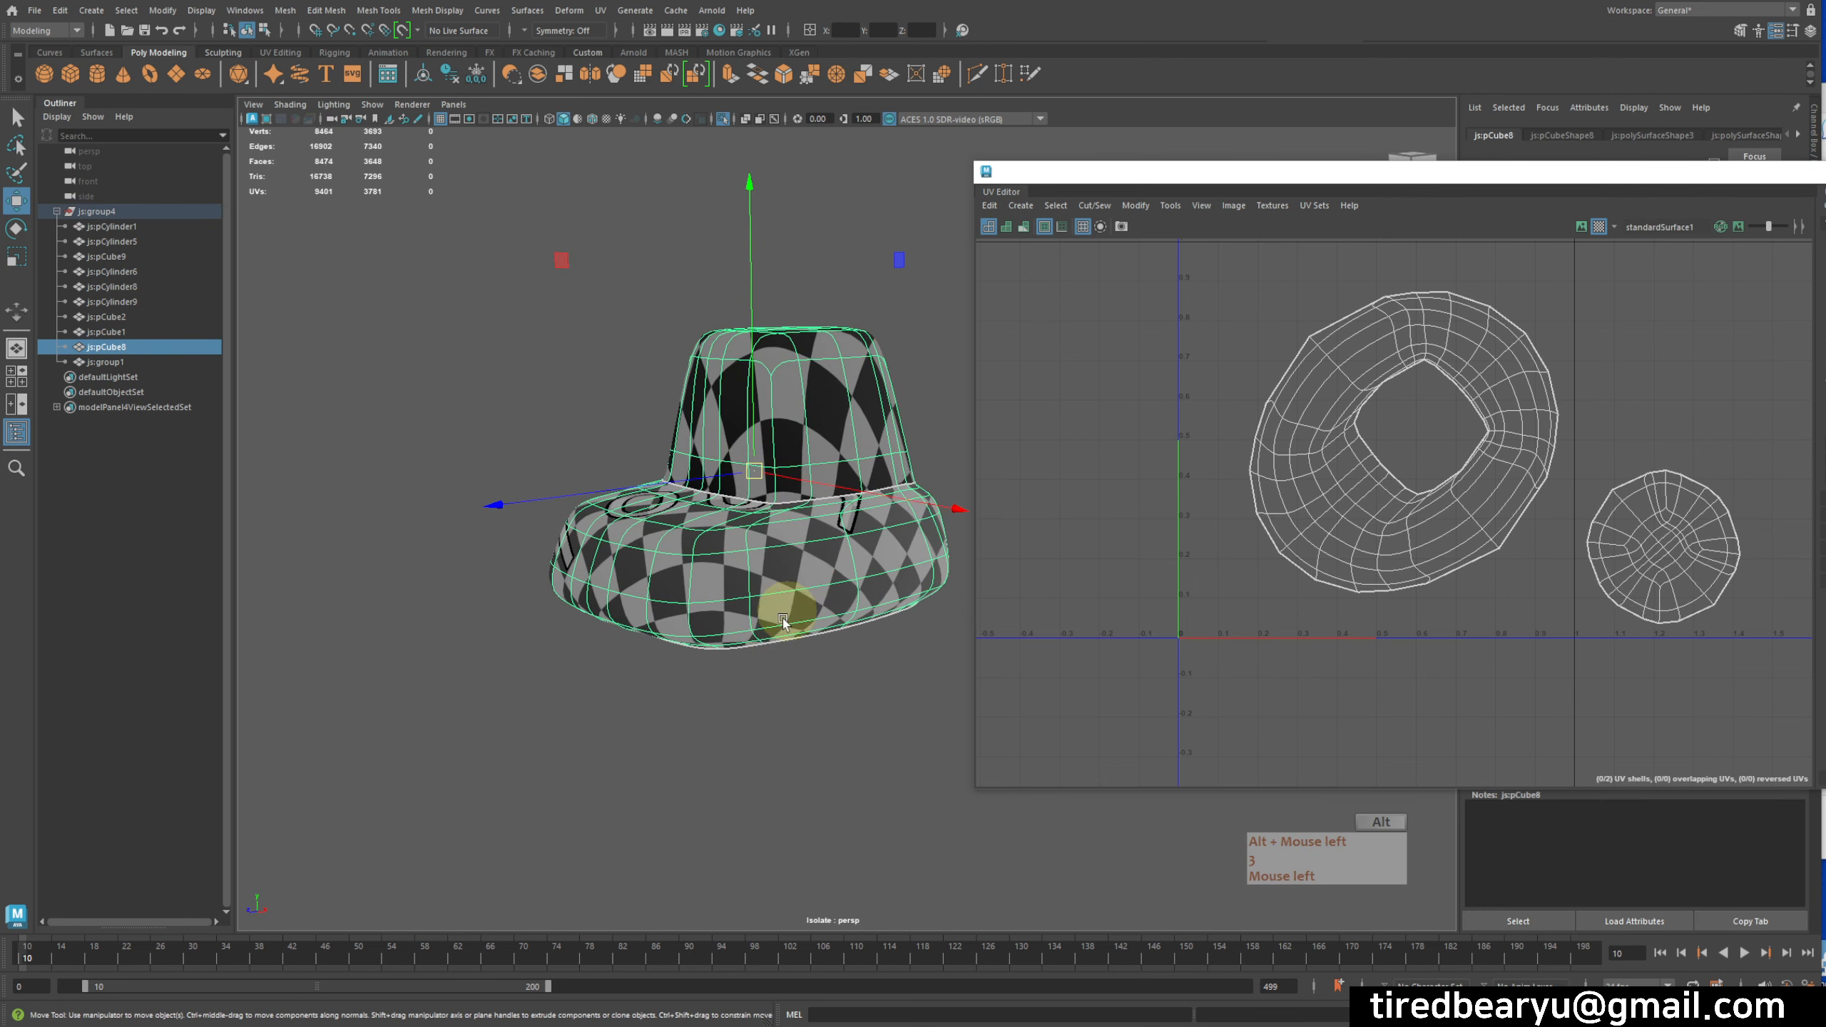
left_click(809, 675)
left_click(834, 481)
left_click_drag(837, 513, 1537, 535, "alt")
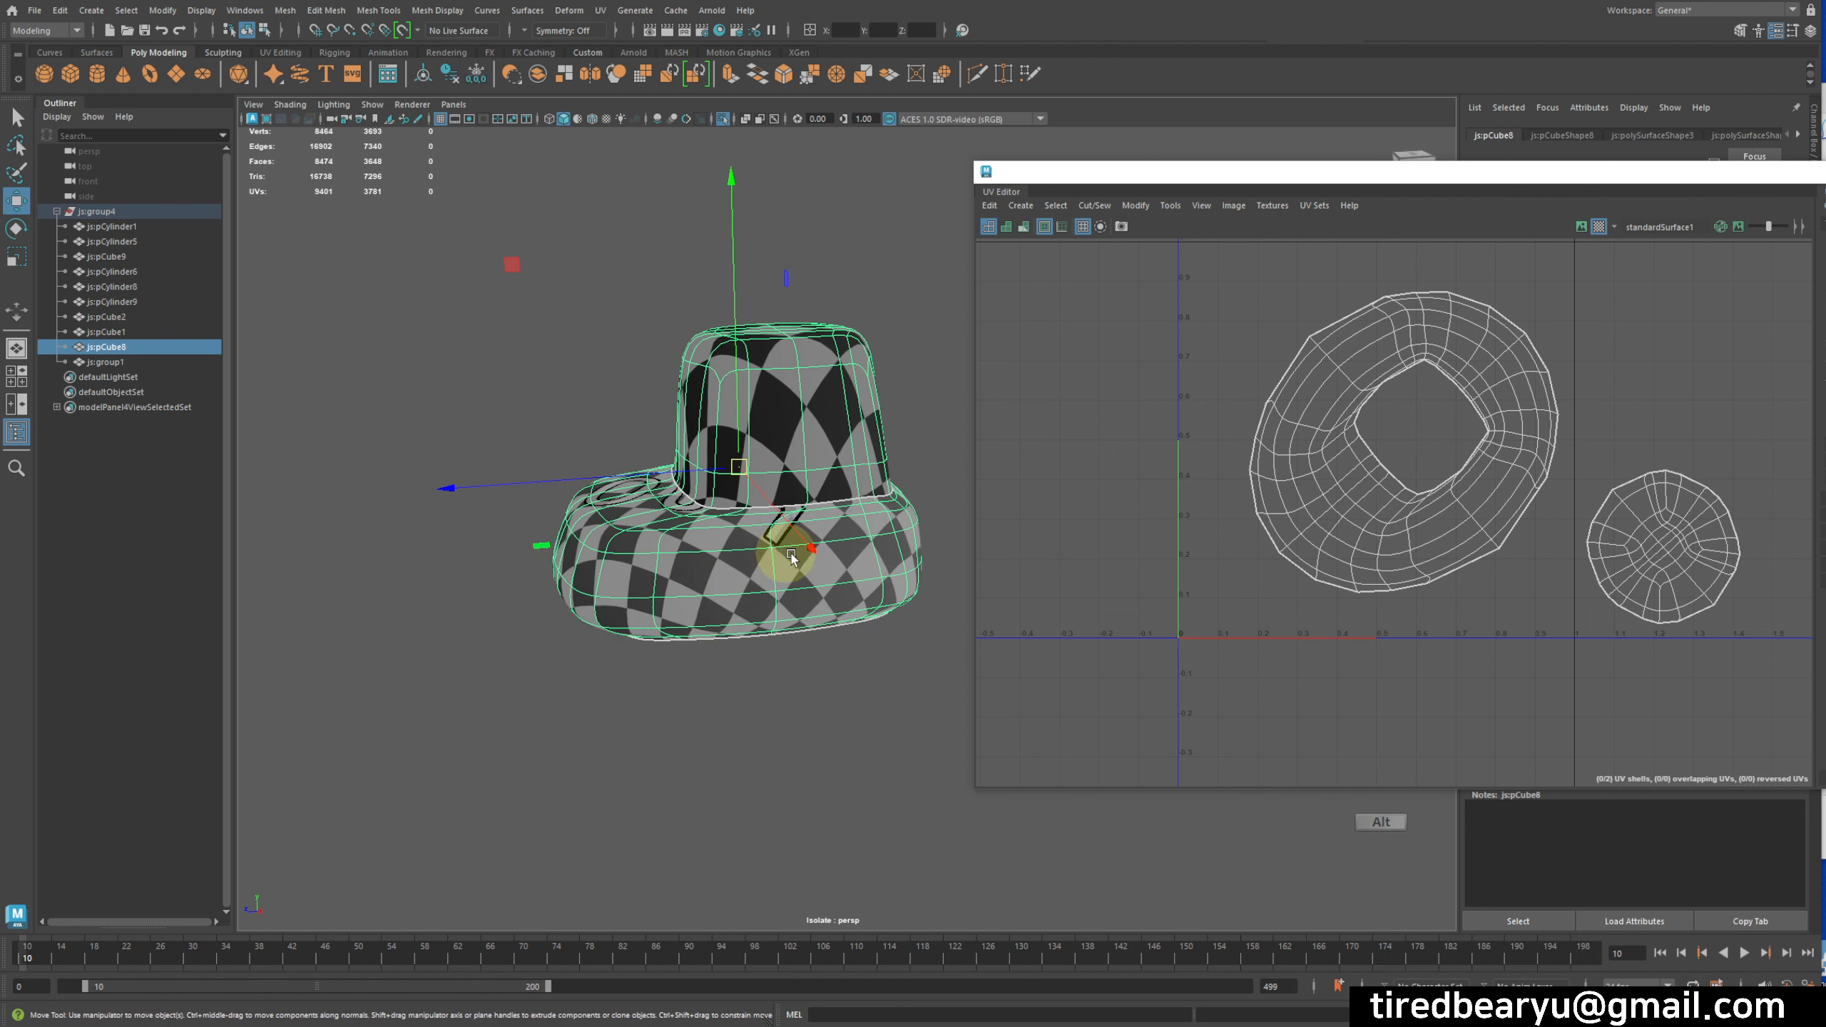
- Leave isolated view and select the tall column that holds the pipe handle
left_click(654, 739)
key("ctrl+1")
scroll(684, 725, "down", 5)
middle_click_drag(687, 705, 599, 359, "alt")
left_click_drag(619, 436, 754, 245, "alt")
left_click(782, 637)
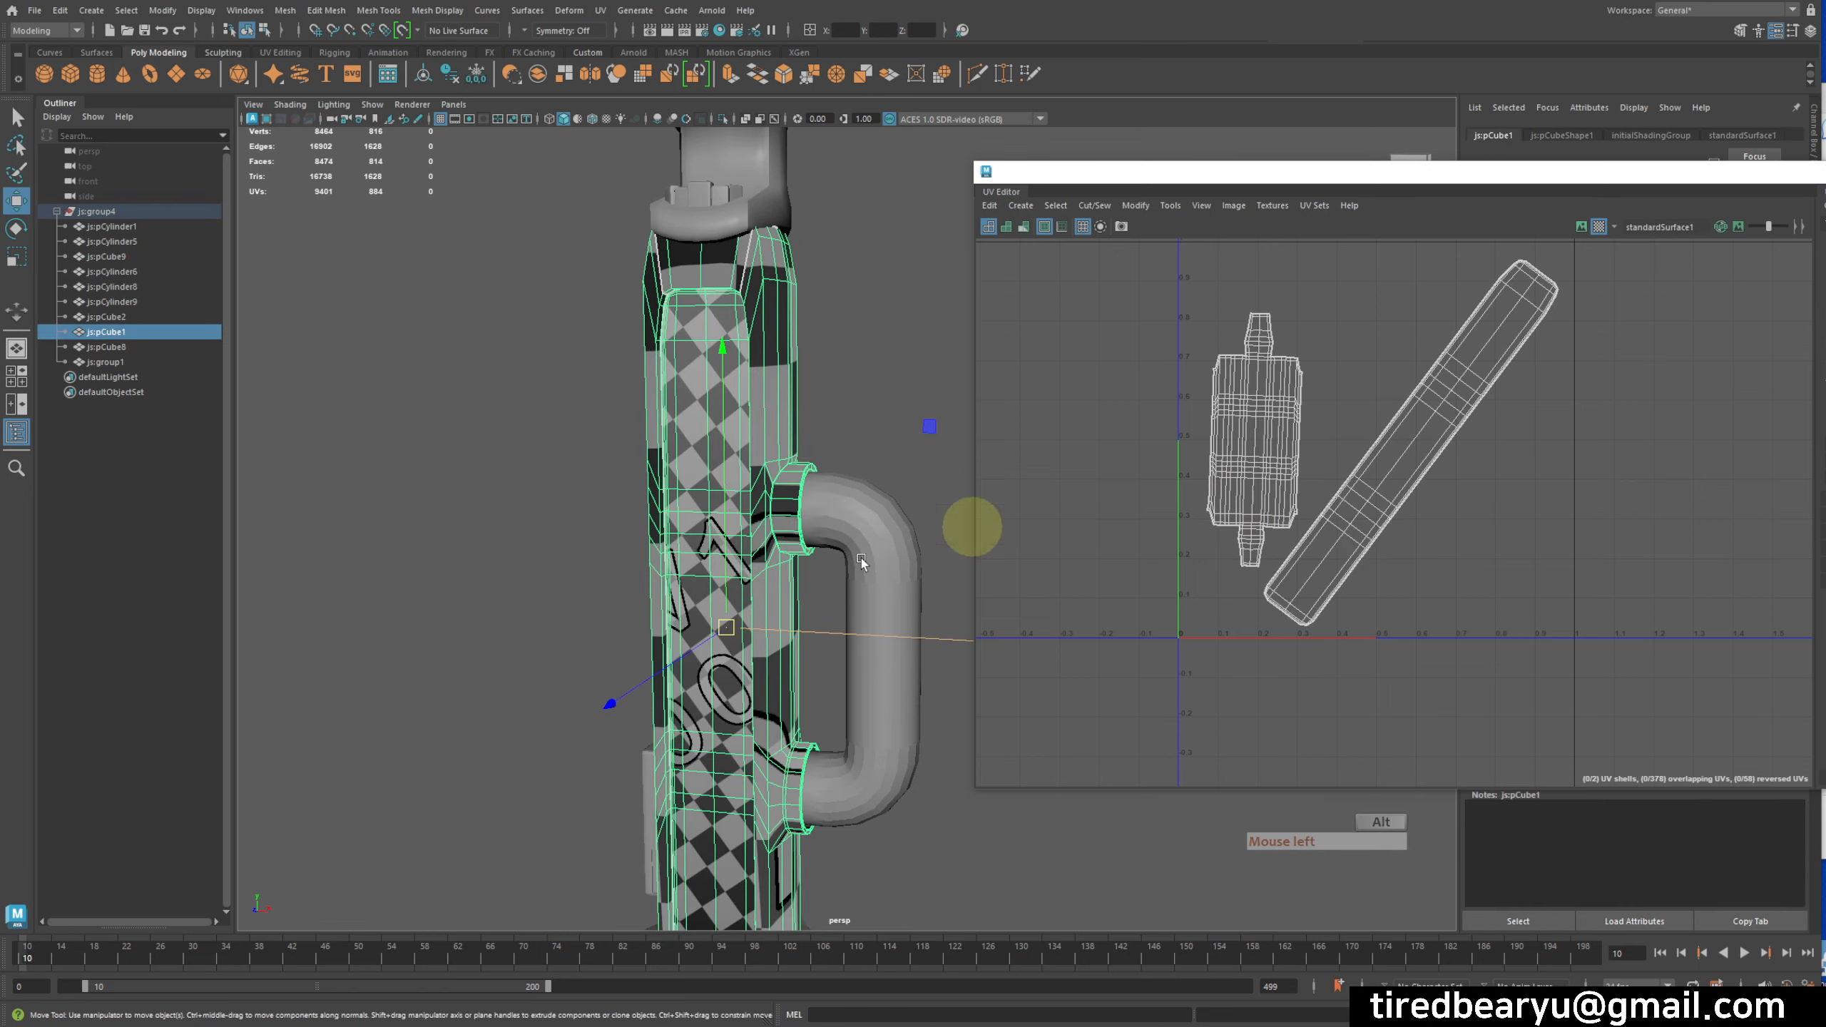
- Examine the column's two UV shells and its checker pattern on the front face and around the handle collars
middle_click_drag(862, 559, 804, 514, "alt")
middle_click_drag(1247, 502, 1248, 538, "alt")
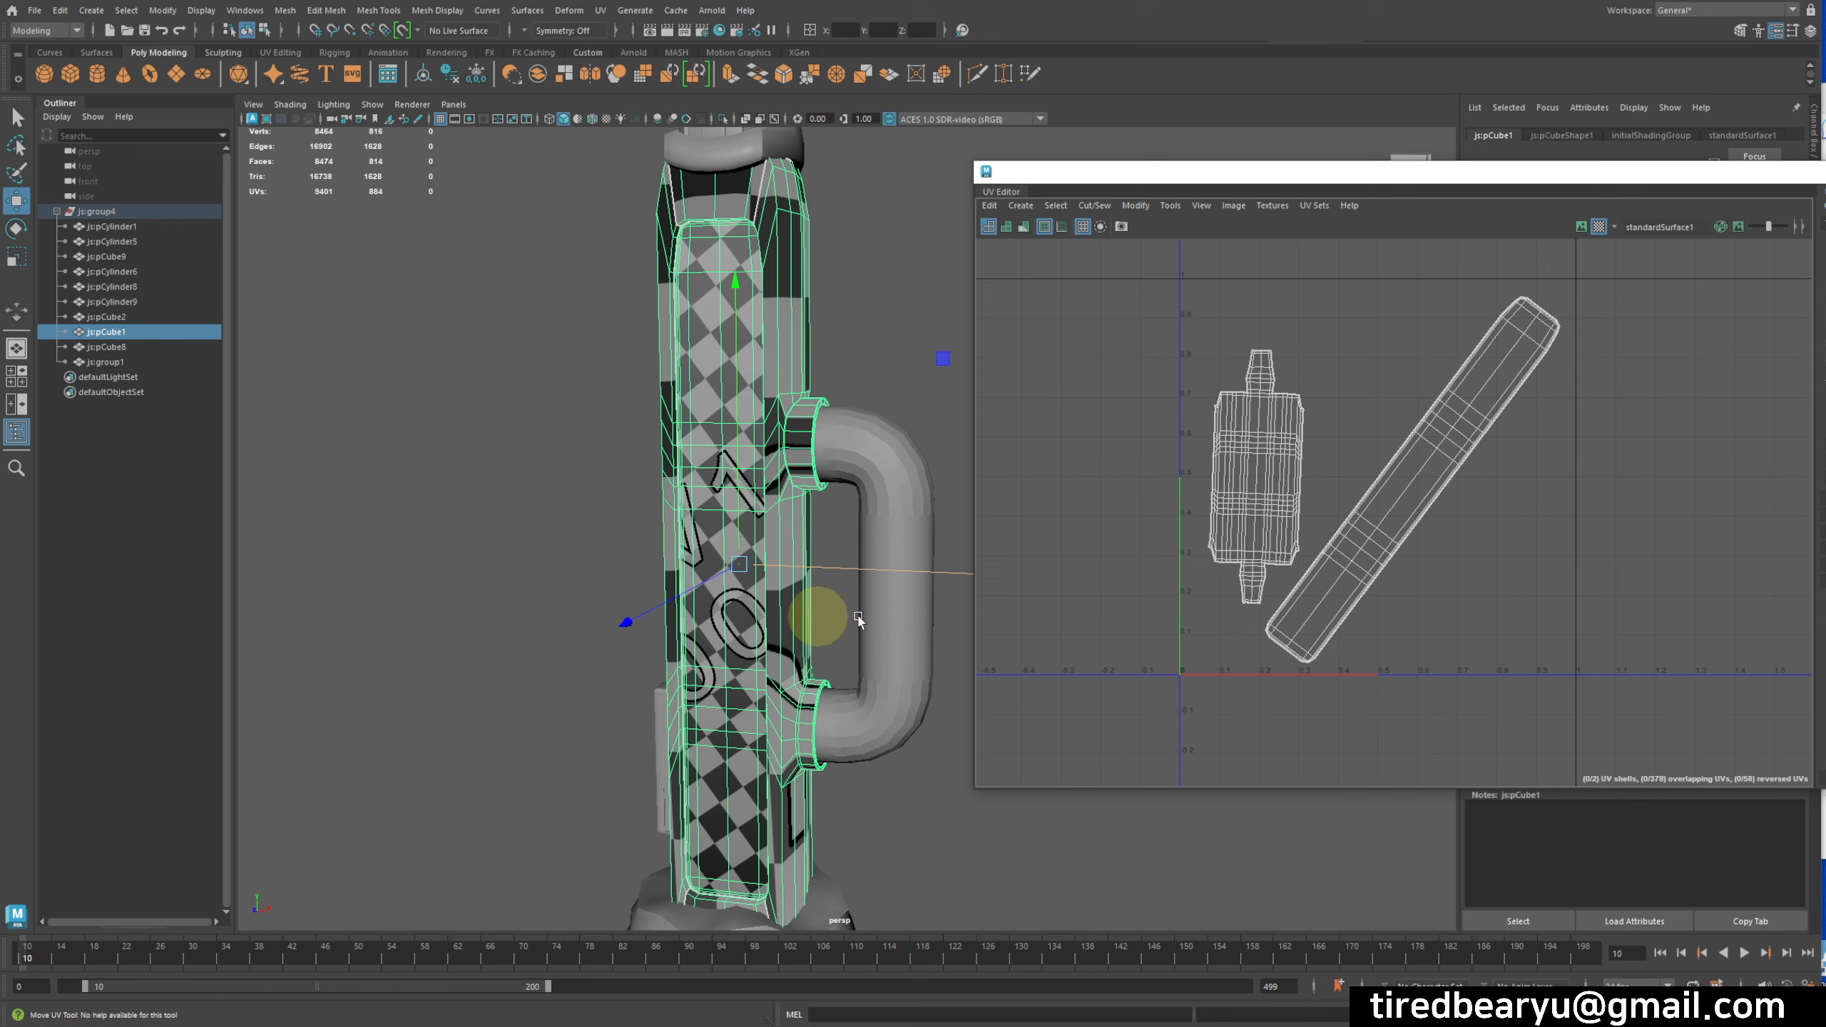
left_click_drag(769, 545, 734, 538, "alt")
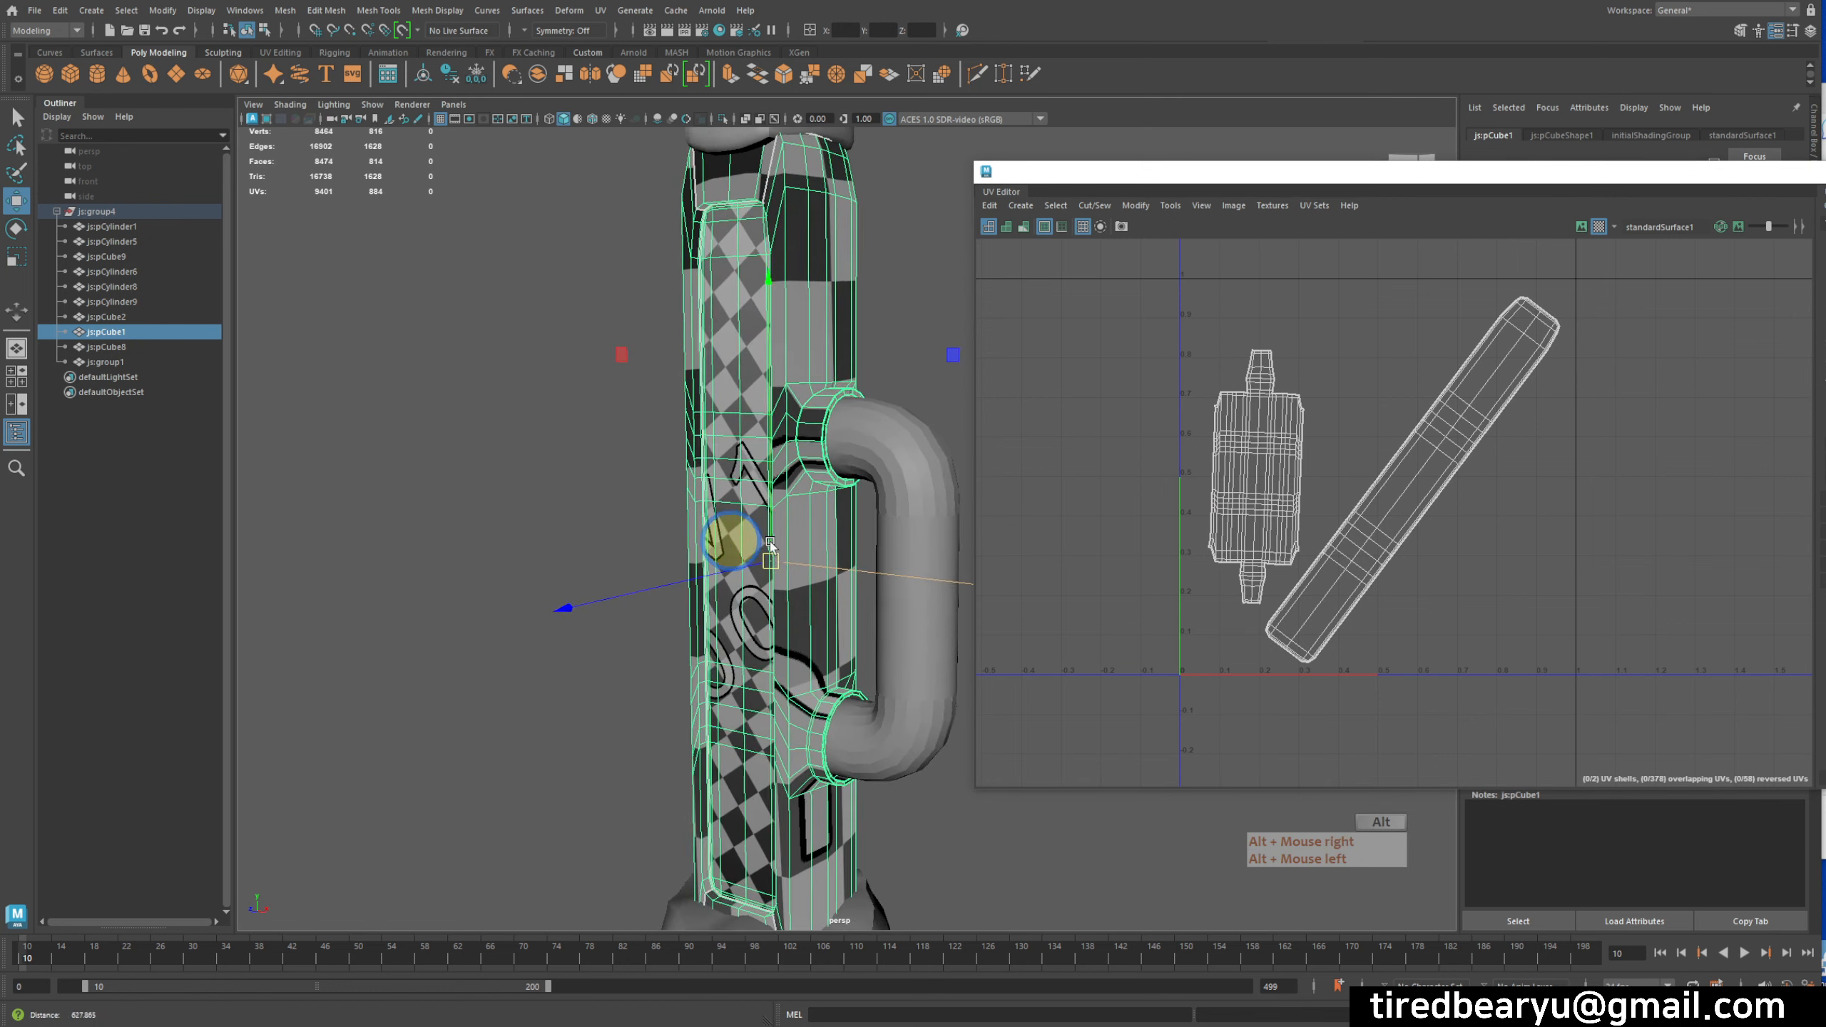
middle_click_drag(733, 538, 741, 648, "alt")
right_click_drag(740, 648, 808, 709, "alt")
left_click_drag(921, 698, 827, 683, "alt")
mouse_move(826, 684)
middle_mouse_down("alt")
mouse_move(888, 673)
mouse_move(799, 687)
middle_mouse_up("alt")
right_click_drag(727, 680, 741, 676, "alt")
left_click_drag(741, 676, 768, 508, "alt")
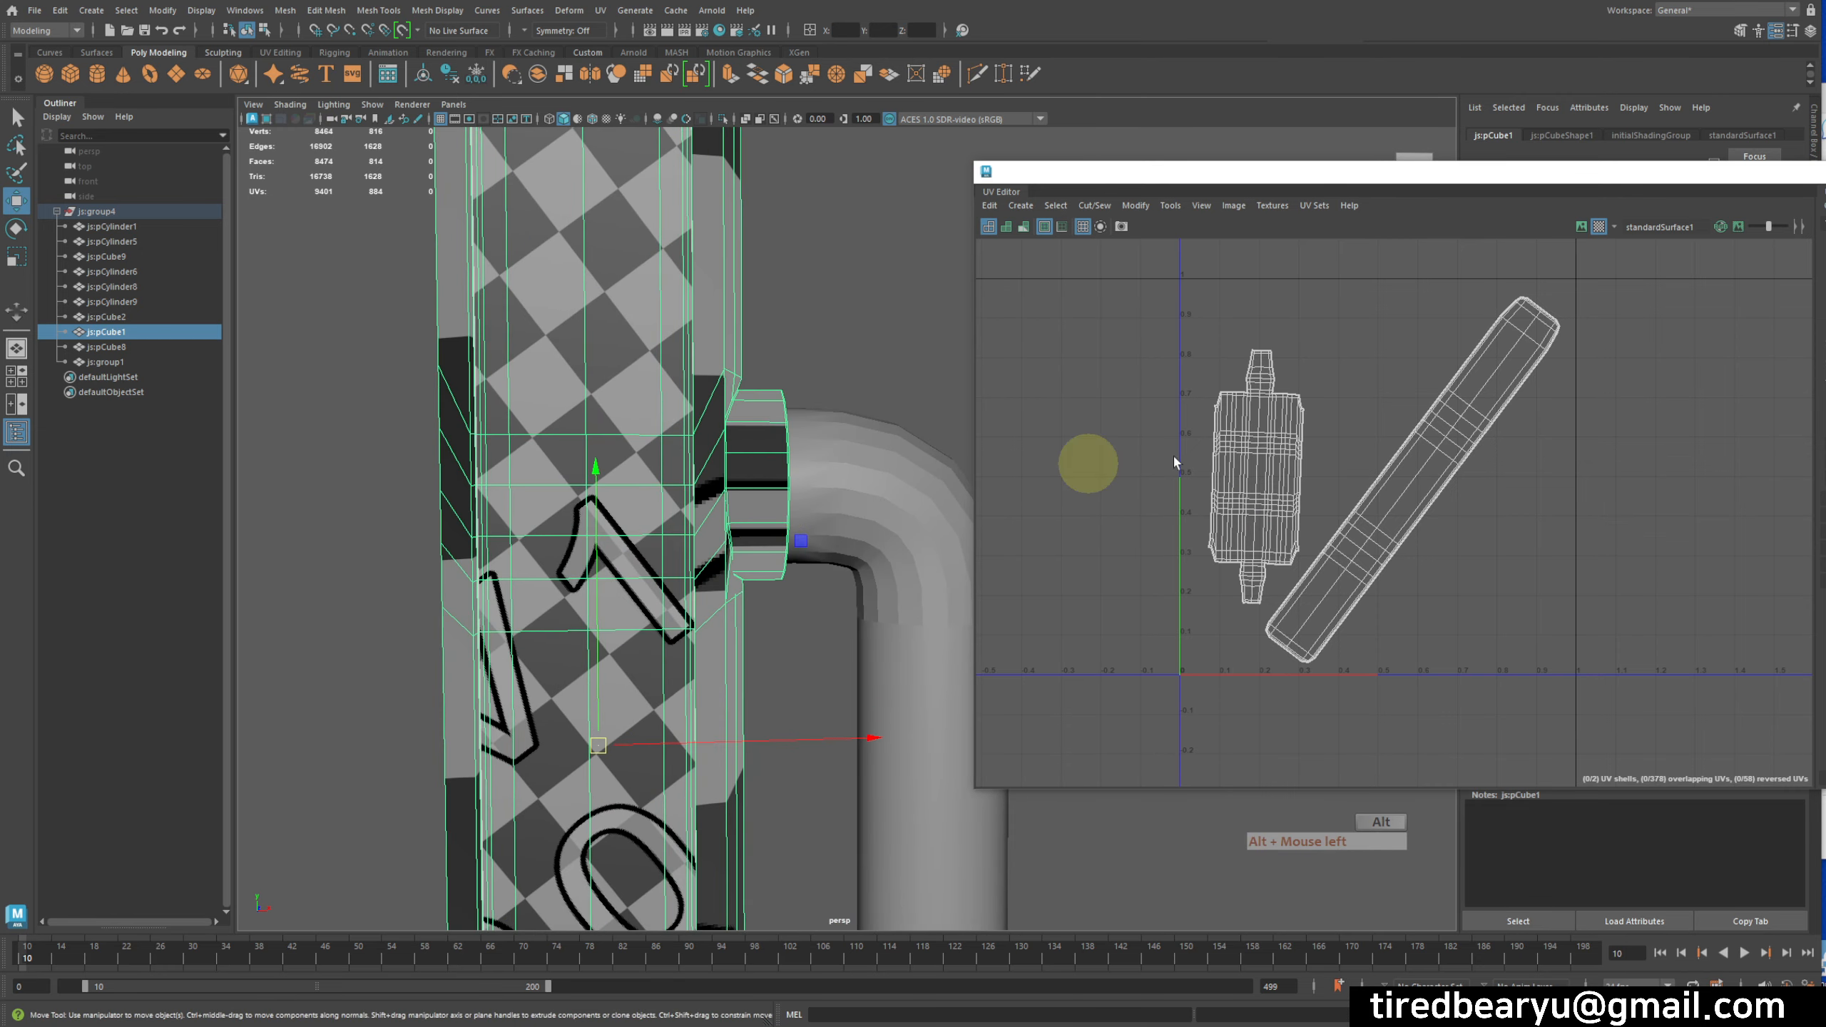
middle_click_drag(718, 658, 709, 574, "alt")
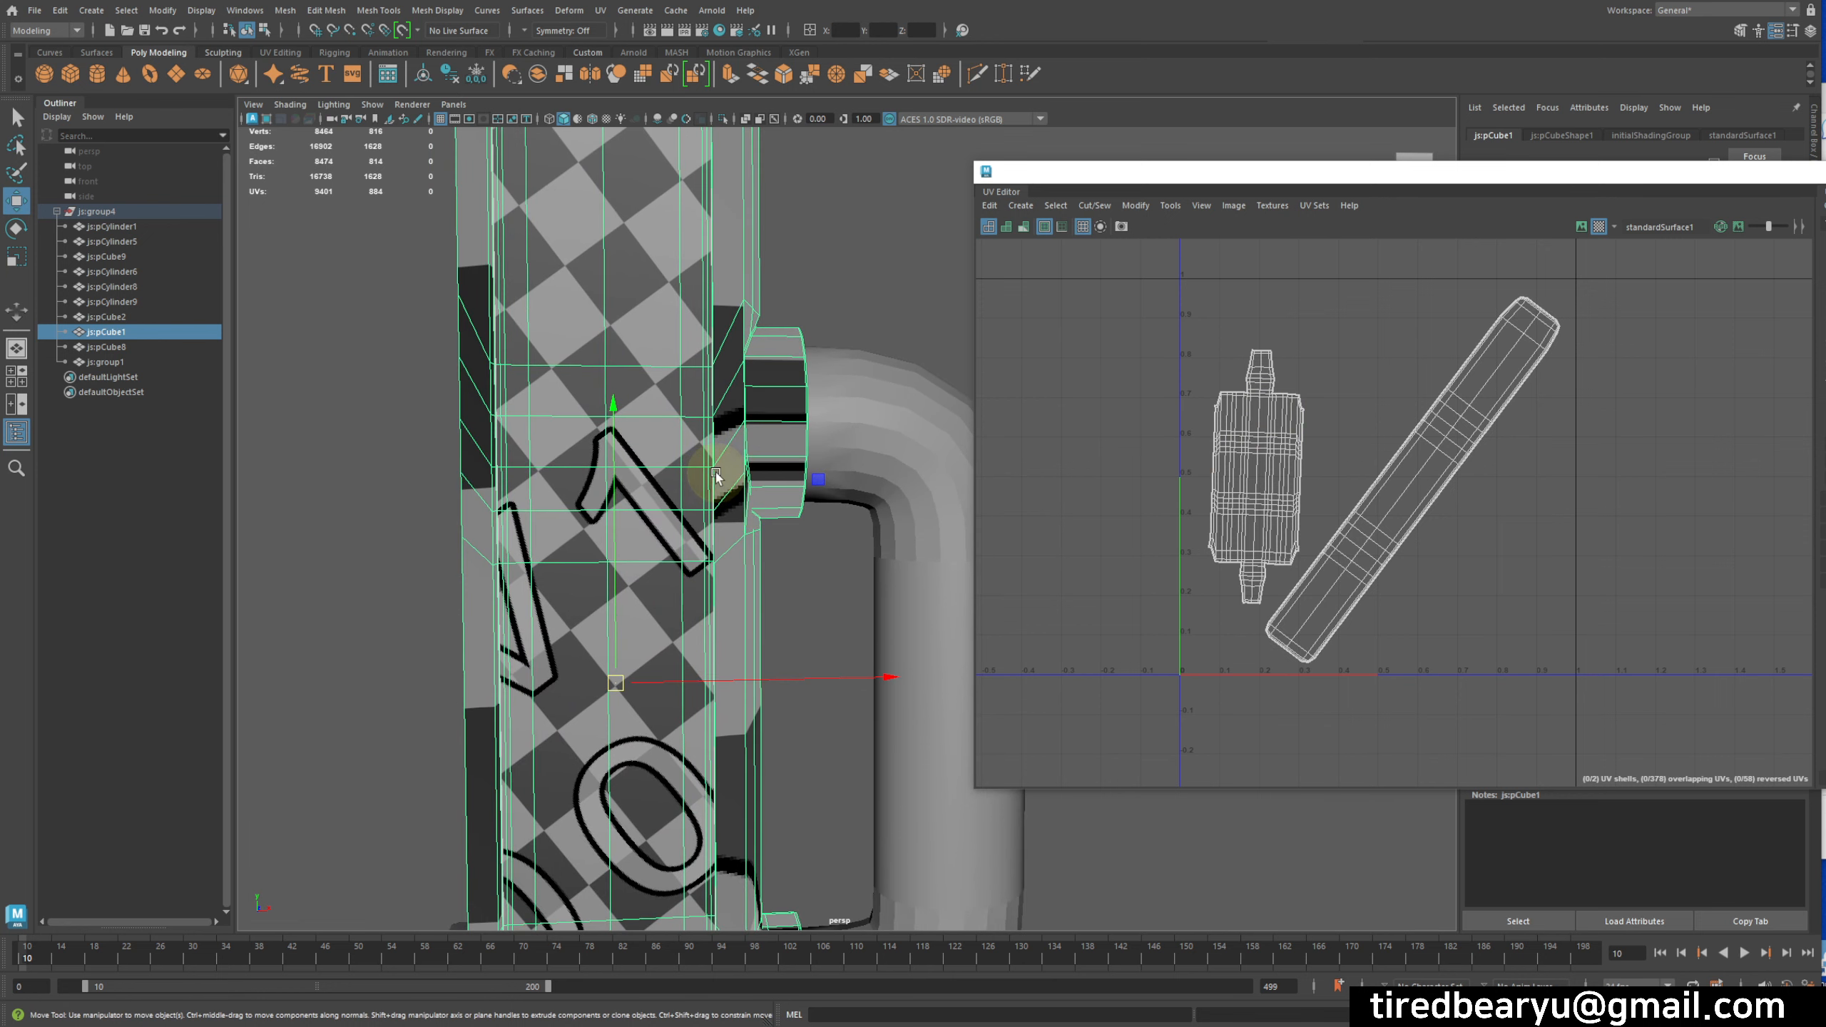
right_click_drag(1395, 500, 884, 428, "alt")
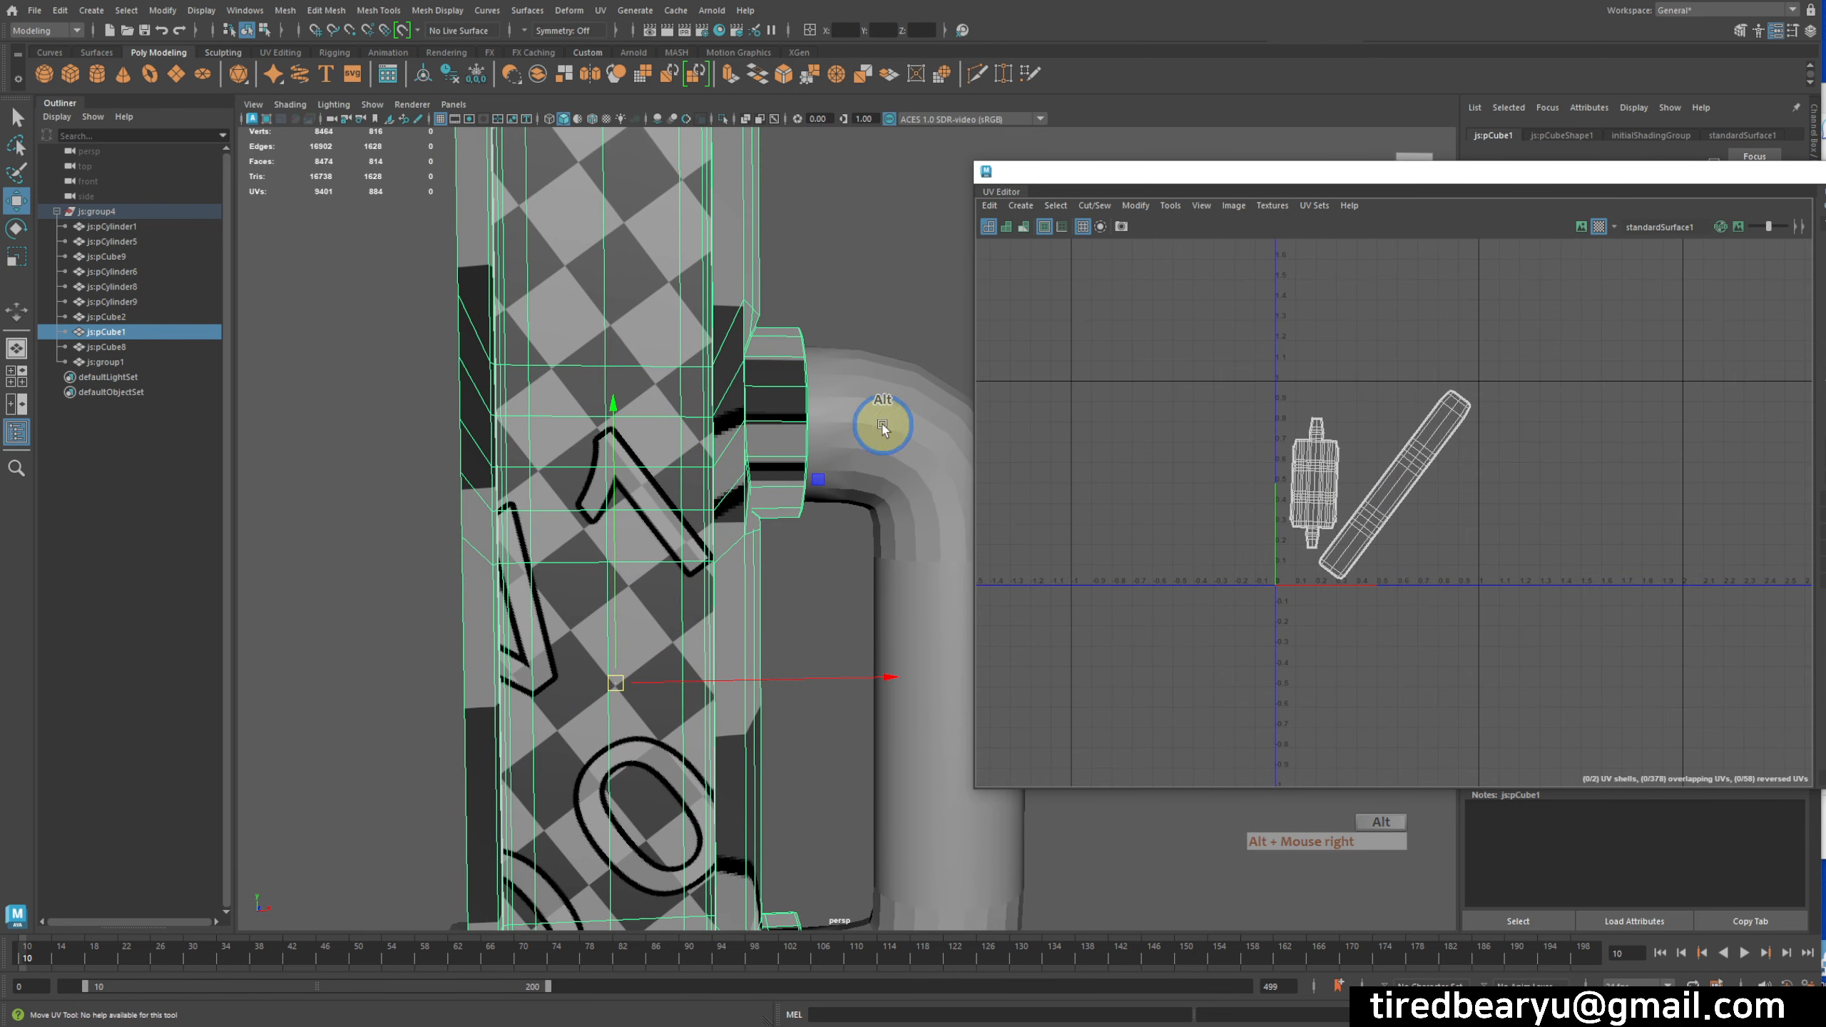
left_click_drag(751, 514, 869, 481, "alt")
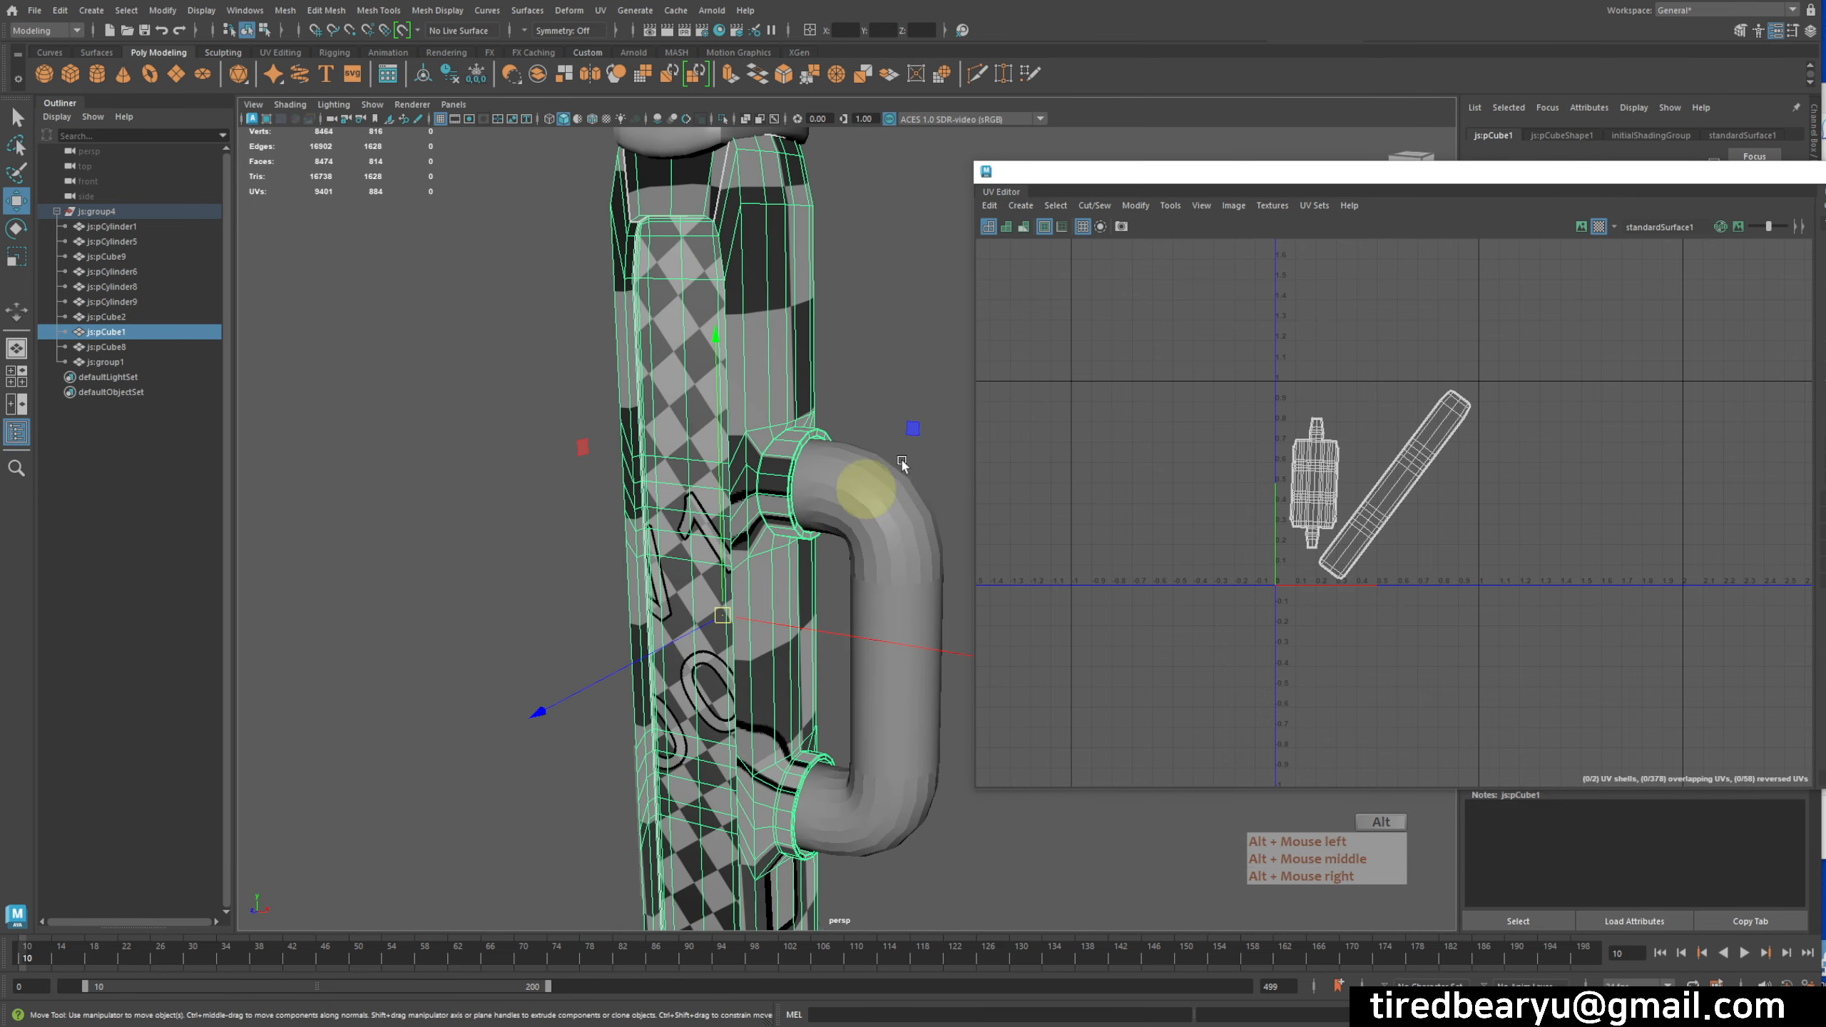
- Try unfolding the whole column's UVs and check the checker pattern on its faces and collars
left_click(1201, 208)
mouse_move(1135, 208)
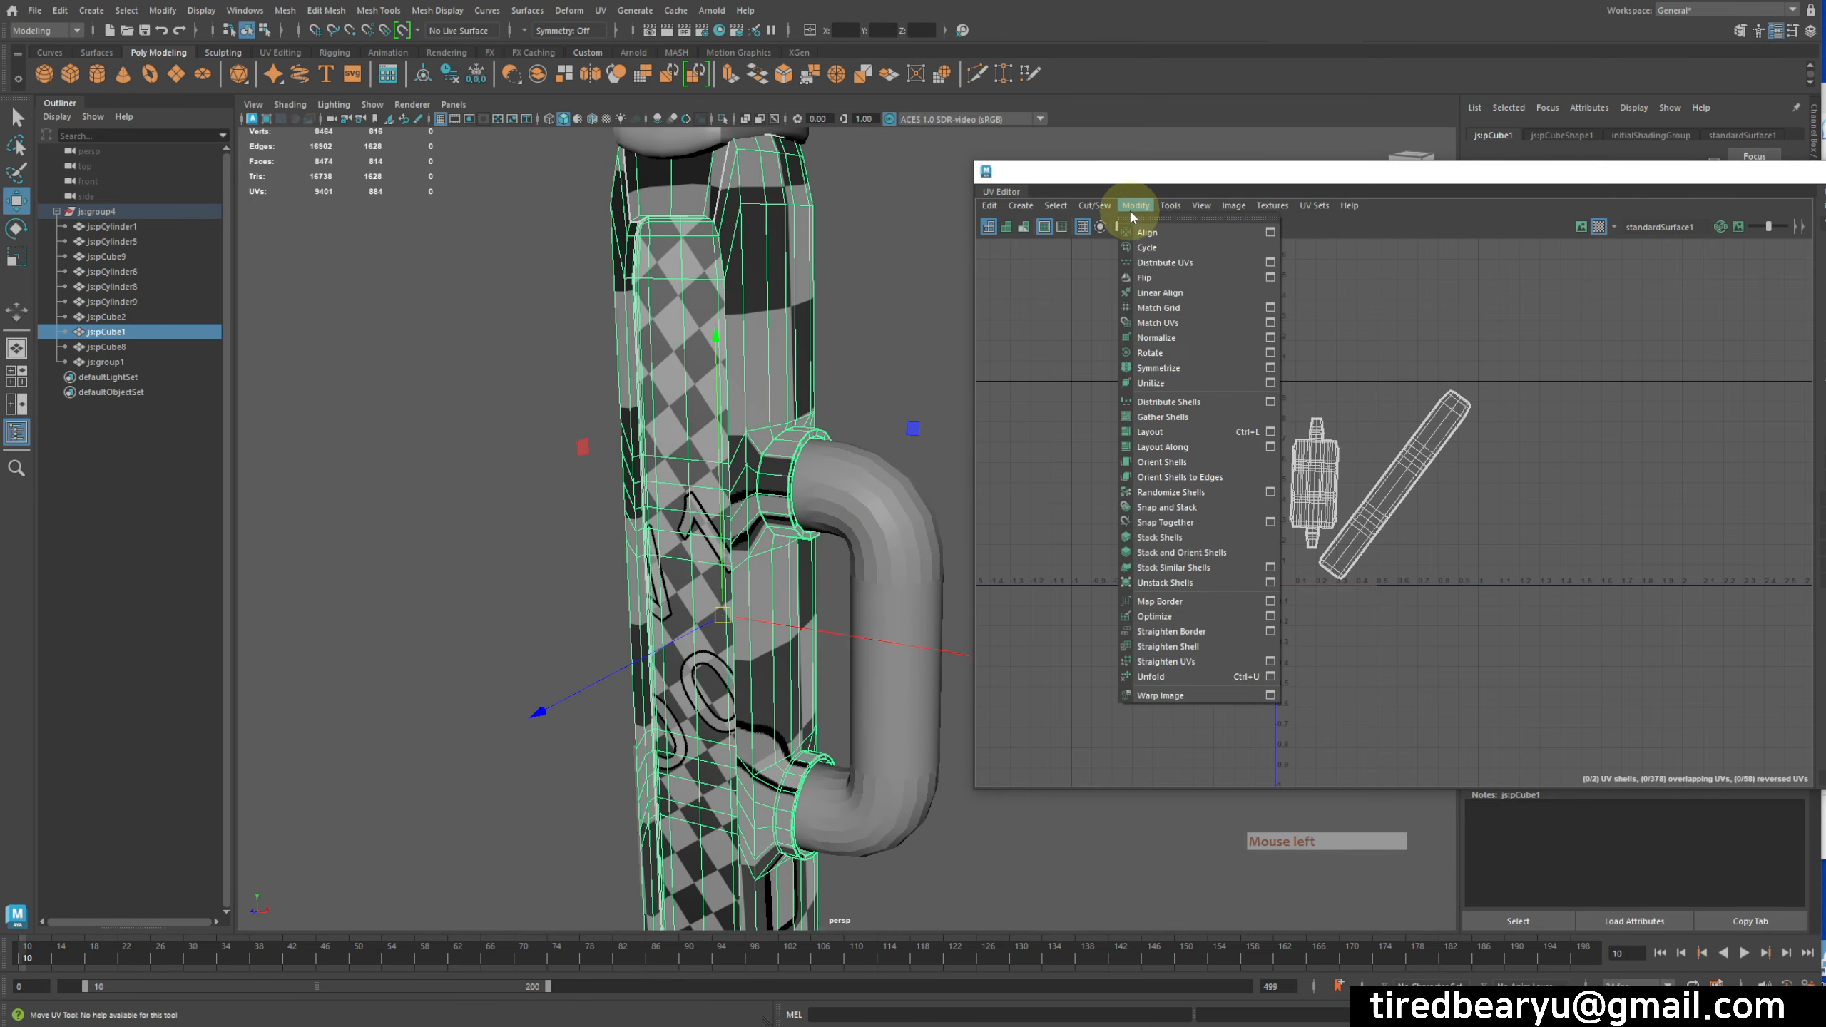
left_click(1151, 675)
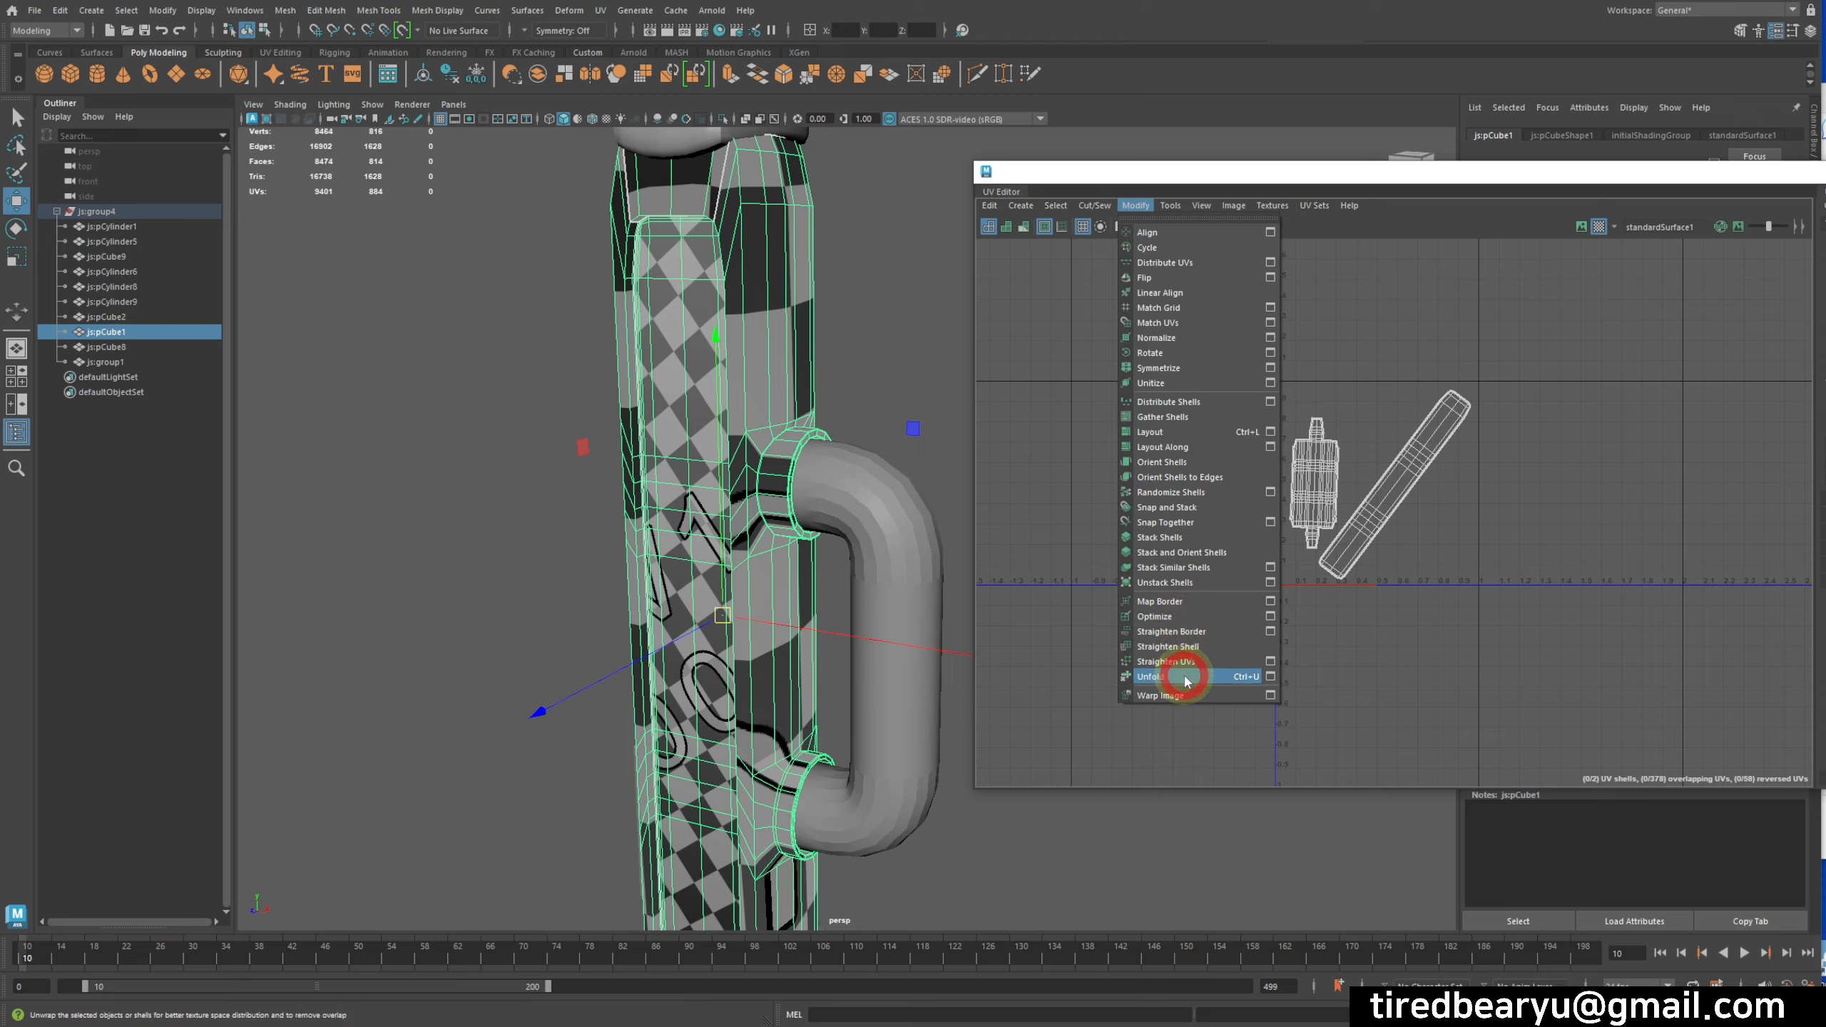
left_click(896, 368)
left_click_drag(897, 368, 759, 617, "alt")
right_click_drag(759, 618, 811, 611, "alt")
key("q")
left_click_drag(810, 611, 725, 611, "alt")
right_click_drag(520, 603, 567, 600, "alt")
left_click_drag(566, 599, 712, 587, "alt")
right_click_drag(712, 587, 546, 550, "alt")
left_click_drag(801, 551, 656, 570, "alt")
- Undo the unfold of the column's UVs
key("z")
key("ctrl+z")
key("ctrl+z")
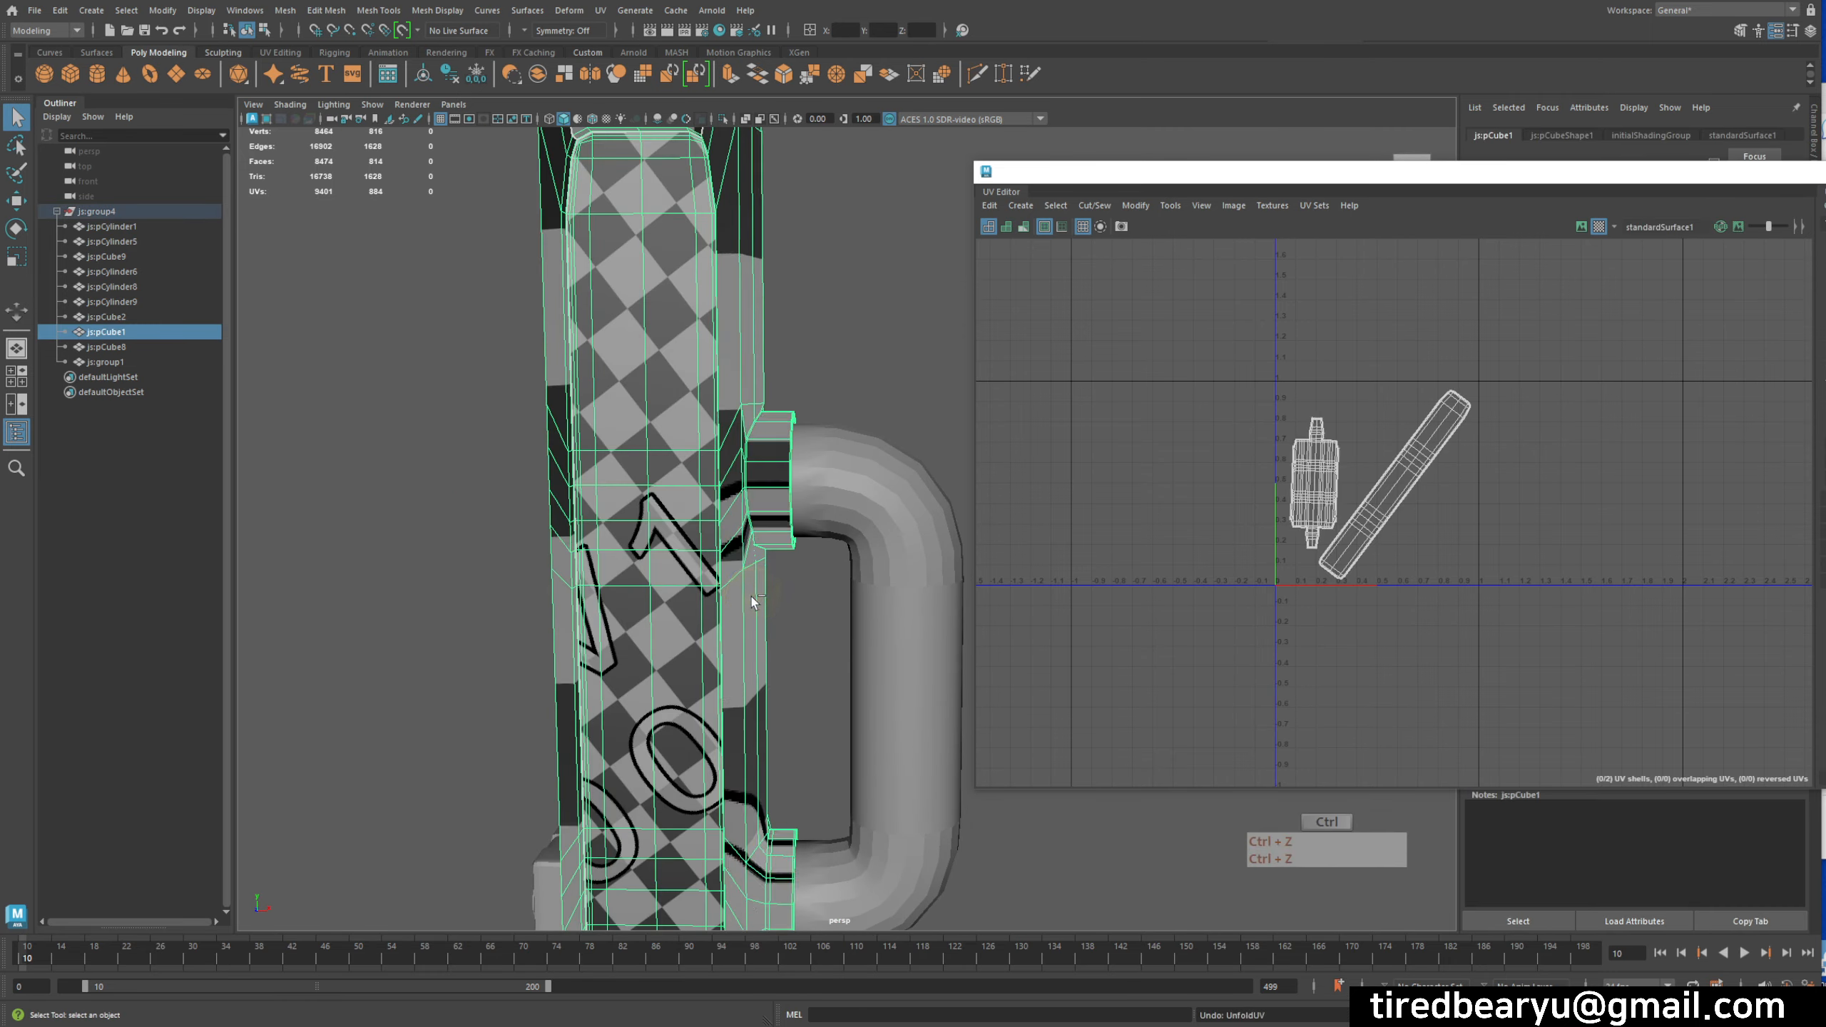
- Examine the checker pattern on the column's side where the pipe handle meets both collars
mouse_move(716, 634)
left_mouse_down("alt")
mouse_move(624, 637)
mouse_move(699, 620)
left_mouse_up("alt")
right_click_drag(699, 620, 526, 598, "alt")
left_click_drag(586, 590, 679, 569, "alt")
right_click_drag(679, 572, 811, 612, "alt")
middle_click_drag(780, 632, 828, 579, "alt")
left_click_drag(855, 482, 550, 518, "alt")
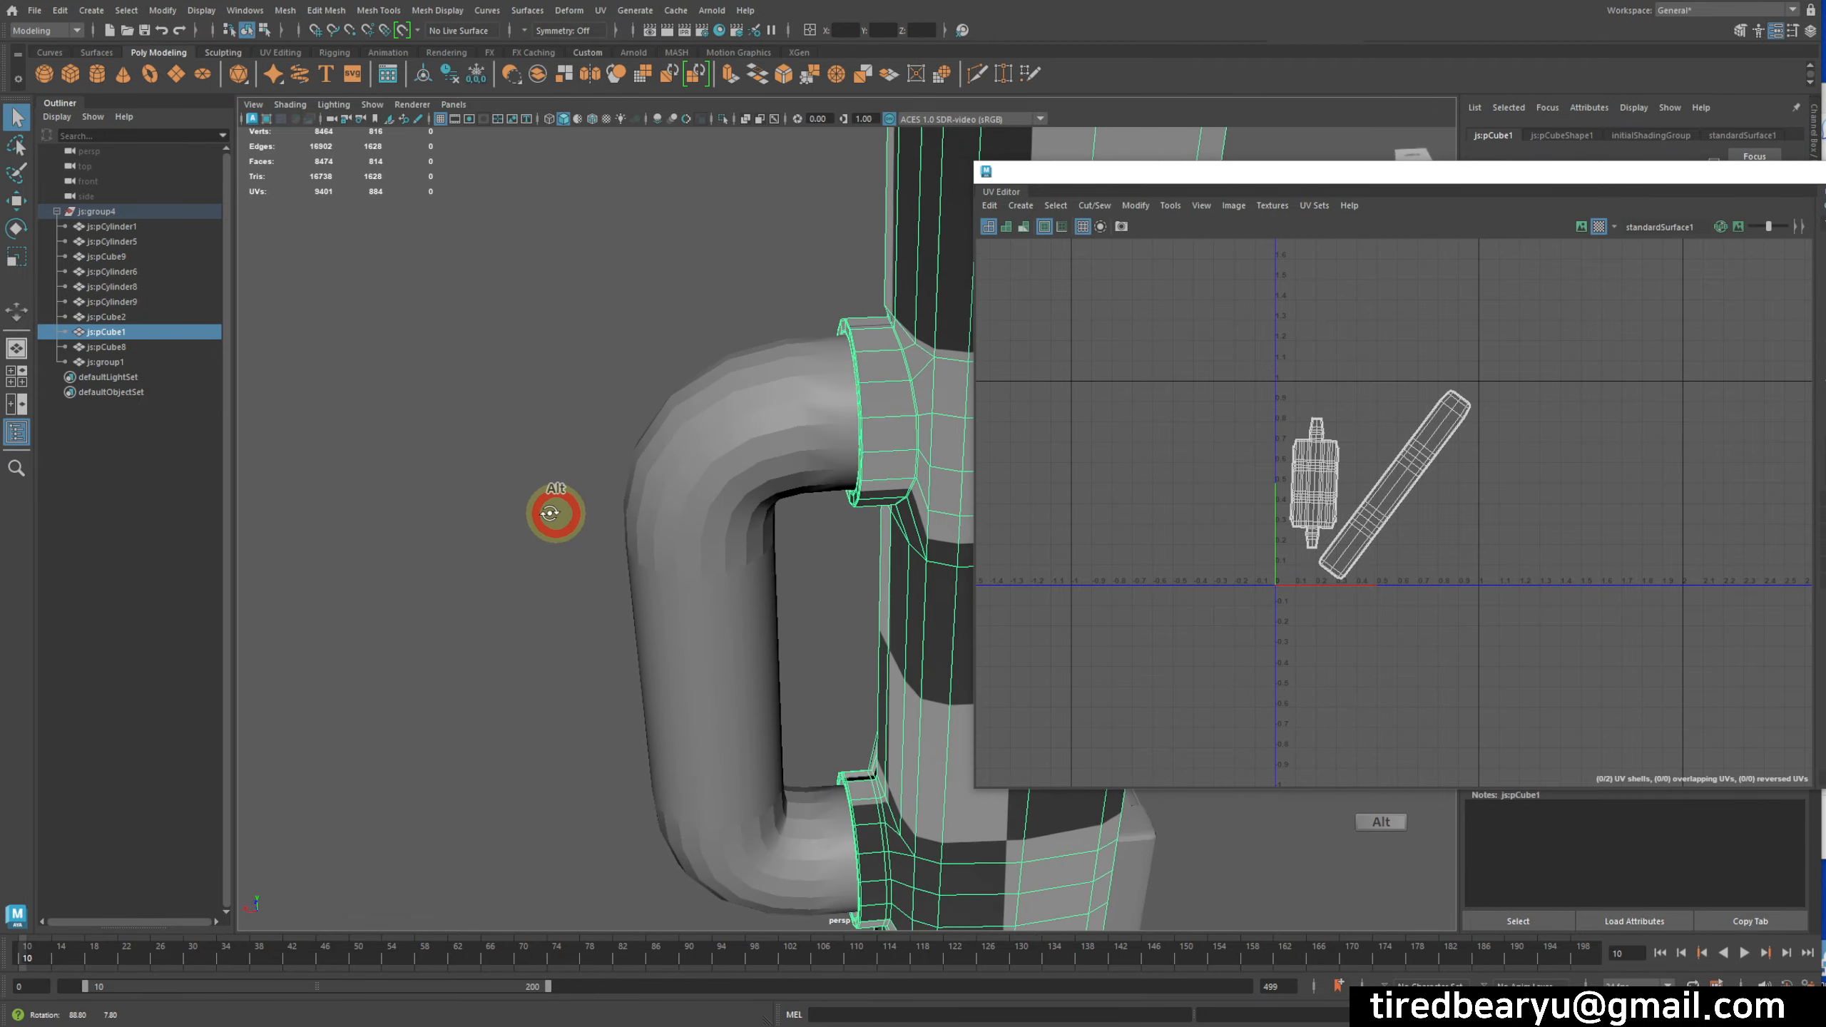
middle_click_drag(550, 518, 307, 449, "alt")
mouse_move(771, 522)
left_mouse_down("alt")
mouse_move(713, 478)
mouse_move(791, 496)
left_mouse_up("alt")
- Isolate the column in the viewport, hiding the pipe handle and the other parts
key("ctrl+1")
left_click_drag(539, 535, 640, 547, "alt")
right_click_drag(640, 547, 355, 508, "alt")
middle_click_drag(824, 624, 538, 559, "alt")
right_click_drag(496, 516, 530, 510, "alt")
left_click_drag(530, 510, 704, 513, "alt")
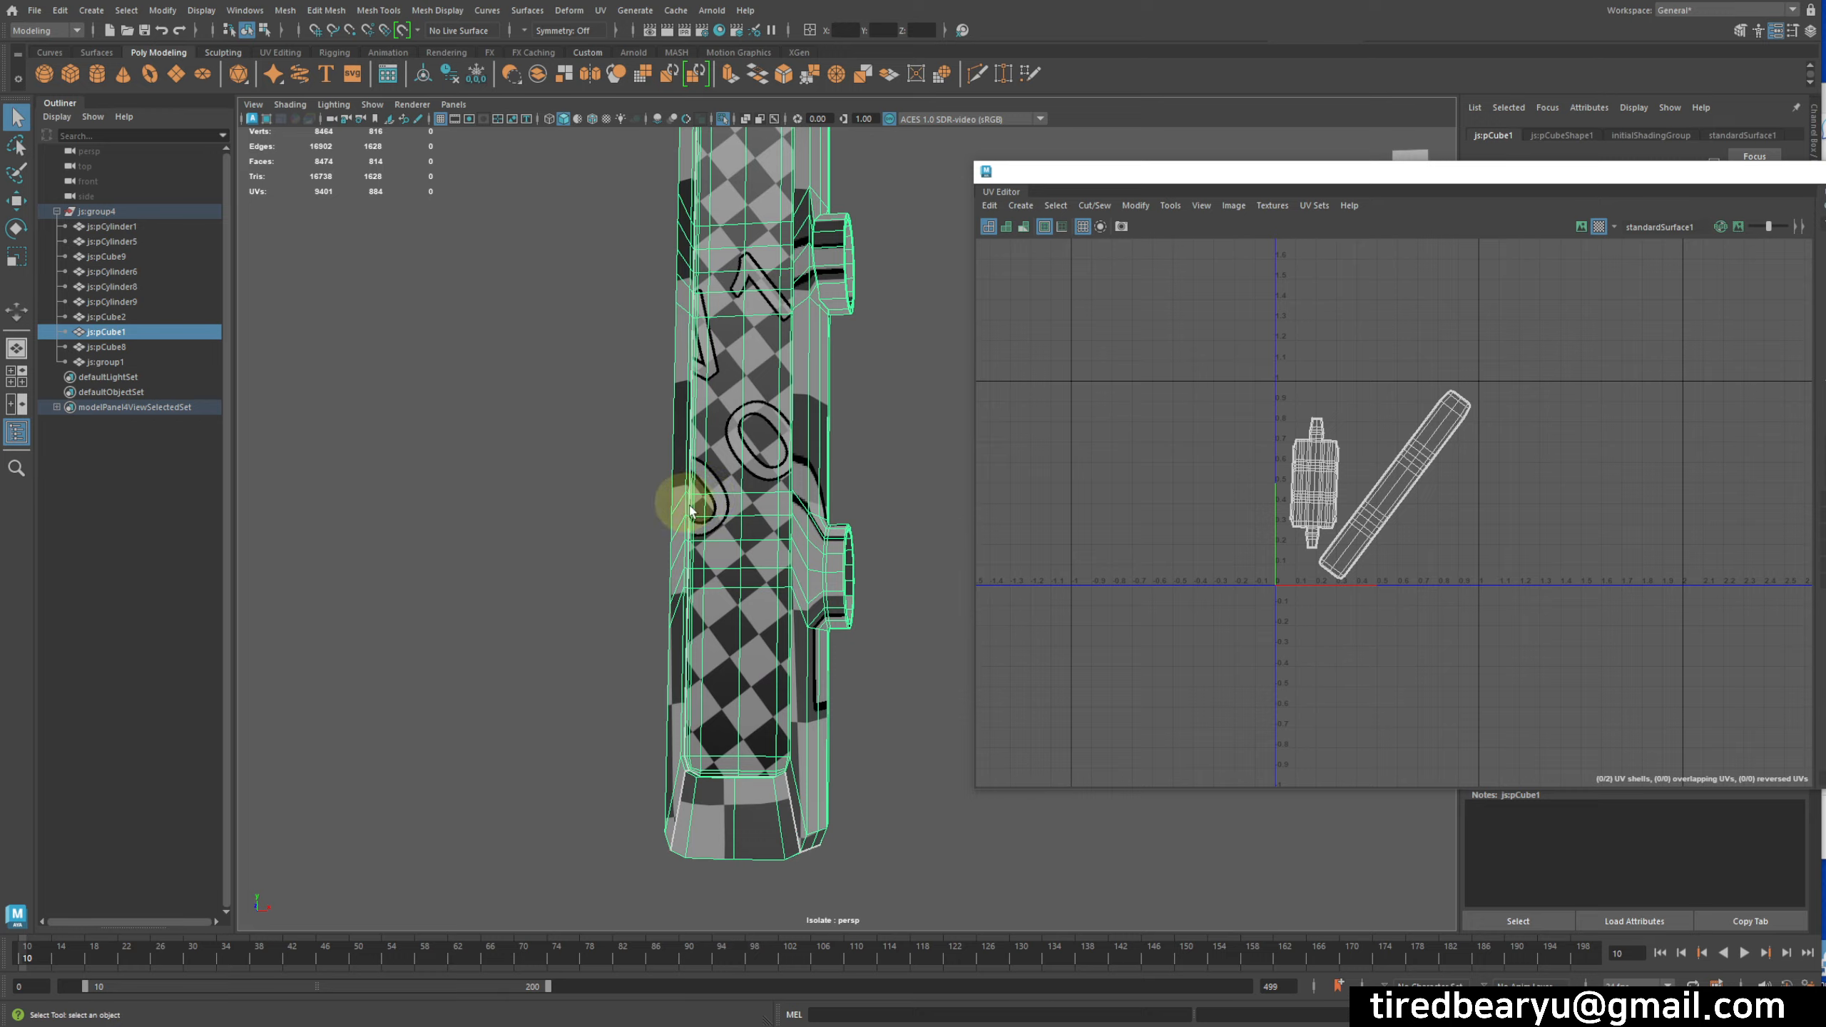
- Switch the column to face selection, select all its faces, and narrow the selection to faces seen through the lower collar
left_click_drag(803, 665, 691, 677, "alt")
right_click_drag(691, 676, 691, 742)
double_click(698, 662)
right_click_drag(697, 662, 762, 662, "alt")
left_click_drag(735, 662, 675, 574, "alt")
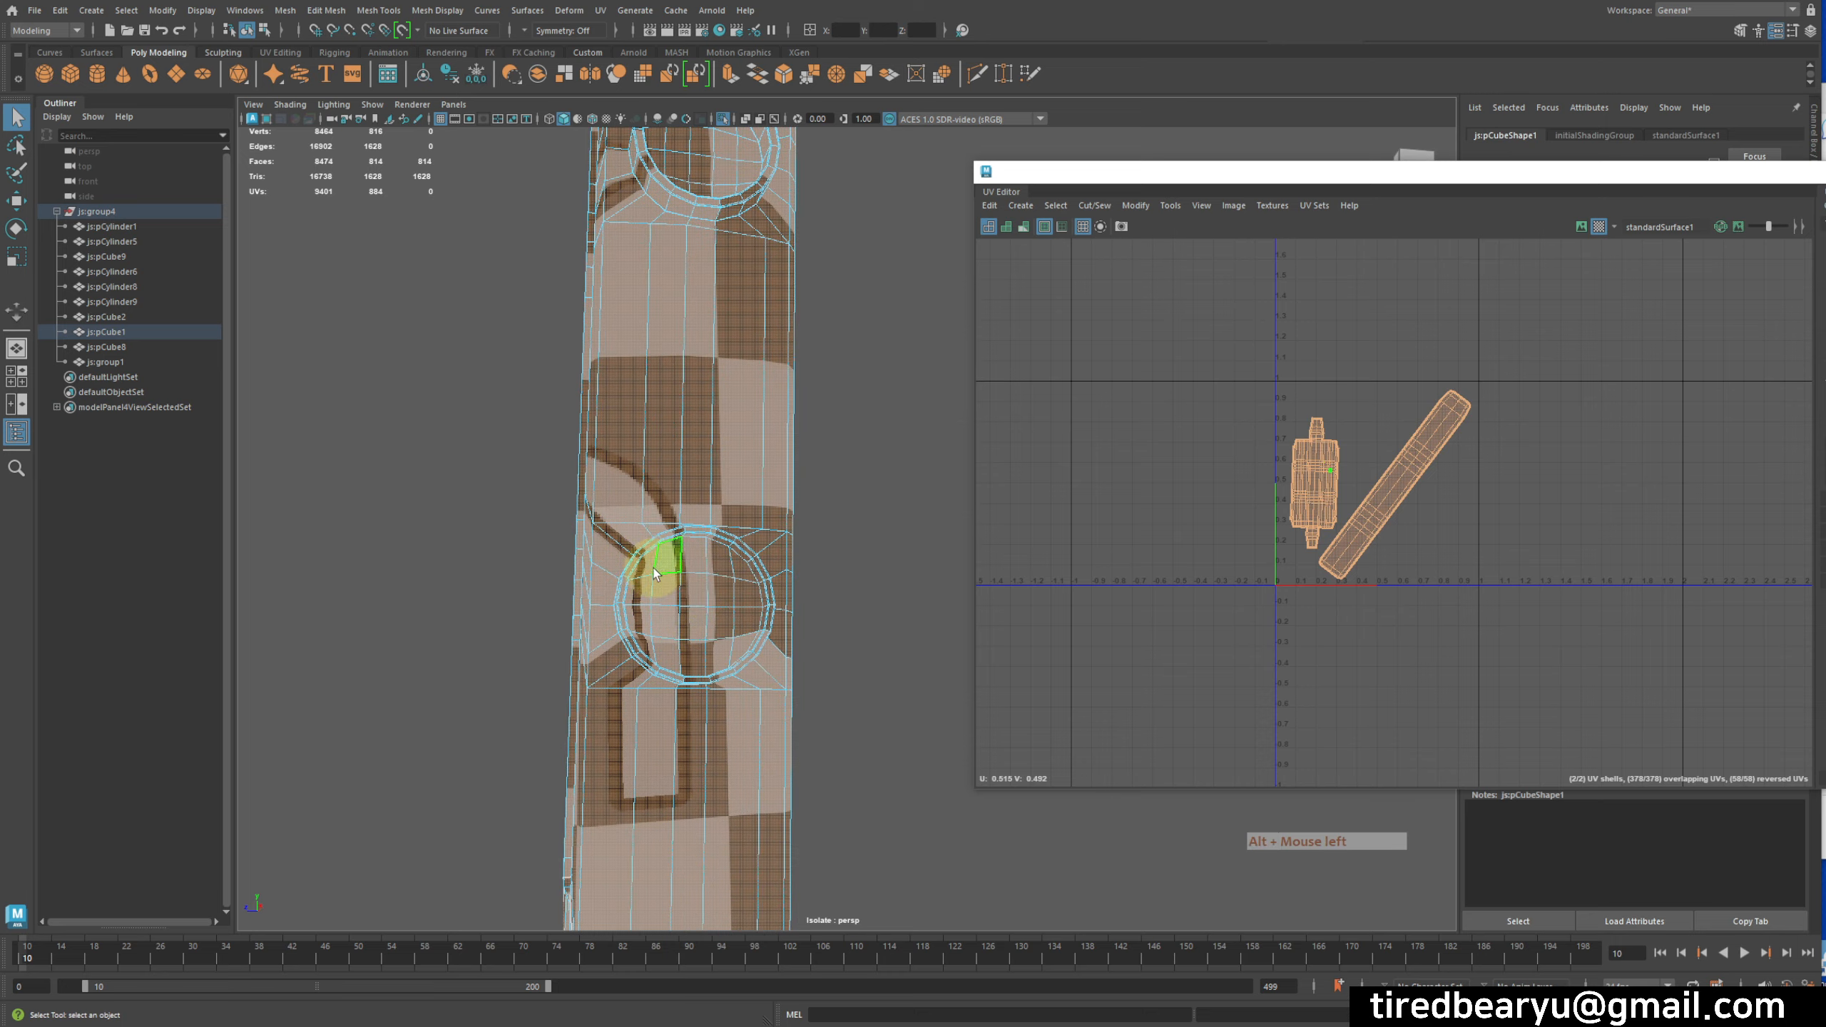
left_click_drag(745, 651, 744, 651)
left_click_drag(745, 652, 618, 644, "alt")
mouse_move(618, 644)
middle_mouse_down("alt")
mouse_move(604, 640)
mouse_move(713, 645)
mouse_move(626, 636)
middle_mouse_up("alt")
left_click_drag(697, 649, 609, 650, "alt")
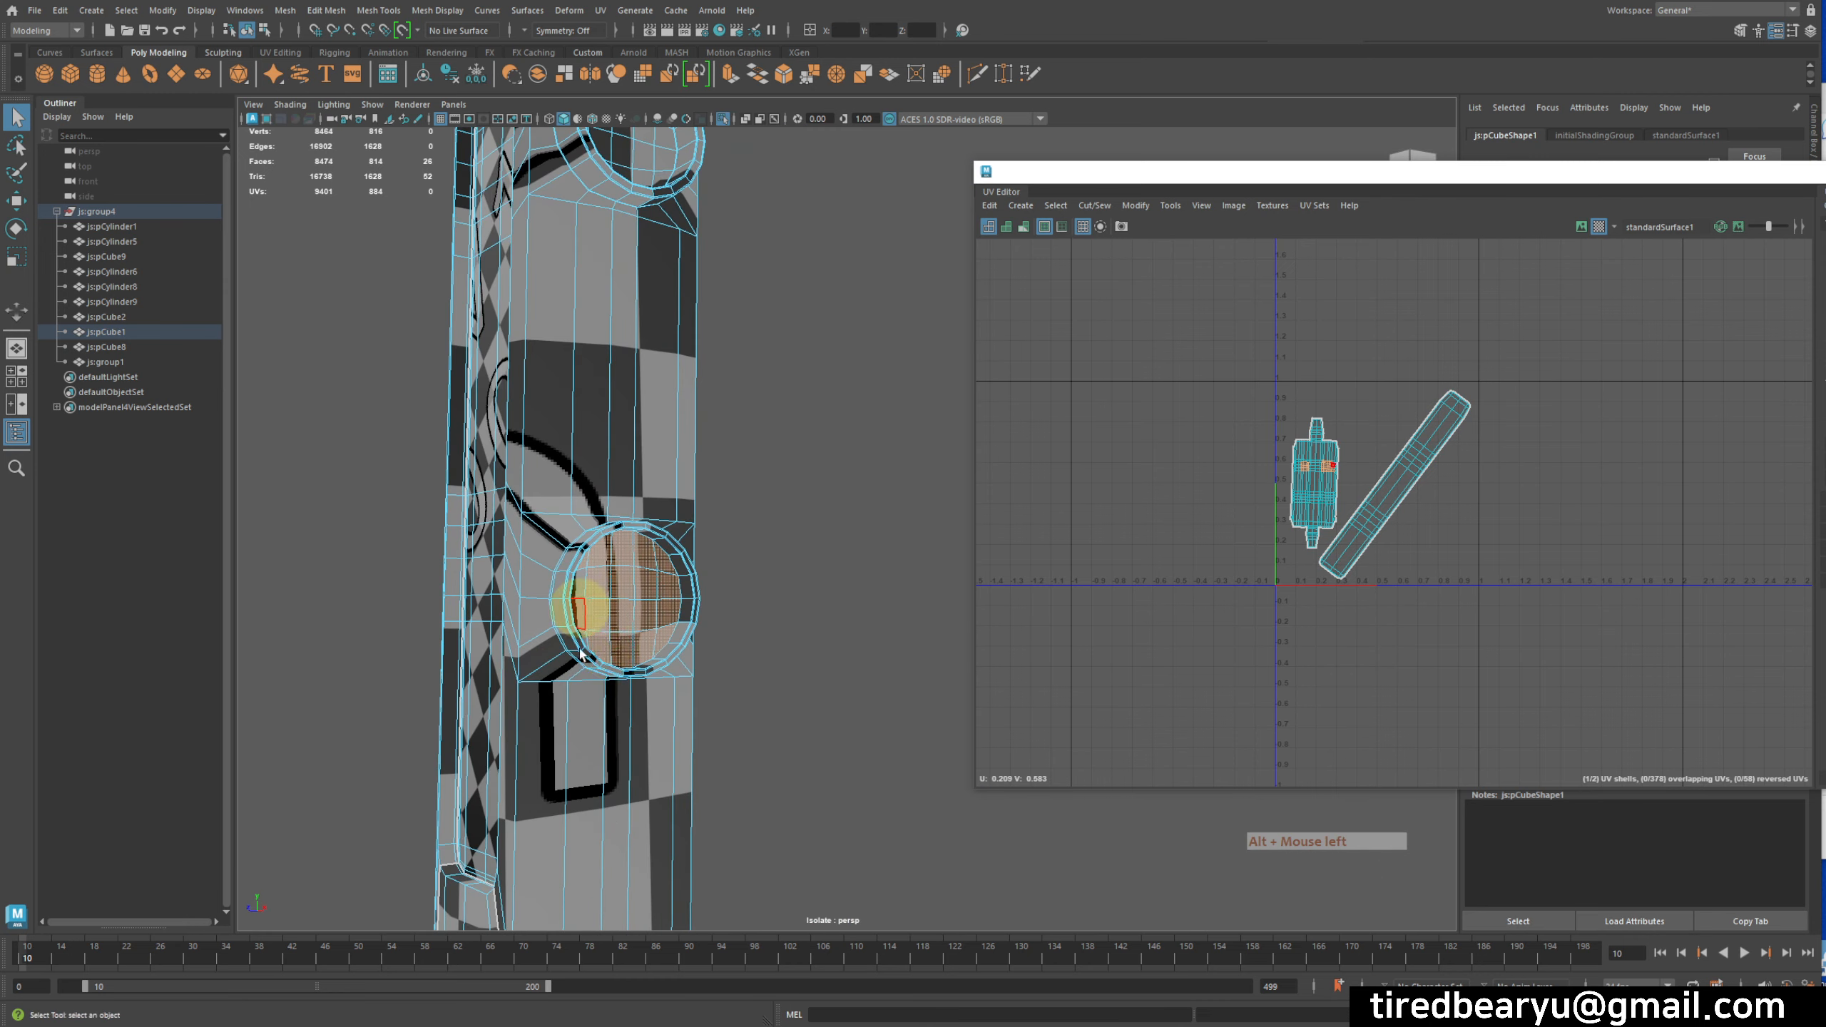
- Return the column to object selection and inspect the checker pattern around its upper handle collar
middle_click_drag(640, 565, 666, 754, "alt")
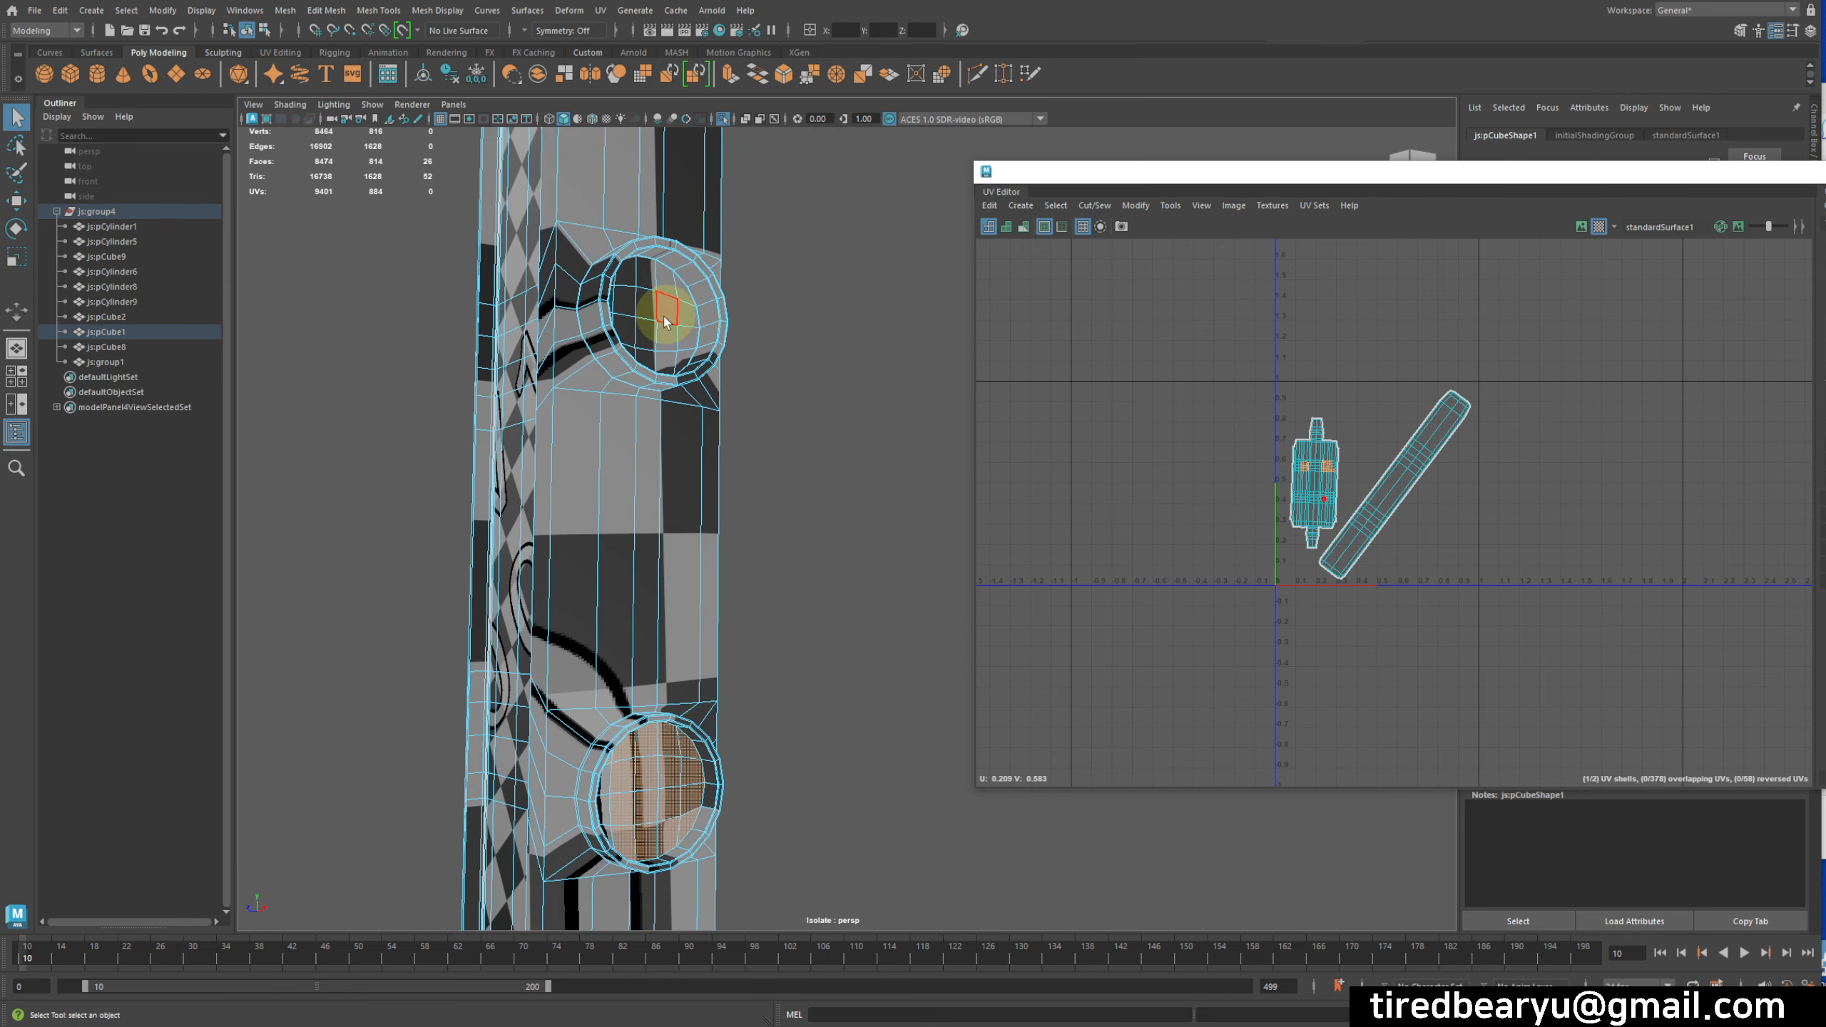
left_click_drag(651, 335, 604, 441, "alt")
middle_click_drag(603, 440, 696, 453, "alt")
right_click_drag(696, 449, 851, 465, "alt")
left_click_drag(851, 465, 809, 496, "alt")
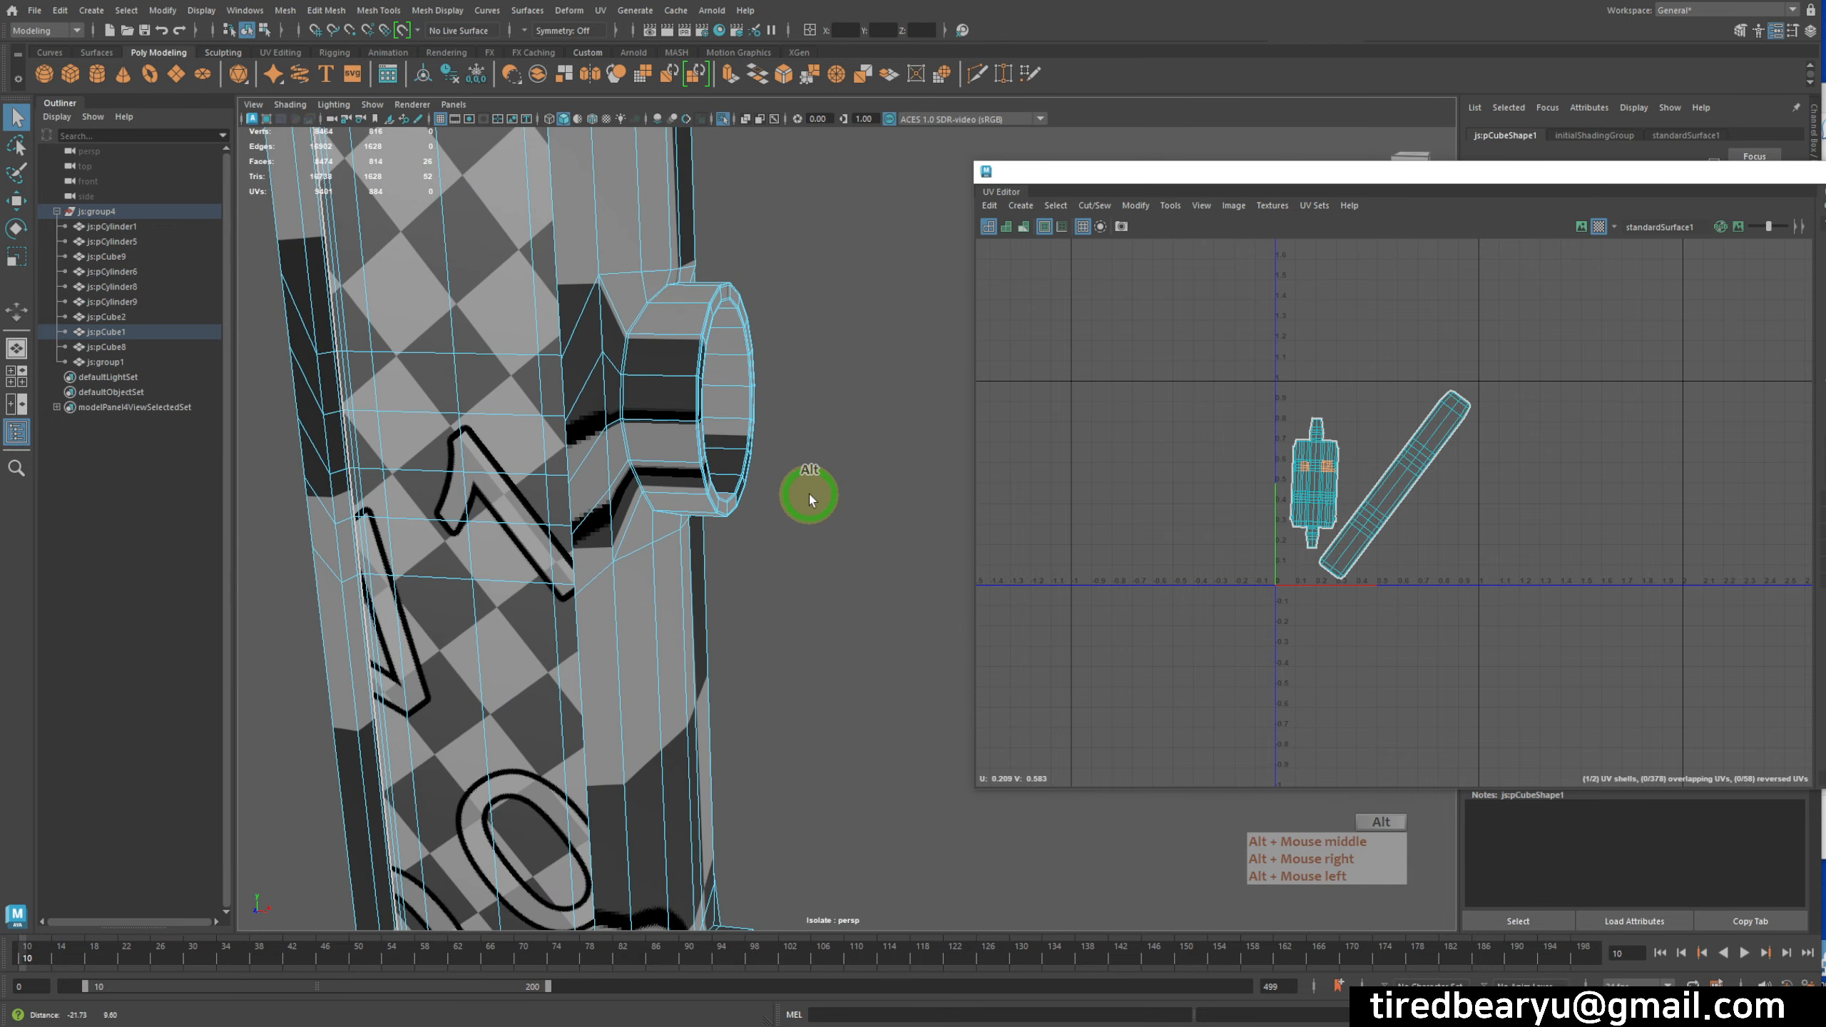
right_click_drag(673, 302, 704, 289)
left_click(702, 309)
left_click(591, 286)
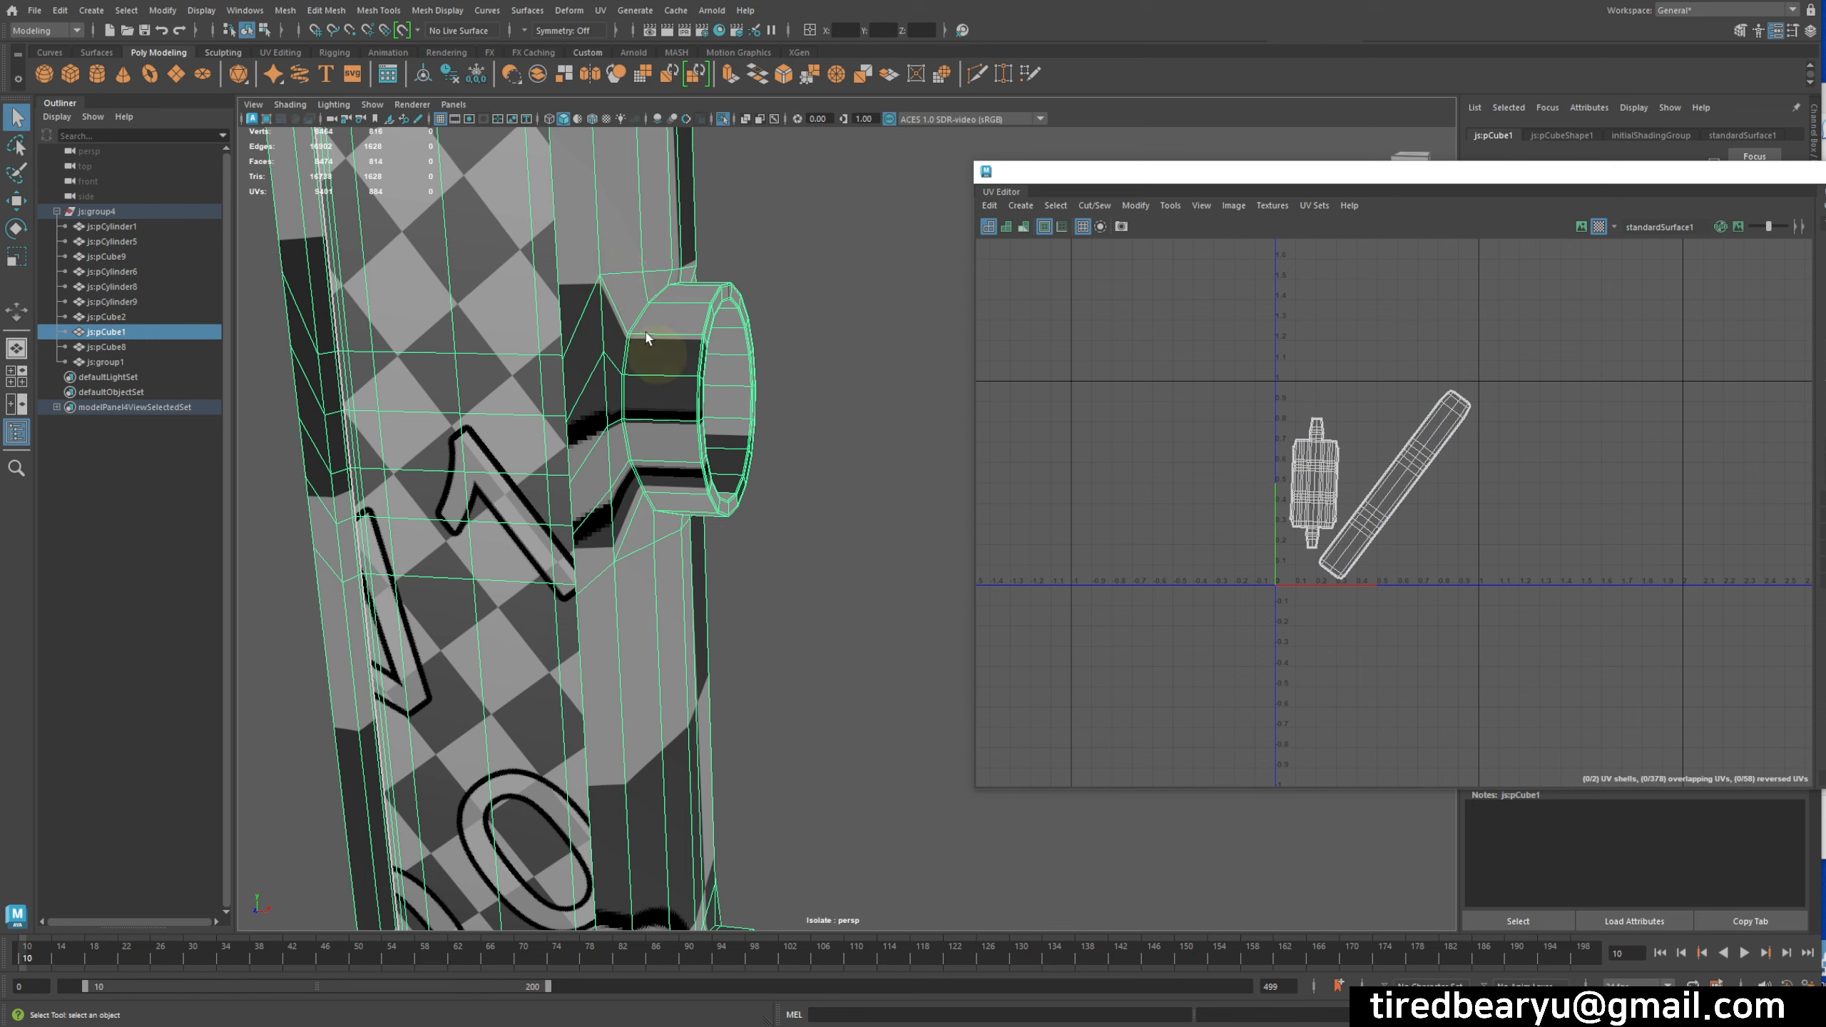
left_click(607, 529)
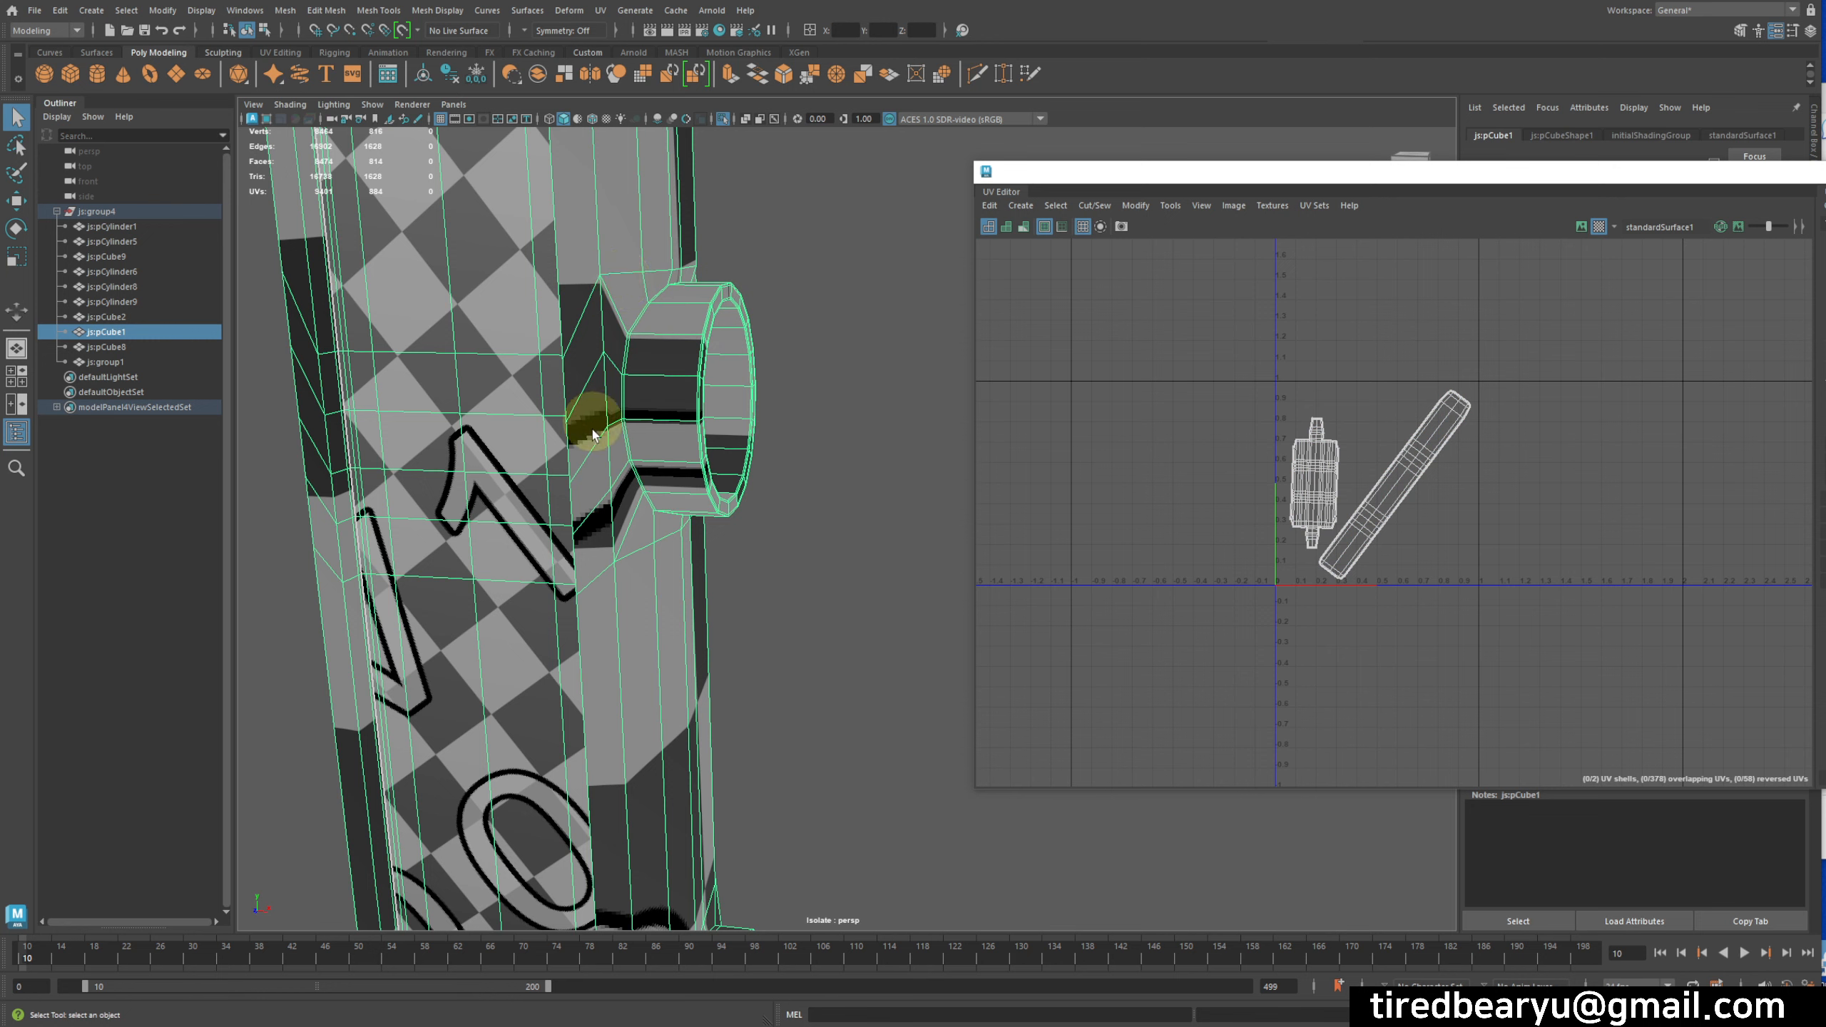
- Try to move the front panel's slanted UV shell farther away from the column body's shell, and undo the move
right_click_drag(660, 530, 562, 482, "alt")
middle_click_drag(562, 481, 642, 513, "alt")
left_click_drag(642, 513, 686, 518, "alt")
middle_click_drag(687, 519, 692, 695, "alt")
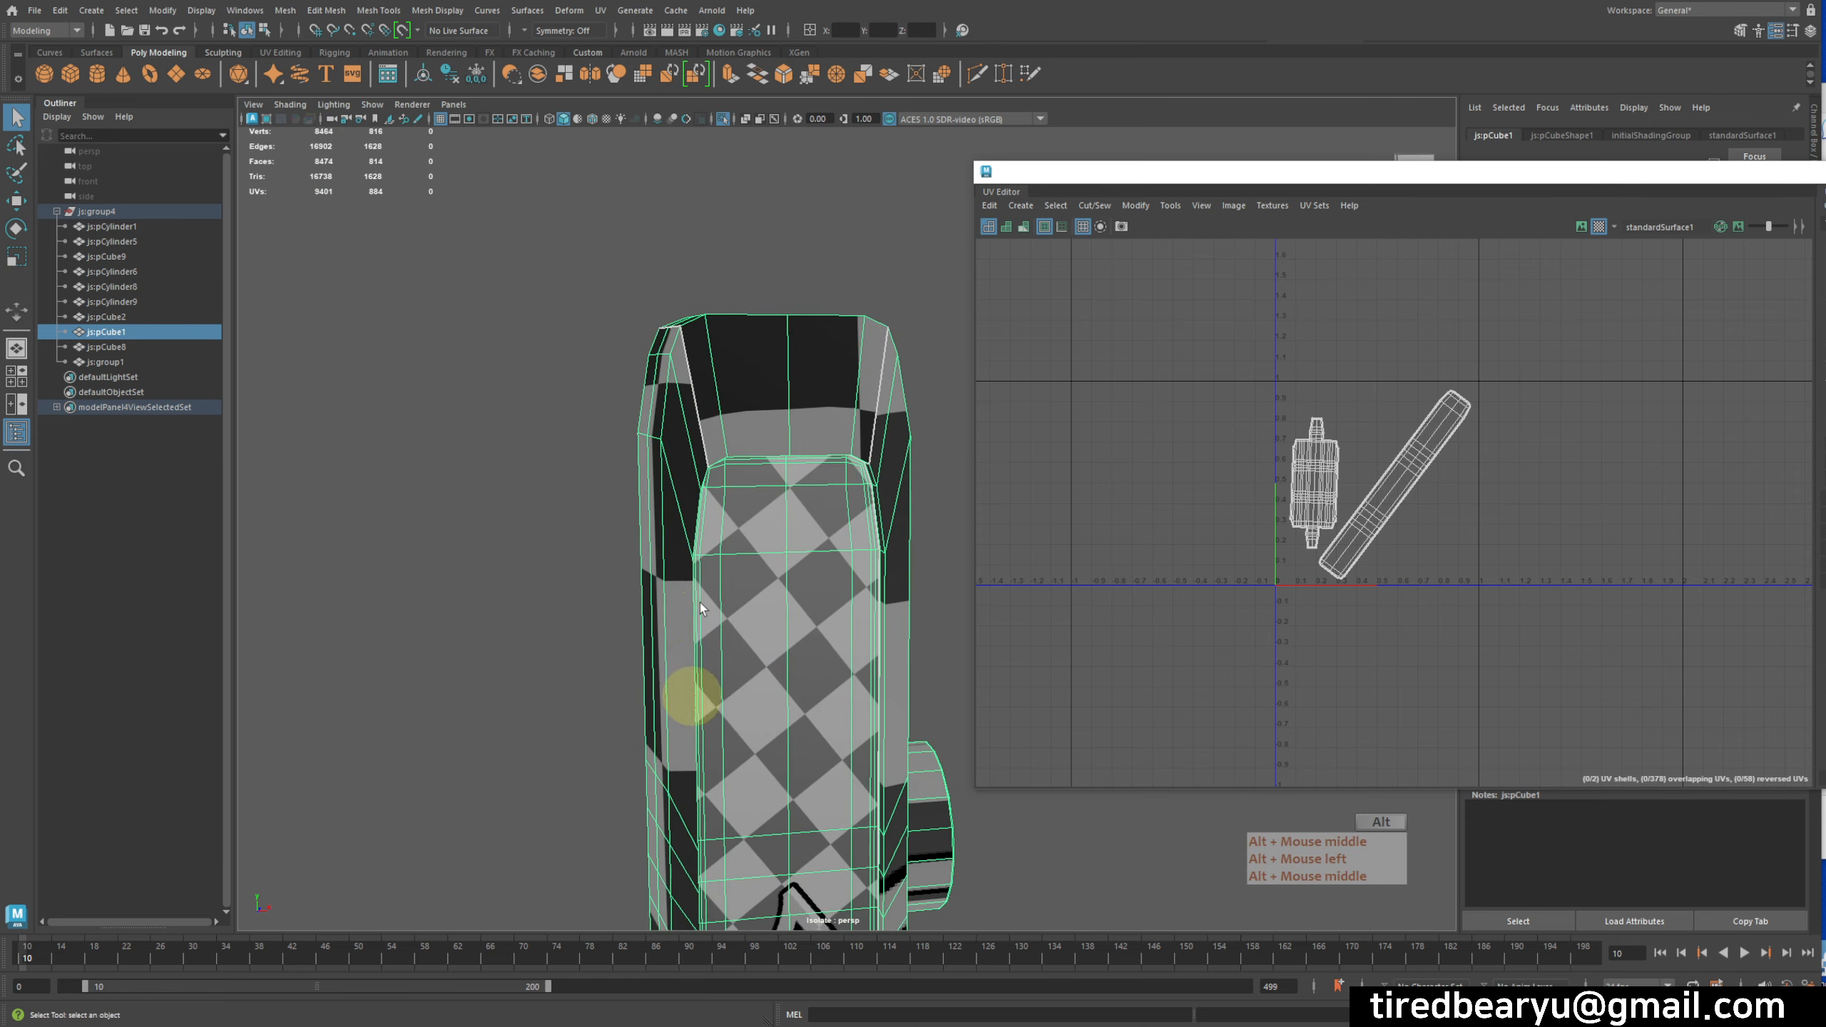
left_click_drag(755, 498, 728, 476, "alt")
right_click_drag(1415, 419, 1414, 457)
double_click(1406, 463)
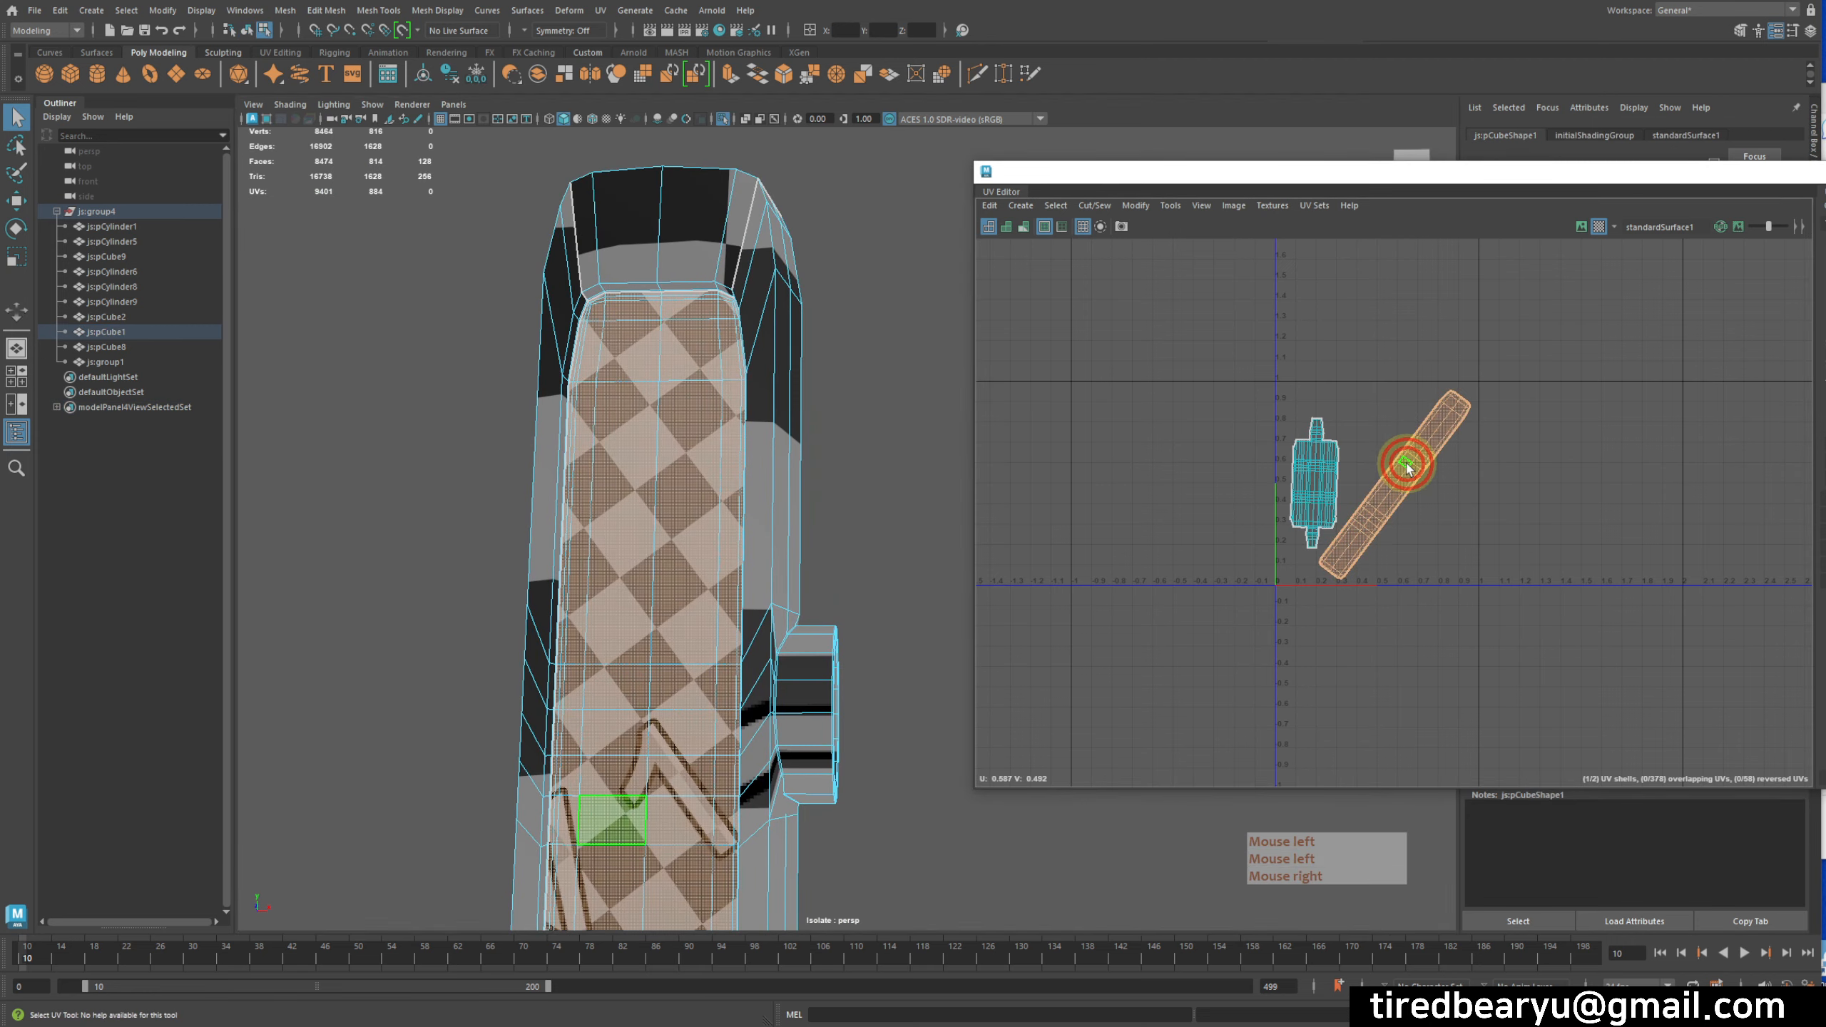
middle_click_drag(646, 538, 630, 401, "alt")
right_click_drag(630, 401, 617, 463, "alt")
key("w")
middle_click_drag(1338, 580, 1536, 587)
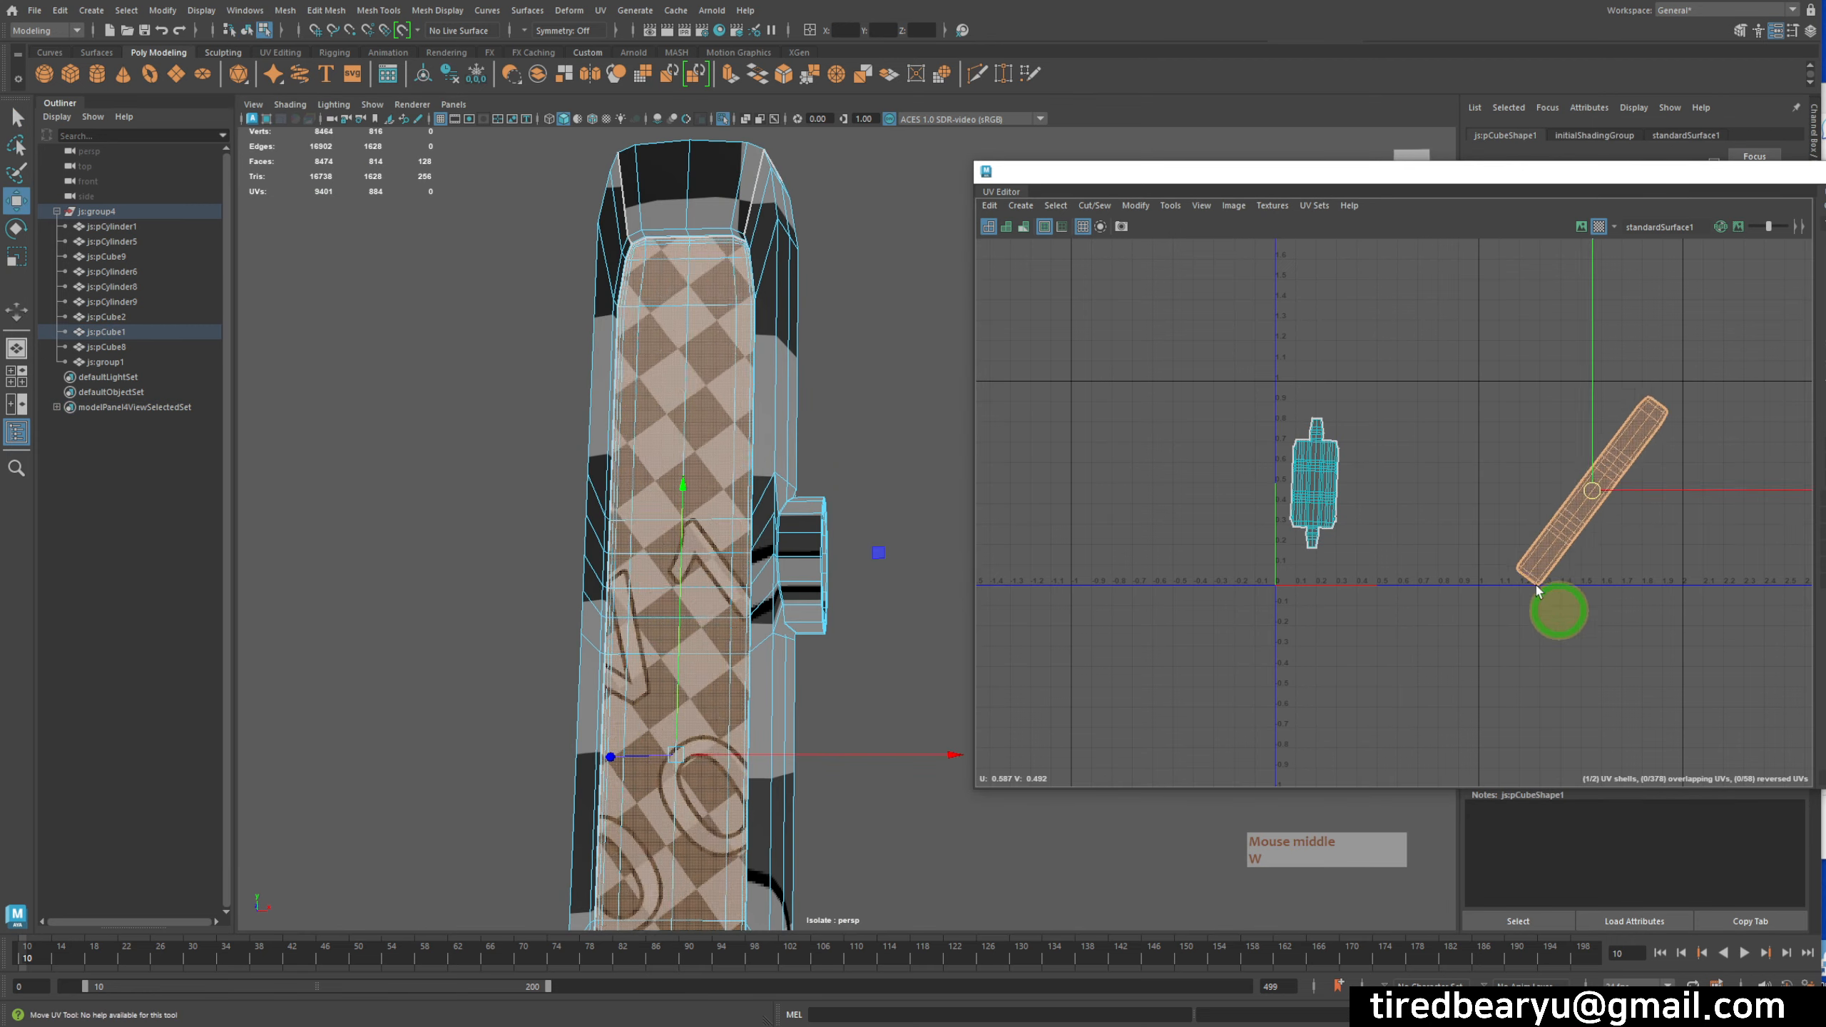
key("z")
key("z")
key("z")
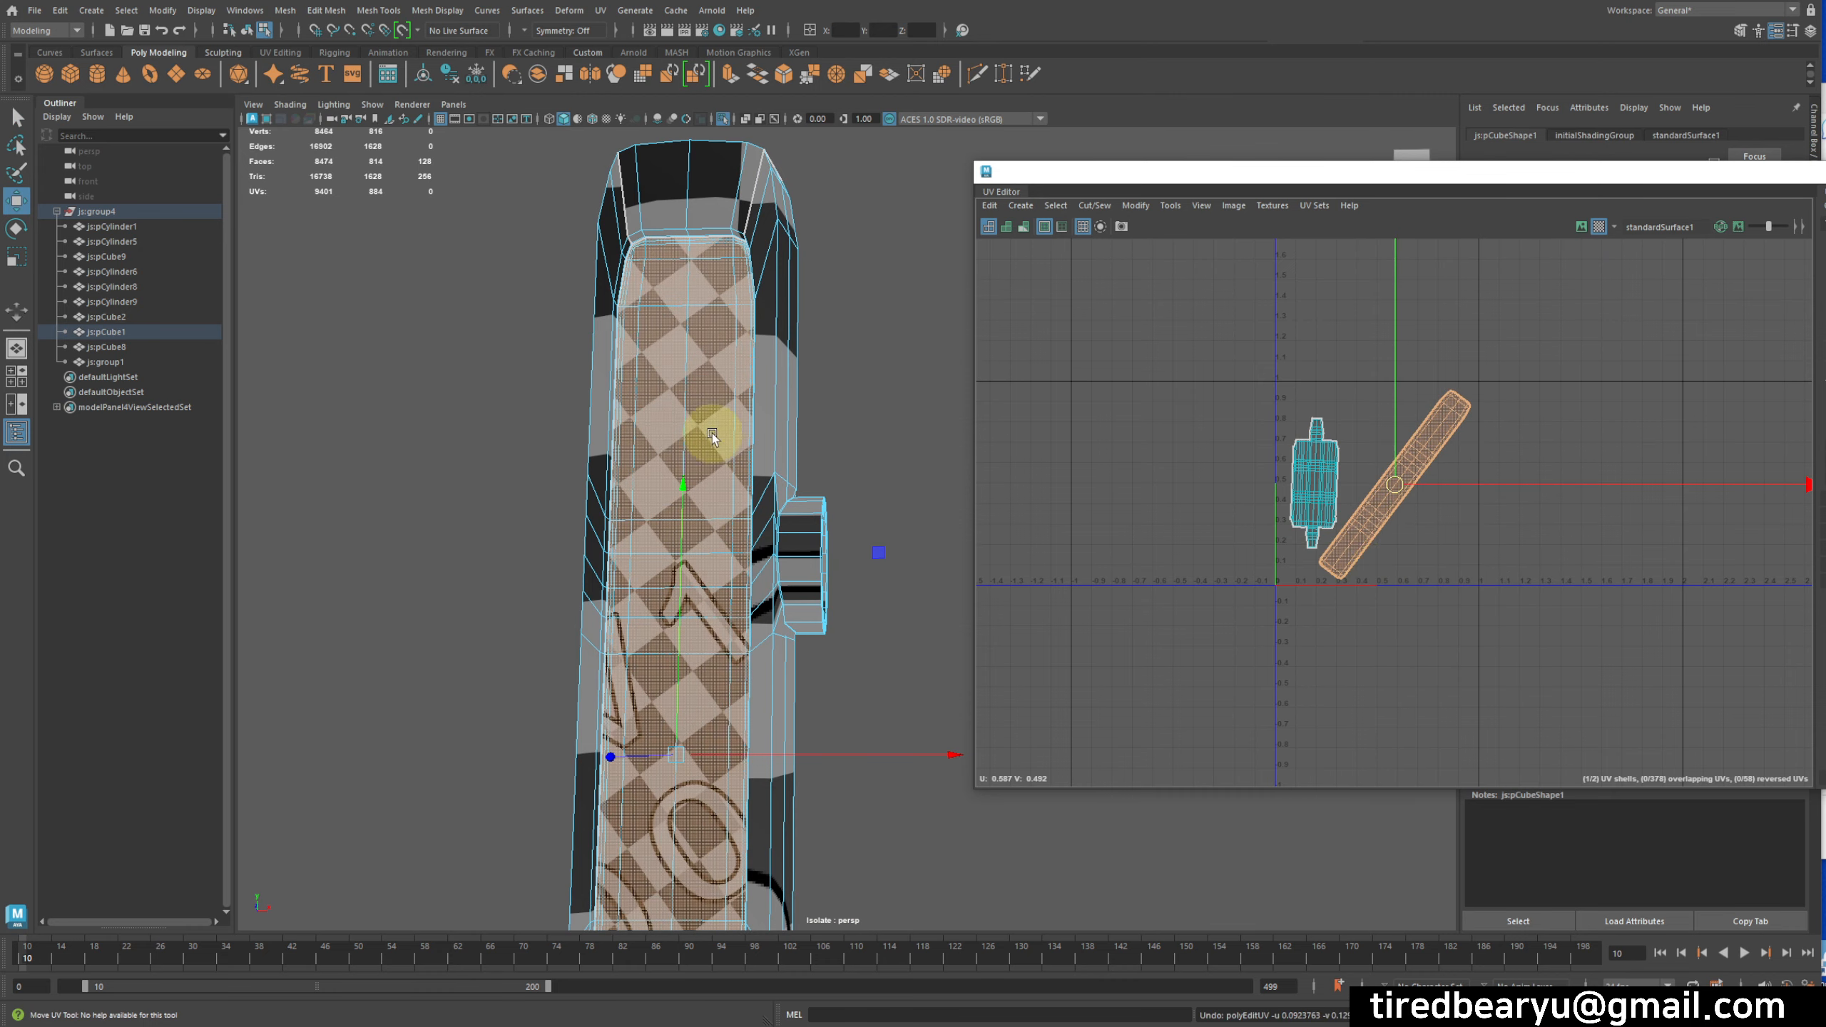
- Return the column to object selection and examine the checker pattern along the full length of its front panel
middle_click_drag(804, 585, 660, 530, "alt")
left_click_drag(660, 530, 740, 453, "alt")
middle_click_drag(741, 453, 744, 555, "alt")
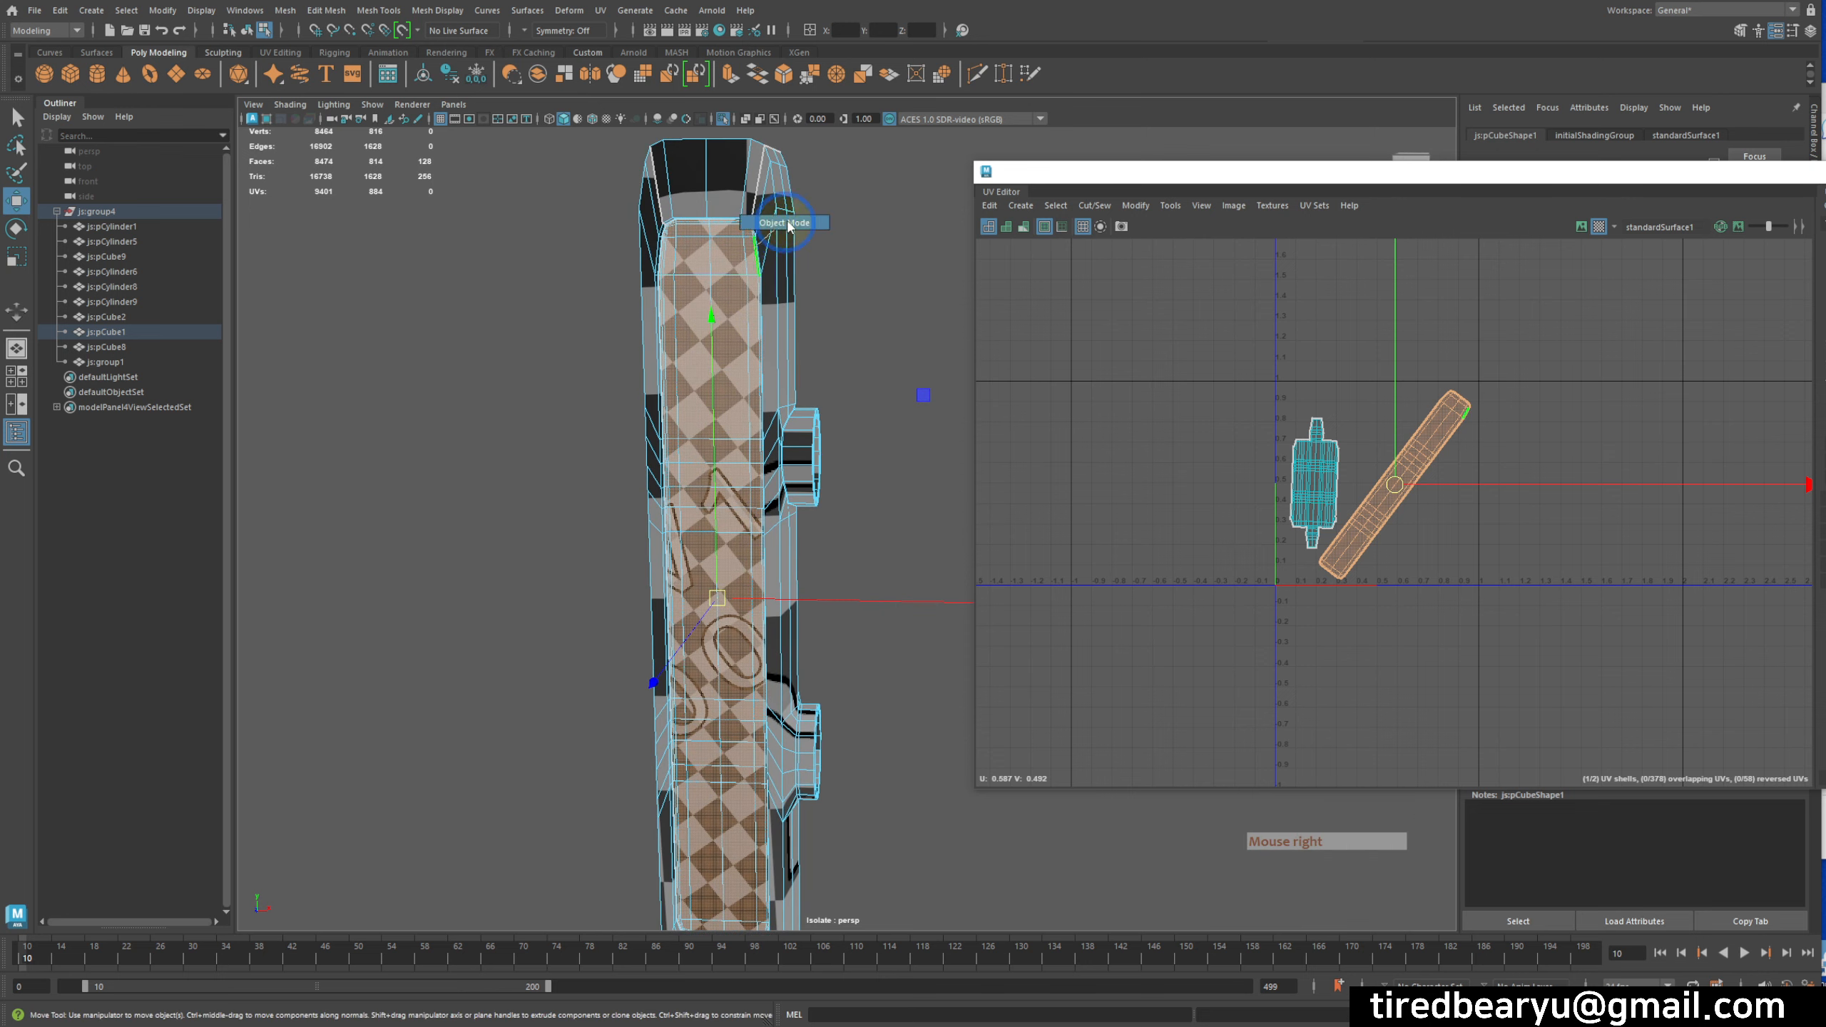
right_click_drag(789, 226, 660, 262)
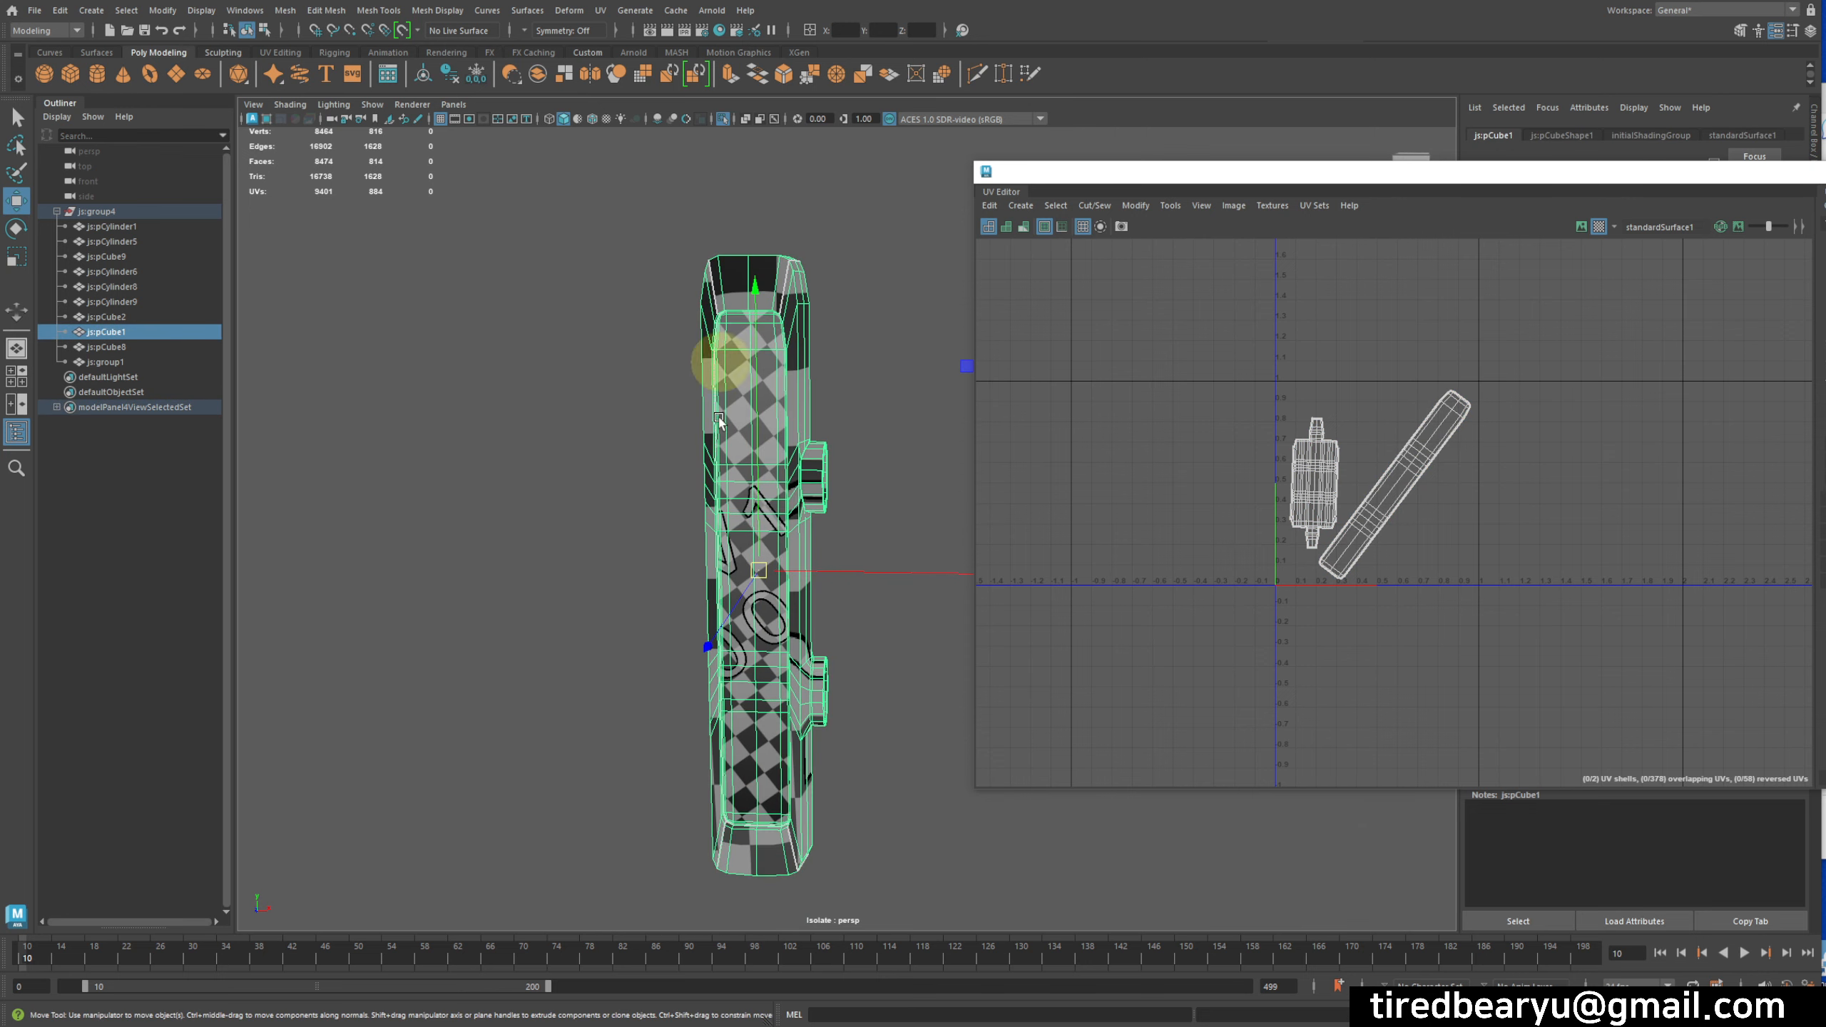
right_click_drag(719, 420, 753, 334, "alt")
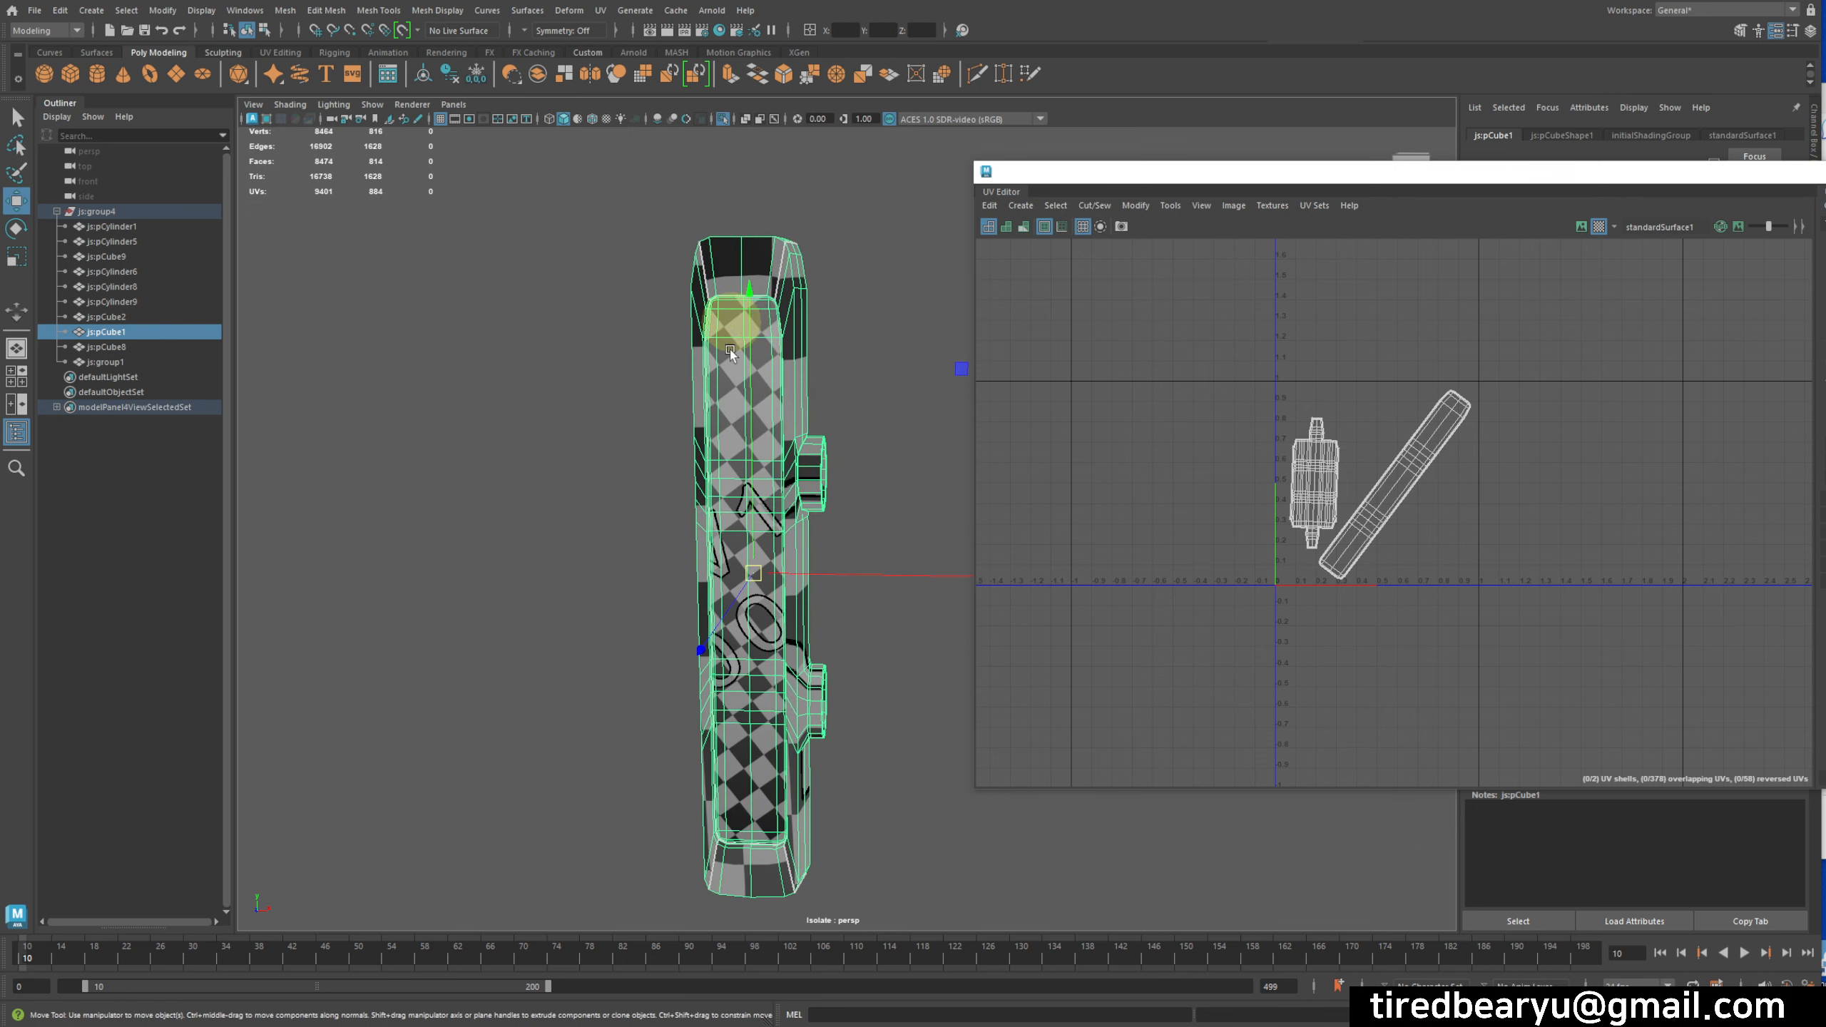
left_click_drag(770, 500, 756, 248, "alt")
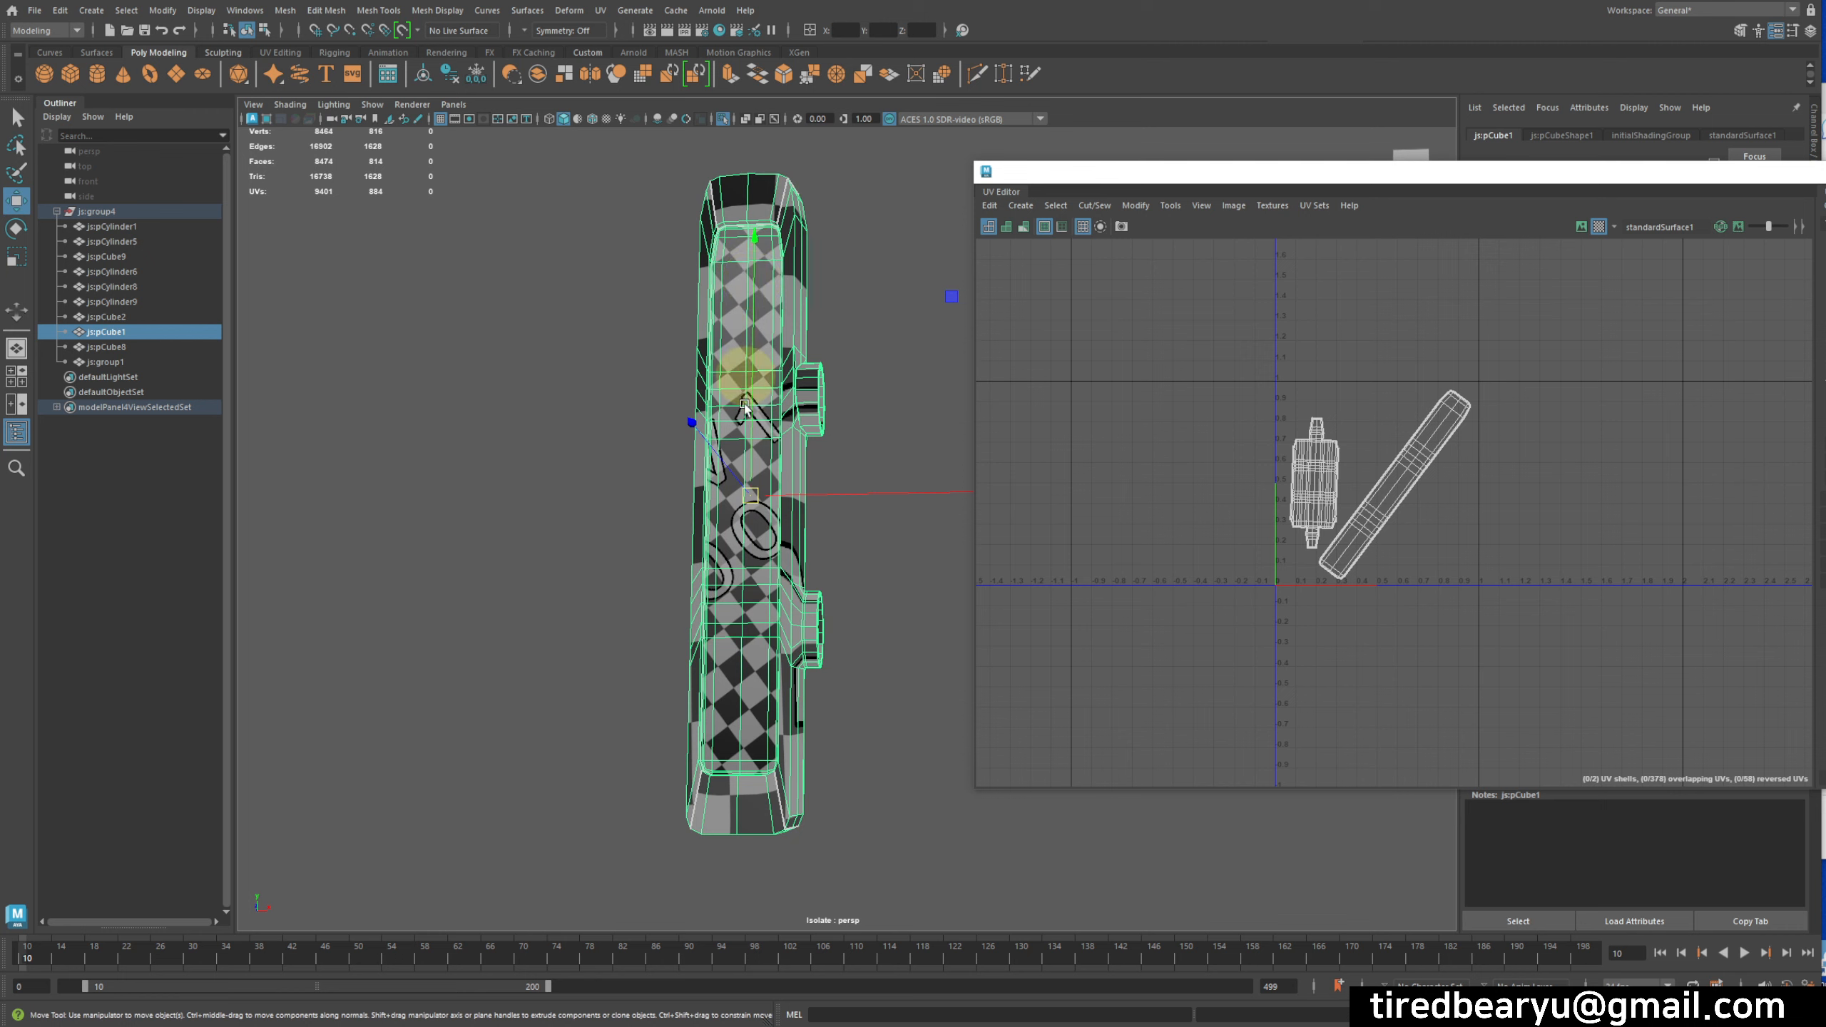
middle_click_drag(749, 266, 739, 319, "alt")
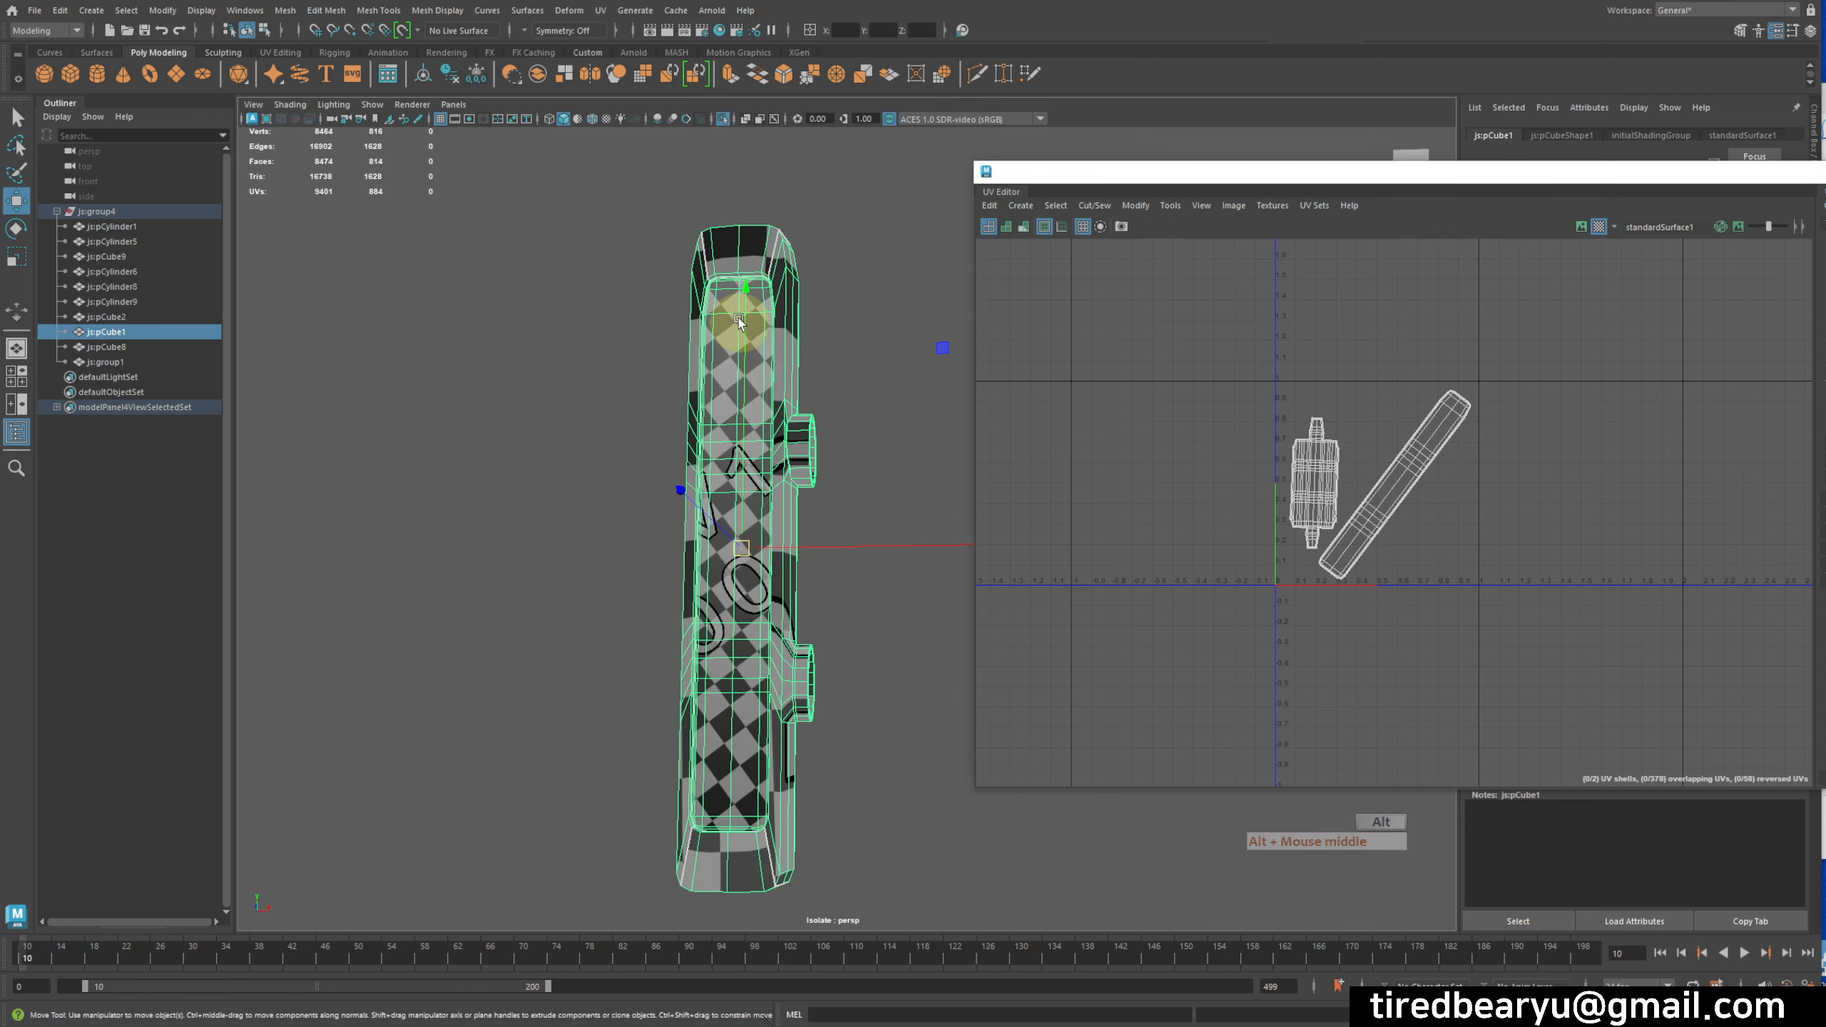
- Examine the checker pattern around the column's top end and its bevelled corners
mouse_move(779, 368)
right_mouse_down("alt")
mouse_move(774, 408)
mouse_move(767, 348)
right_mouse_up("alt")
middle_click_drag(738, 286, 782, 420, "alt")
right_click_drag(782, 420, 897, 439, "alt")
left_click_drag(785, 468, 684, 396, "alt")
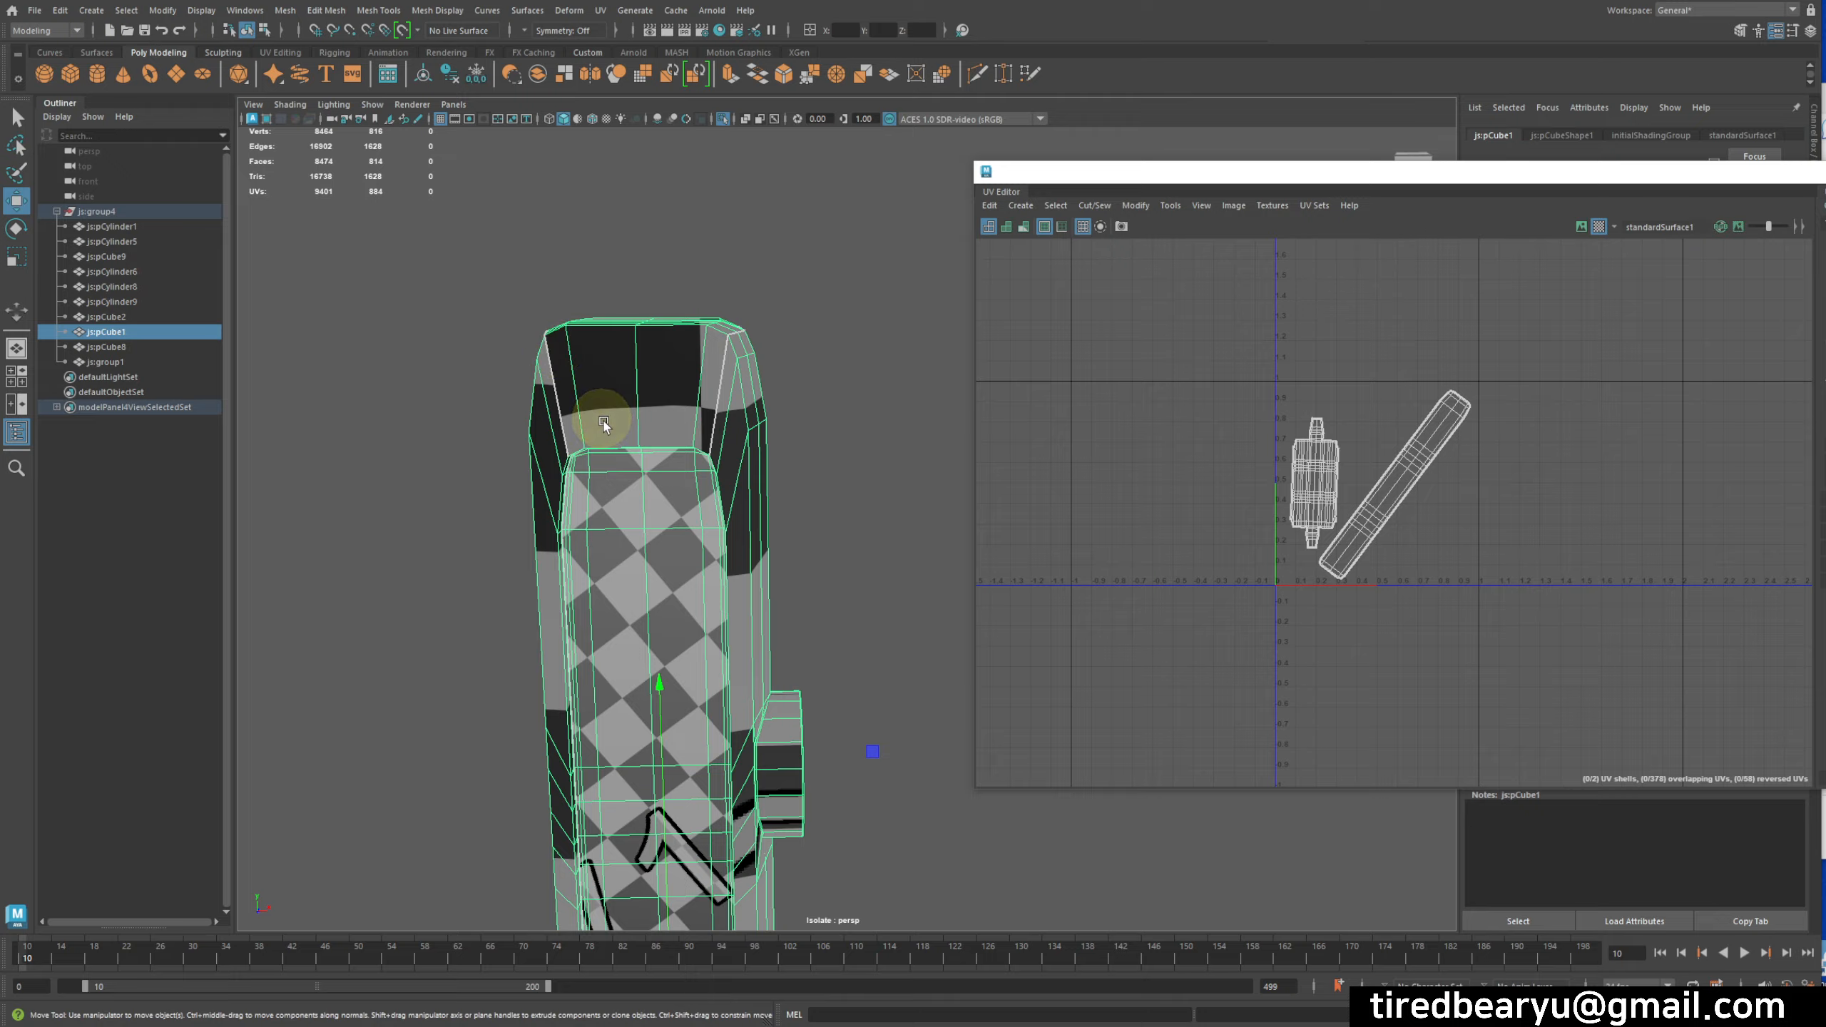
middle_click_drag(657, 471, 716, 393, "alt")
left_click_drag(716, 392, 638, 424, "alt")
middle_click_drag(637, 424, 711, 417, "alt")
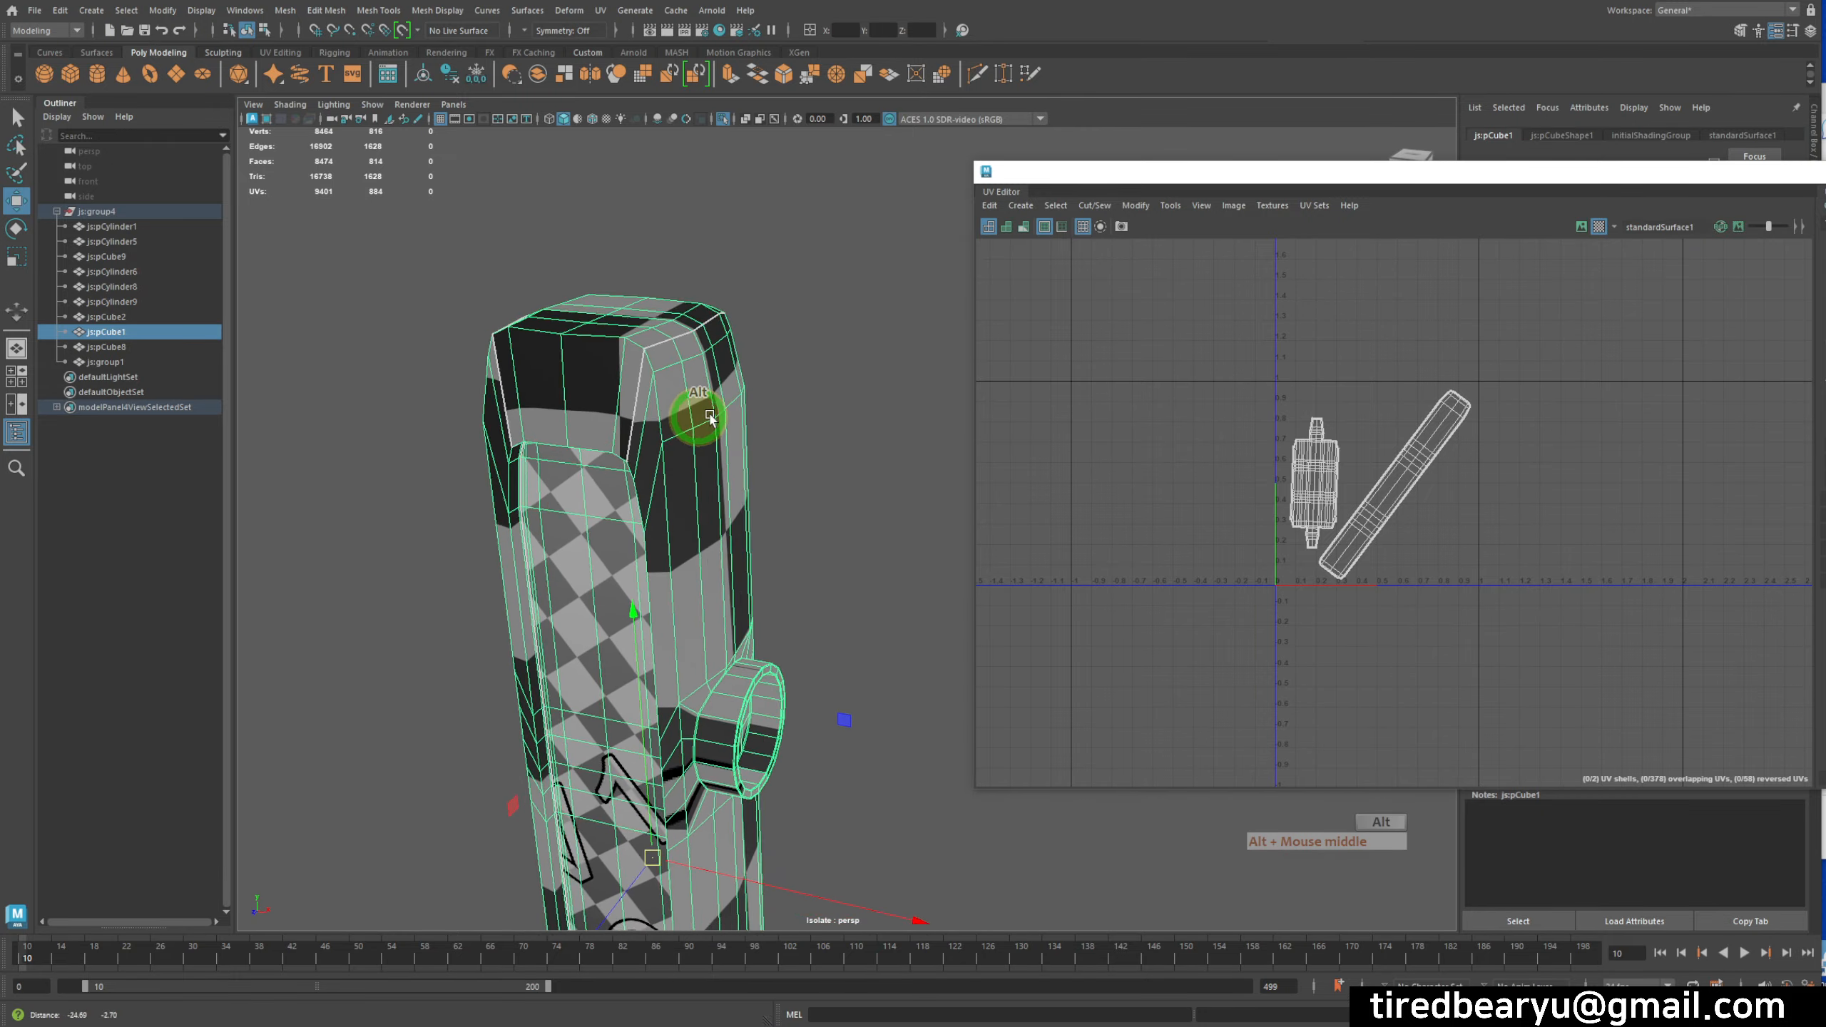
left_click_drag(711, 417, 735, 464, "alt")
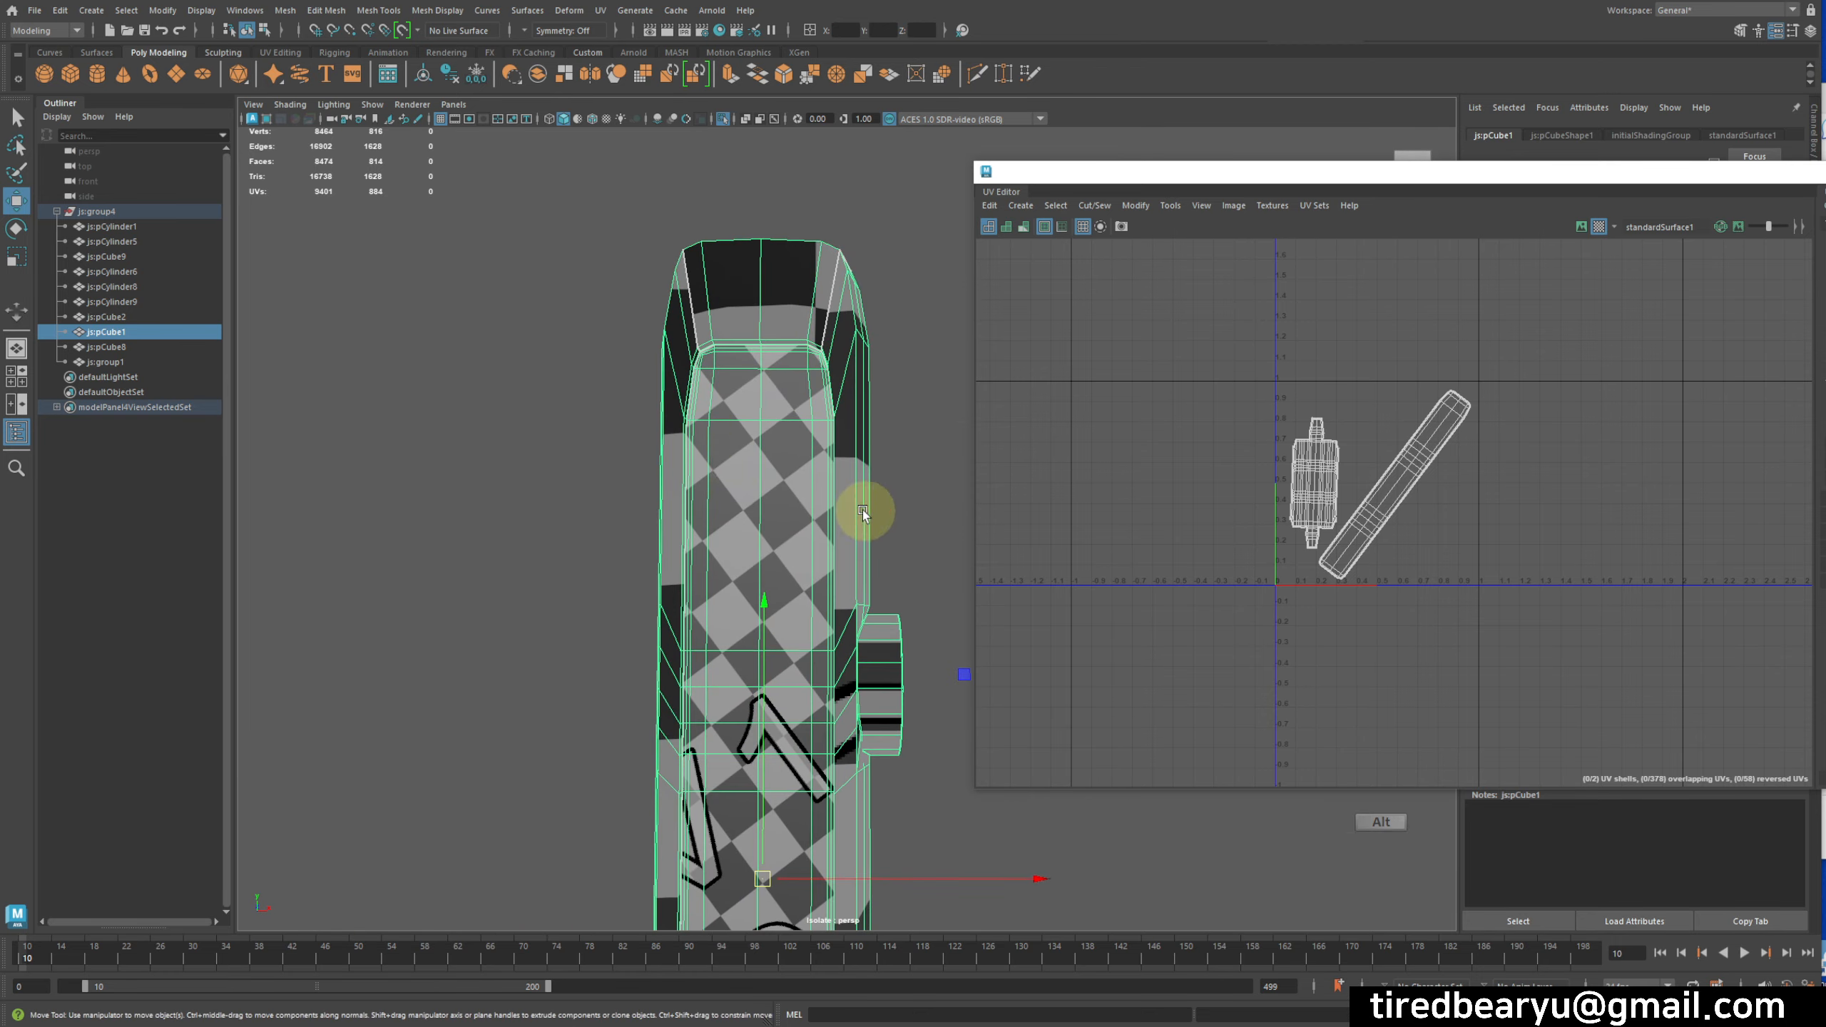
- Examine the checker pattern from the column's side down to its closed bottom end
left_click_drag(862, 511, 639, 414, "alt")
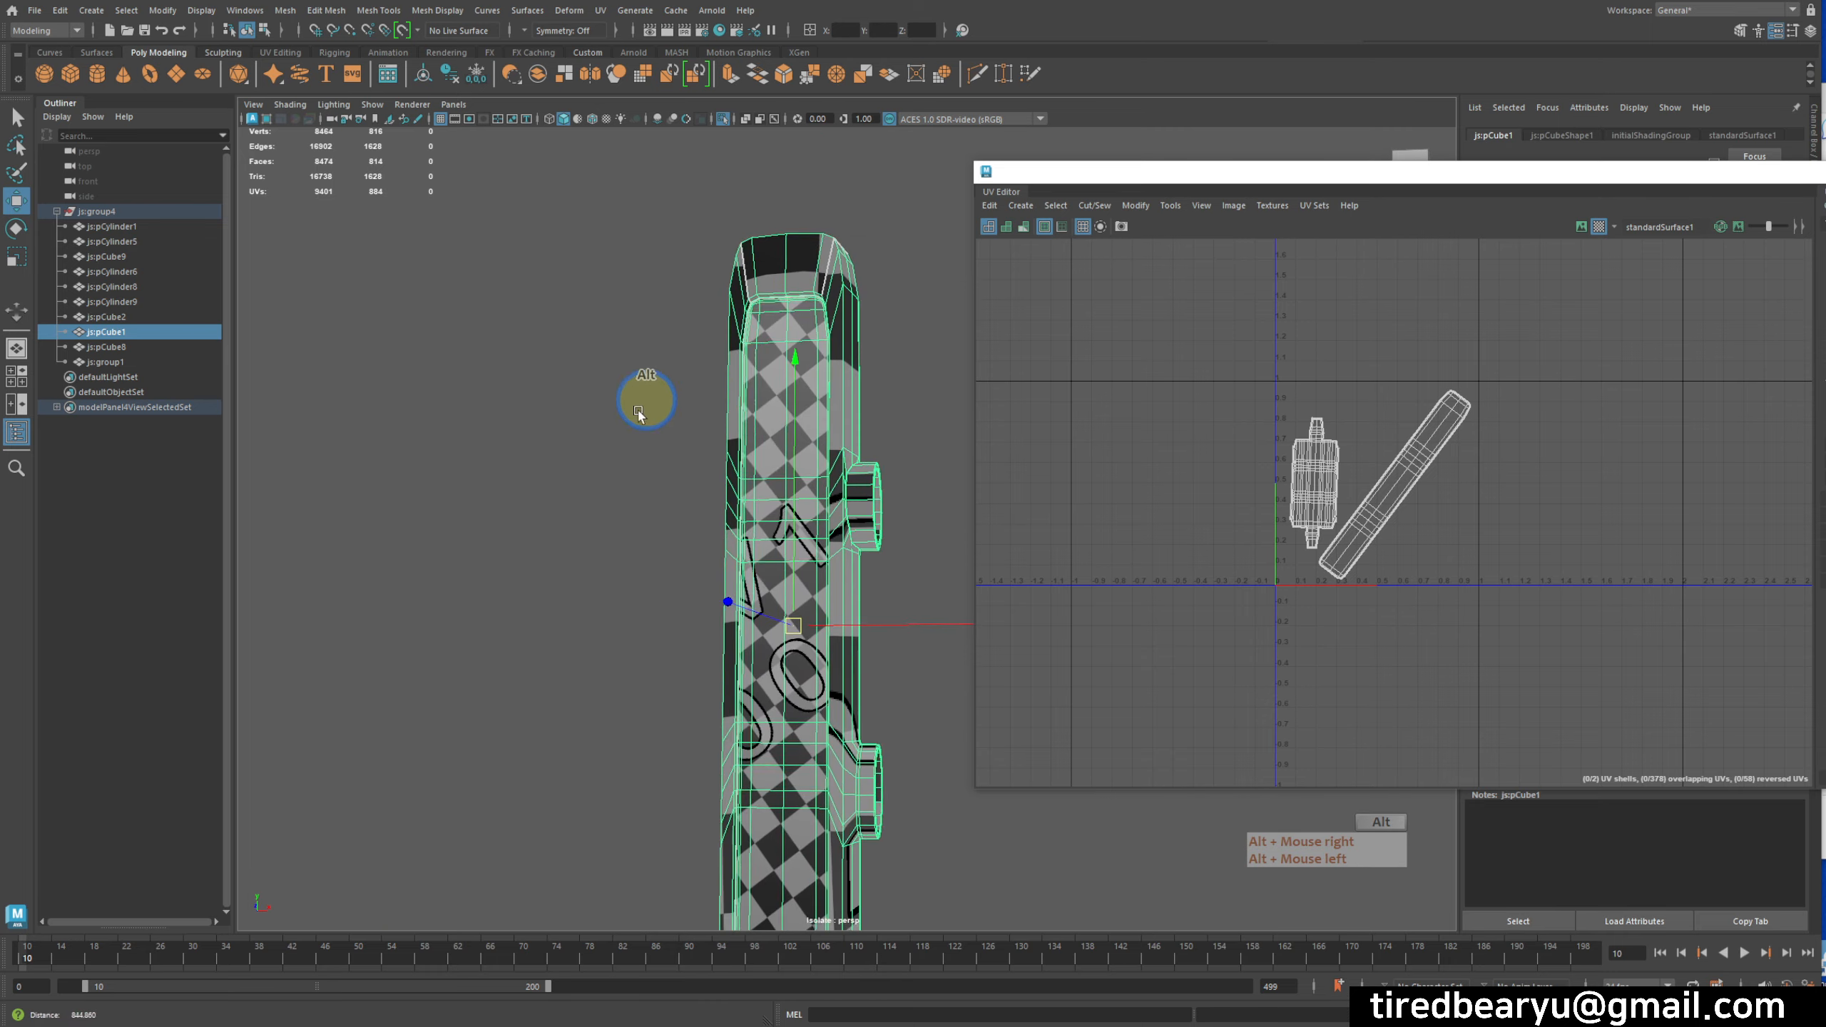
middle_click_drag(741, 489, 736, 378, "alt")
middle_click_drag(869, 669, 858, 544, "alt")
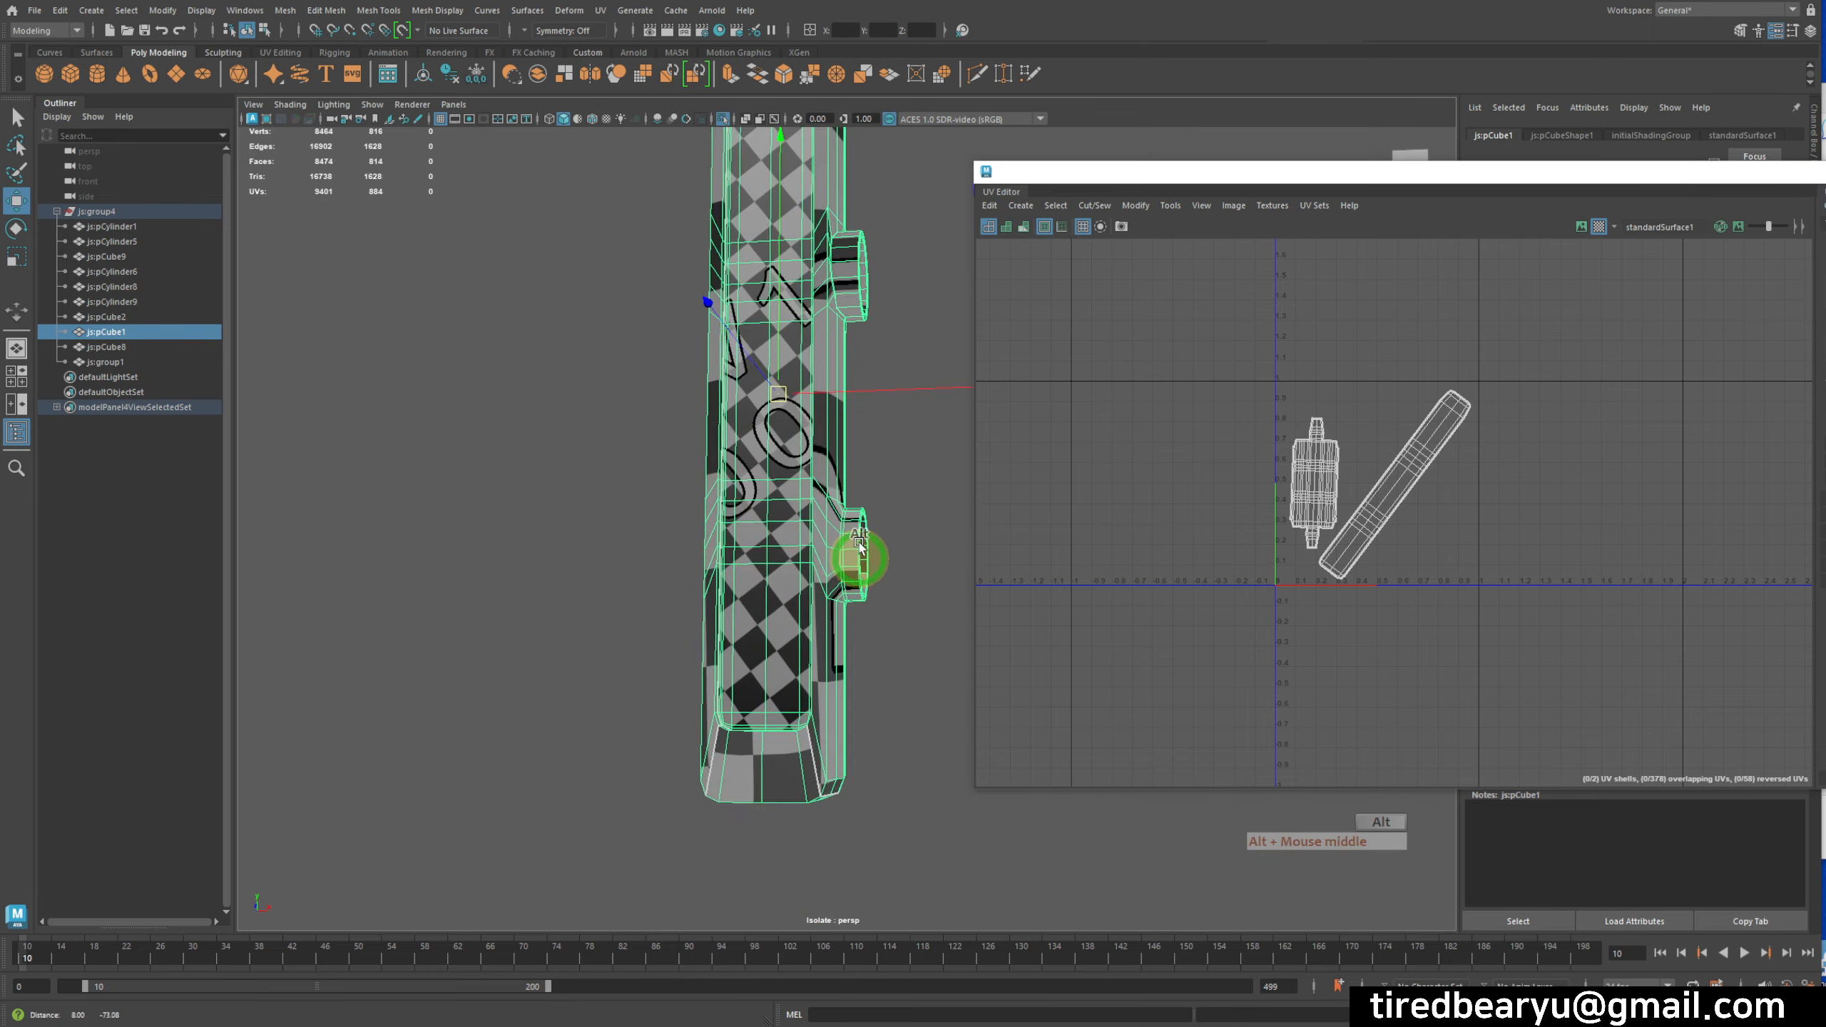
left_click_drag(860, 547, 799, 550, "alt")
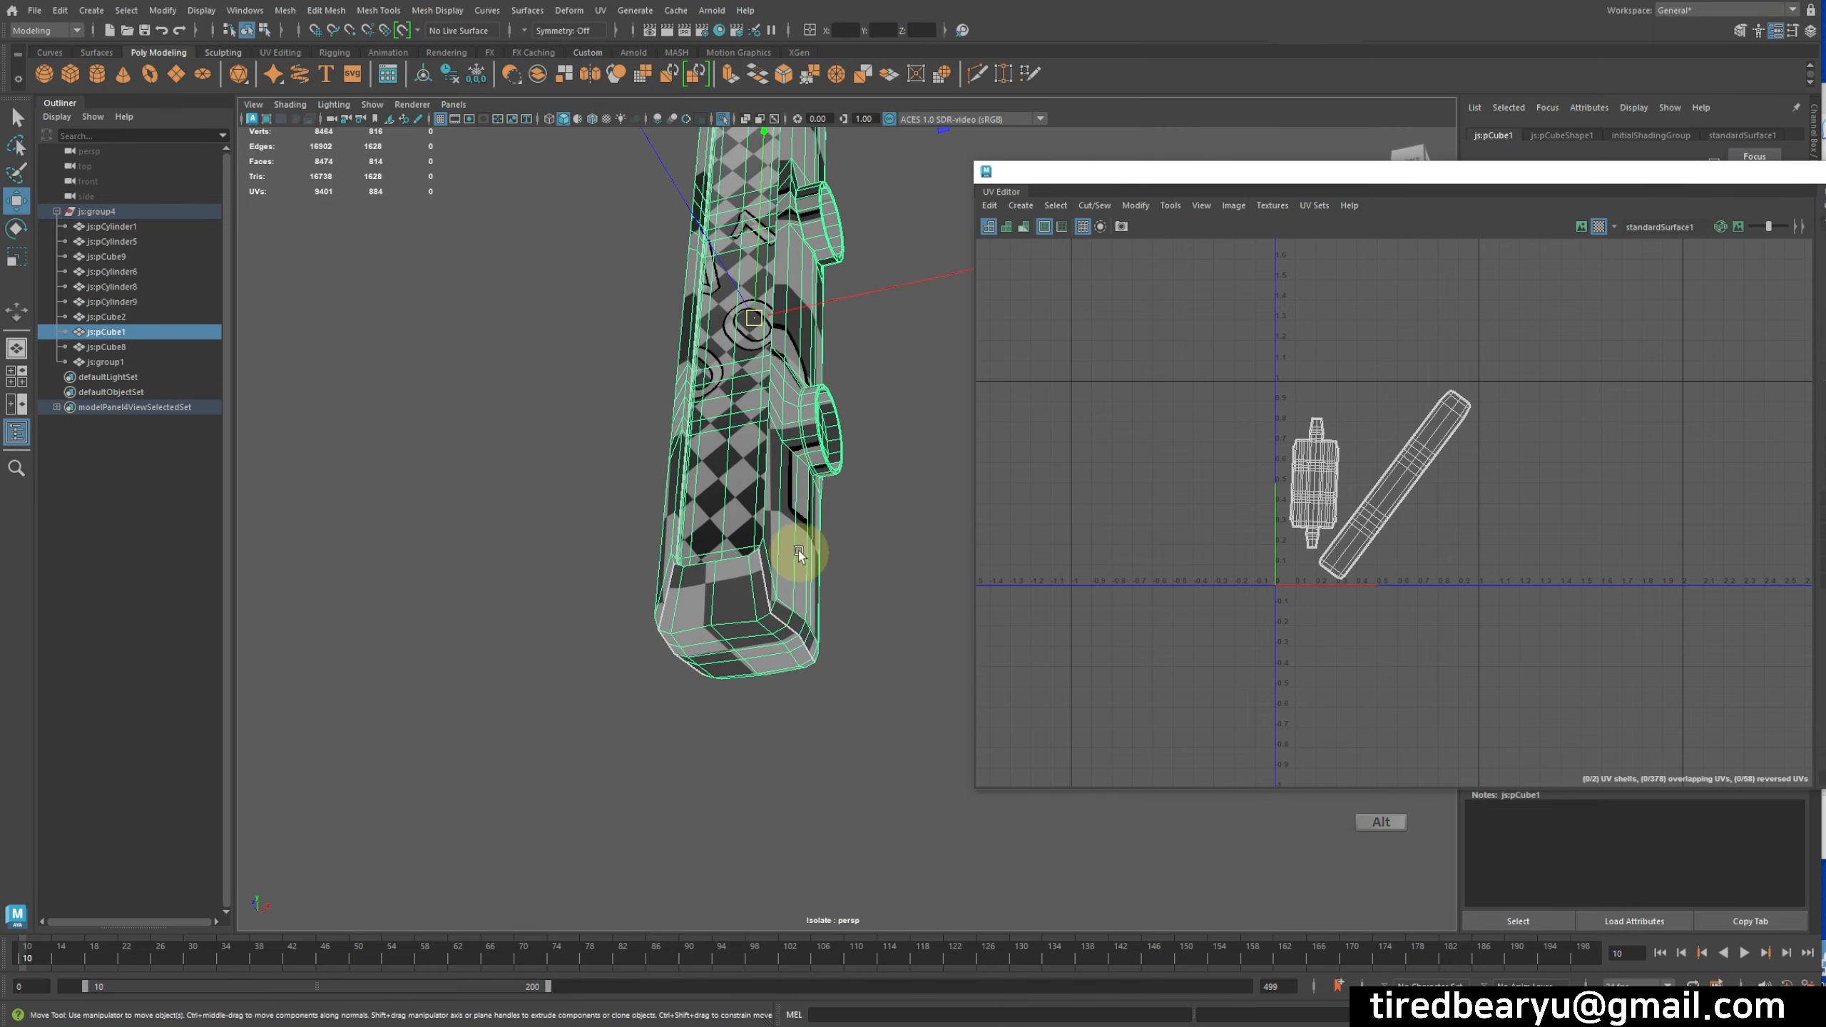
middle_click_drag(799, 551, 773, 606, "alt")
left_click_drag(770, 636, 715, 646, "alt")
left_click_drag(769, 512, 747, 453, "alt")
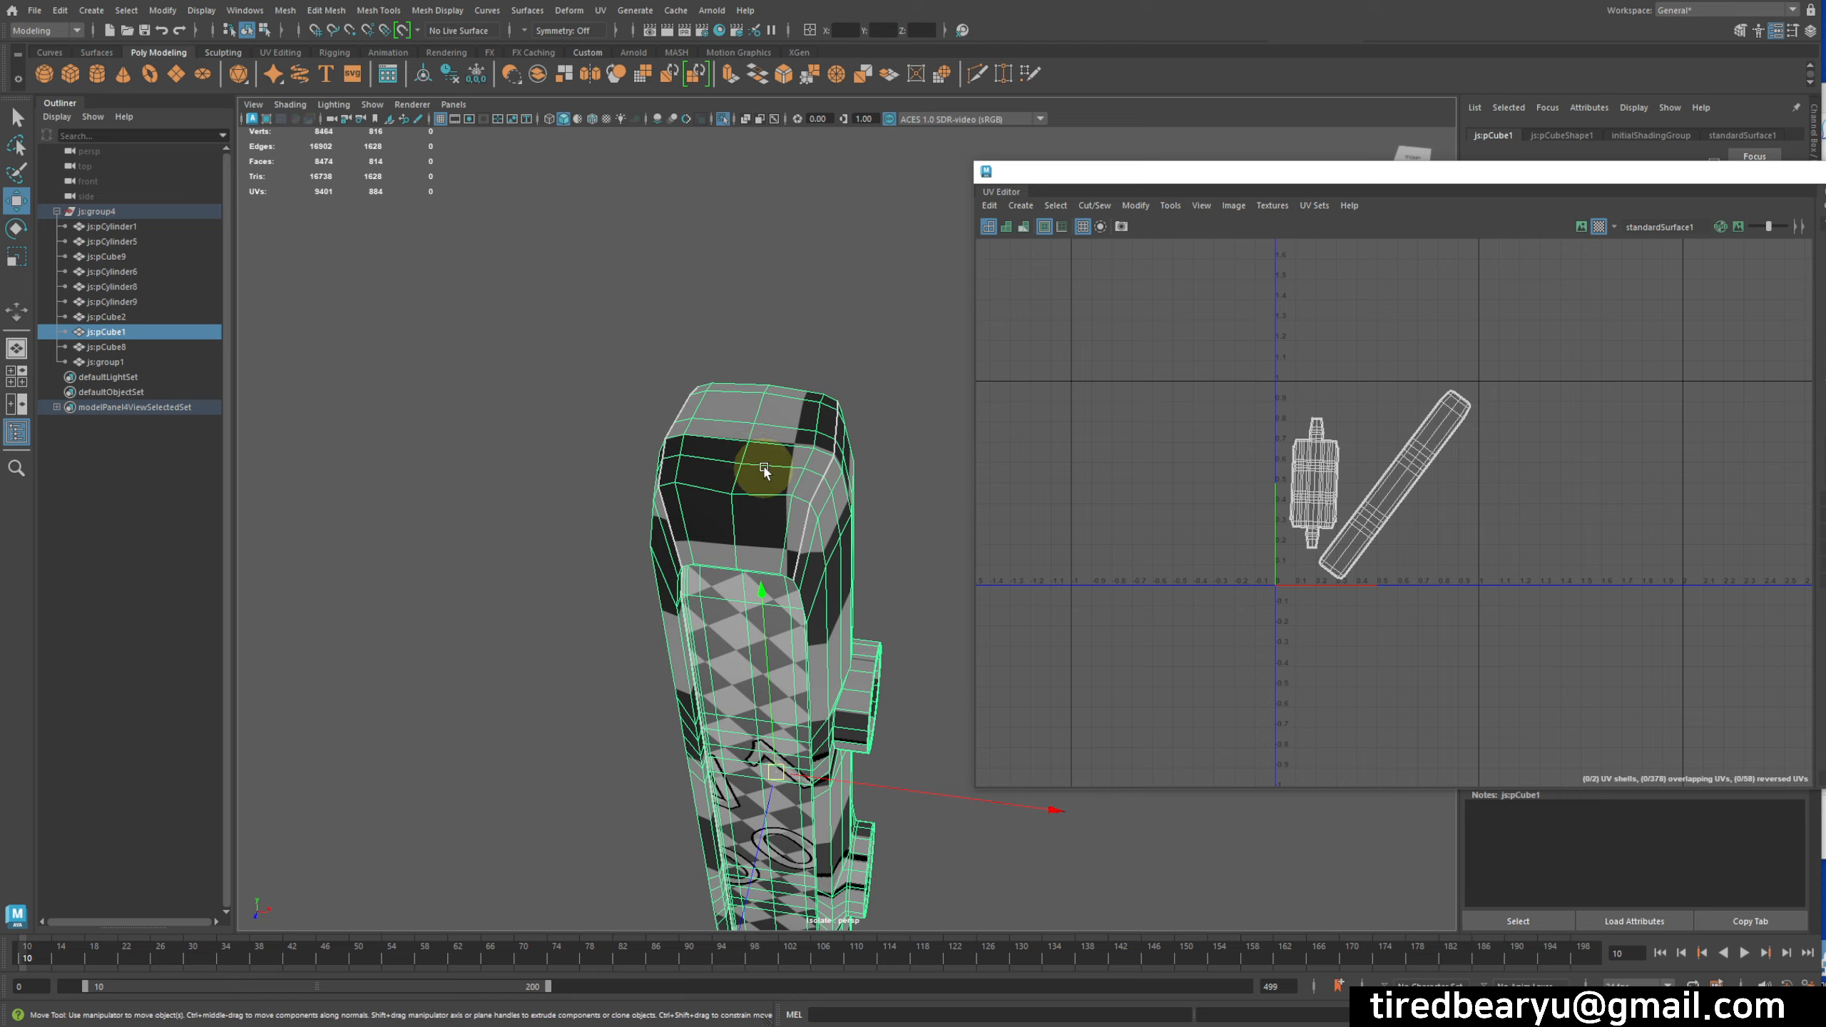
- Show the surrounding parts to check what covers the column's ends, and isolate the column again
left_click_drag(764, 469, 766, 408, "alt")
middle_click_drag(766, 408, 688, 639, "alt")
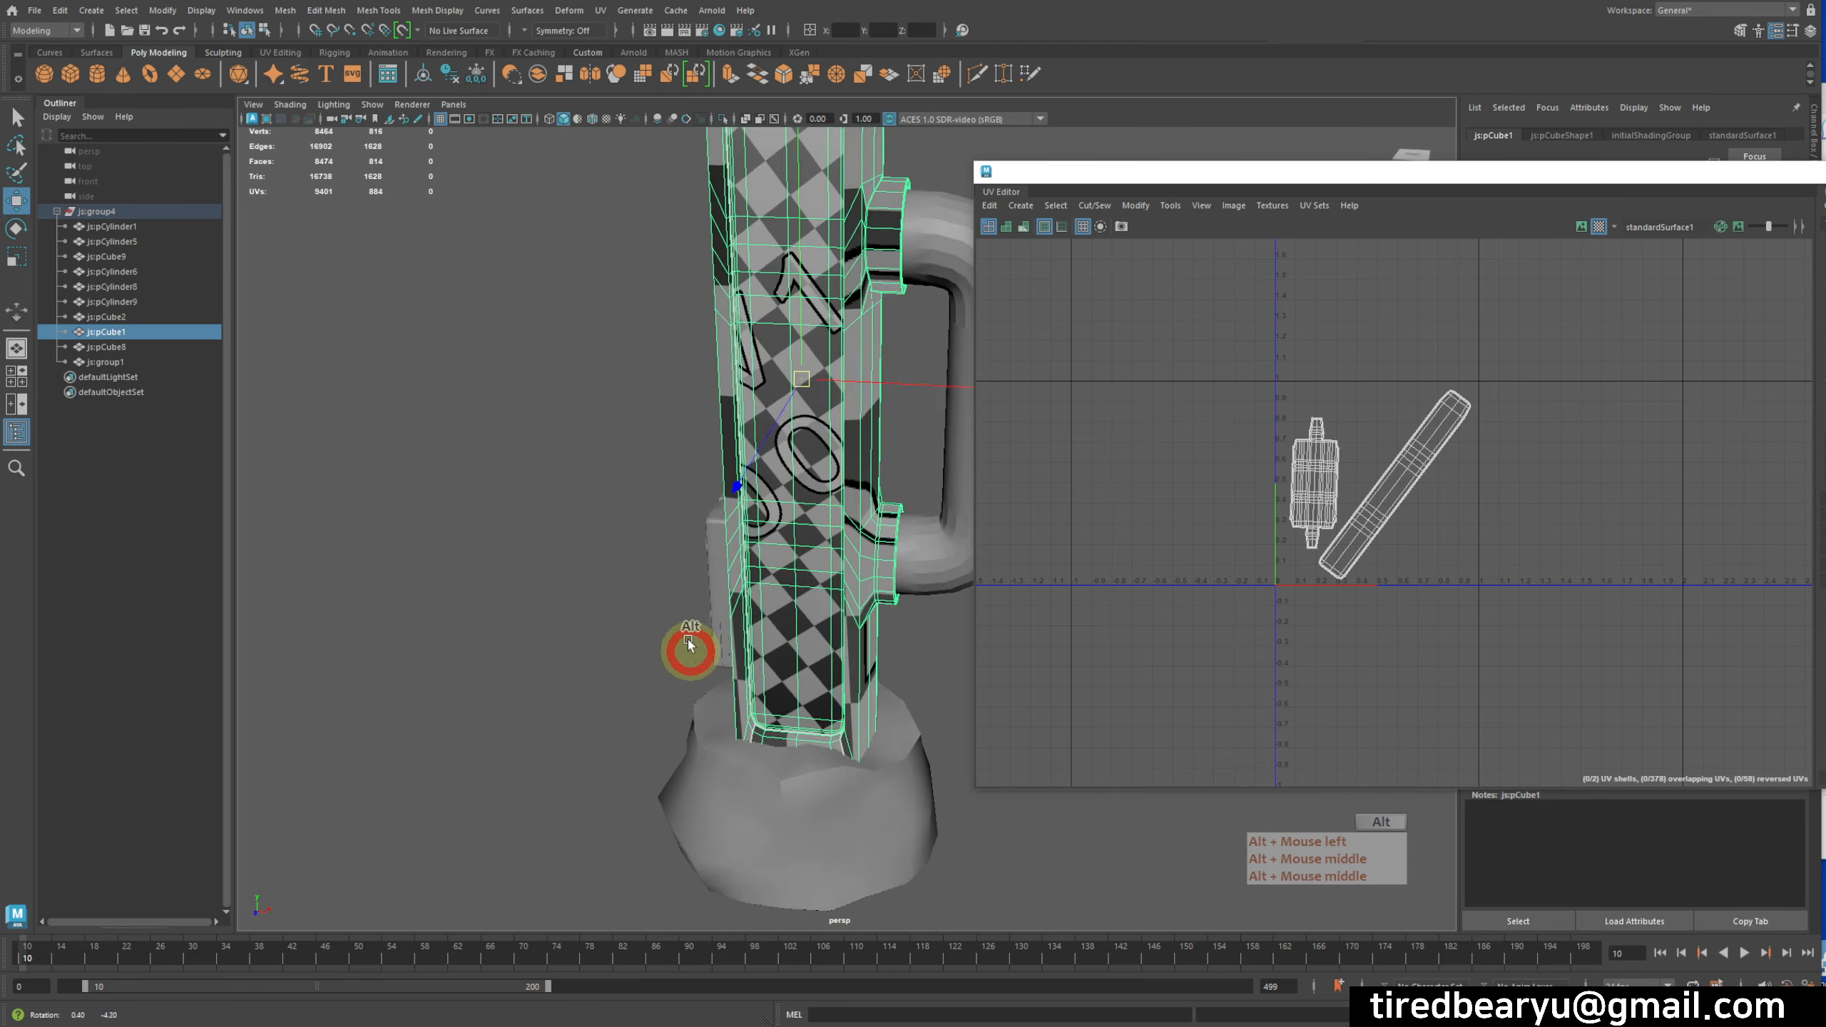
left_click_drag(687, 639, 719, 615, "alt")
key("ctrl+1")
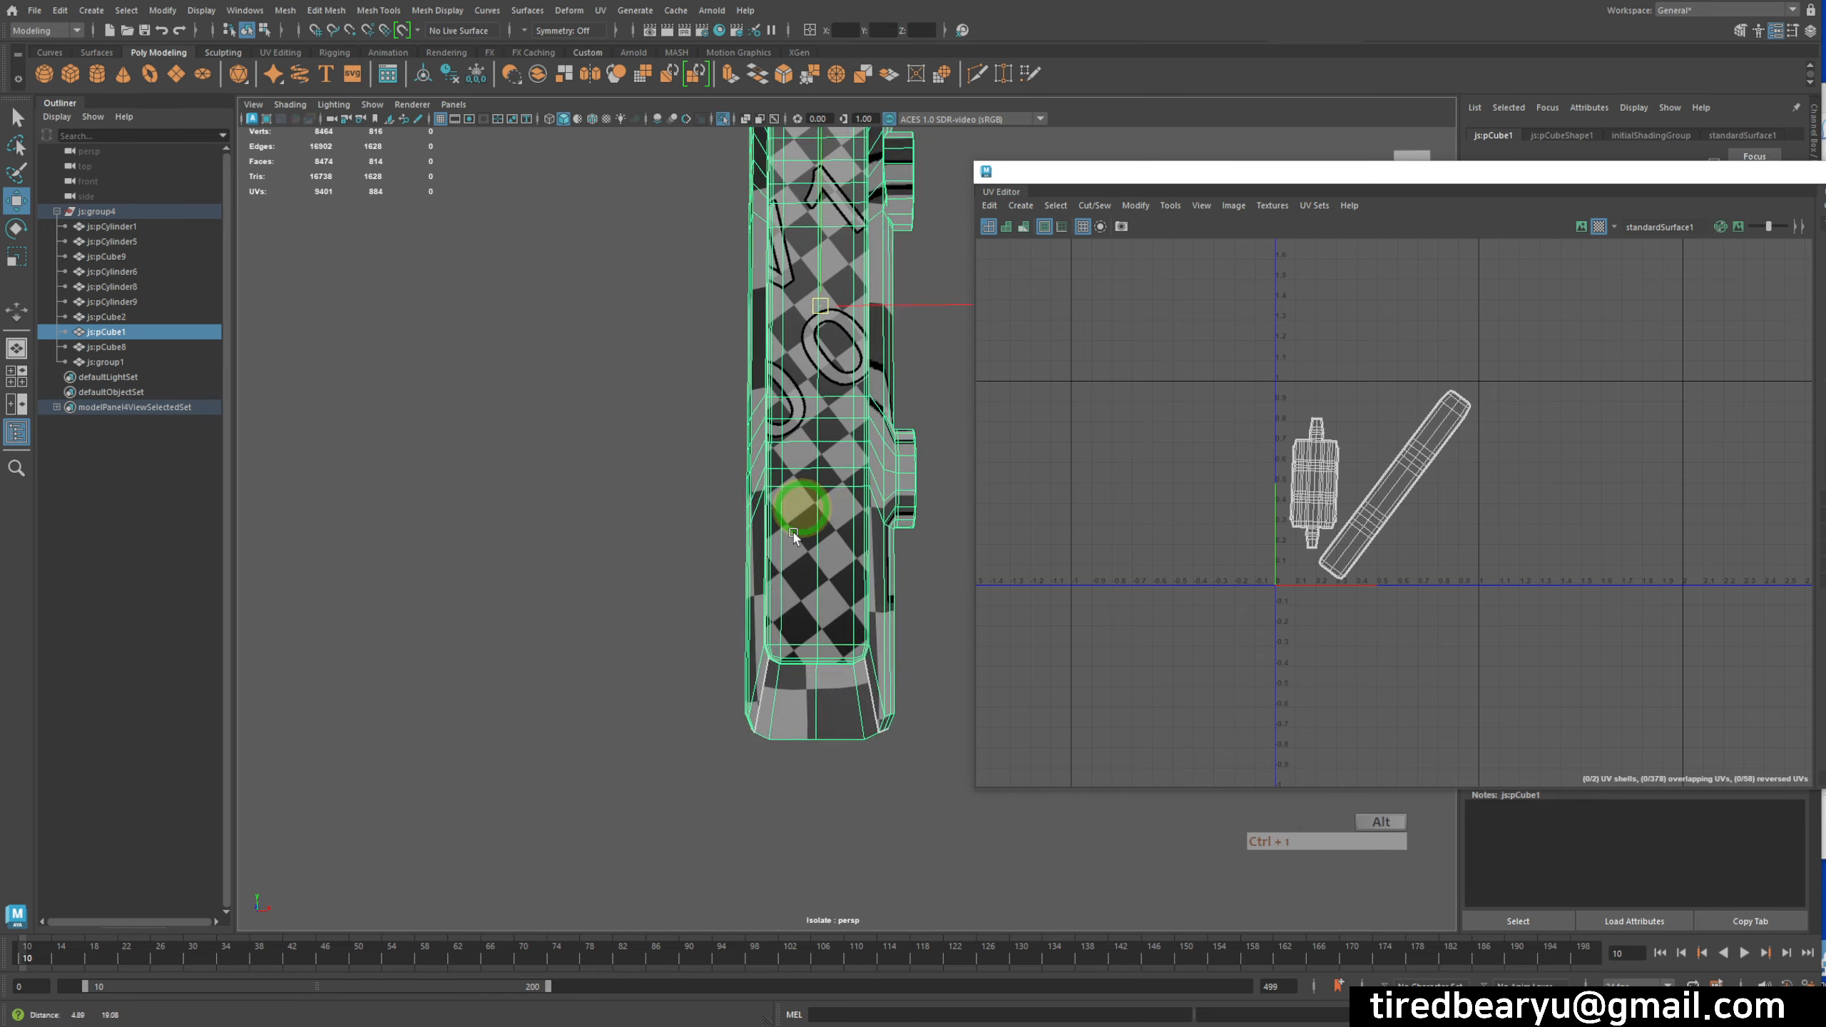
right_click_drag(794, 510, 774, 640, "alt")
left_click_drag(774, 640, 748, 487, "alt")
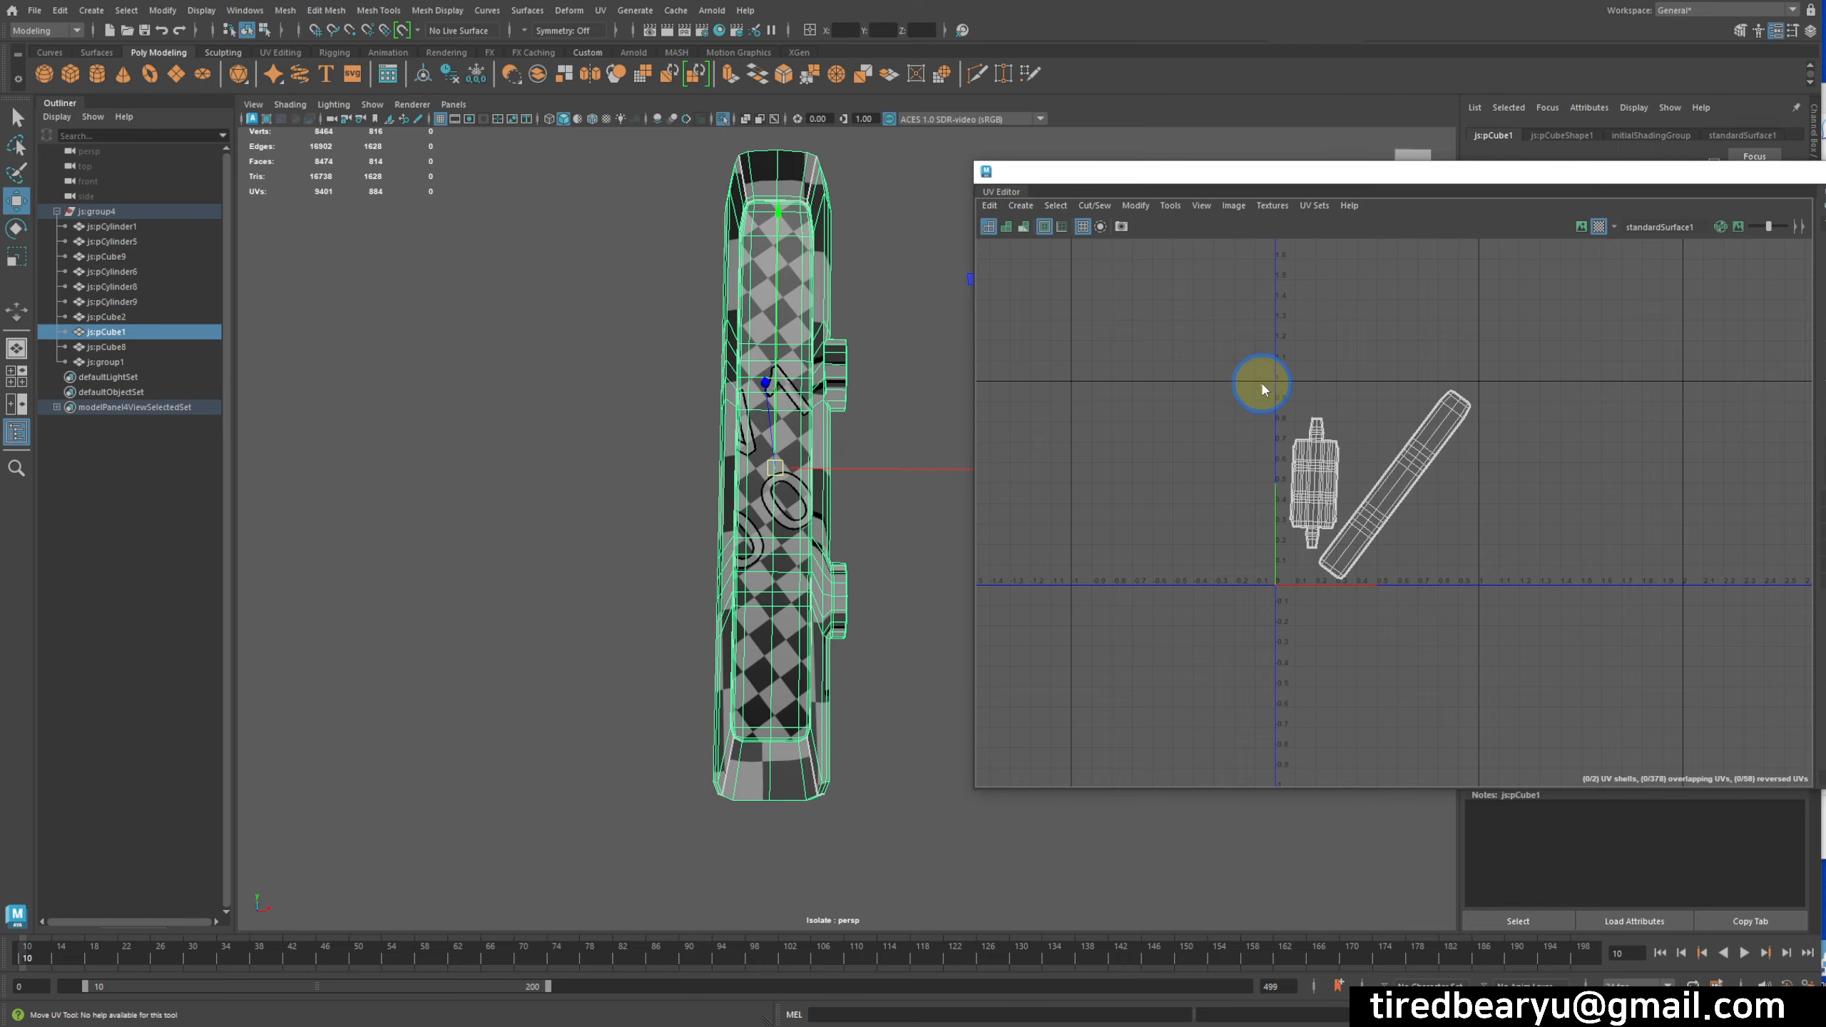
- Select the column body's UV shell and examine which faces it covers around the front panel
right_click_drag(1264, 388, 1248, 377)
left_click(1296, 490)
left_click_drag(855, 408, 713, 396, "alt")
right_click_drag(713, 396, 715, 495, "alt")
left_click_drag(714, 495, 702, 388, "alt")
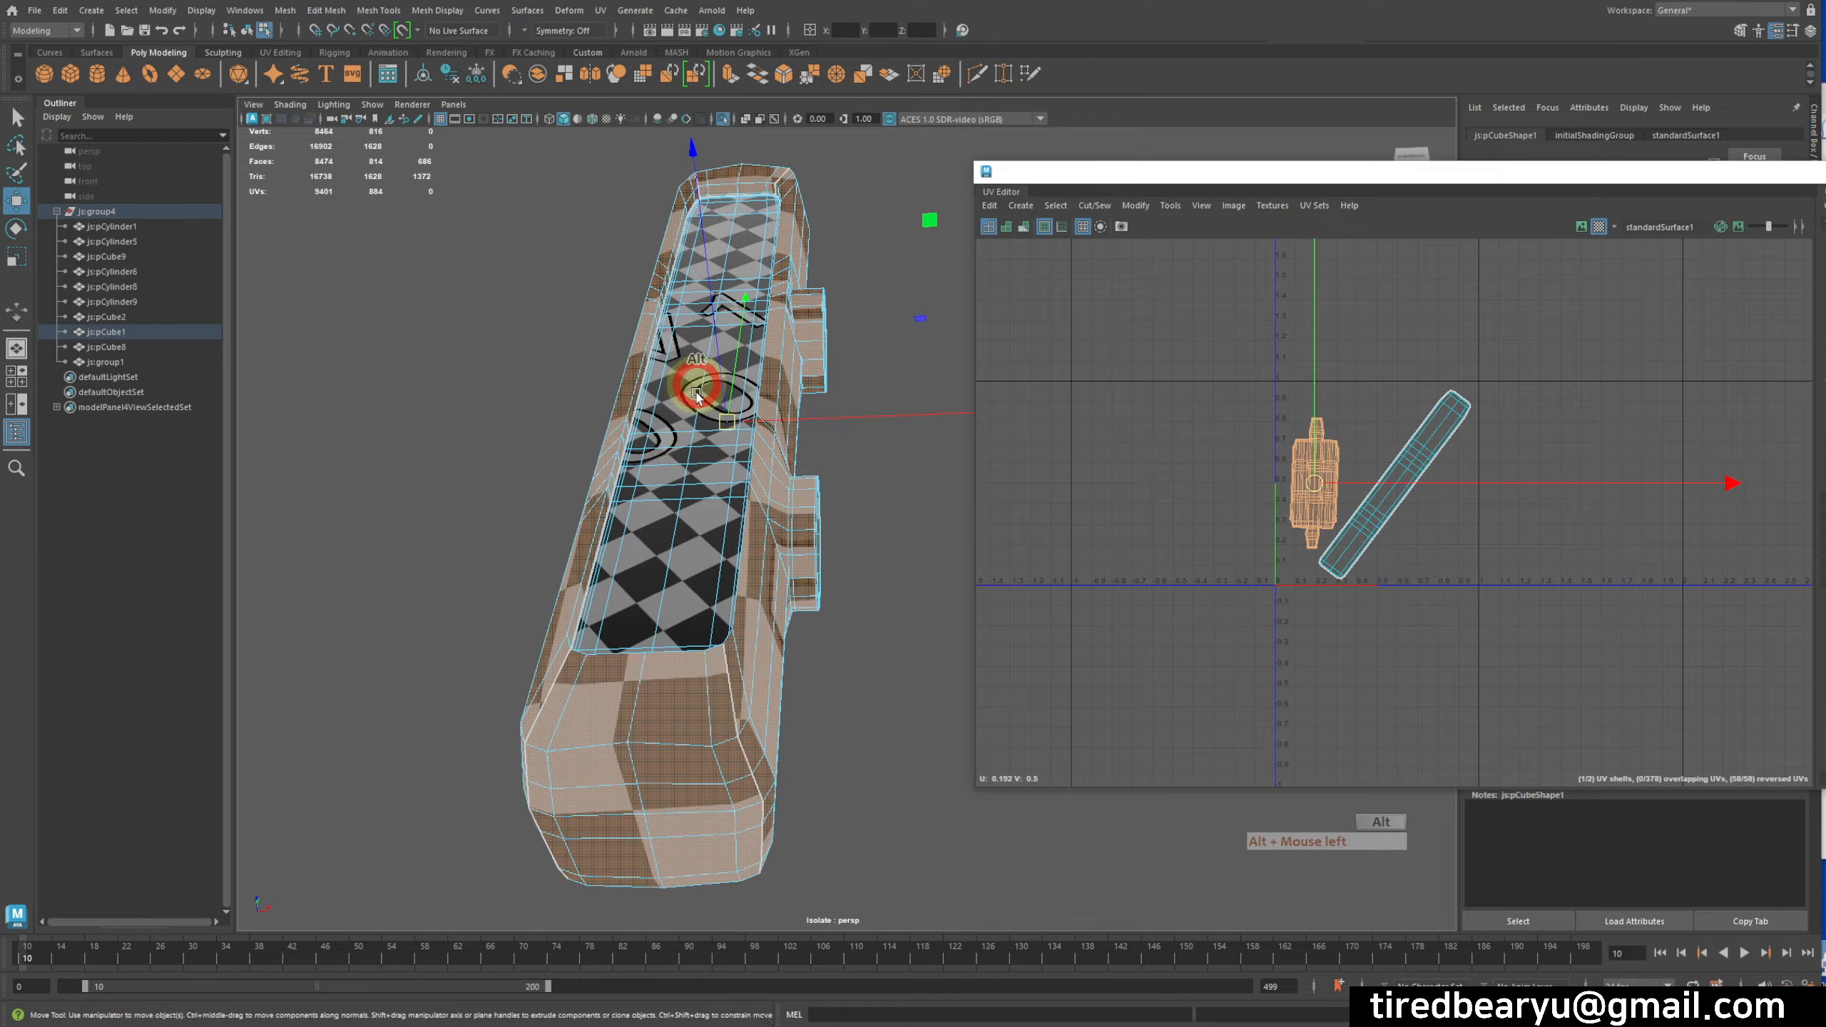
middle_click_drag(701, 388, 791, 403, "alt")
left_click_drag(811, 450, 636, 522, "alt")
right_click_drag(637, 523, 681, 544, "alt")
left_click_drag(682, 545, 708, 575, "alt")
middle_click_drag(710, 584, 722, 389, "alt")
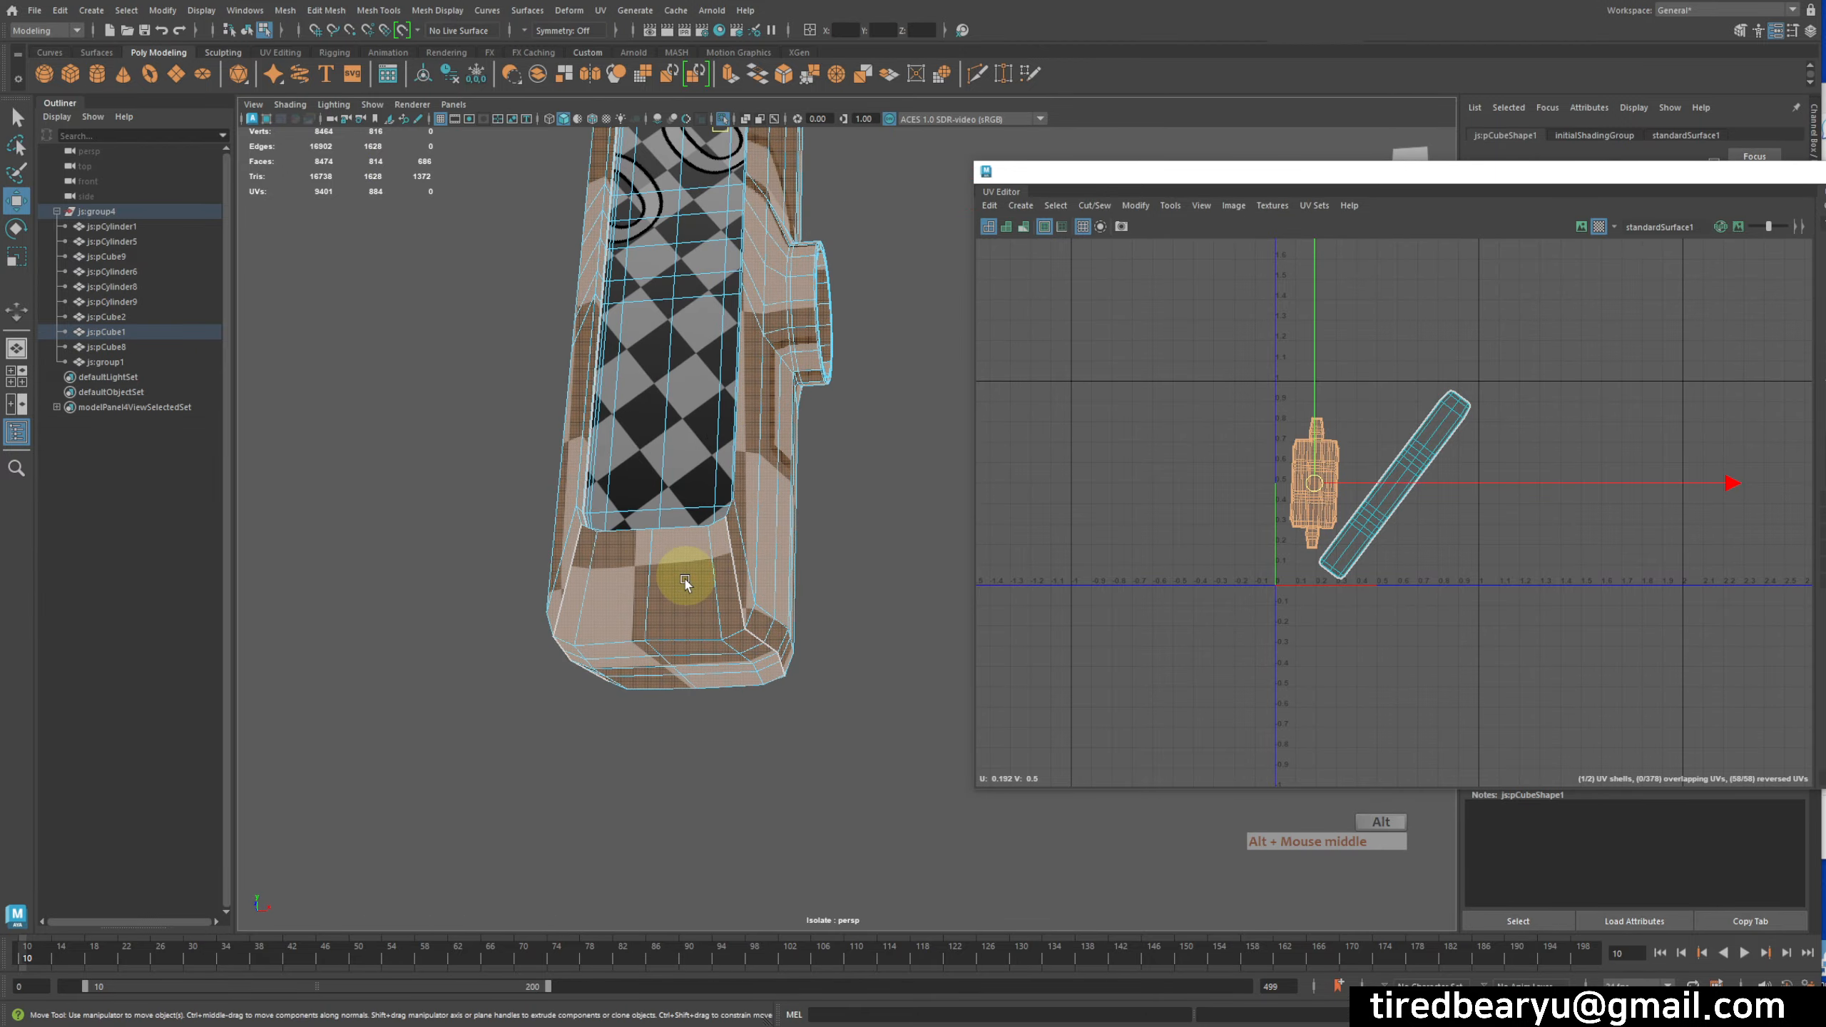
- Inspect the body shell's faces at the column's lower end and switch the column to face selection
left_click_drag(773, 527, 508, 607, "alt")
right_click_drag(508, 608, 725, 559, "alt")
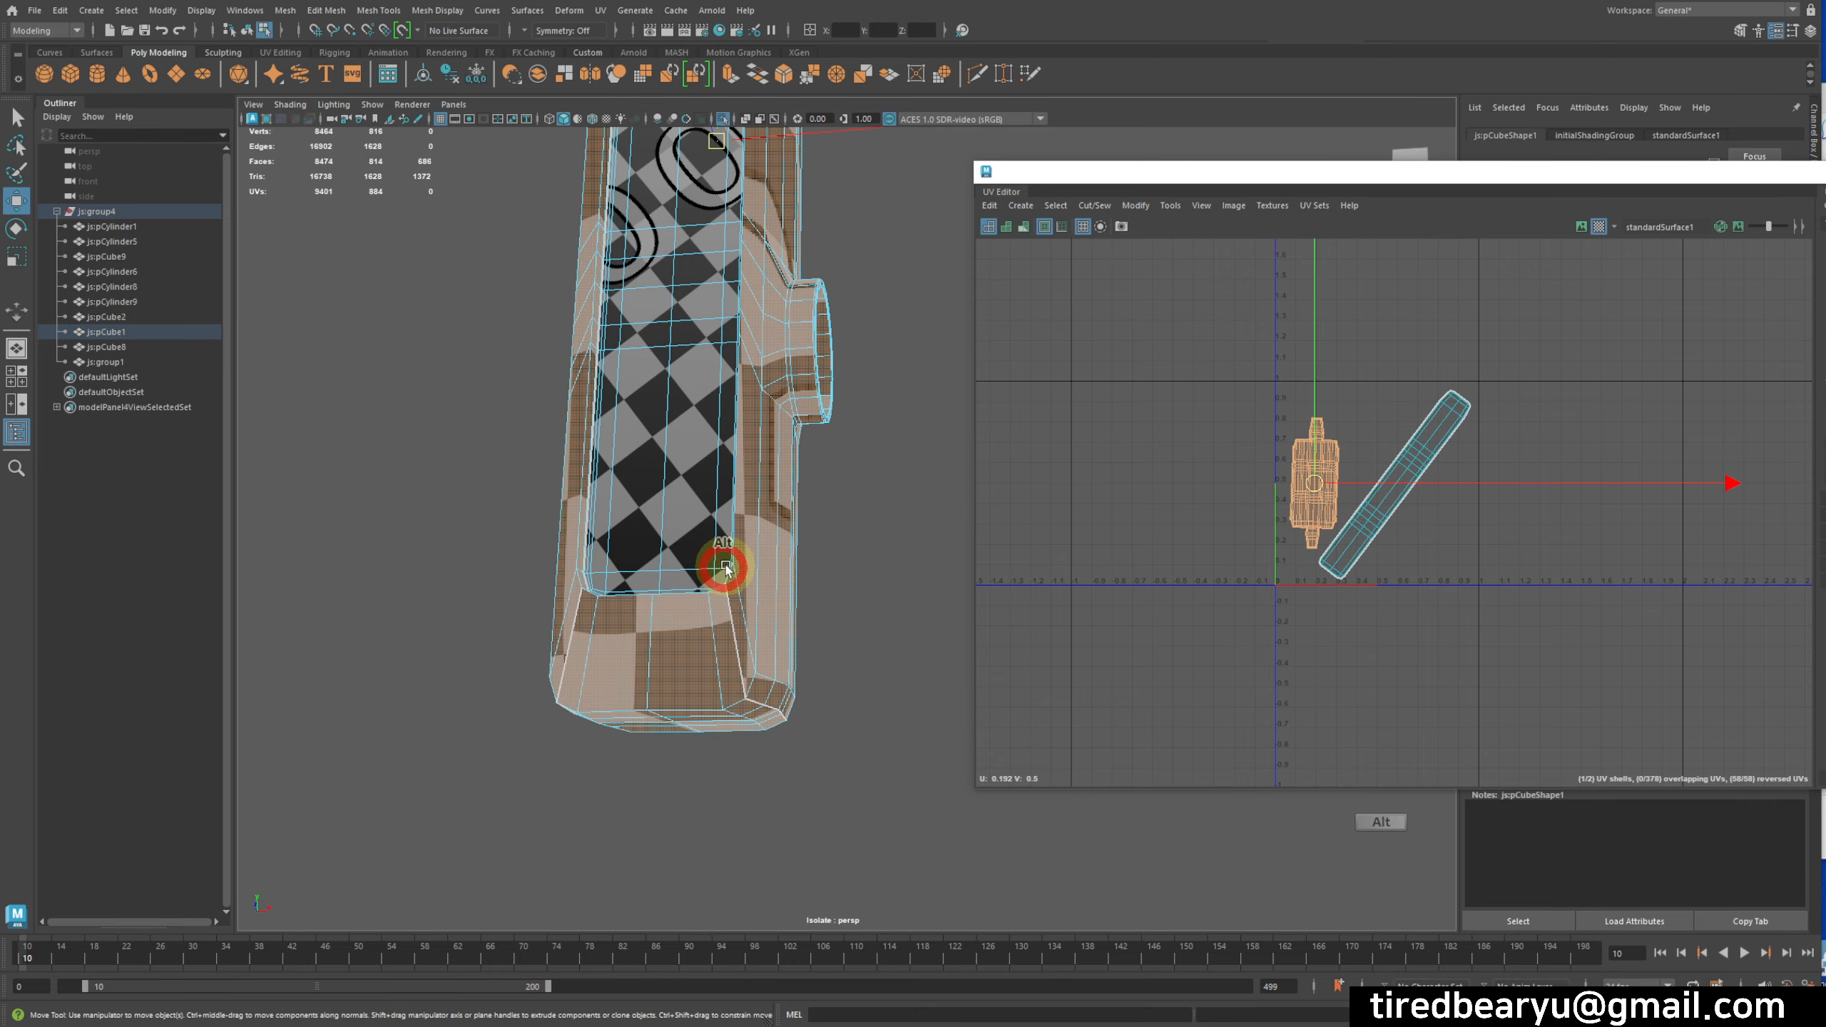
middle_click_drag(725, 560, 652, 571, "alt")
right_click_drag(652, 572, 719, 543, "alt")
left_click_drag(719, 543, 779, 545, "alt")
right_click_drag(779, 545, 762, 594)
left_click_drag(739, 603, 753, 592, "alt")
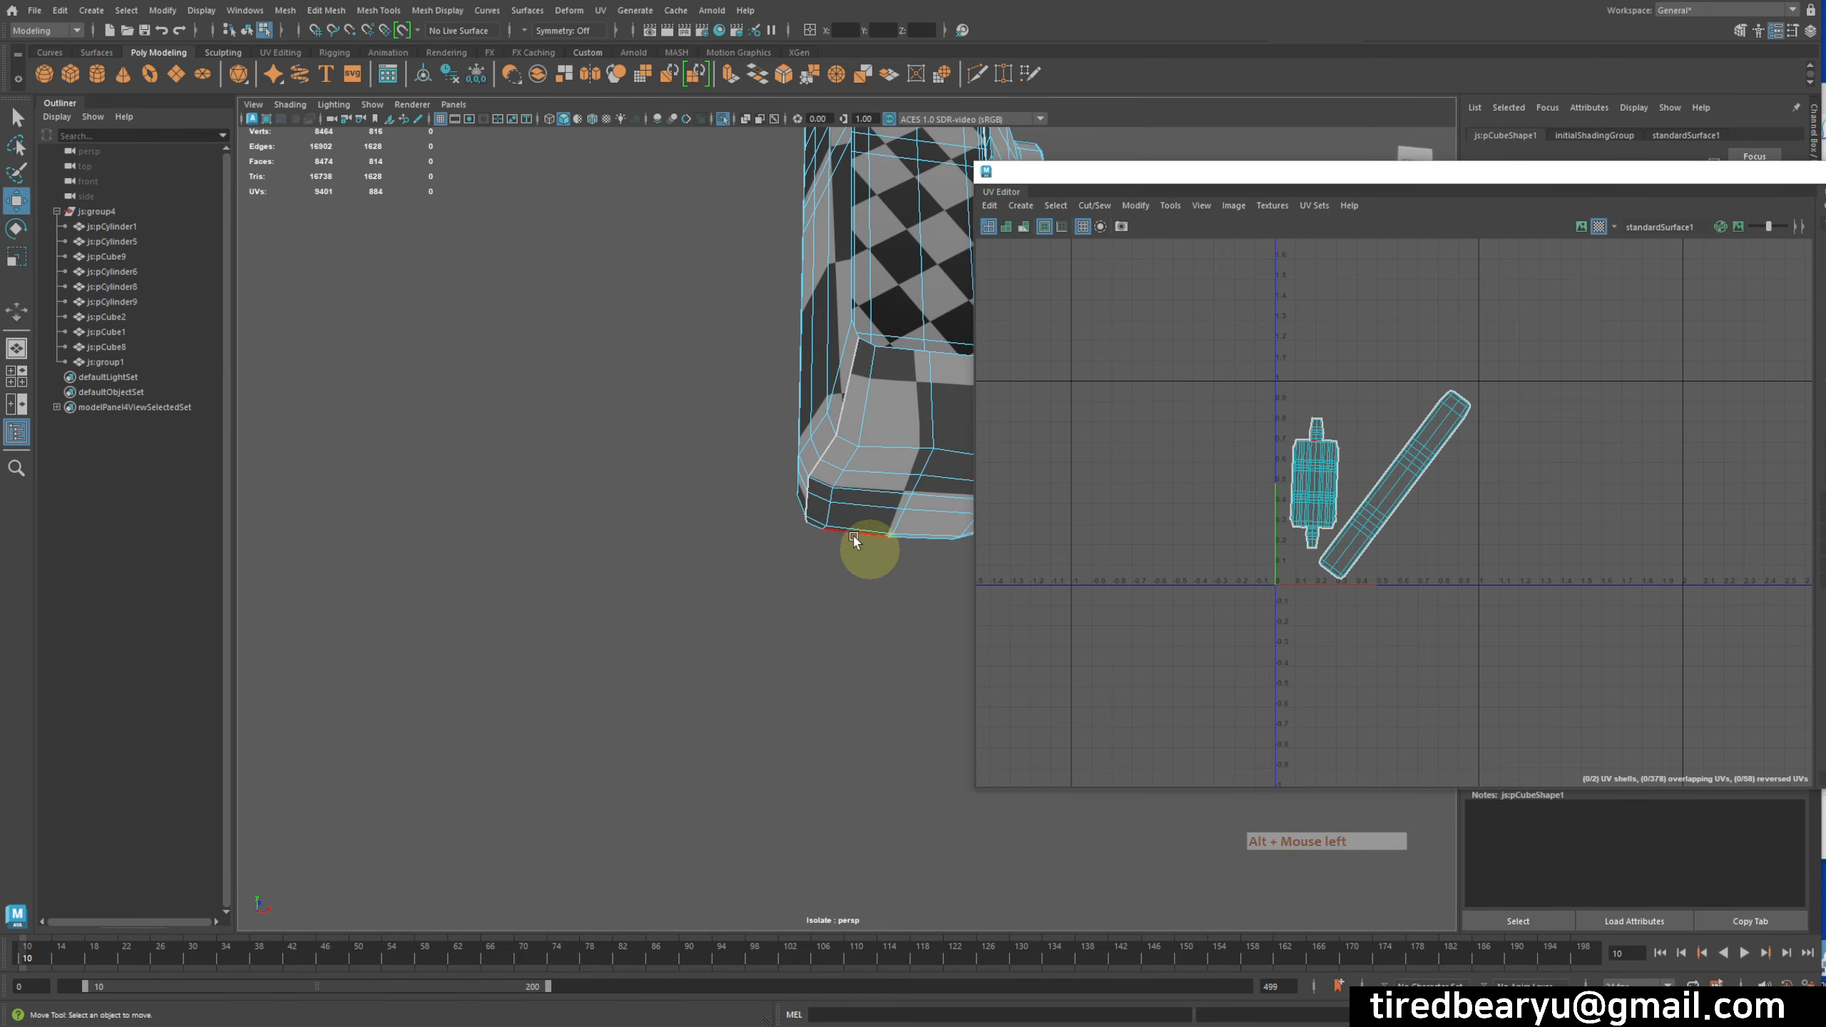
left_click_drag(854, 540, 659, 550, "alt")
middle_click_drag(660, 550, 731, 635, "alt")
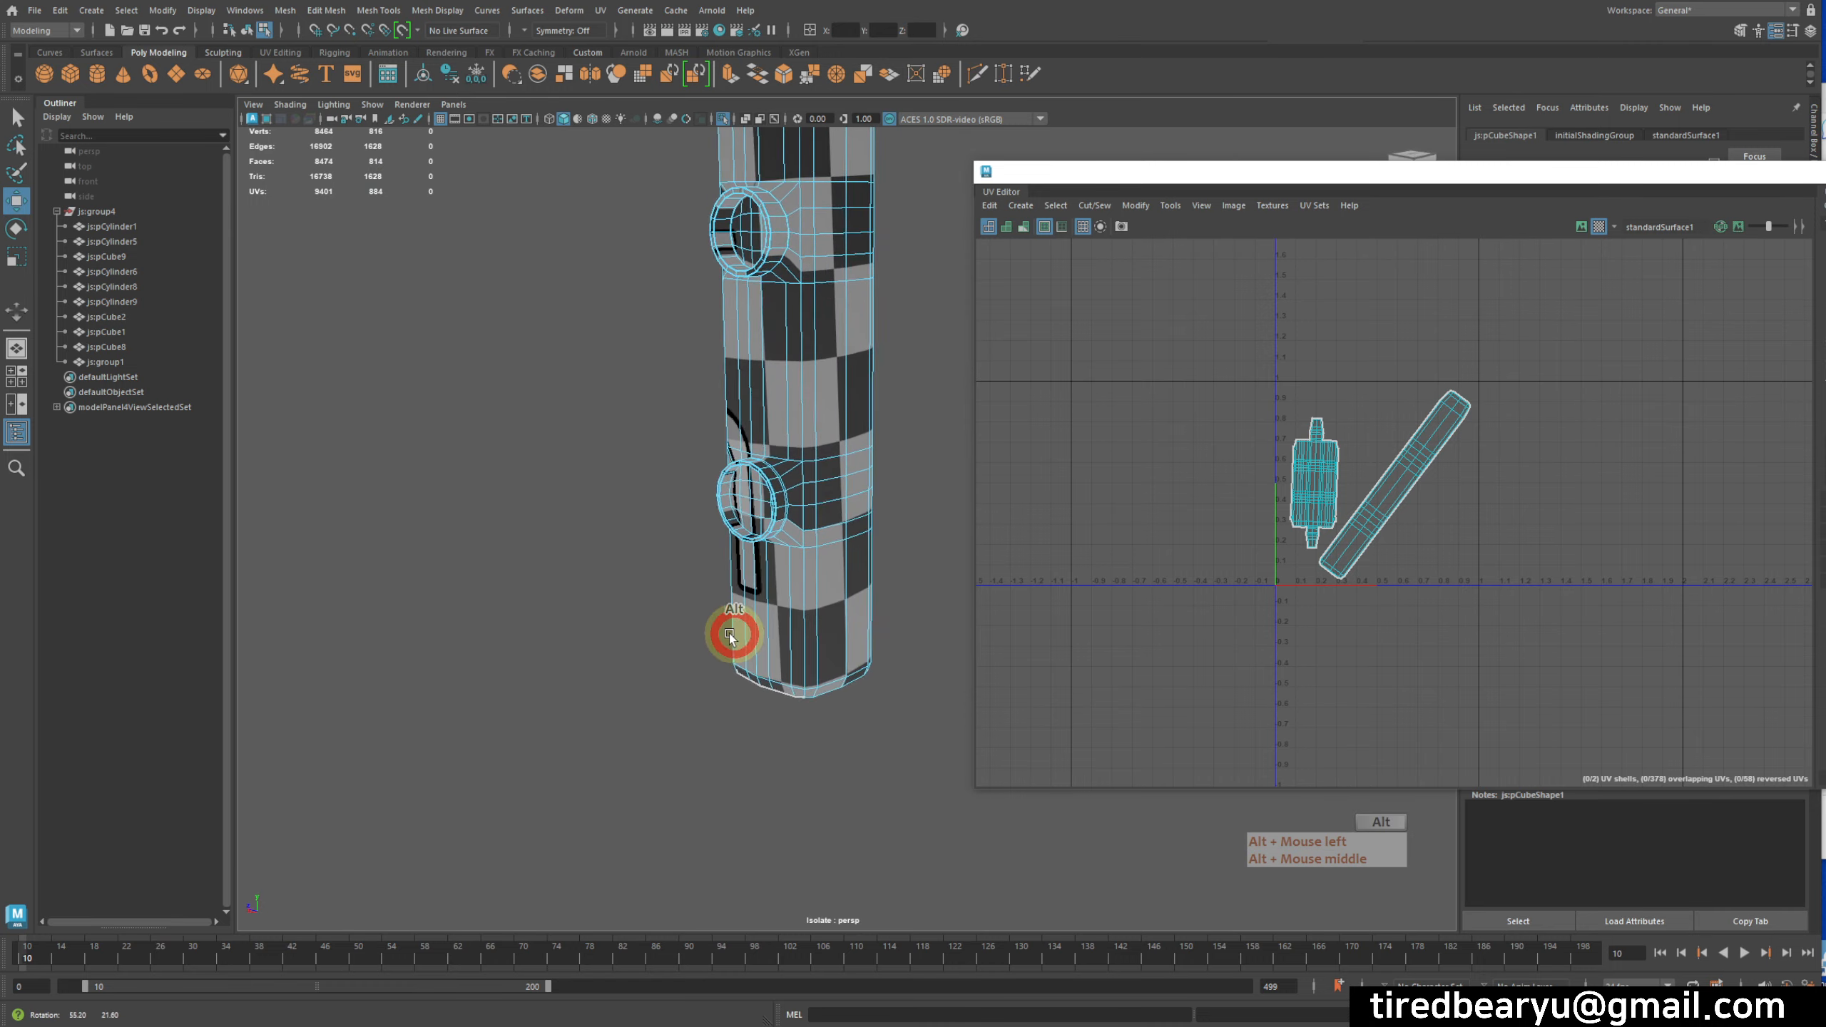
- Examine the column's bottom cap and lower bevels from the side and the front
left_click_drag(729, 633, 882, 719, "alt")
middle_click_drag(881, 719, 836, 640, "alt")
right_click_drag(836, 640, 933, 731, "alt")
middle_click_drag(924, 730, 925, 603, "alt")
left_click_drag(836, 591, 848, 596, "alt")
middle_click_drag(848, 595, 842, 603, "alt")
right_click_drag(842, 603, 858, 606, "alt")
left_click_drag(858, 606, 908, 616, "alt")
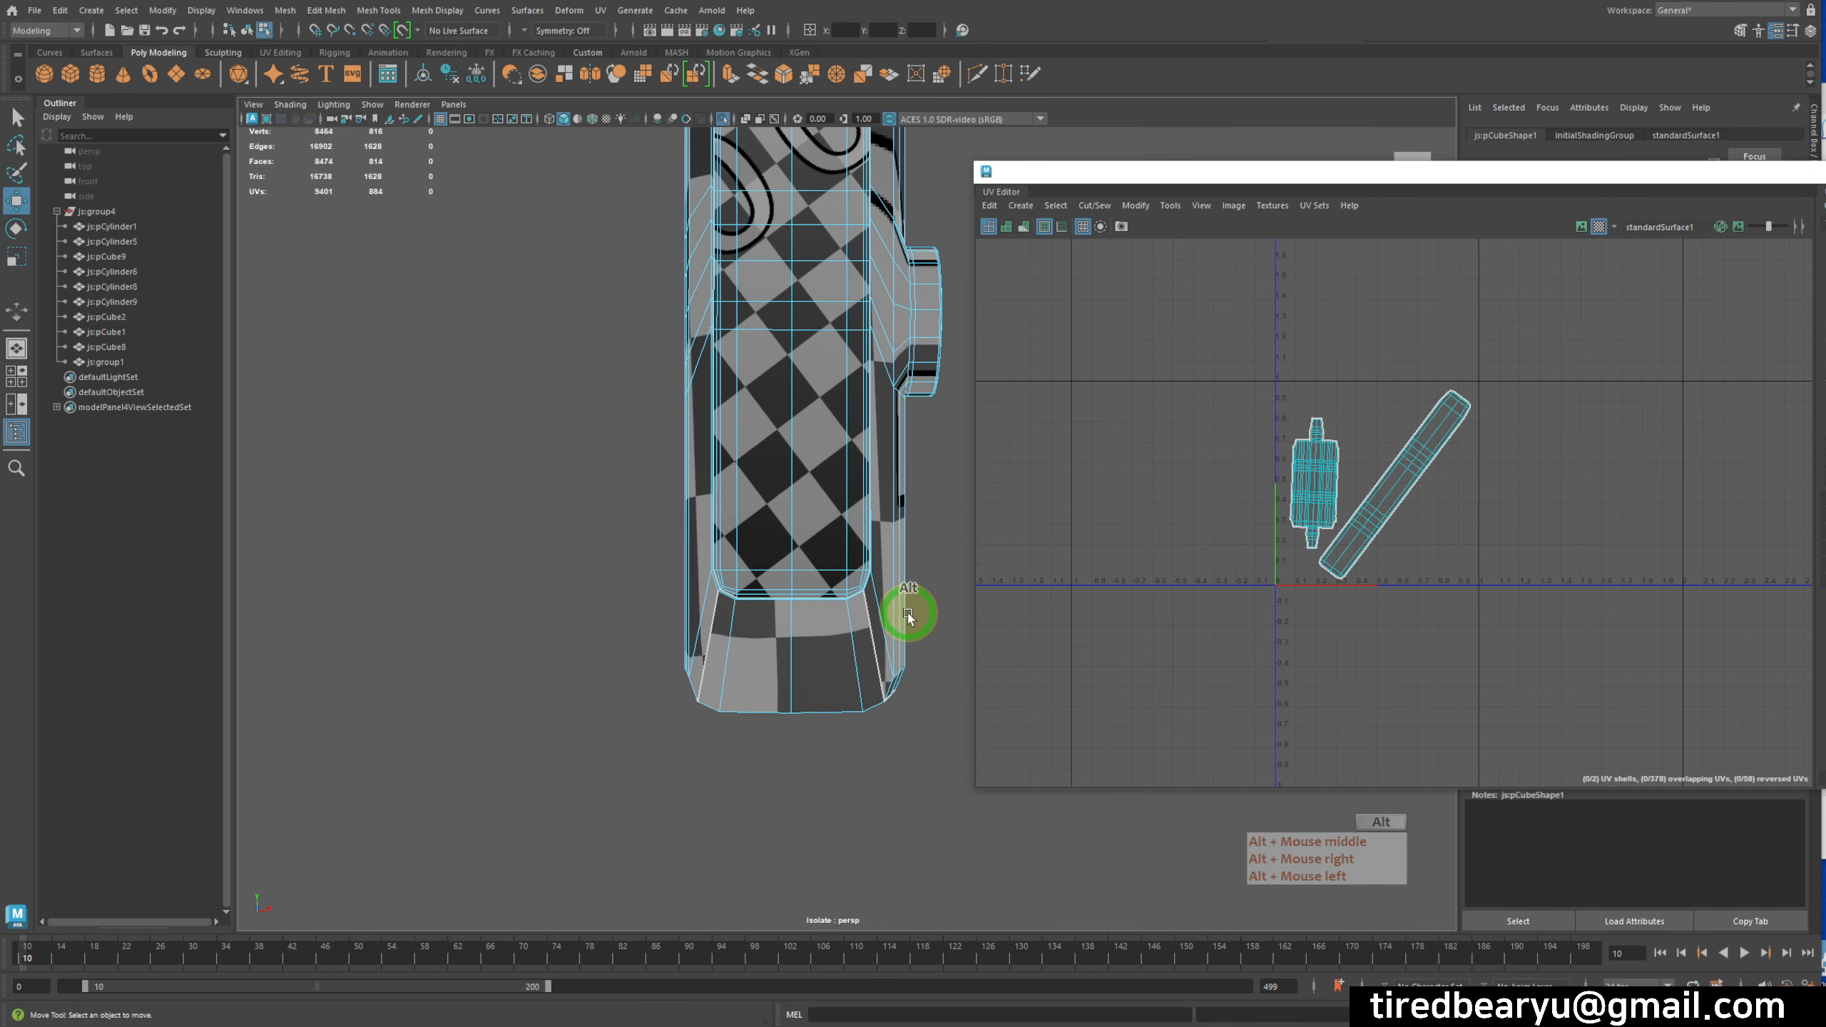
middle_click_drag(873, 622, 854, 339, "alt")
right_click_drag(854, 339, 553, 357, "alt")
- Select the column body's UV shell and move it upward, clear of the slanted front-panel shell
right_click_drag(734, 349, 809, 331)
right_click_drag(1361, 443, 1371, 474)
left_click(1304, 495)
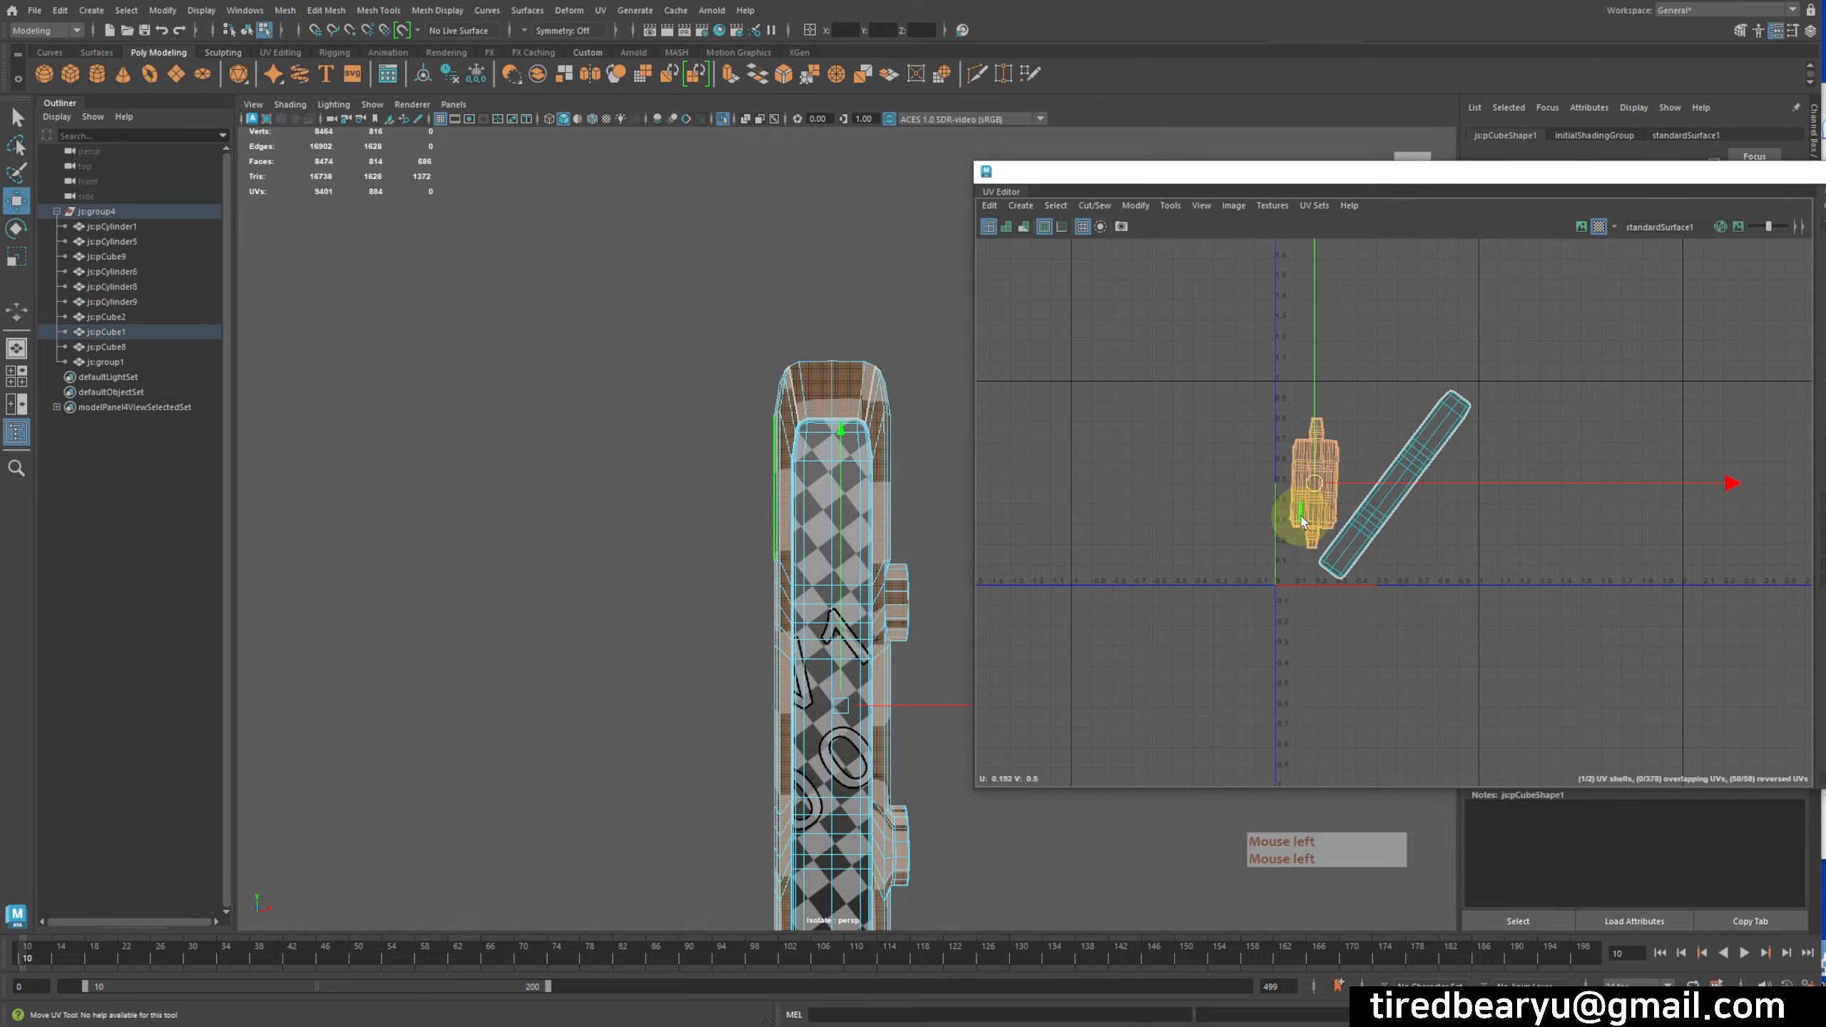
middle_click_drag(1302, 518, 1295, 413)
- Delete the cap faces at the column's top end, excluding the faces farther down from the selection
left_click_drag(871, 543, 804, 579, "alt")
right_click_drag(804, 579, 888, 570, "alt")
middle_click_drag(803, 565, 850, 602, "alt")
left_click_drag(834, 546, 879, 466, "alt")
right_click(893, 421)
middle_click_drag(884, 423, 823, 428, "alt")
right_click_drag(818, 428, 815, 413, "alt")
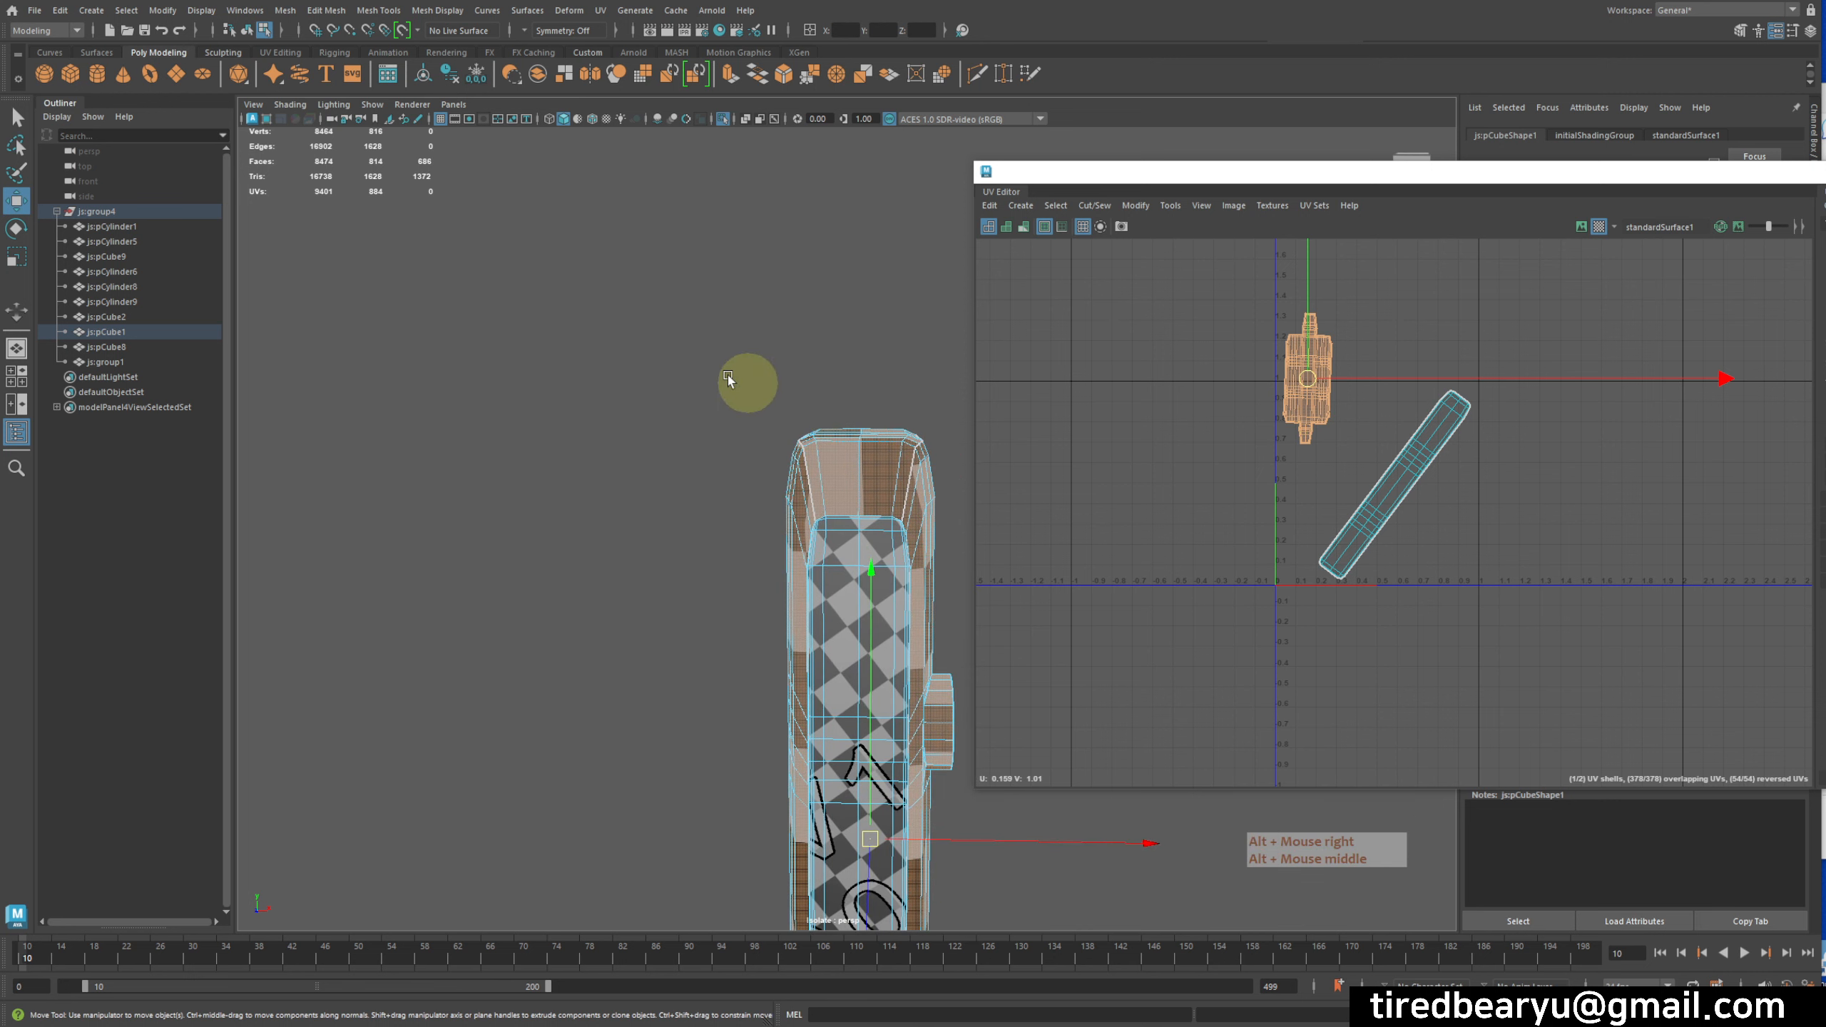
left_click_drag(717, 432, 992, 509)
left_click_drag(832, 497, 820, 451, "alt")
left_click_drag(665, 448, 1143, 708, "ctrl")
middle_click_drag(719, 562, 652, 576, "alt")
left_click_drag(658, 570, 752, 569, "alt")
key("Delete")
- Show the surrounding parts to check the trimmed top beneath the head, and isolate the column again in object selection
key("ctrl+1")
left_click_drag(714, 504, 777, 476, "alt")
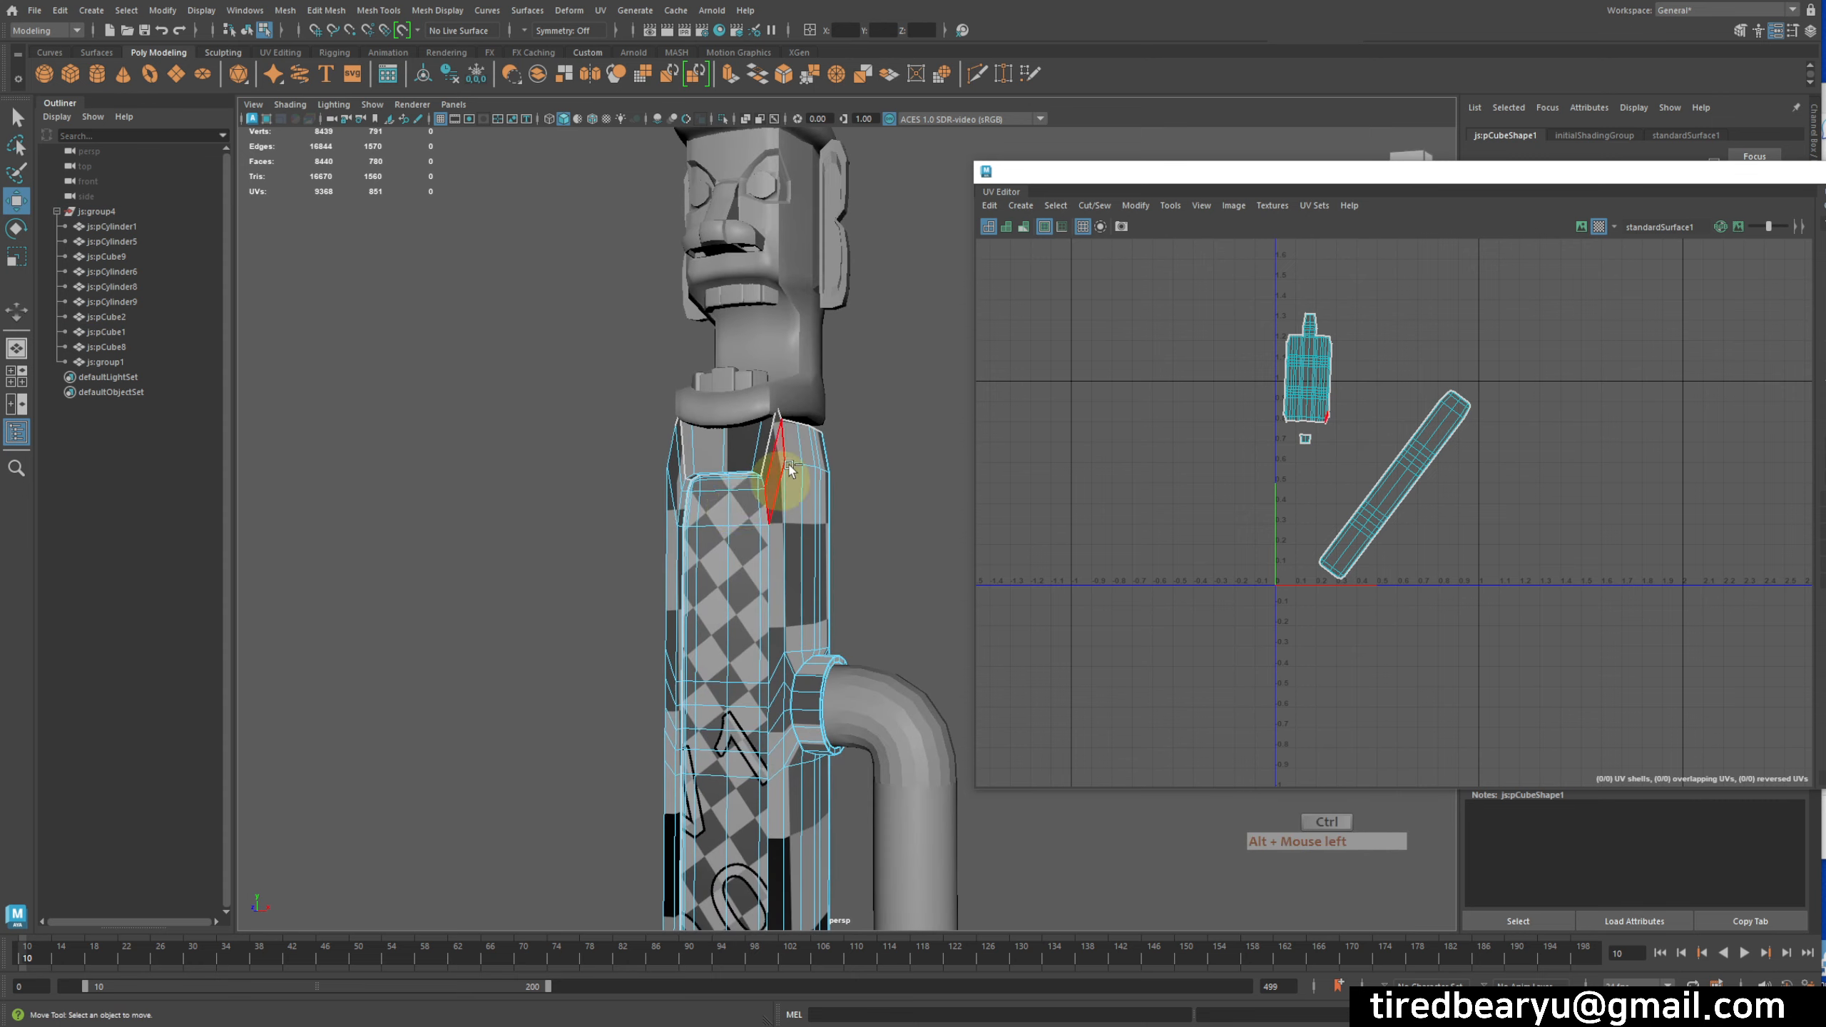
key("ctrl+1")
middle_click_drag(790, 601, 784, 561, "alt")
key("ctrl+1")
middle_click_drag(737, 640, 754, 294, "alt")
right_click_drag(753, 293, 676, 523, "alt")
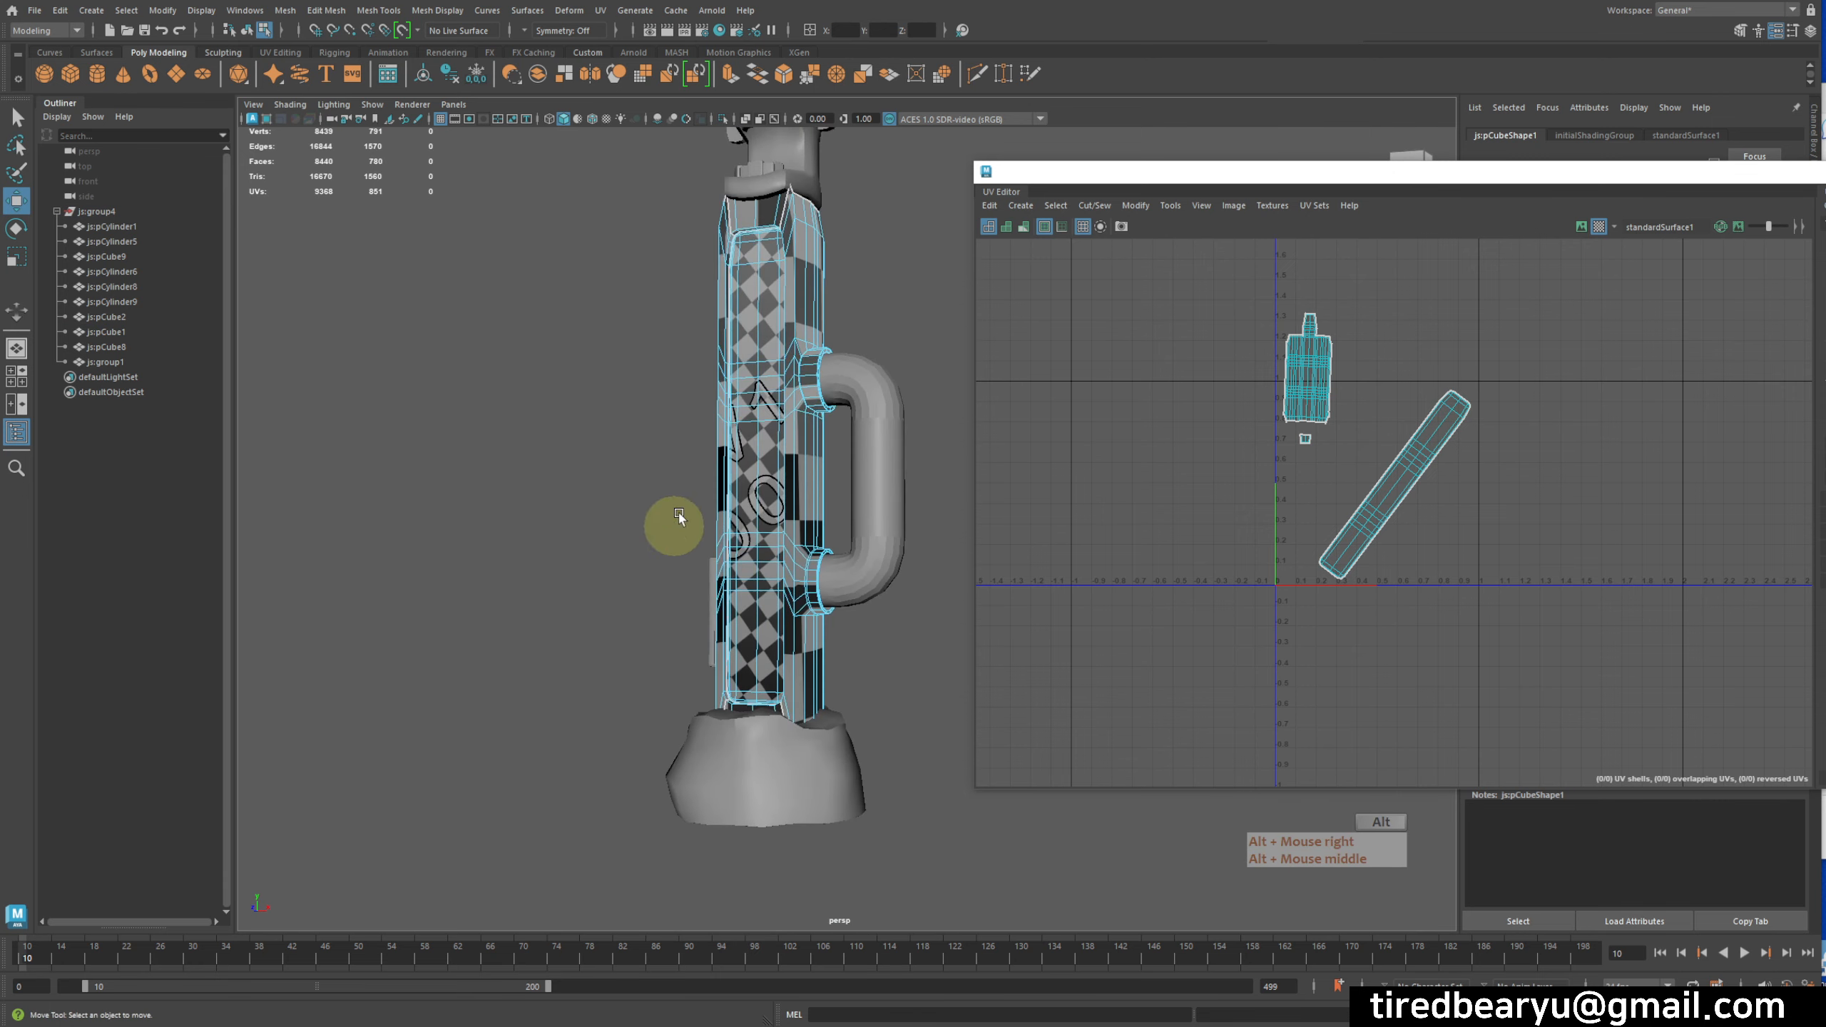
middle_click_drag(676, 522, 708, 436, "alt")
left_click_drag(708, 435, 735, 457, "alt")
right_click_drag(807, 529, 866, 509)
left_click(762, 514)
key("ctrl+1")
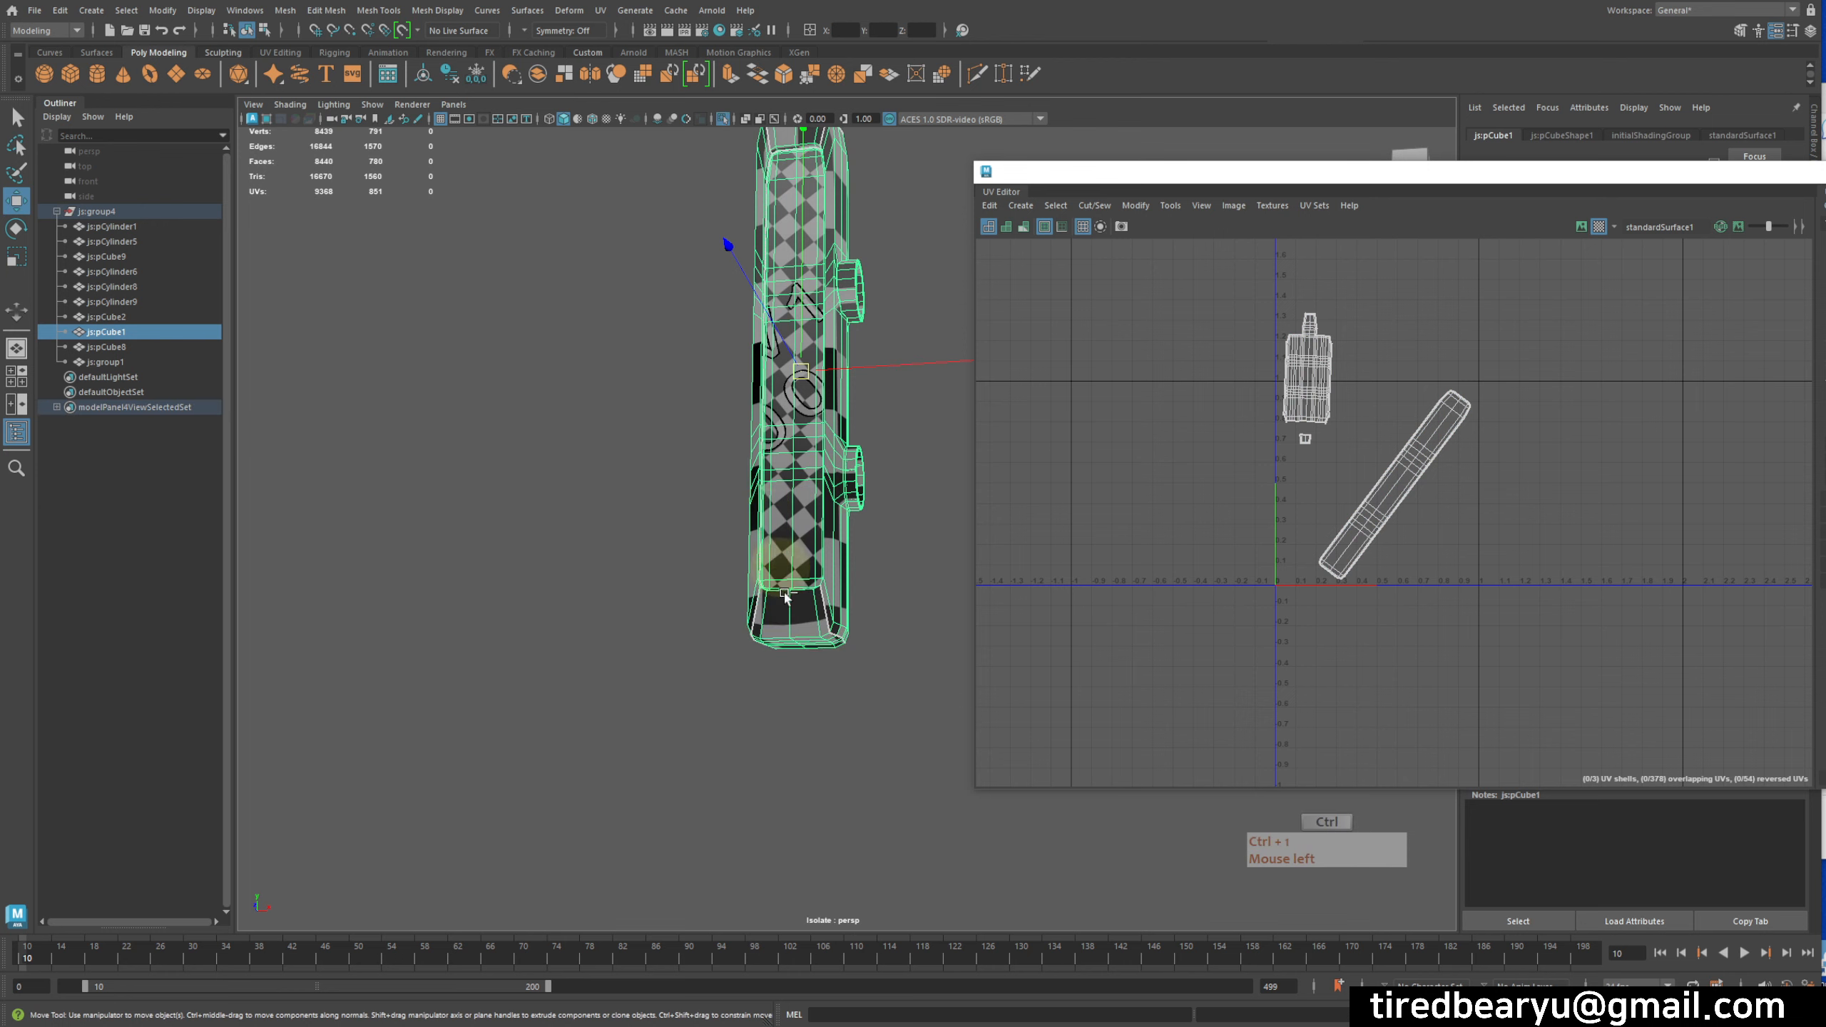
- Delete the cap faces at the column's bottom end, keeping the faces above it, and return to object selection
left_click_drag(778, 650, 817, 629, "alt")
right_click_drag(817, 630, 834, 576, "alt")
right_click_drag(855, 510, 854, 548)
left_click_drag(854, 548, 773, 619, "alt")
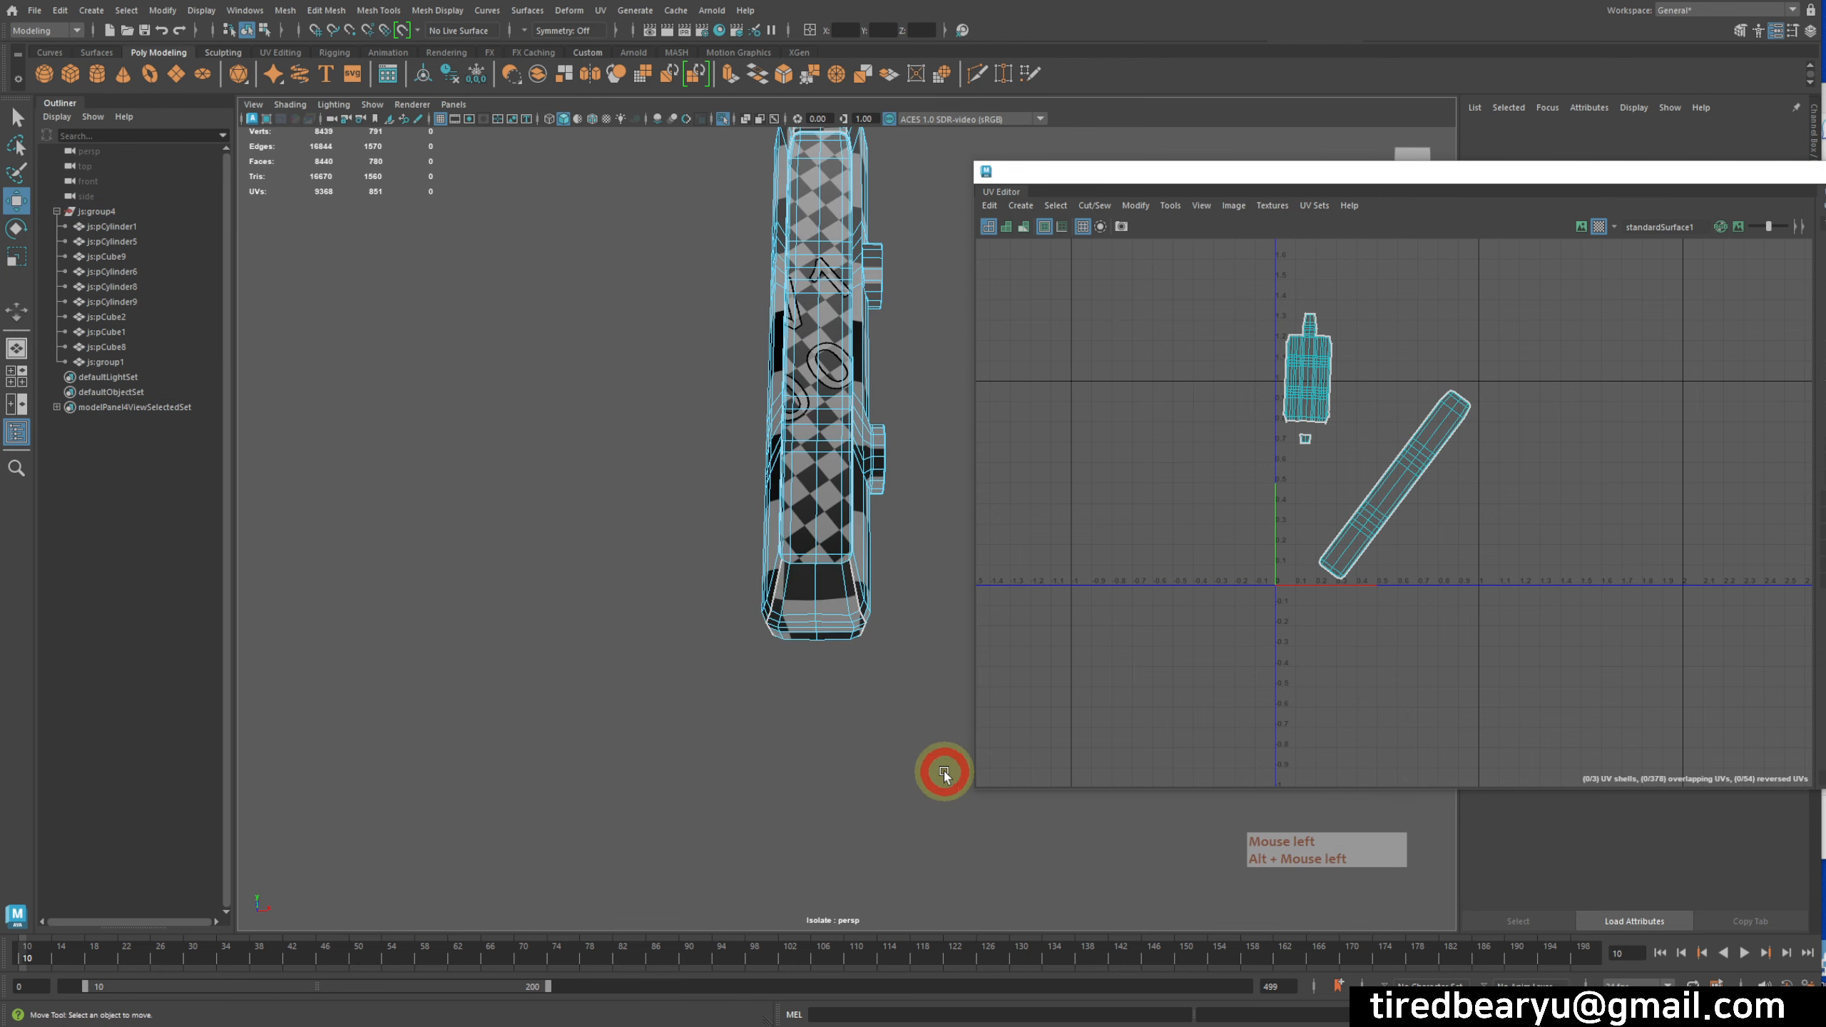
left_click_drag(944, 771, 945, 771)
left_click_drag(945, 771, 874, 771, "alt")
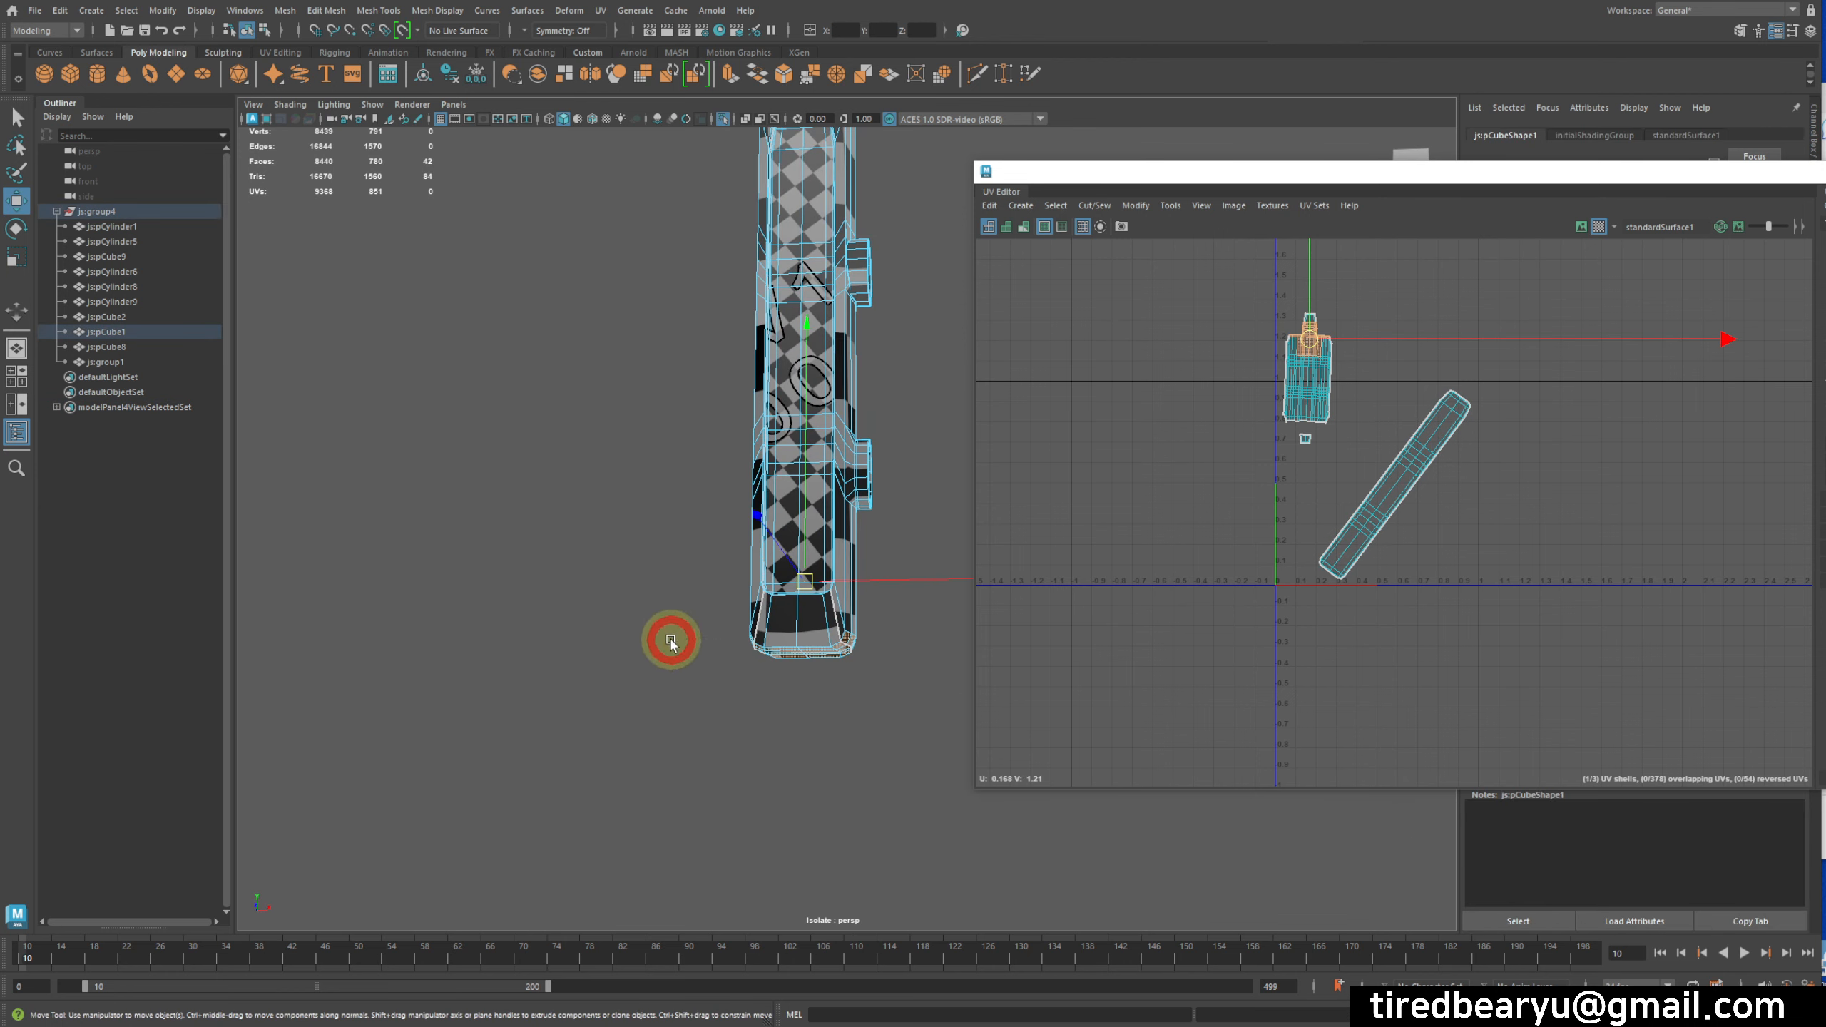
left_click_drag(904, 624, 904, 623, "ctrl")
left_click_drag(904, 624, 776, 610, "alt")
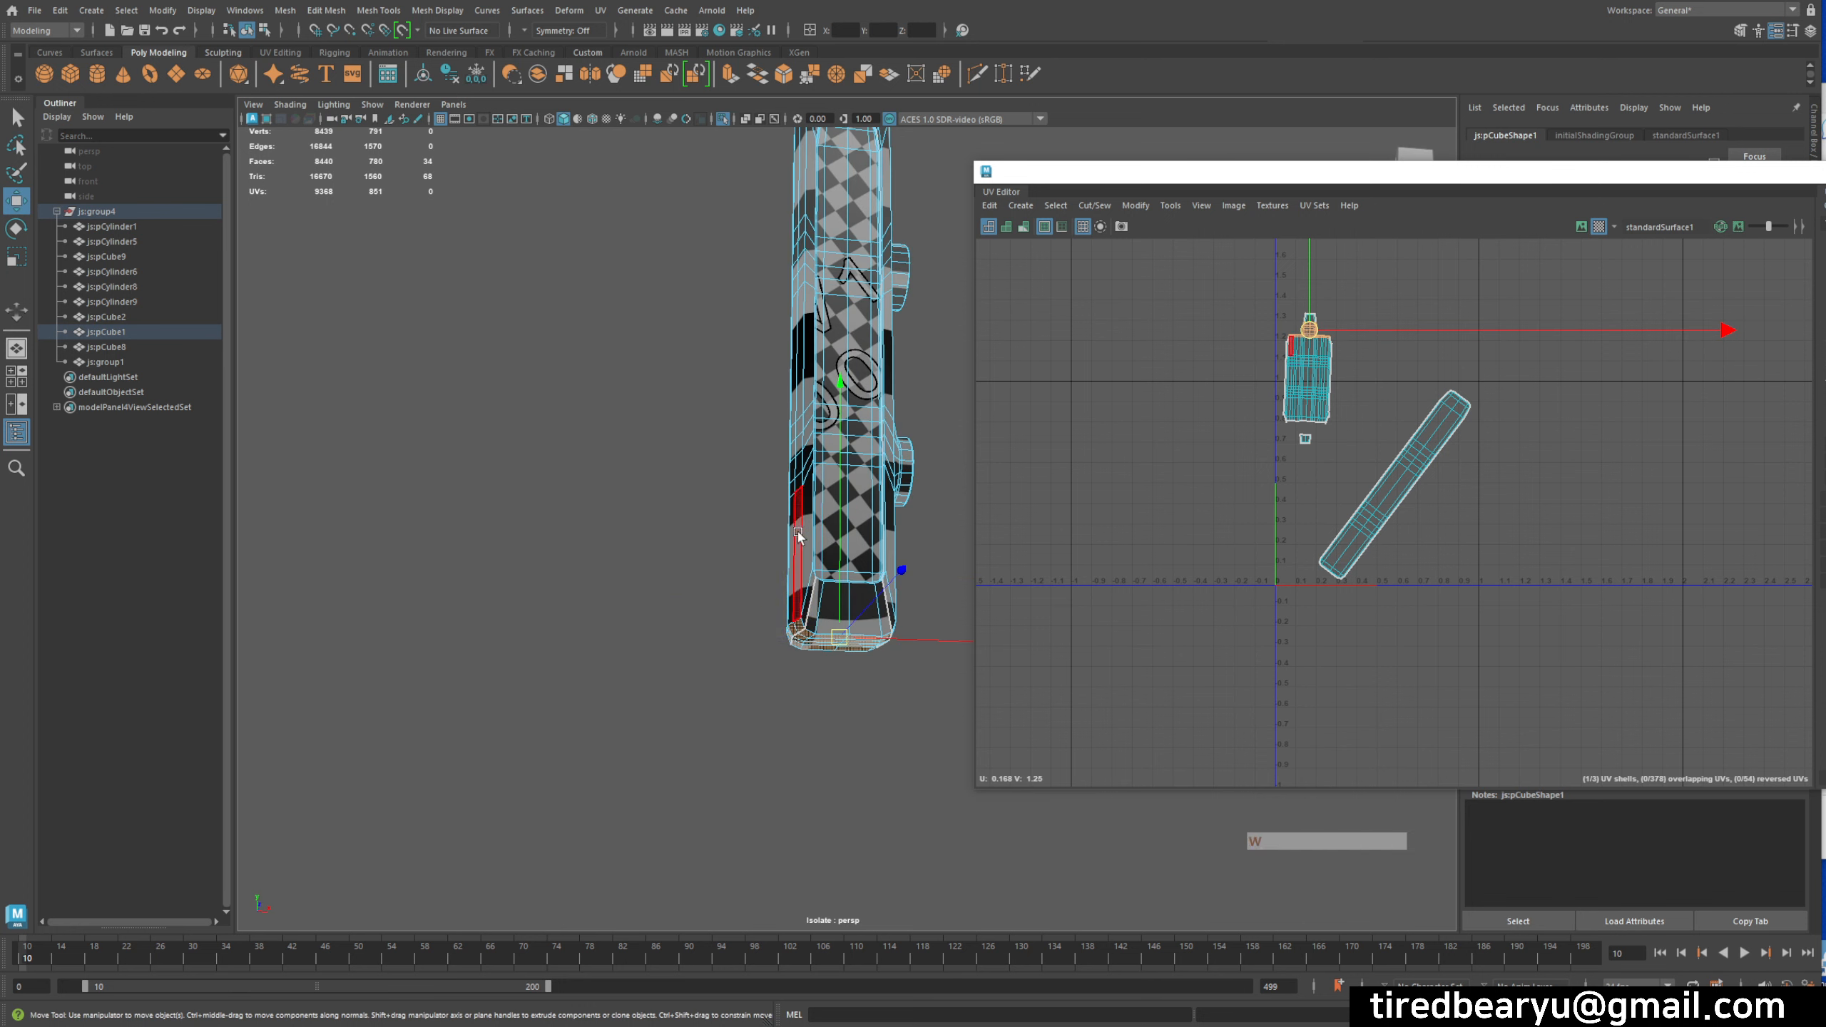
key("Delete")
right_click_drag(797, 460, 866, 437)
- Examine the column's open bottom end and the lower part of its front panel up close
middle_click_drag(824, 443, 803, 481, "alt")
left_click_drag(804, 481, 799, 532, "alt")
right_click_drag(800, 532, 882, 633, "alt")
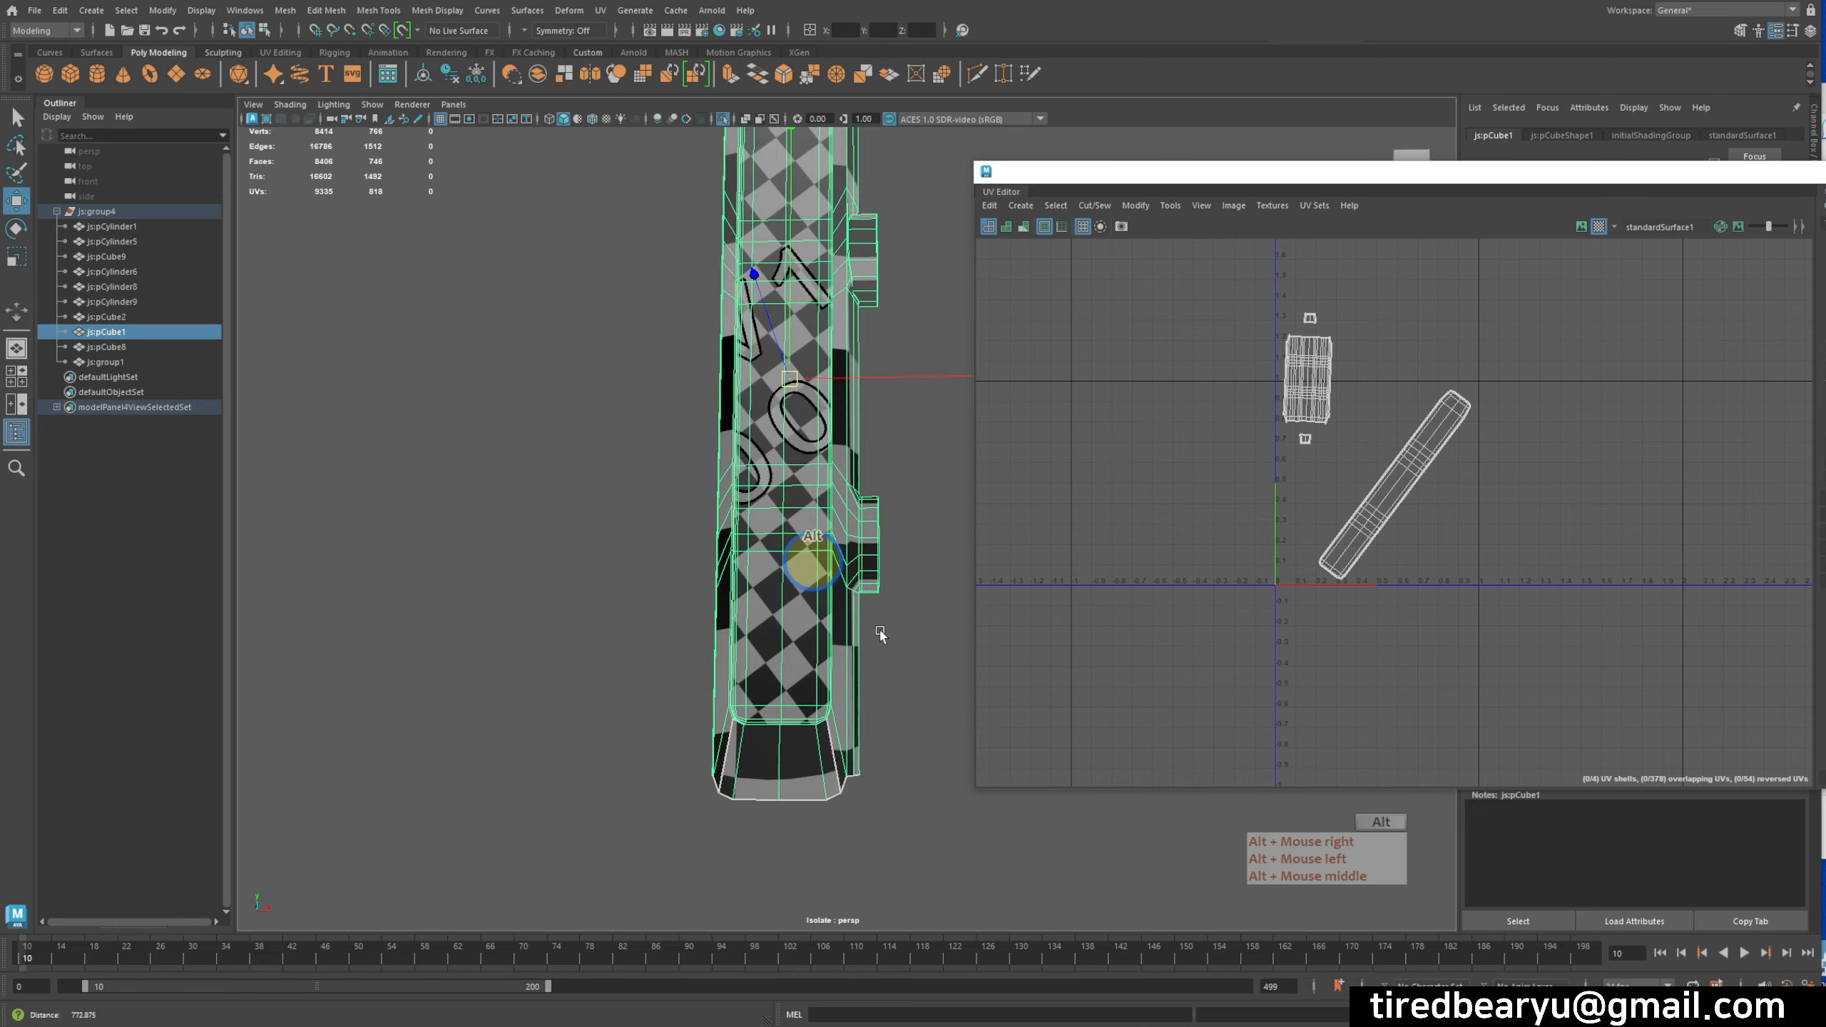
middle_click_drag(882, 633, 872, 547, "alt")
left_click_drag(872, 546, 811, 596, "alt")
right_click_drag(811, 596, 862, 615, "alt")
middle_click_drag(862, 615, 827, 558, "alt")
right_click_drag(826, 558, 845, 578, "alt")
middle_click_drag(844, 578, 869, 603, "alt")
left_click_drag(868, 603, 855, 595, "alt")
middle_click_drag(856, 595, 868, 651, "alt")
- Delete the UVs of the two small shells lying below and above the column's body shell
right_click_drag(746, 664, 730, 600)
left_click_drag(731, 600, 740, 592, "alt")
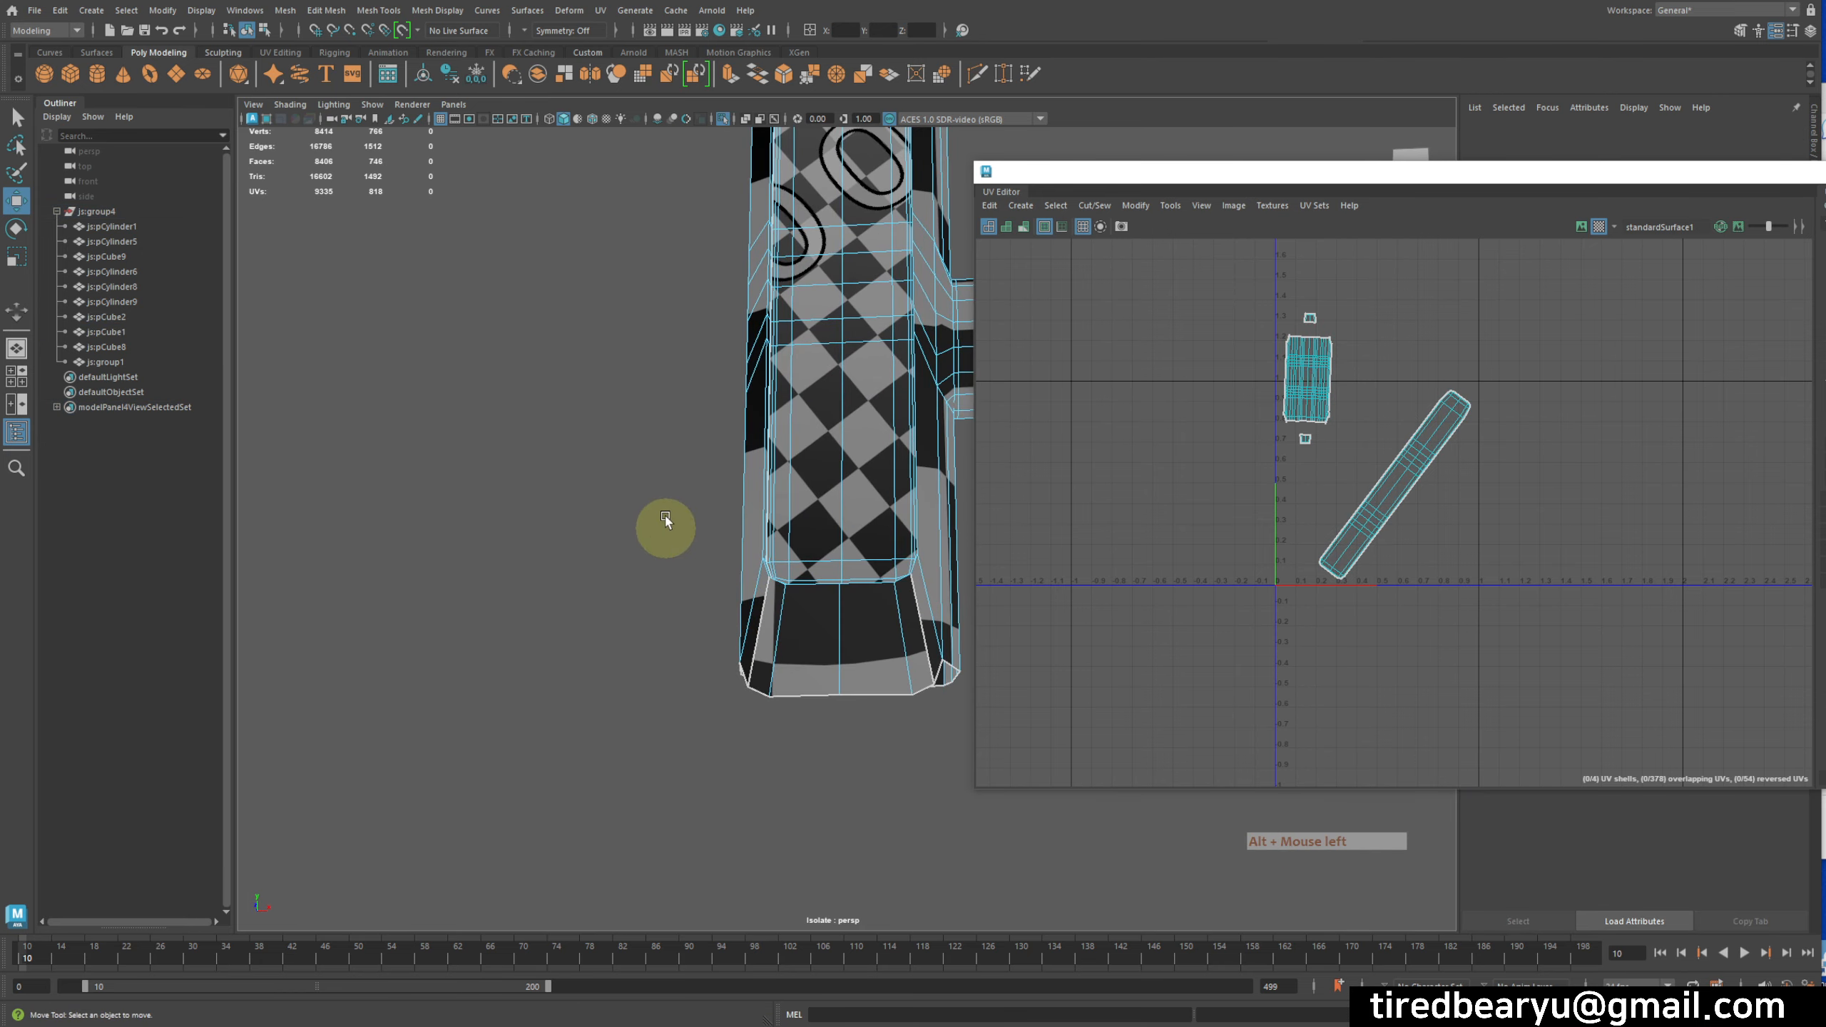
left_click_drag(665, 518, 774, 752)
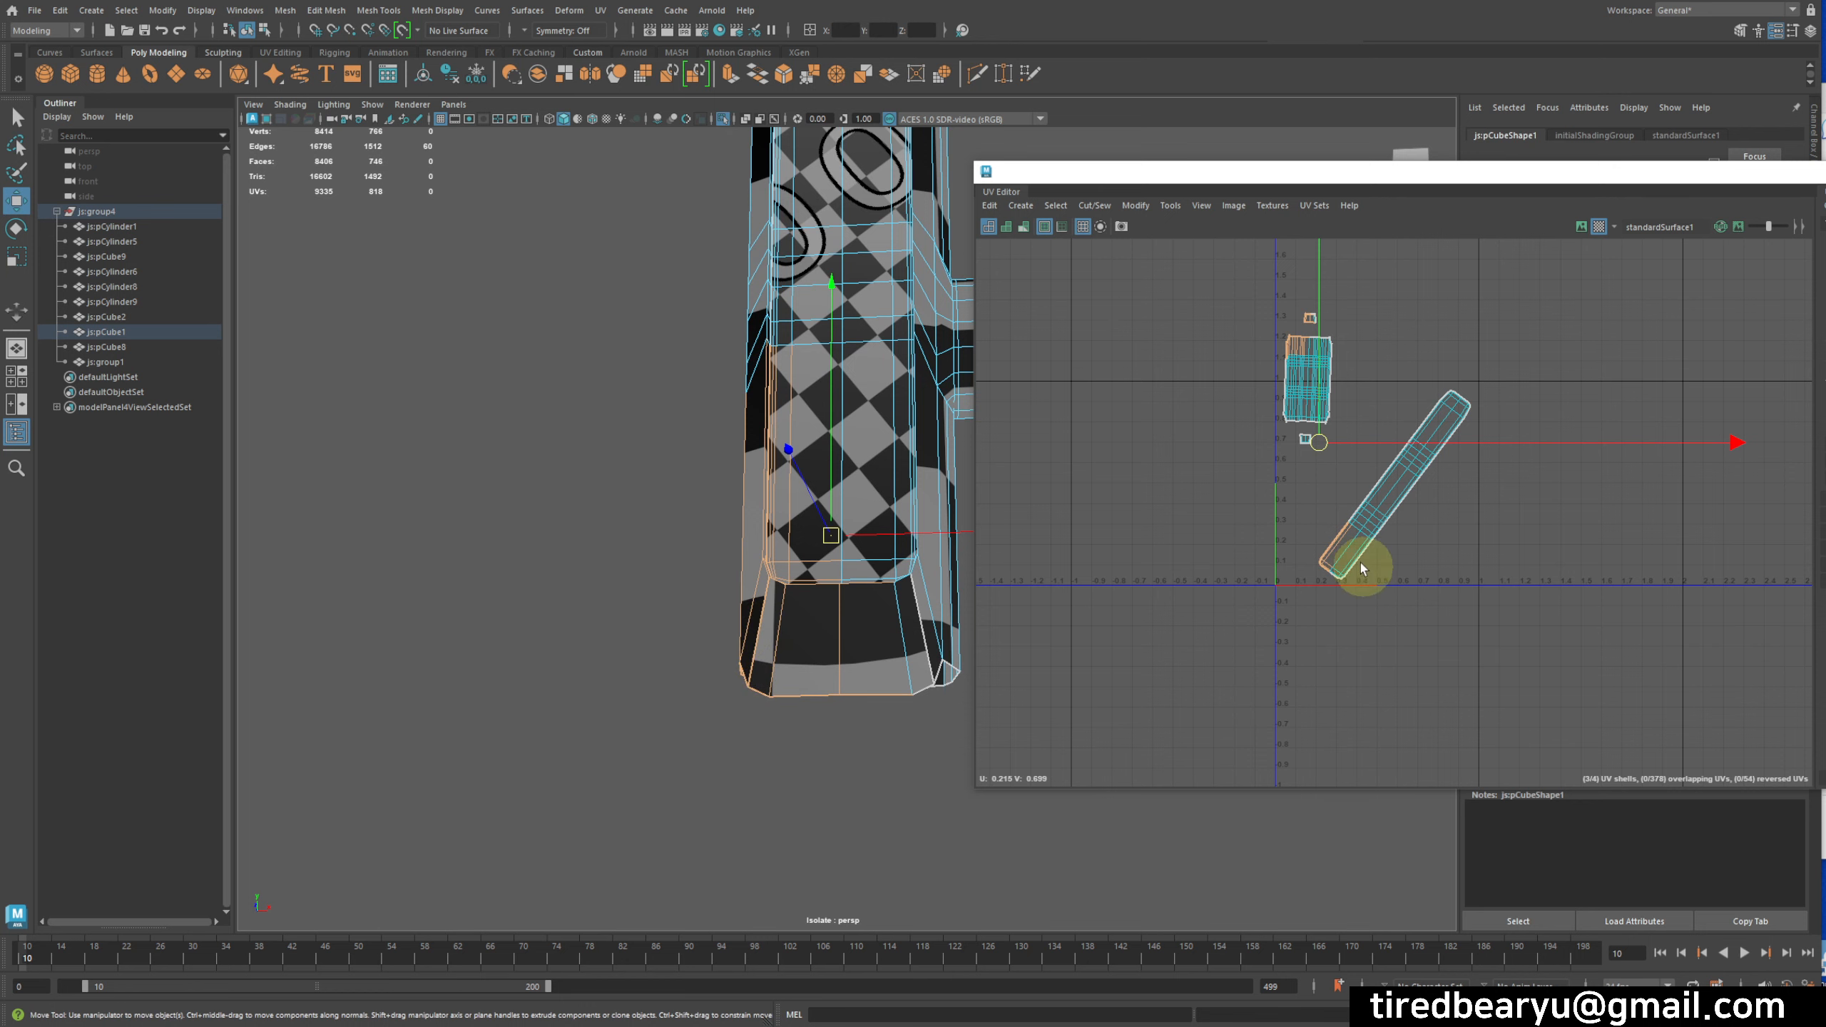
left_click_drag(1296, 505, 1440, 683, "ctrl")
right_click_drag(1236, 590, 1423, 583, "alt")
middle_click_drag(1387, 550, 1395, 699, "alt")
right_click_drag(1251, 583, 1431, 578, "alt")
middle_click_drag(1431, 577, 1428, 678, "alt")
left_click_drag(1413, 664, 1303, 622)
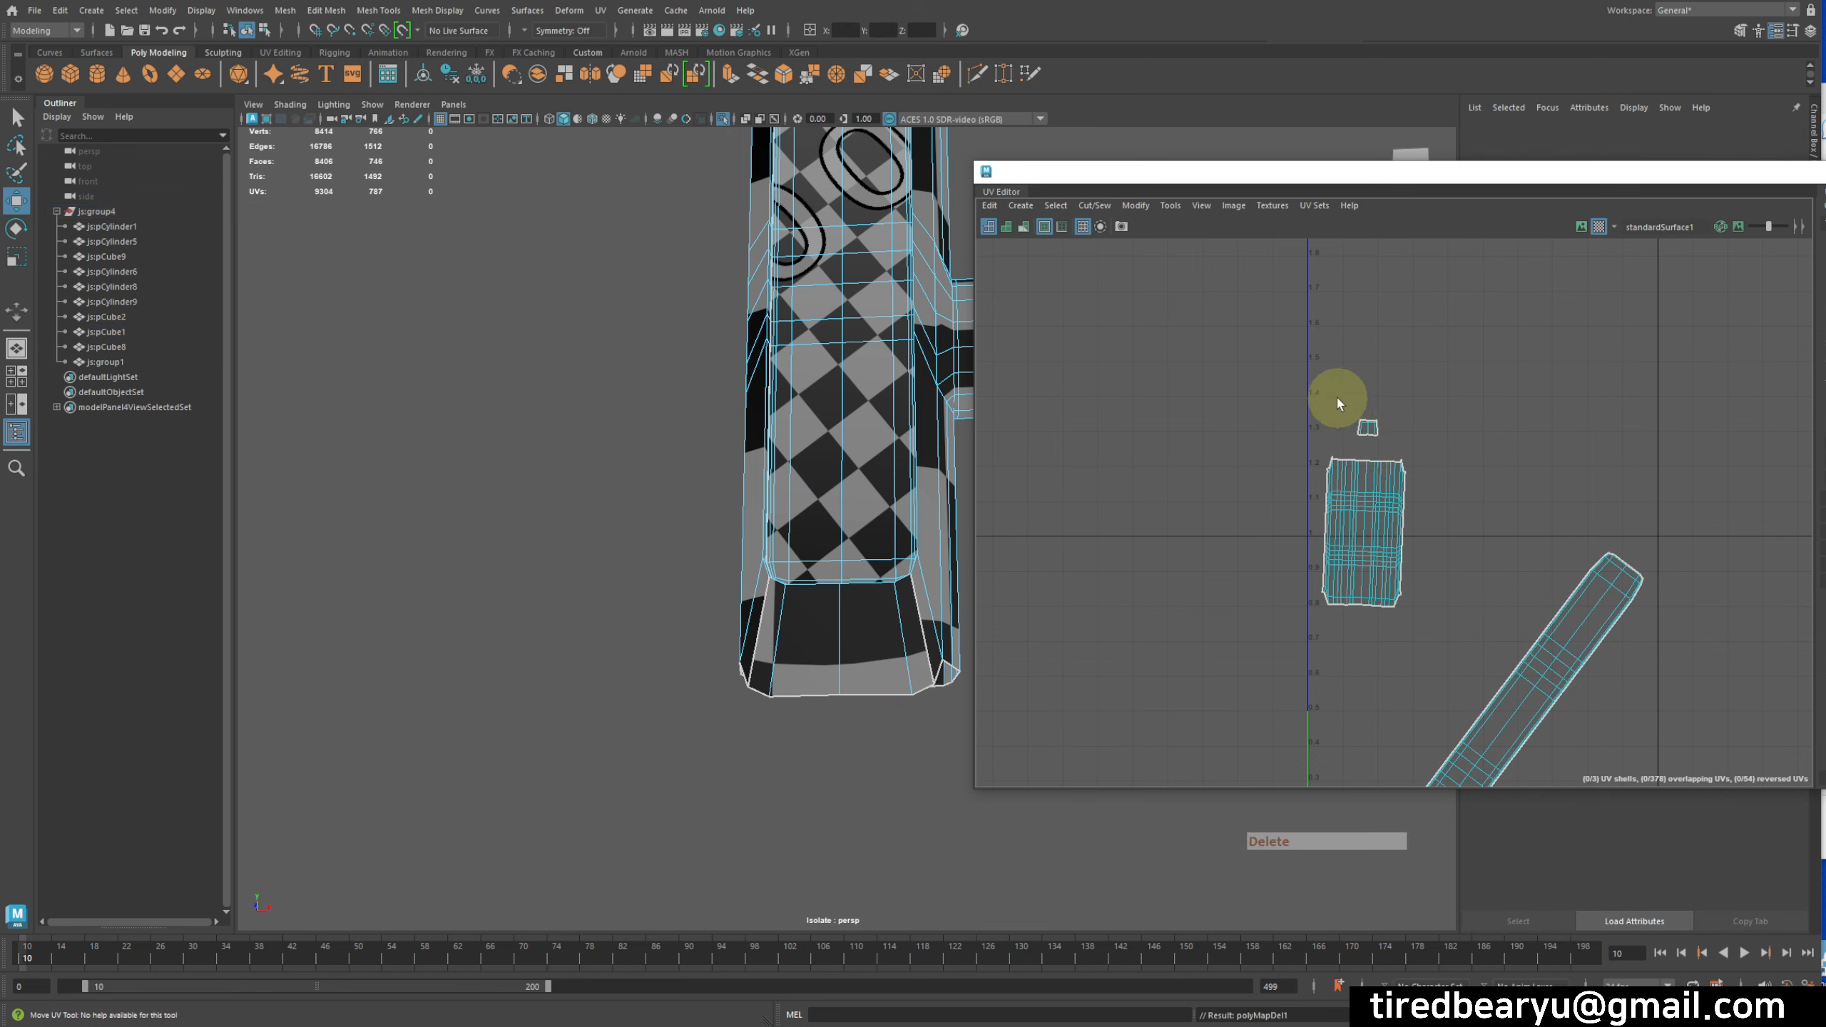
key("Delete")
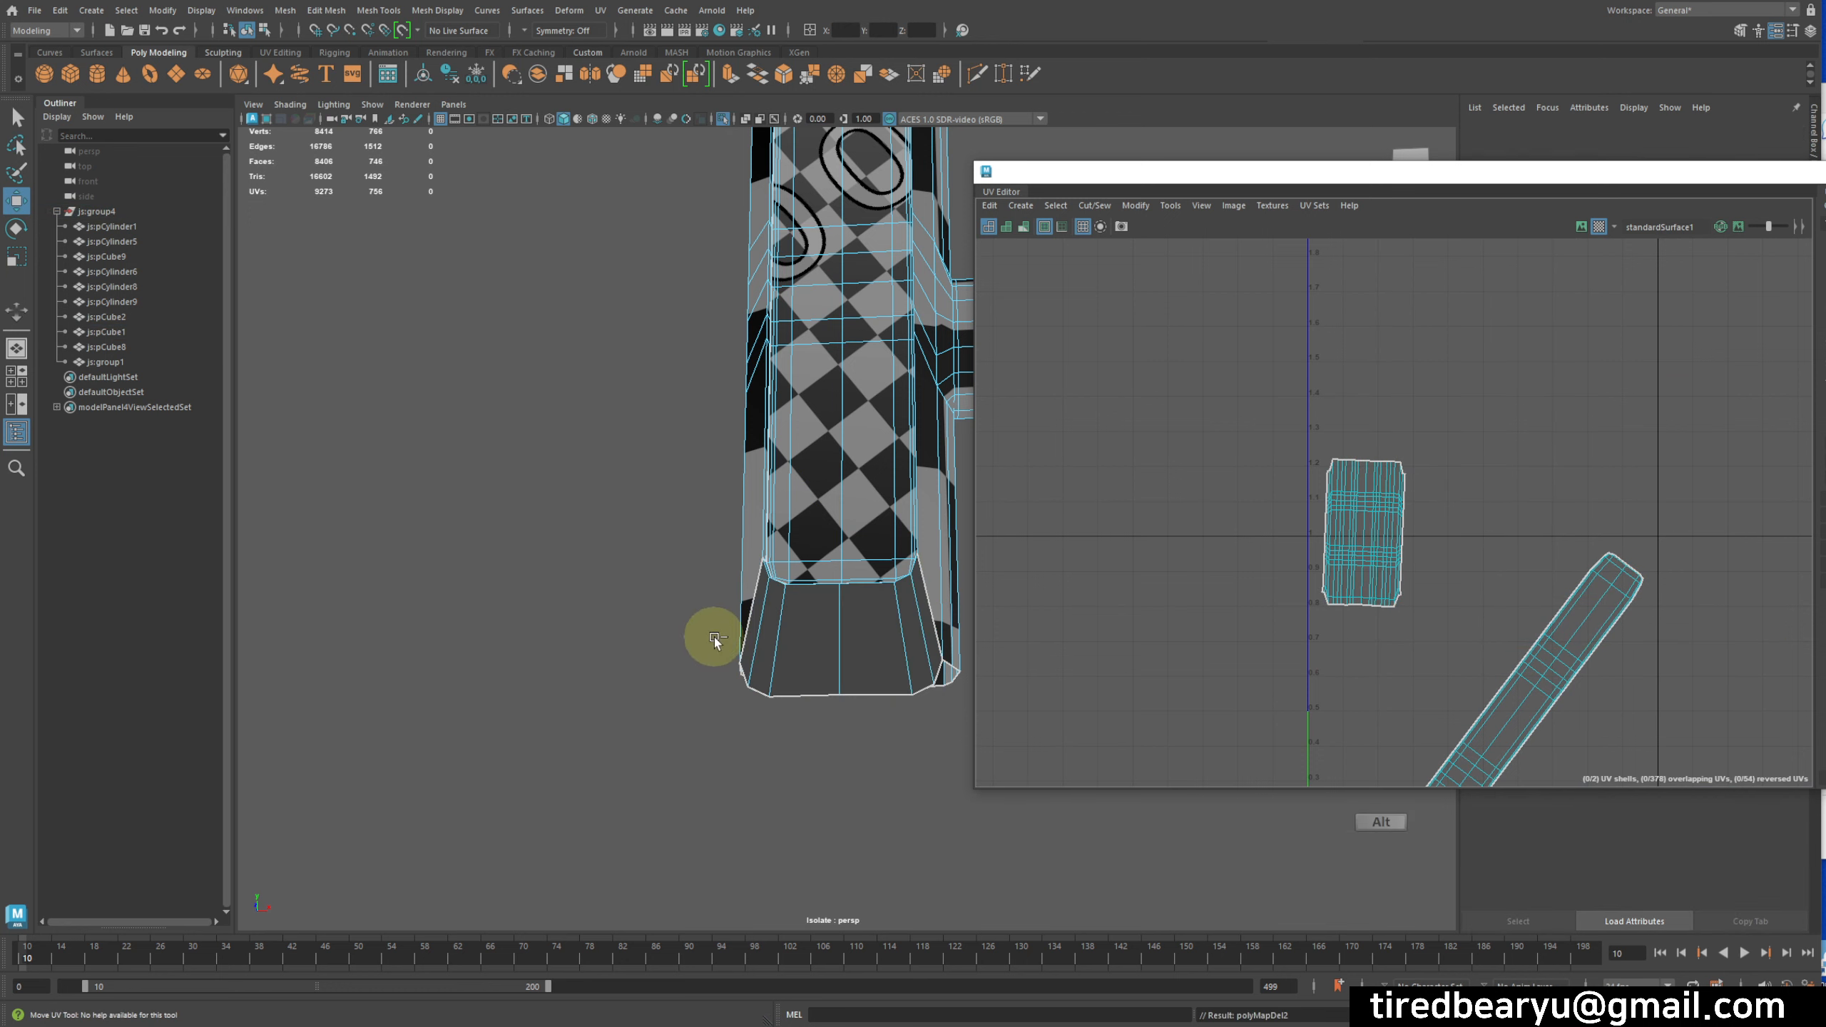
- Try to sew the slanted corner edge beside the flared panel at the column's bottom end
right_click_drag(713, 637, 735, 617, "alt")
left_click(736, 618)
middle_click_drag(913, 623, 855, 744, "alt")
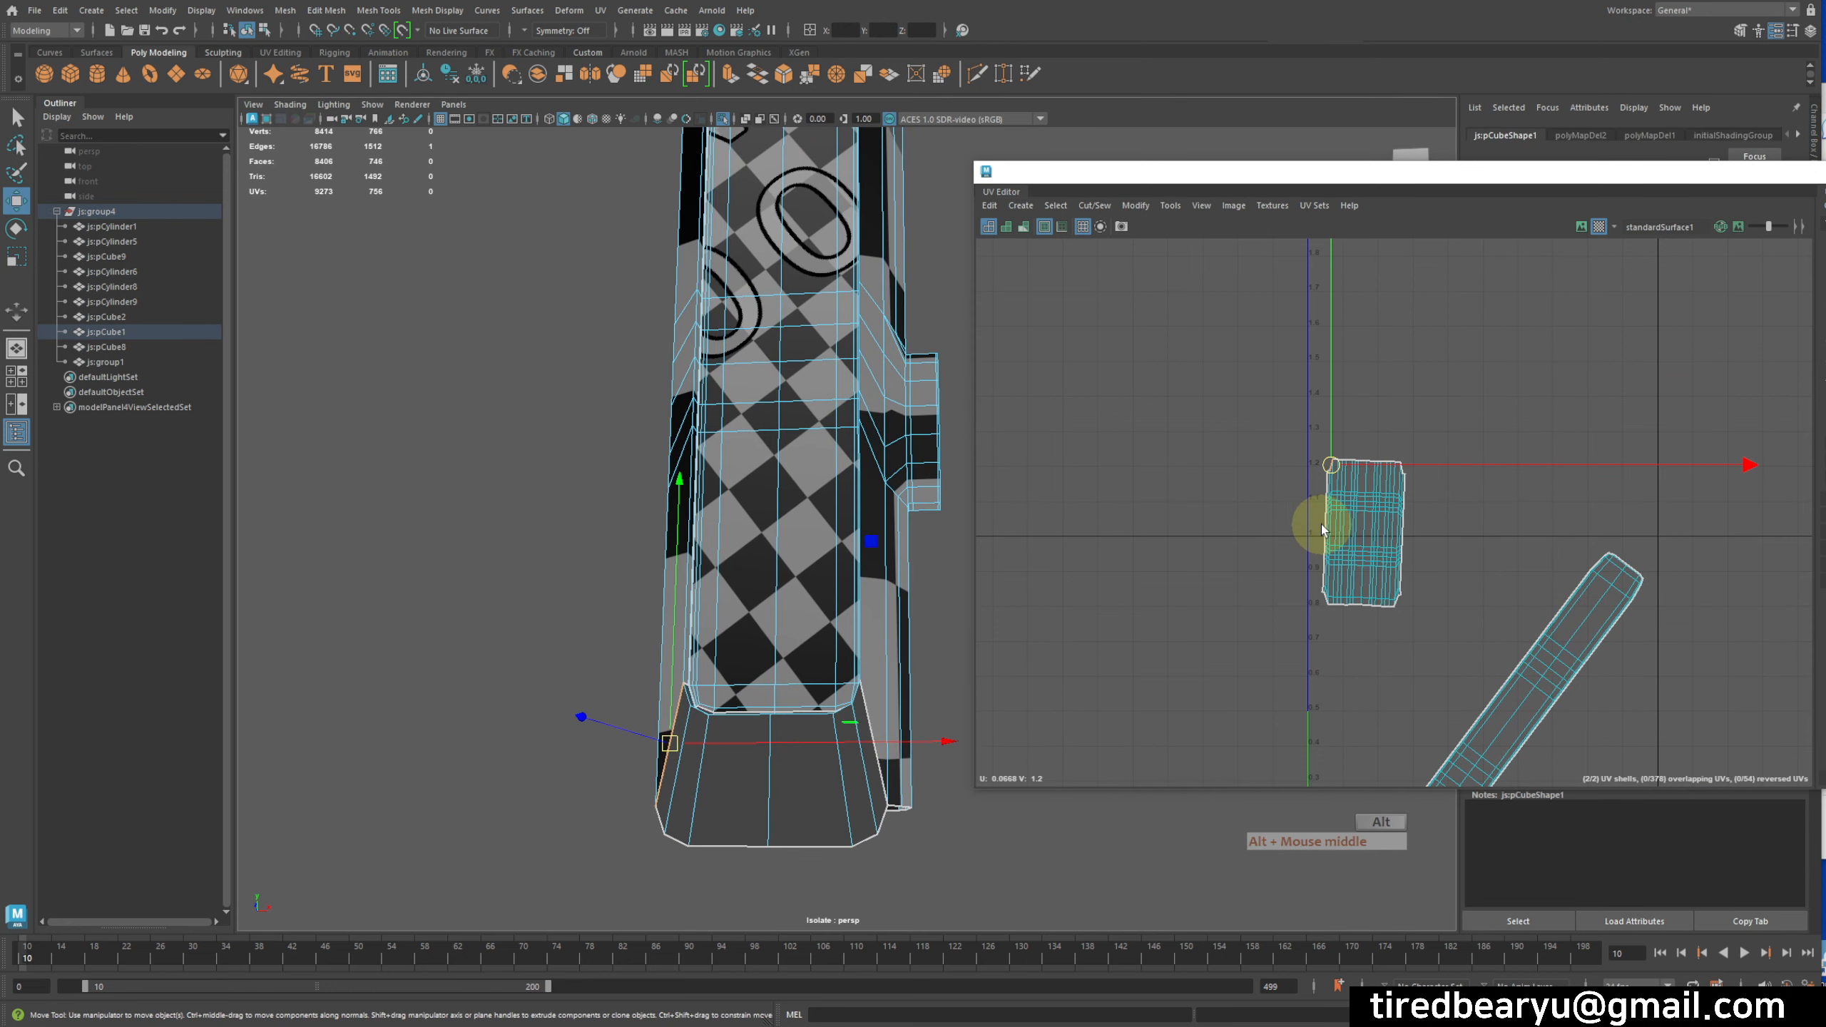
right_click_drag(1321, 530, 1102, 371, "alt")
left_click(1096, 206)
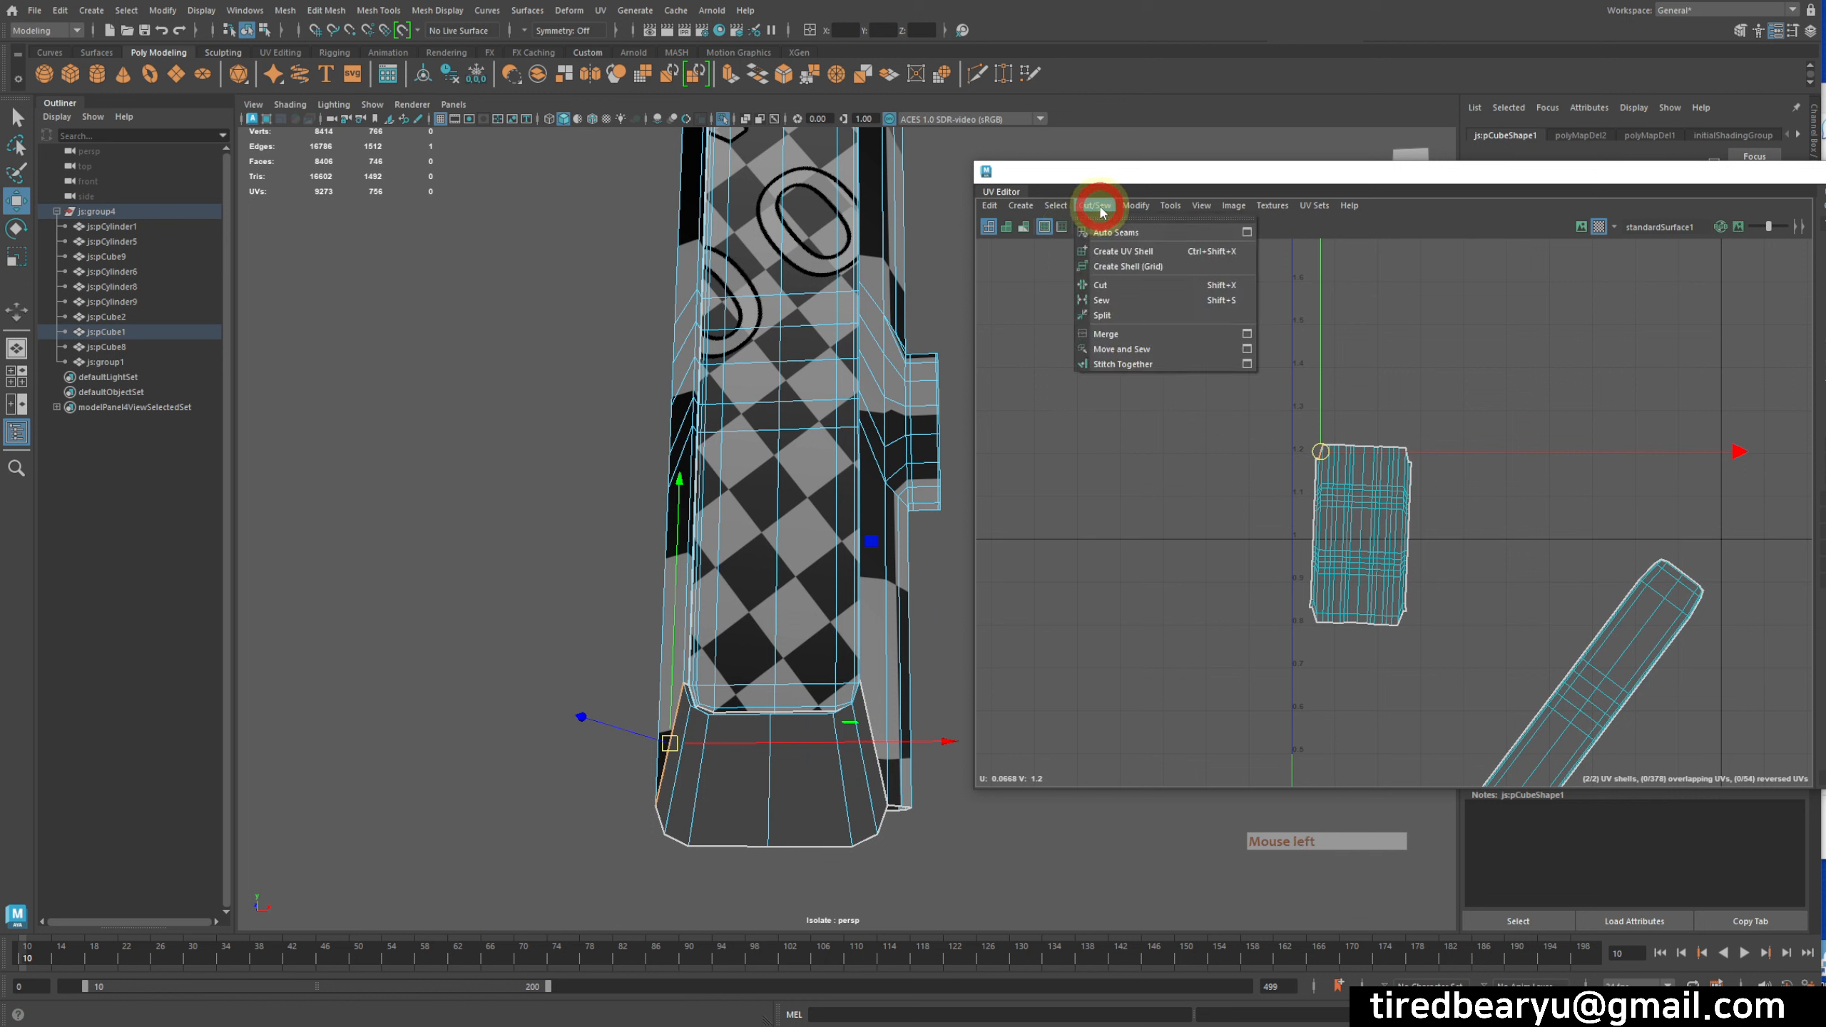
left_click(1156, 303)
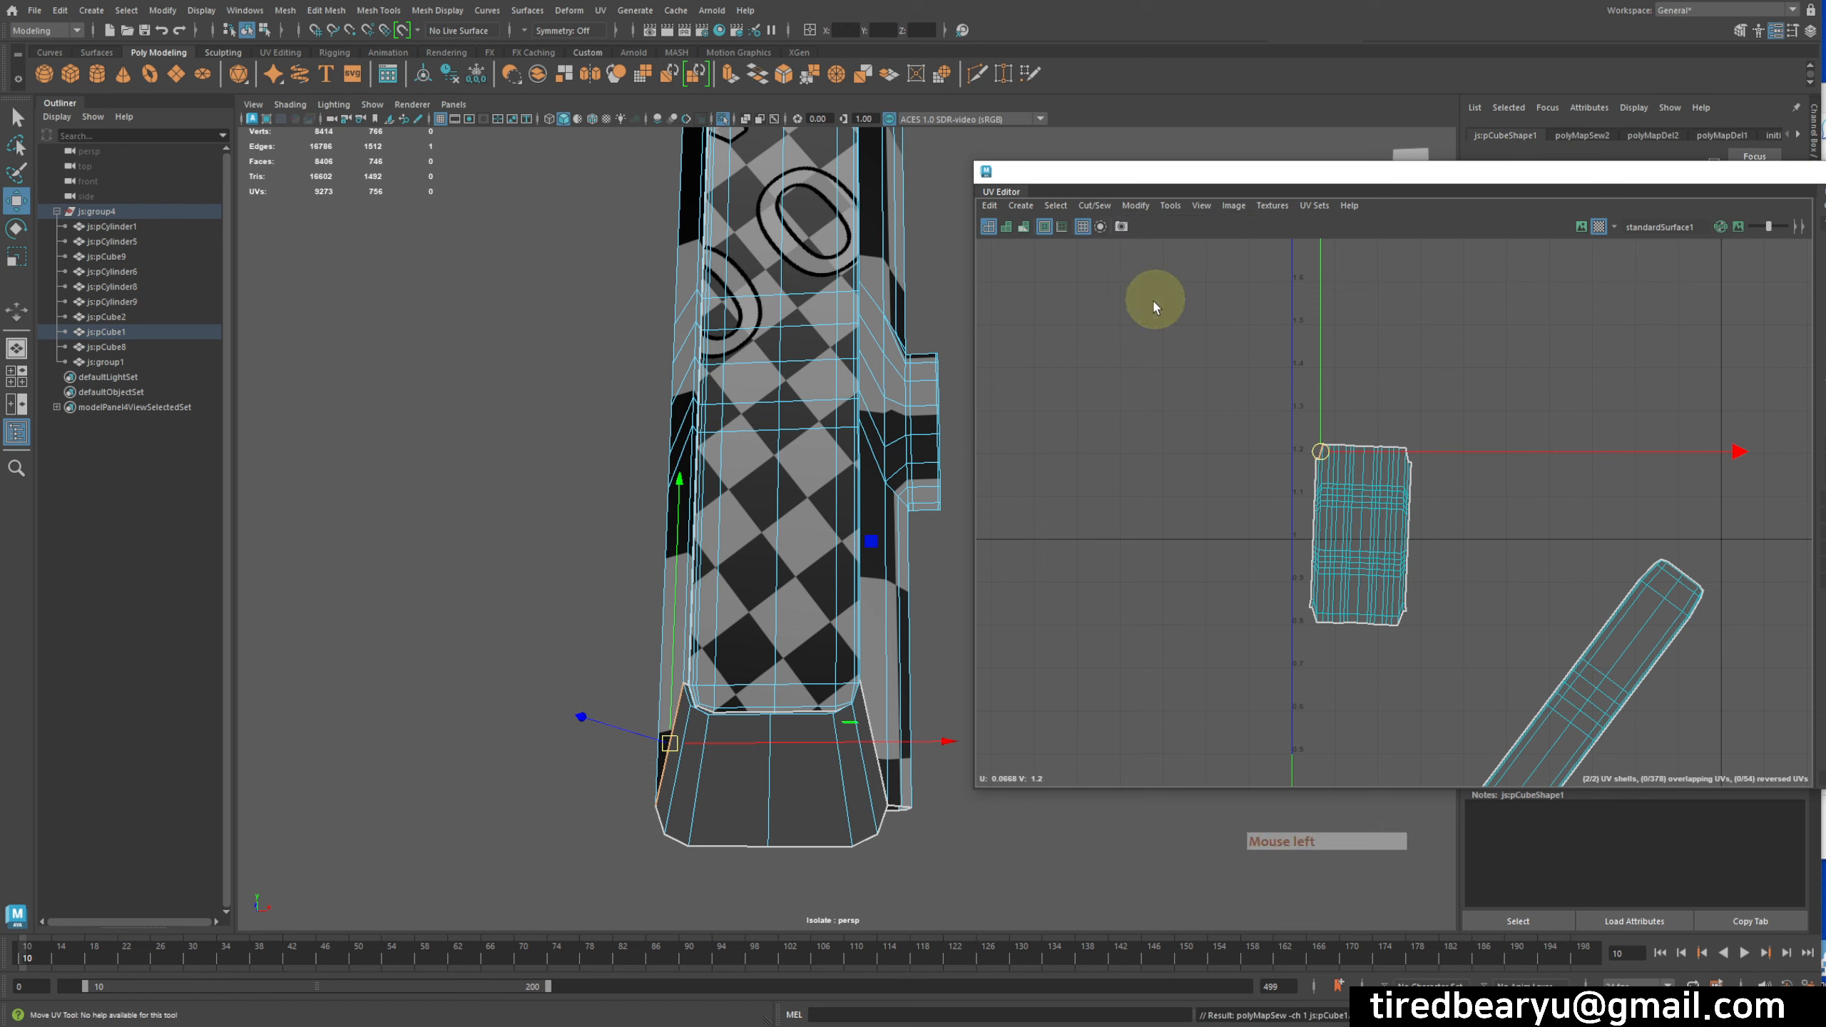
- Compare the body shell's upper corner with the matching slanted edge on the column's bottom end, undoing any accidental move
right_click_drag(1334, 521, 1625, 536, "alt")
middle_click_drag(1384, 538, 1362, 595, "alt")
right_click_drag(1260, 585, 1460, 543, "alt")
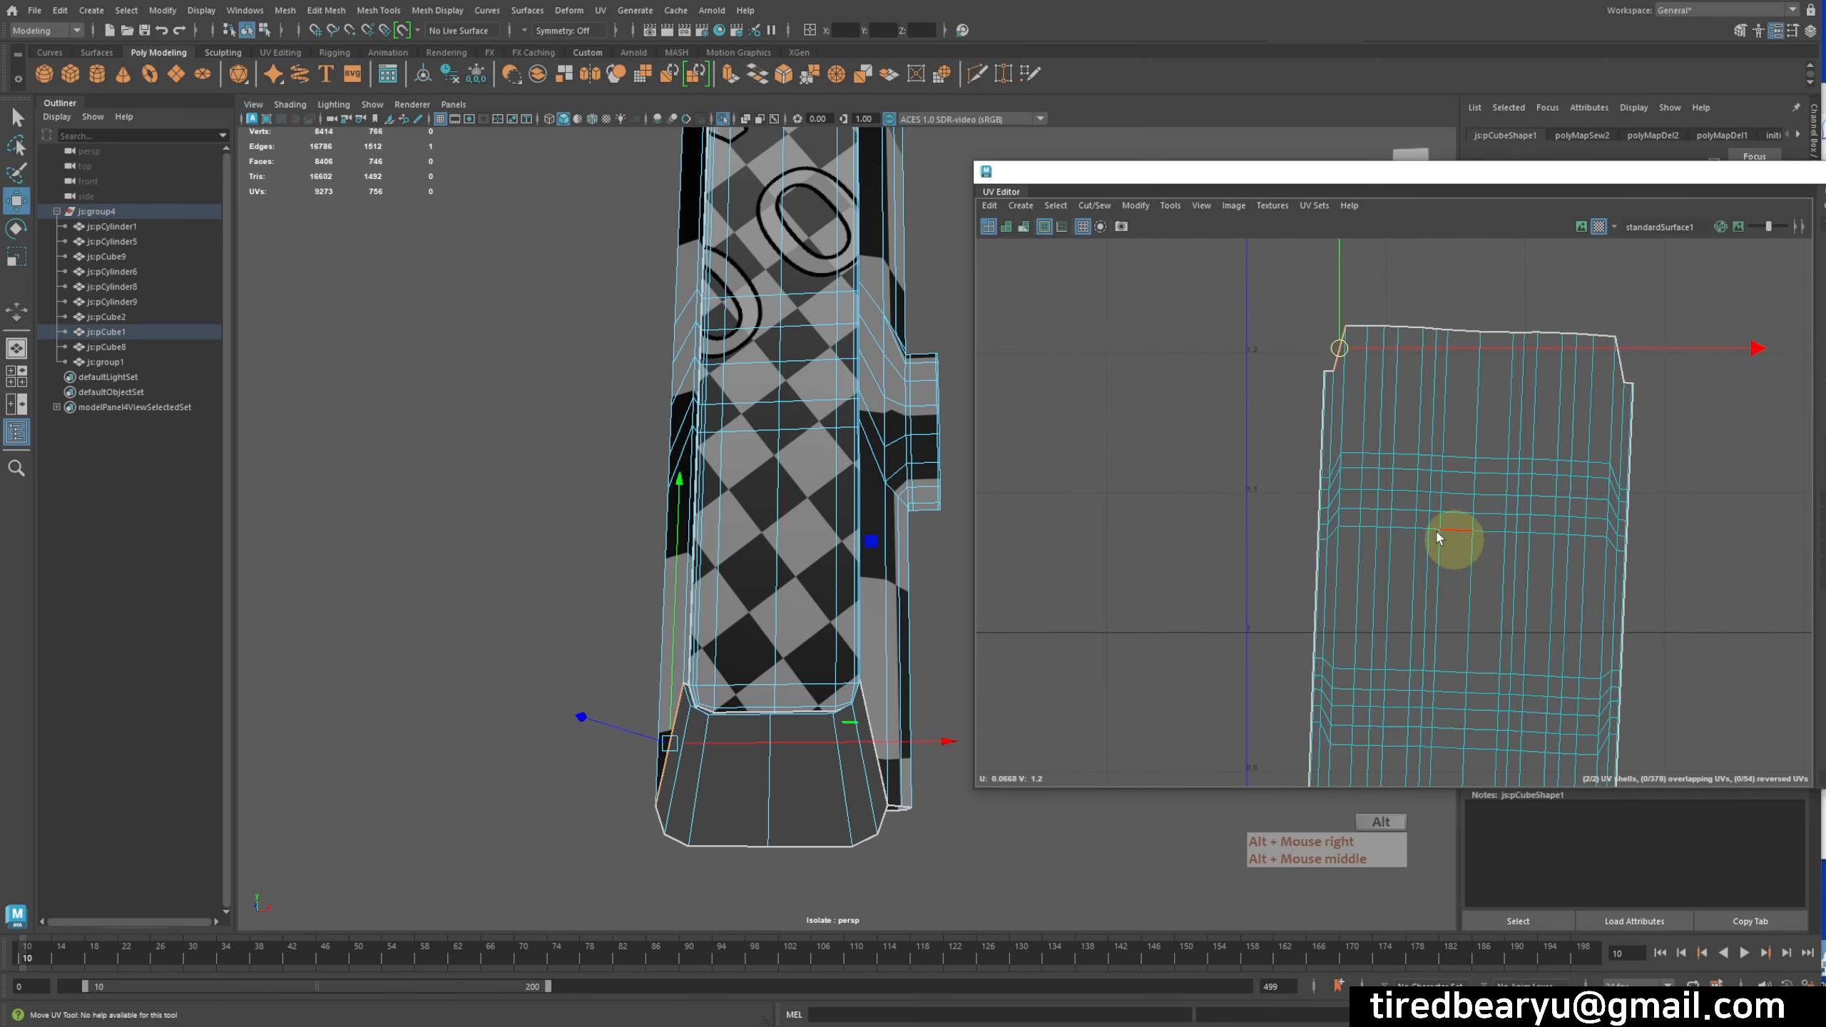
middle_click_drag(1411, 481, 1261, 465, "alt")
right_click_drag(1287, 468, 1240, 449, "alt")
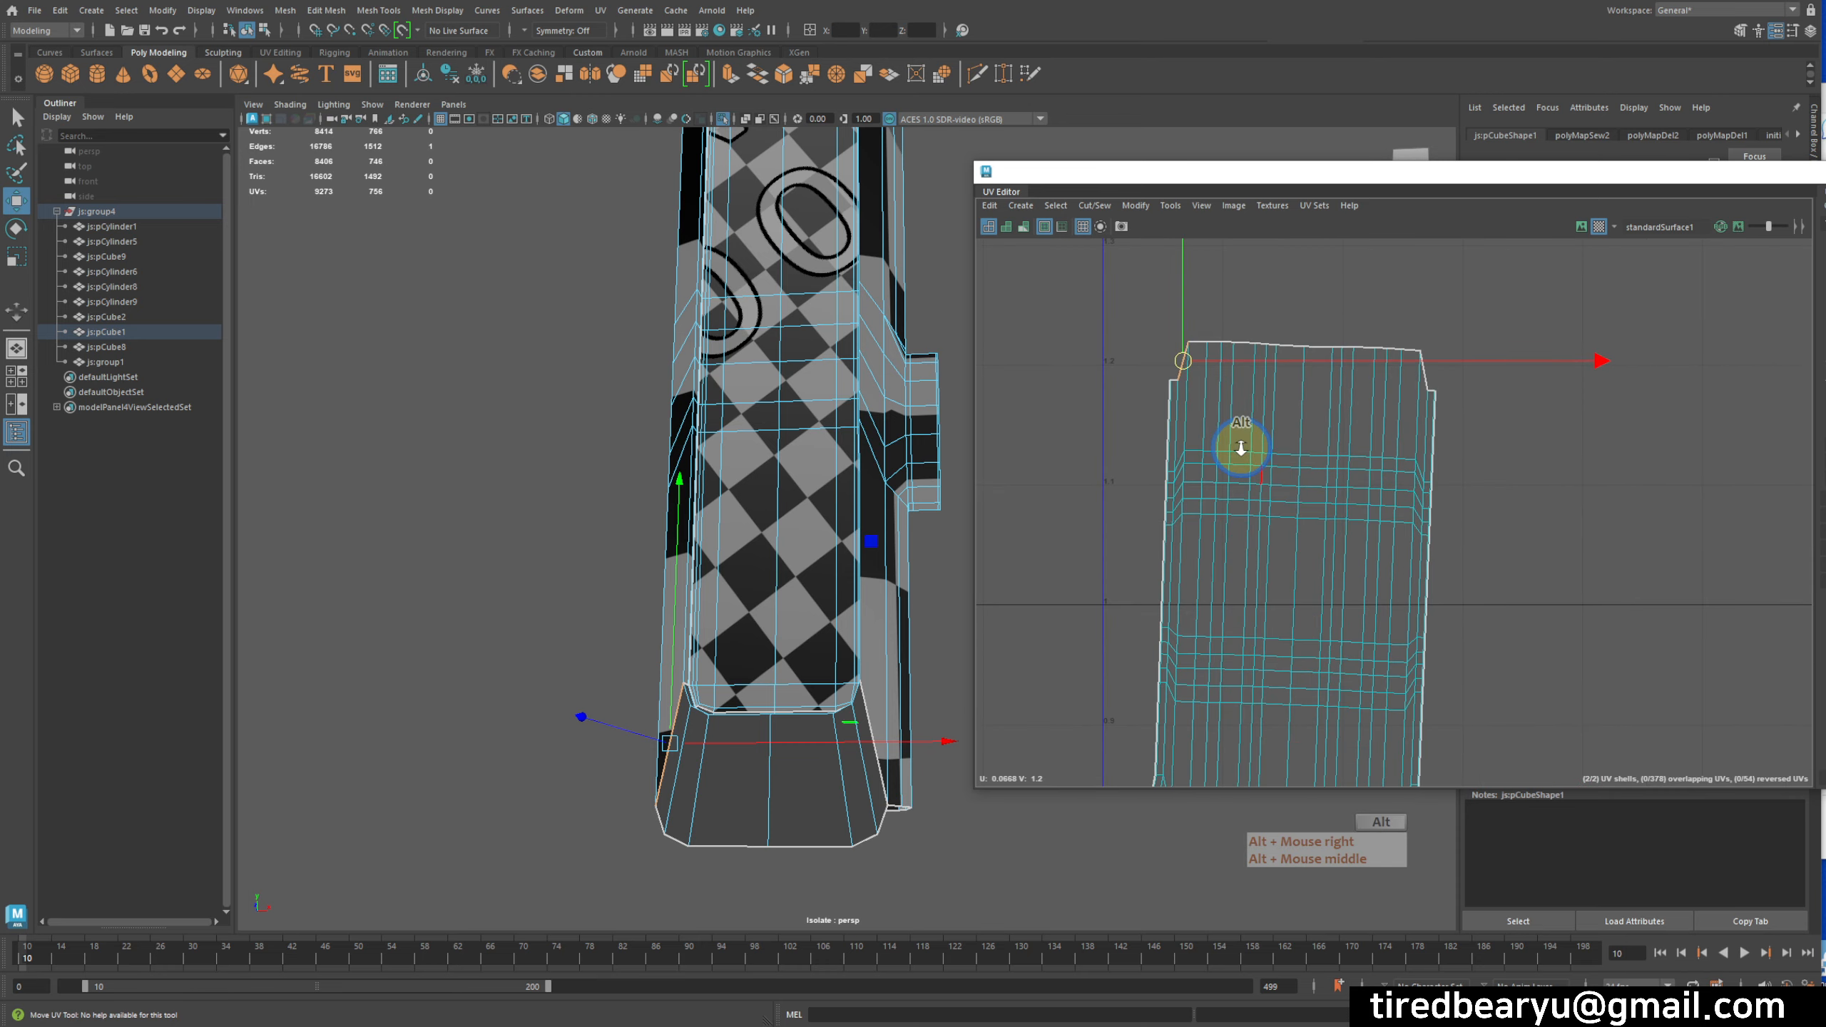
middle_click_drag(1239, 448, 1283, 453, "alt")
left_click_drag(644, 660, 706, 615, "alt")
middle_click_drag(809, 663, 791, 725)
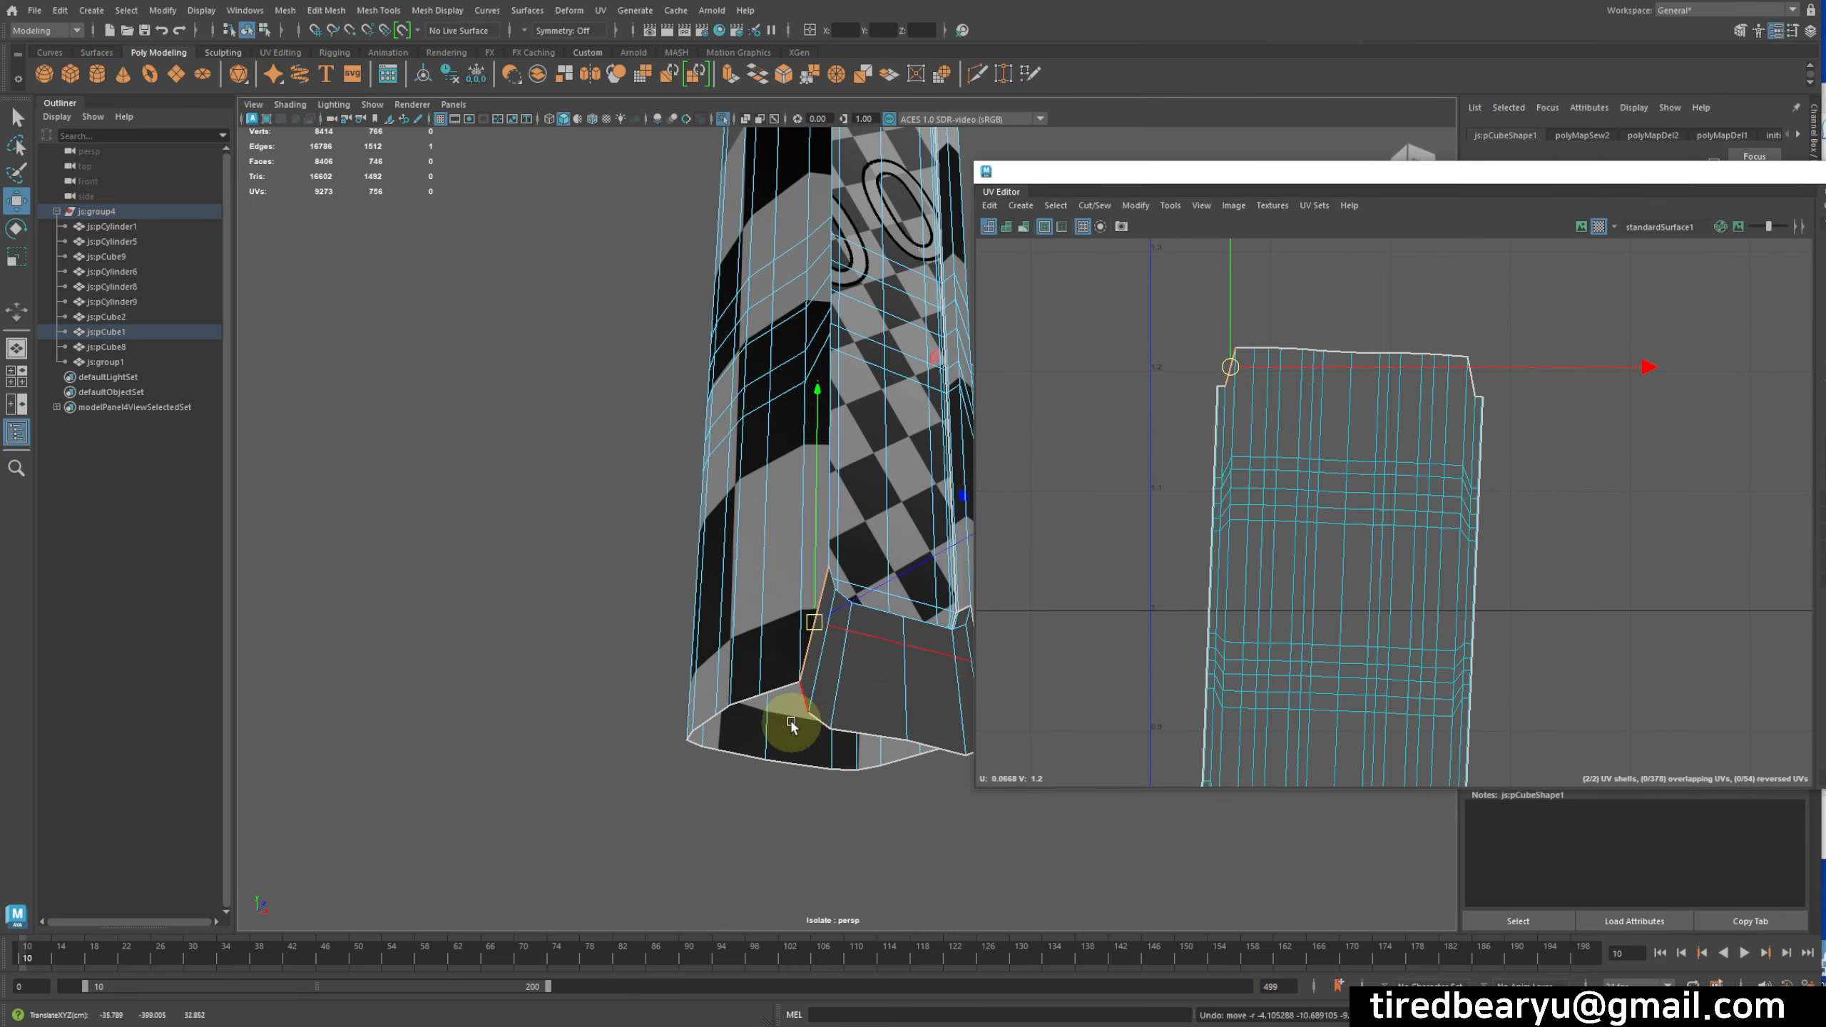
right_click_drag(777, 724, 834, 702, "alt")
middle_click_drag(836, 701, 815, 610, "alt")
right_click_drag(806, 603, 784, 562)
key("q")
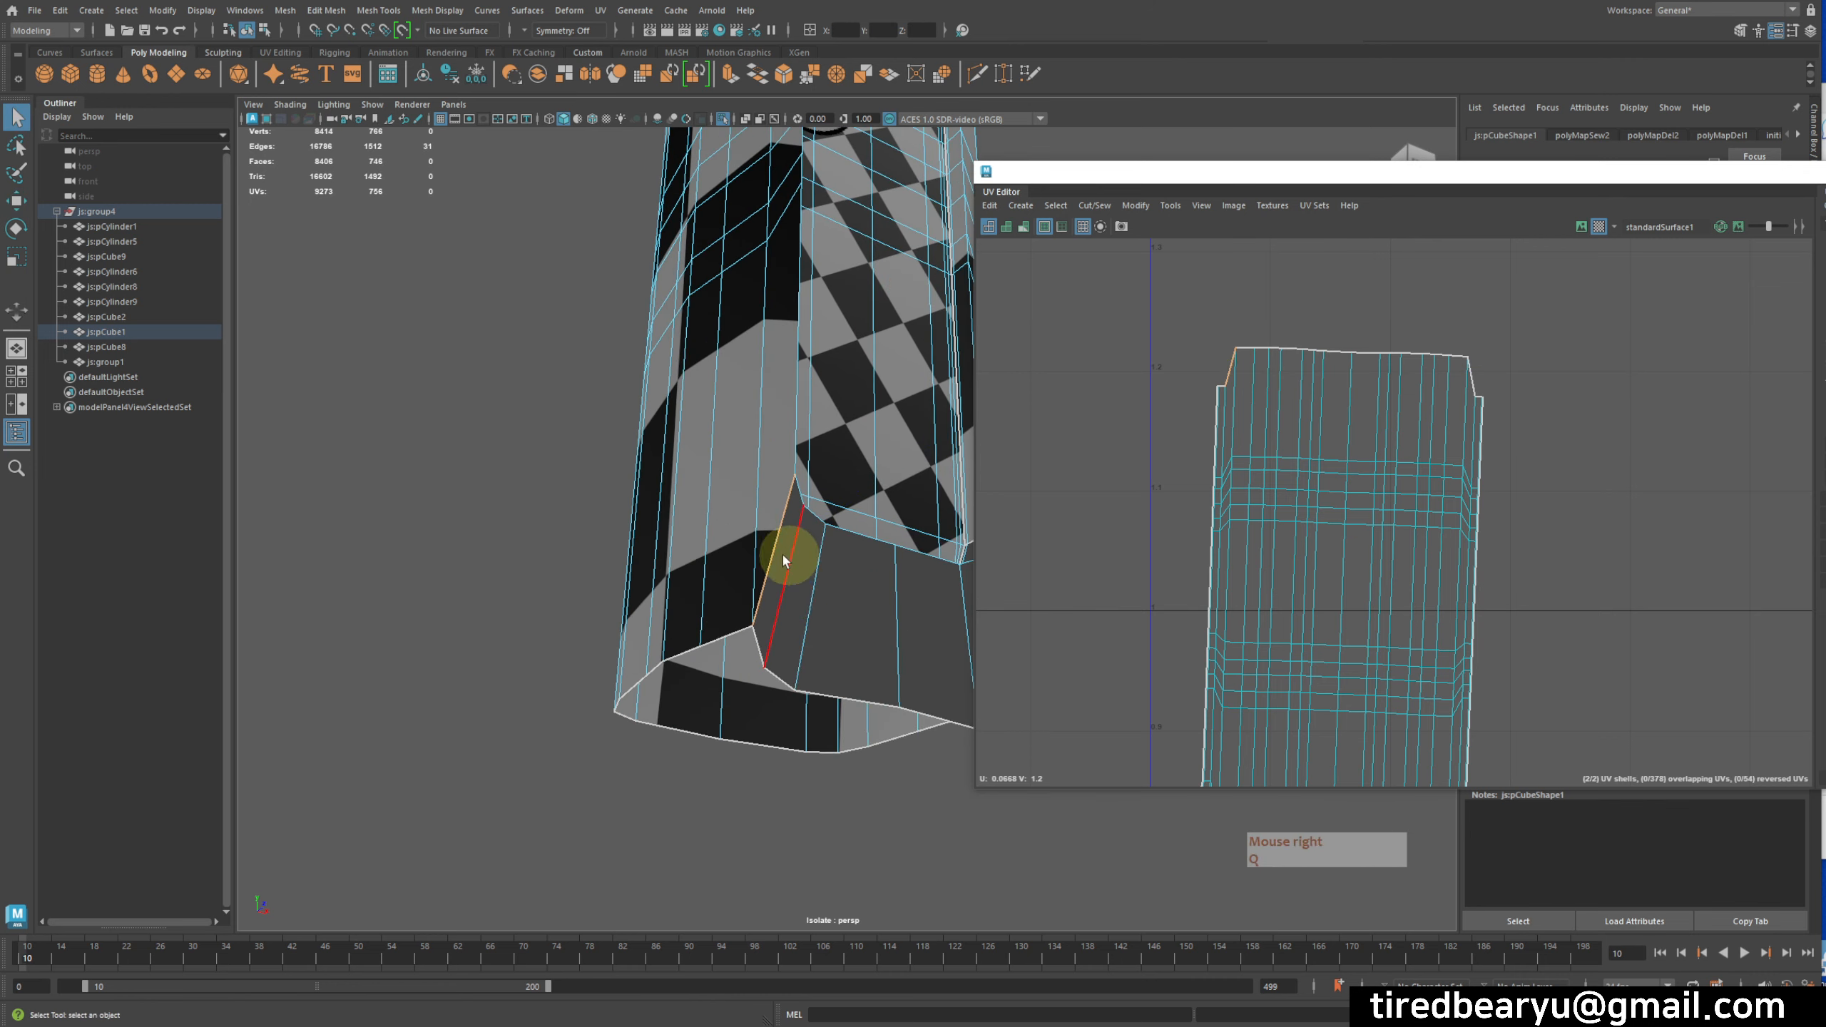
key("z")
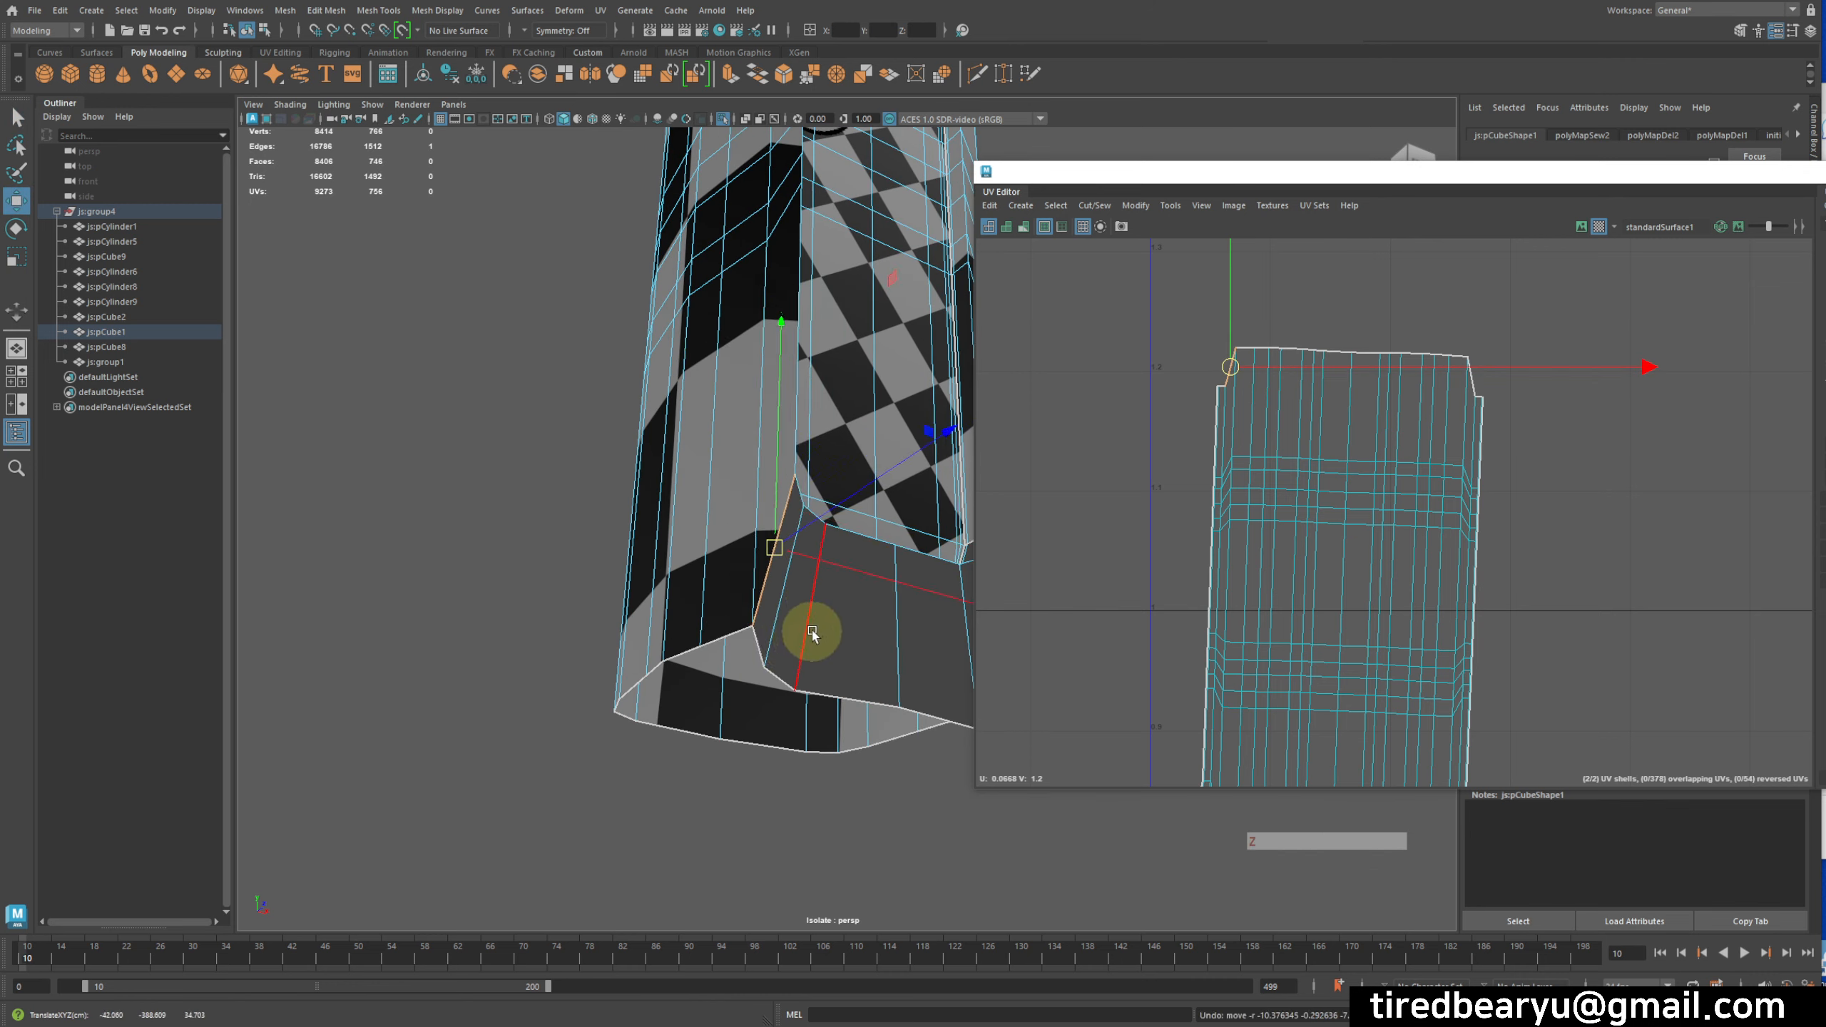
- Select the narrow slanted corner face at the column's bottom end and undo its accidental move
left_click_drag(811, 632, 874, 573, "alt")
left_click(875, 574)
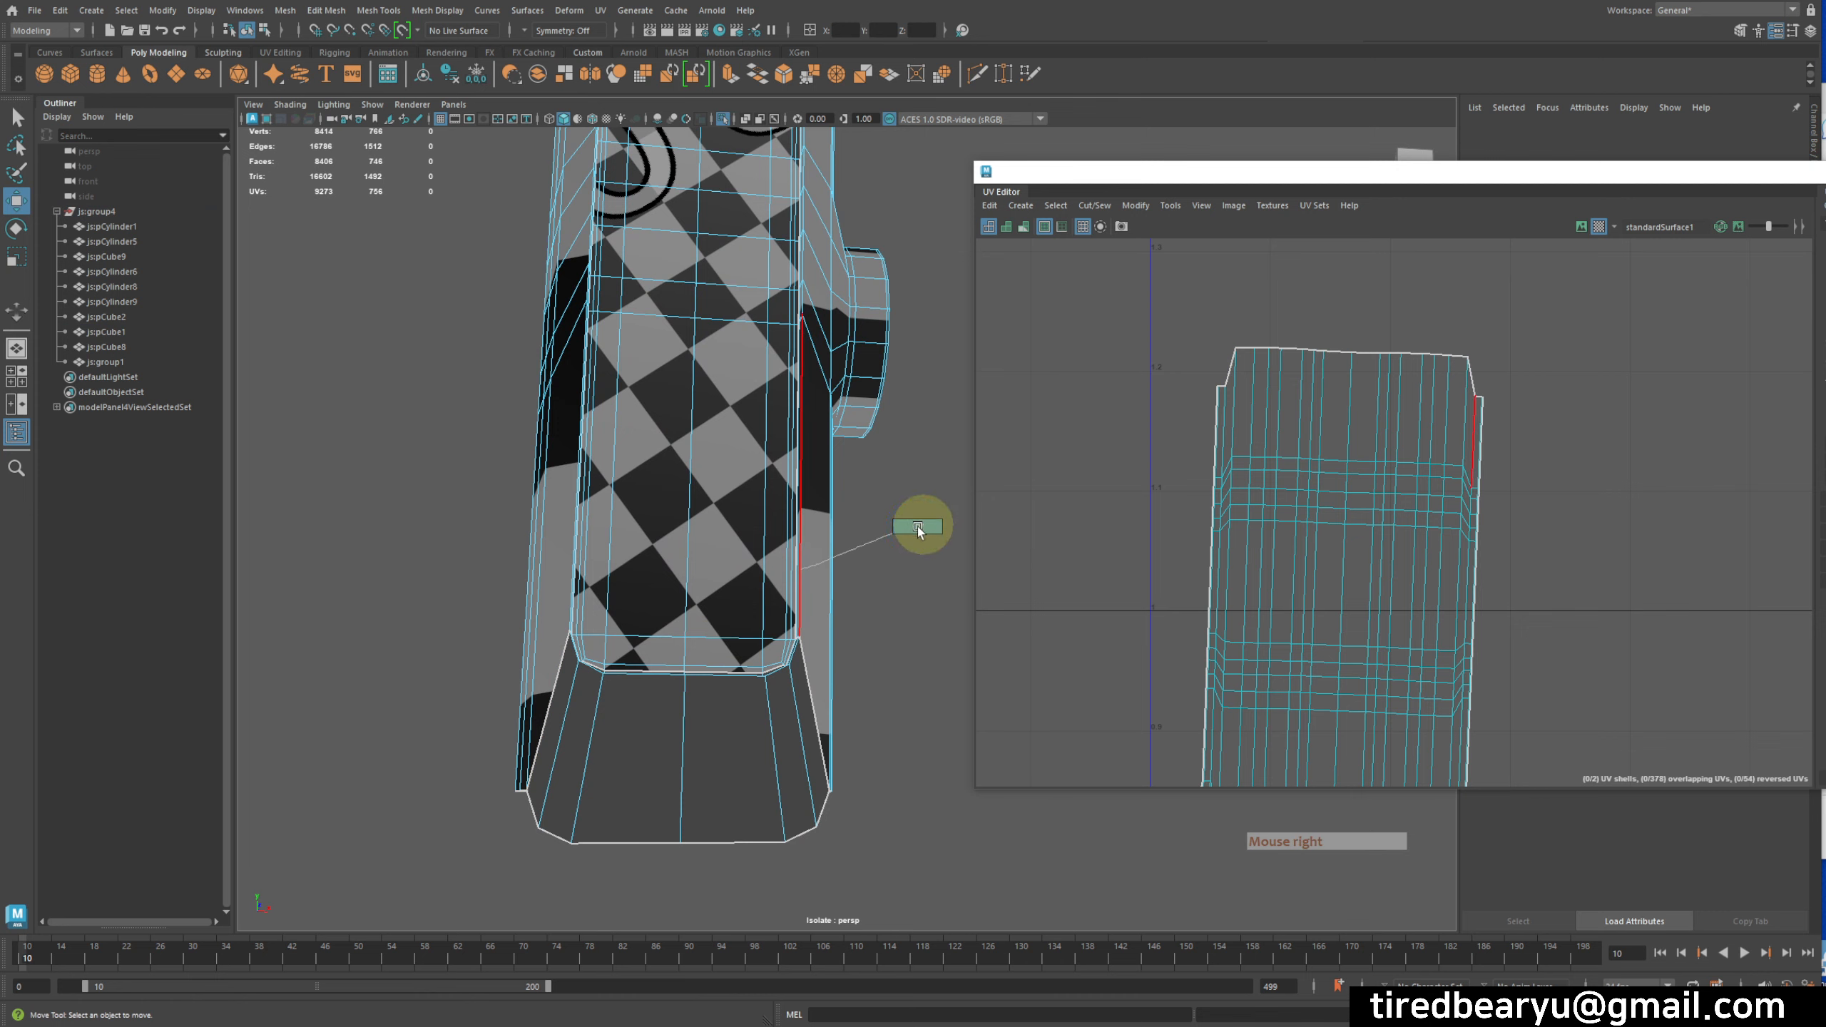
right_click_drag(918, 526, 922, 525)
middle_click_drag(512, 683, 608, 563, "alt")
right_click_drag(608, 563, 690, 611, "alt")
middle_click_drag(647, 648, 883, 594, "alt")
mouse_move(702, 616)
right_mouse_down("alt")
mouse_move(746, 577)
mouse_move(709, 594)
right_mouse_up("alt")
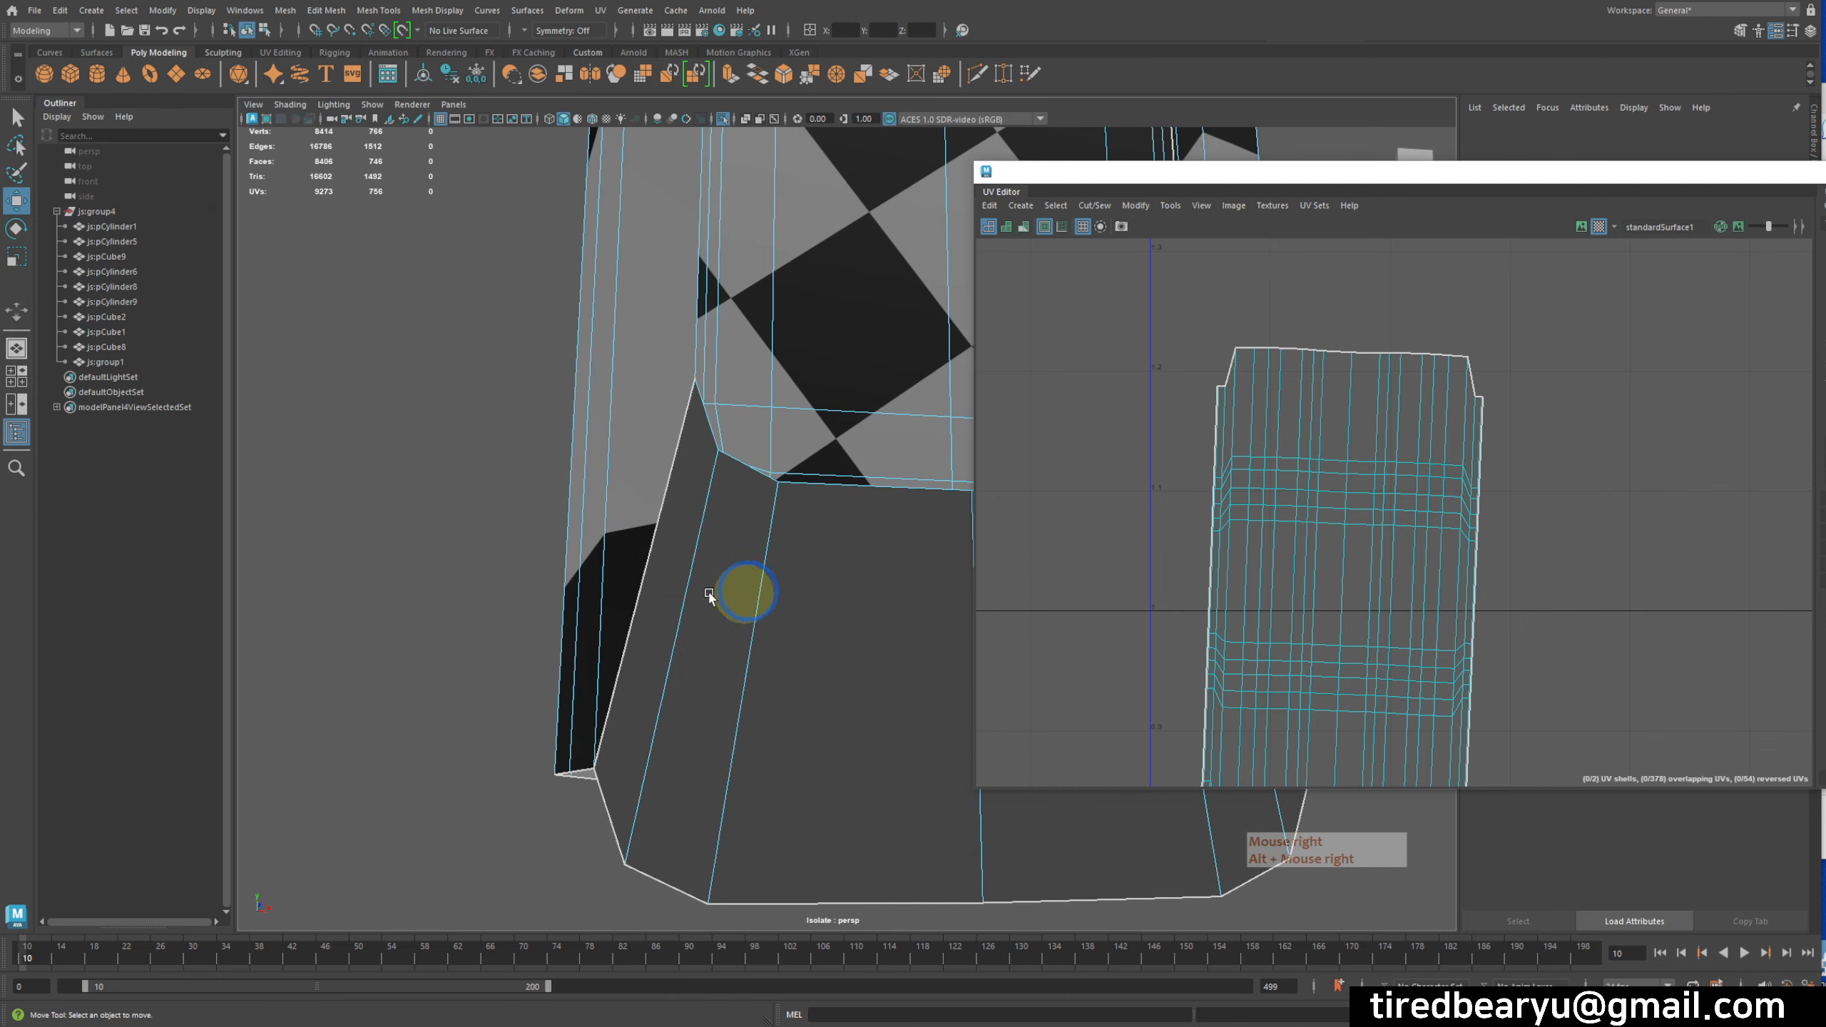
left_click(681, 585)
middle_click_drag(730, 673, 671, 712)
key("z")
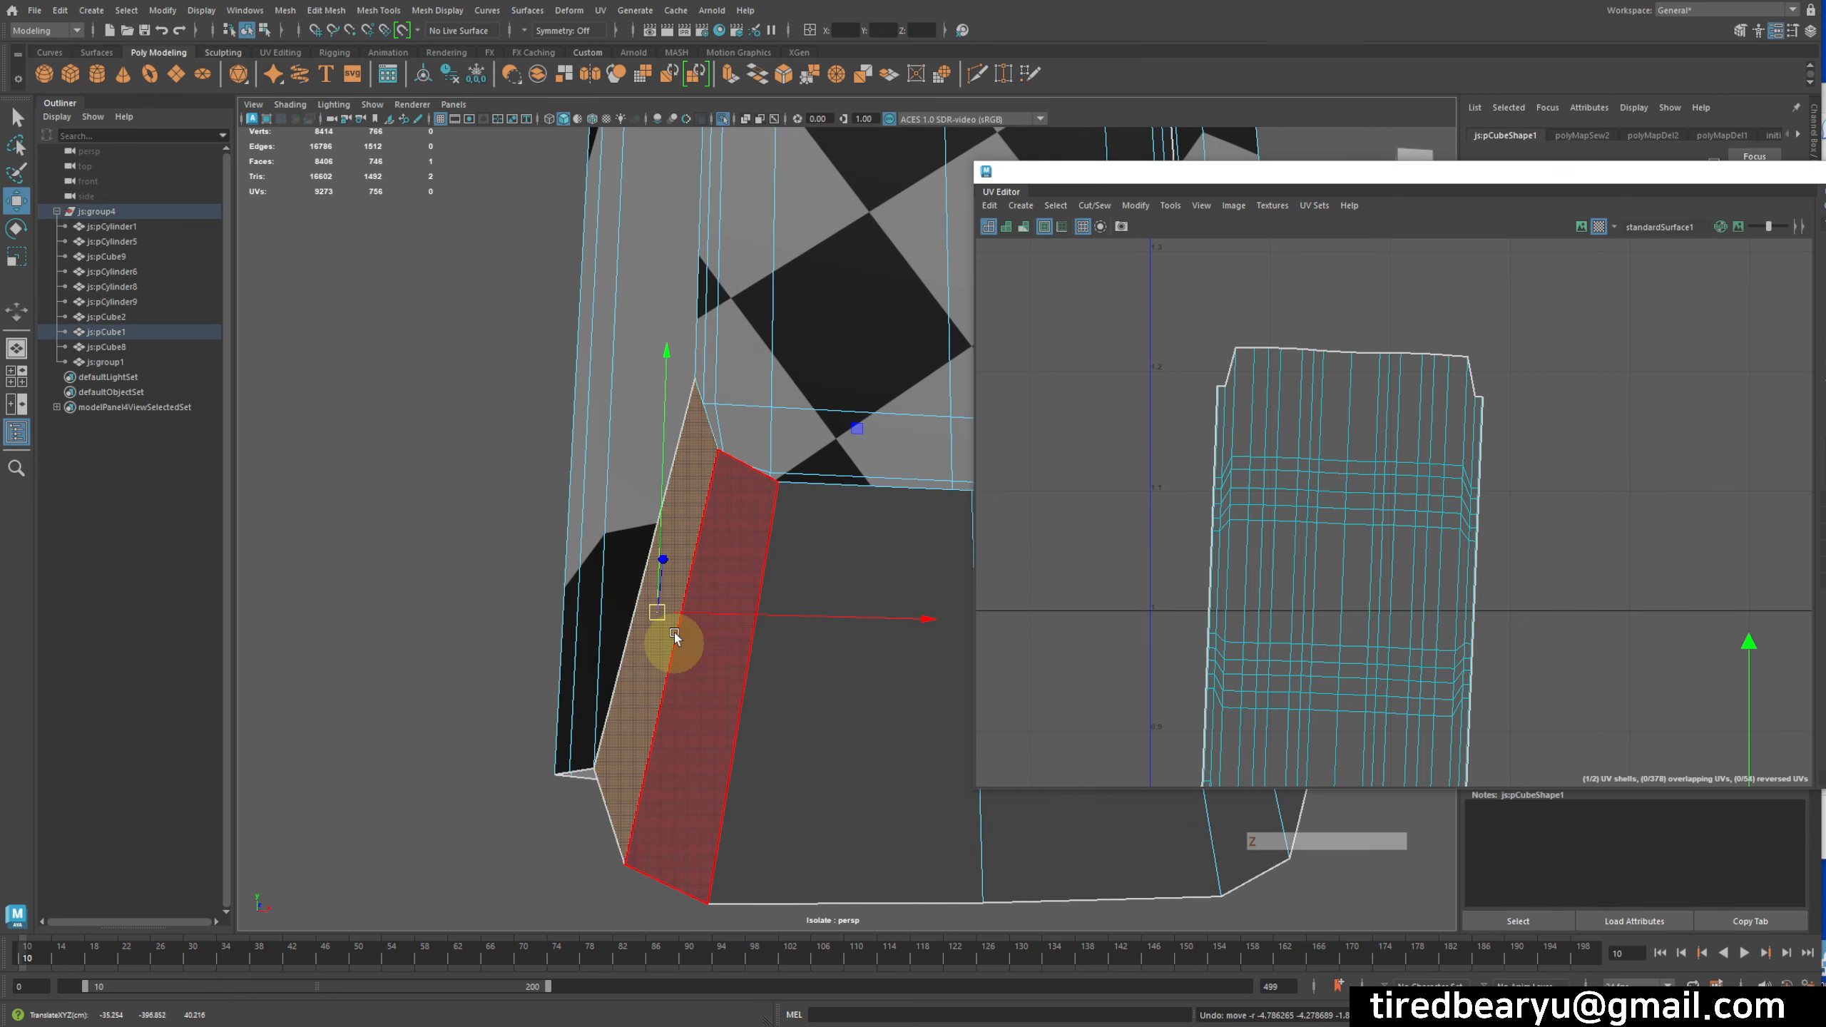
- Select and frame the body shell's slanted upper corner edge in the UV Editor, undoing the trial move
right_click_drag(729, 501, 850, 446)
right_click_drag(1301, 459, 1215, 455, "alt")
middle_click_drag(1215, 455, 1198, 536, "alt")
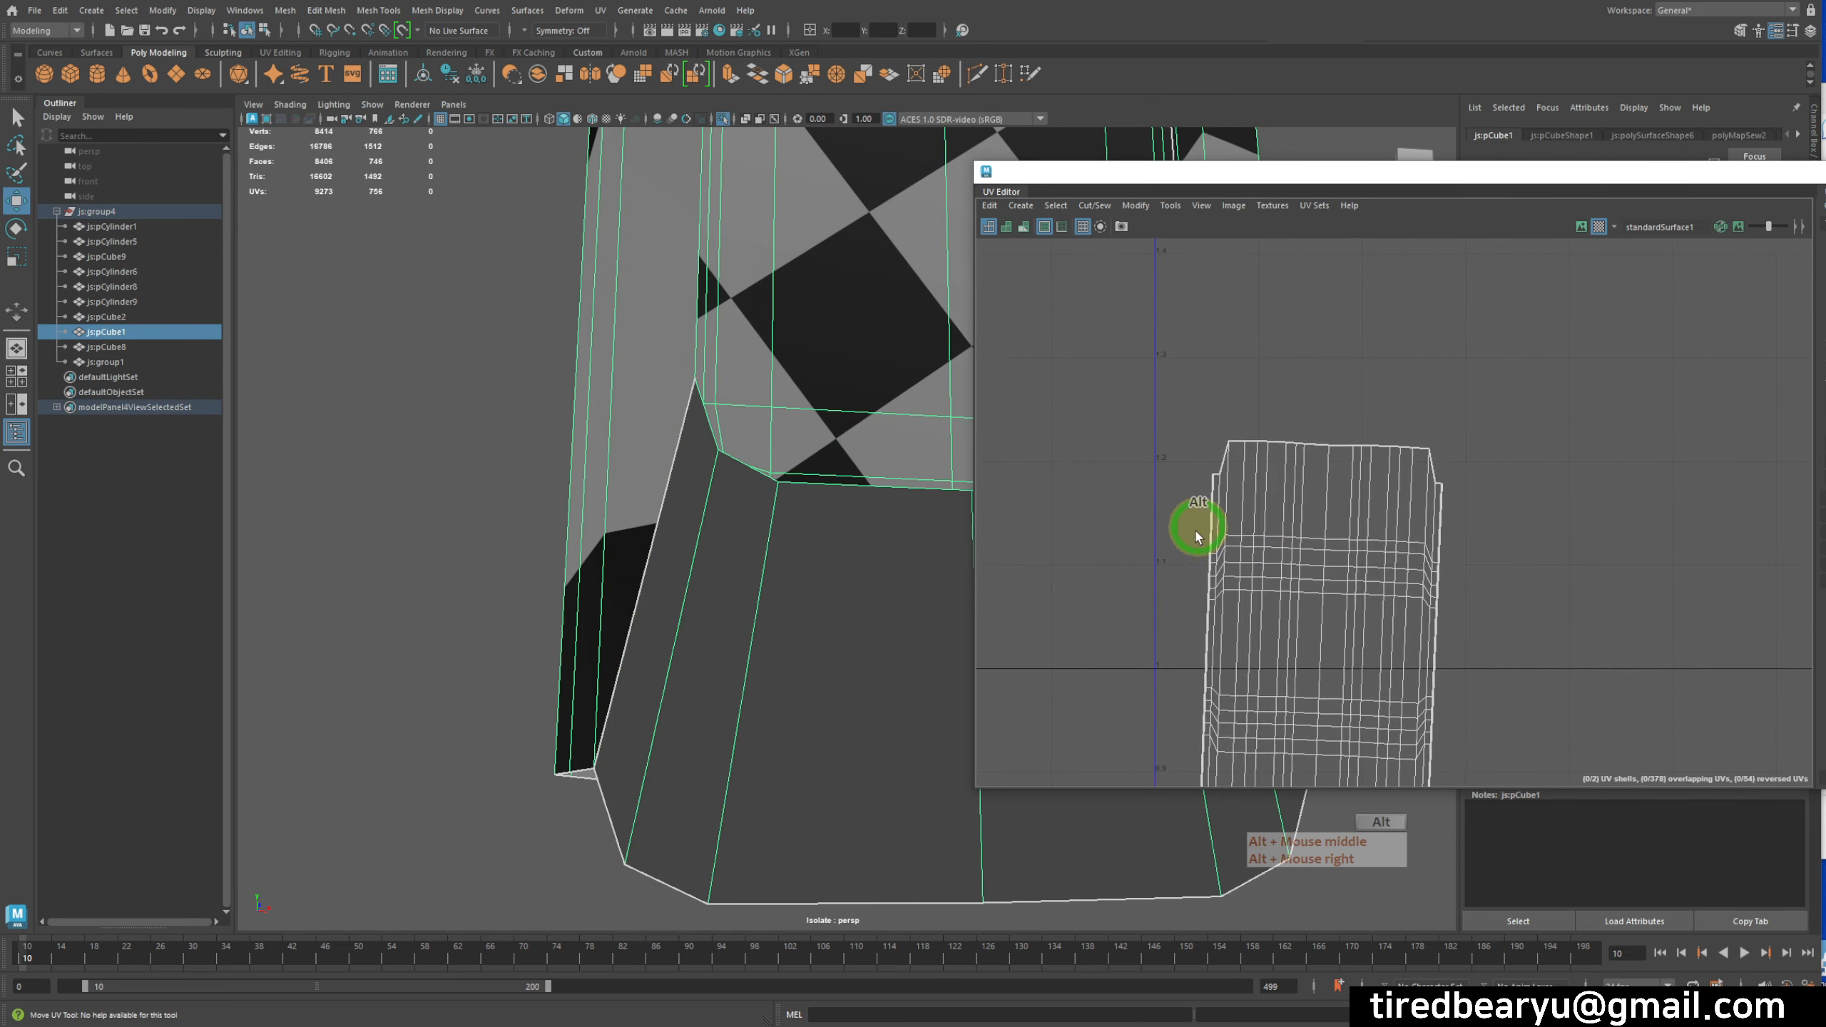
right_click_drag(1199, 530, 1345, 493, "alt")
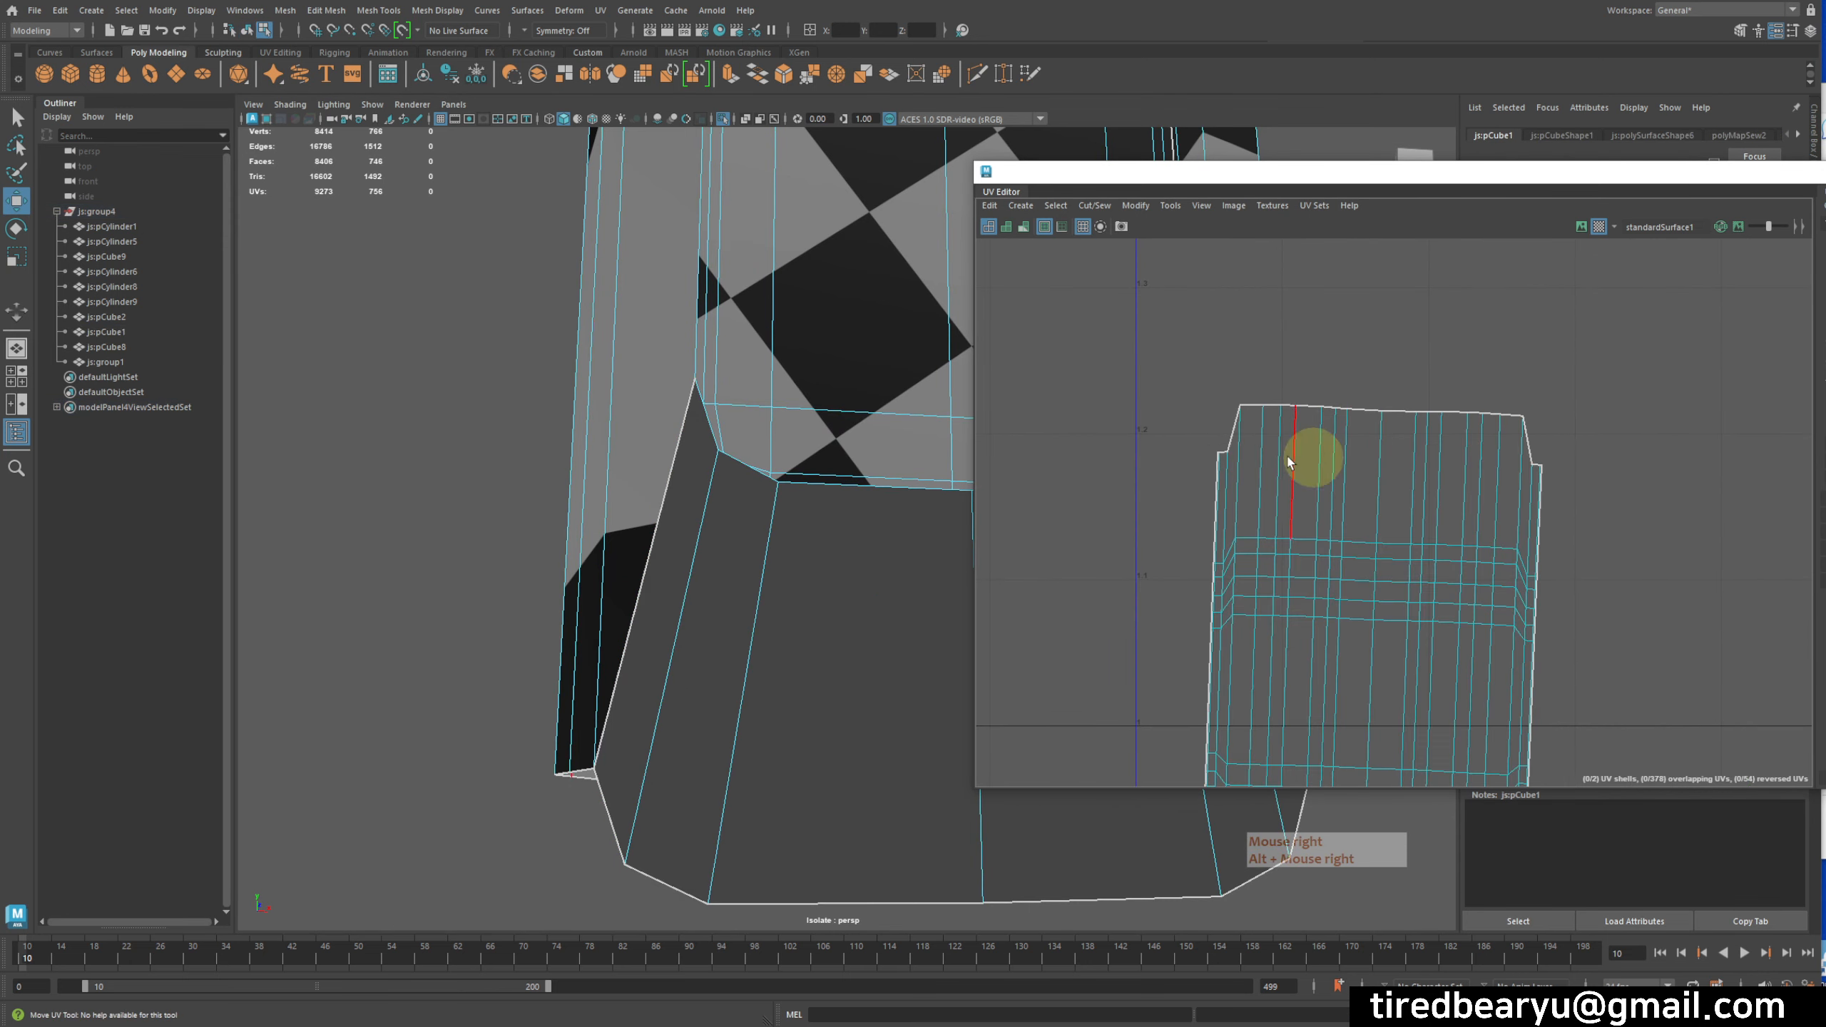
left_click(1232, 440)
right_click_drag(1232, 441, 1354, 457, "alt")
key("f")
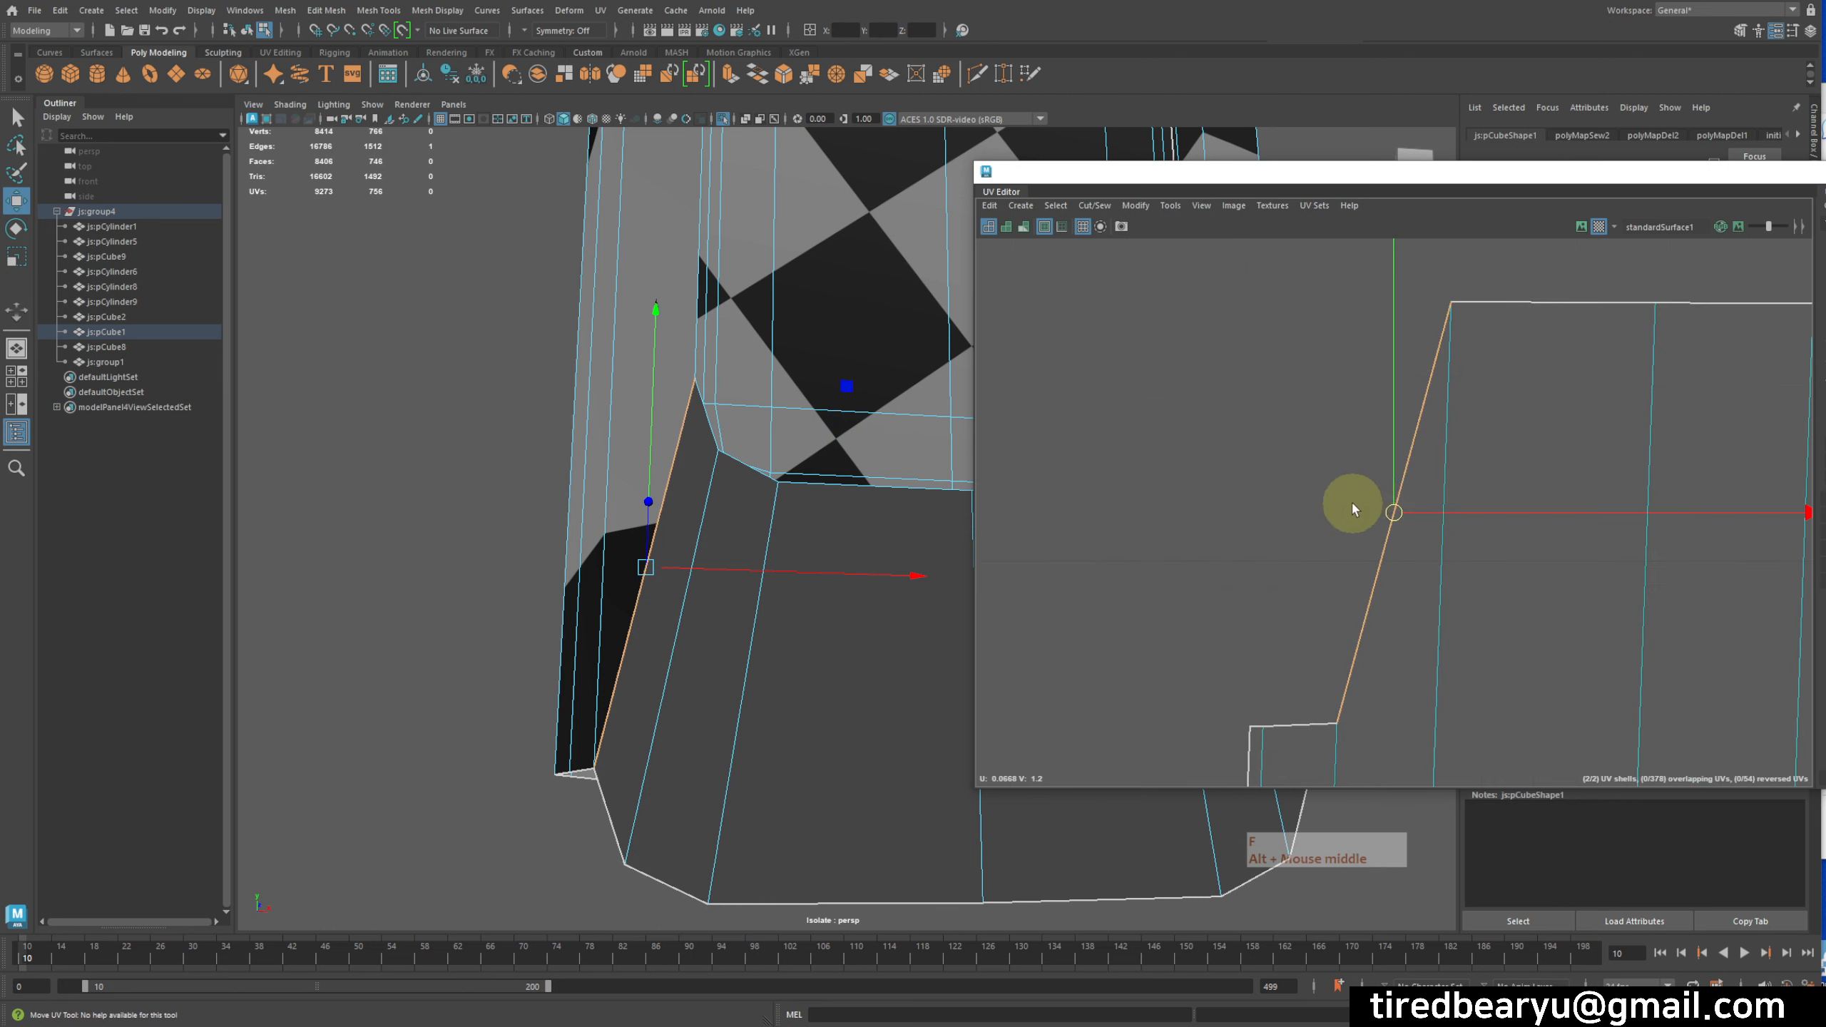
left_click_drag(1355, 508, 1429, 605)
key("z")
- Undo the recent selections, the sew and the second UV deletion, restoring the flared bottom panel's UV shell
left_click_drag(741, 561, 799, 578, "alt")
right_click_drag(798, 577, 561, 543, "alt")
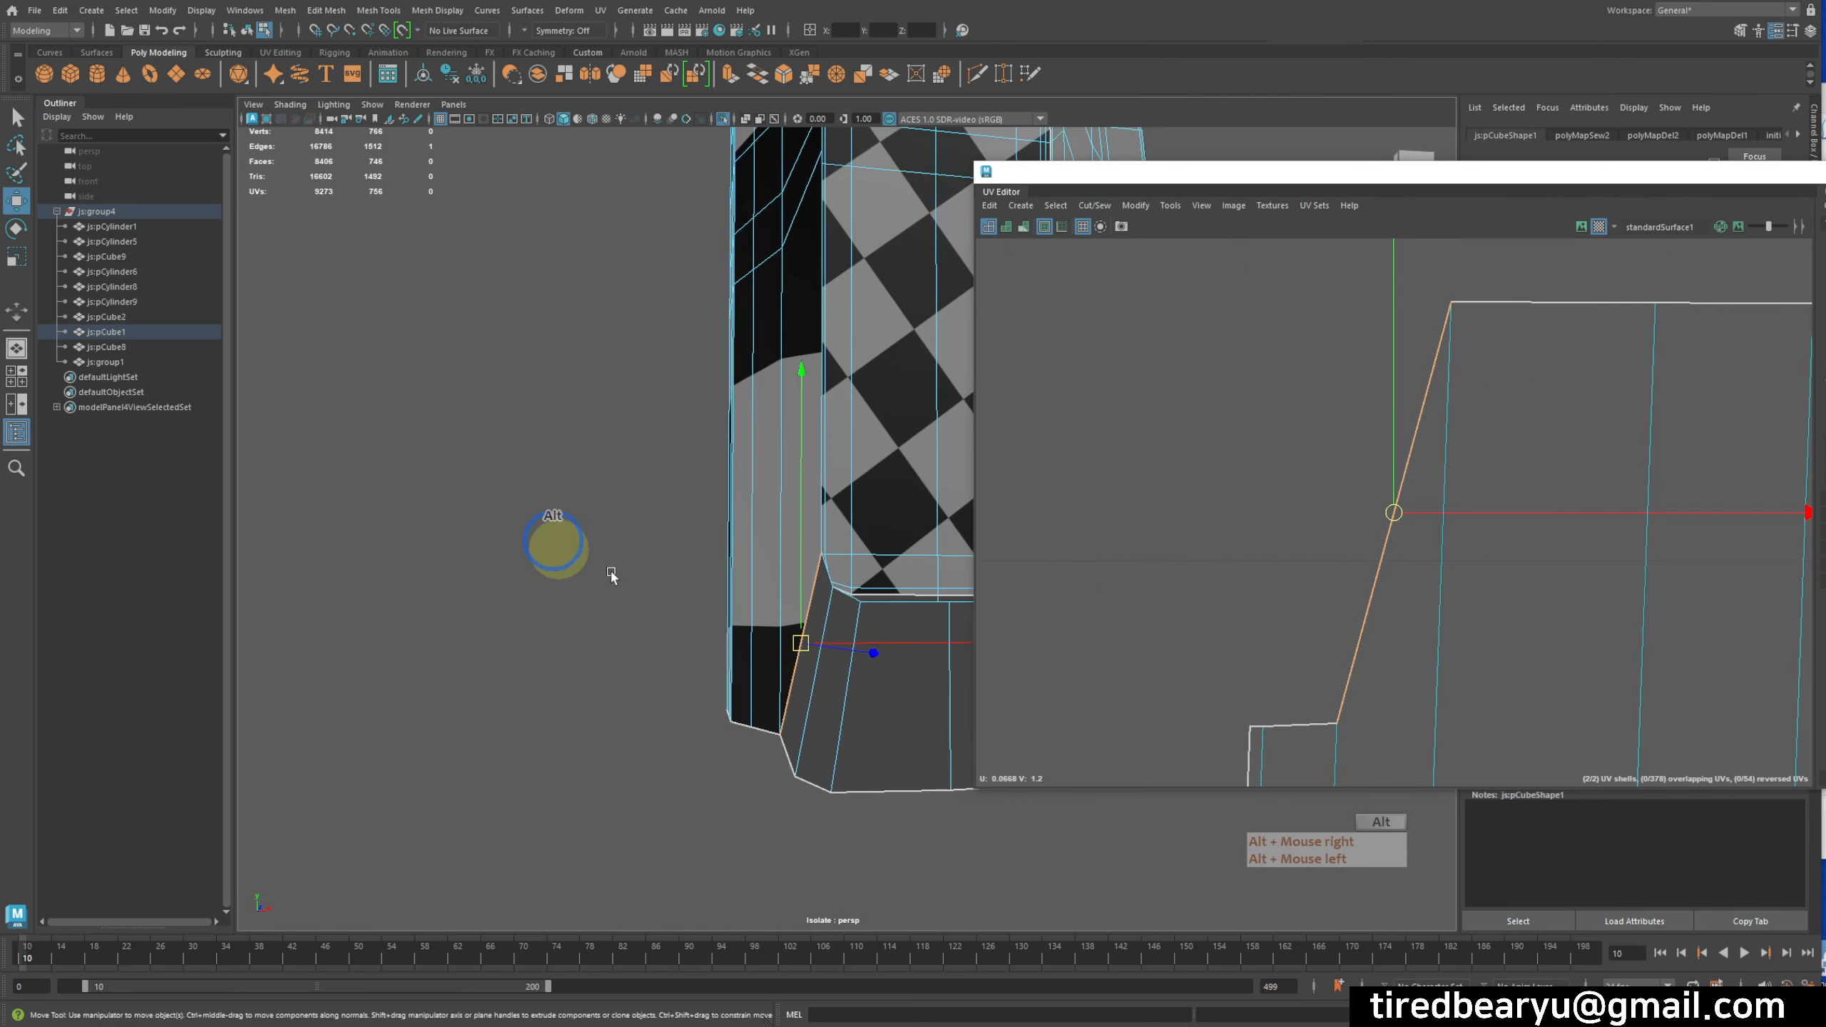
left_click_drag(762, 594, 799, 572, "alt")
middle_click_drag(798, 572, 701, 606, "alt")
key("q")
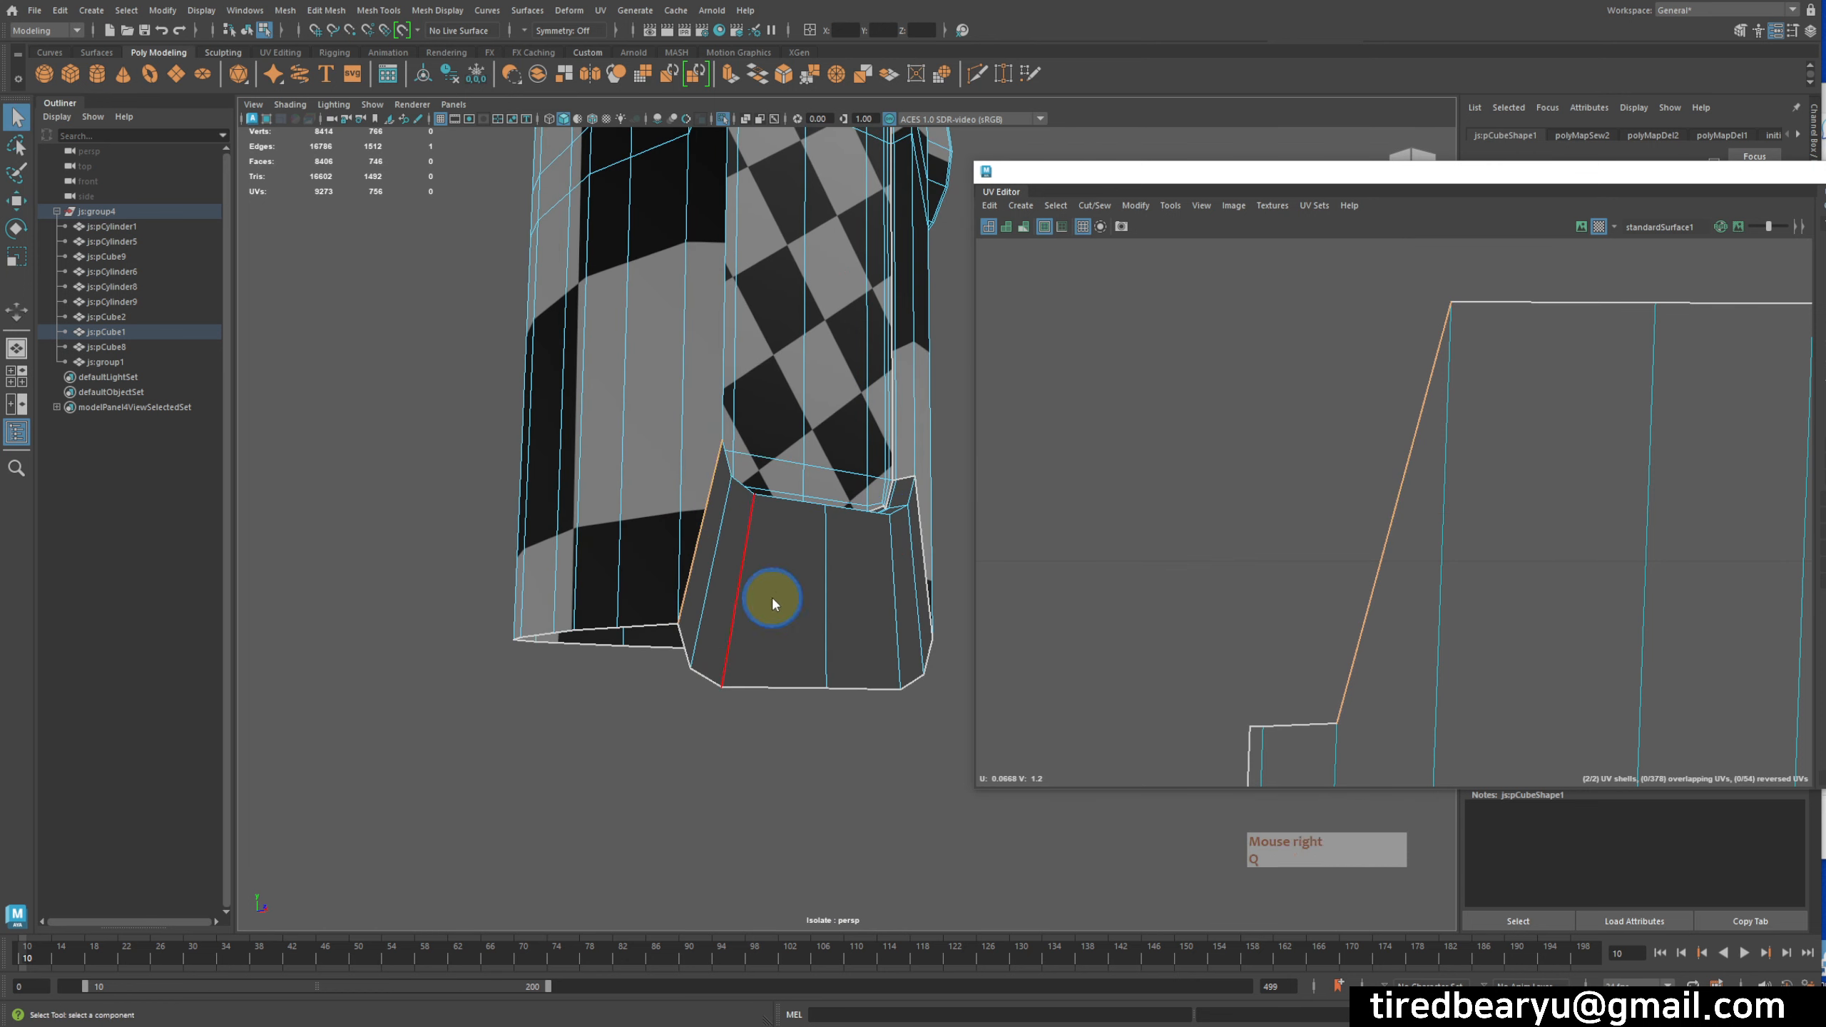
key("z")
key("z")
key("z")
key("z")
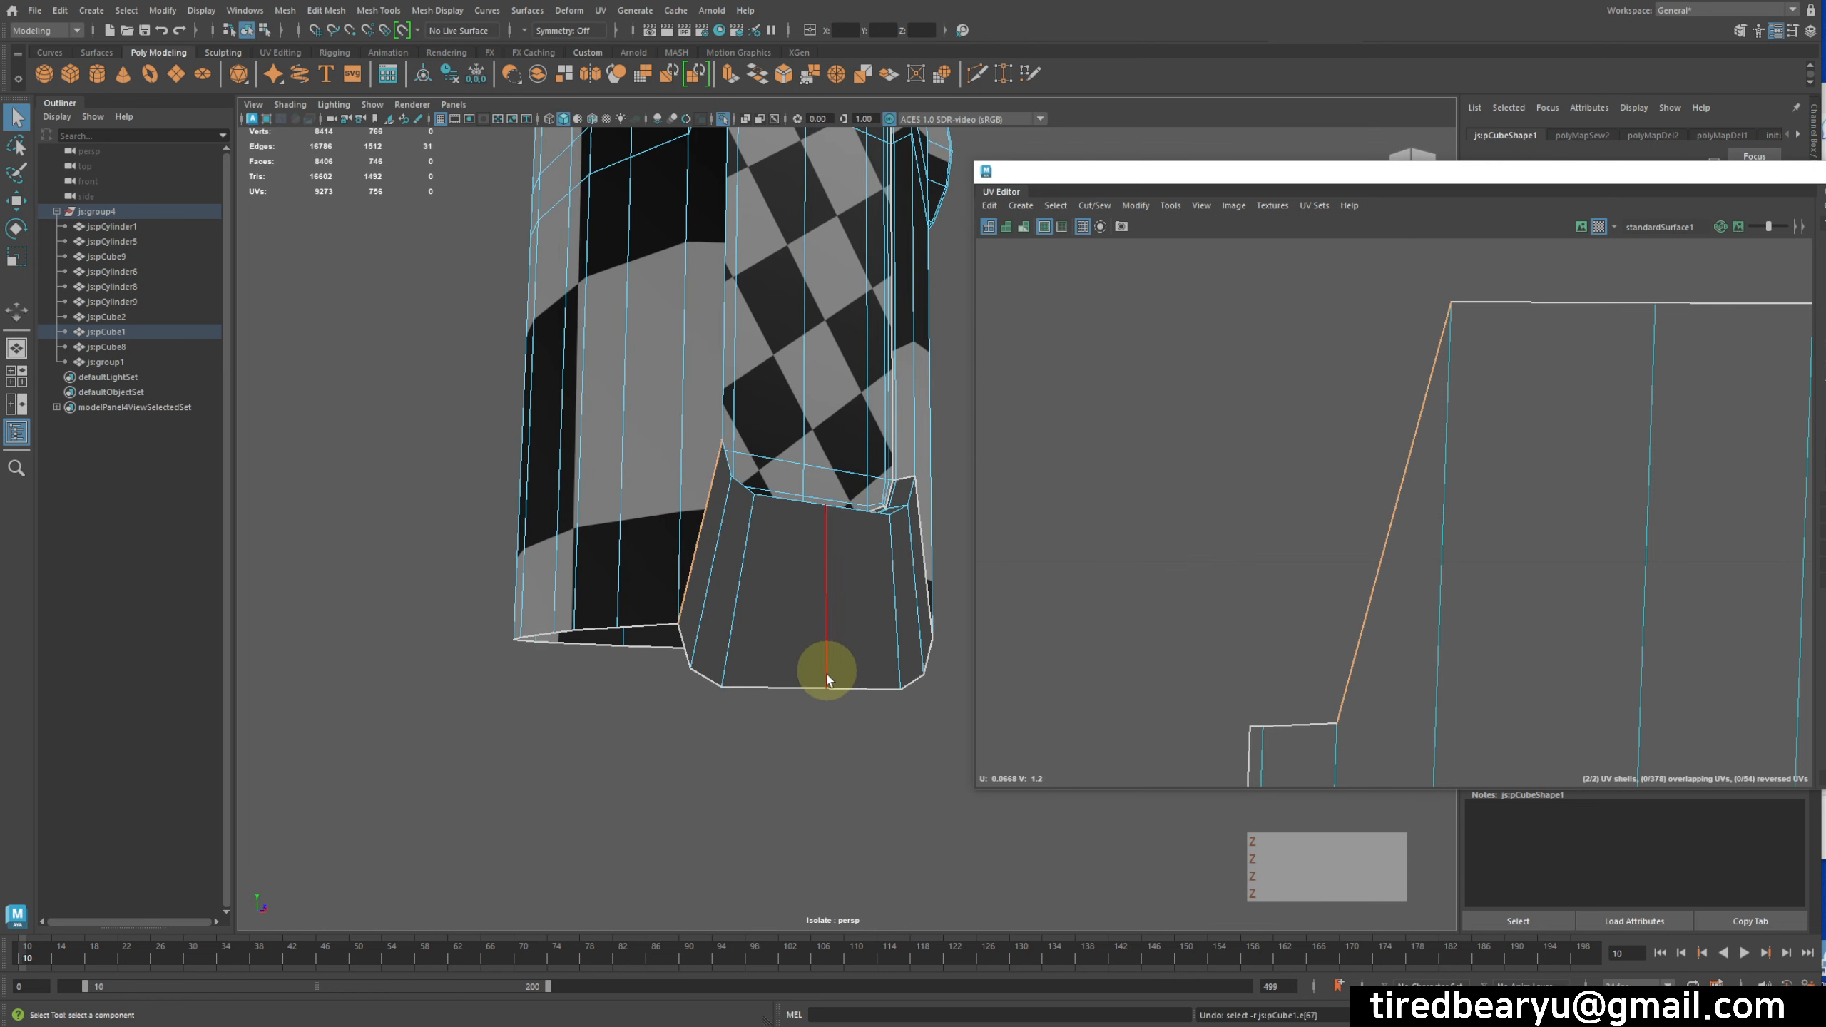
key("z")
key("z")
key("z")
- Select the slanted side edge that the flared panel's small shell shares with the neighbouring body shell
middle_click_drag(1428, 487, 1310, 492, "alt")
right_click(1355, 478)
right_click_drag(1354, 481, 1249, 446)
left_click(1285, 445)
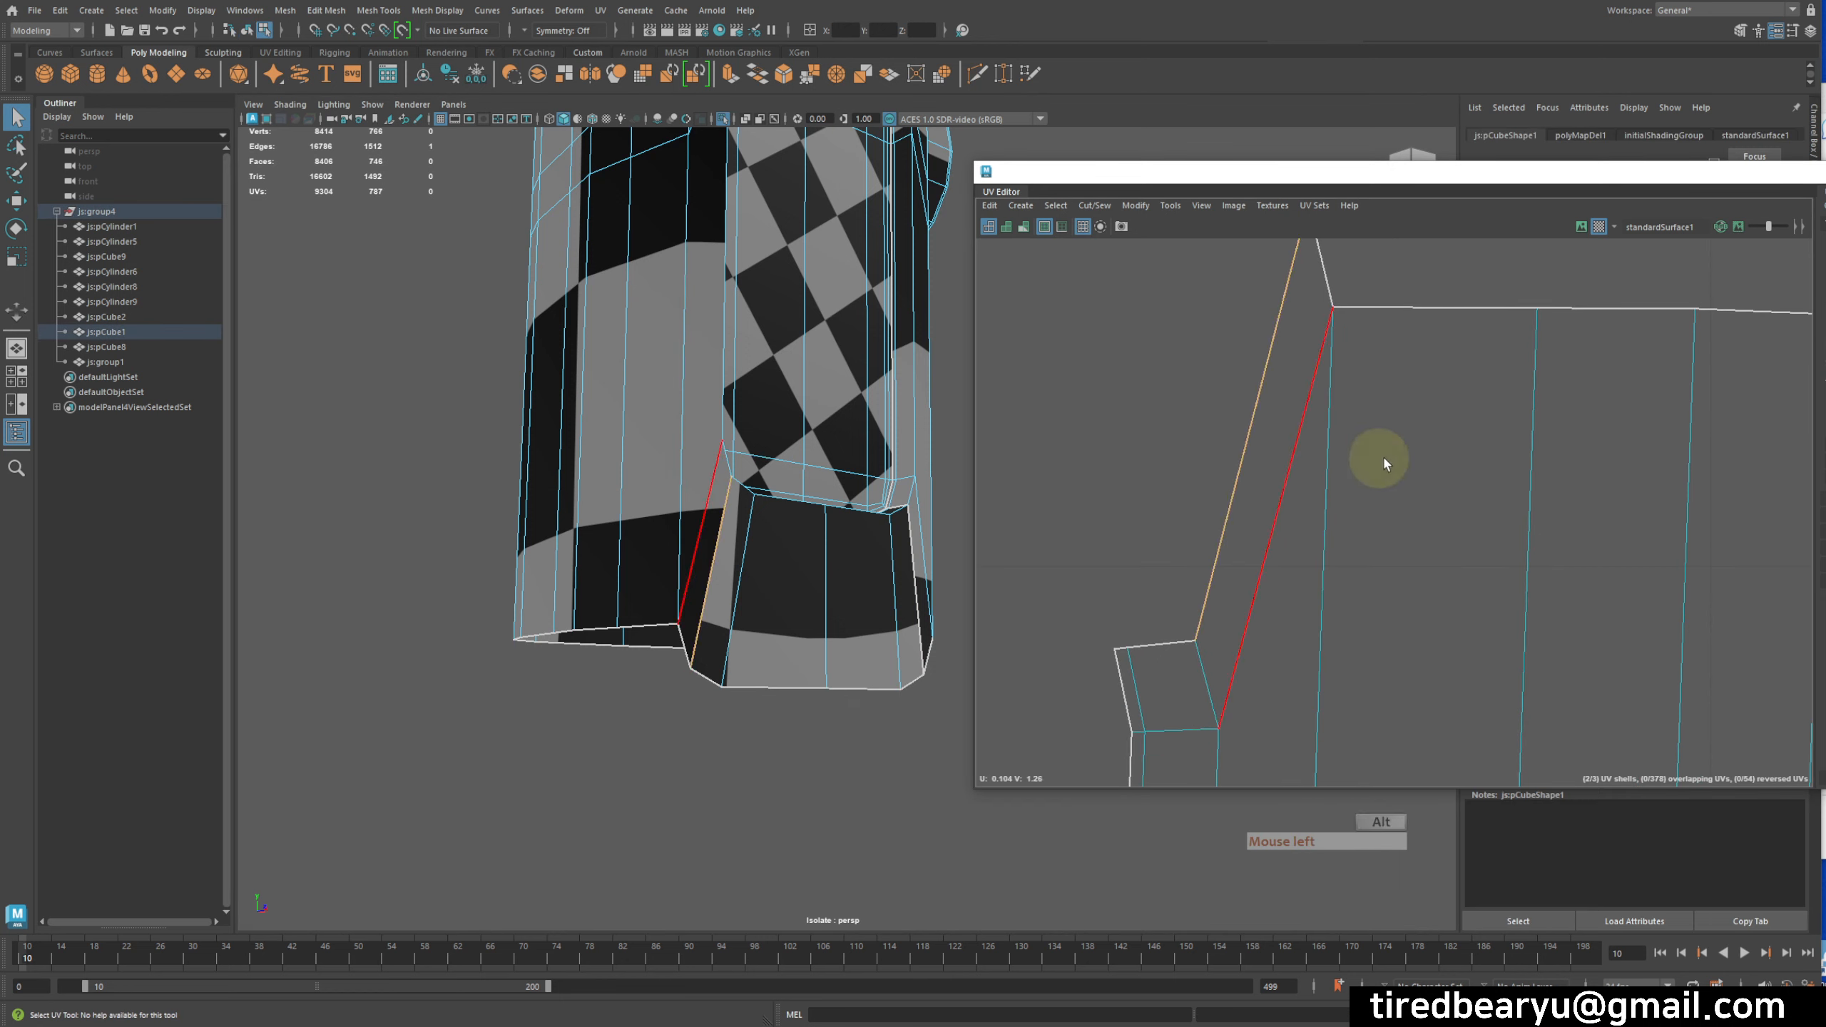
right_click_drag(1384, 464, 1329, 433, "alt")
middle_click_drag(1330, 433, 1125, 297, "alt")
key("f")
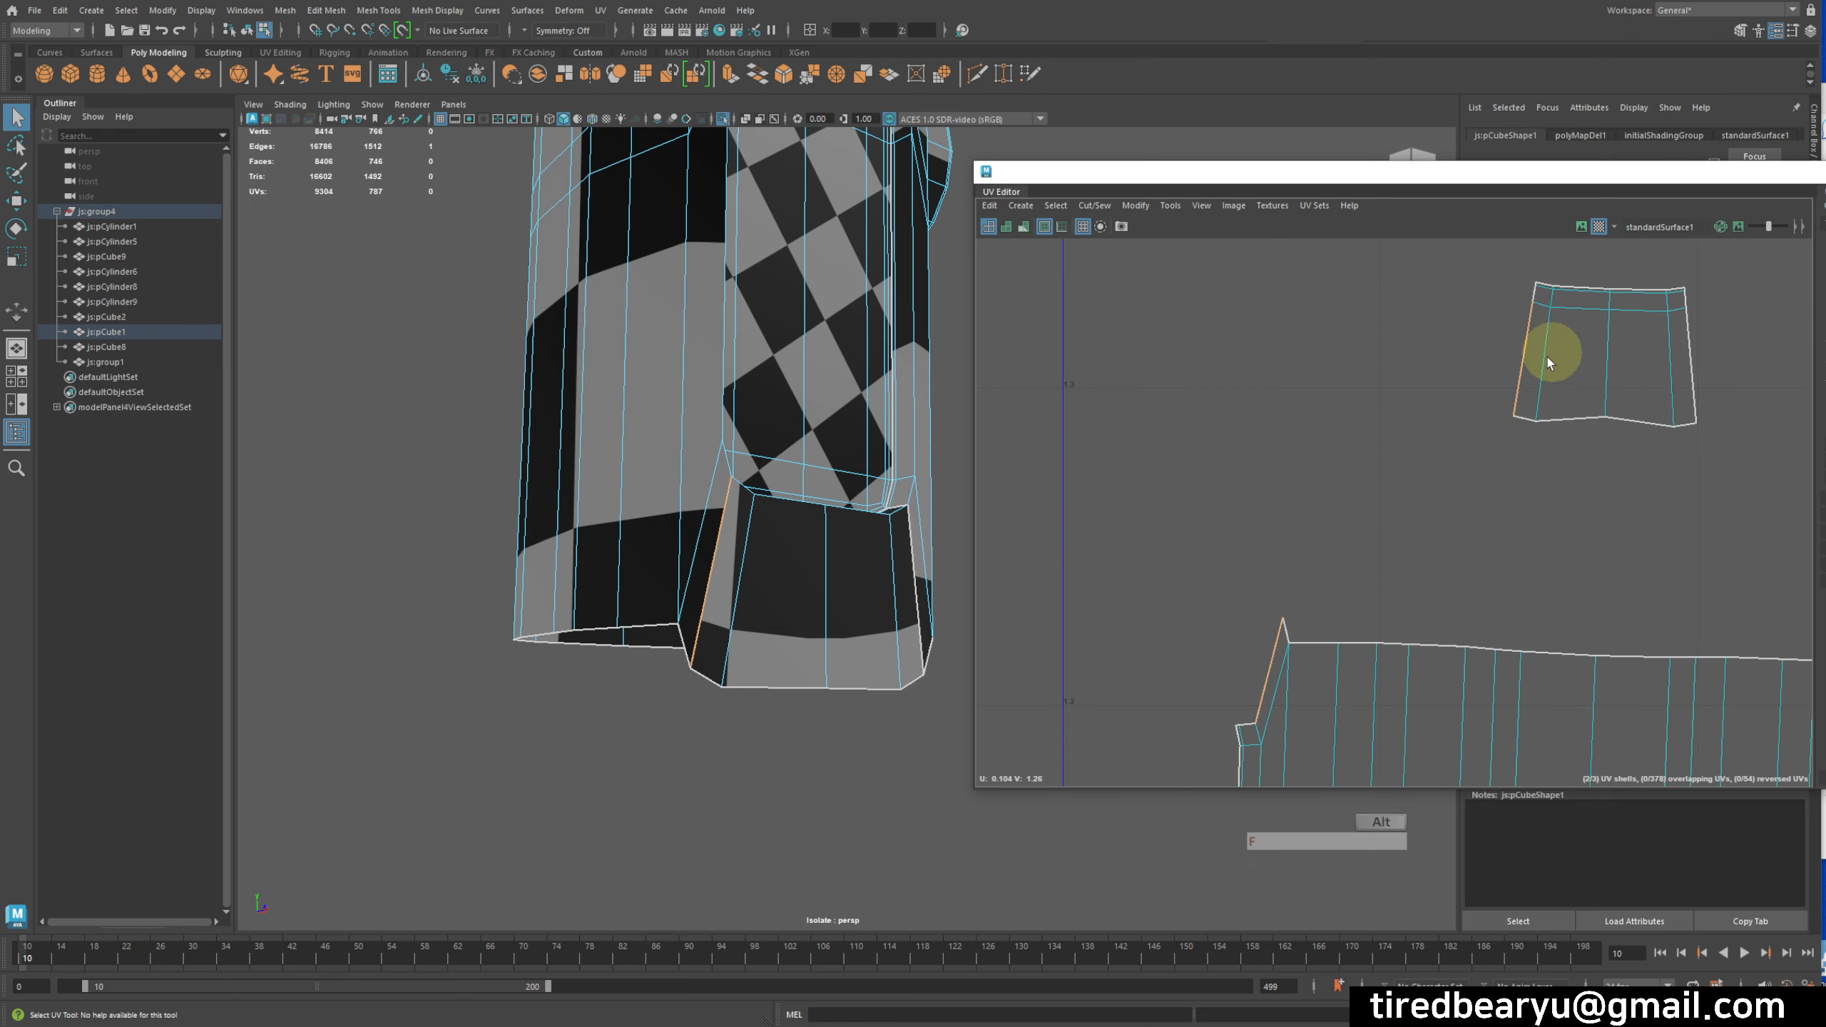
right_click_drag(1556, 377, 1410, 376, "alt")
middle_click_drag(1601, 446, 1580, 445, "alt")
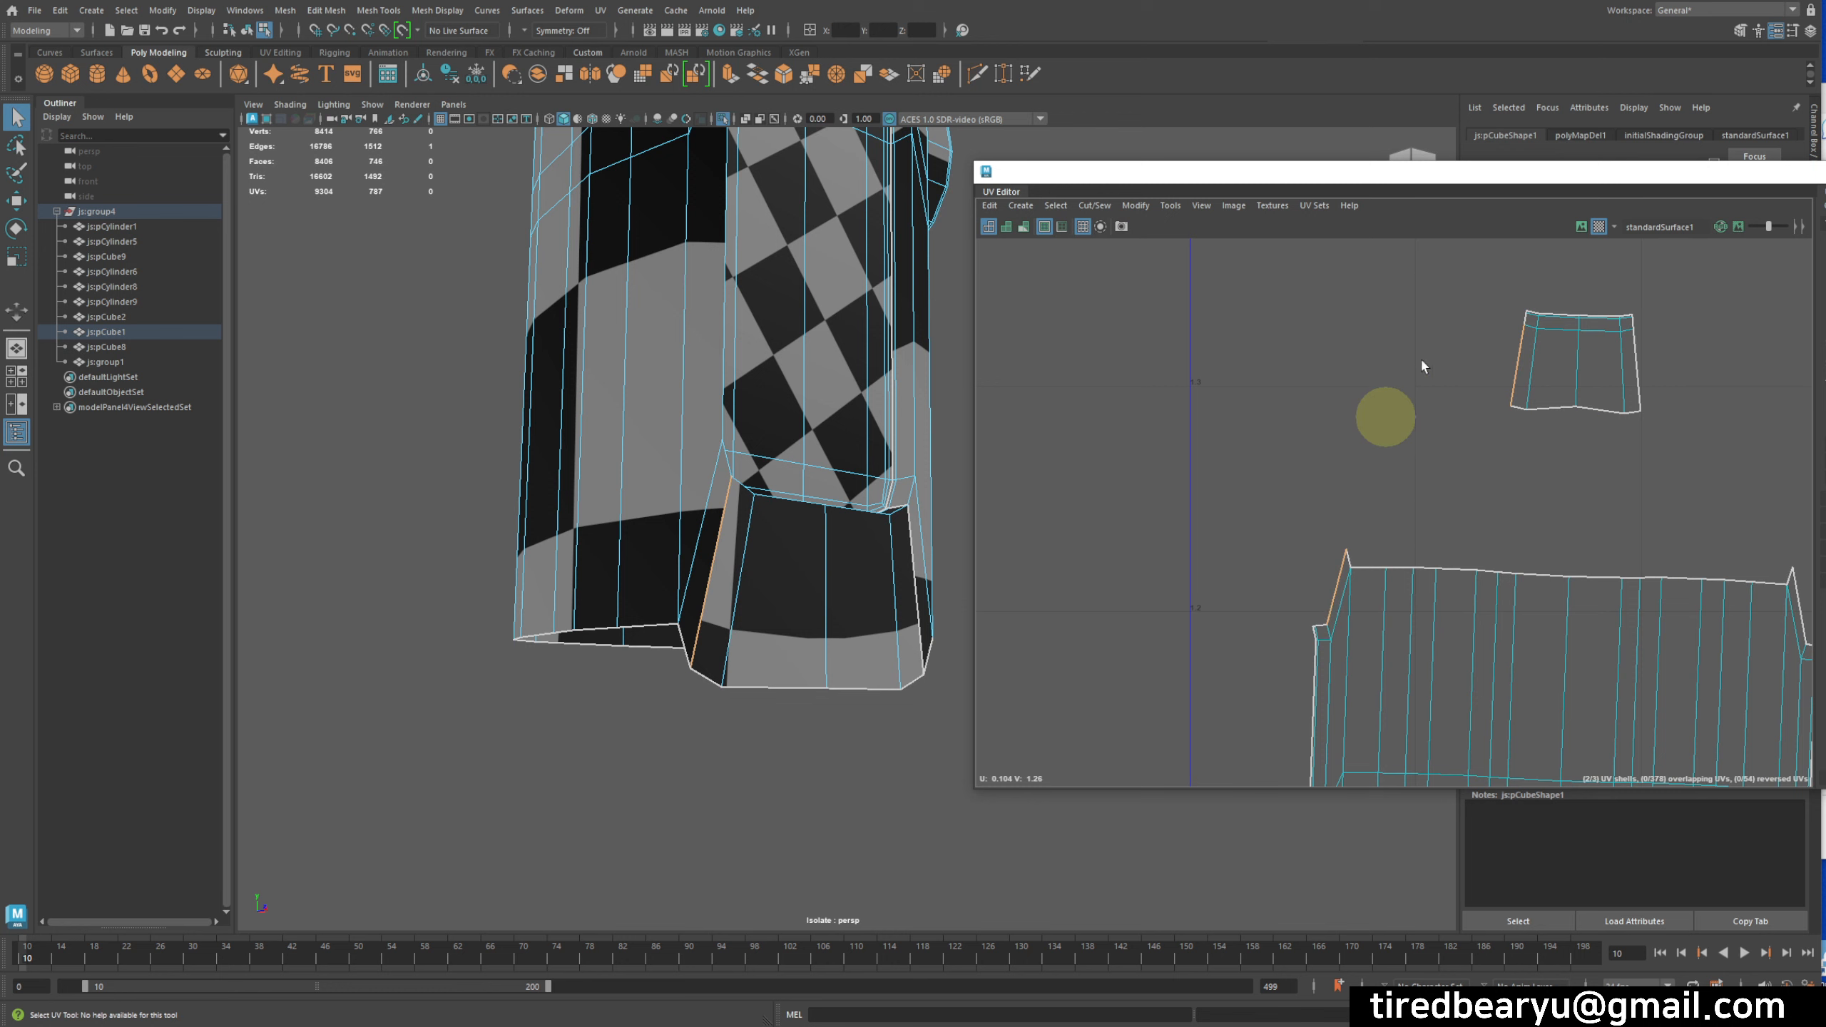
middle_click_drag(1436, 306, 1079, 255, "alt")
- Try to sew the selected panel edge with the plain Sew command, and undo it
left_click(1094, 206)
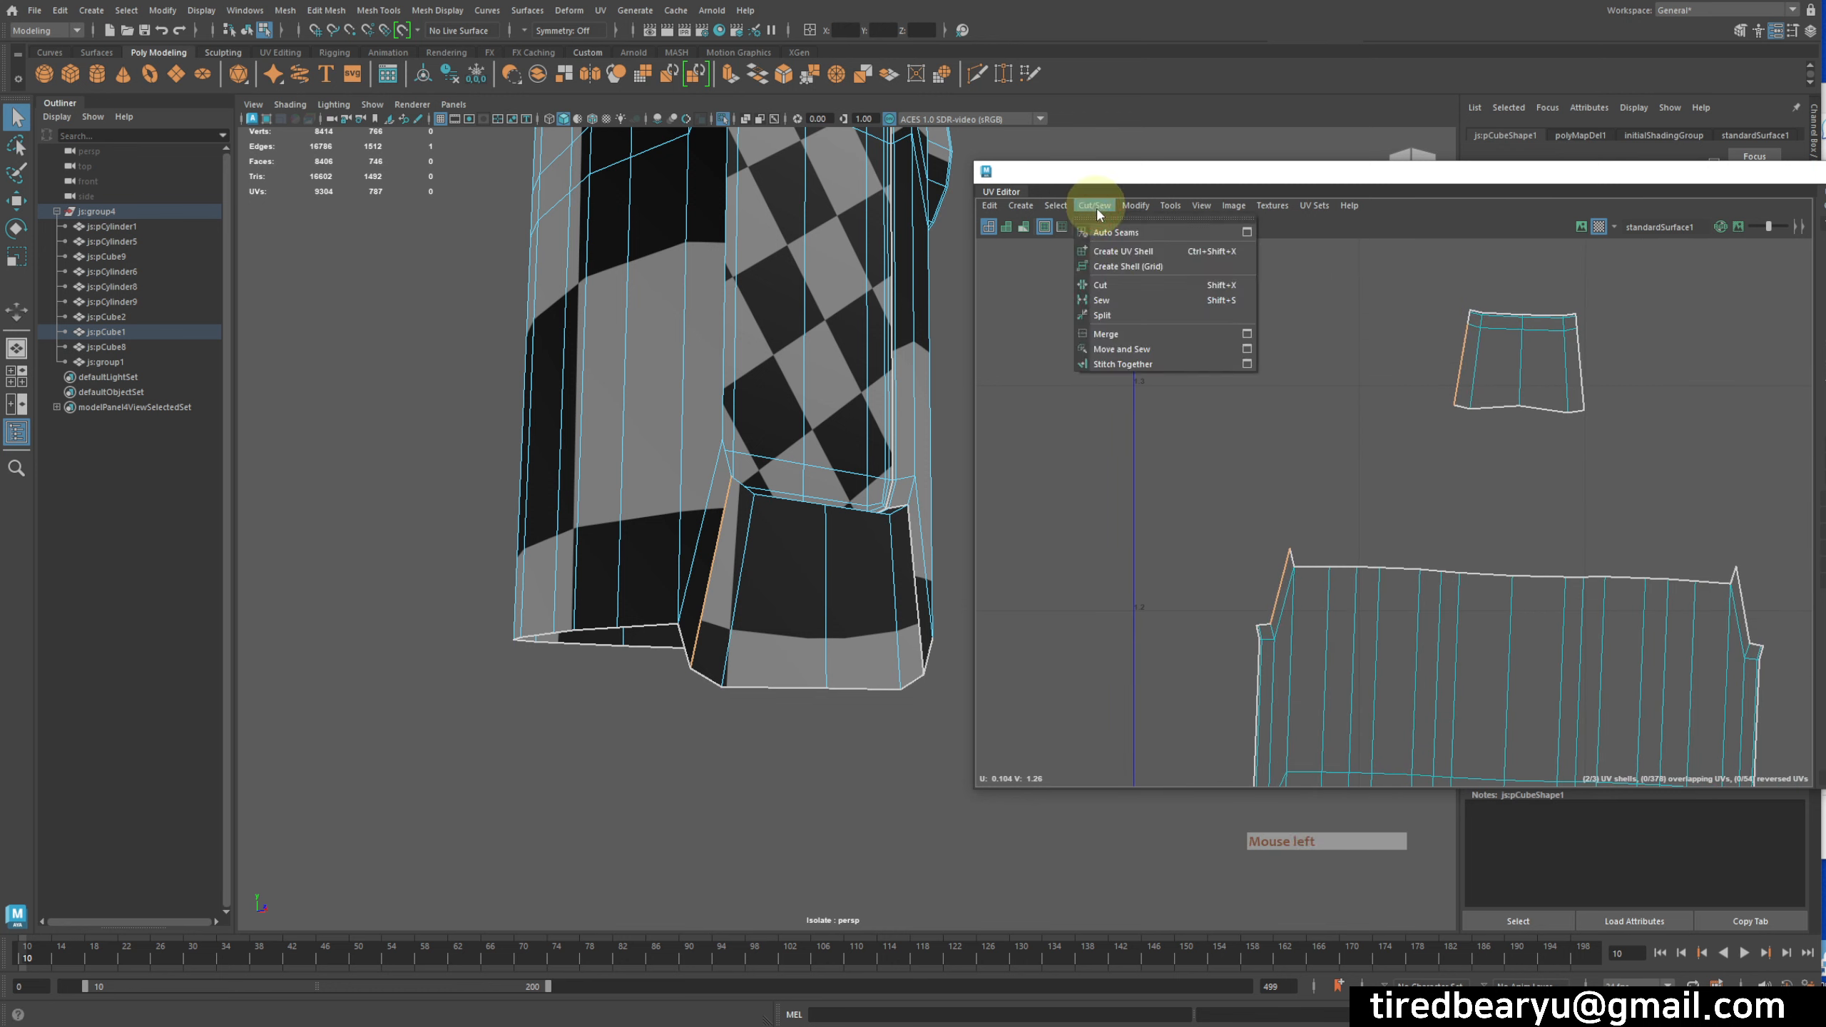
left_click(1153, 301)
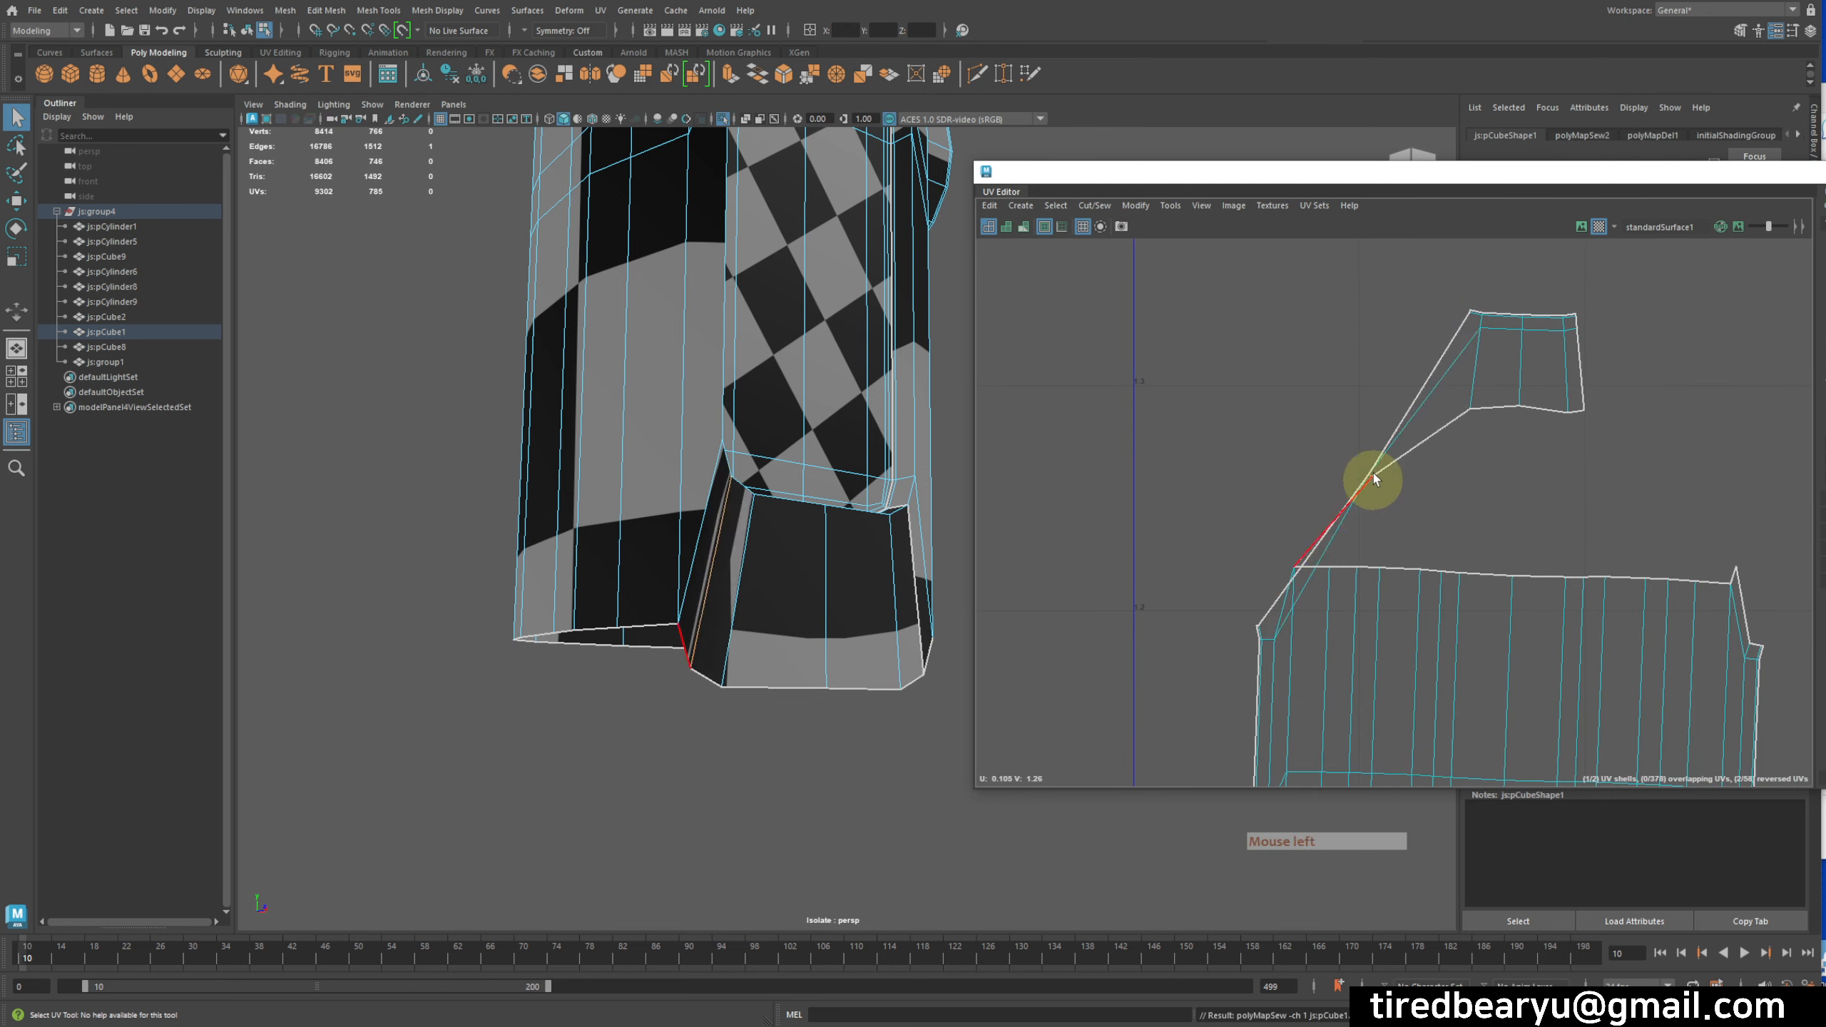
key("ctrl+z")
- Attach the flared panel's shell to the body shell along the selected edge with Move and Sew
left_click(1084, 206)
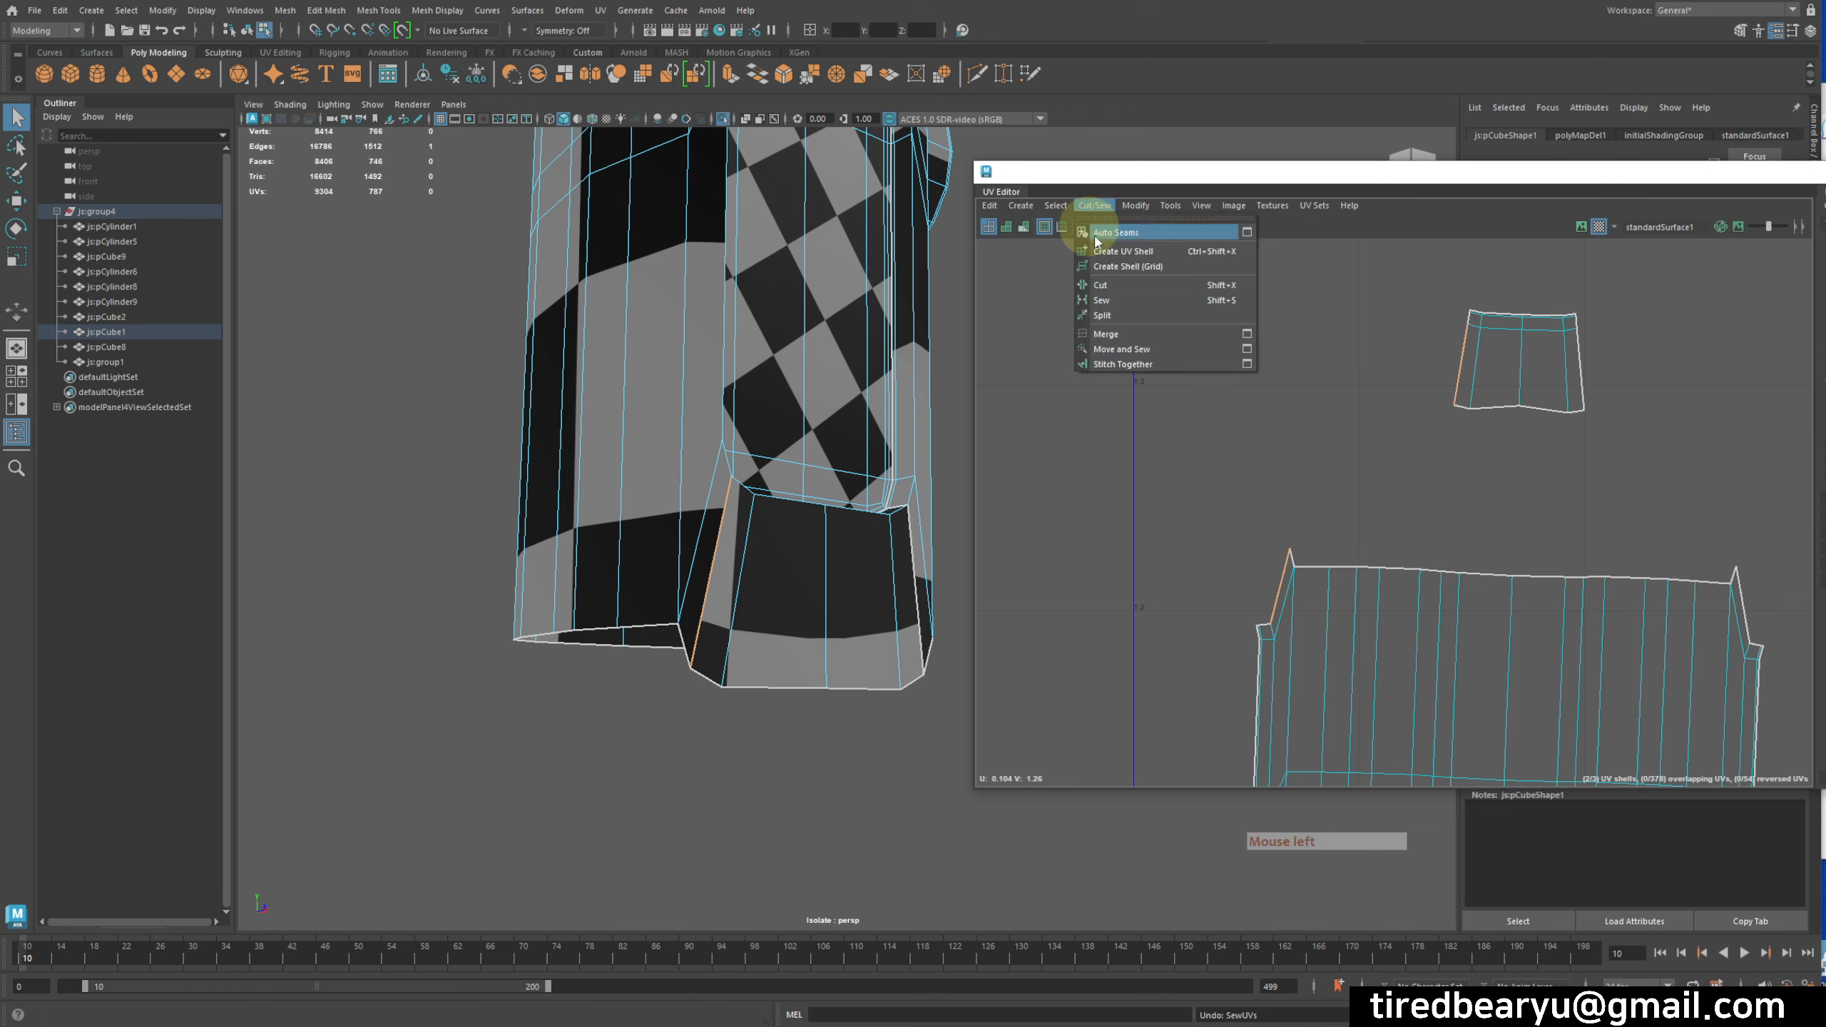
left_click(1158, 352)
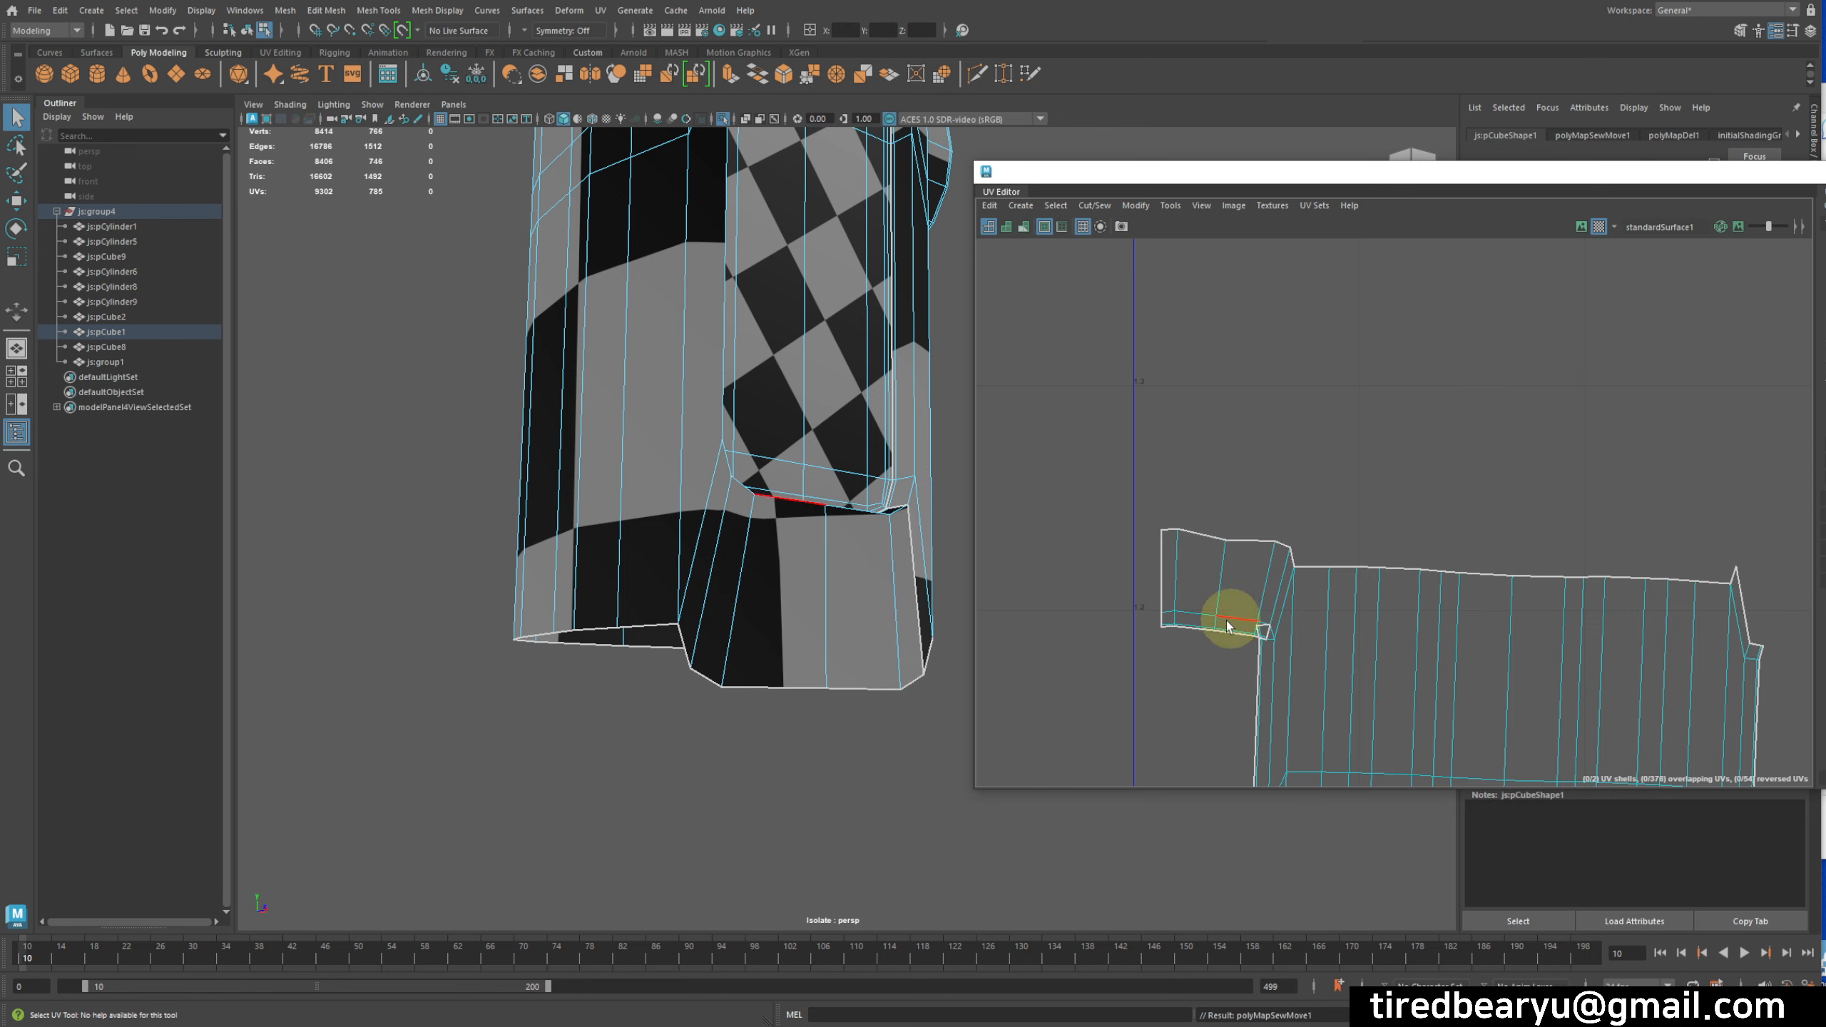
middle_click_drag(1297, 667, 1300, 597, "alt")
left_click_drag(707, 646, 663, 647, "alt")
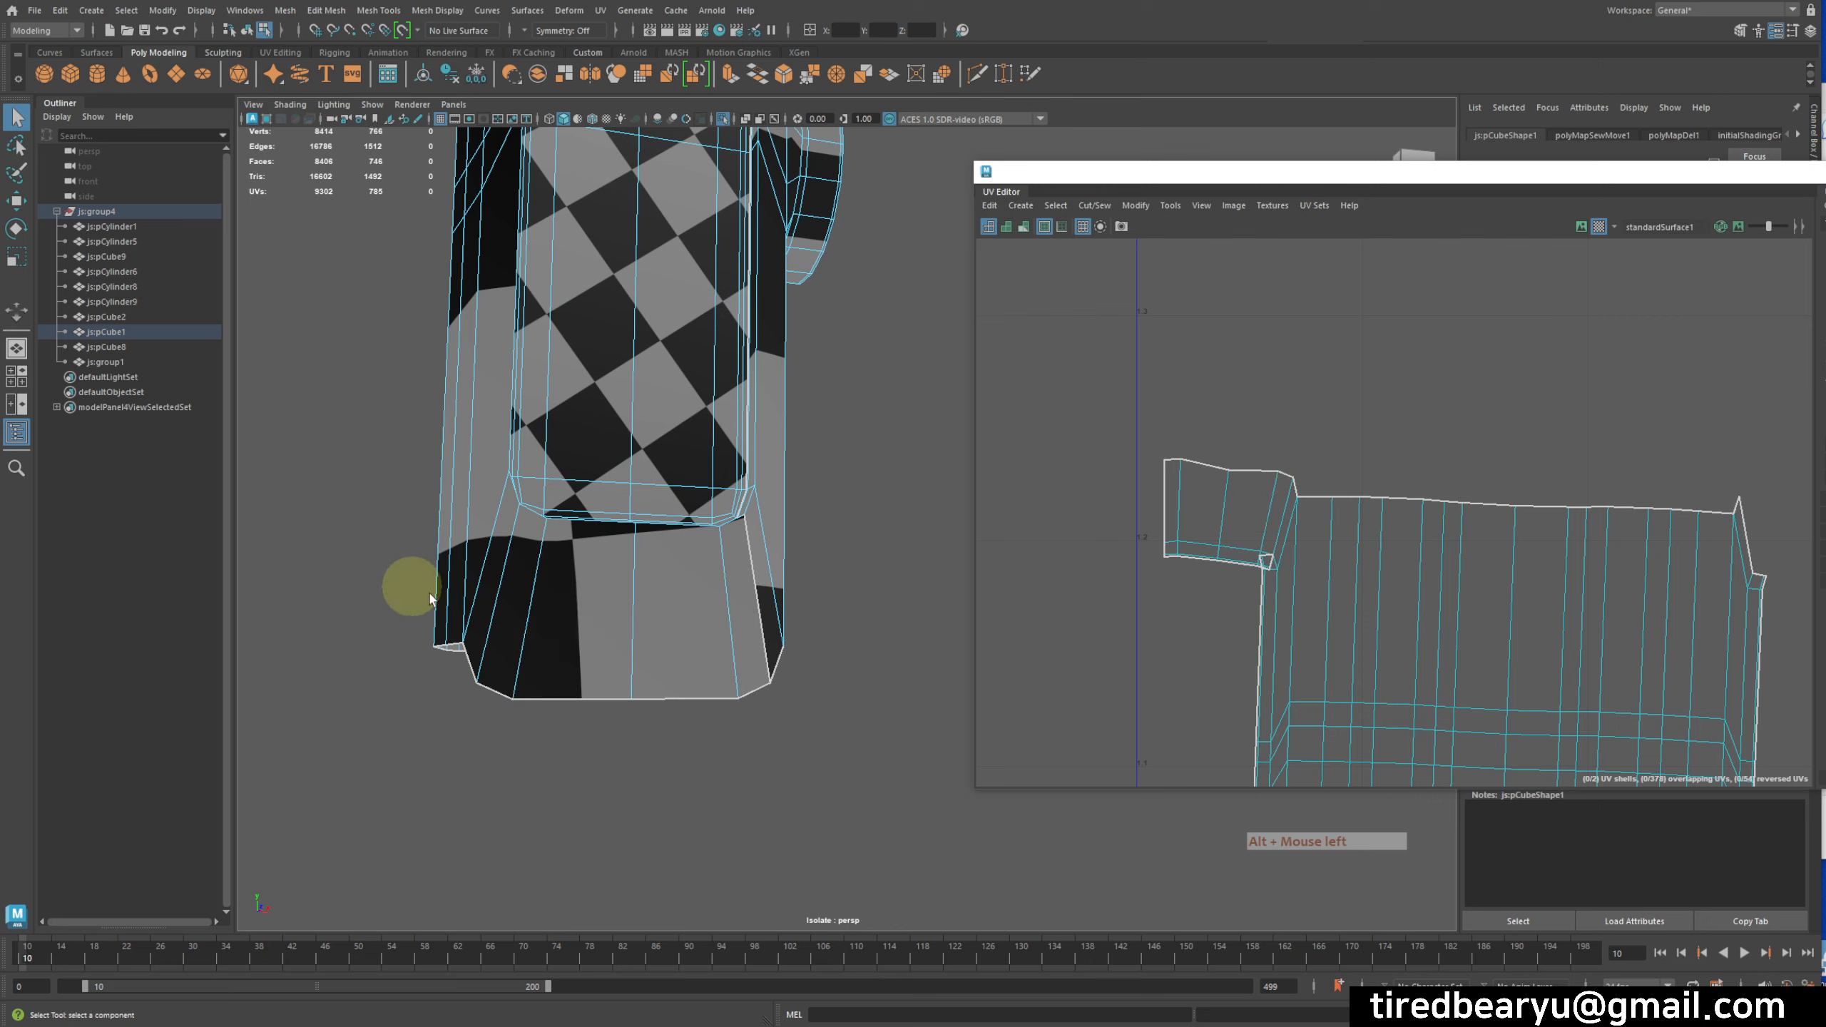
- Examine the joined panel on the column's bottom end and the outline of the whole body shell
left_click(508, 595)
middle_click_drag(508, 595, 575, 607, "alt")
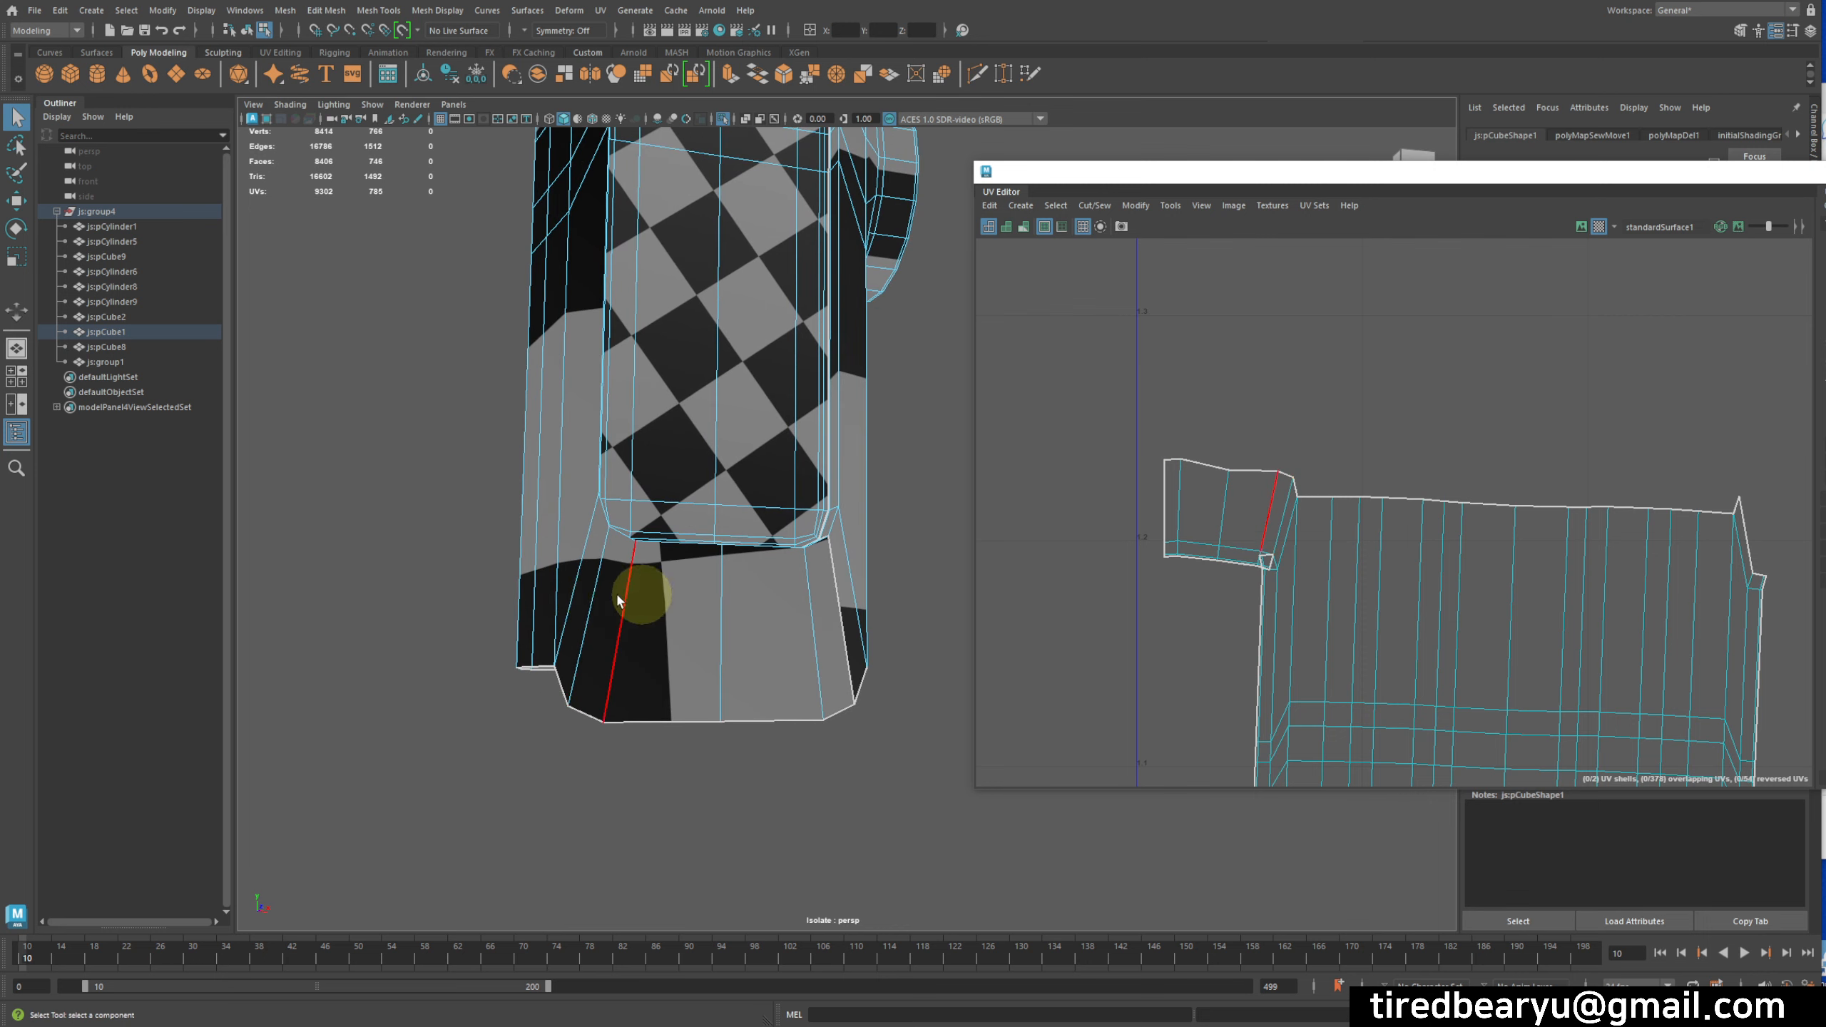
left_click_drag(618, 600, 554, 578, "alt")
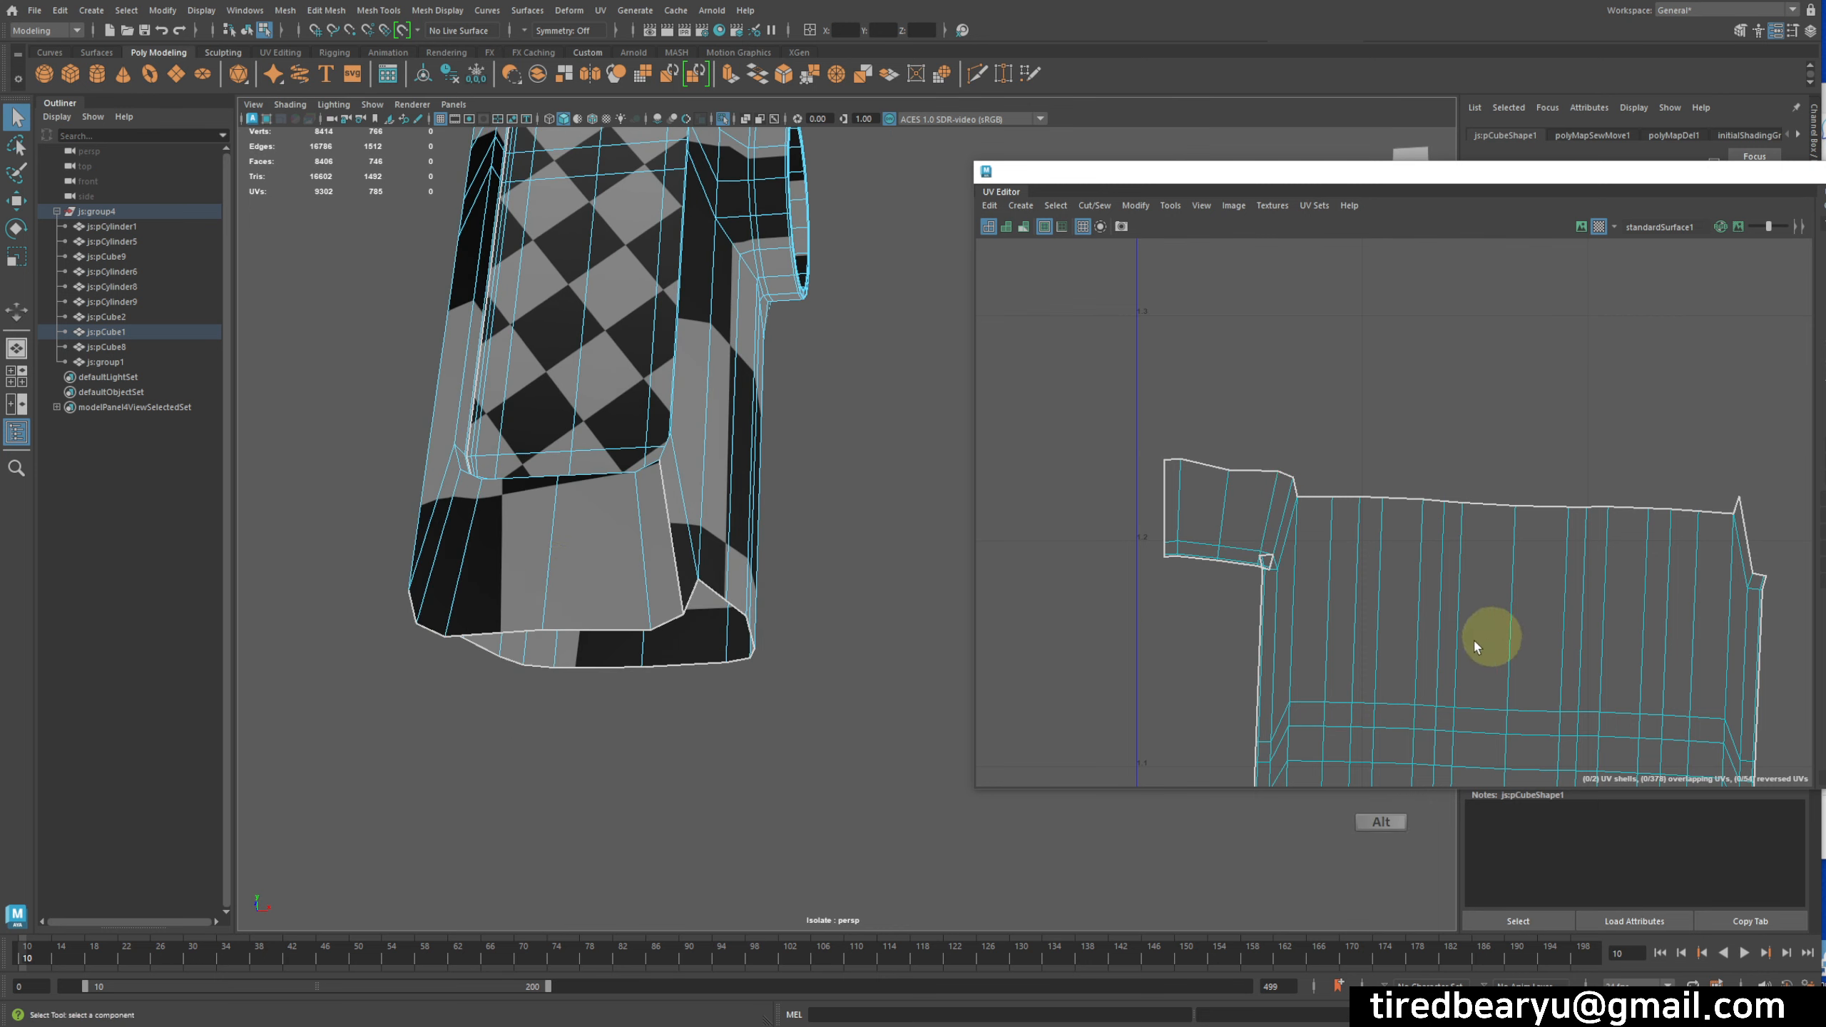
left_click_drag(874, 702, 916, 692, "alt")
right_click_drag(916, 692, 675, 669, "alt")
middle_click_drag(1604, 626, 1572, 393, "alt")
right_click_drag(1572, 392, 1150, 461, "alt")
middle_click_drag(1382, 652, 1365, 448, "alt")
right_click_drag(1294, 413, 1232, 451, "alt")
middle_click_drag(1232, 459, 1270, 535, "alt")
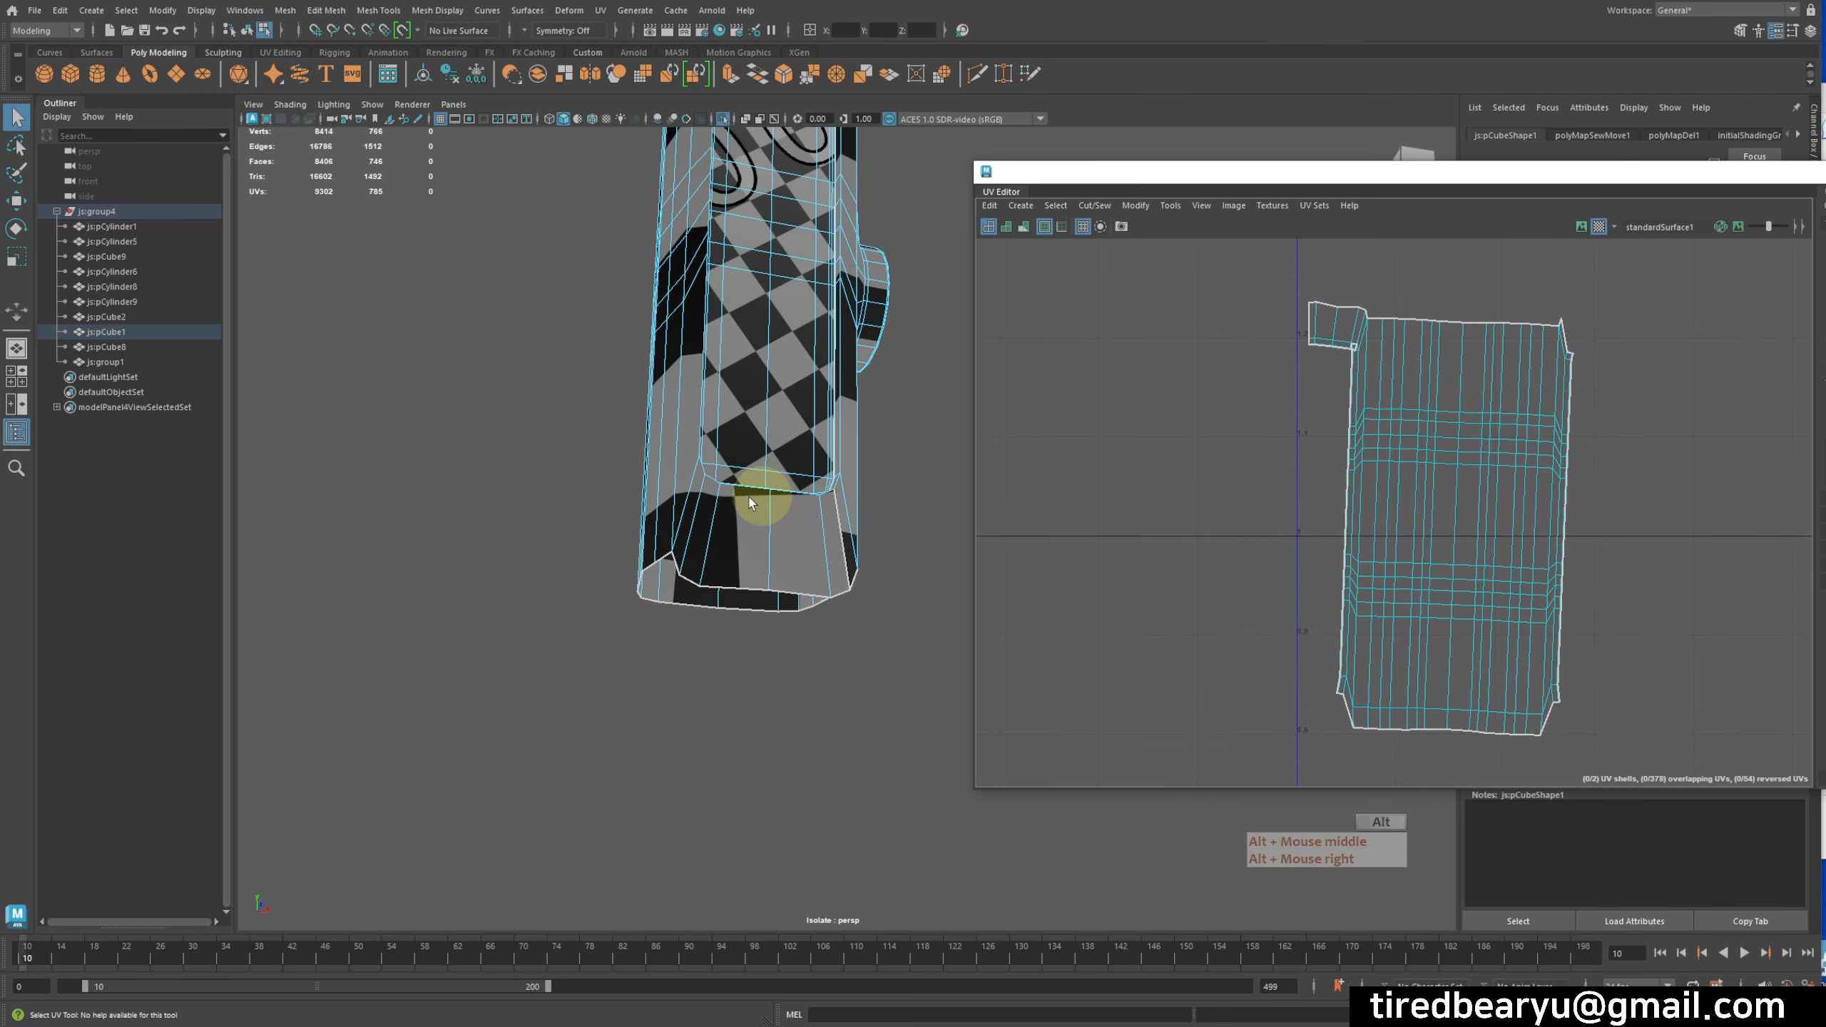
- Cut the body shell along the vertical edge loop running down the middle of the column's back
left_click_drag(759, 498, 909, 512, "alt")
left_click_drag(909, 513, 713, 530, "alt")
middle_click_drag(714, 530, 807, 746, "alt")
left_click_drag(808, 746, 819, 632, "alt")
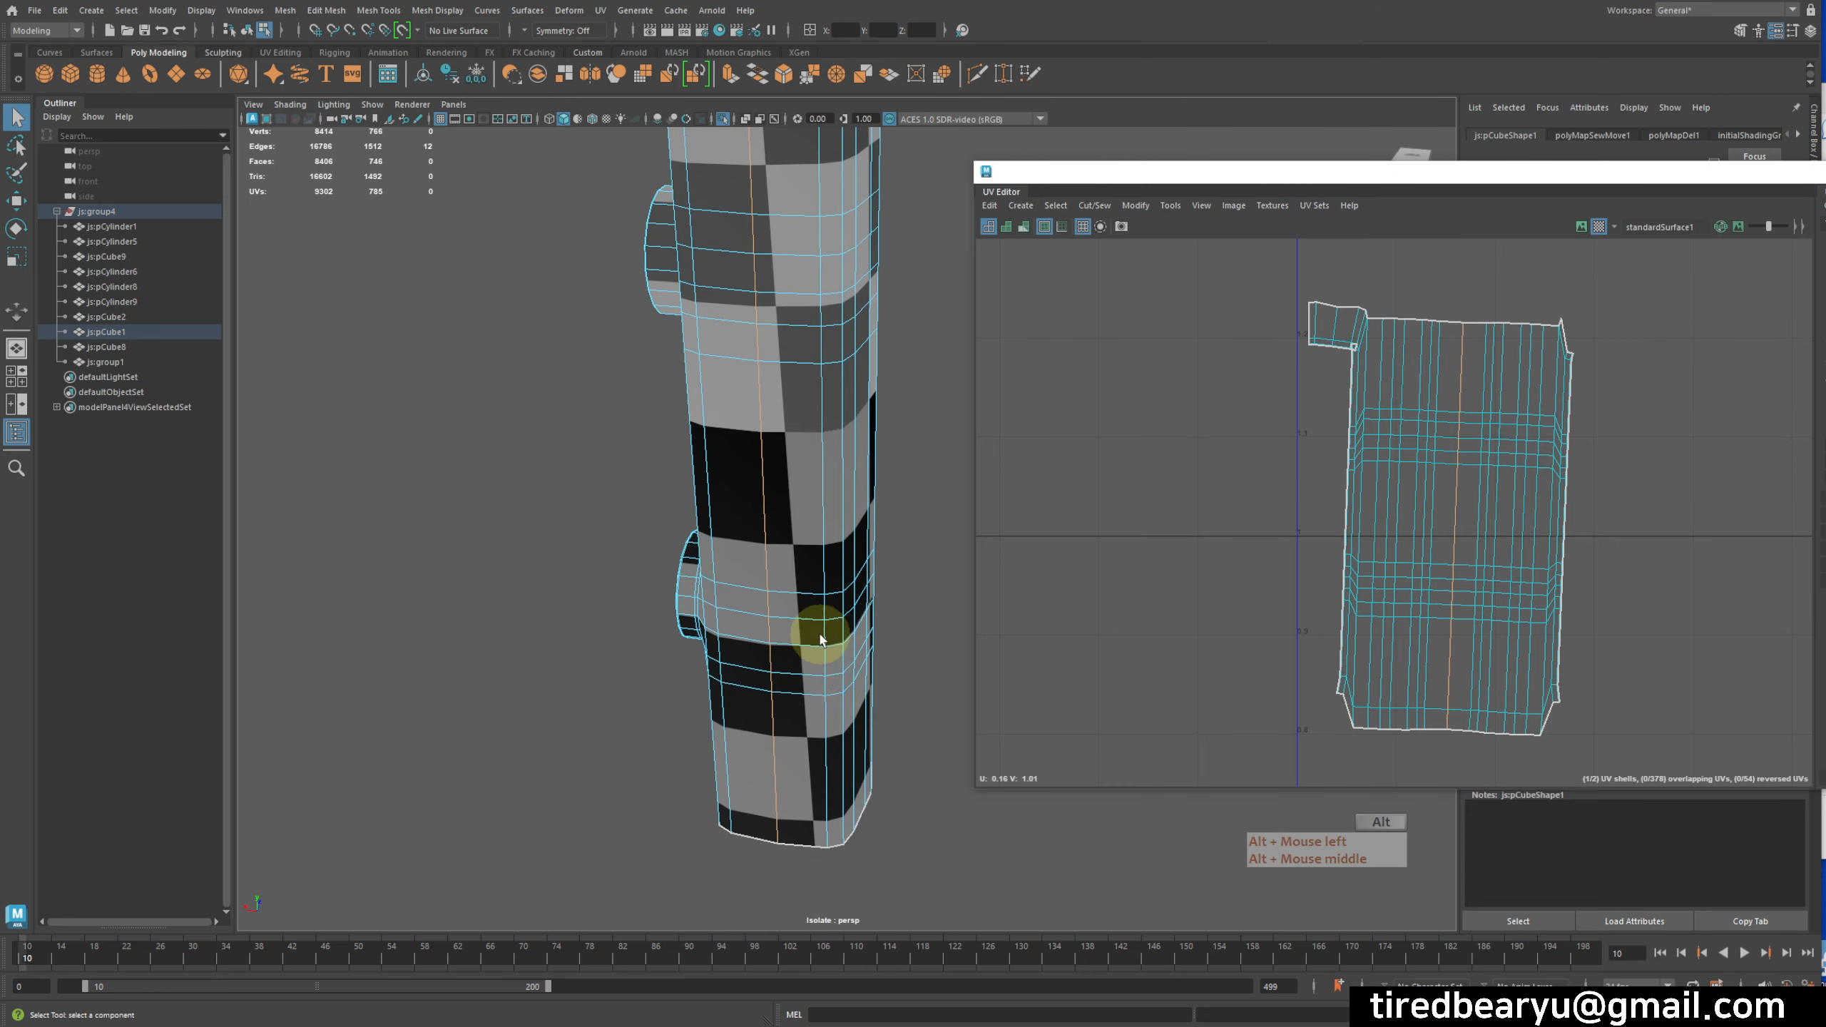
middle_click_drag(820, 632, 829, 831, "alt")
left_click(1134, 205)
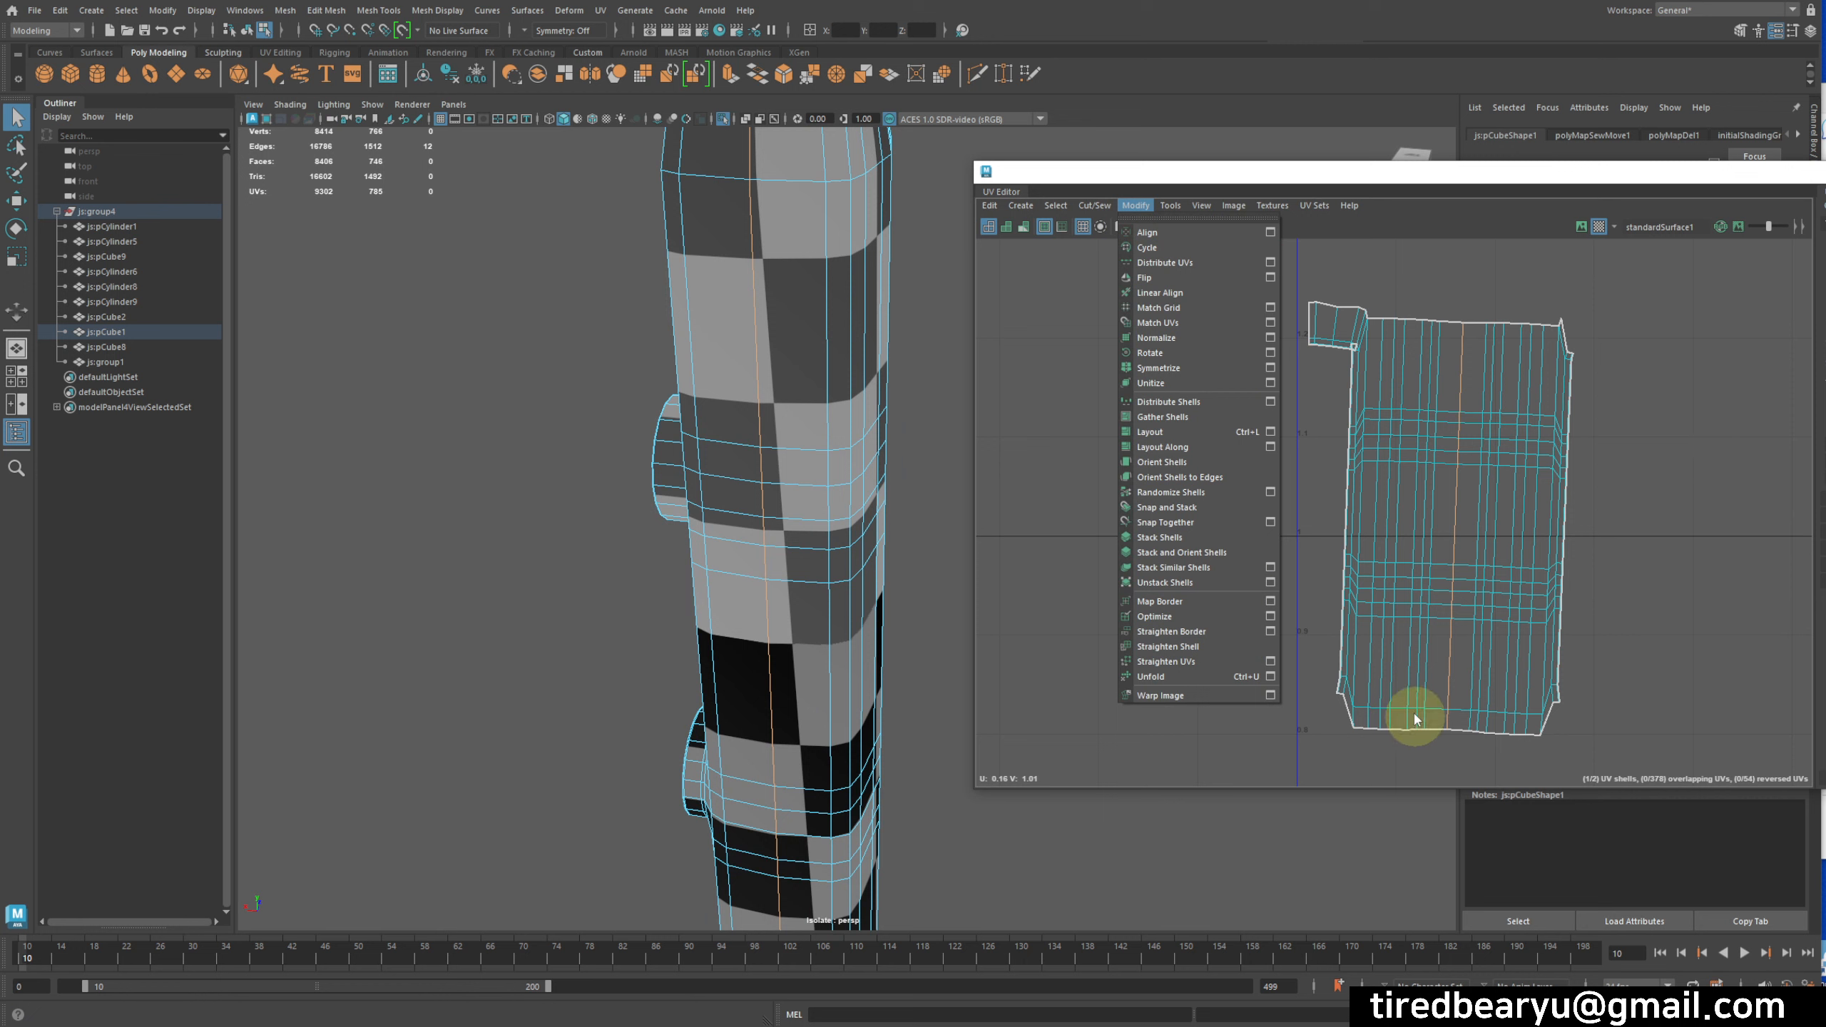
mouse_move(1054, 208)
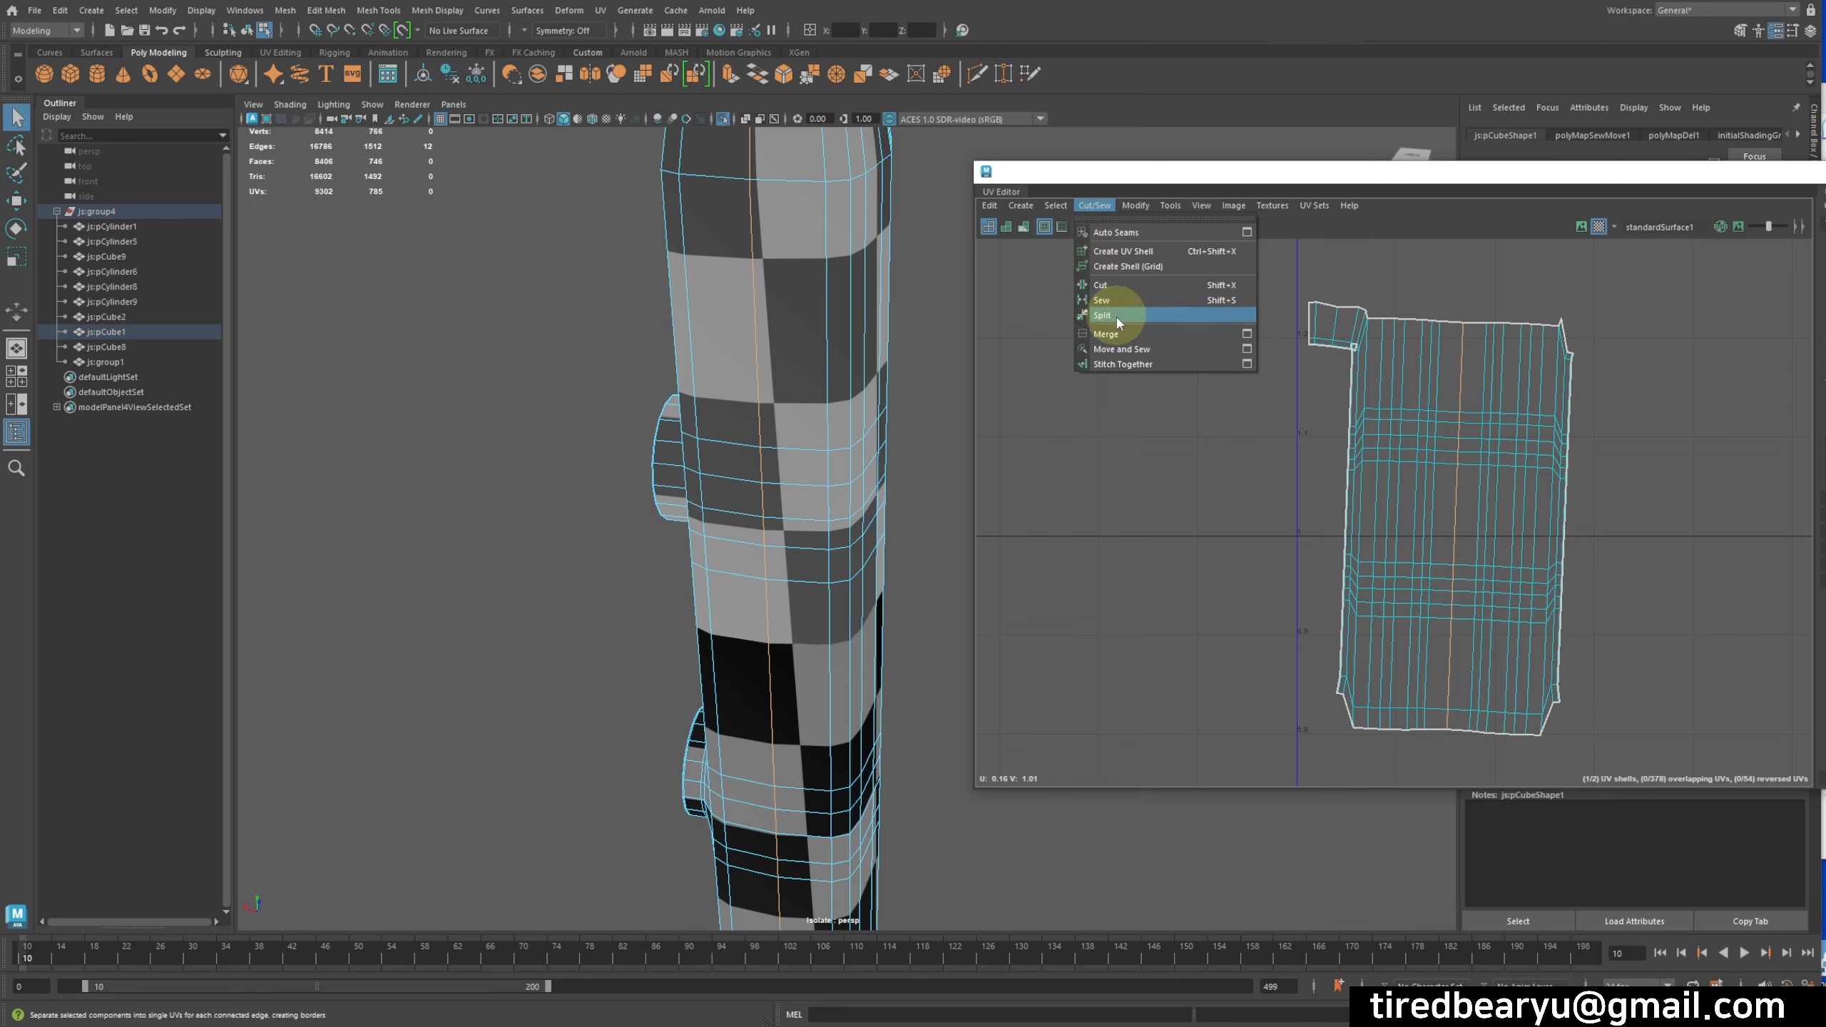
left_click(1133, 285)
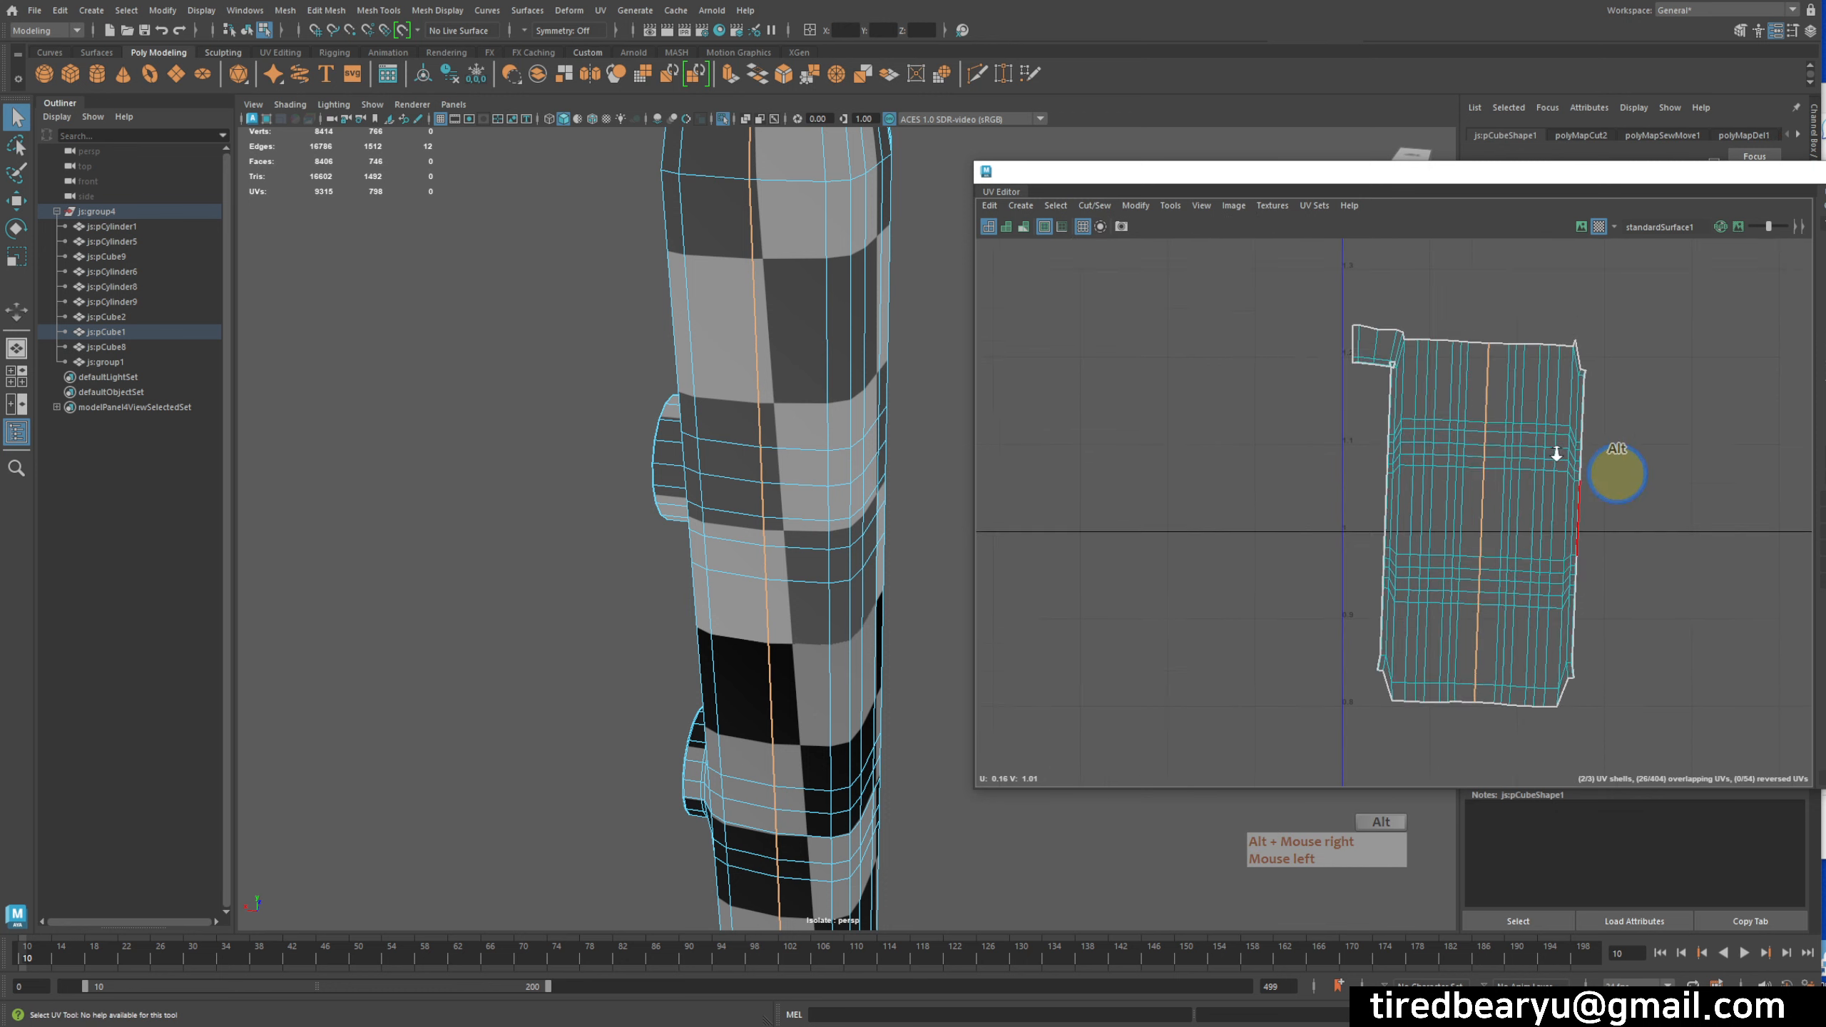
- Select the edges along the attached flared panel's side of the body shell and join the separated halves through it with Move and Sew
right_click_drag(1611, 469, 1402, 367, "alt")
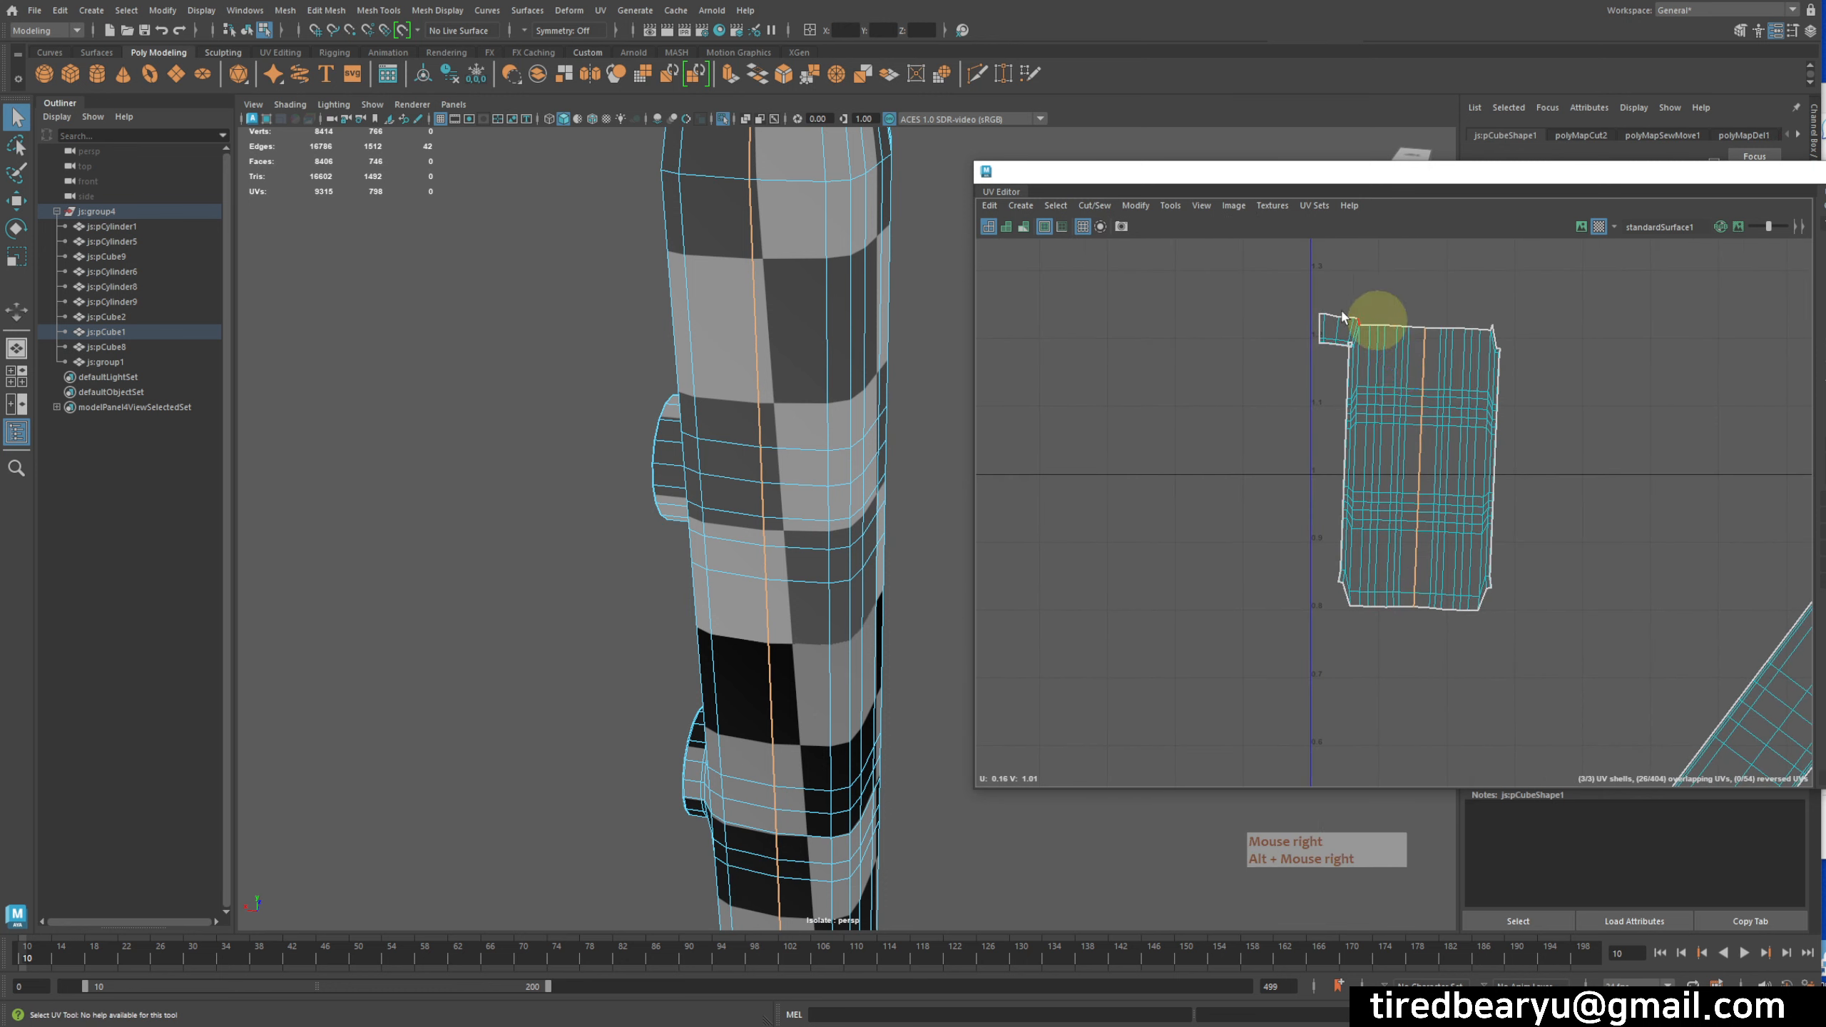
left_click_drag(1419, 672, 1415, 680)
right_click_drag(1415, 680, 1334, 512, "alt")
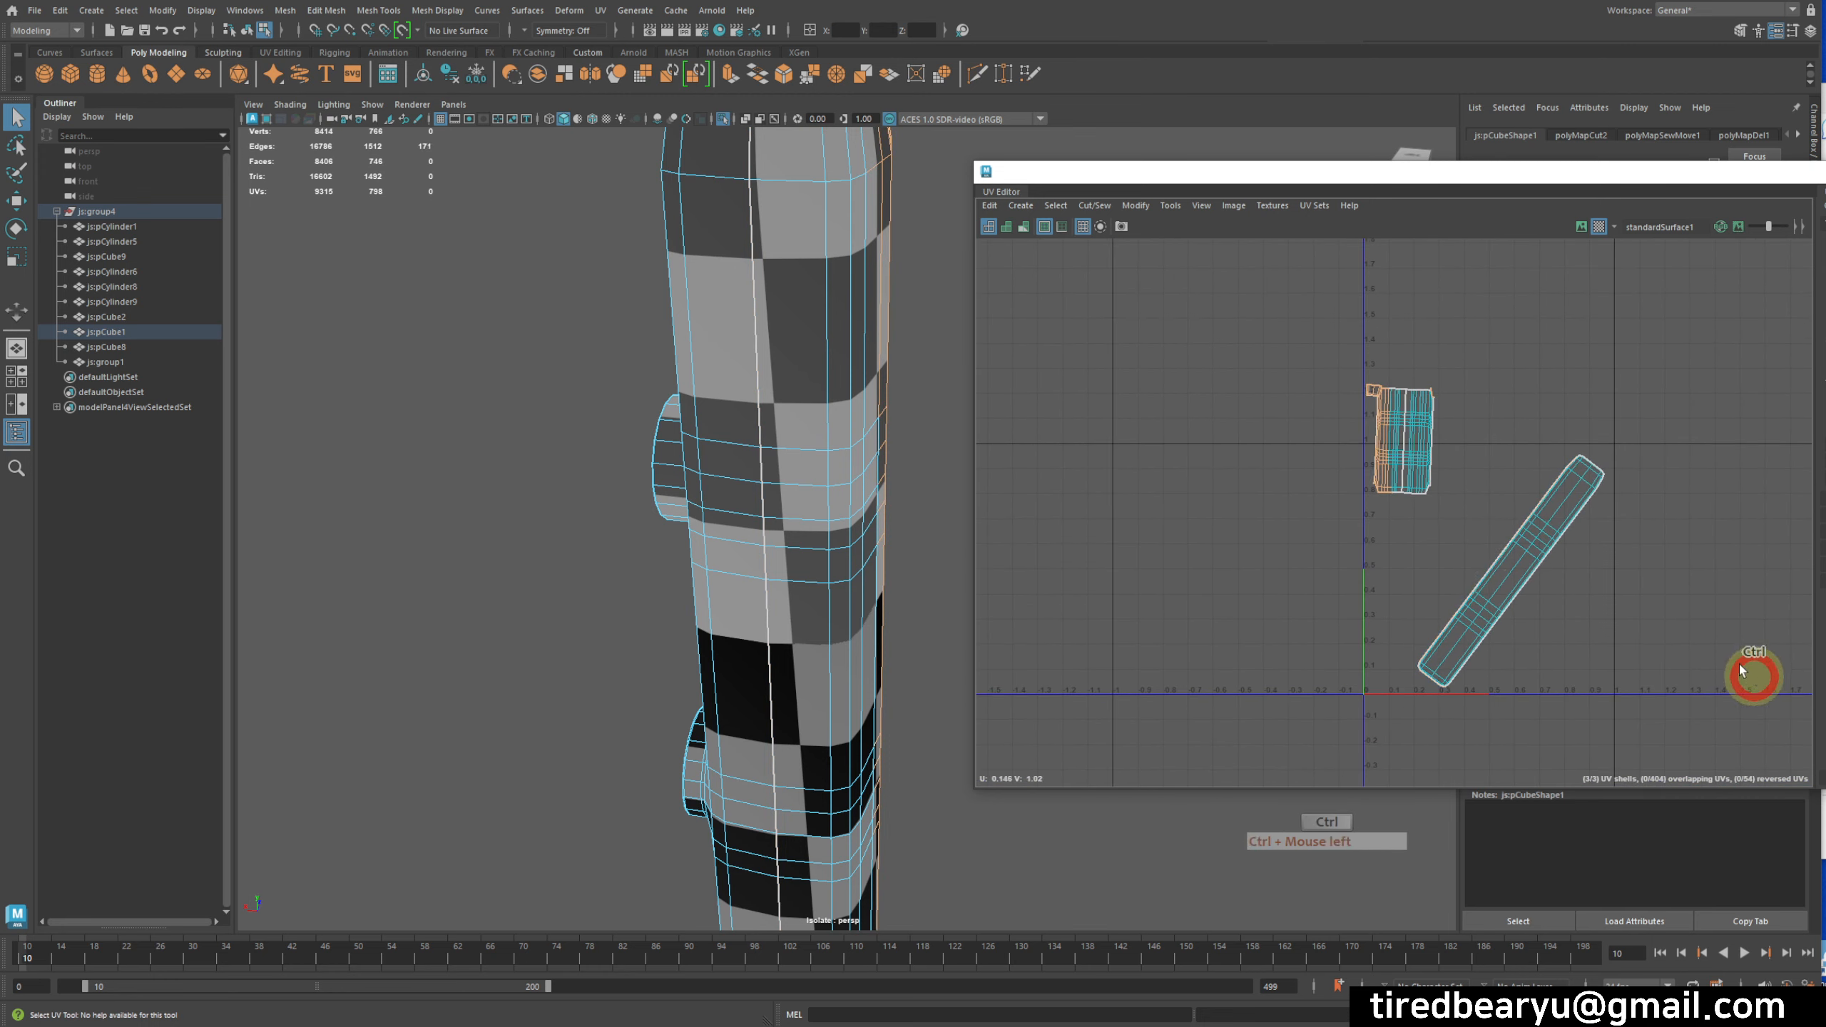
key("f")
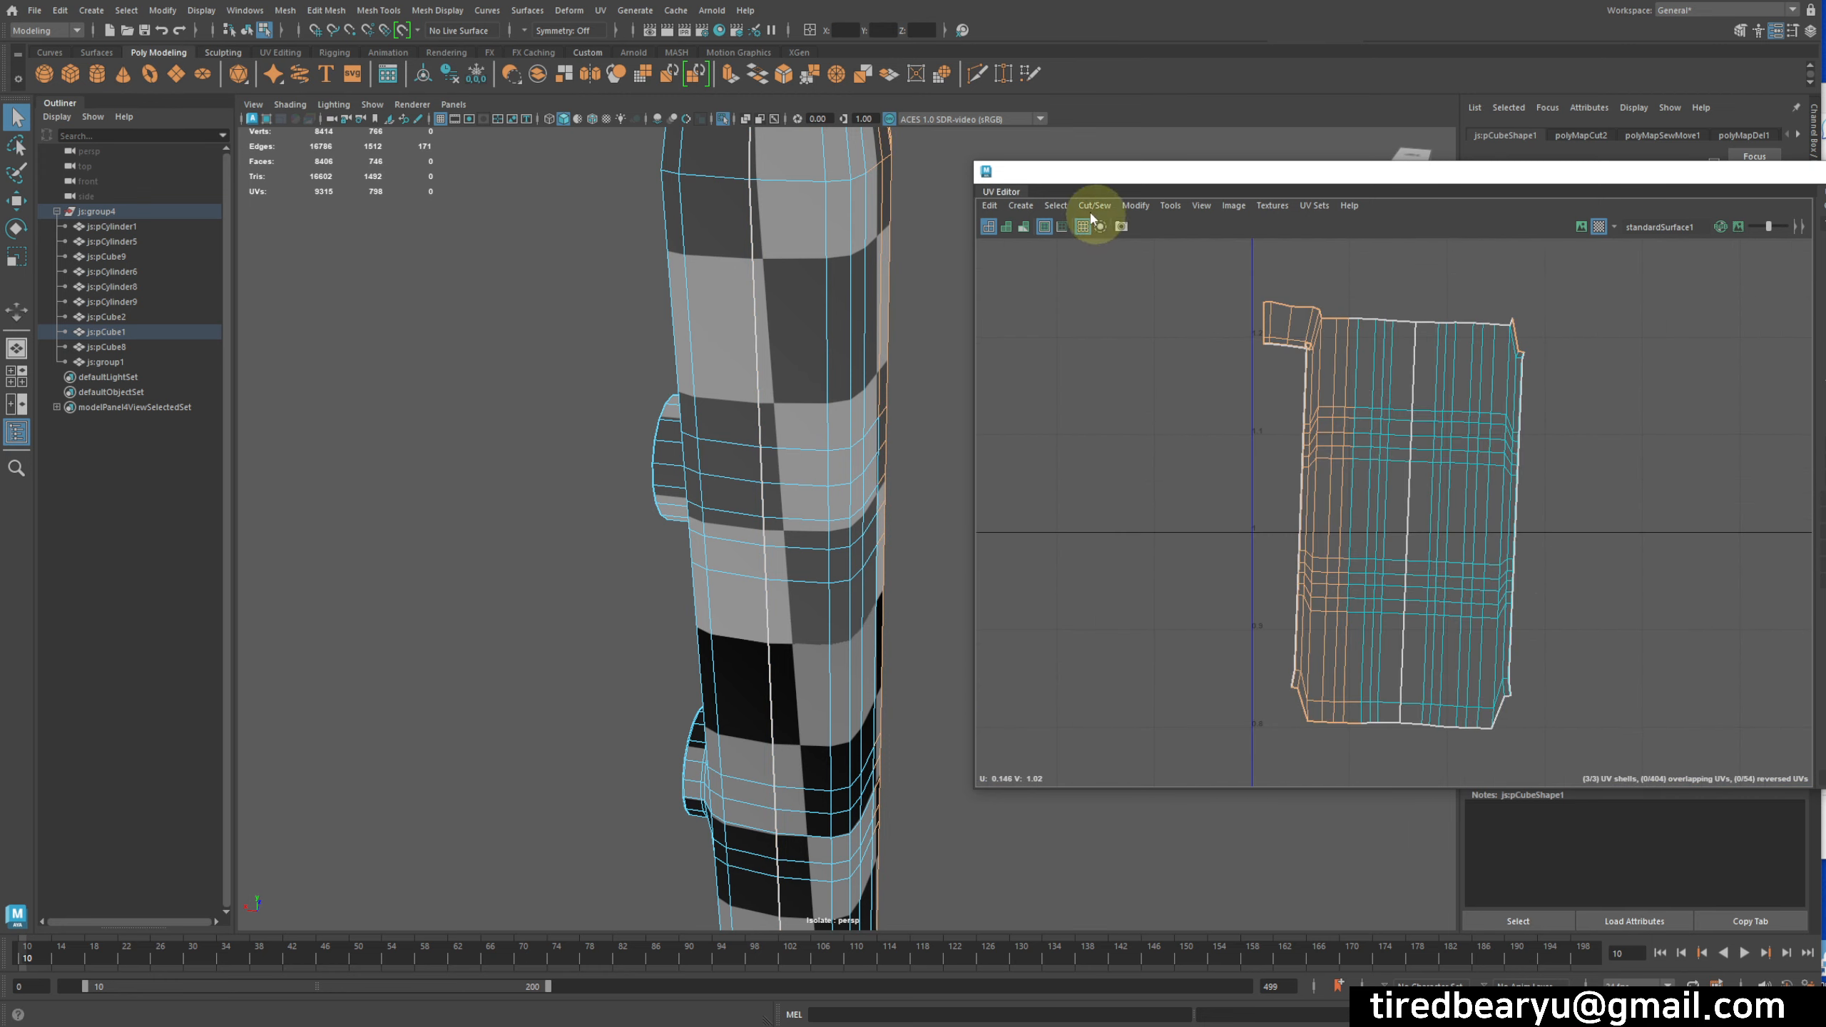
left_click(1056, 205)
mouse_move(1083, 209)
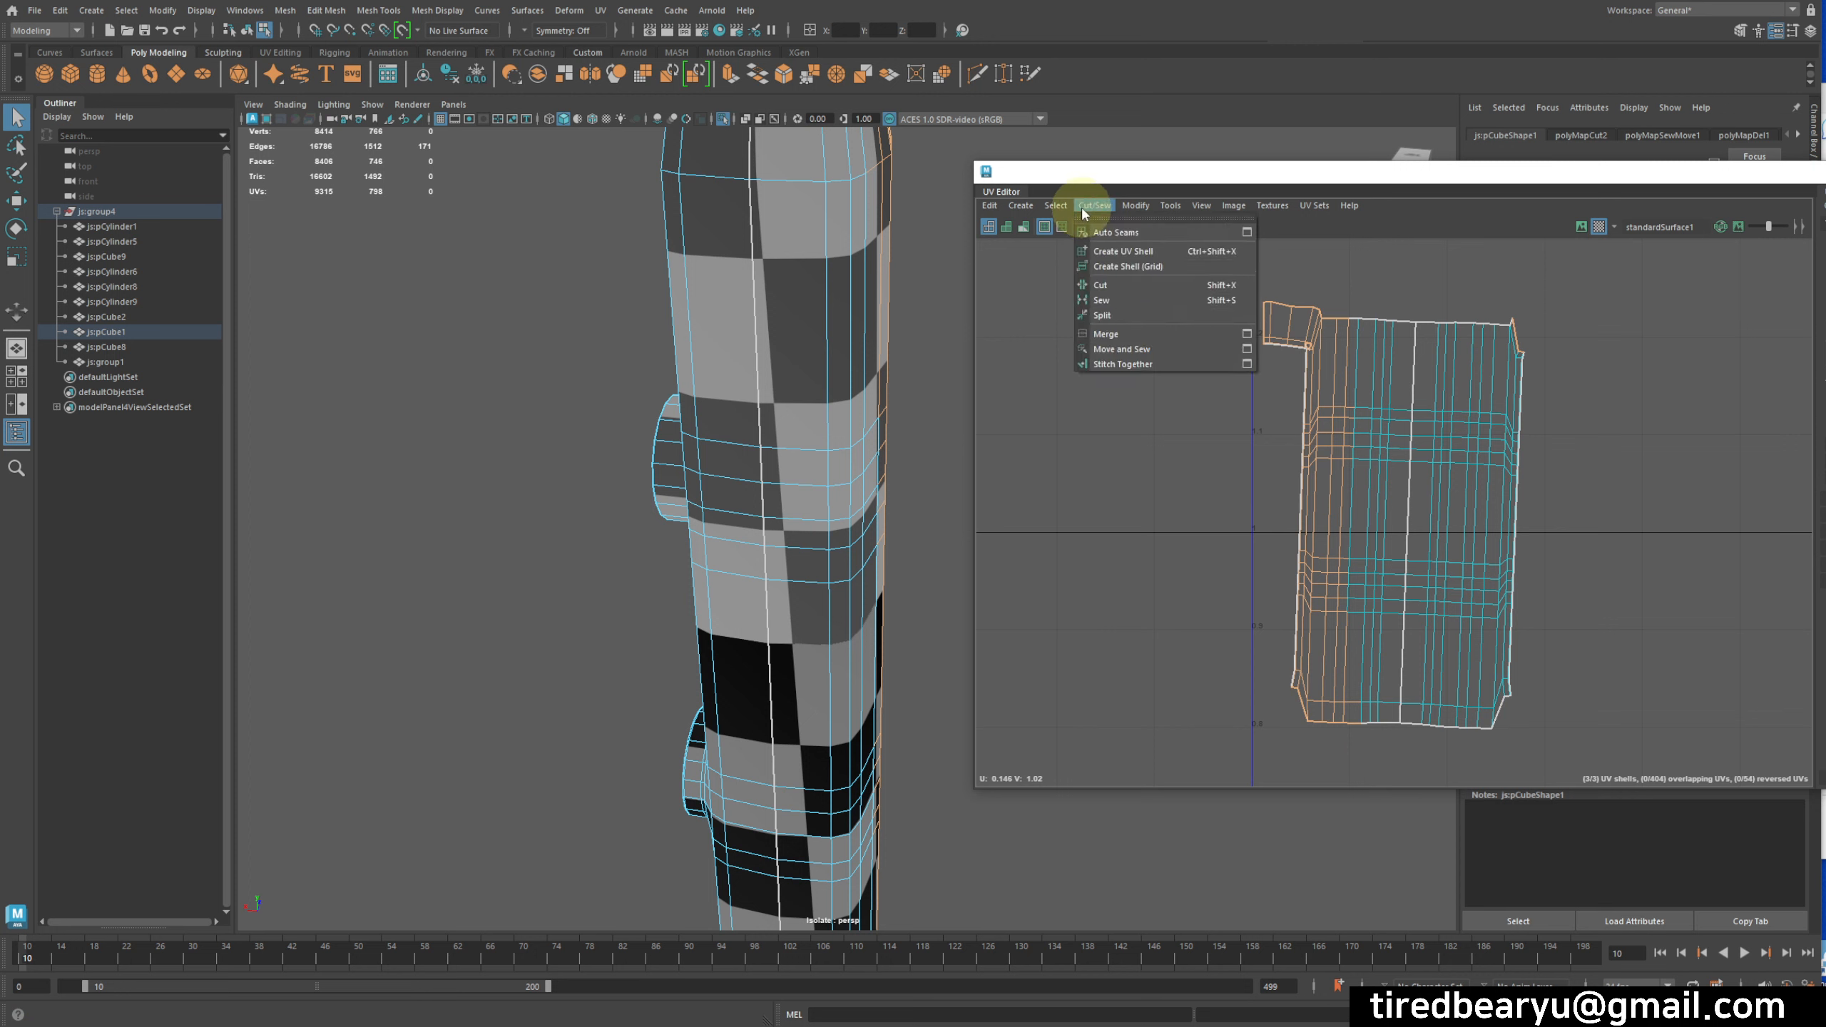
left_click(1130, 346)
- Examine the rejoined body shell beside the front panel shell and the checker pattern on the column's bottom end
left_click_drag(1554, 454, 1570, 489, "alt")
left_click_drag(808, 516, 921, 370, "alt")
left_click(921, 371)
left_click_drag(820, 626, 828, 530, "alt")
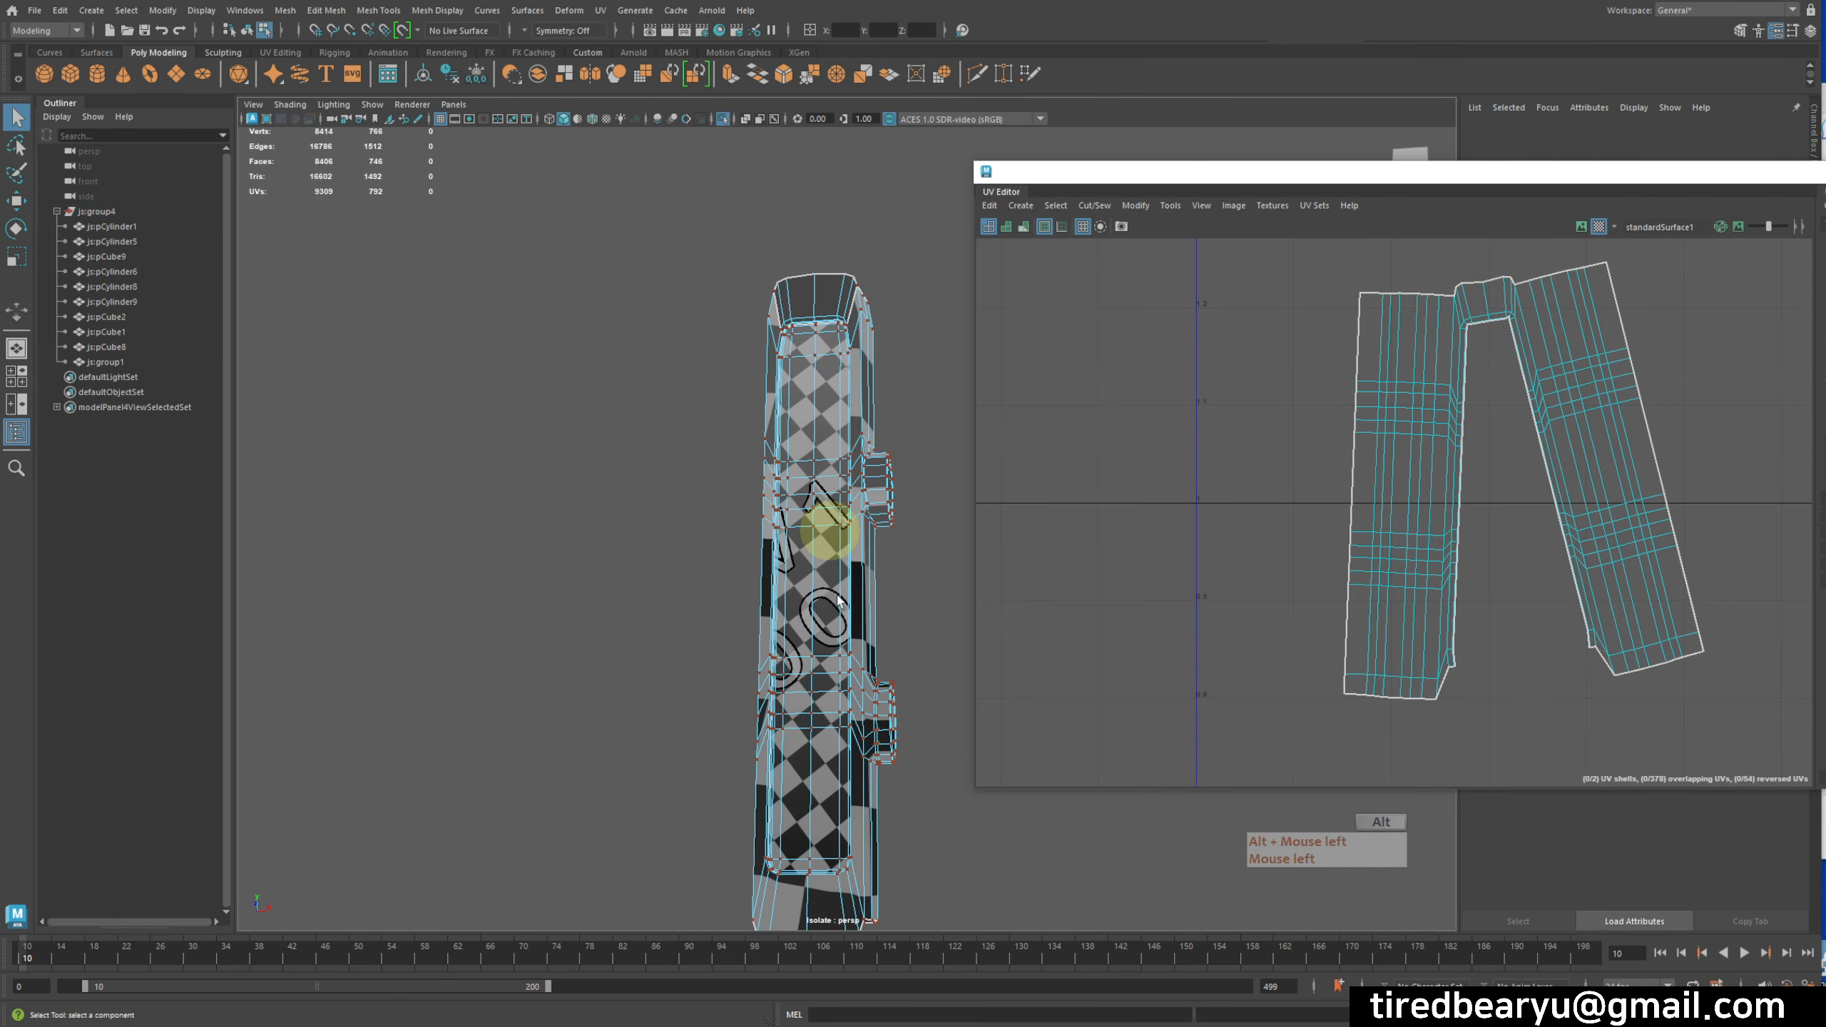
middle_click_drag(798, 813, 759, 590, "alt")
right_click_drag(750, 620, 928, 567, "alt")
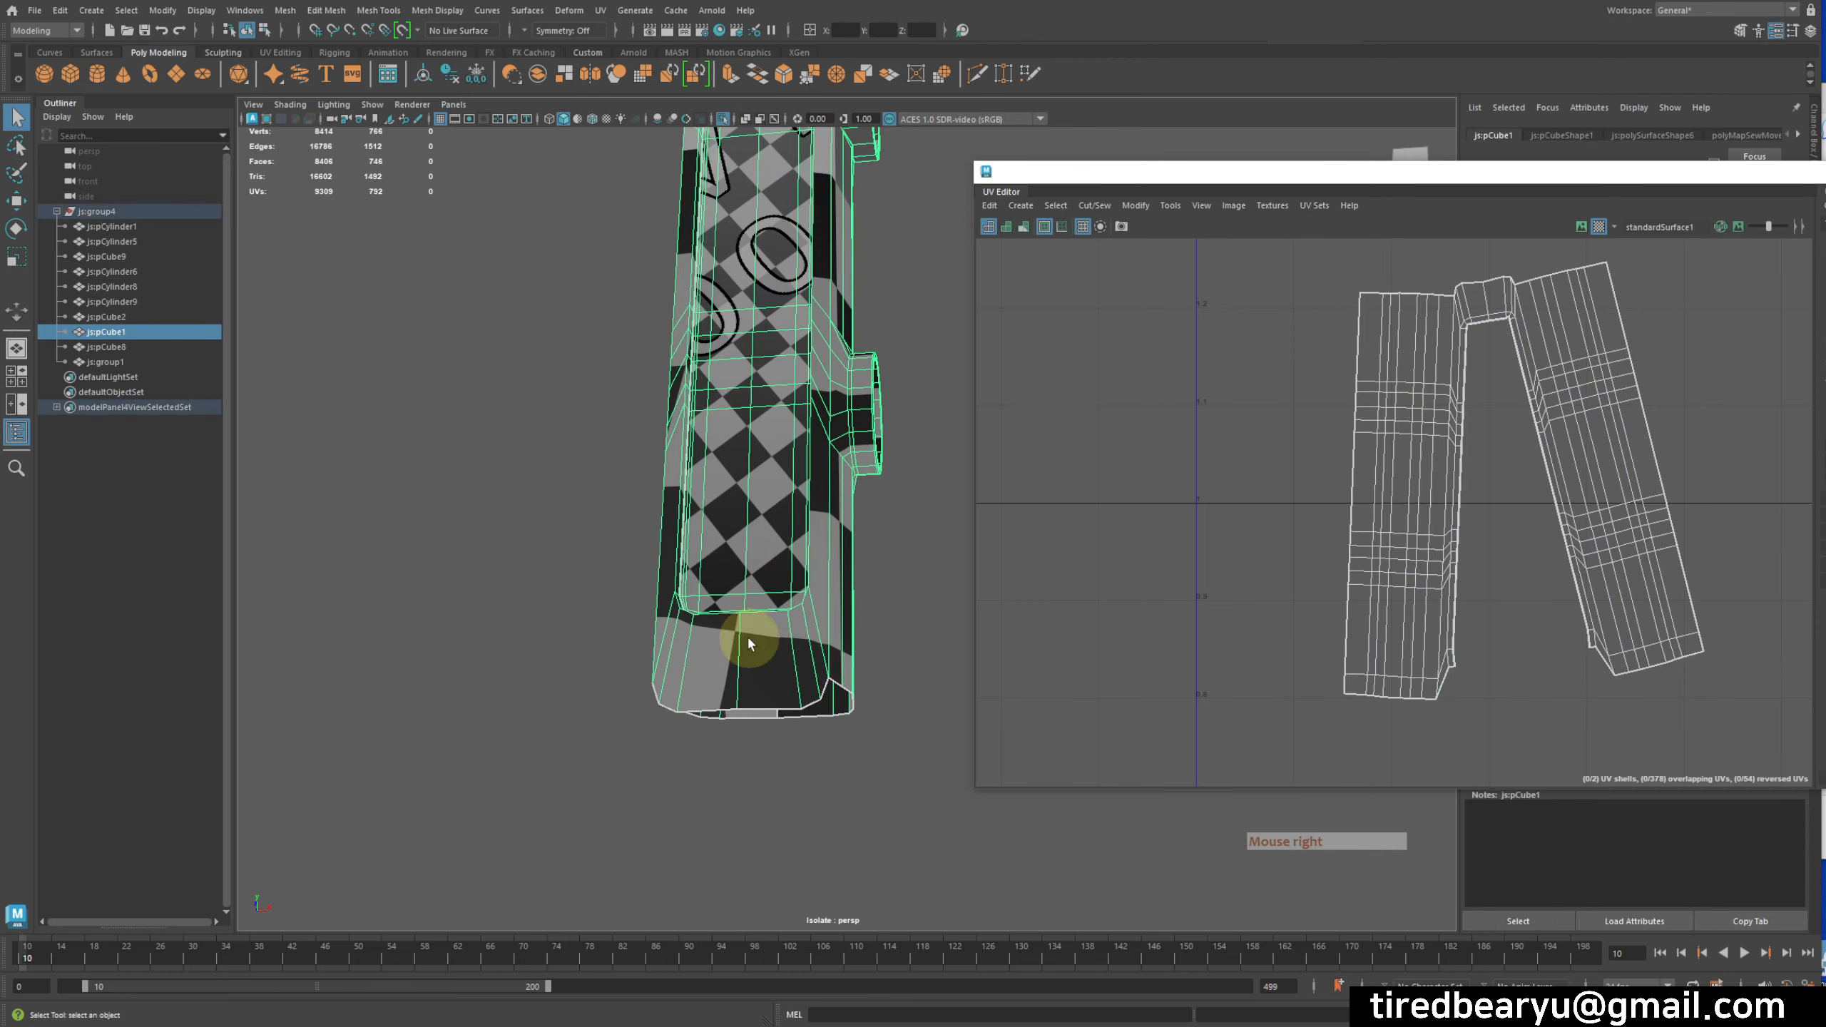
scroll(1553, 576, "down", 3)
middle_click_drag(1540, 563, 1276, 489, "alt")
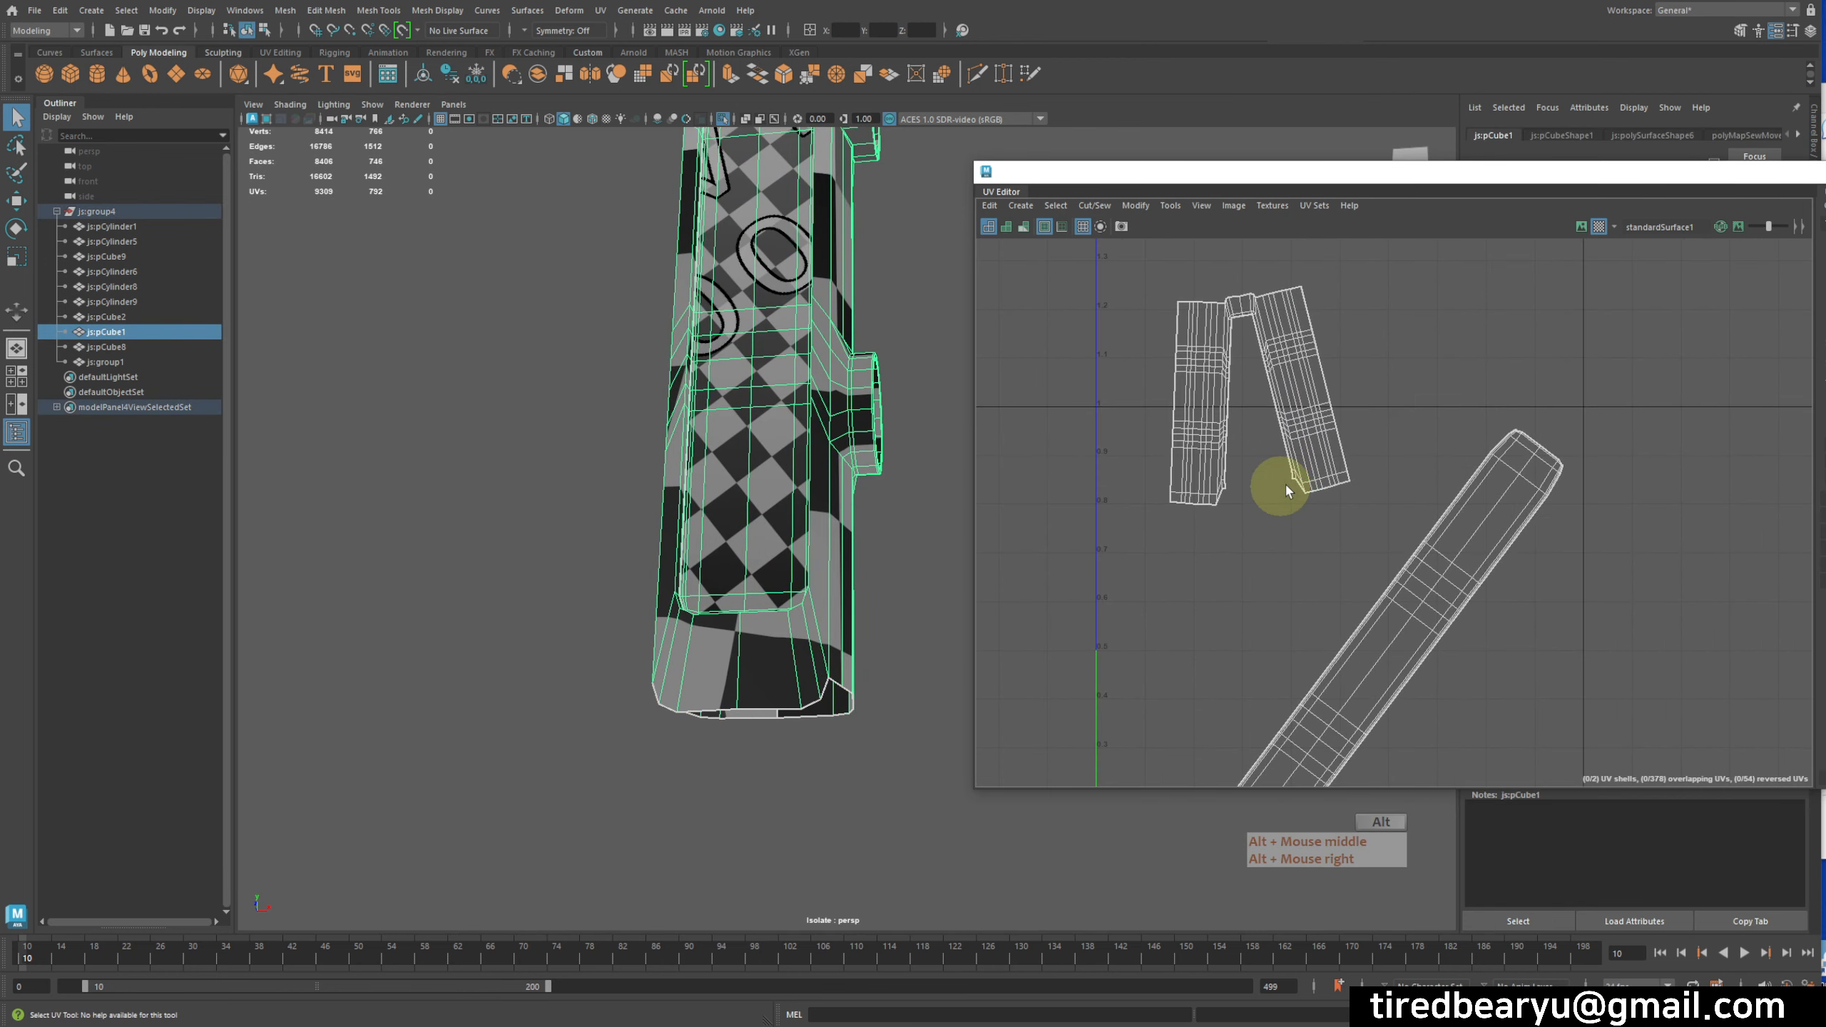
left_click_drag(879, 545, 818, 538, "alt")
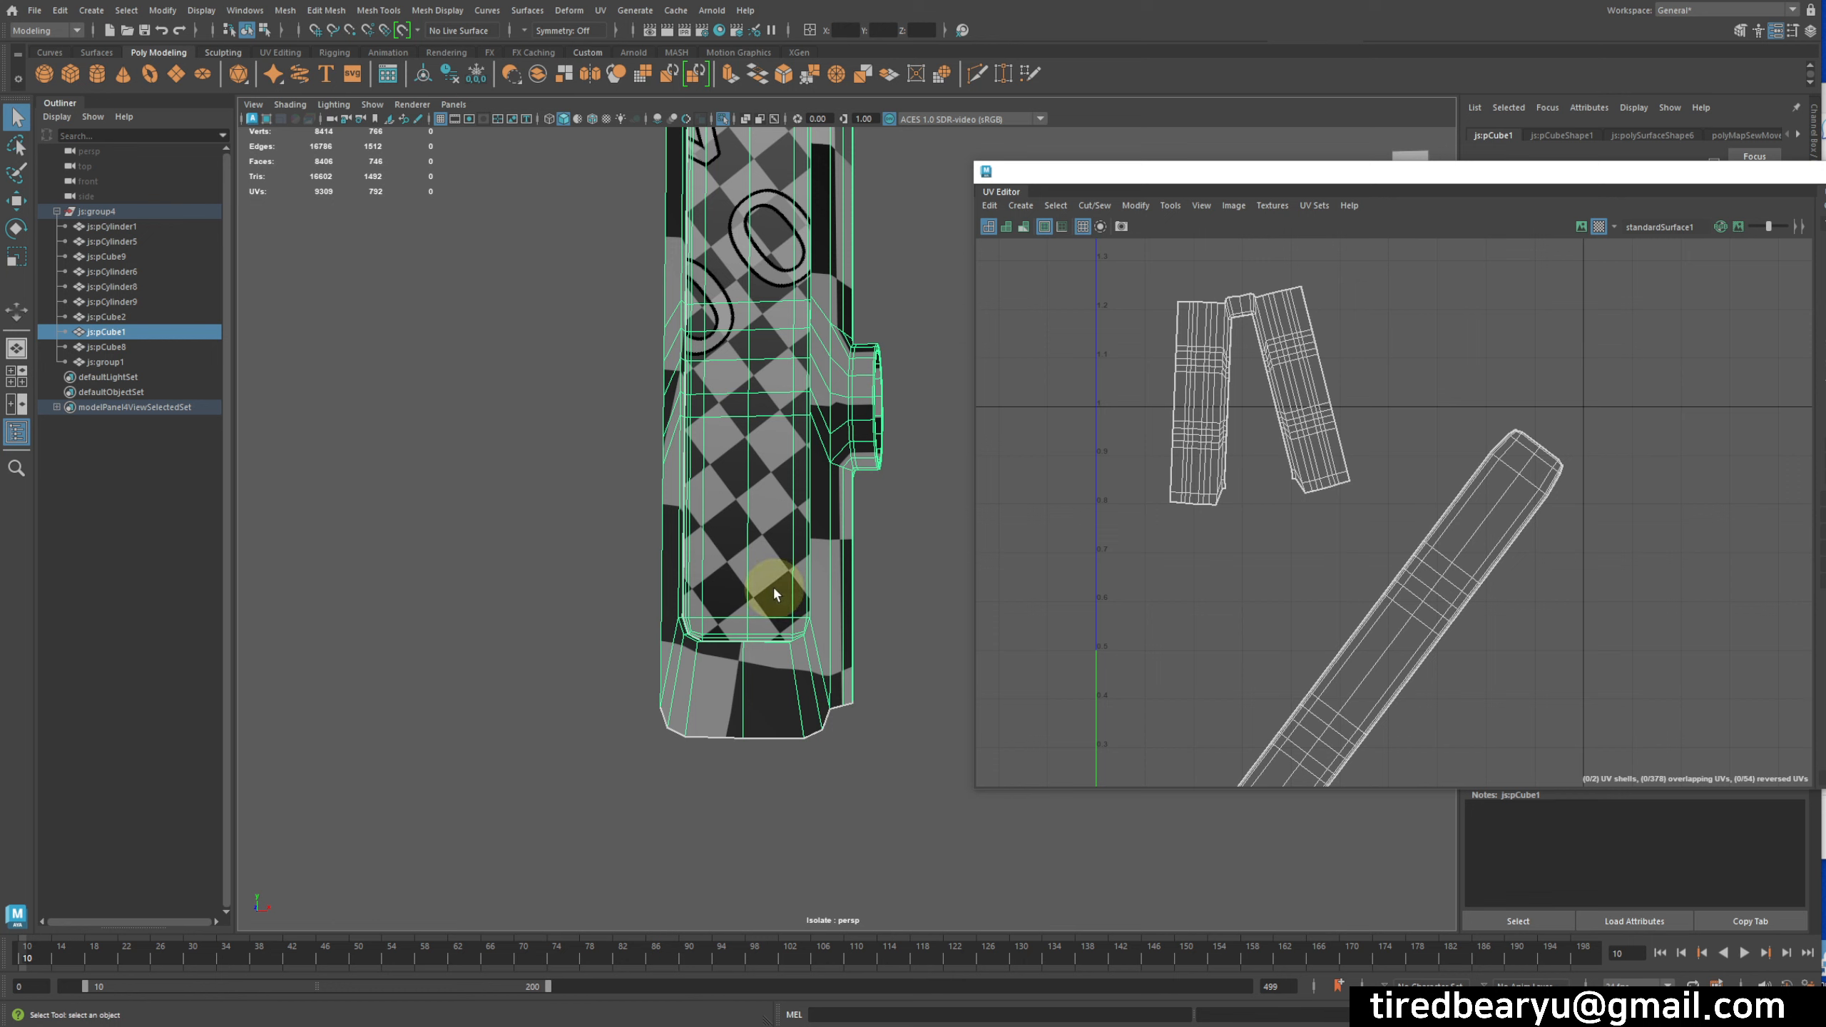
- Move the UV Editor window to expose the UV Toolkit and expand its Transform settings to reach Texel Density
scroll(1521, 557, "down", 3)
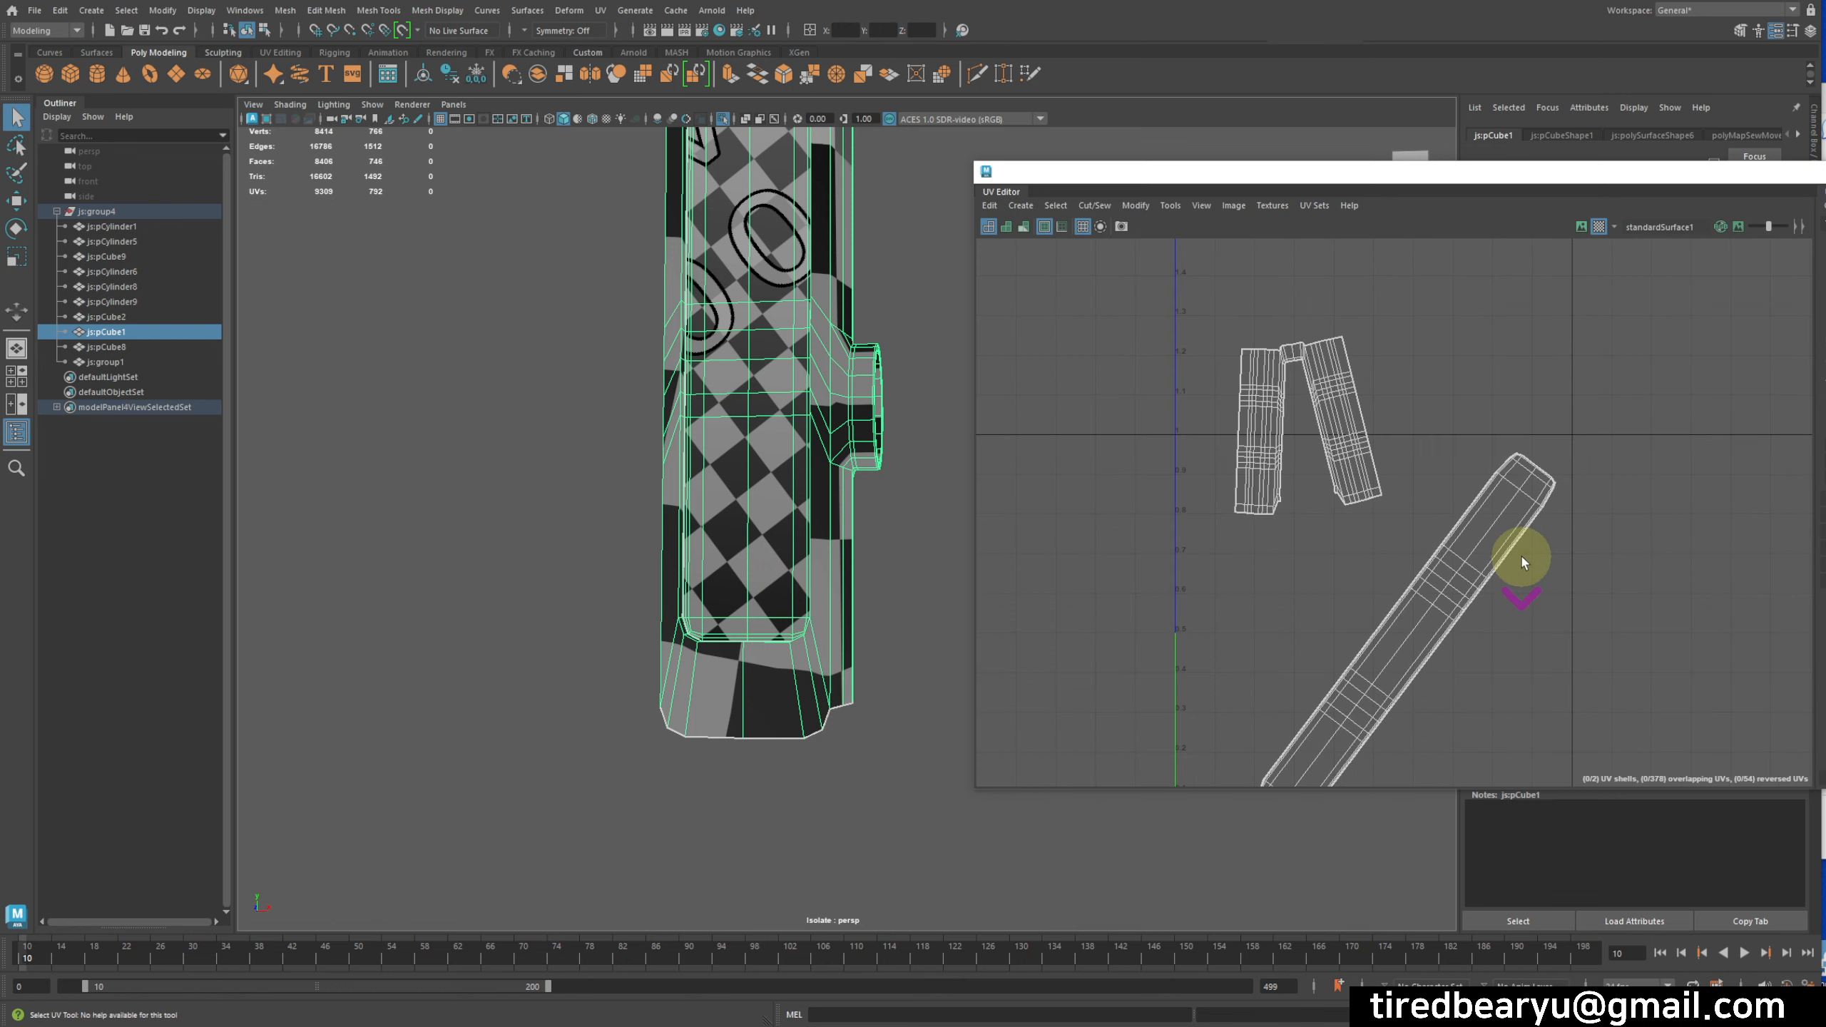
left_click_drag(1569, 177, 1377, 99)
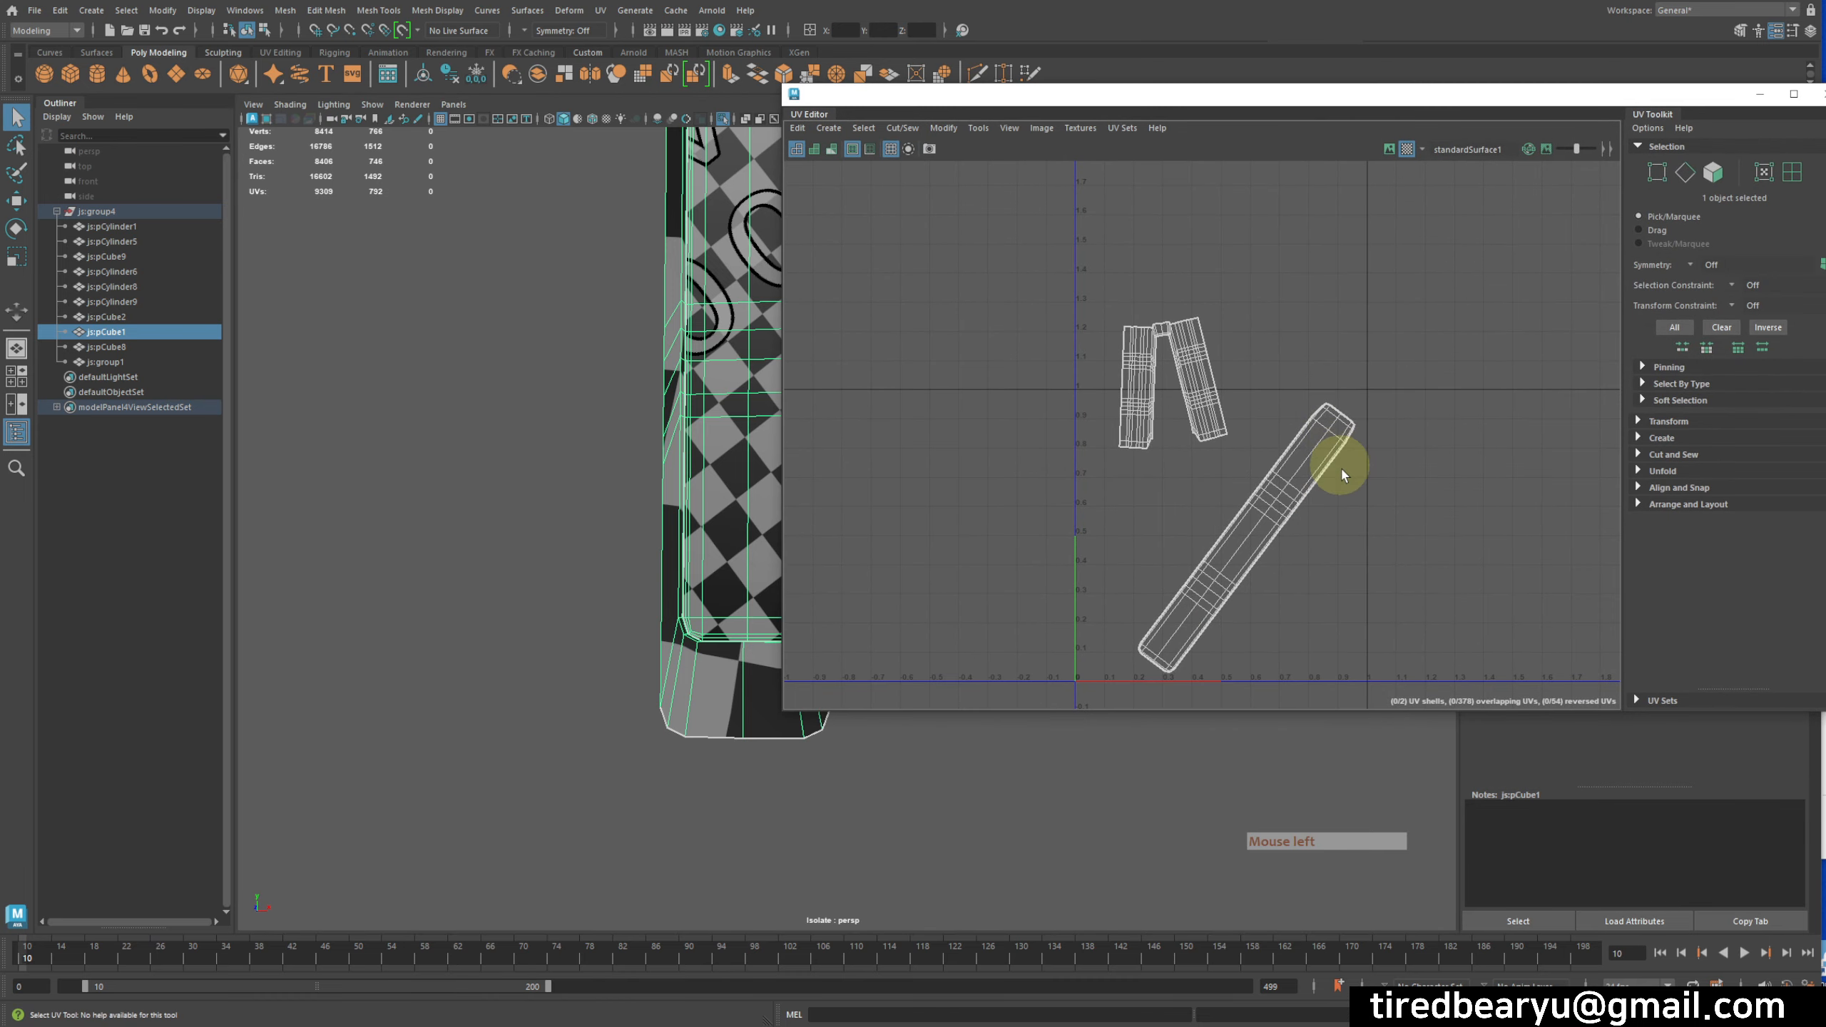
middle_click_drag(1333, 469, 1305, 514, "alt")
right_click_drag(1304, 513, 1101, 458, "alt")
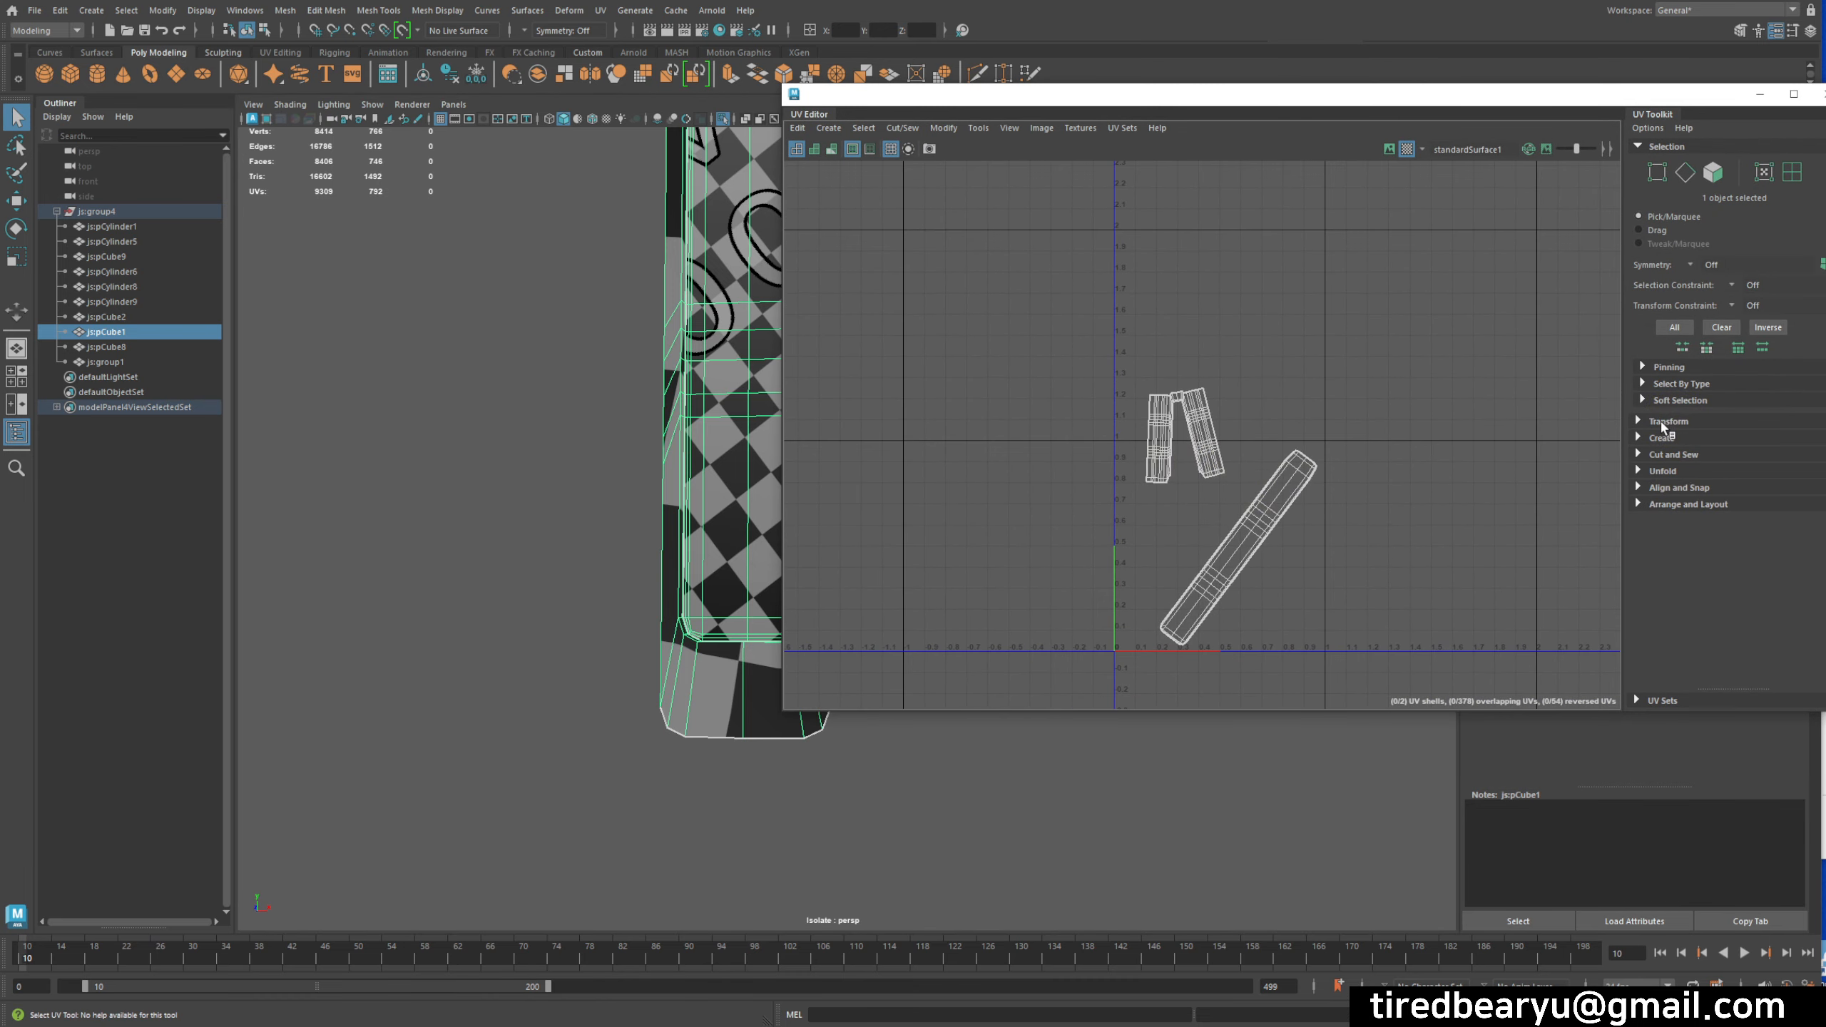
left_click(1685, 422)
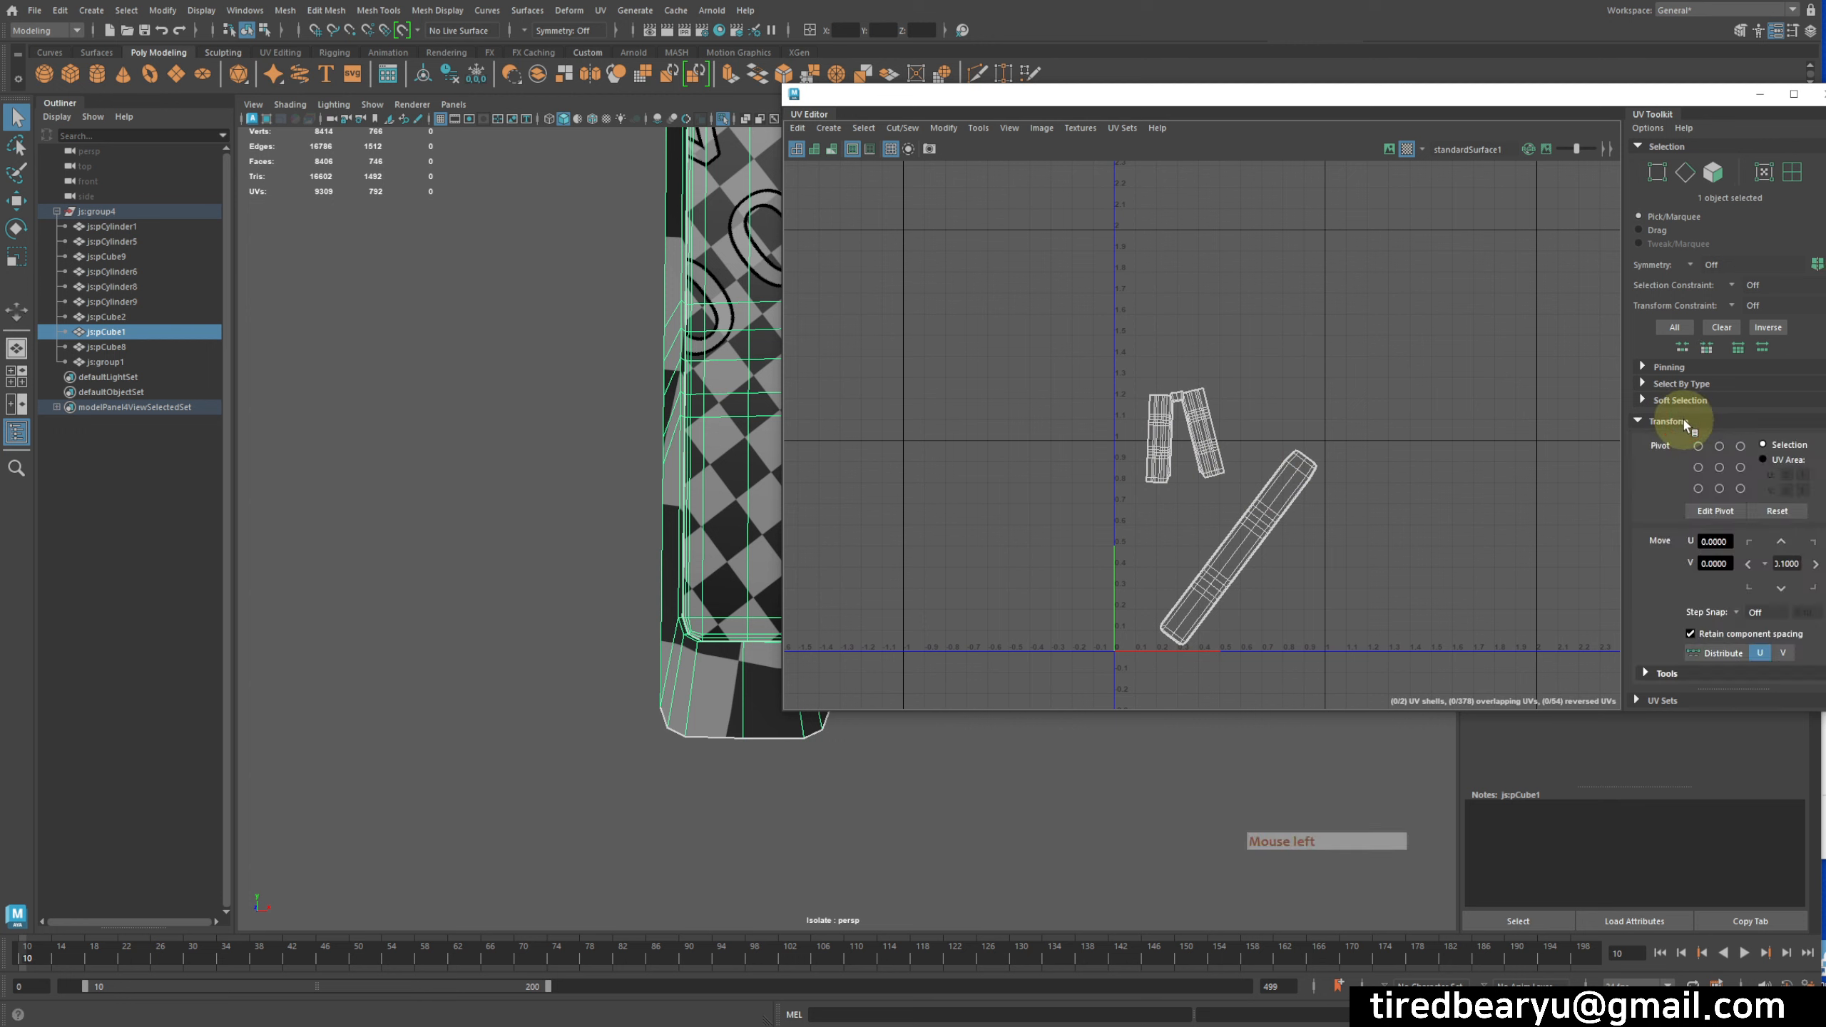
scroll(1663, 490, "down", 3)
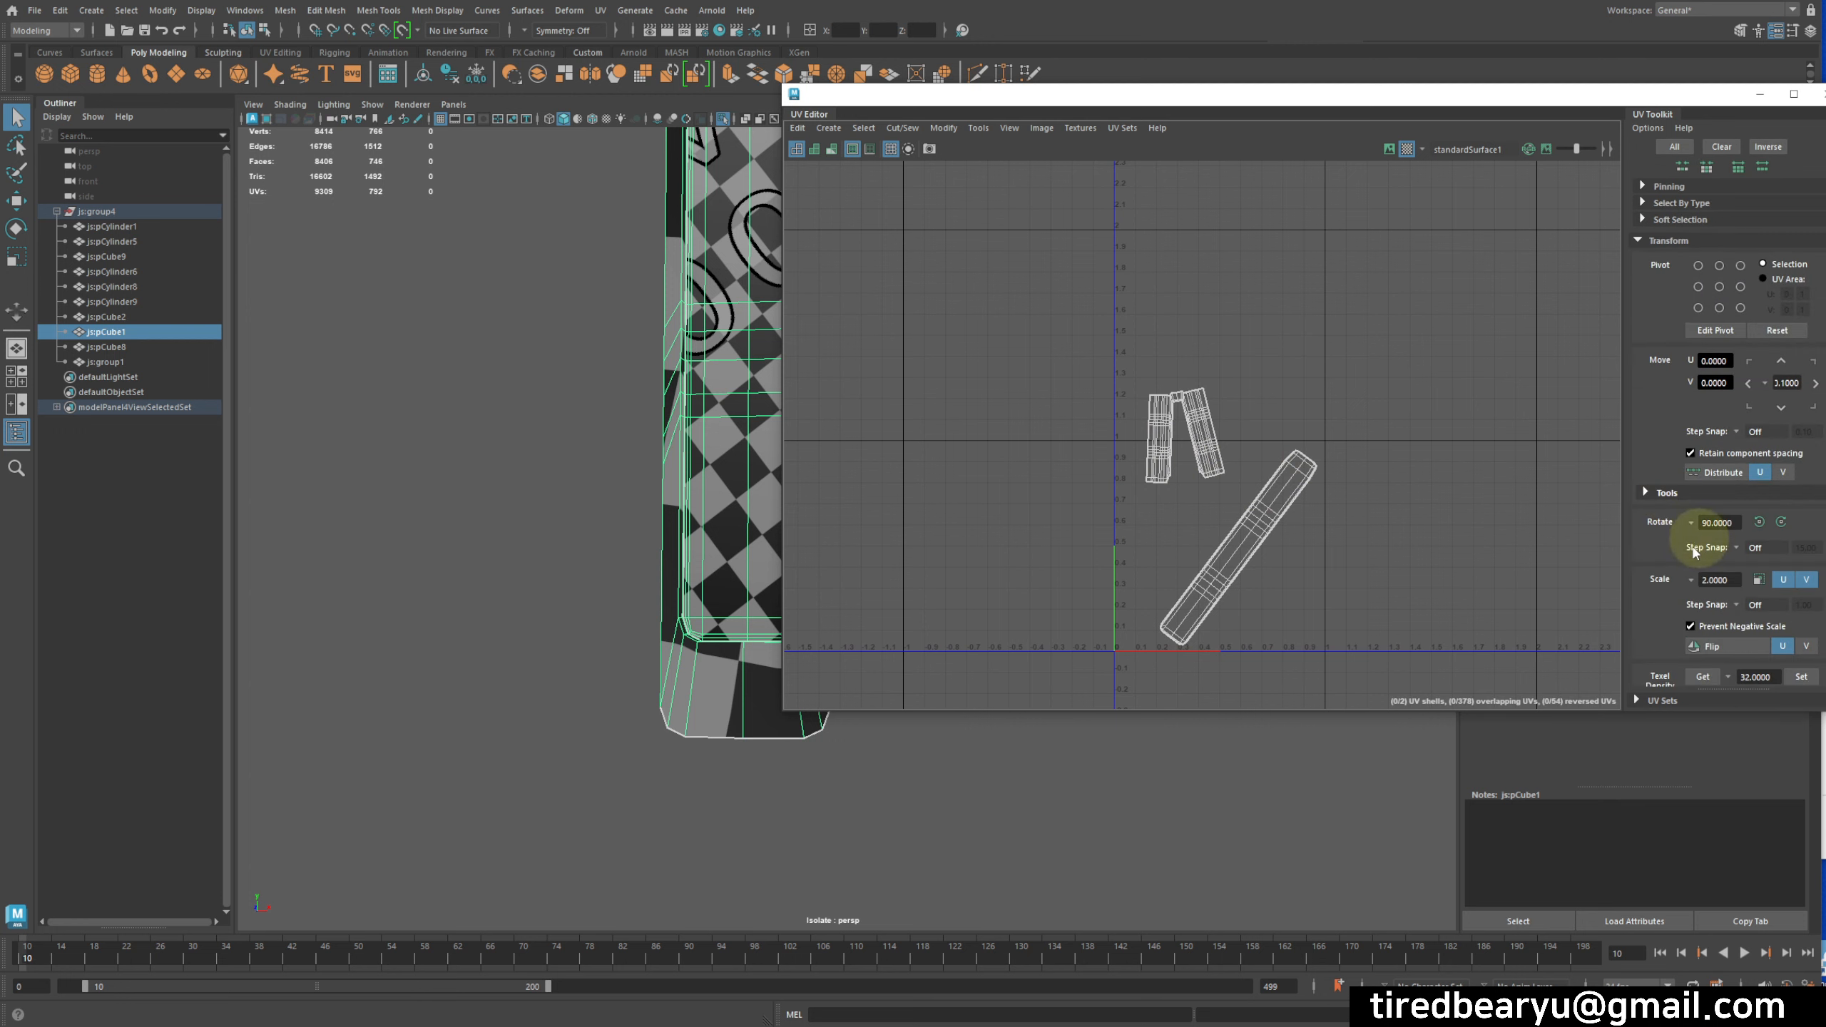
scroll(1712, 641, "down", 2)
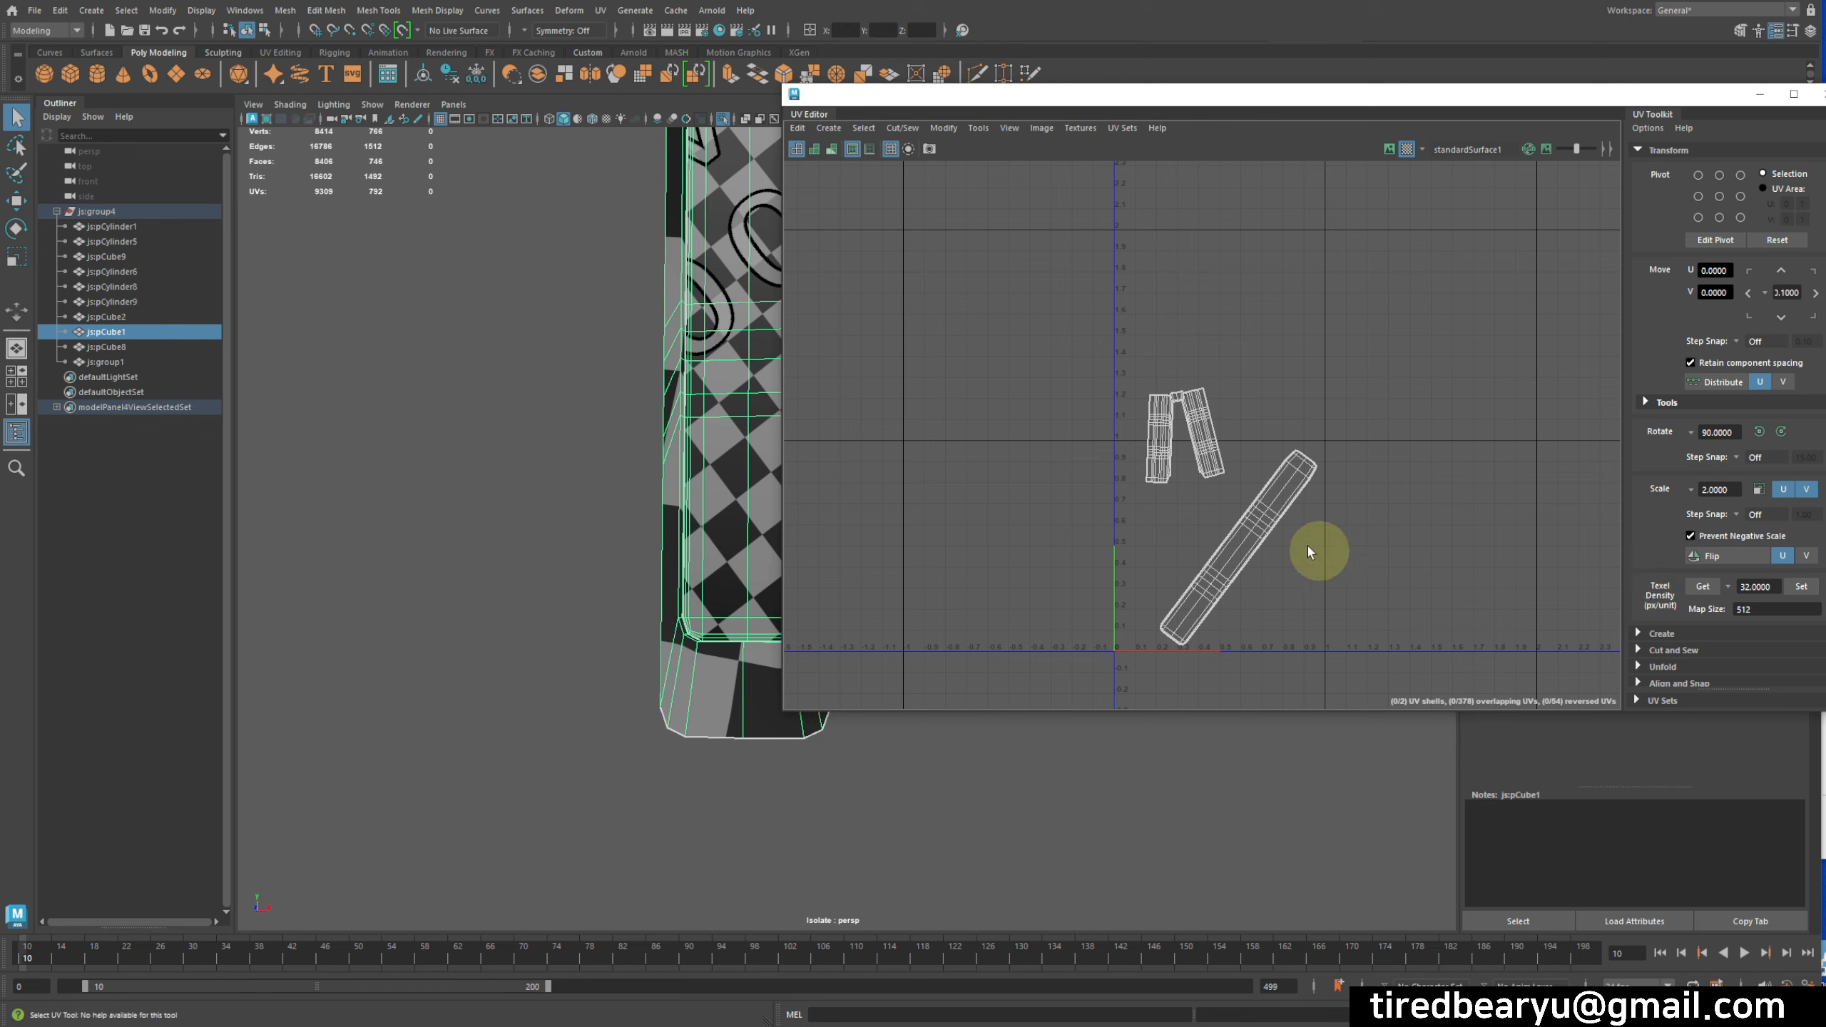
- Sample the texel density of the long front panel shell, followed by that of the joined body shell
right_click_drag(1260, 527, 1331, 547)
left_click(1292, 530)
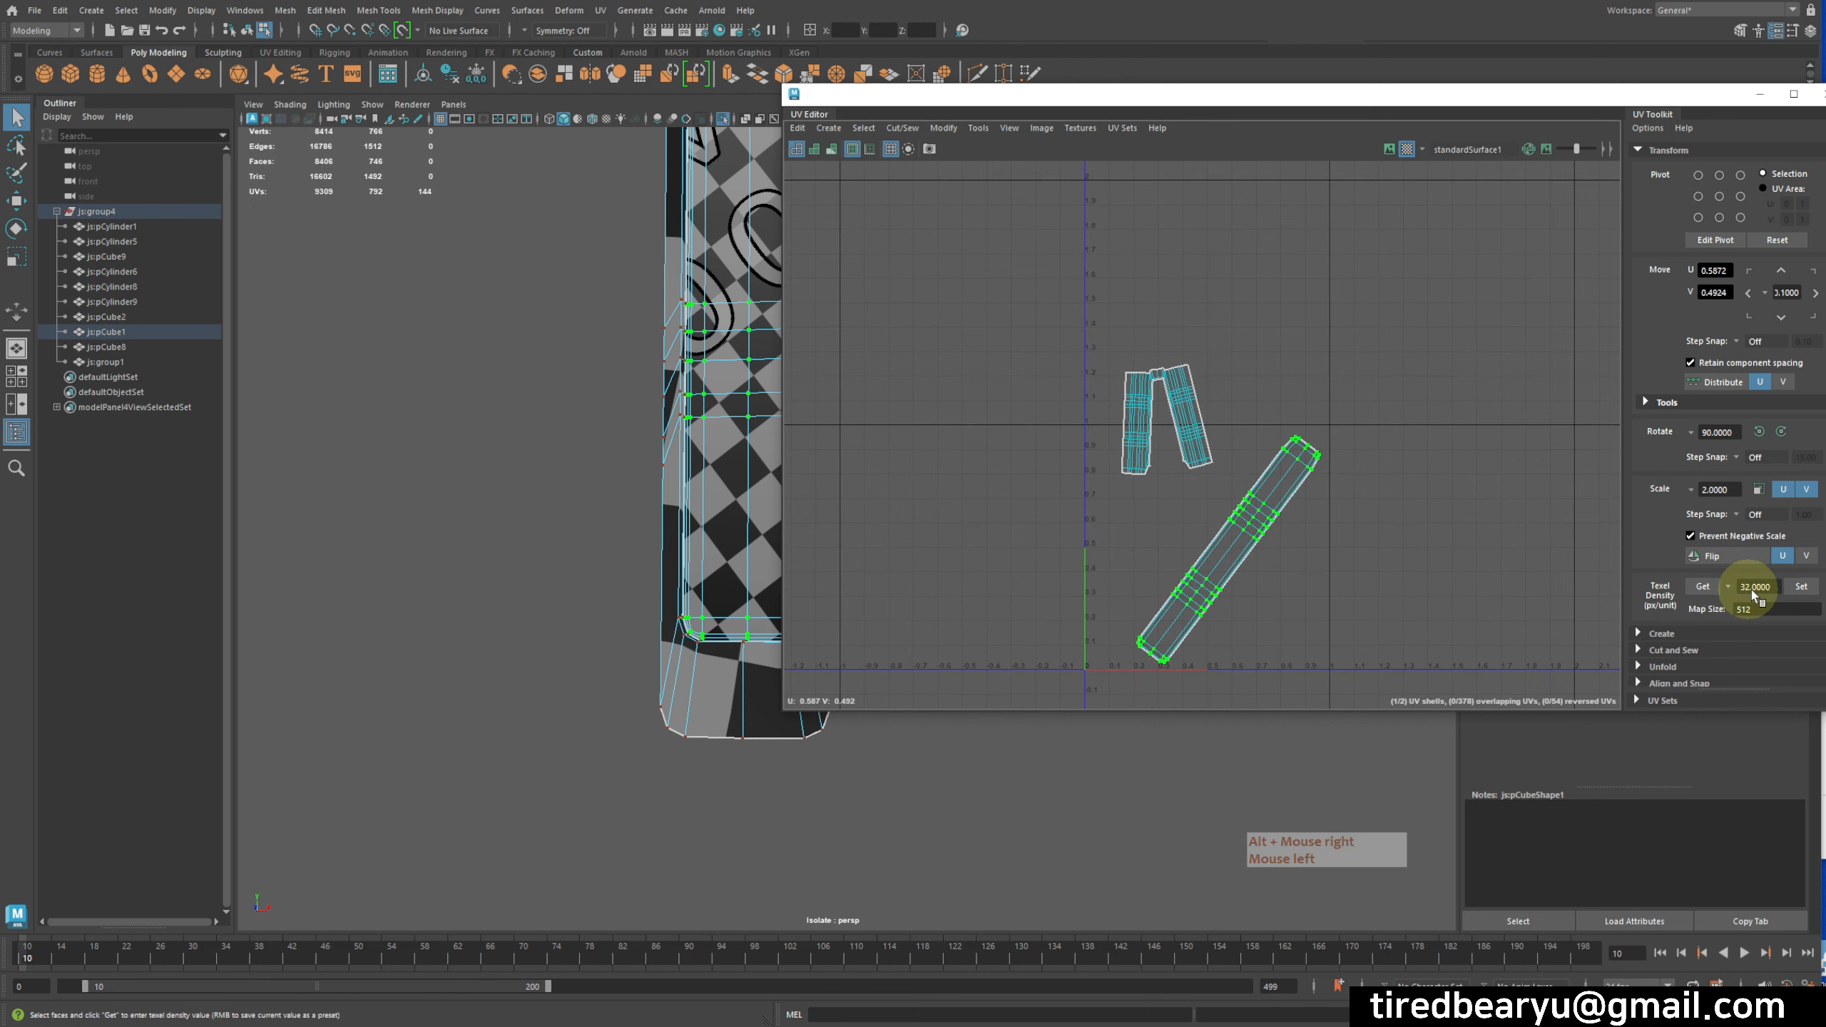
left_click(1695, 586)
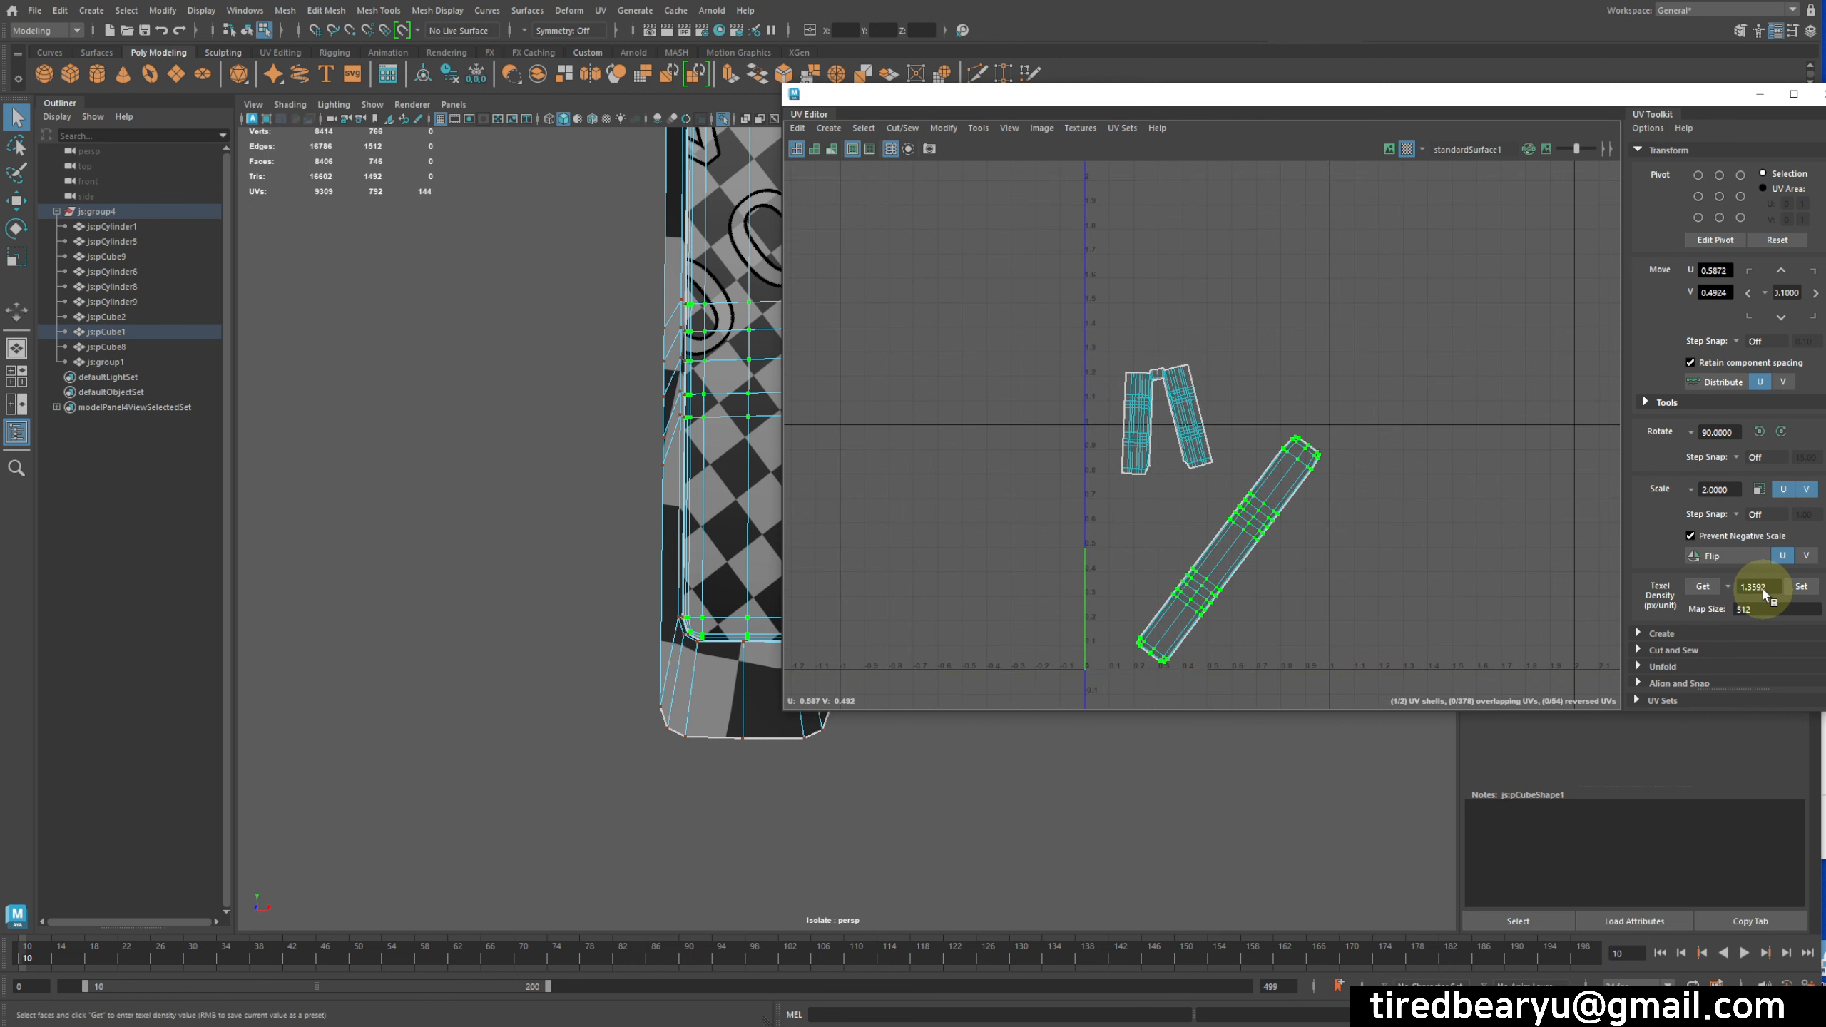
left_click(1145, 424)
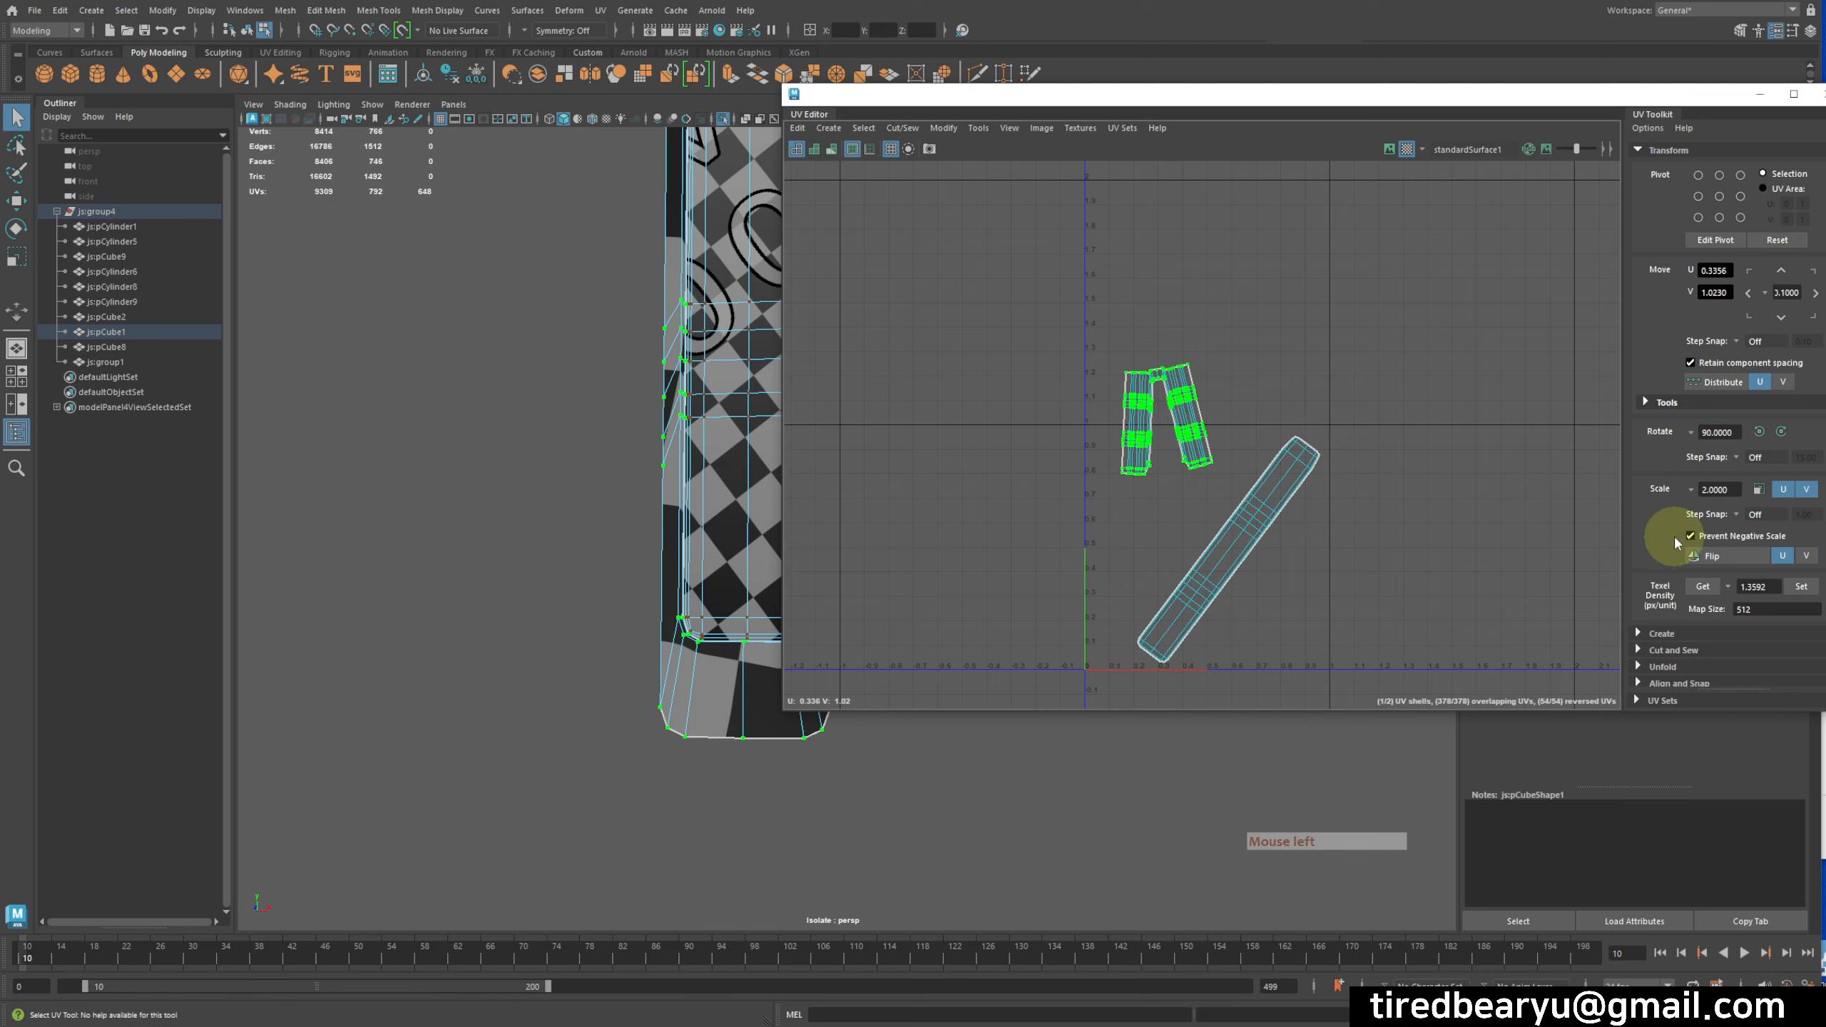
left_click(1701, 585)
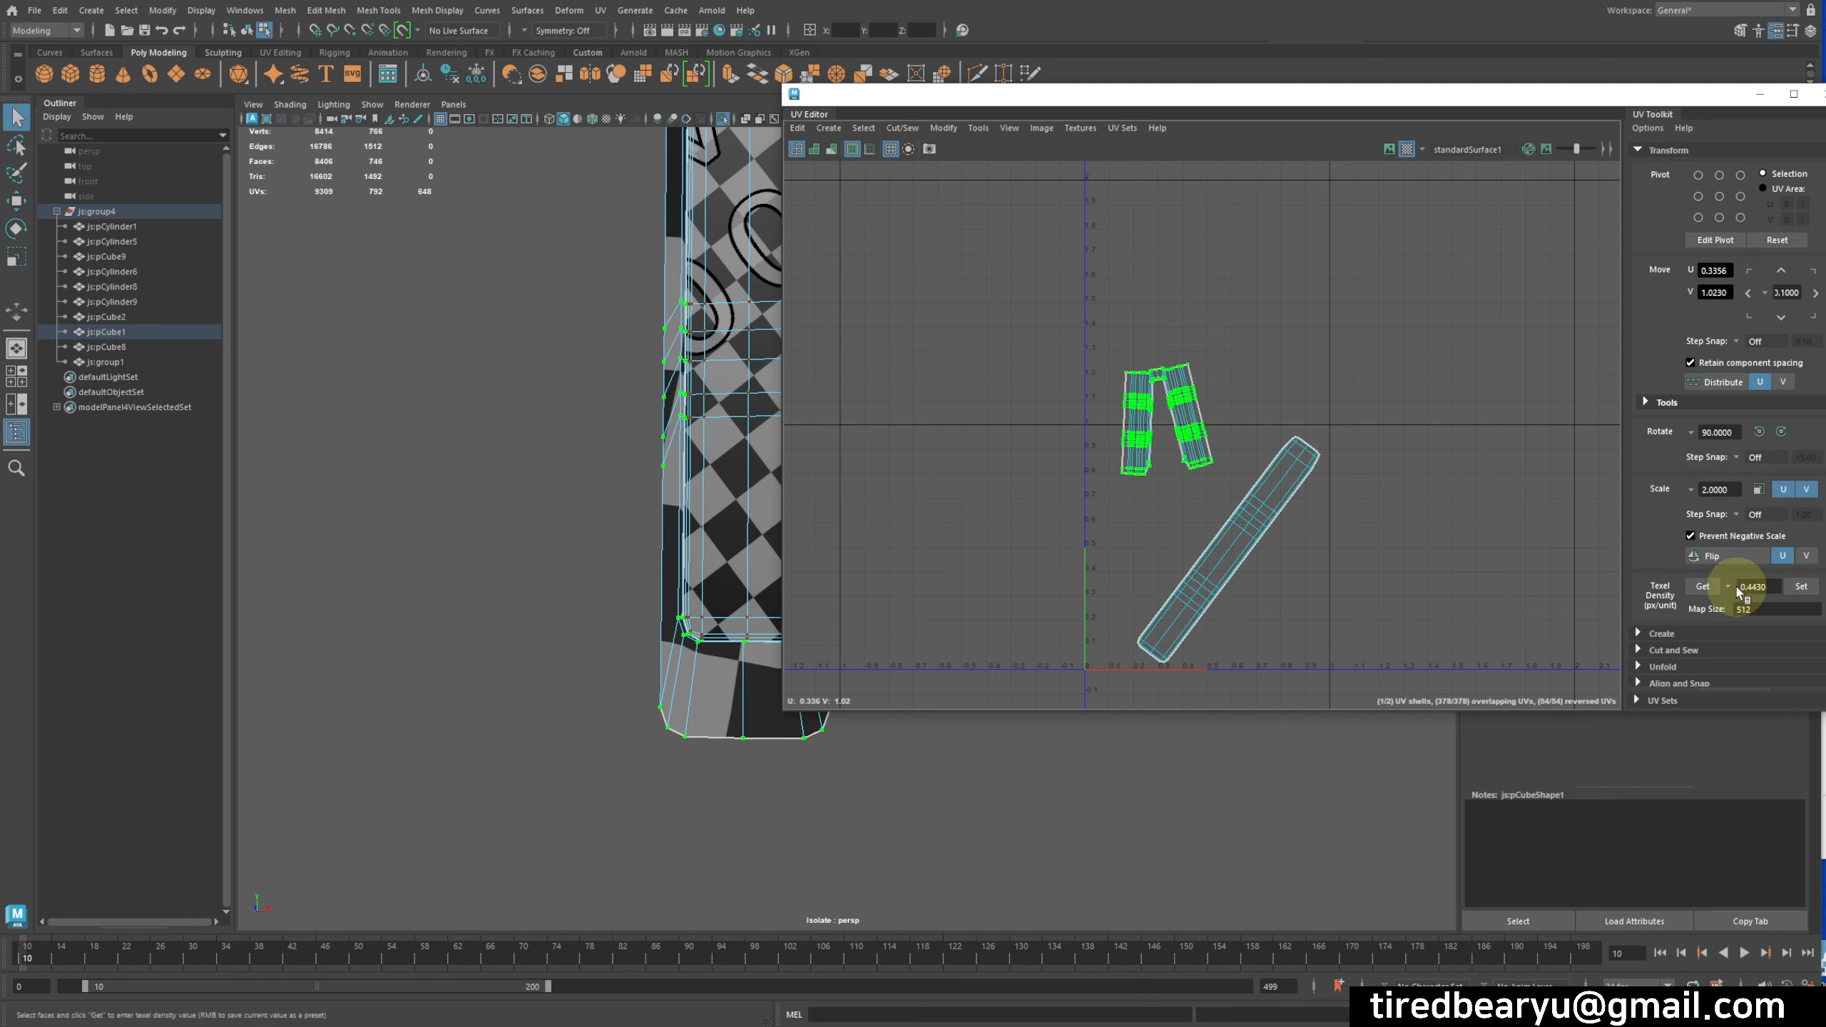
- Select both UV shells and set their texel density to 0.4430 with a map size of 512
left_click_drag(1023, 276, 1406, 673)
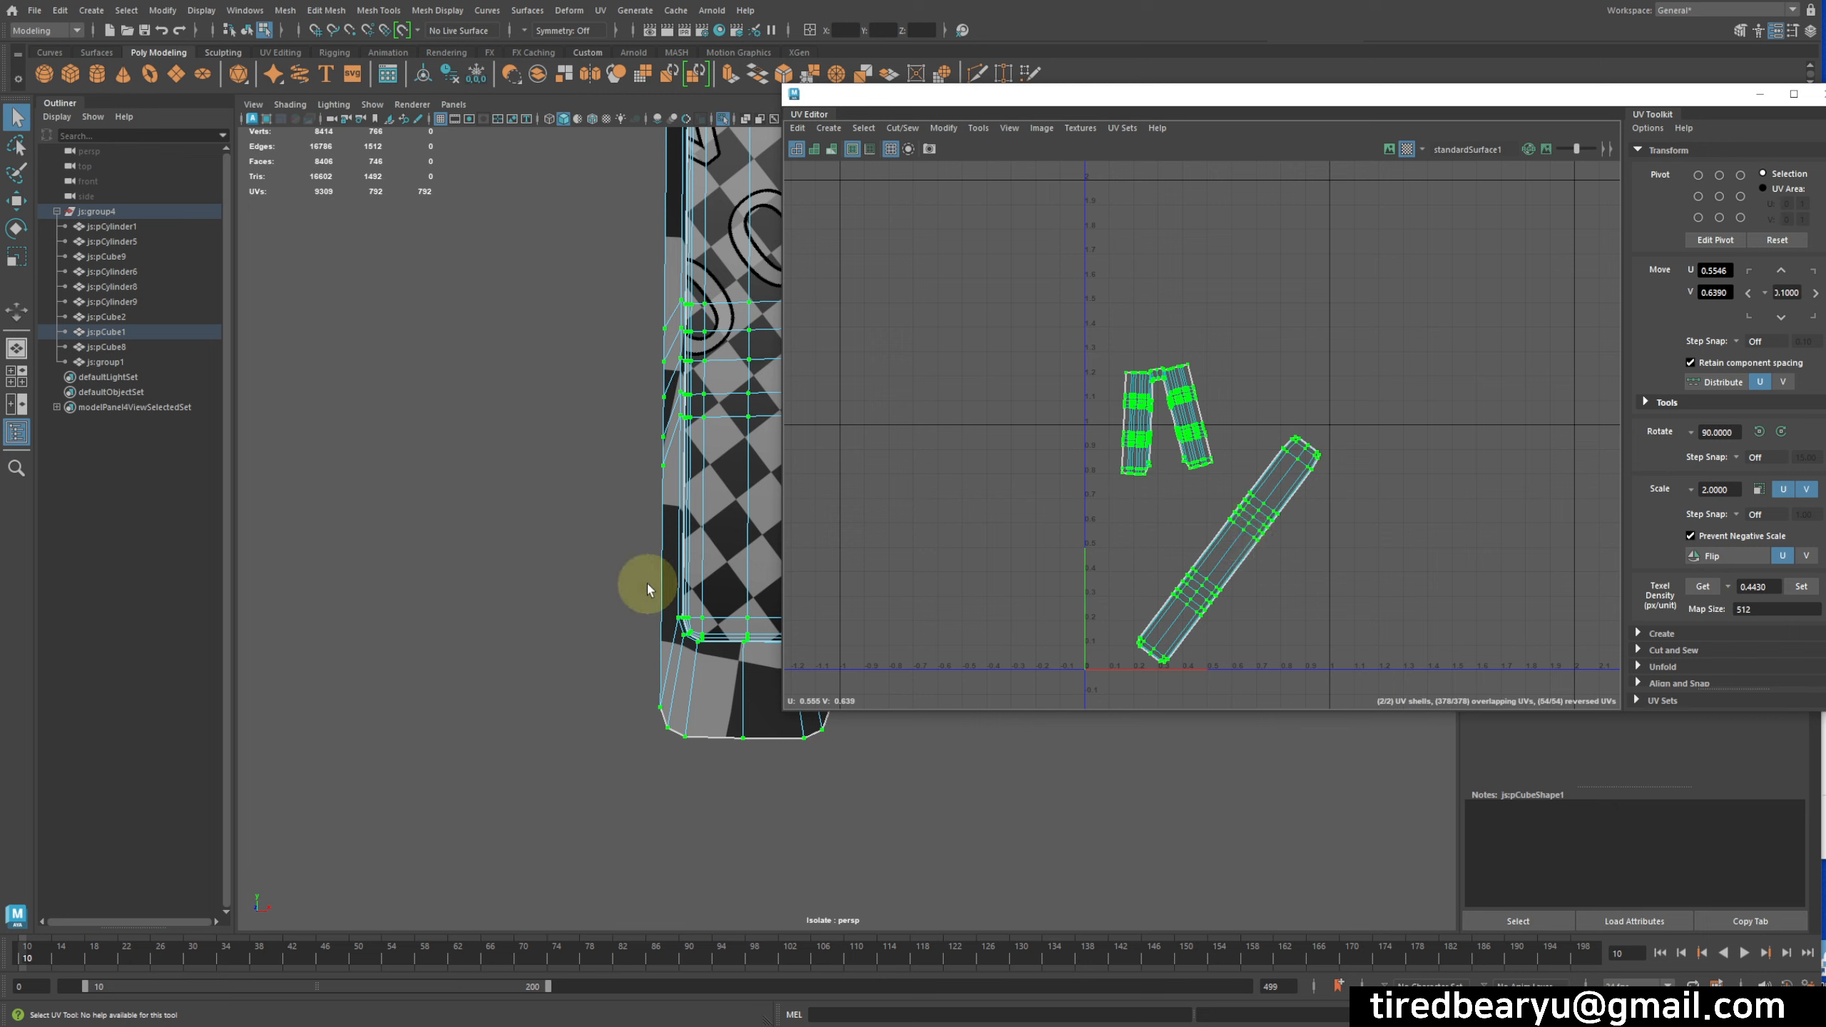
left_click_drag(647, 589, 603, 530, "alt")
middle_click_drag(604, 530, 663, 511, "alt")
right_click_drag(656, 488, 590, 496, "alt")
left_click_drag(590, 495, 689, 530, "alt")
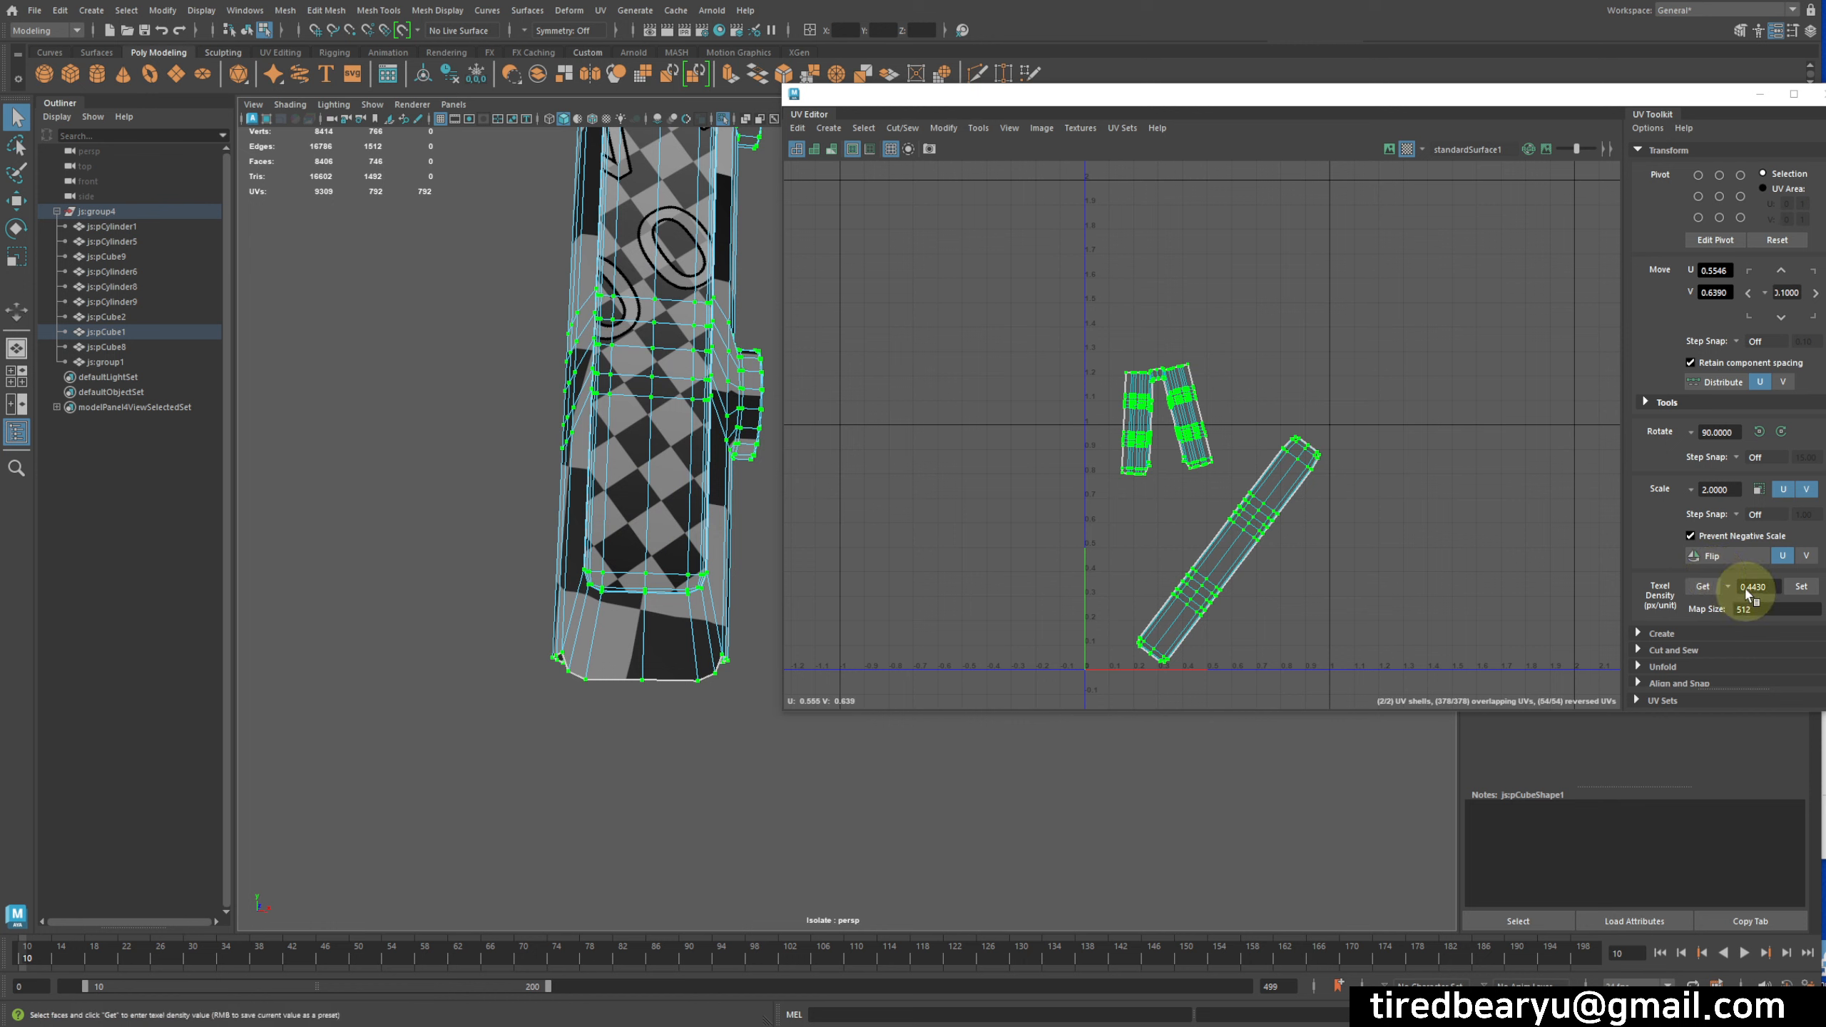
left_click(1803, 589)
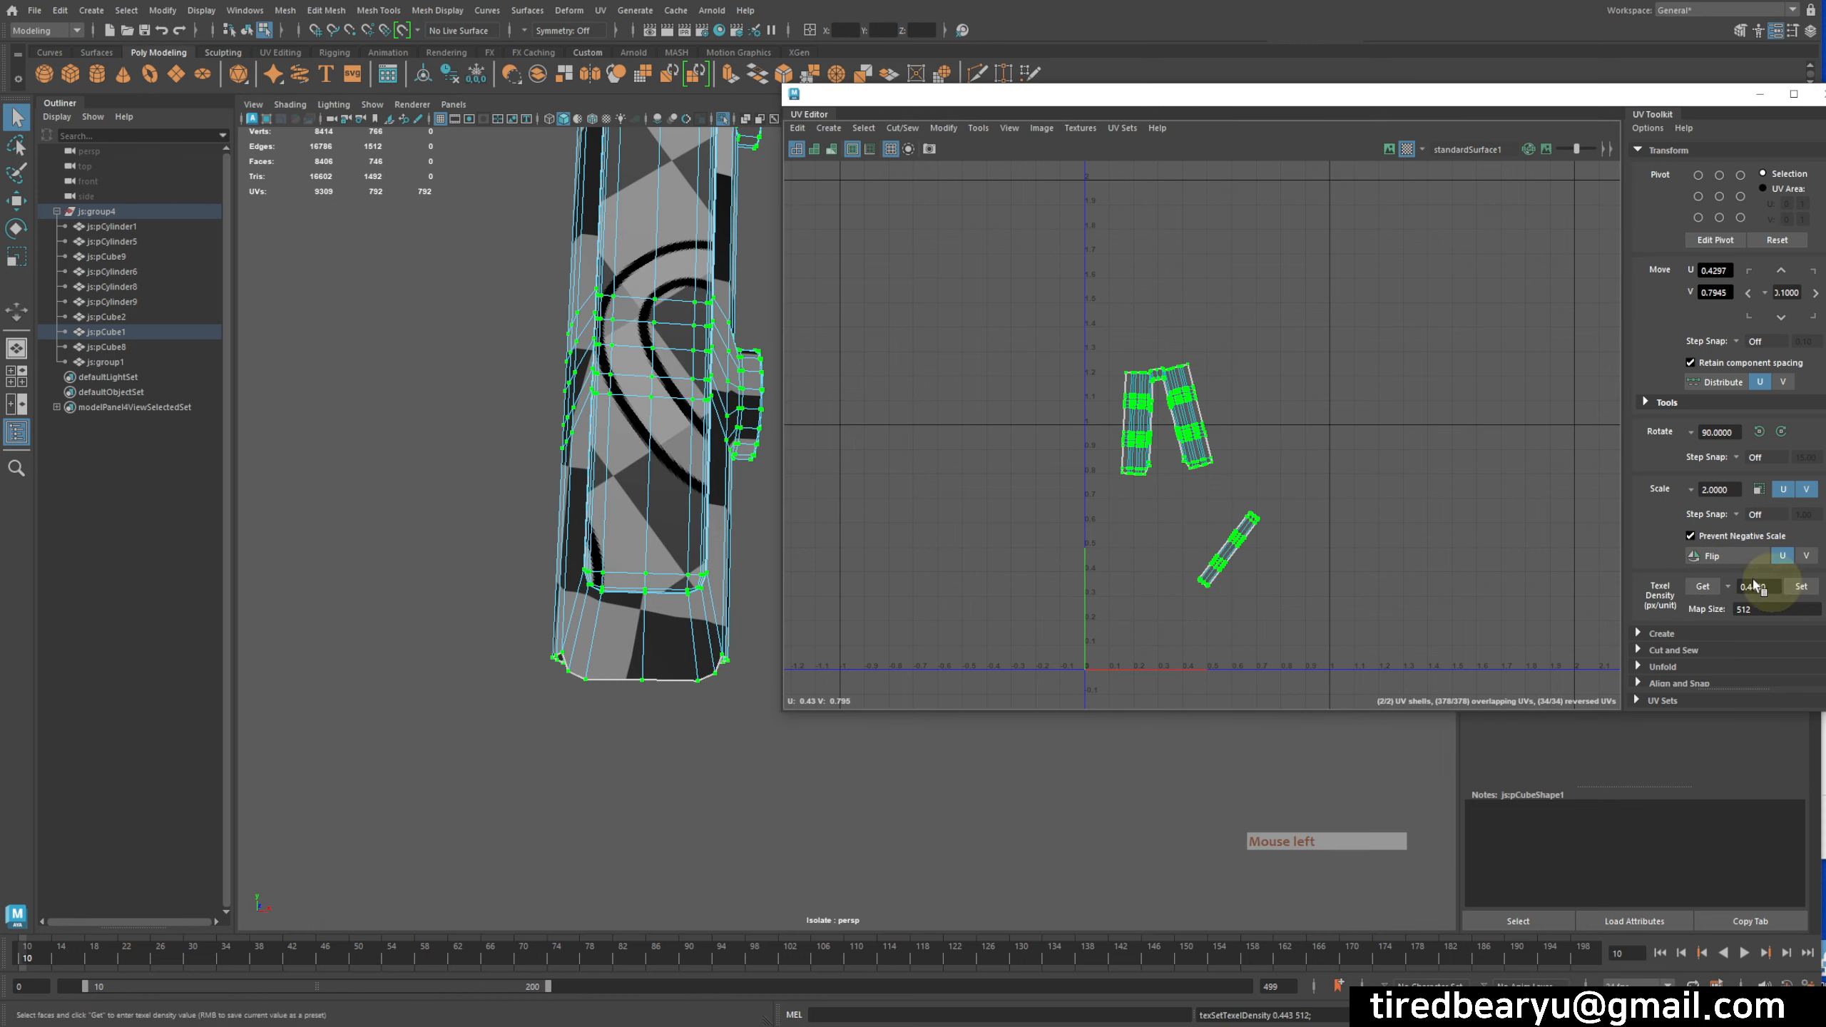
- Move the rescaled front panel shell up next to the lower end of the slanted body half
left_click(1236, 508)
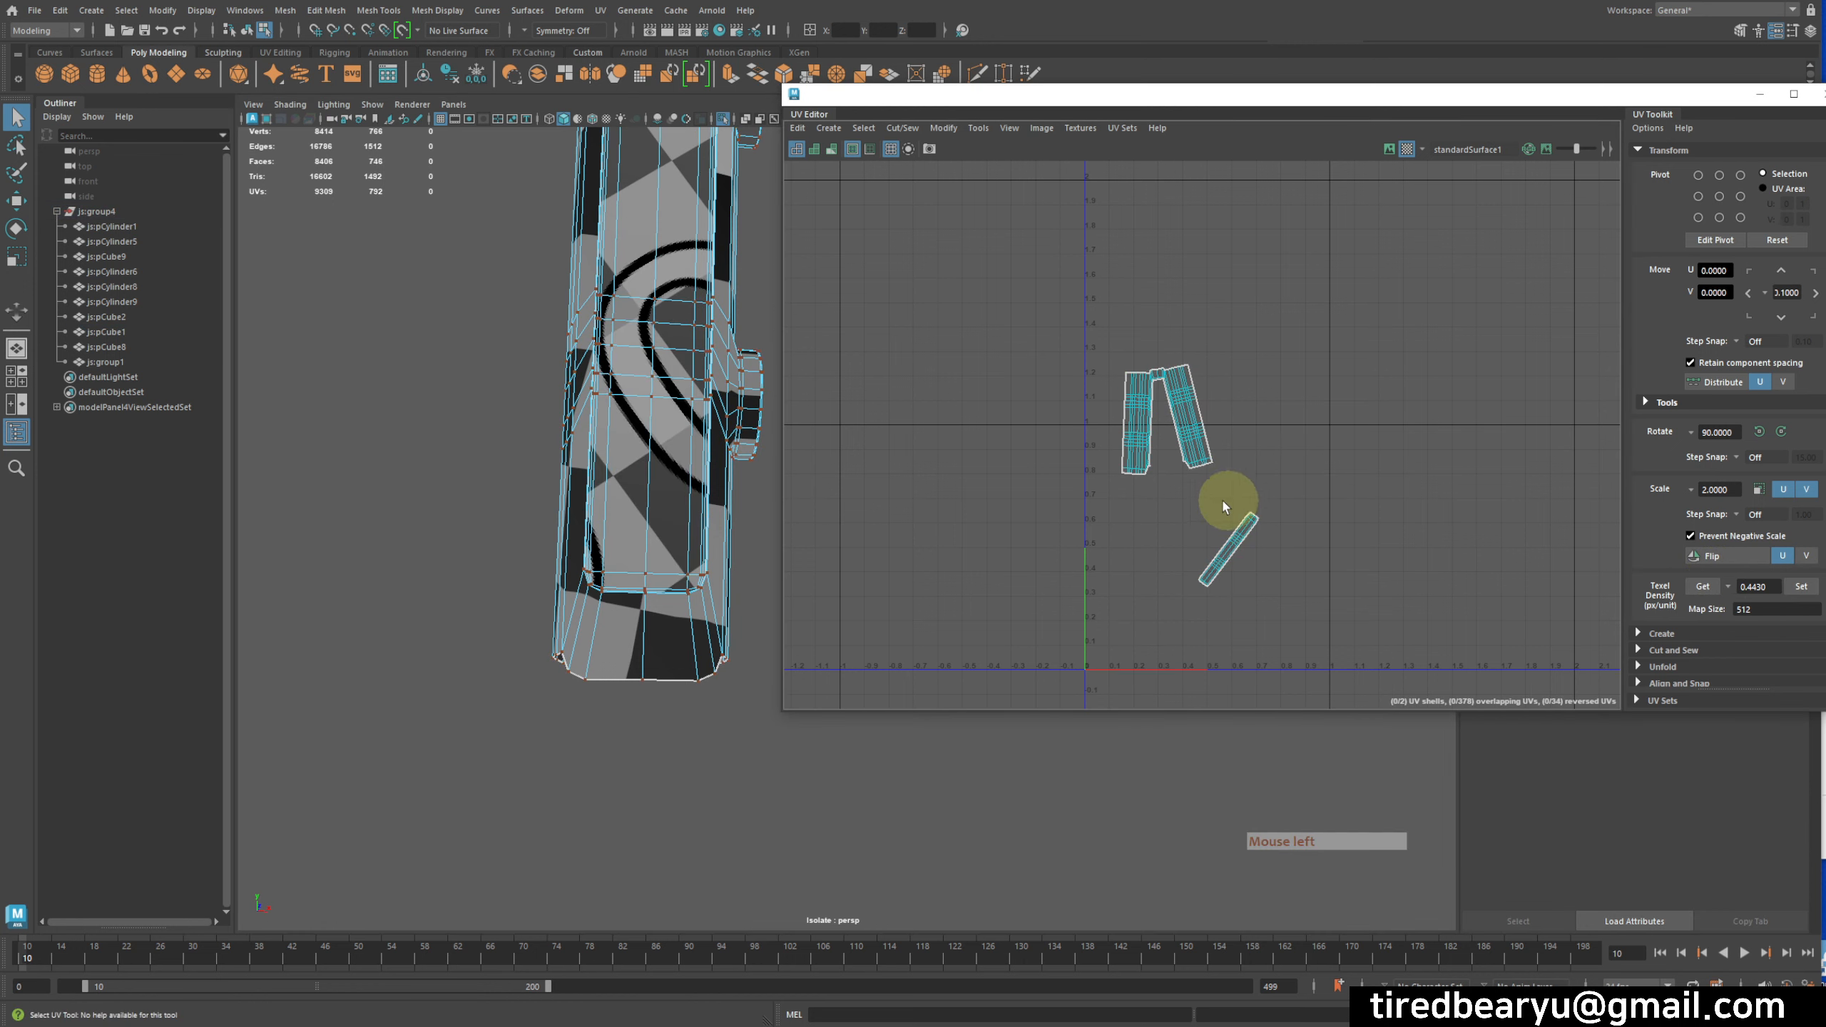
left_click(1222, 501)
middle_click_drag(1372, 644, 1387, 604, "alt")
right_click_drag(1386, 603, 1447, 569, "alt")
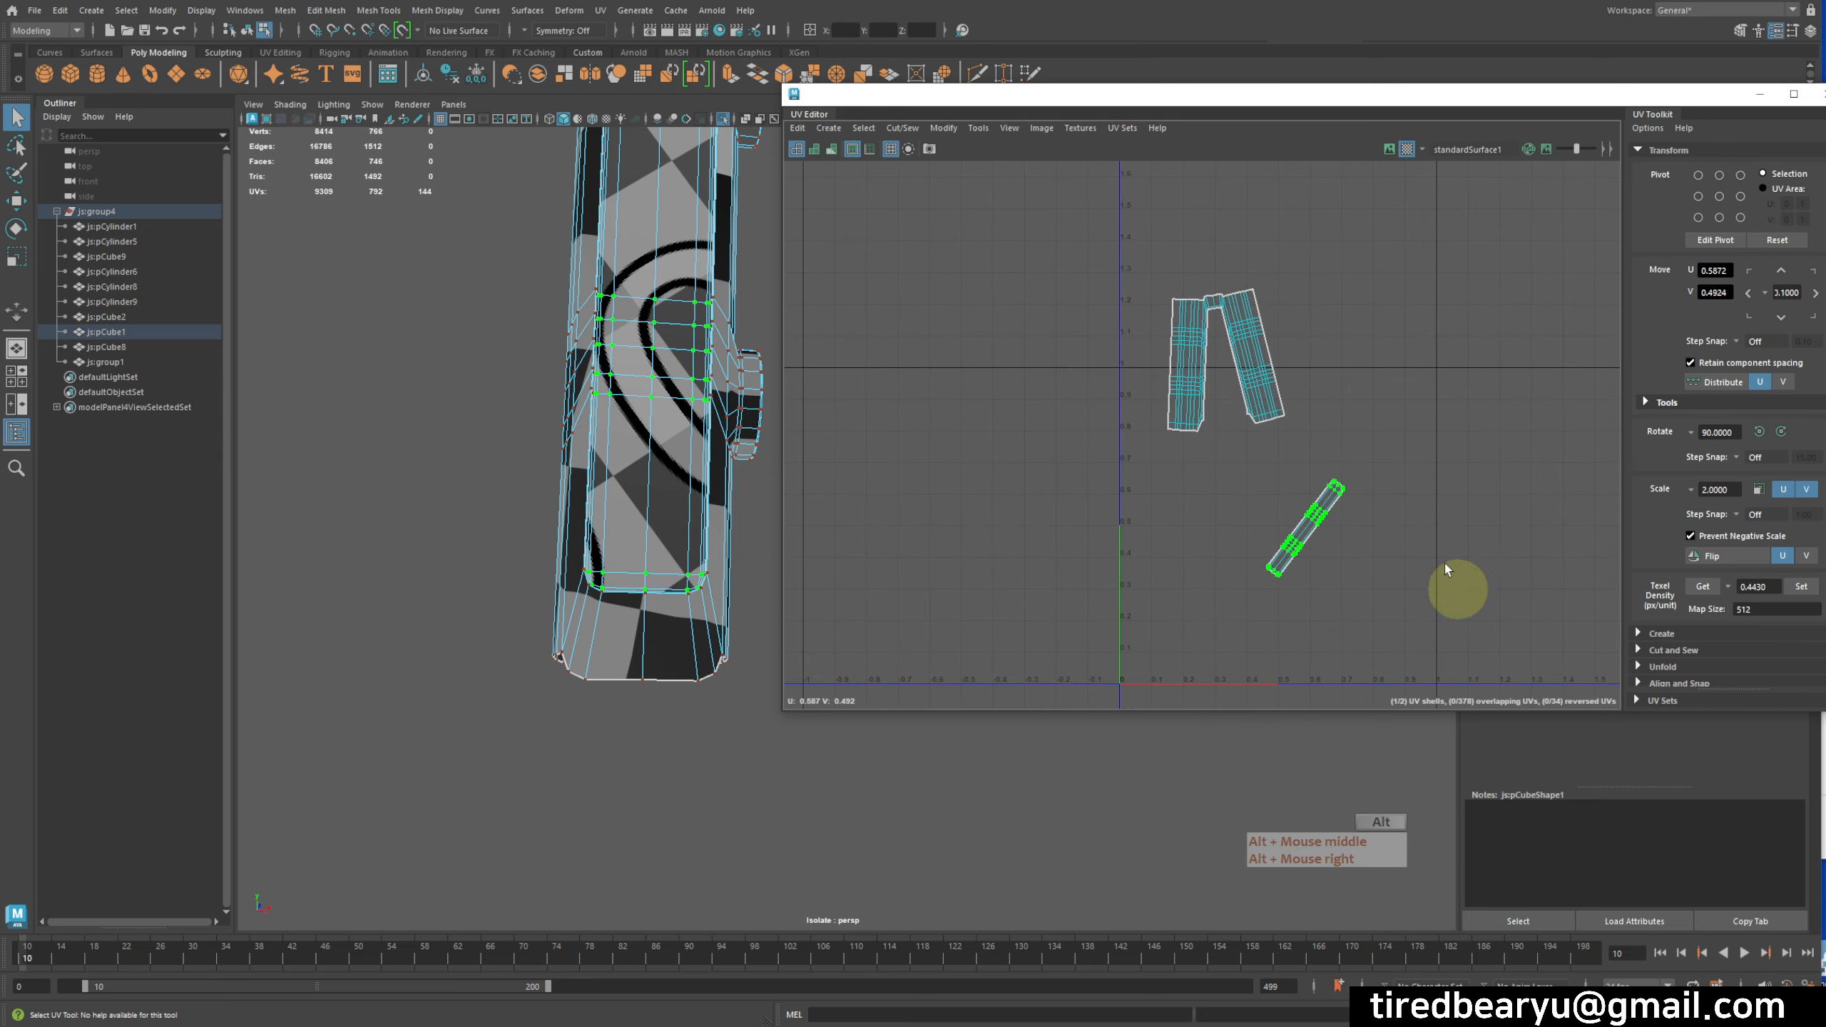
left_click_drag(1349, 547, 1276, 478)
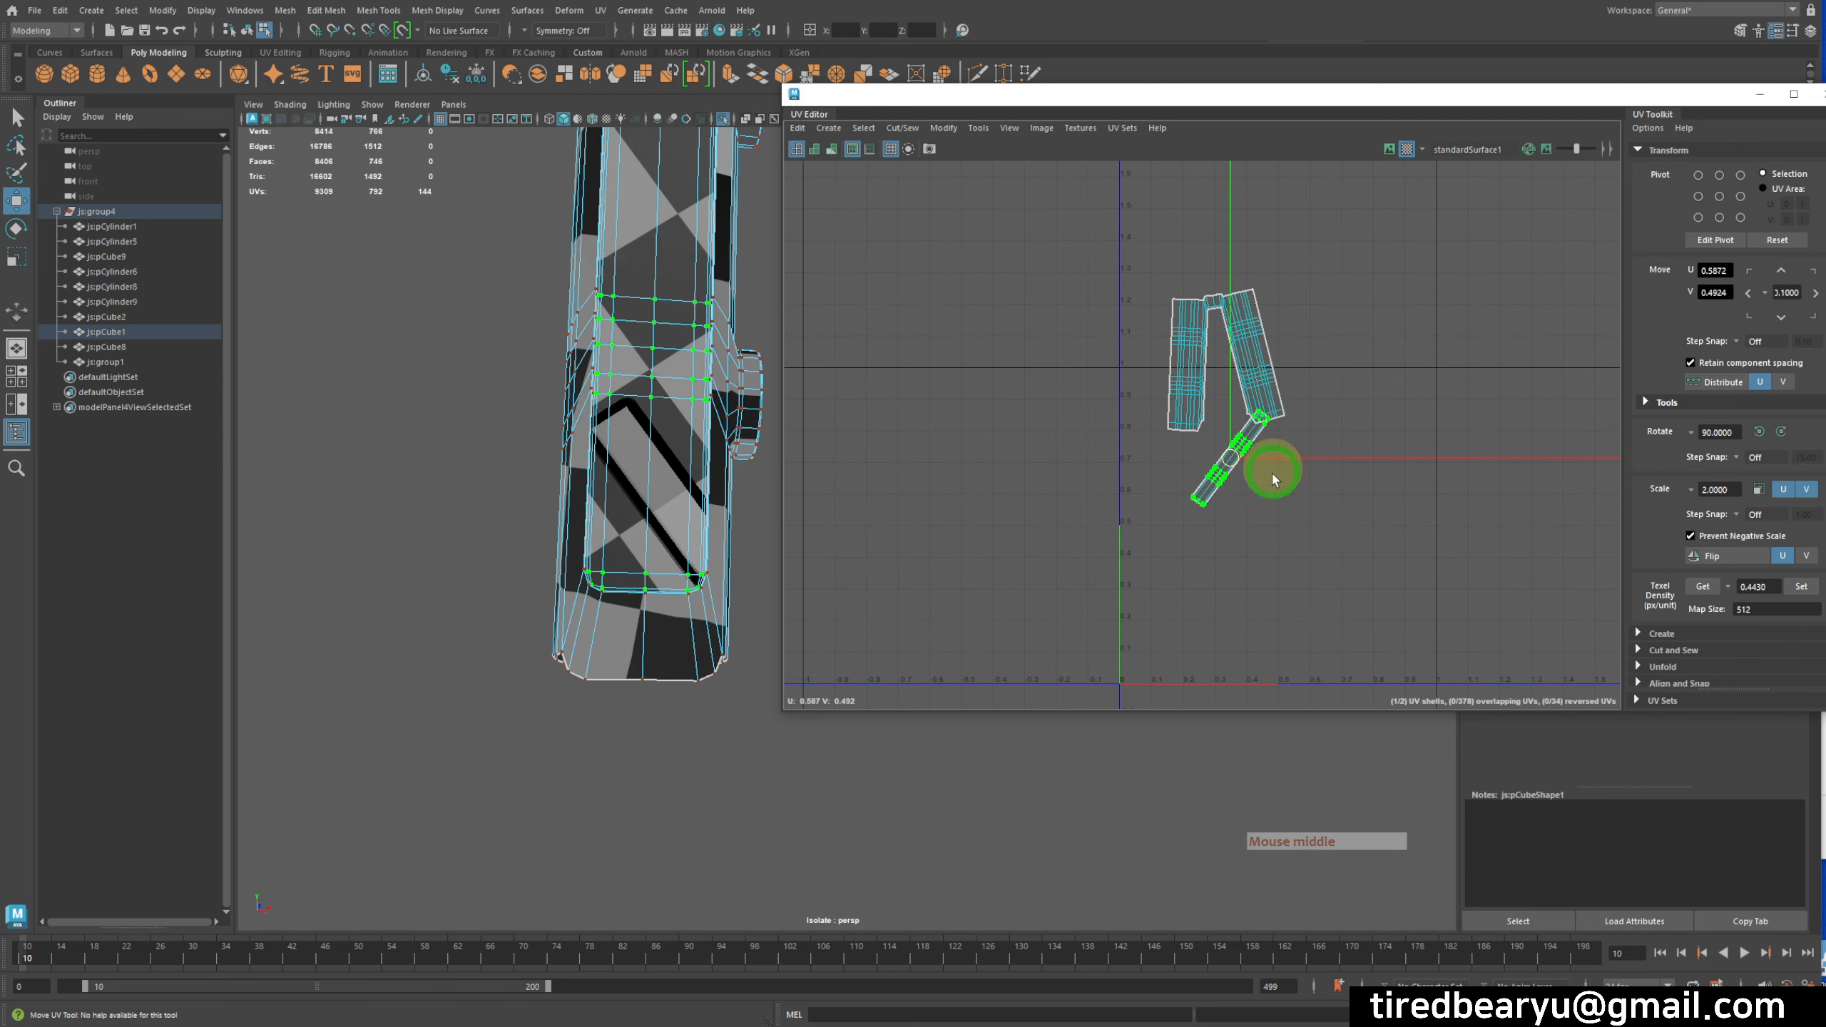
key("e")
- Select the front panel shell's border edges and join it to the body shell with Move and Sew
right_click_drag(1394, 354, 1316, 359, "alt")
left_click_drag(1108, 412, 1541, 754)
right_click_drag(1333, 560, 1372, 528, "alt")
mouse_move(1370, 528)
middle_mouse_down("alt")
mouse_move(1399, 550)
mouse_move(1386, 560)
mouse_move(1378, 530)
middle_mouse_up("alt")
left_click(1307, 524)
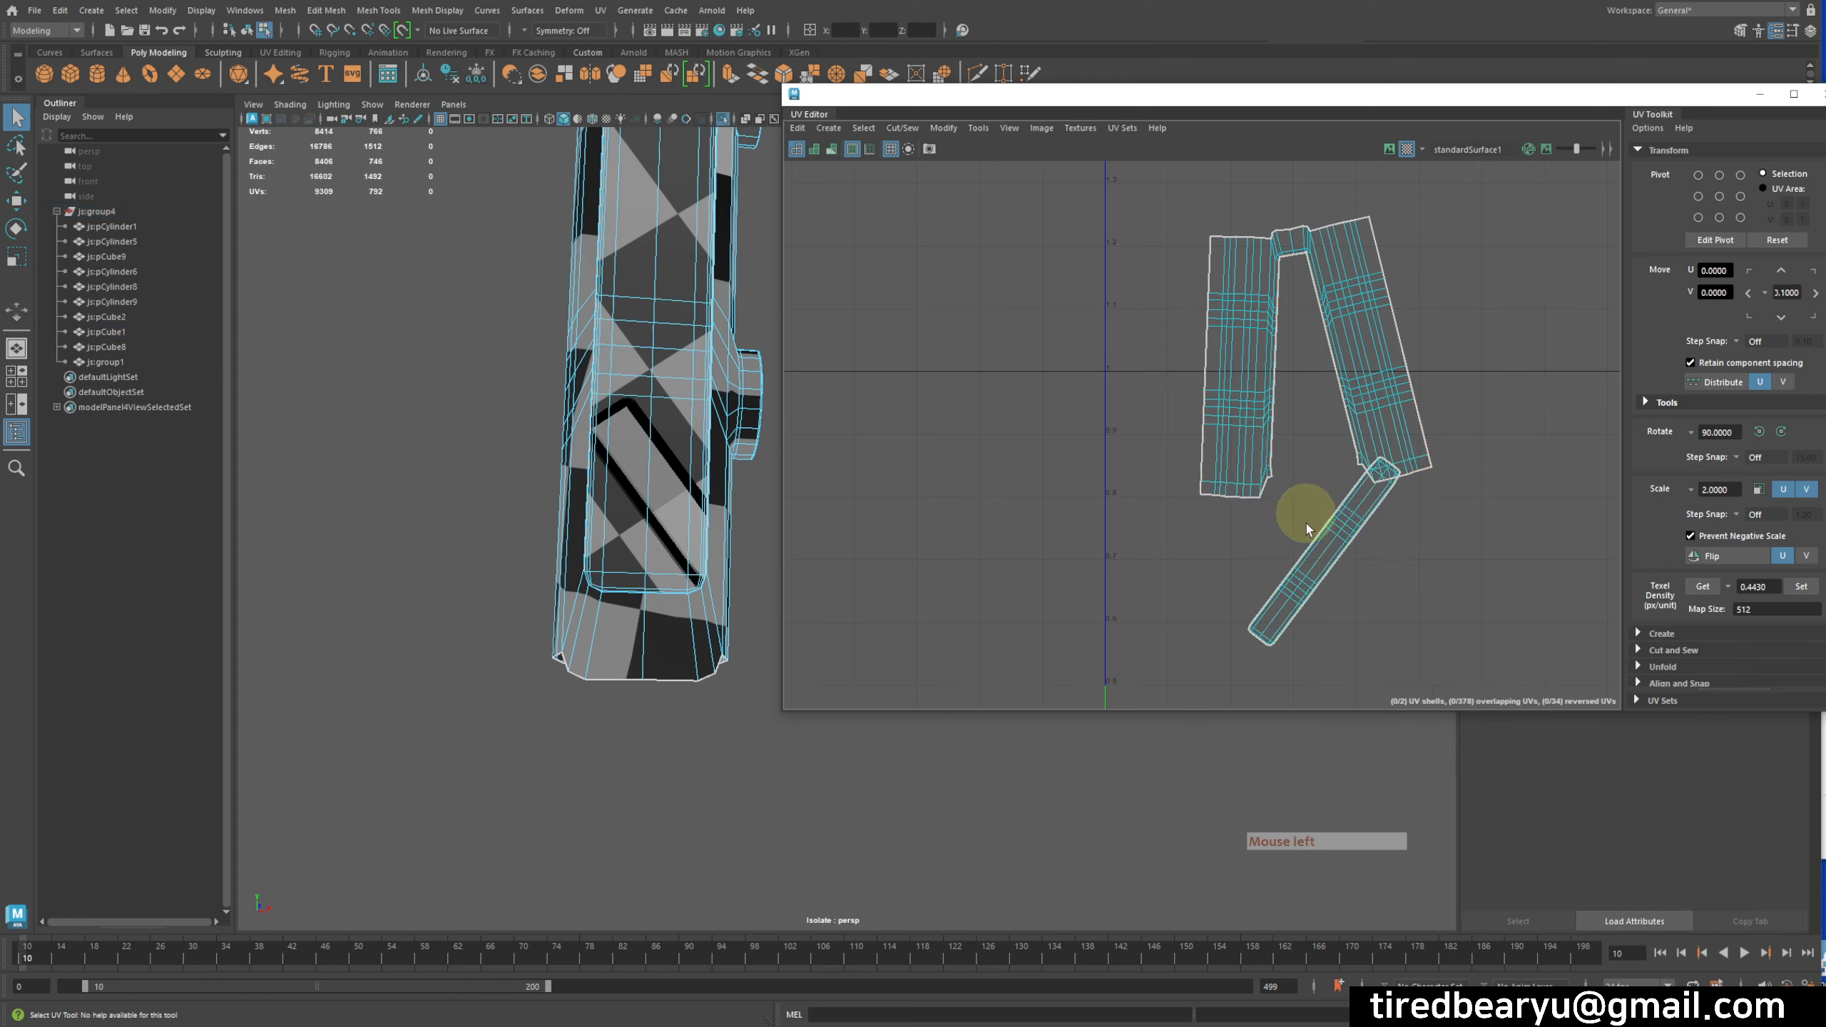
double_click(1304, 539)
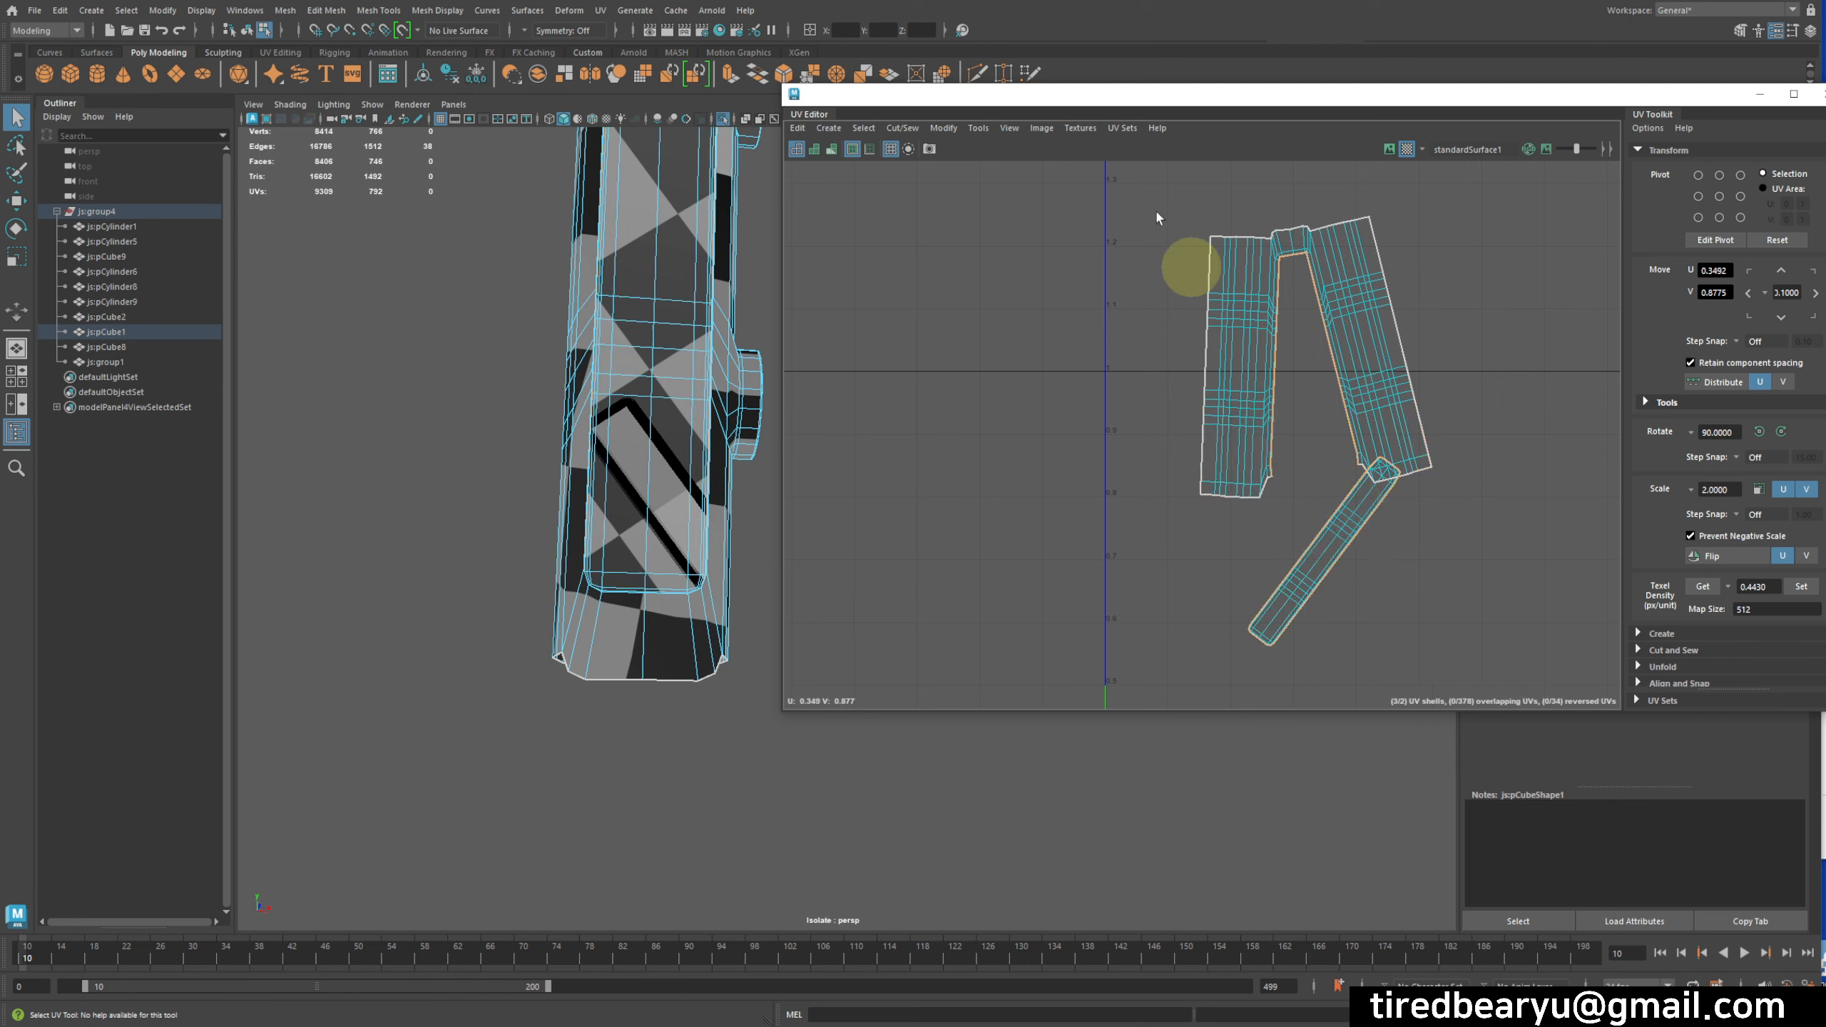
left_click(864, 127)
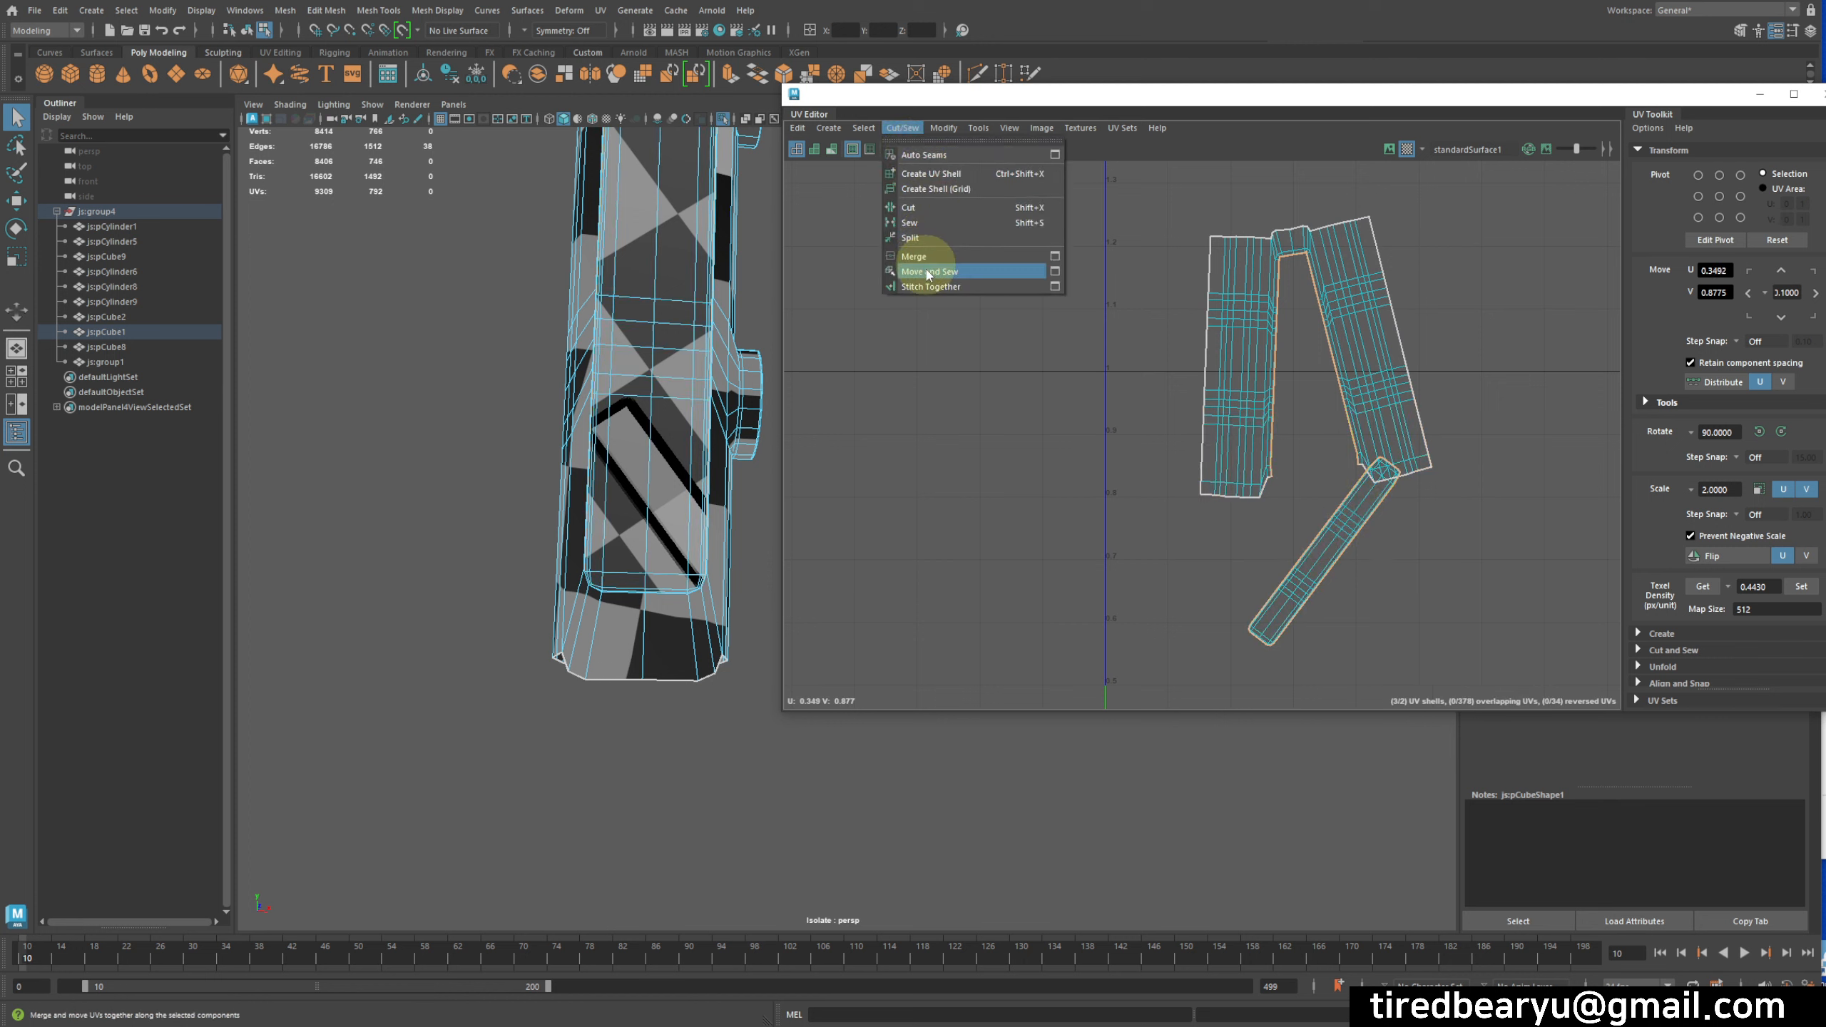
left_click(933, 276)
- Select all UVs of the combined column shell and unfold them
scroll(1316, 417, "down", 2)
scroll(1317, 360, "down", 1)
right_click_drag(1301, 355, 1333, 364)
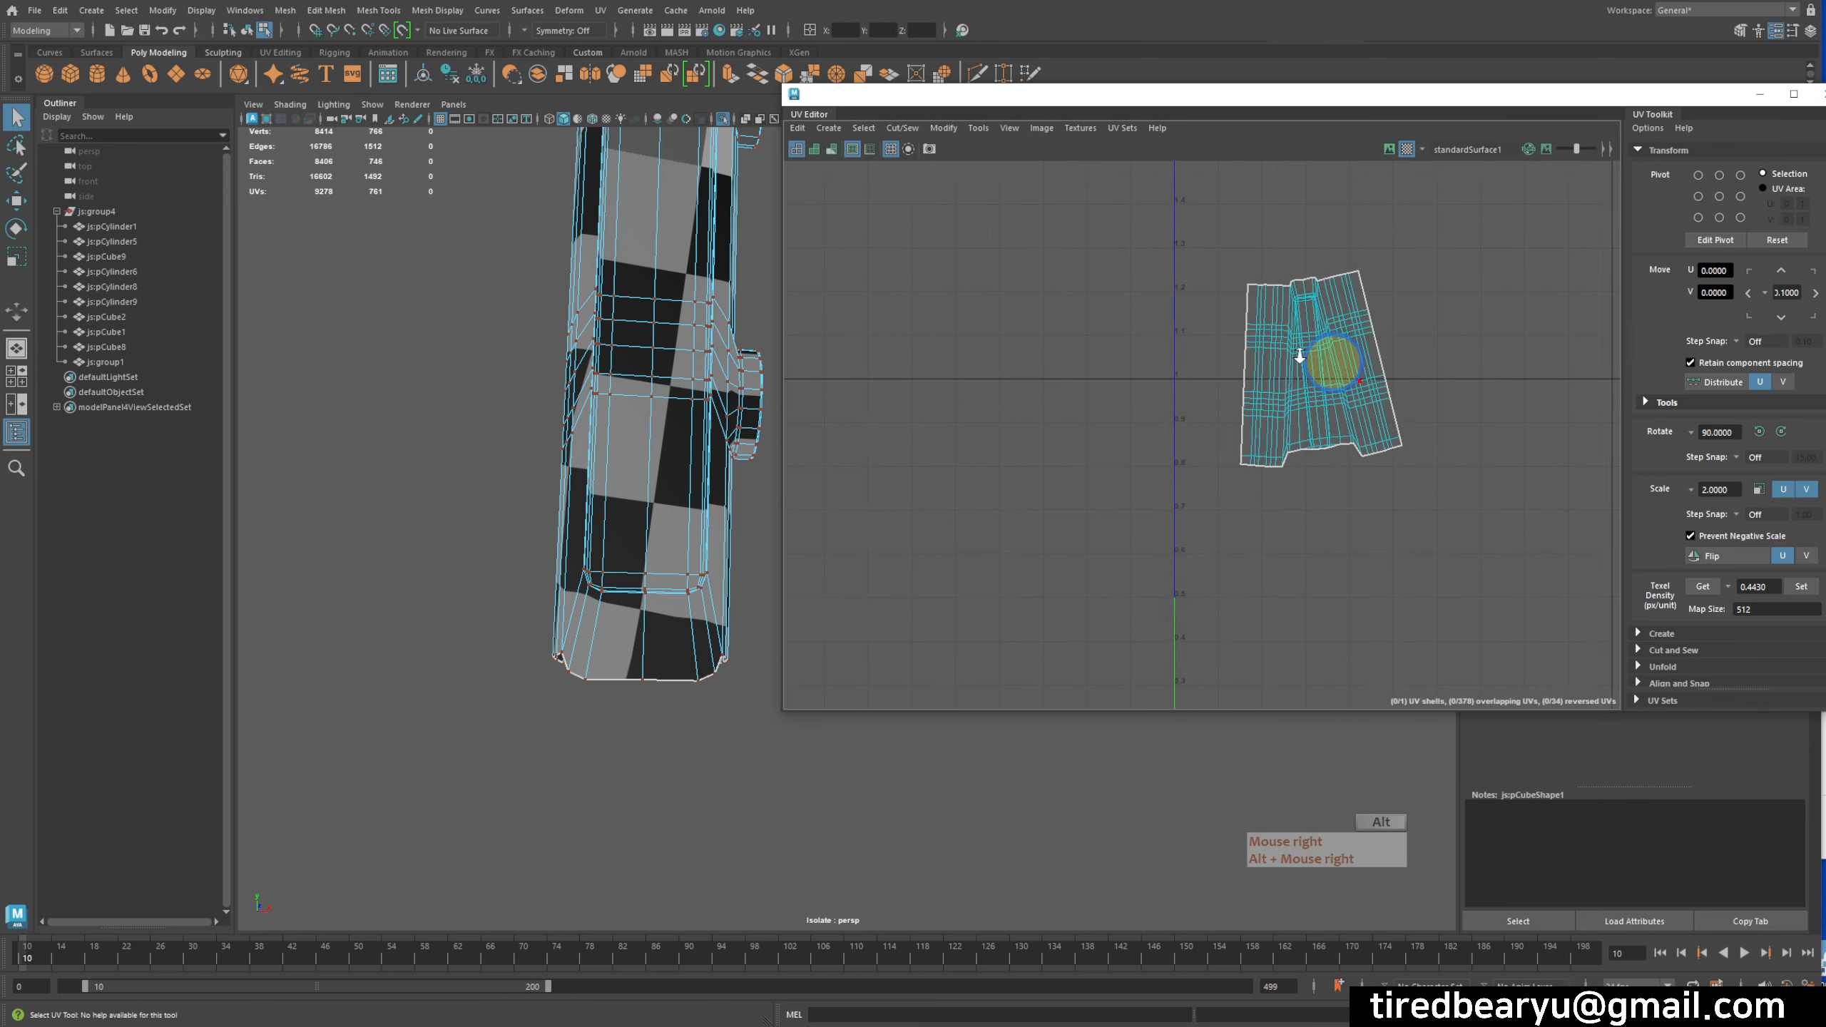
left_click_drag(1170, 240, 1531, 608)
left_click(980, 127)
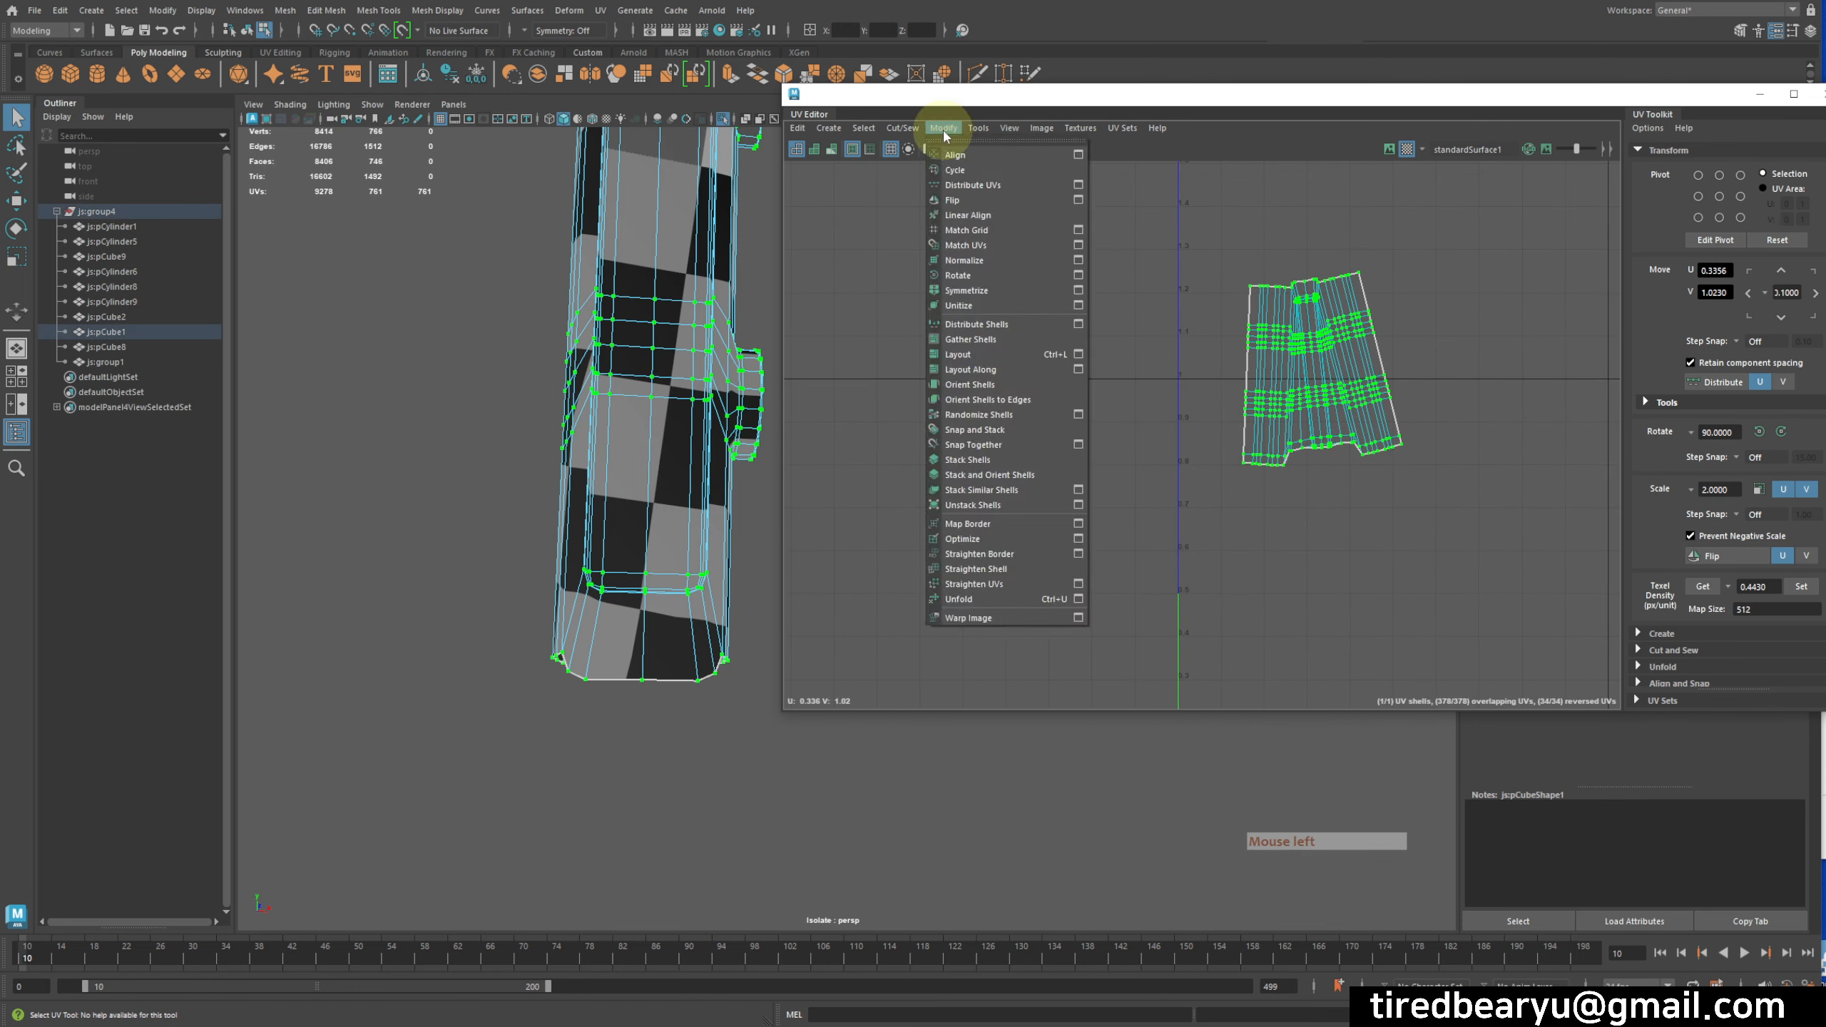
left_click(1073, 579)
- Move the unfolded column shell down into the 0–1 UV tile
middle_click_drag(1412, 498, 1345, 417, "alt")
key("w")
middle_click_drag(1344, 416, 1364, 603)
right_click_drag(1364, 597, 1273, 548, "alt")
mouse_move(1345, 558)
middle_mouse_down("alt")
mouse_move(1231, 523)
mouse_move(1326, 553)
mouse_move(1500, 558)
mouse_move(1471, 595)
mouse_move(1402, 559)
mouse_move(1423, 559)
mouse_move(1414, 530)
mouse_move(1349, 568)
middle_mouse_up("alt")
key("r")
key("w")
- Examine the checker pattern along the whole column, return to object selection and deselect the mesh
left_click_drag(518, 403, 620, 396, "alt")
left_click(719, 391)
middle_click_drag(703, 454, 689, 519, "alt")
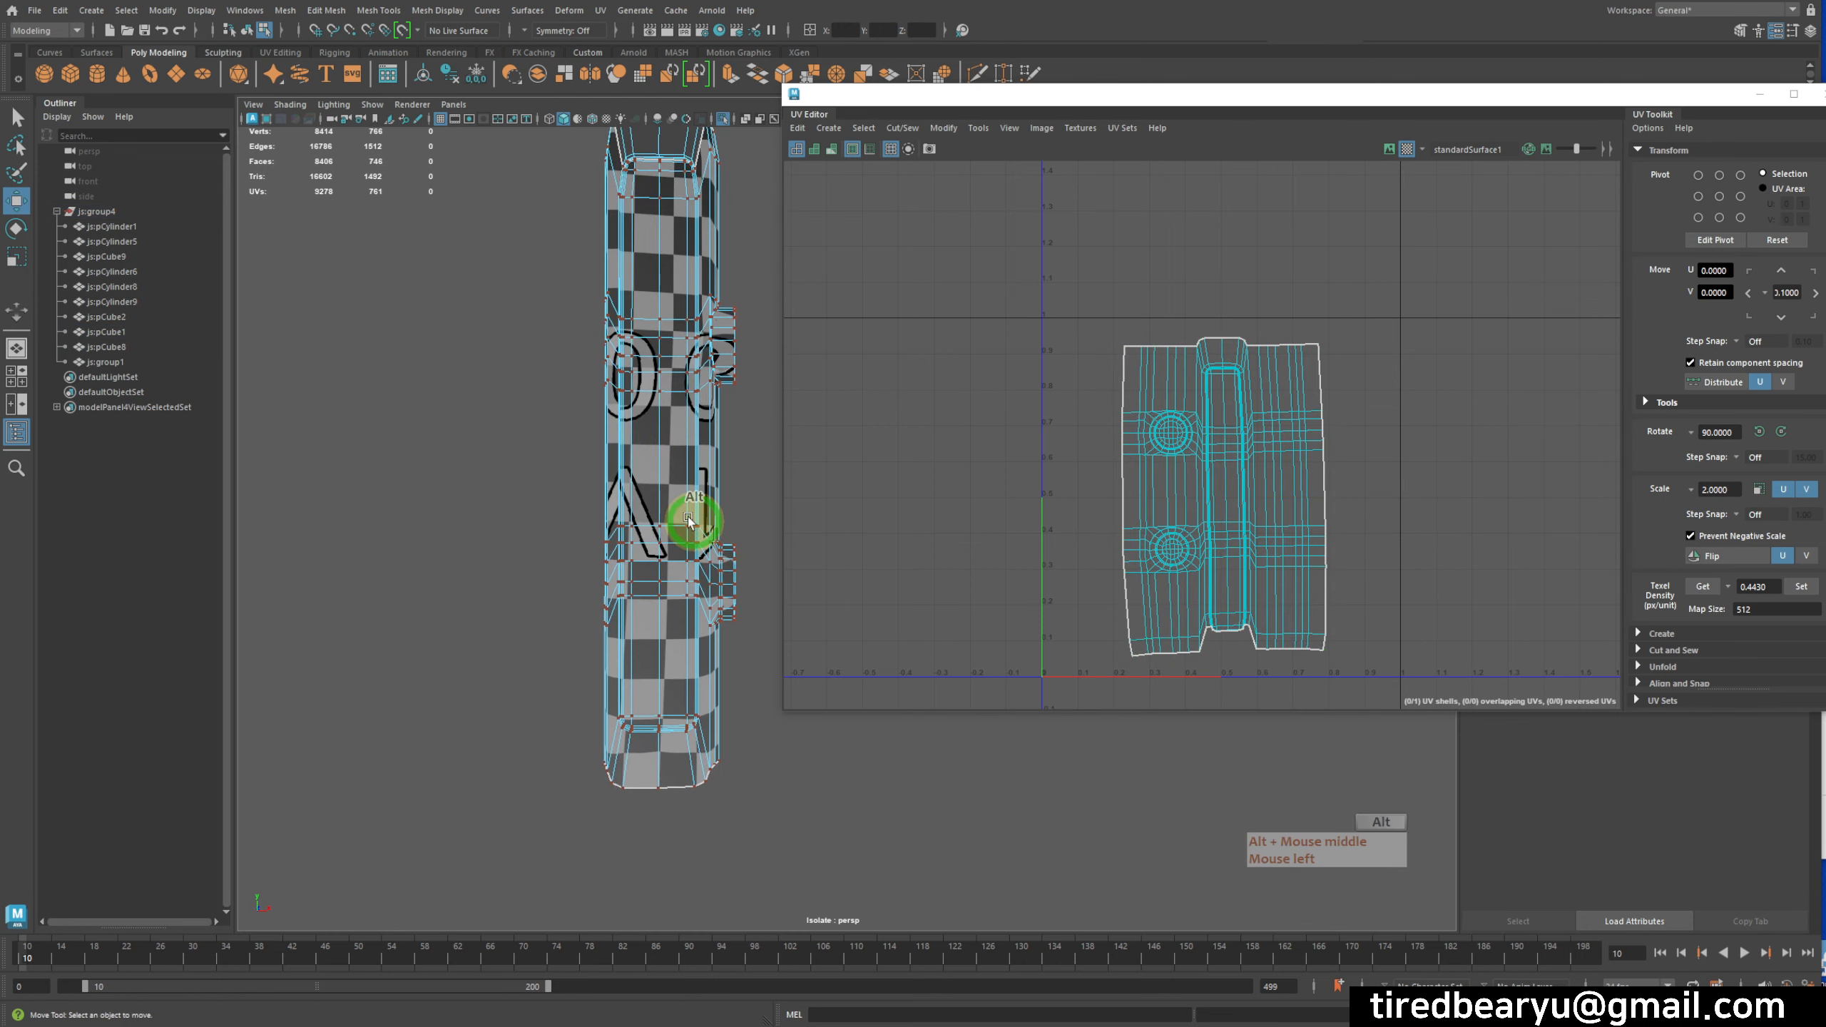
right_click_drag(684, 522, 714, 428)
middle_click_drag(729, 426, 709, 519, "alt")
left_click_drag(709, 519, 582, 506, "alt")
left_click(582, 506)
middle_click_drag(608, 504, 421, 492, "alt")
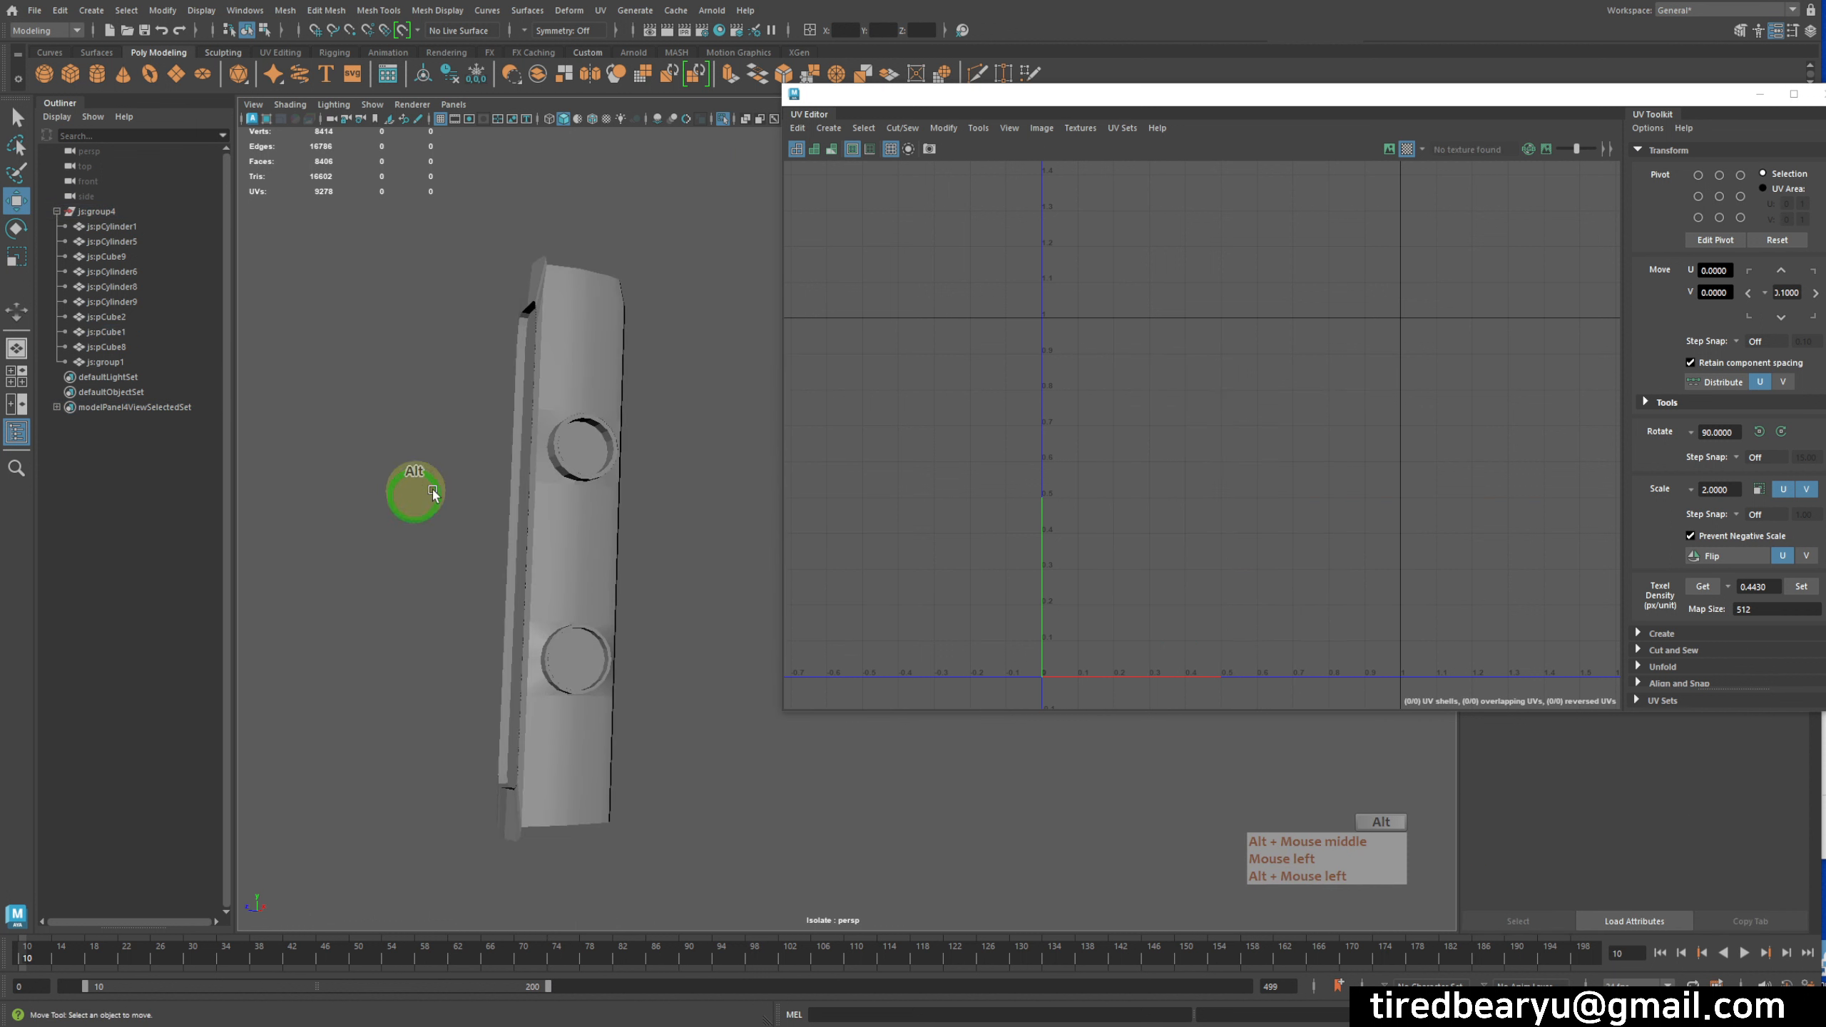
- Leave the column's isolated view and isolate the small block with two round recesses on the statue's side
left_click_drag(650, 515, 850, 522, "alt")
left_click(519, 527)
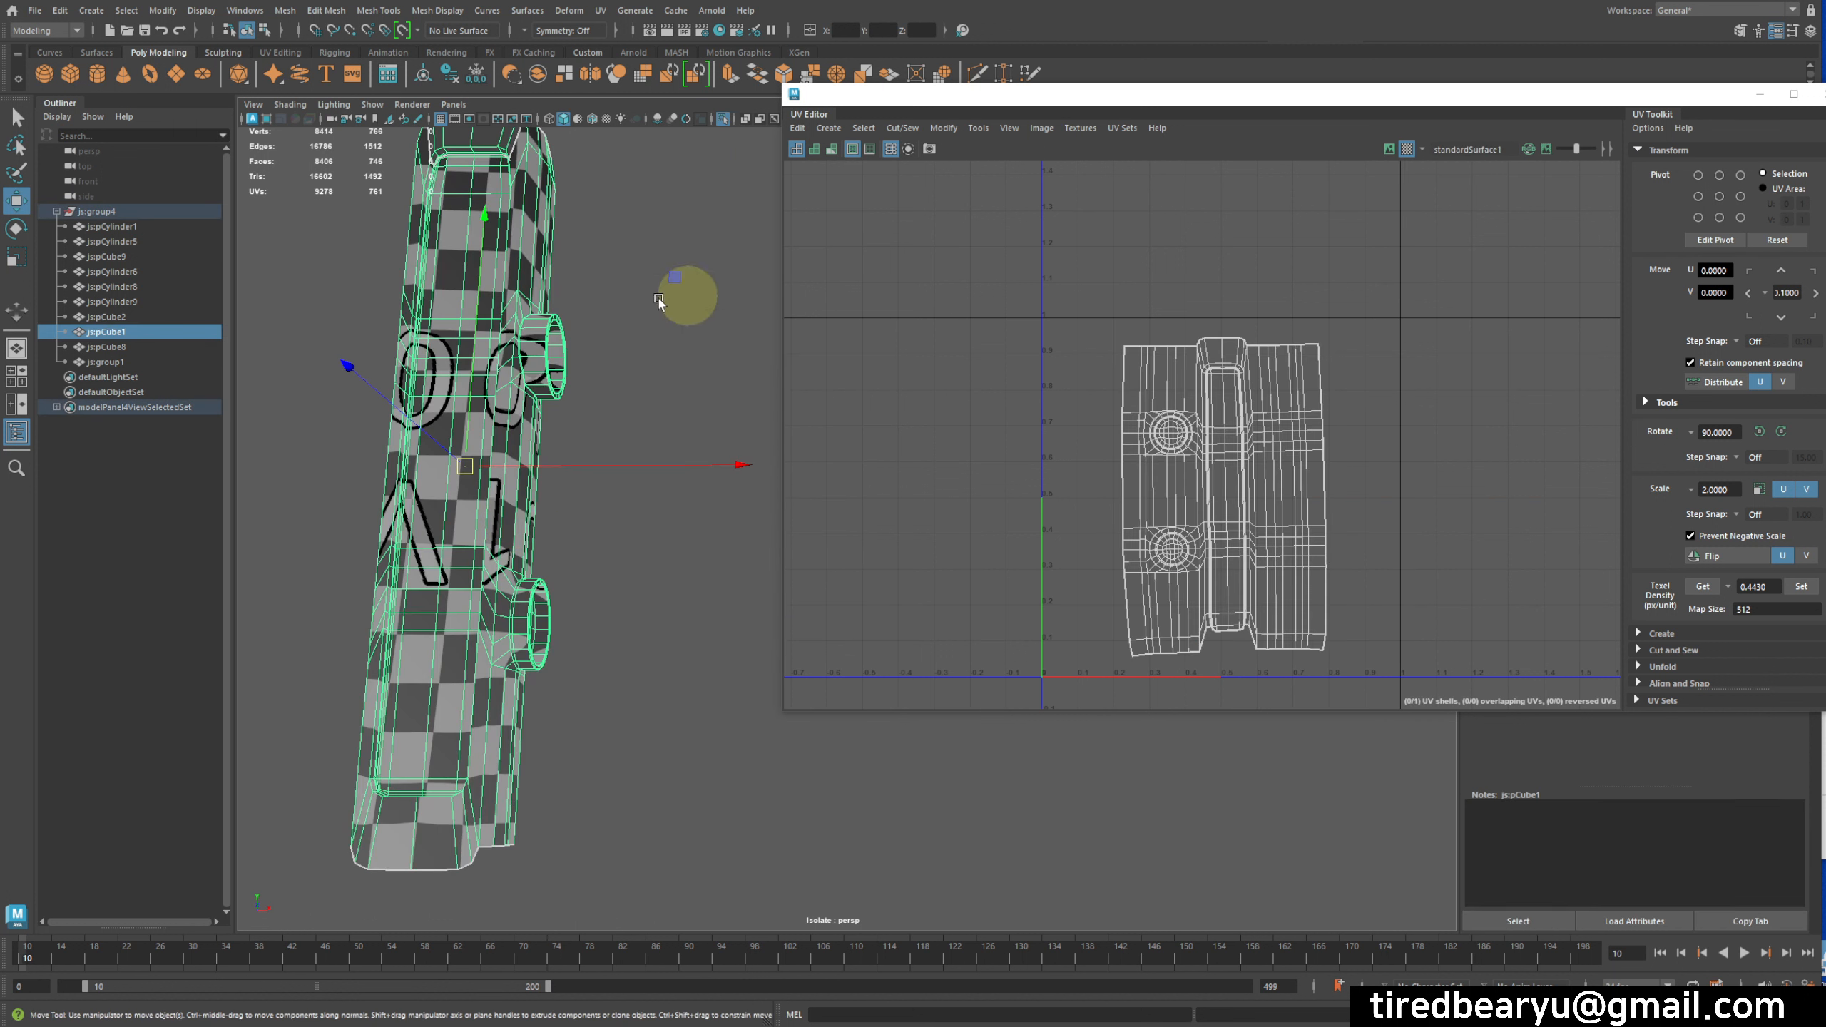
scroll(622, 330, "down", 5)
key("ctrl+1")
left_click(523, 461)
right_click_drag(522, 461, 562, 425, "alt")
middle_click_drag(562, 426, 551, 555, "alt")
left_click(583, 575)
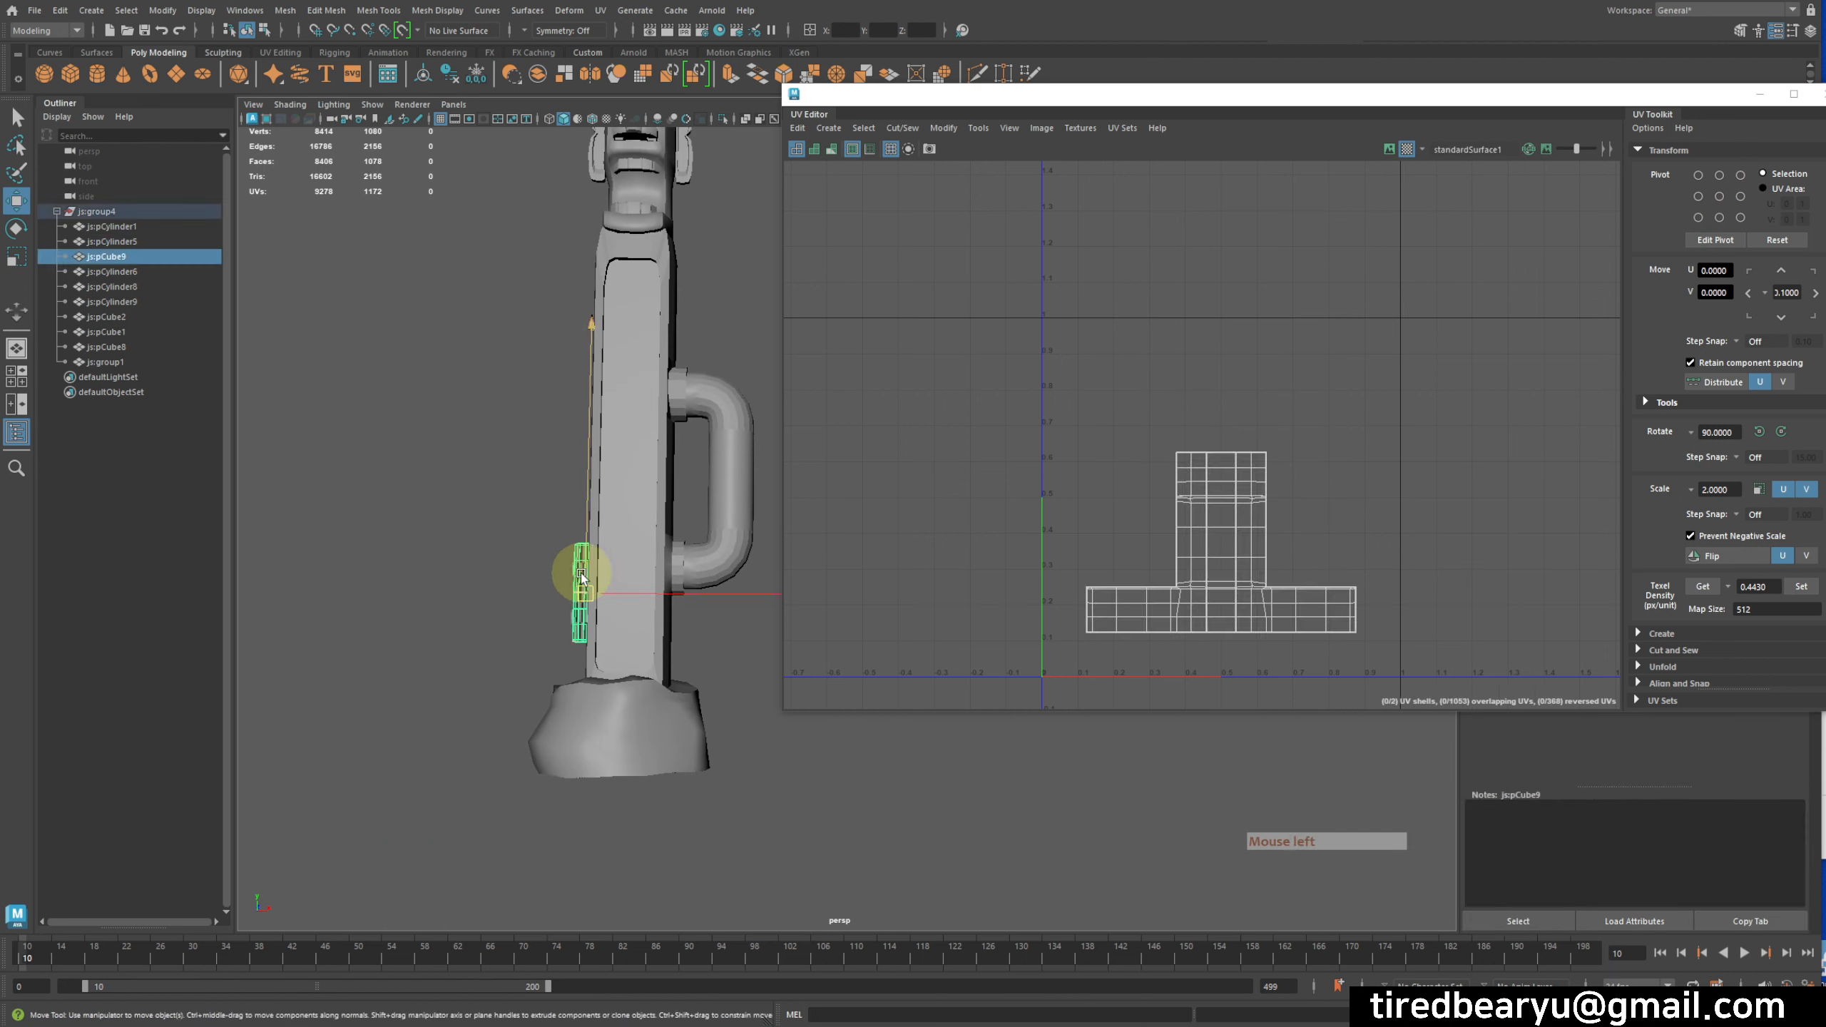
middle_click_drag(568, 622, 530, 543, "alt")
key("ctrl+1")
left_click_drag(557, 611, 676, 630, "alt")
key("f")
- Examine the checker pattern on all sides of the isolated block, including around both round recesses
right_click_drag(677, 631, 615, 612, "alt")
left_click_drag(615, 612, 655, 523, "alt")
left_click_drag(717, 702, 665, 712, "alt")
left_click_drag(622, 592, 655, 394, "alt")
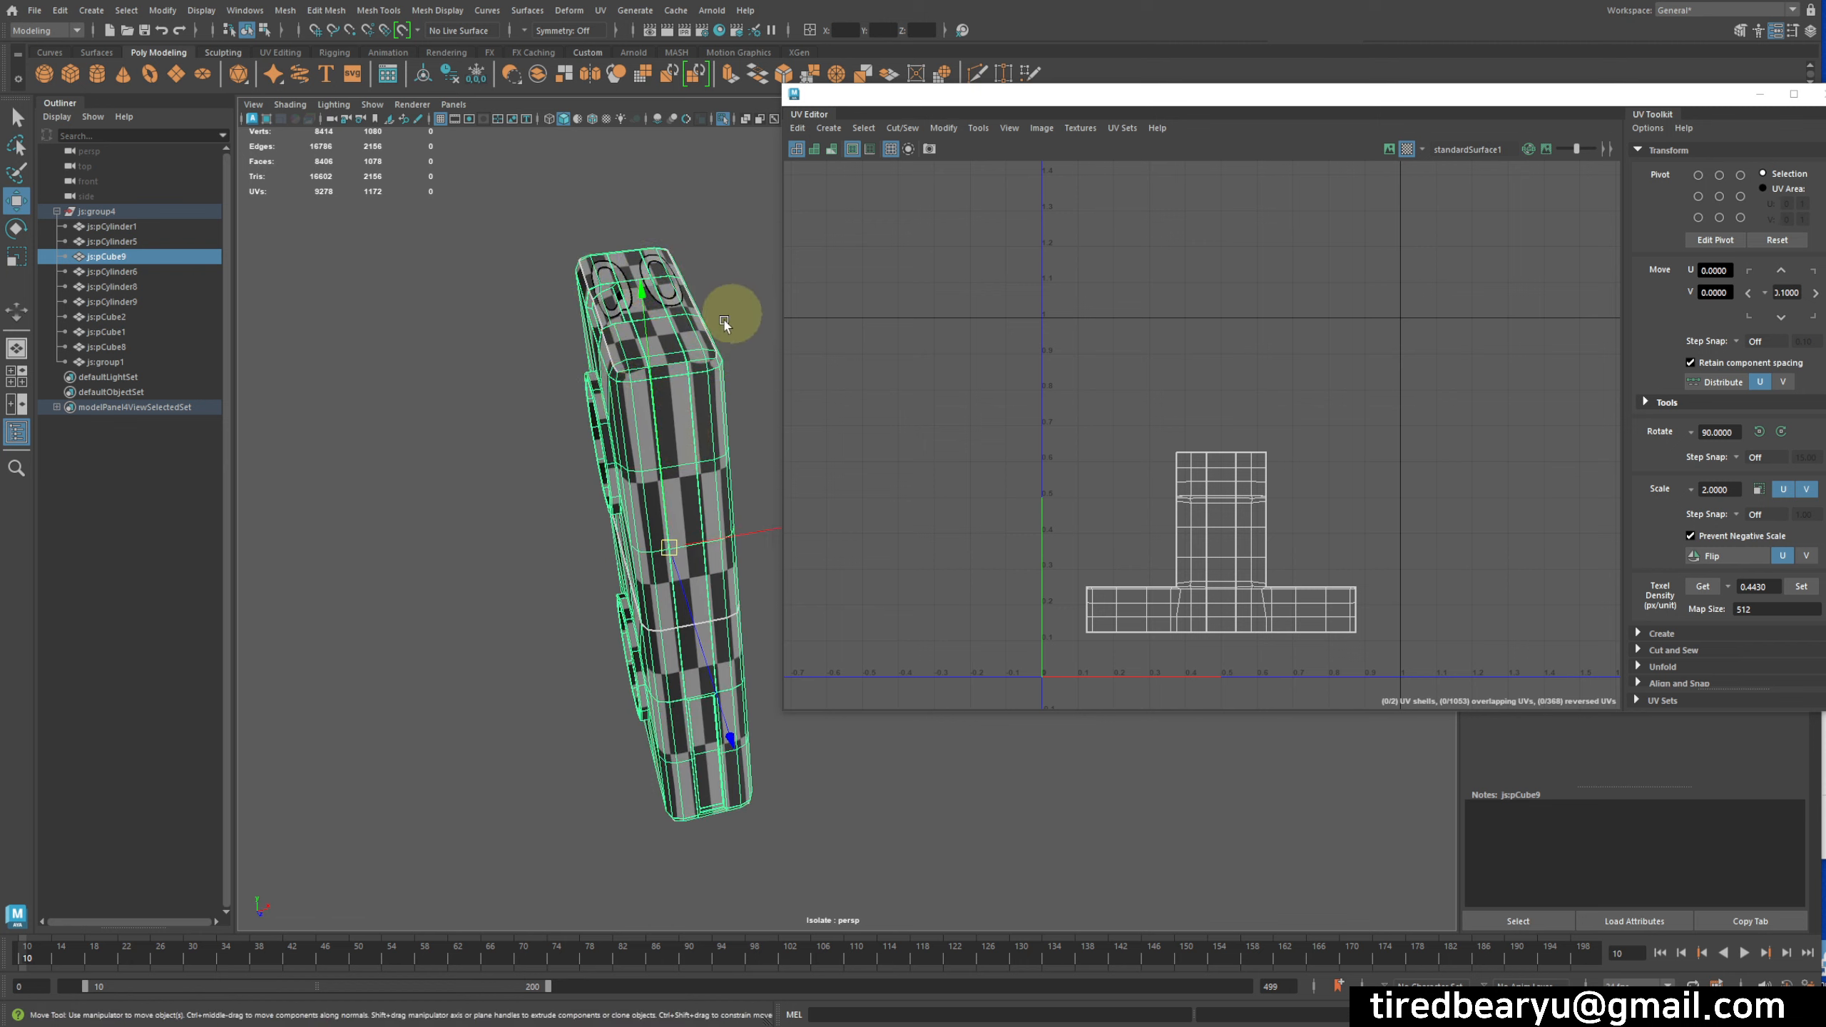
left_click_drag(724, 324, 727, 267, "alt")
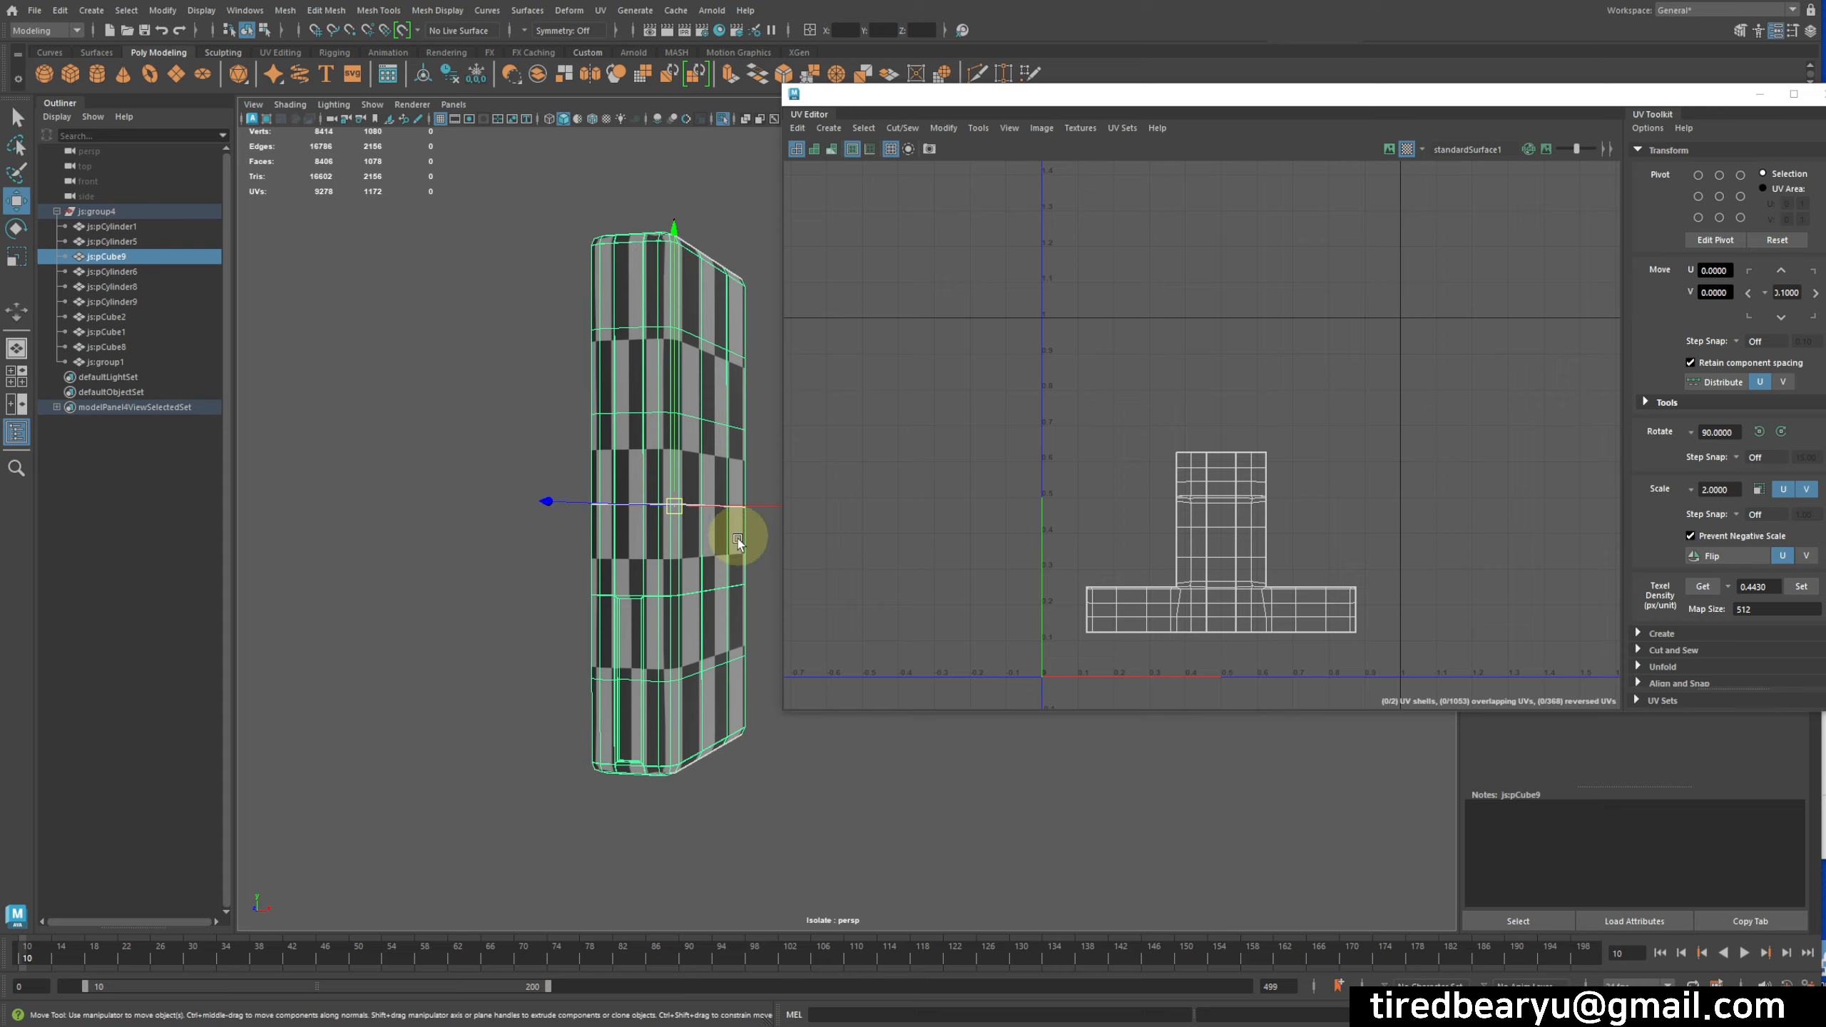
left_click_drag(603, 441, 659, 415, "alt")
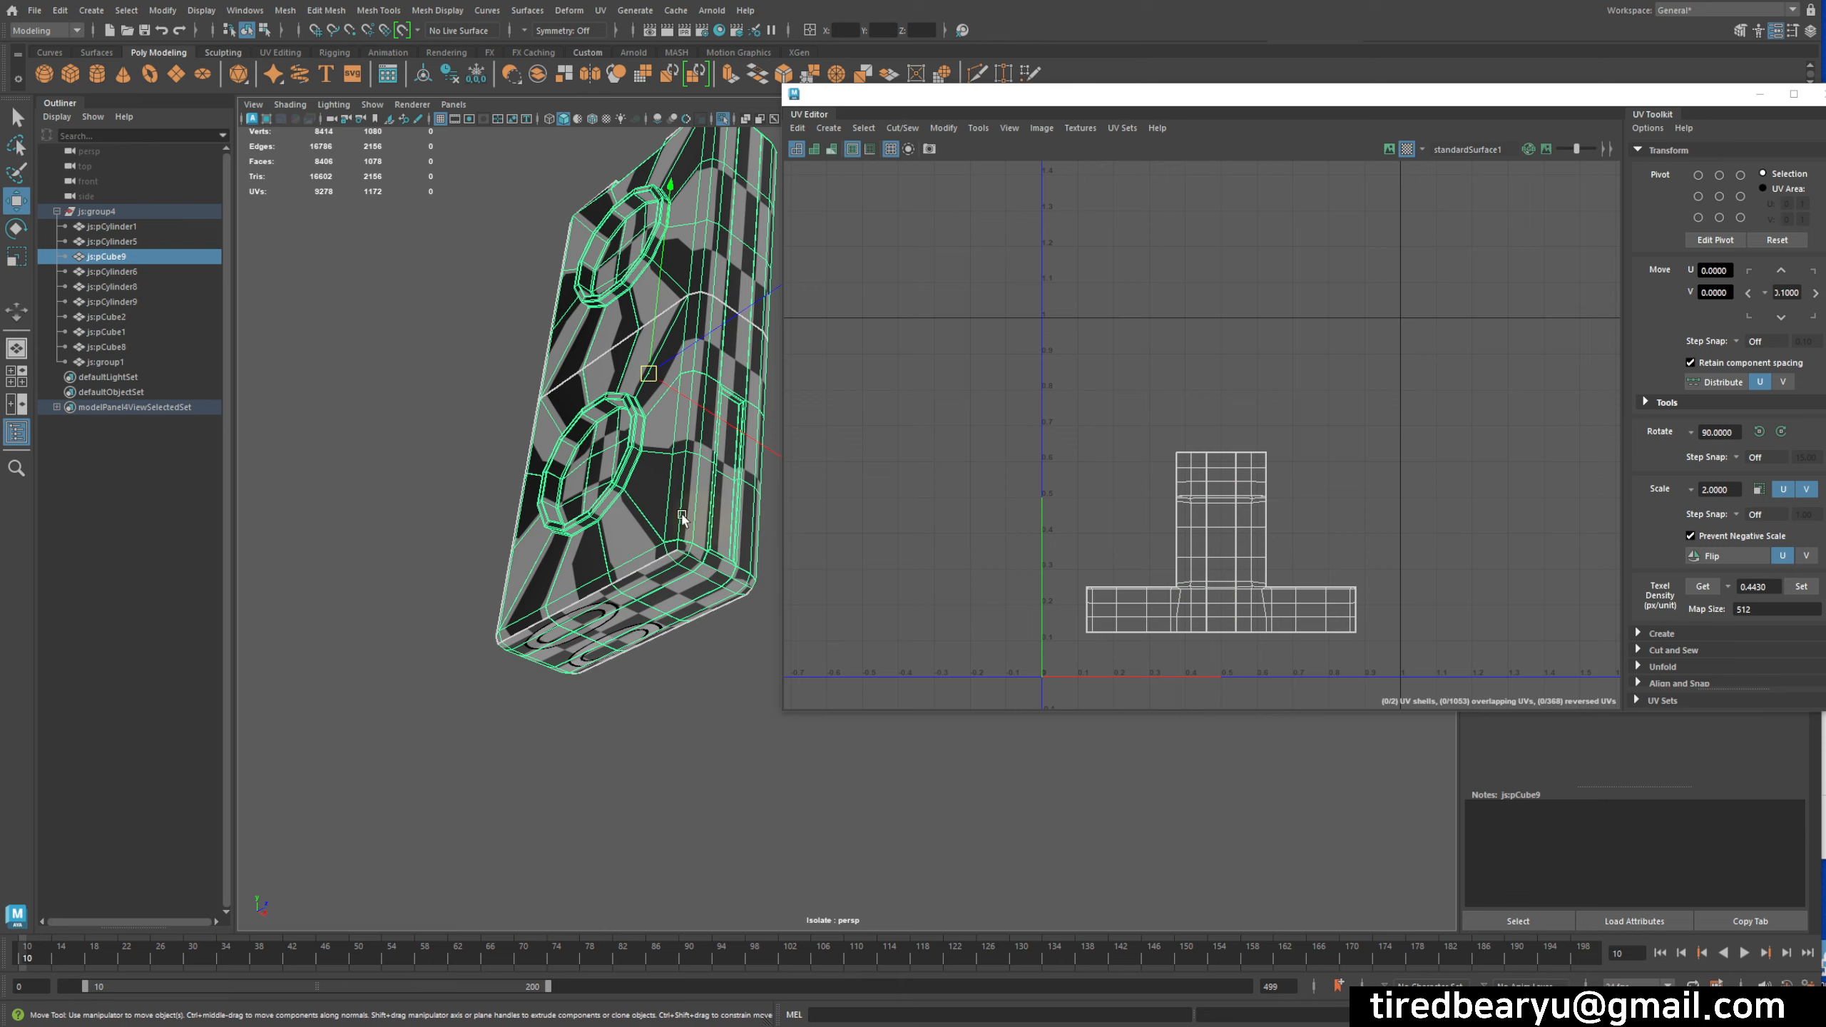
middle_click_drag(682, 516, 636, 512, "alt")
left_click_drag(634, 507, 690, 518, "alt")
middle_click_drag(698, 512, 590, 509, "alt")
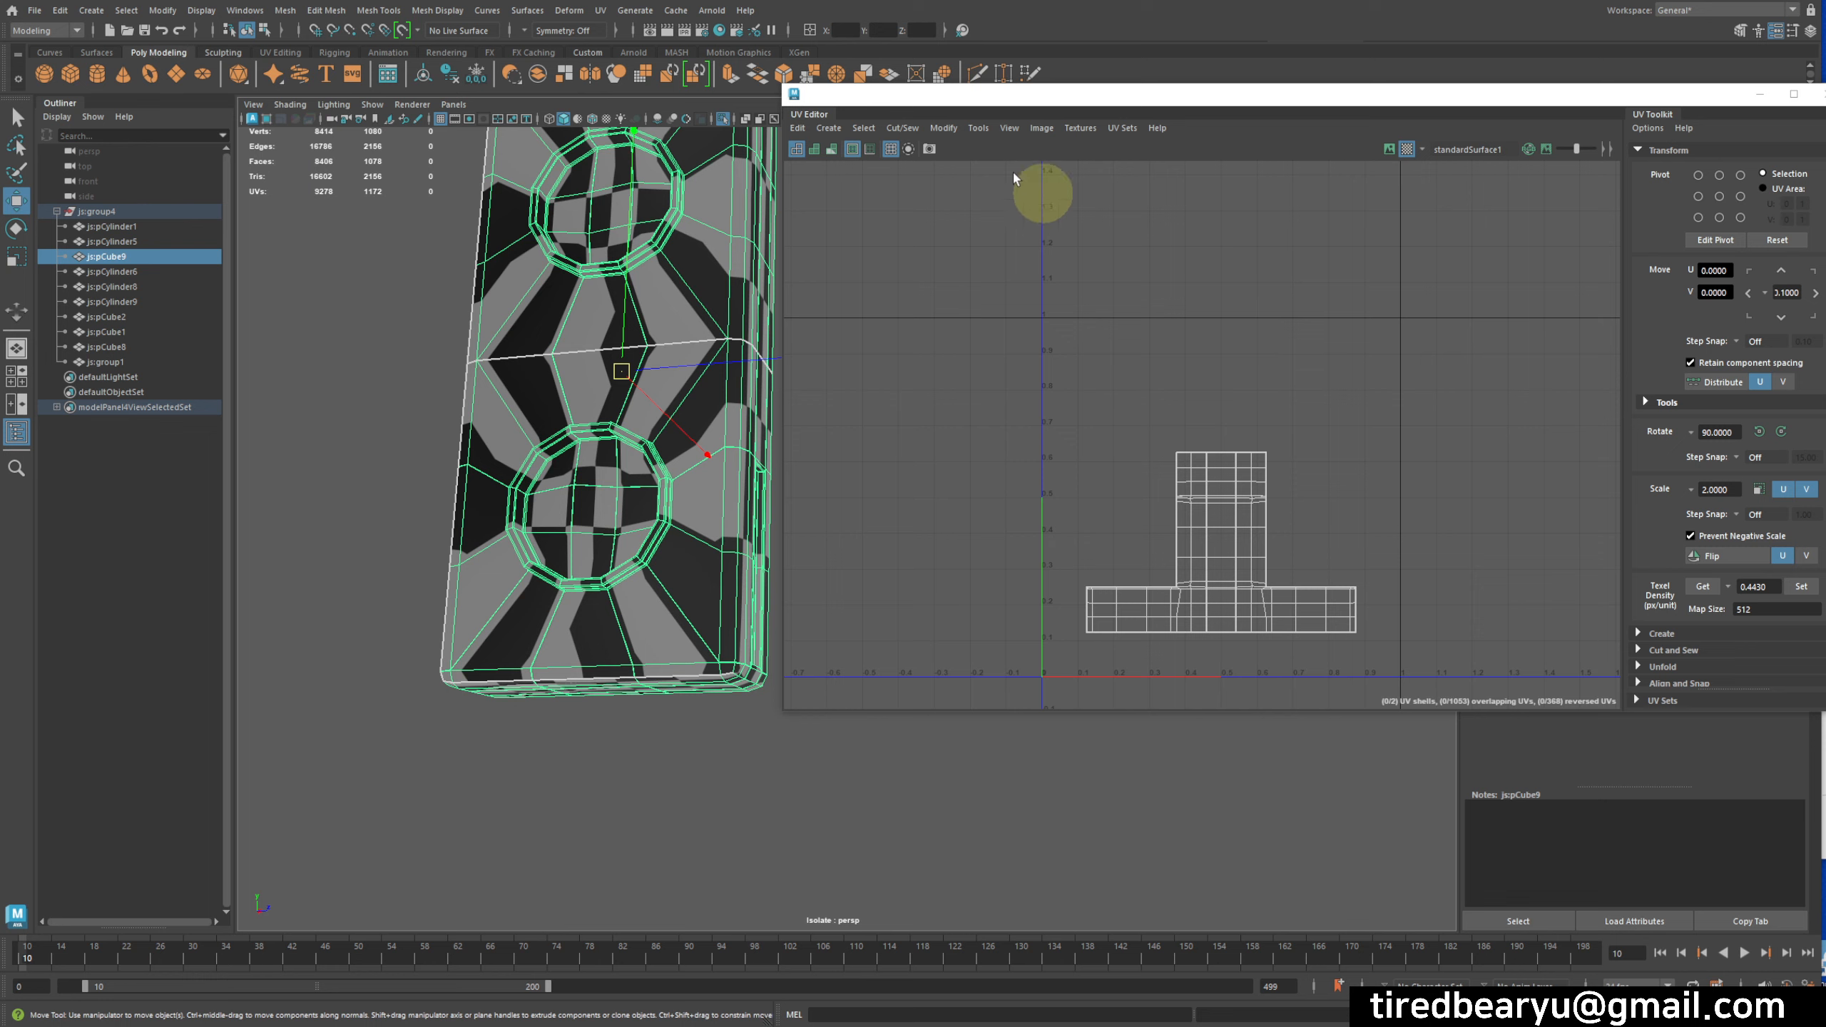
- Unfold the block's UVs
left_click(949, 137)
left_click(992, 591)
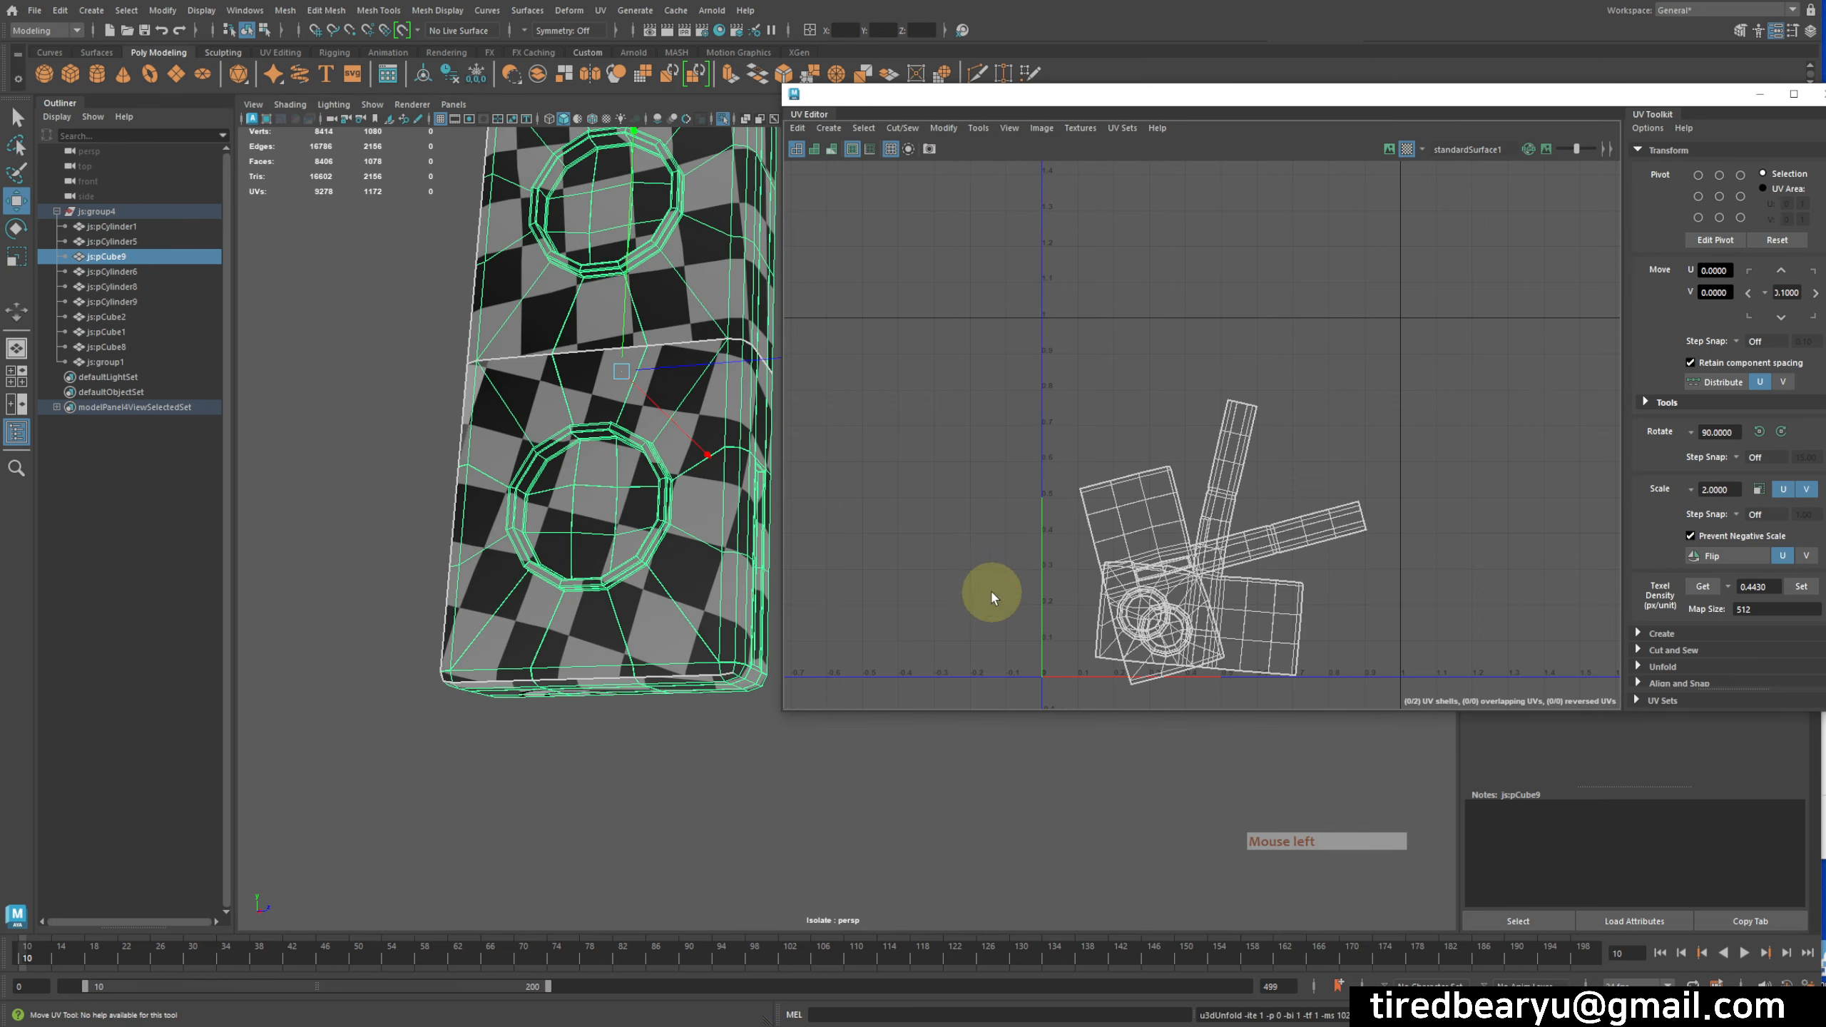
middle_click_drag(738, 447, 586, 484, "alt")
left_click_drag(679, 490, 622, 522, "alt")
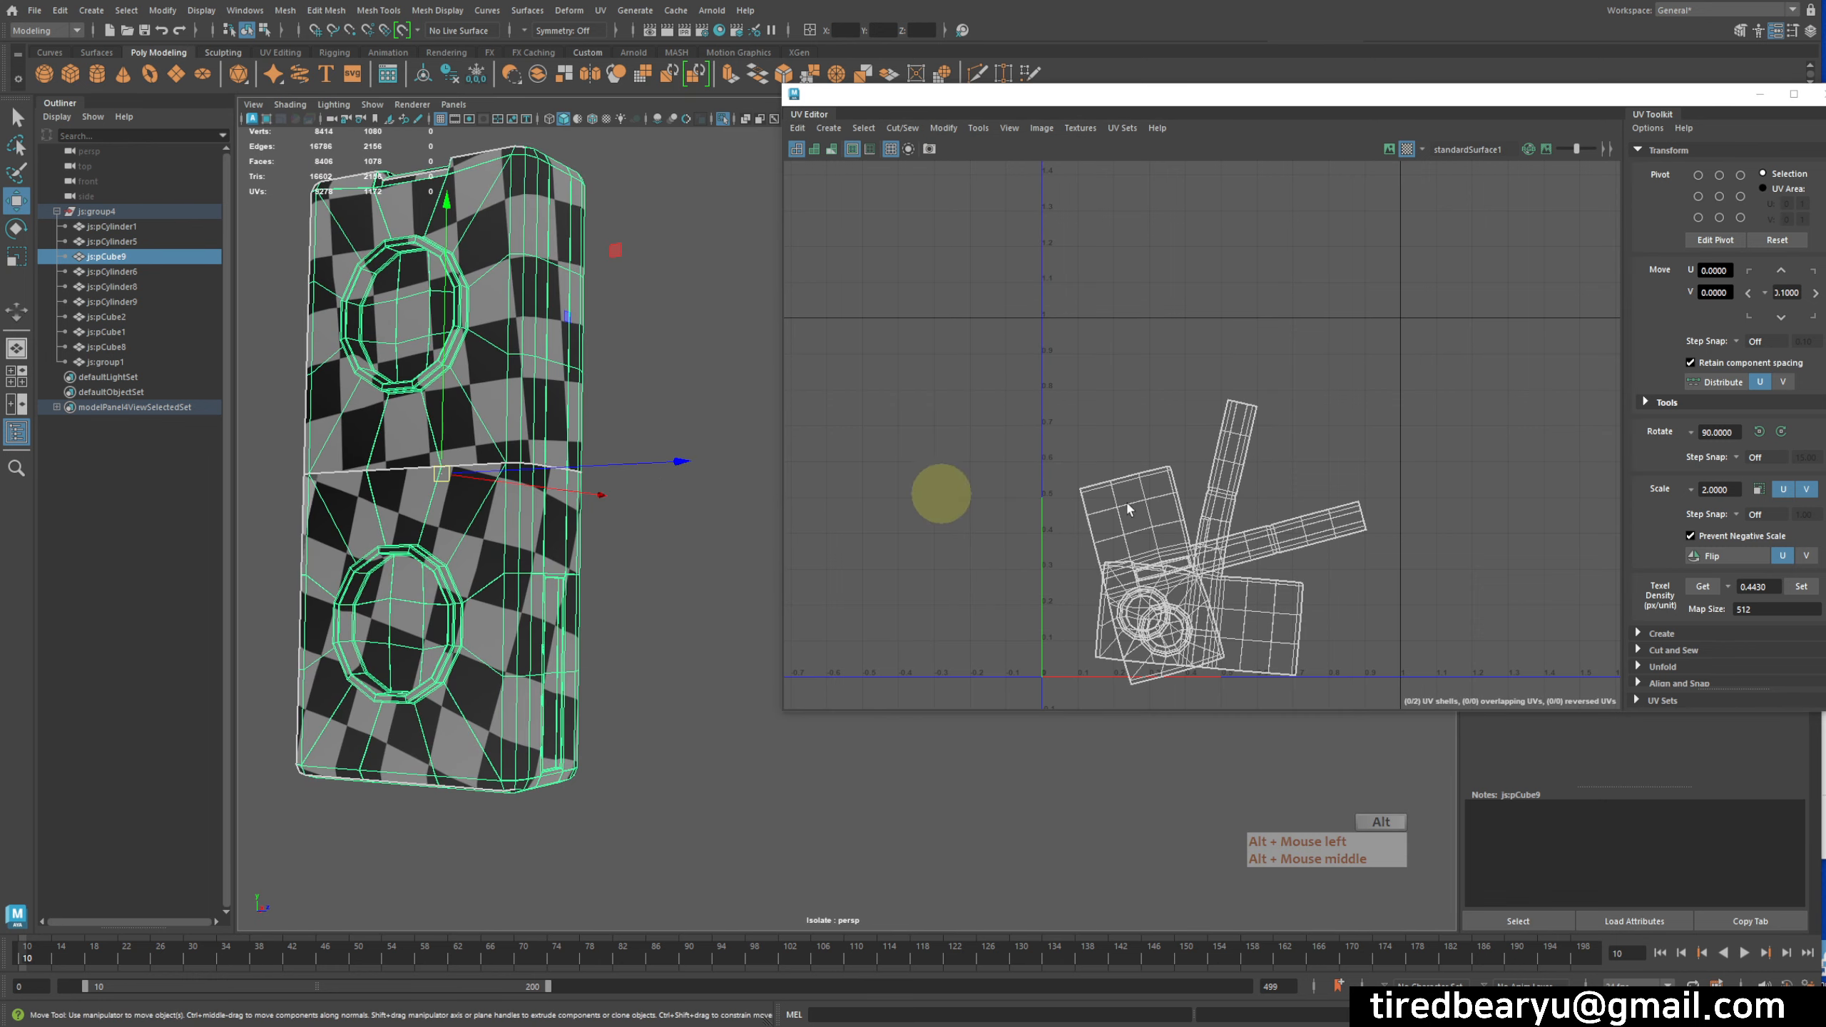
- Move one of the block's two overlapping UV shells up and outside the 0–1 tile, and switch to edge selection
left_click(1151, 507)
right_click_drag(1159, 497, 1211, 499)
left_click(1152, 510)
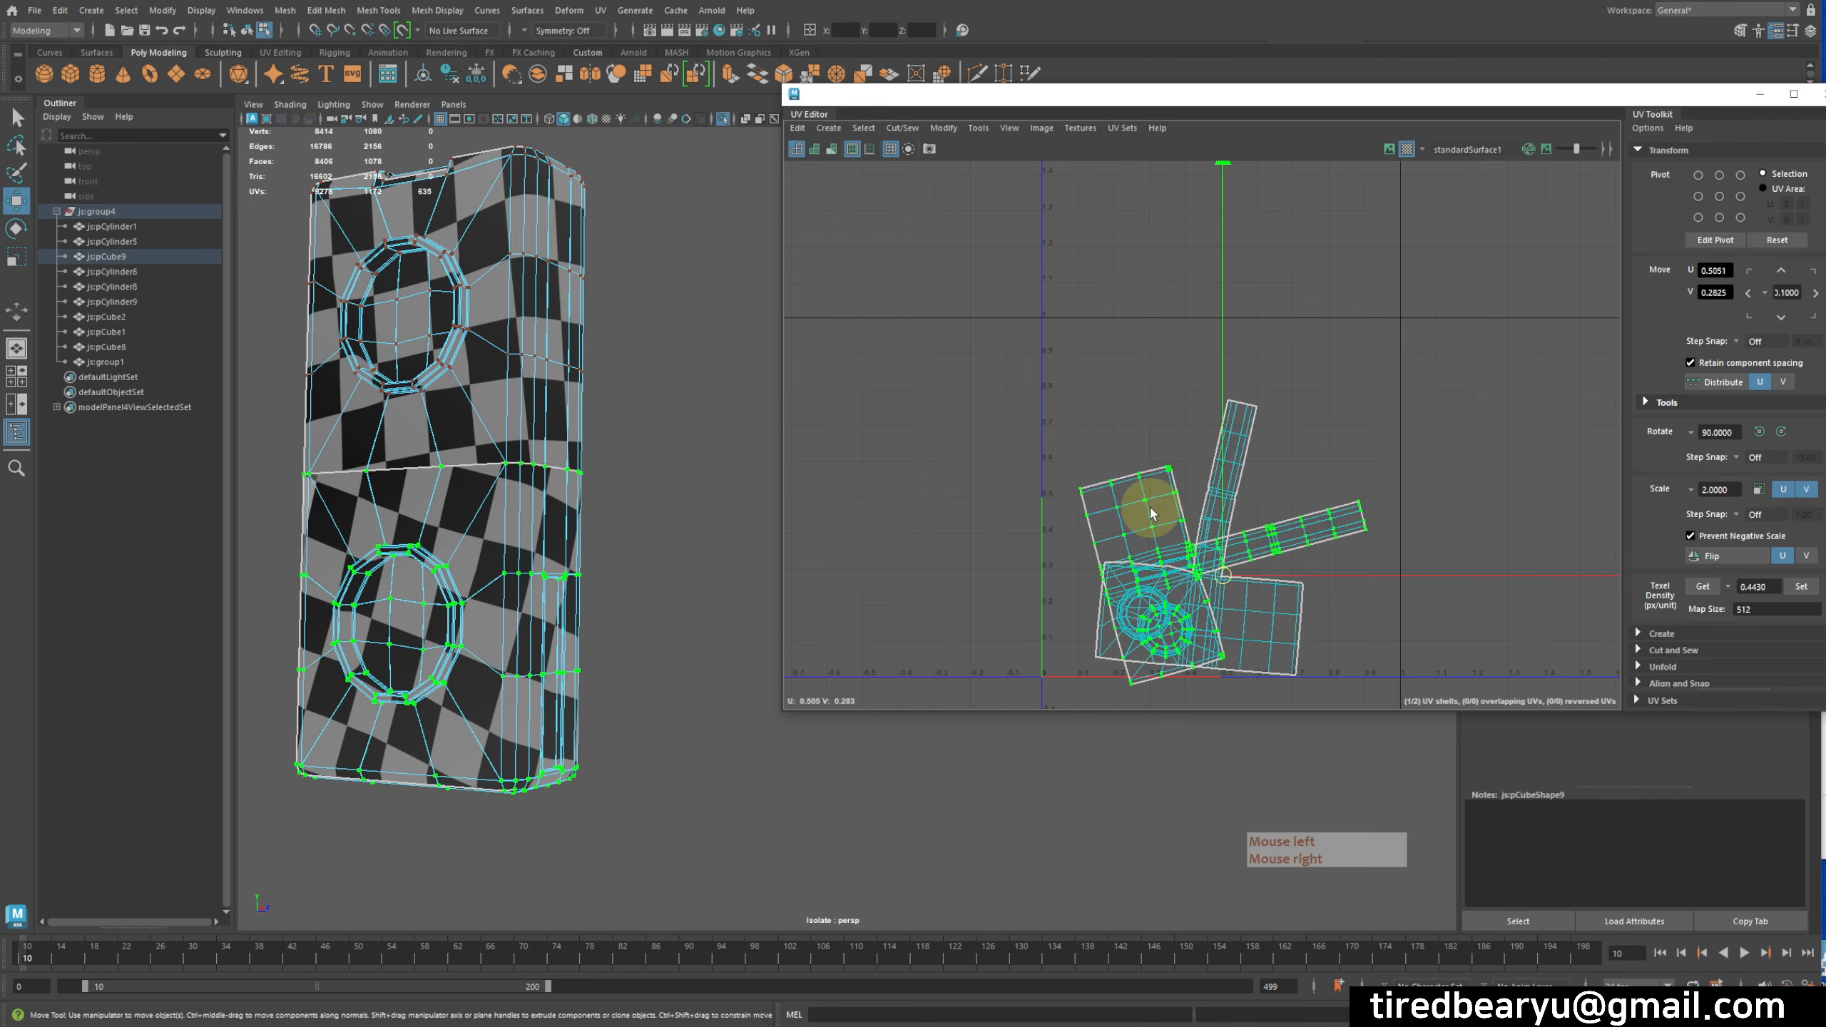
key("w")
middle_click_drag(1220, 563, 1146, 434)
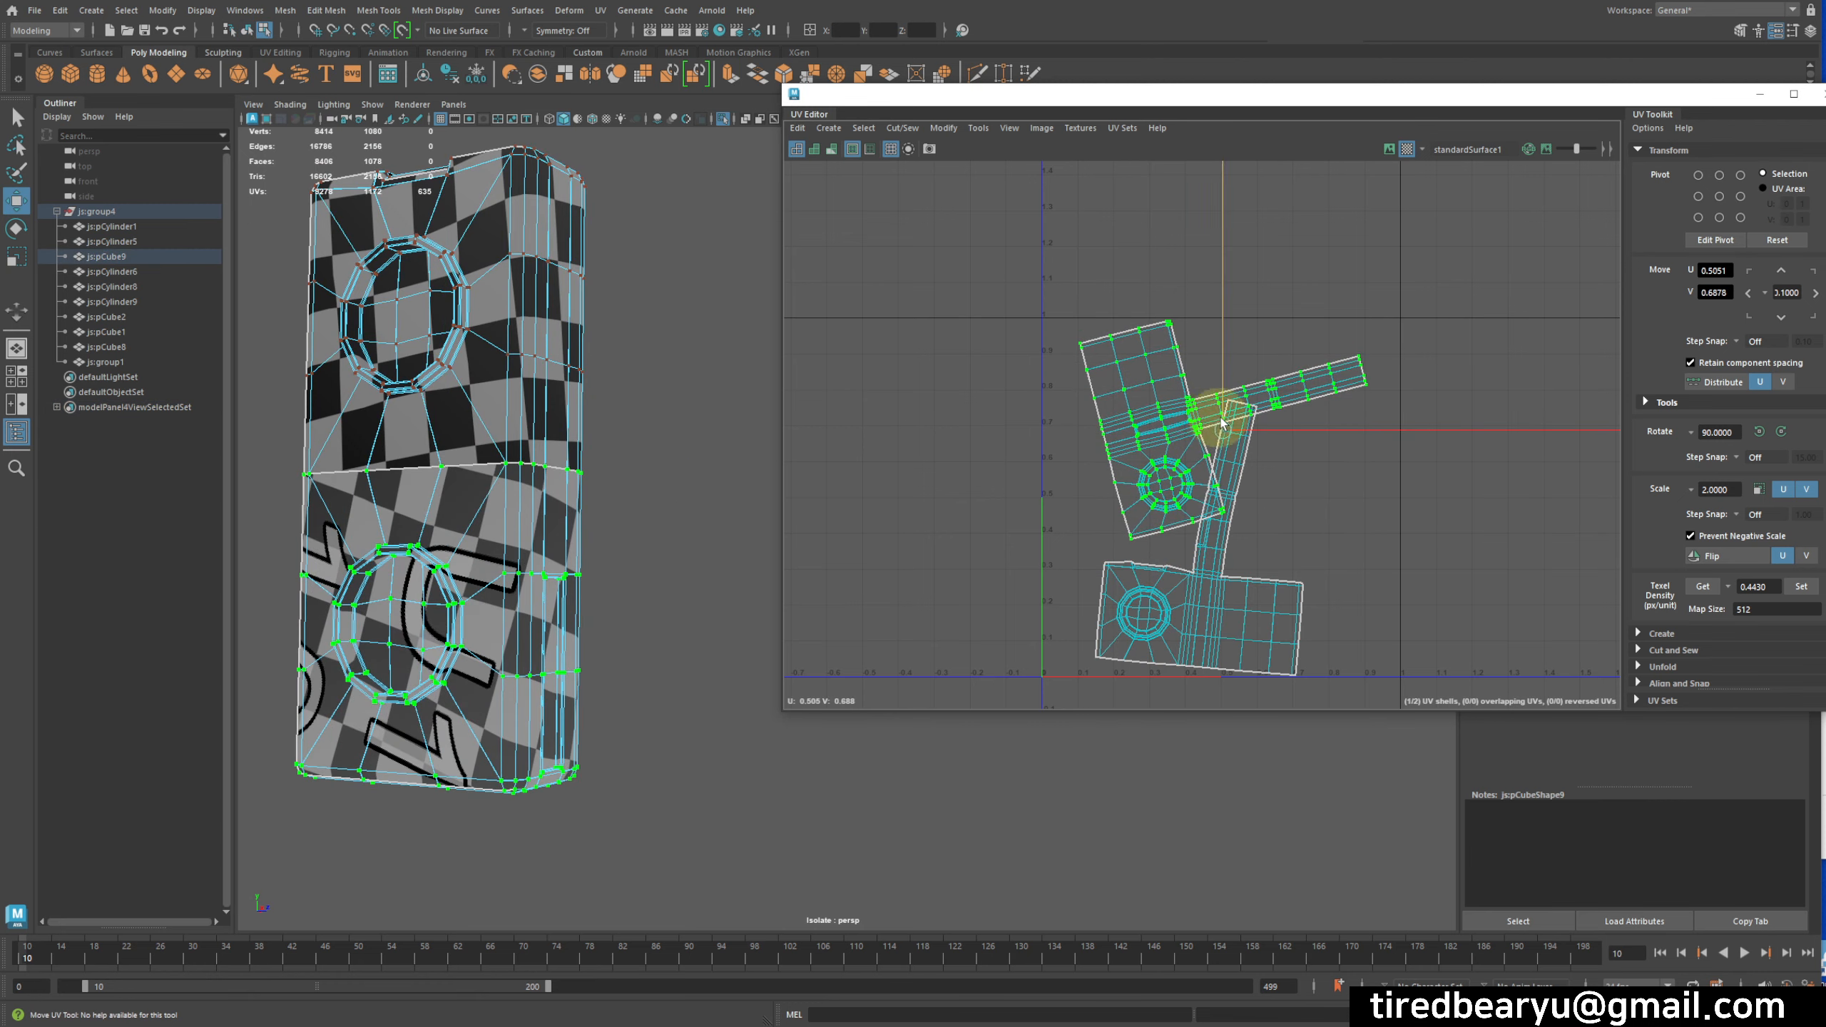
left_click_drag(1222, 430, 1052, 457)
middle_click_drag(1065, 509, 1180, 344, "alt")
right_click_drag(1180, 344, 1149, 264)
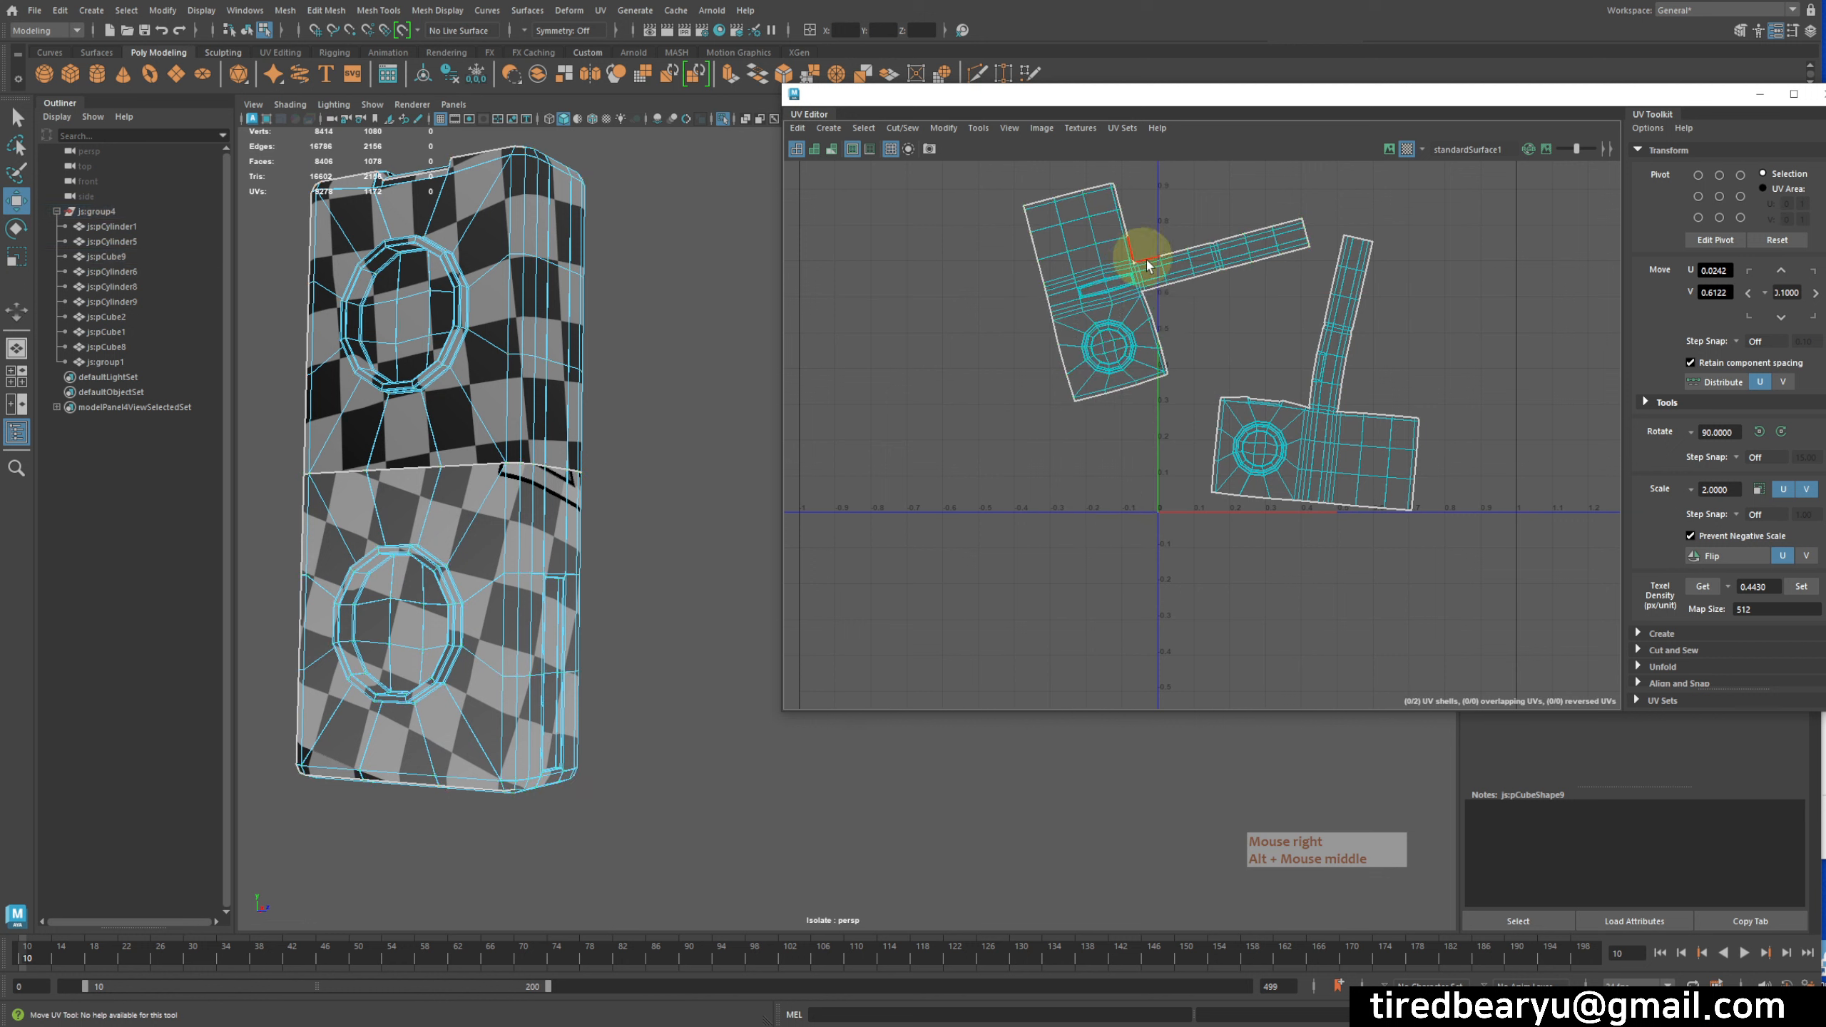
- Try to join the two shells along their selected outer edges with Move and Sew, and undo it
left_click(1091, 386)
key("q")
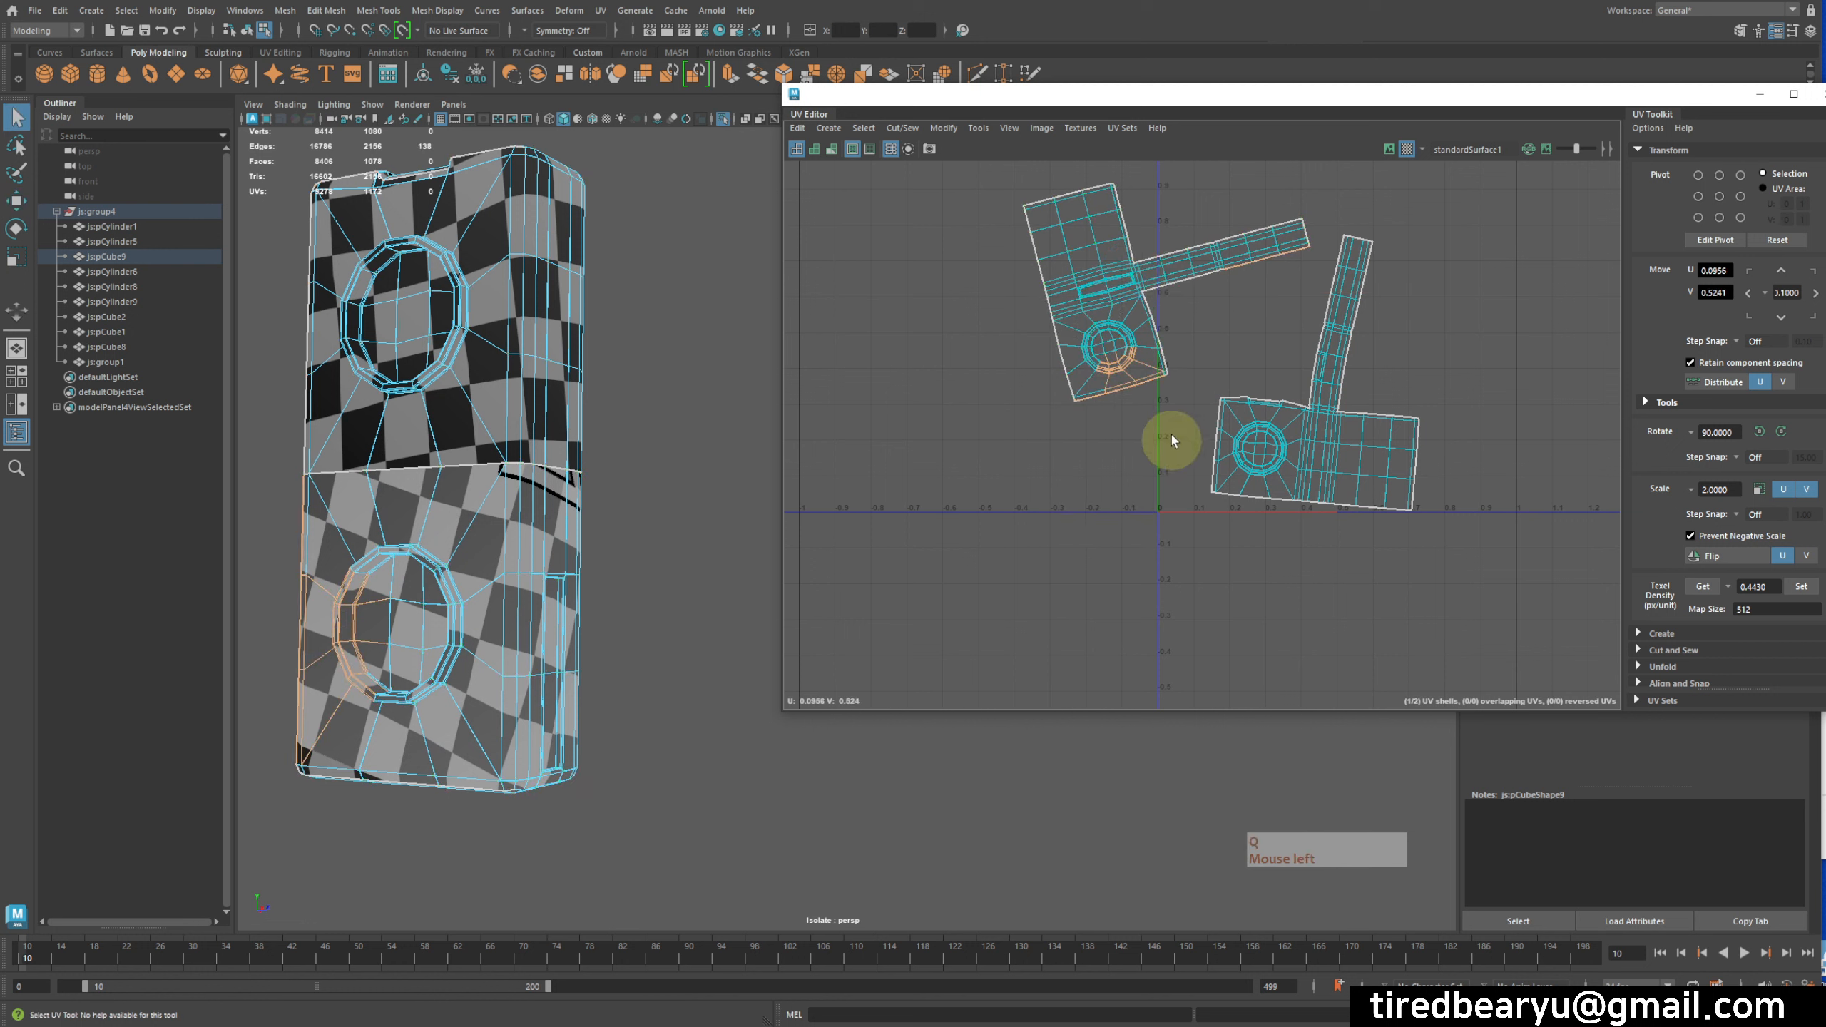
left_click(1230, 440, "shift")
left_click(901, 127)
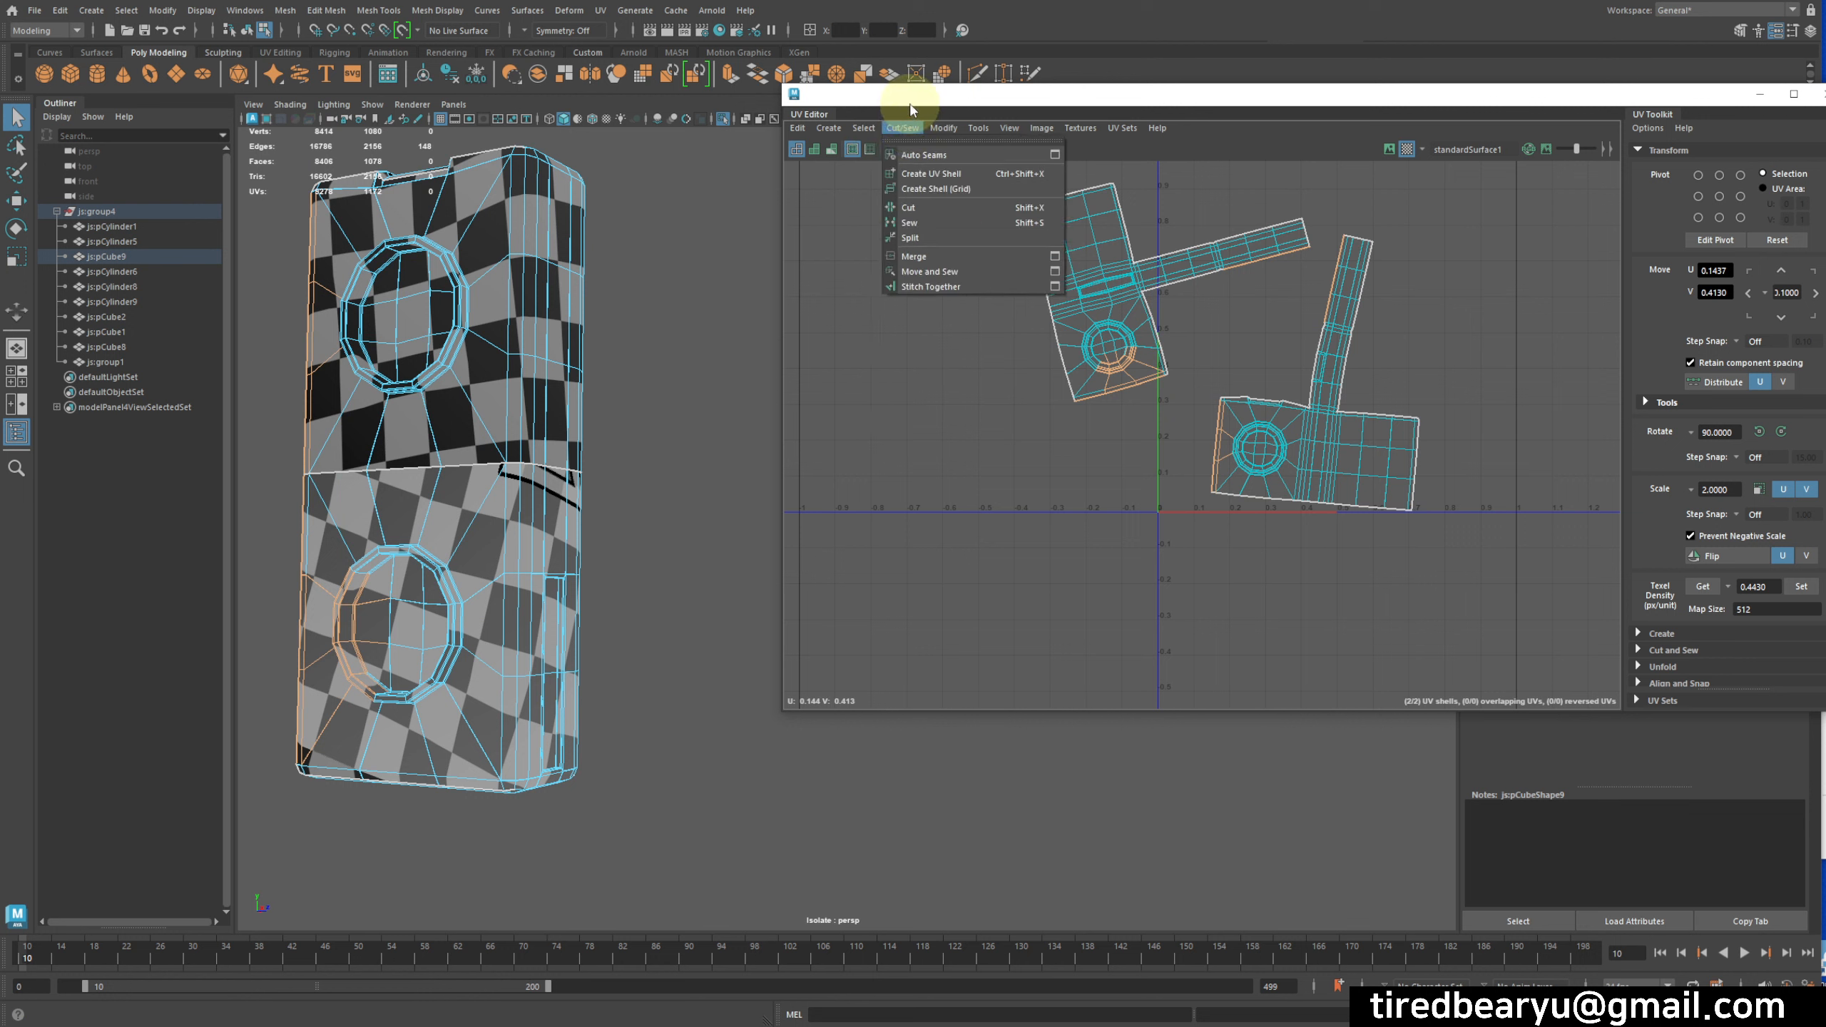
left_click(935, 271)
key("z")
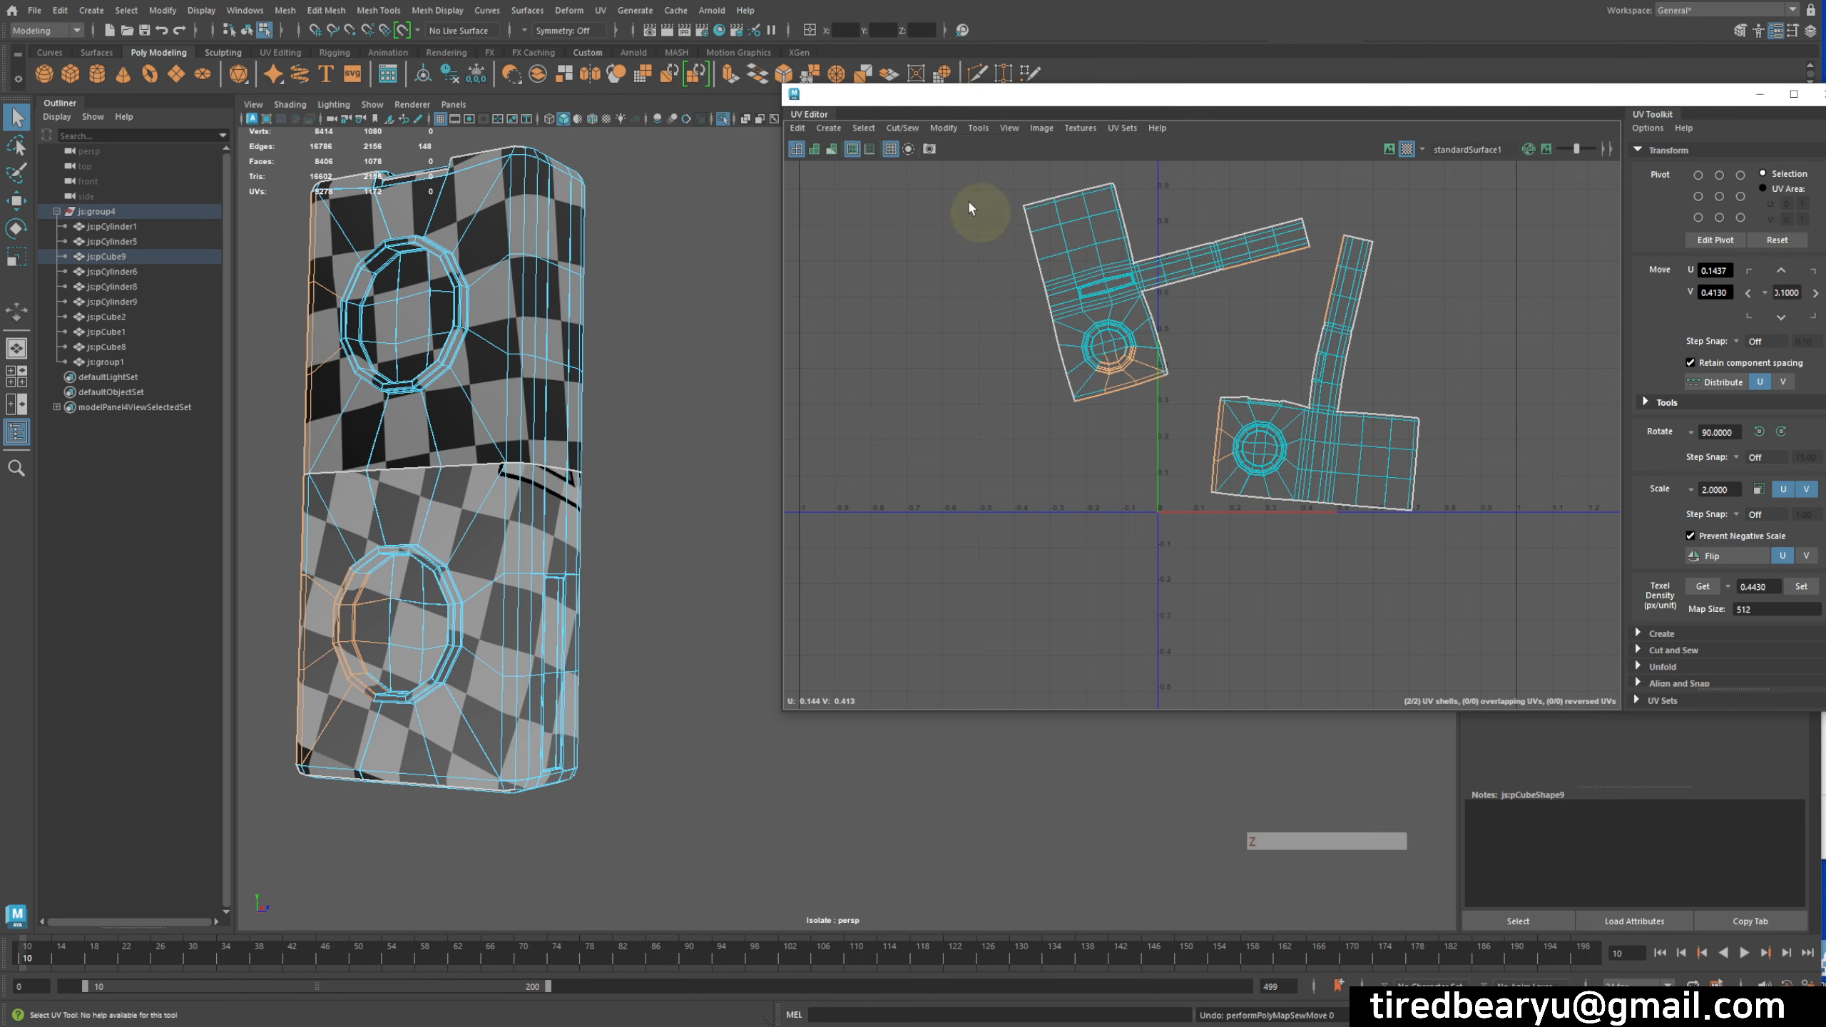
left_click(1504, 357, "ctrl")
left_click_drag(1207, 197, 1436, 351, "ctrl")
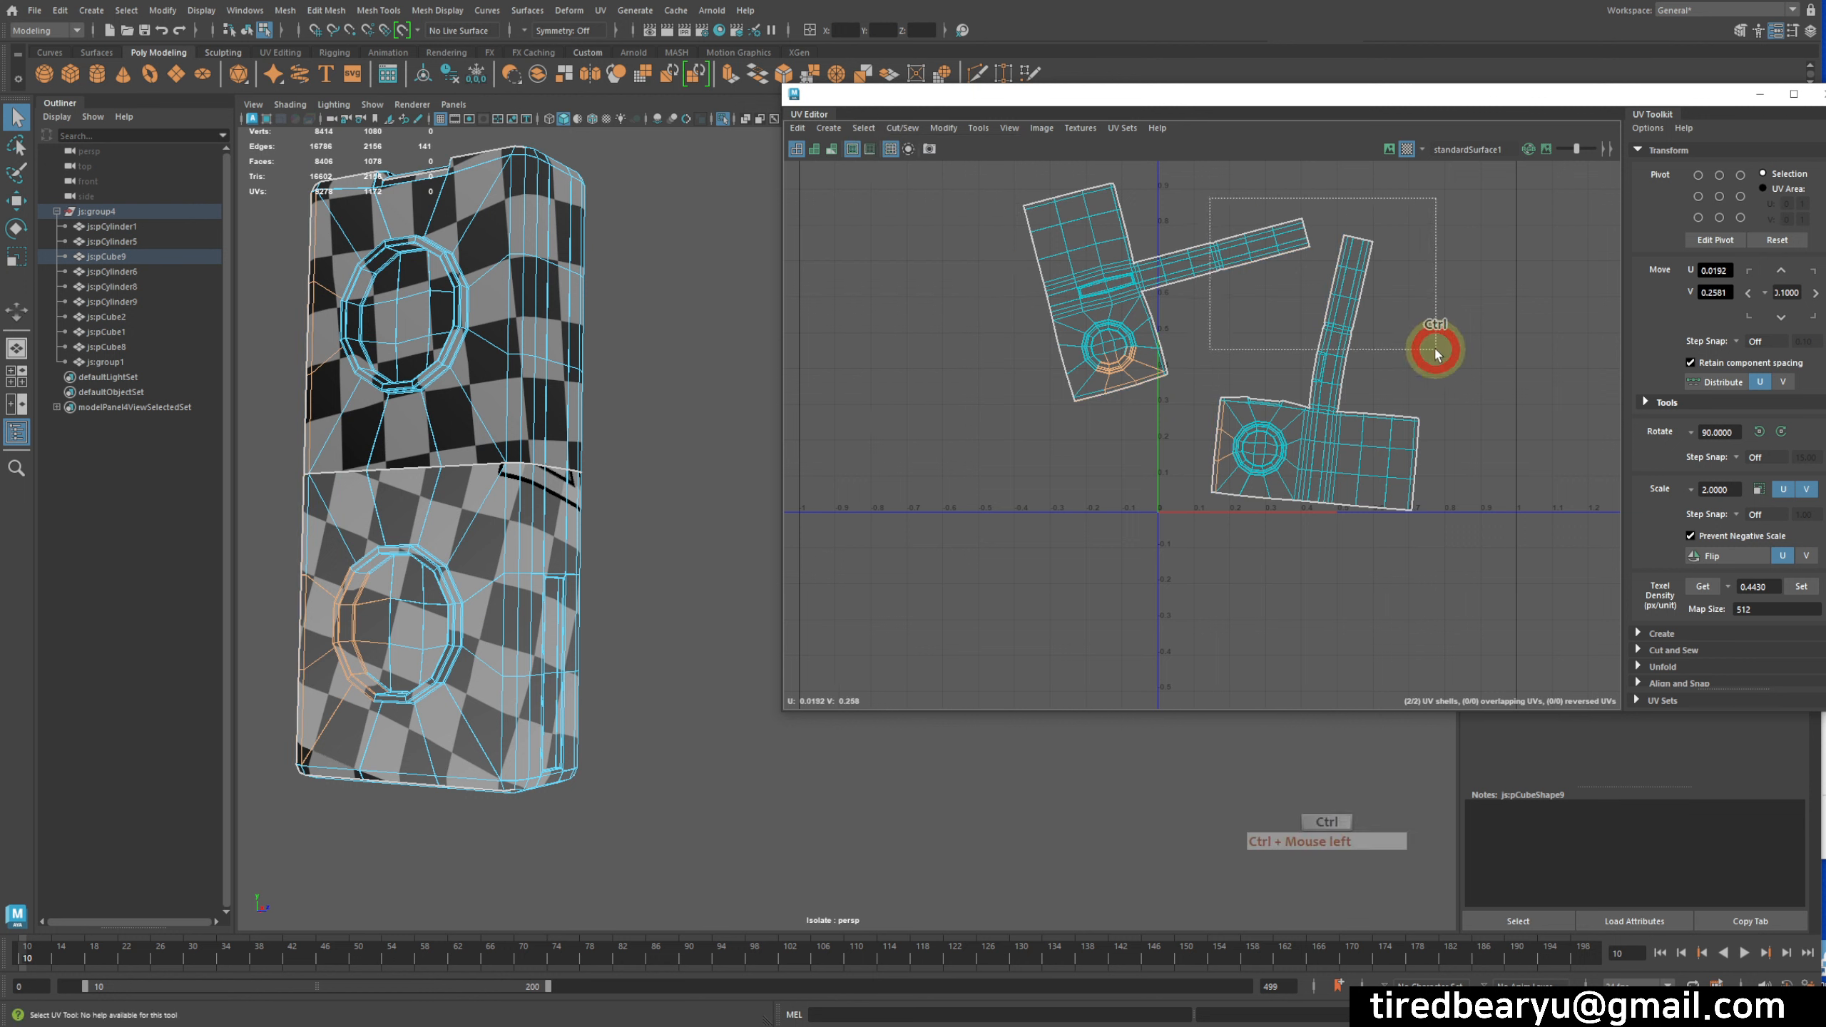
- Select the seam edges between the block's two round recesses and join both shells with Move and Sew
left_click(469, 467)
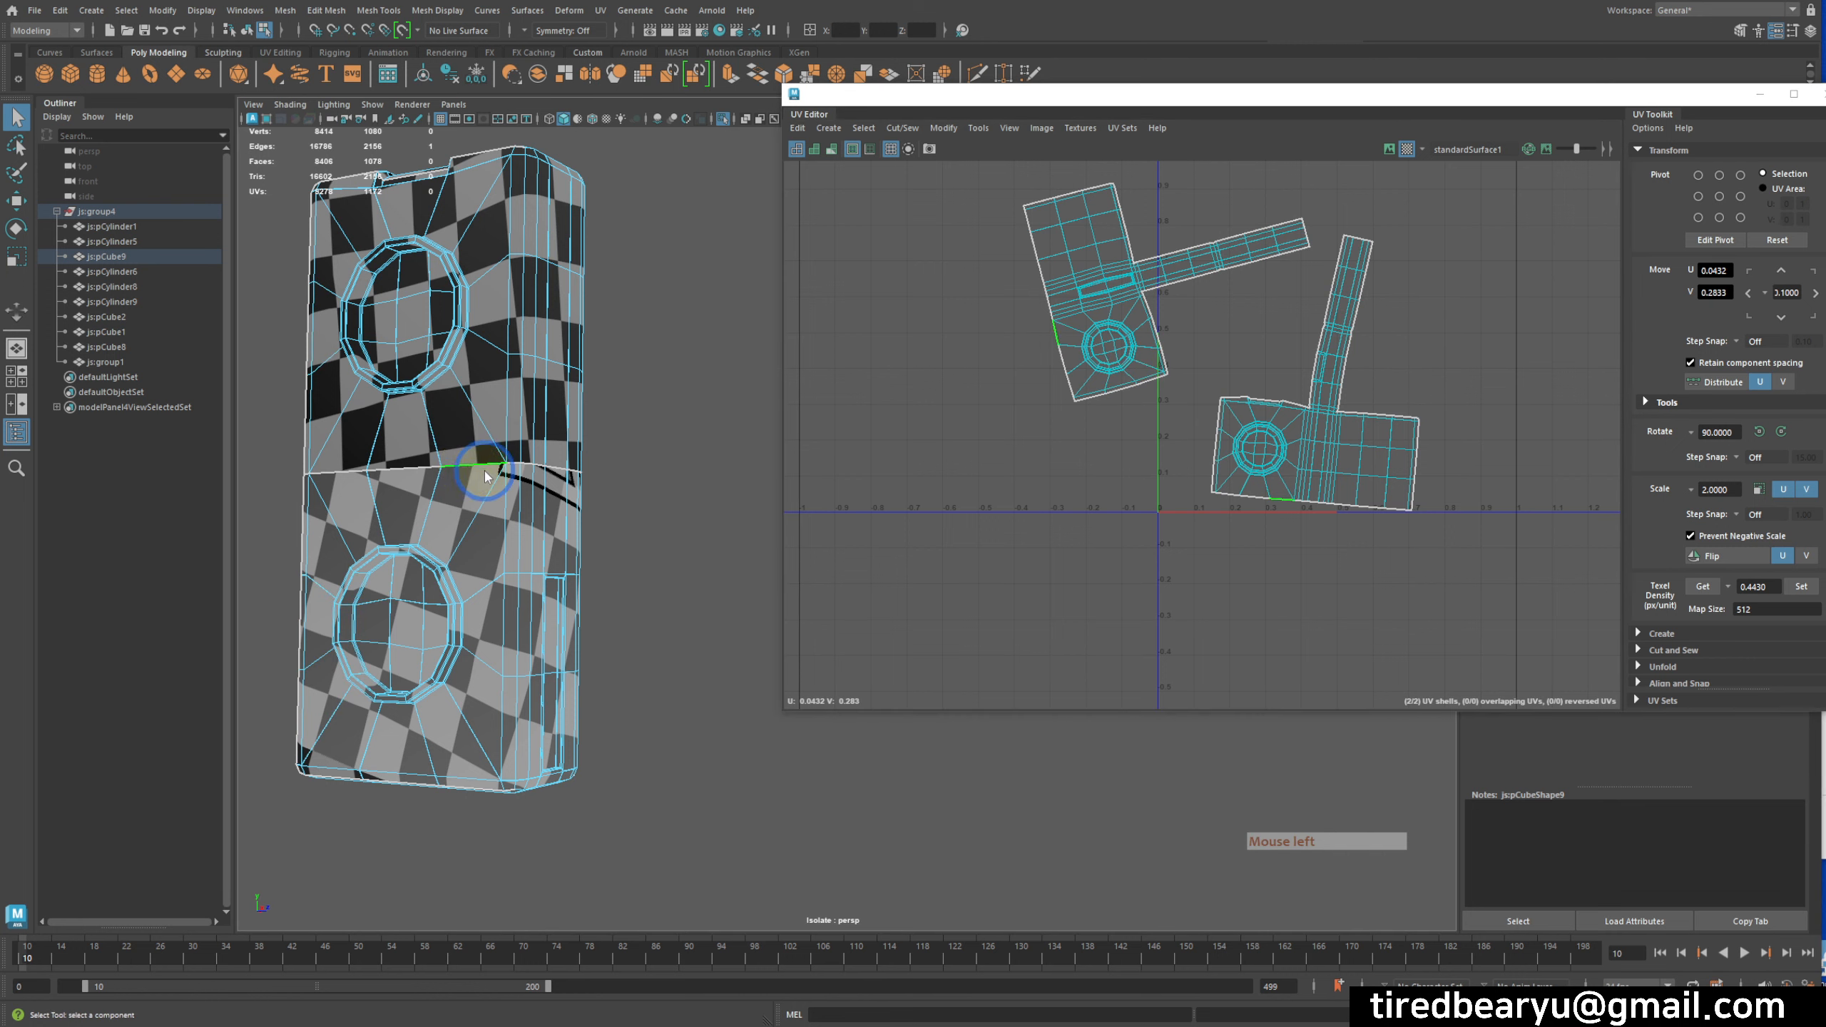
right_click(480, 460)
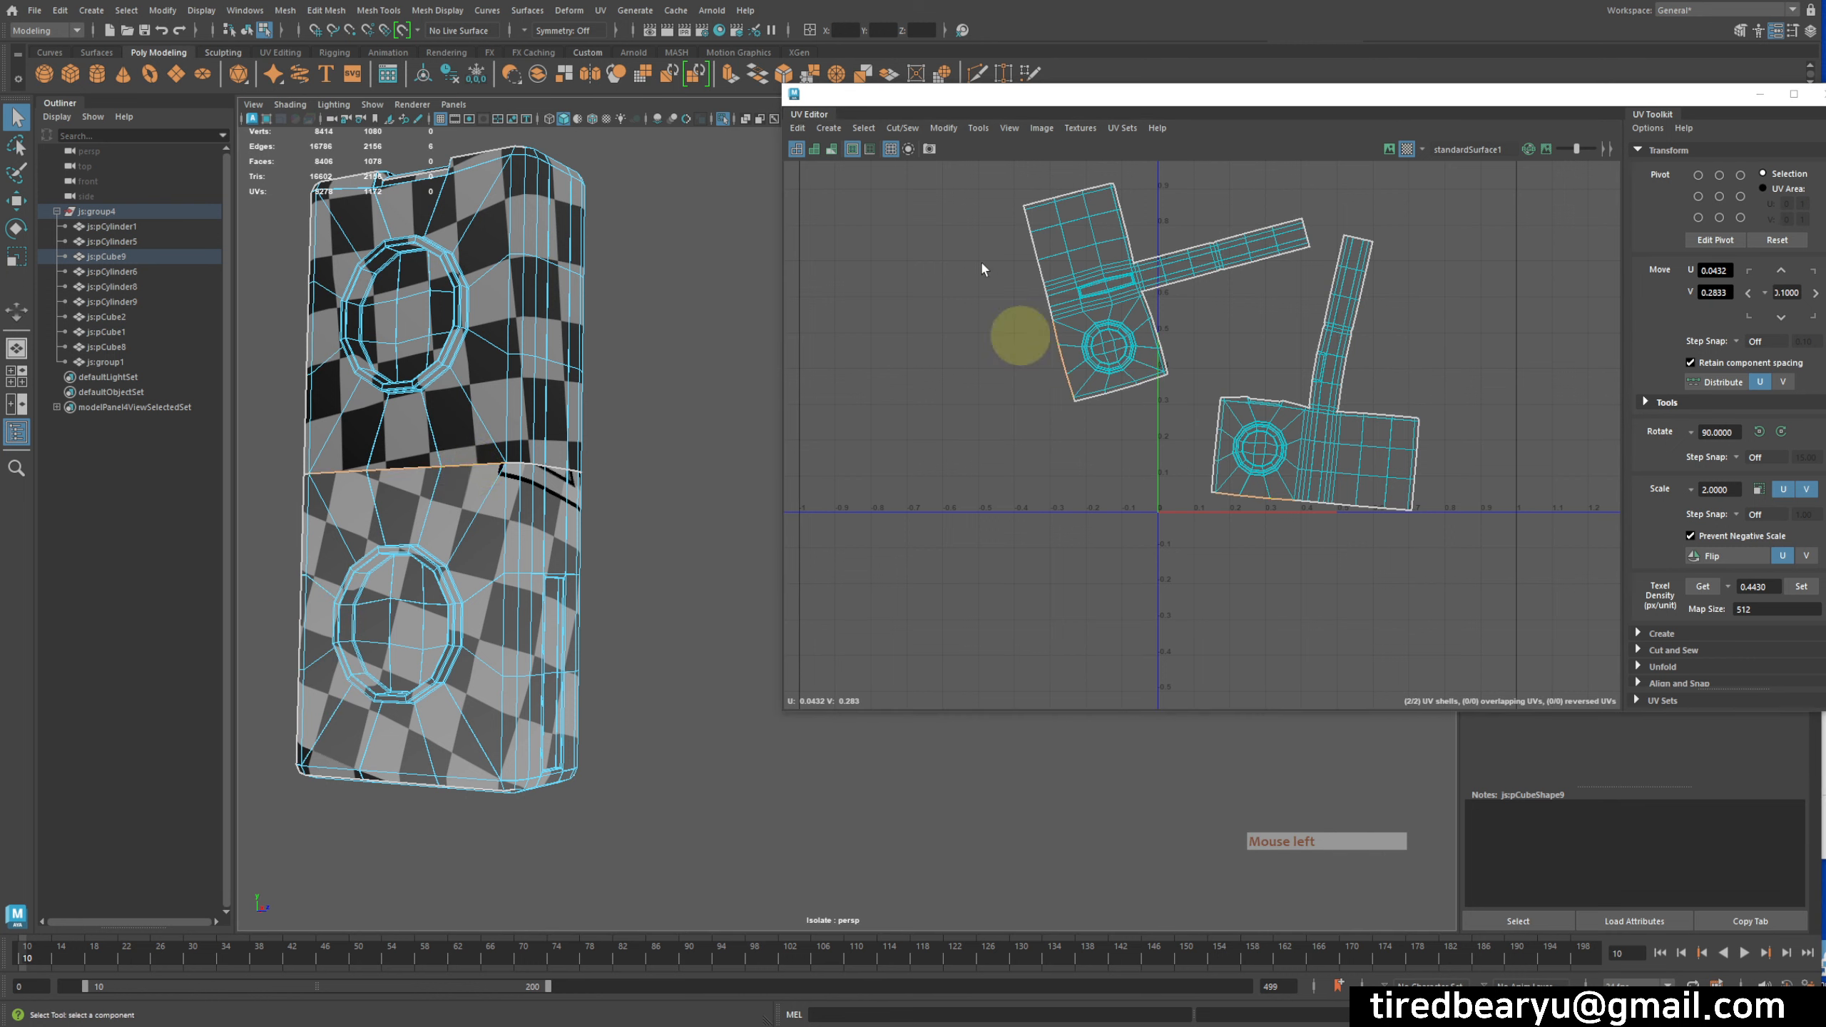
left_click(902, 127)
left_click(946, 272)
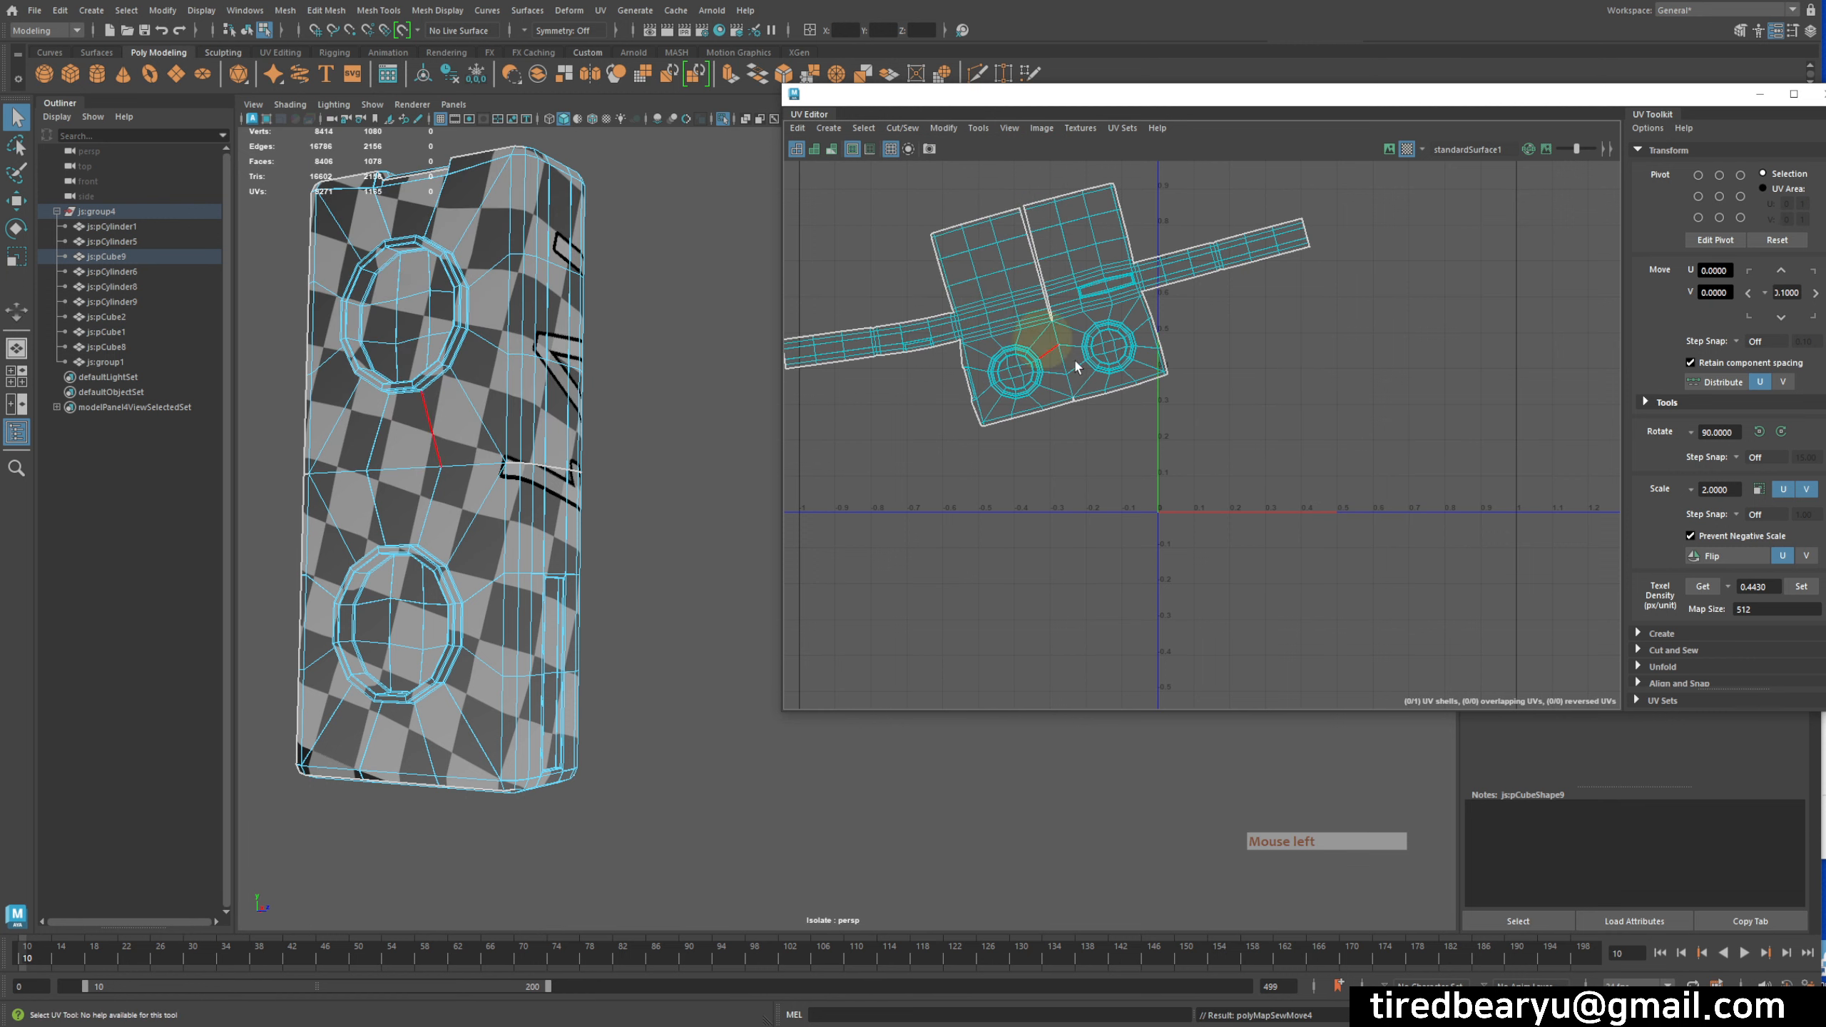
- Select the edges along the remaining split in the joined shell and close it with Move and Sew
middle_click_drag(1137, 381, 1212, 434, "alt")
right_click(1143, 379)
right_click_drag(1138, 365, 1114, 341)
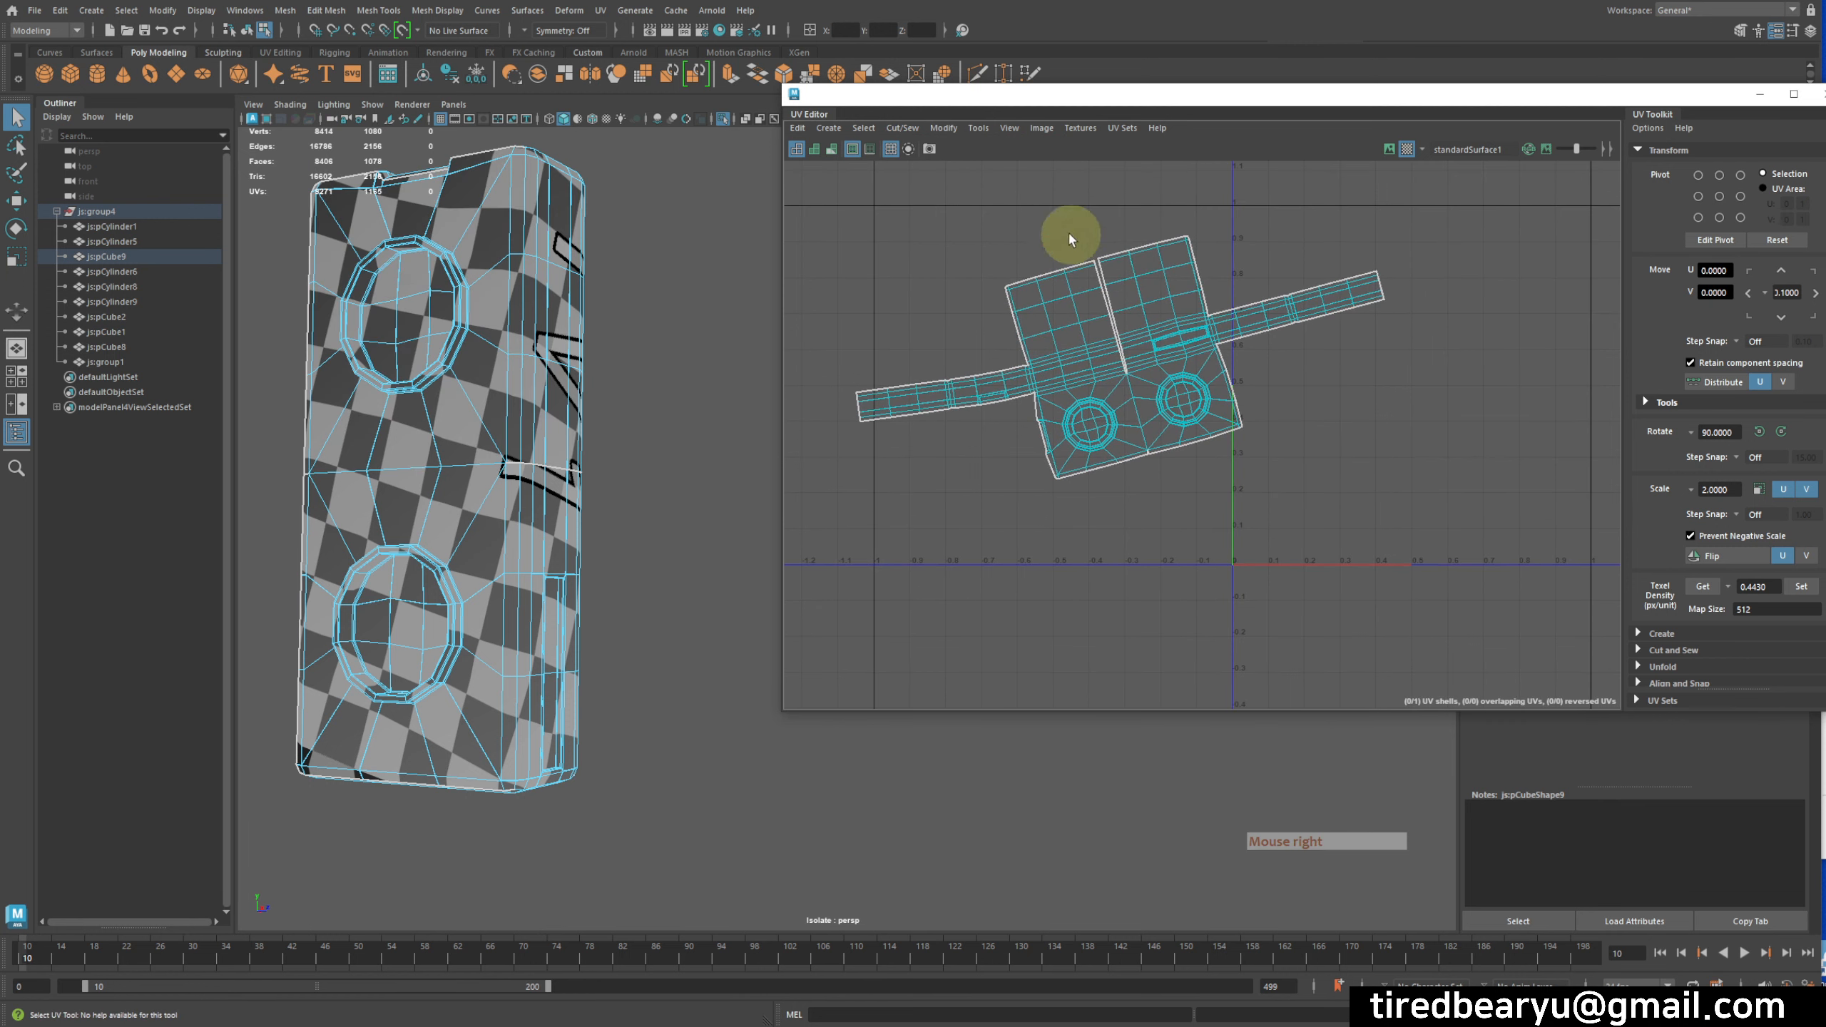
left_click(1140, 384, "ctrl")
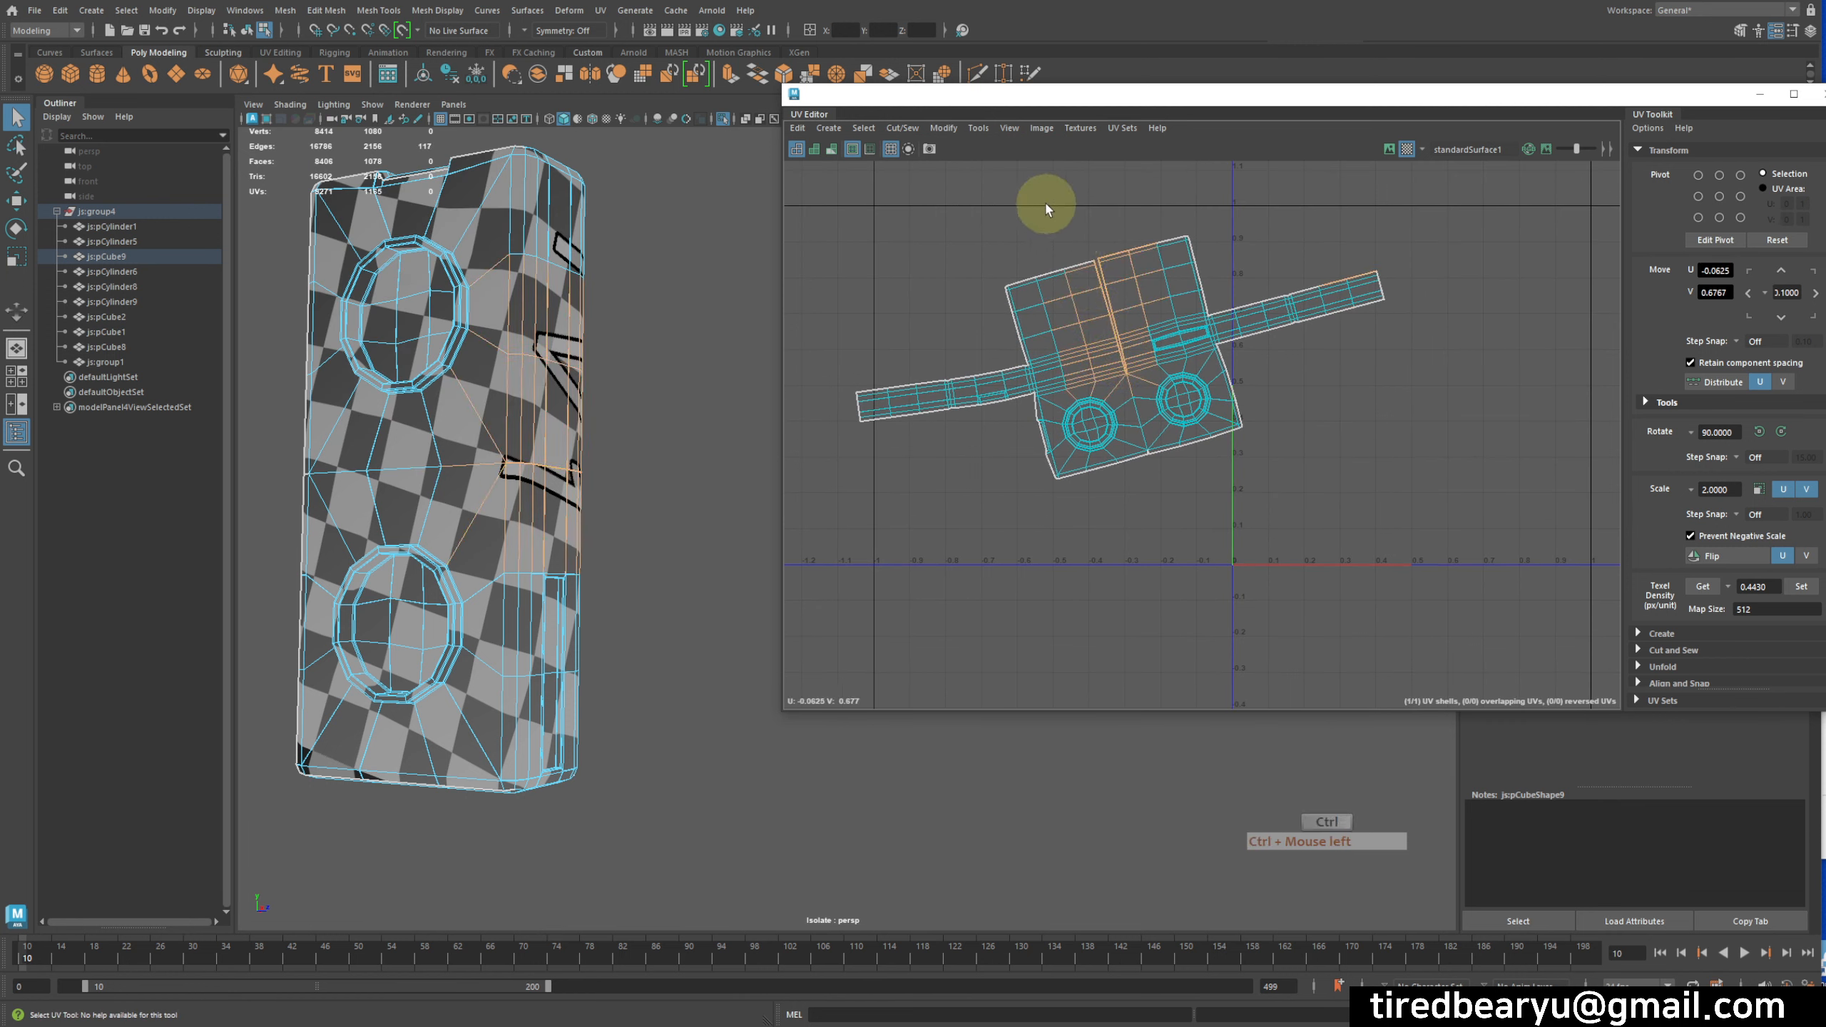
left_click_drag(1167, 257, 1169, 263, "ctrl")
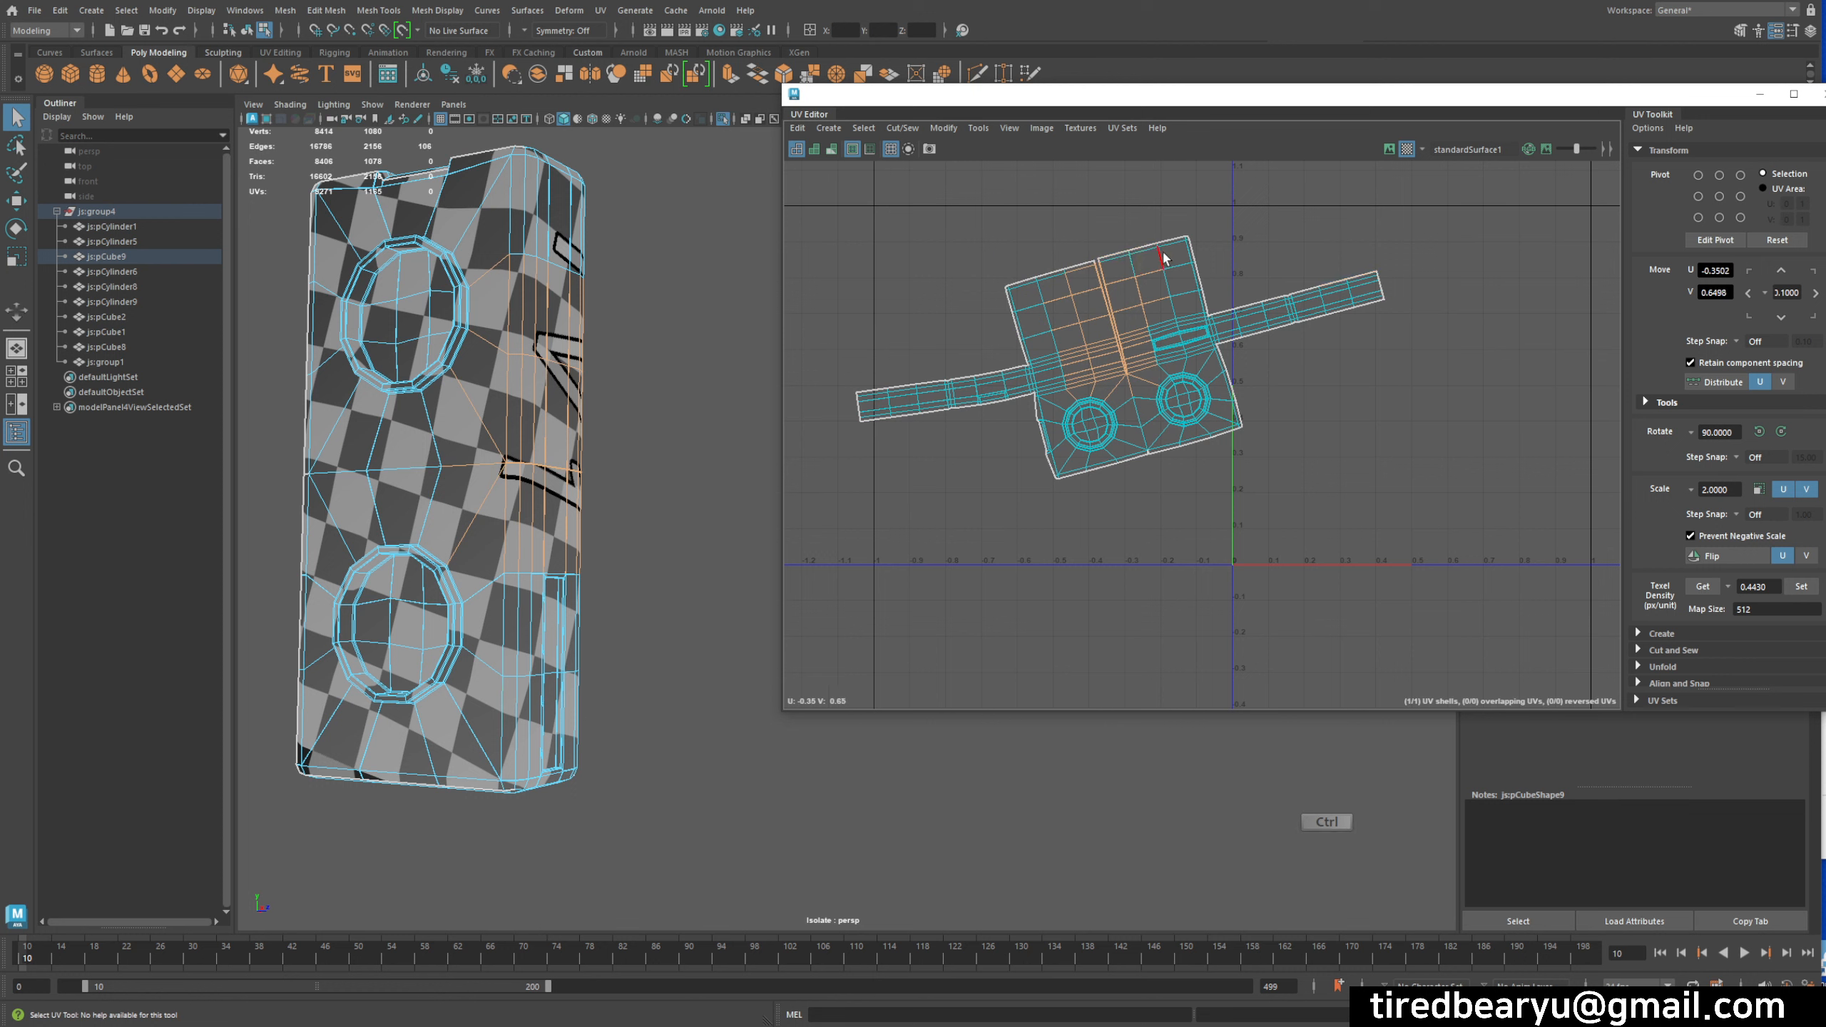
left_click(903, 127)
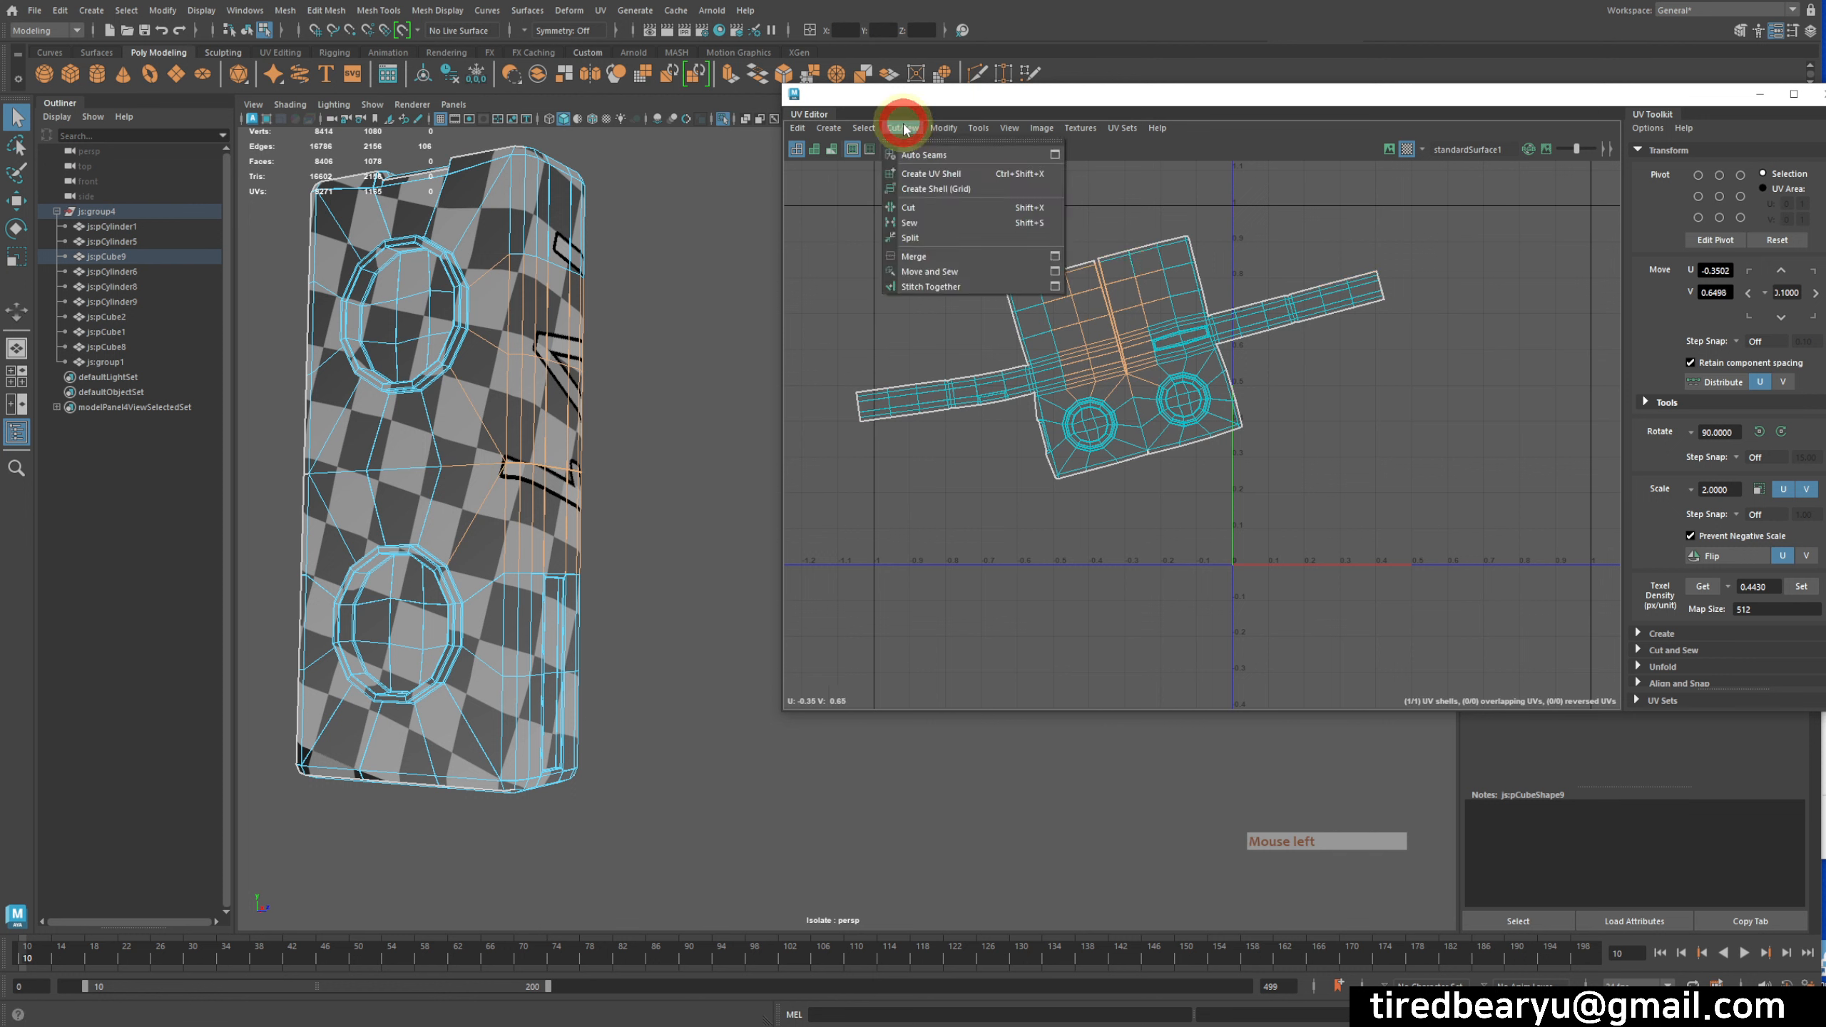
left_click(943, 273)
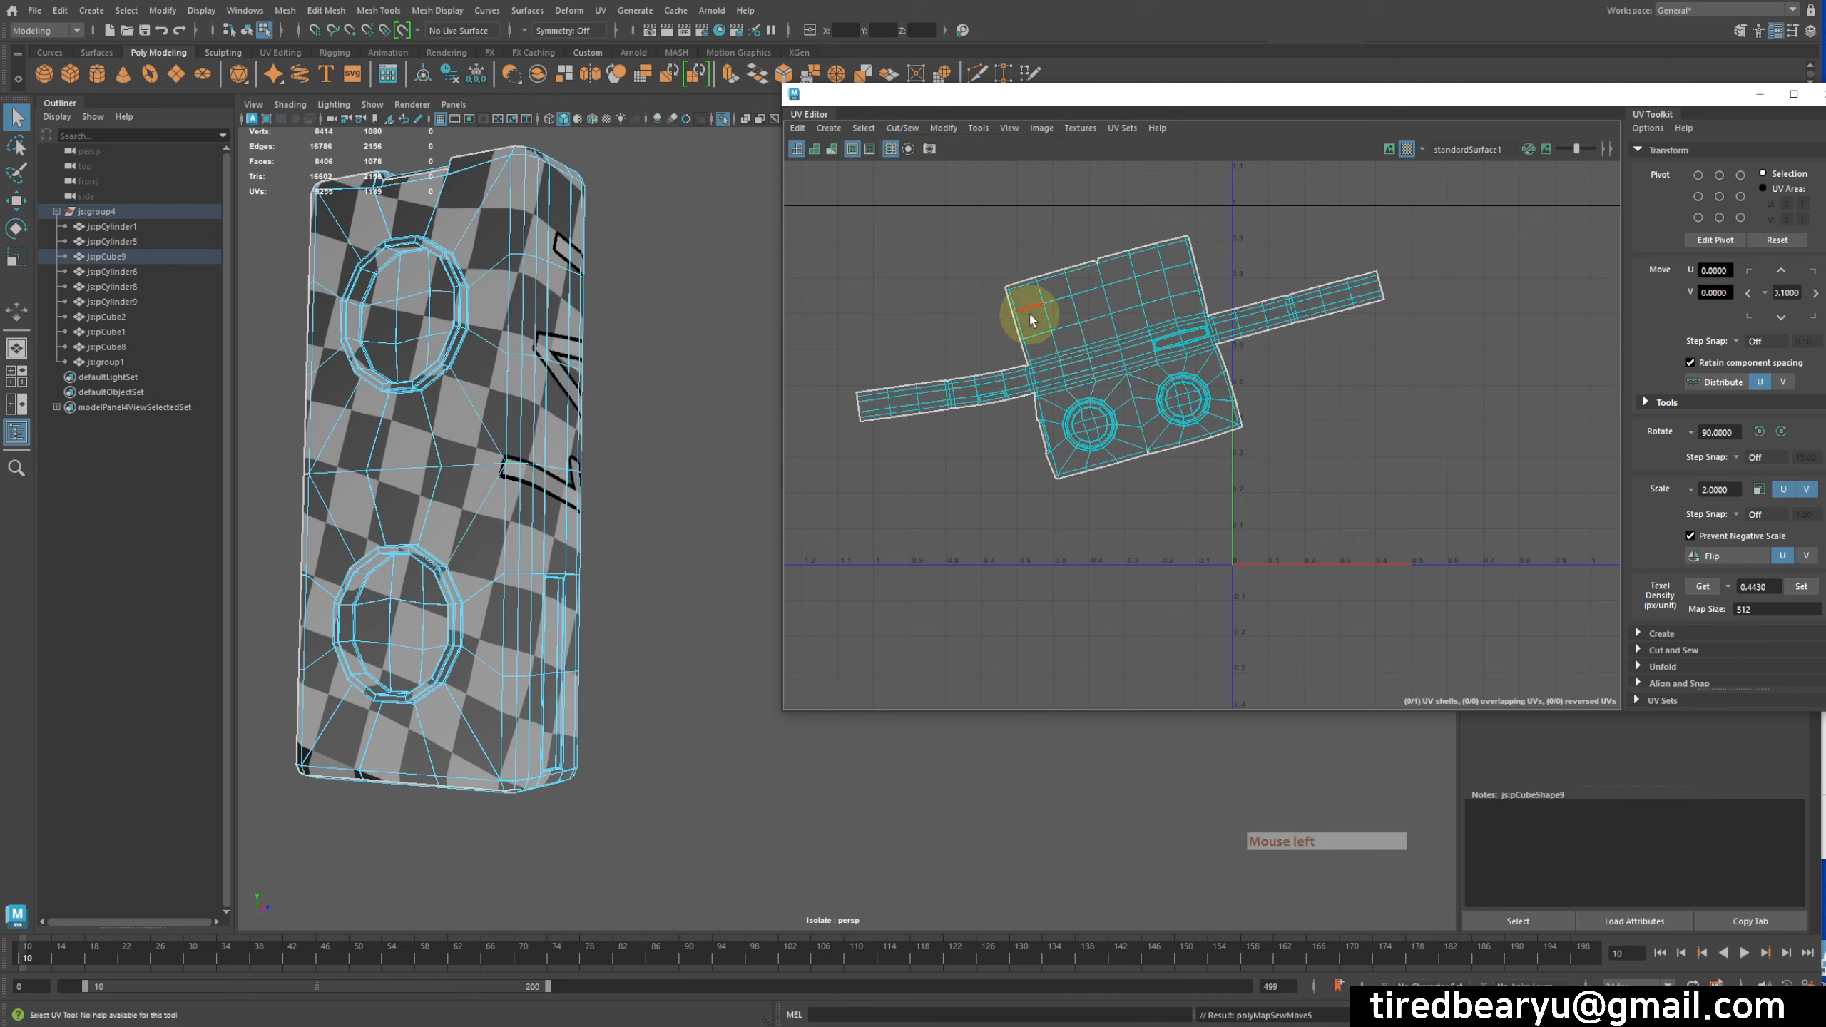
- Select all UVs of the joined block shell, move it over the 0–1 UV tile and unfold it again
left_click_drag(825, 204, 1424, 582)
key("w")
middle_click_drag(1298, 526, 1371, 536)
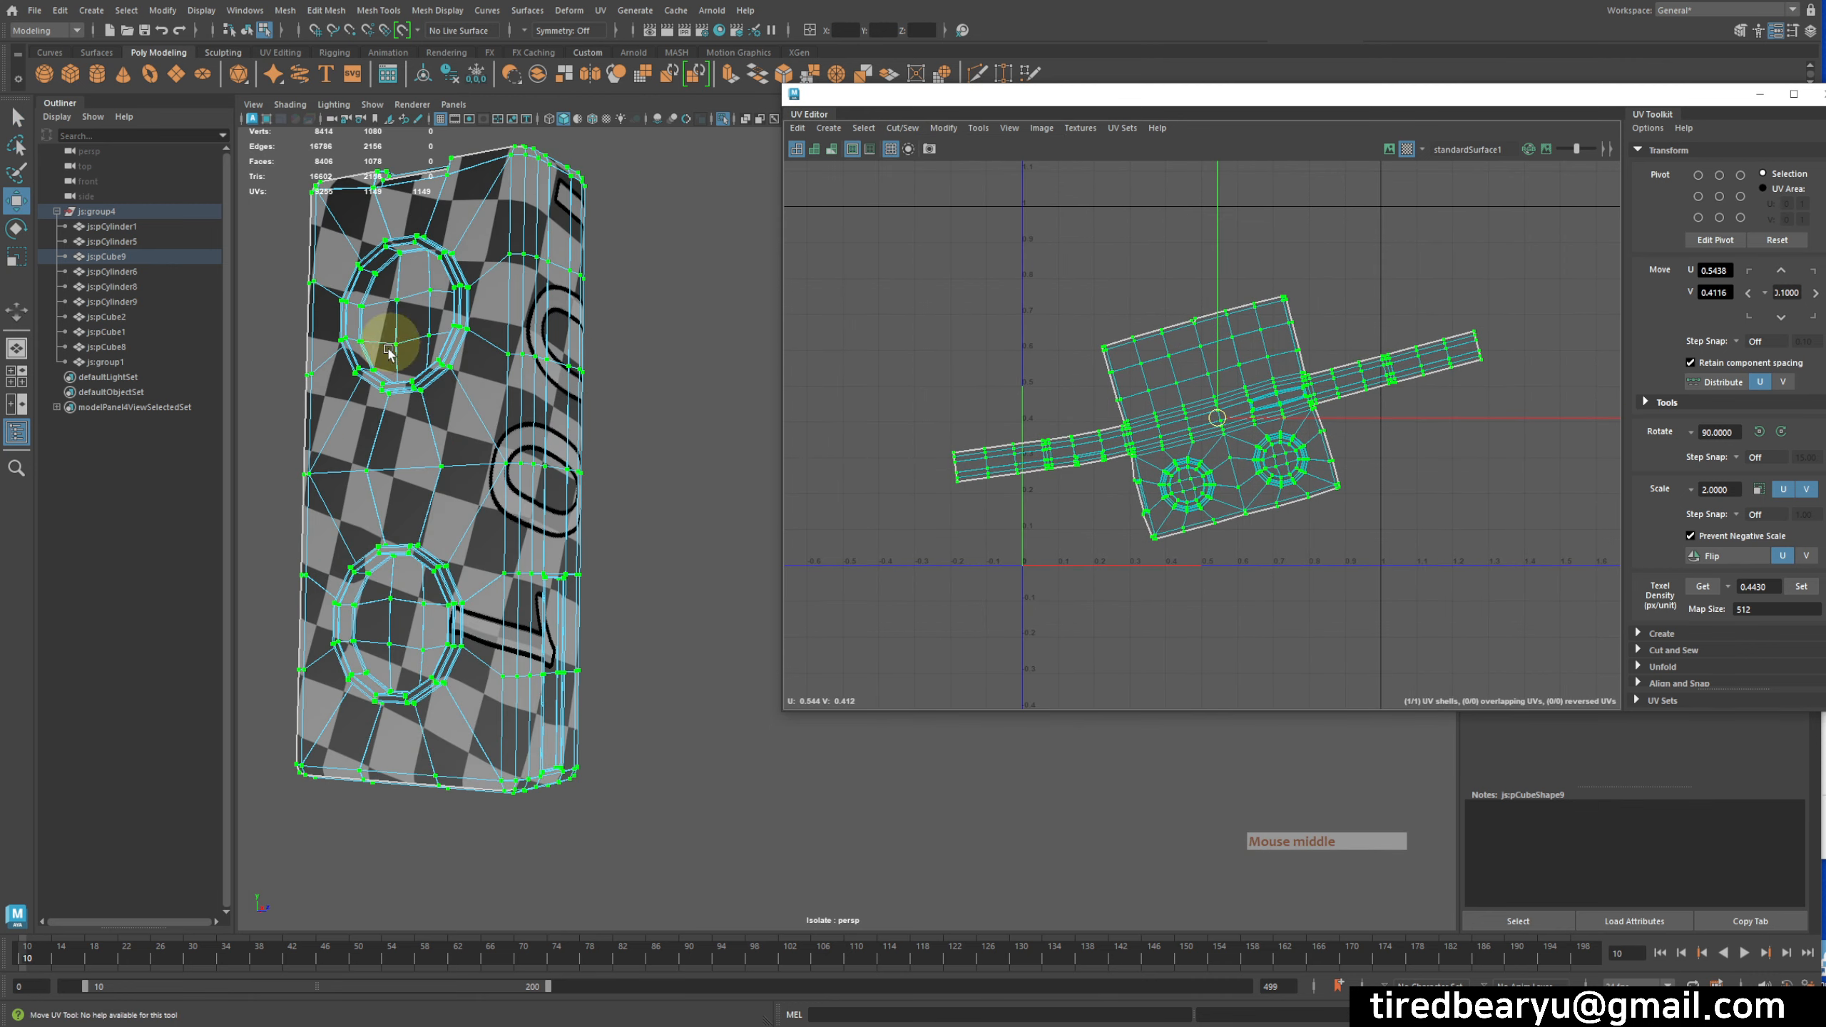
left_click_drag(458, 460, 580, 460, "alt")
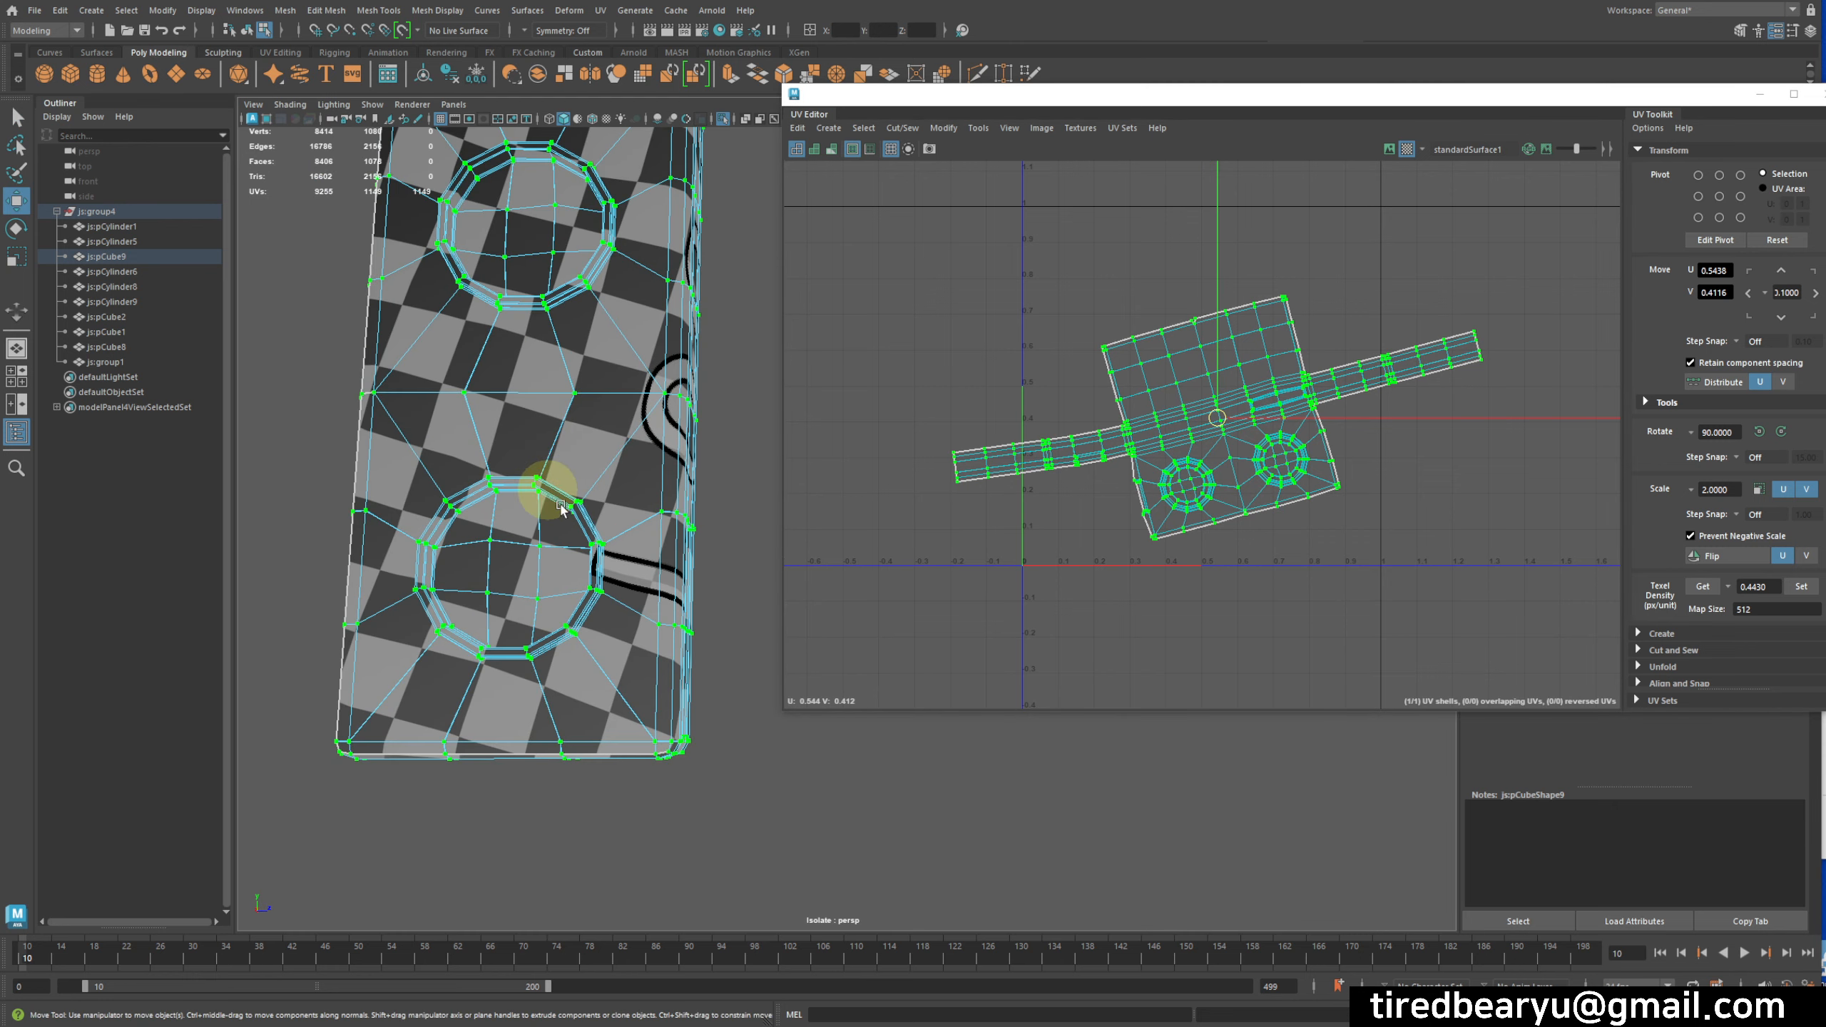
right_click_drag(1199, 451, 1000, 281, "alt")
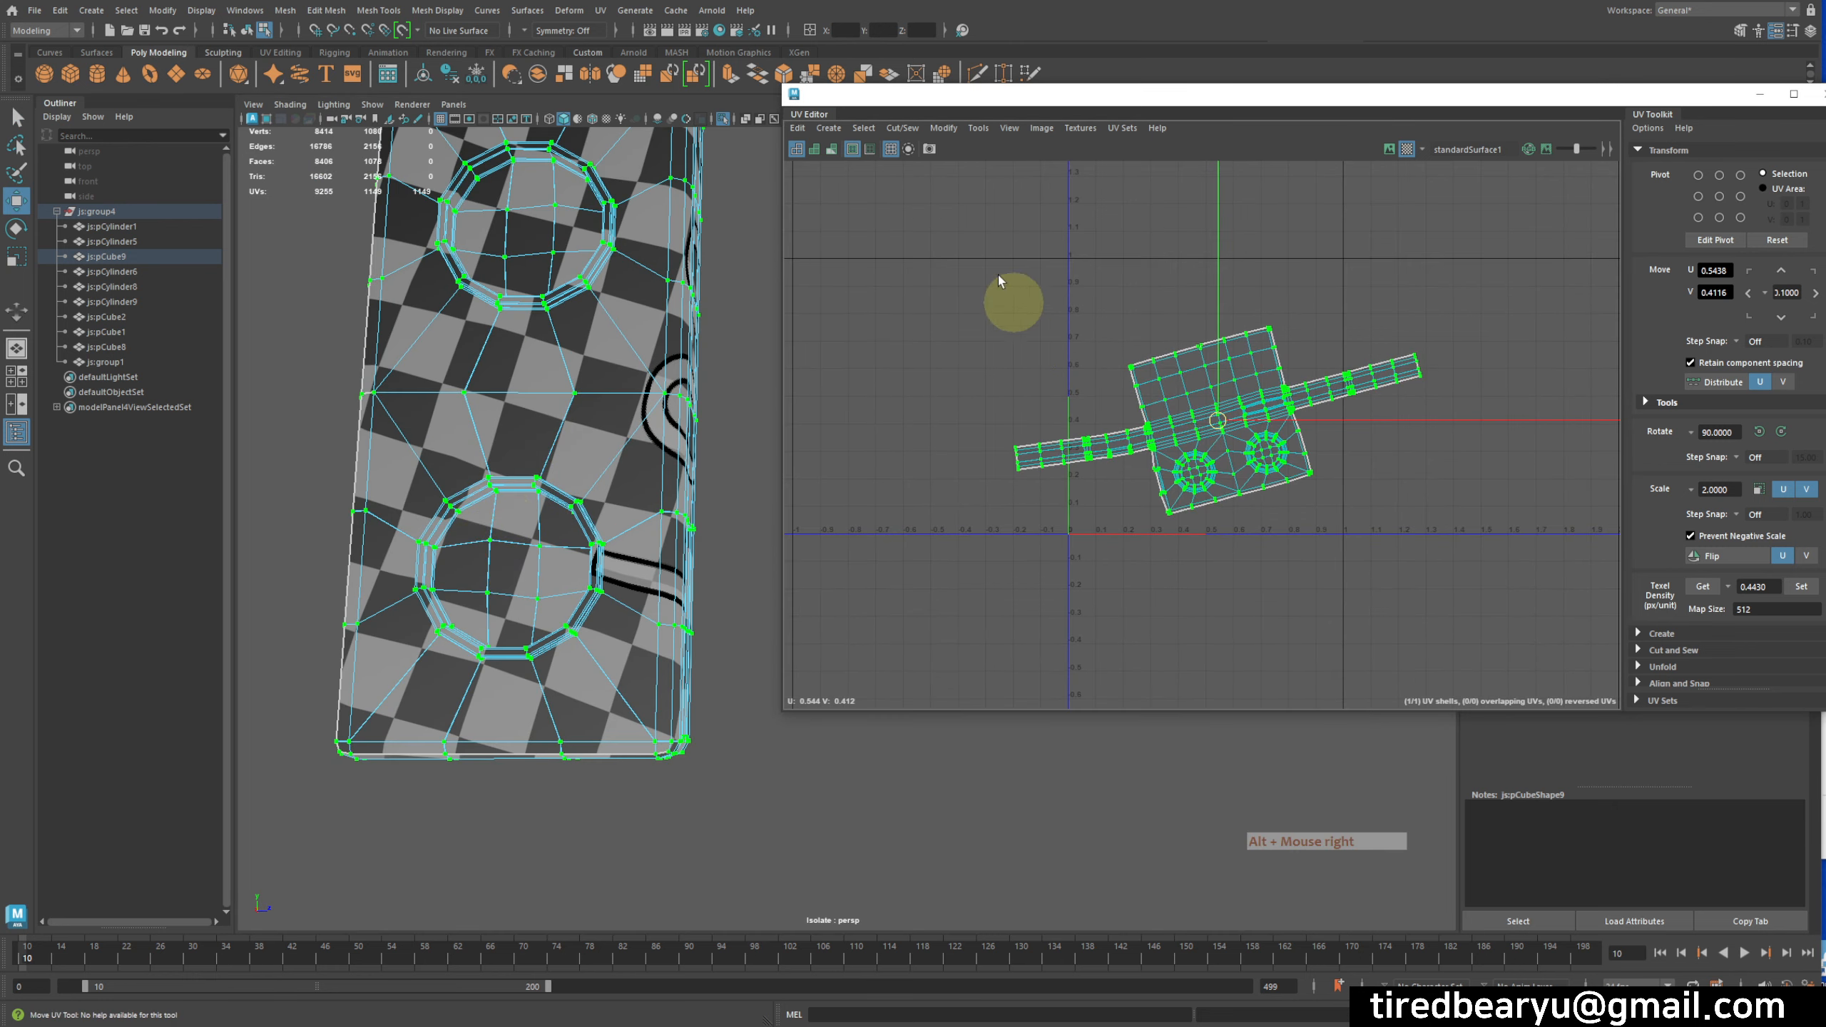
left_click(951, 134)
left_click(1040, 592)
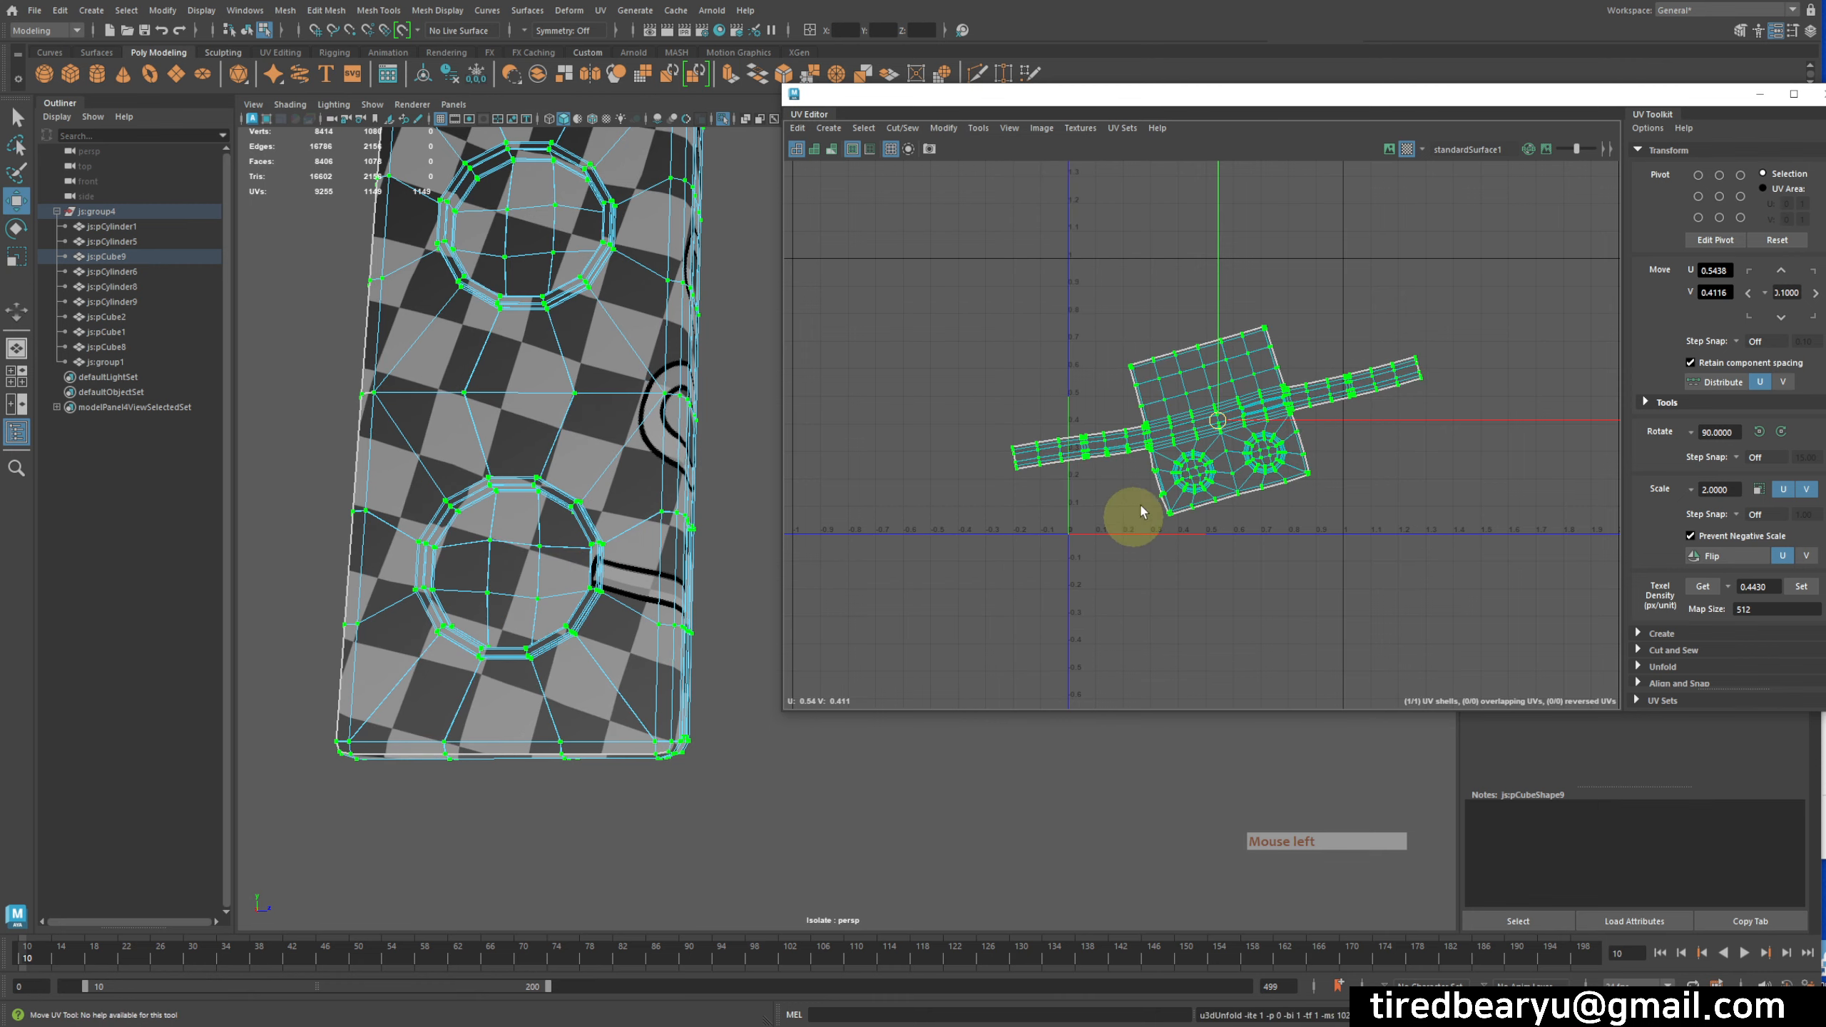
- Return to object selection, shift the UV Editor window away from the model and deselect the block
left_click_drag(699, 597, 706, 614, "alt")
right_click_drag(706, 614, 557, 580, "alt")
middle_click_drag(639, 433, 578, 519, "alt")
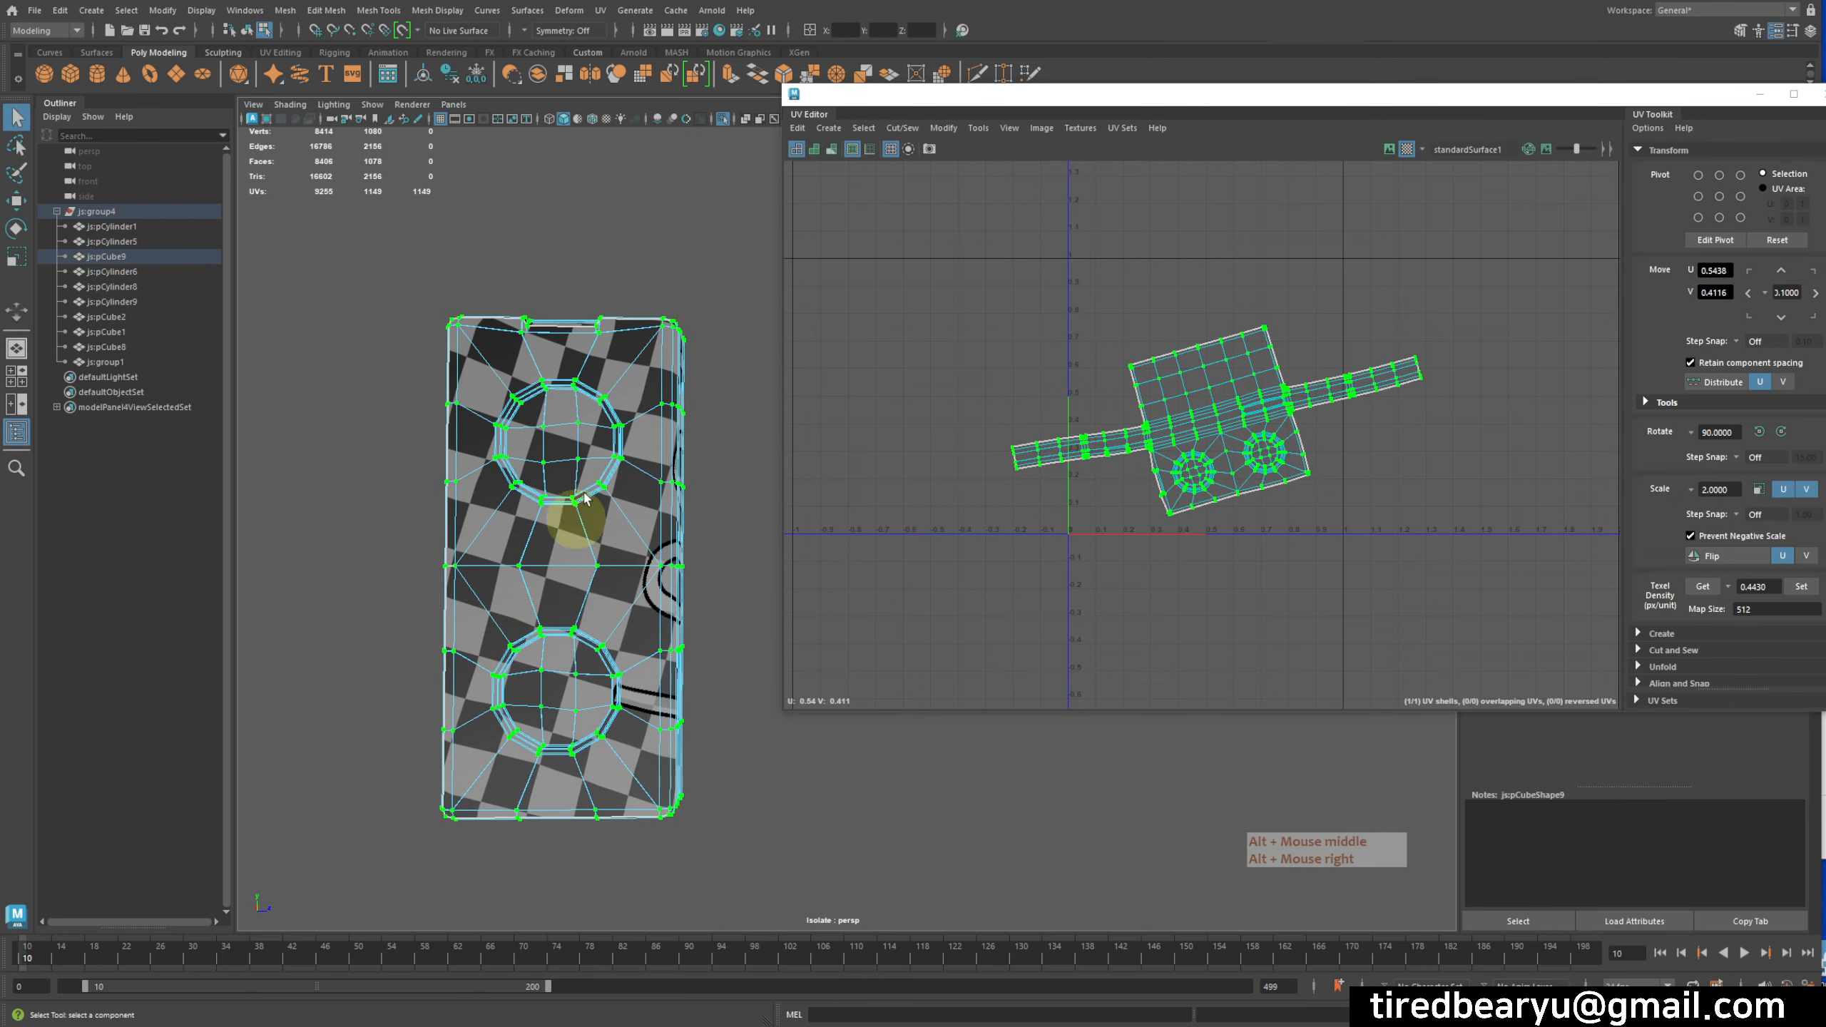
key("q")
right_click_drag(572, 490, 642, 435)
left_click_drag(713, 433, 645, 456, "alt")
left_click_drag(1142, 101, 1299, 89)
left_click_drag(674, 535, 698, 495, "alt")
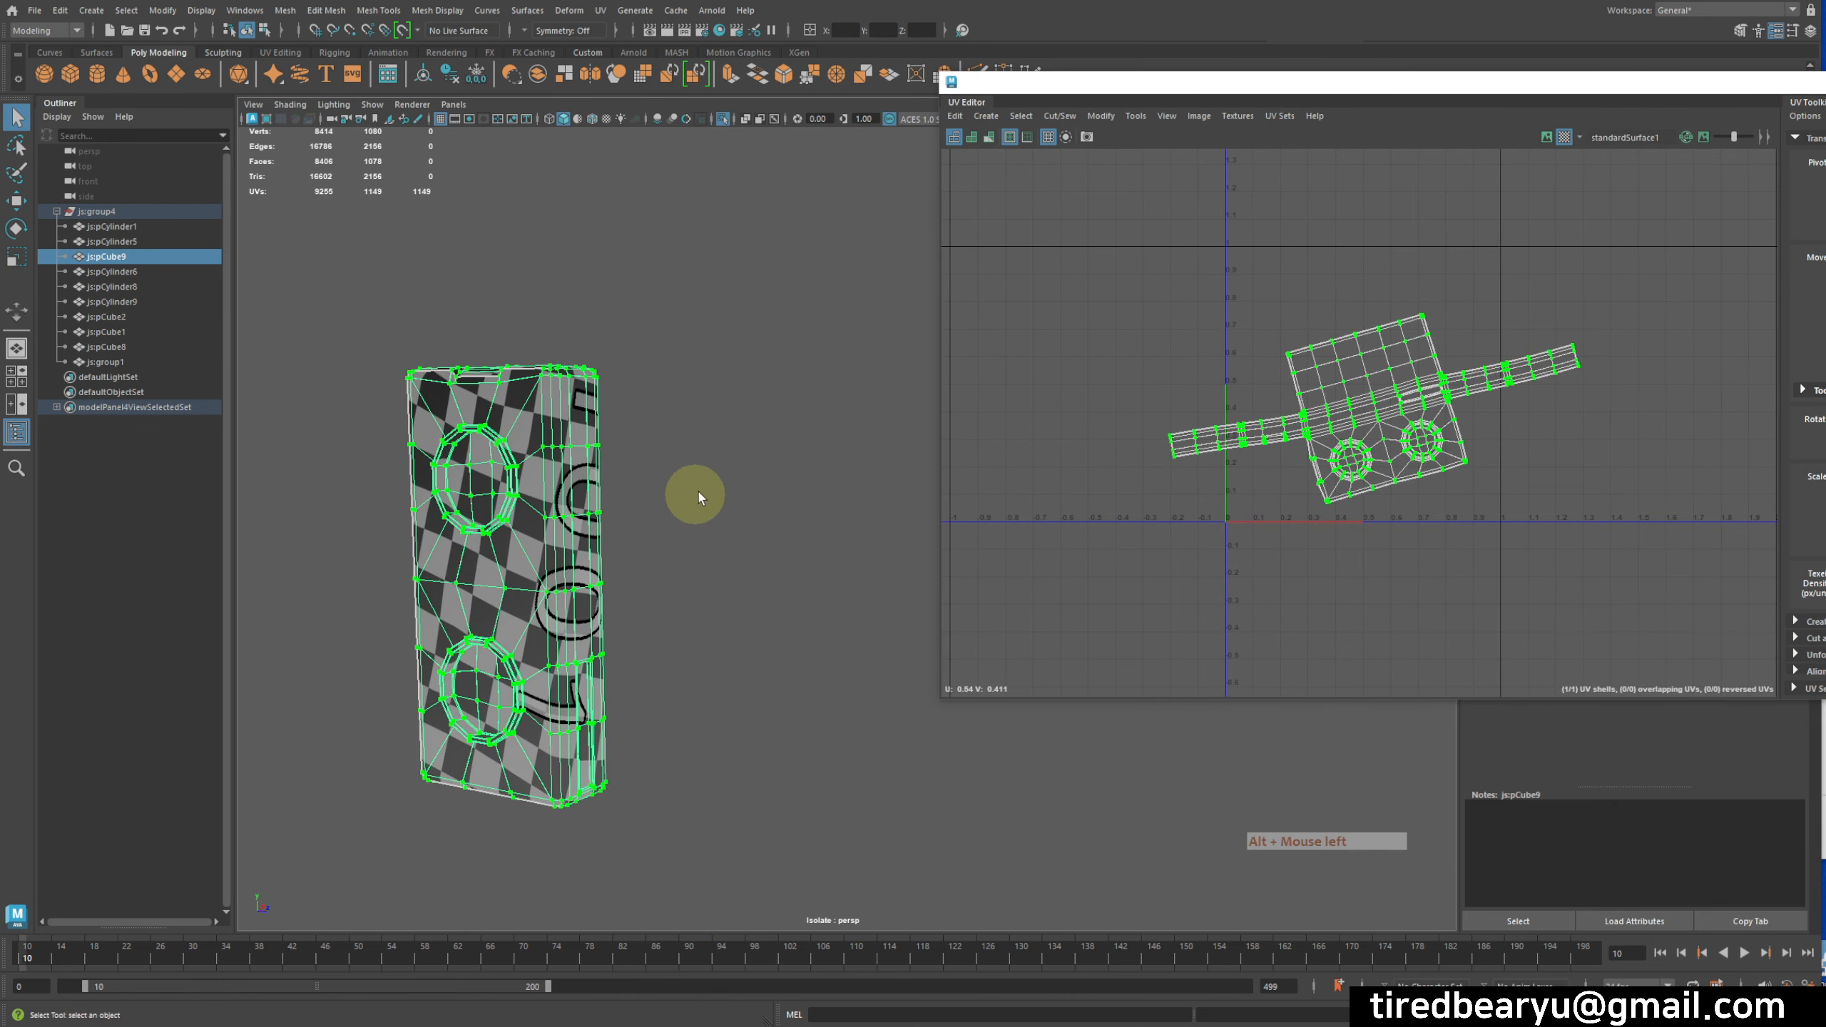
left_click(709, 489)
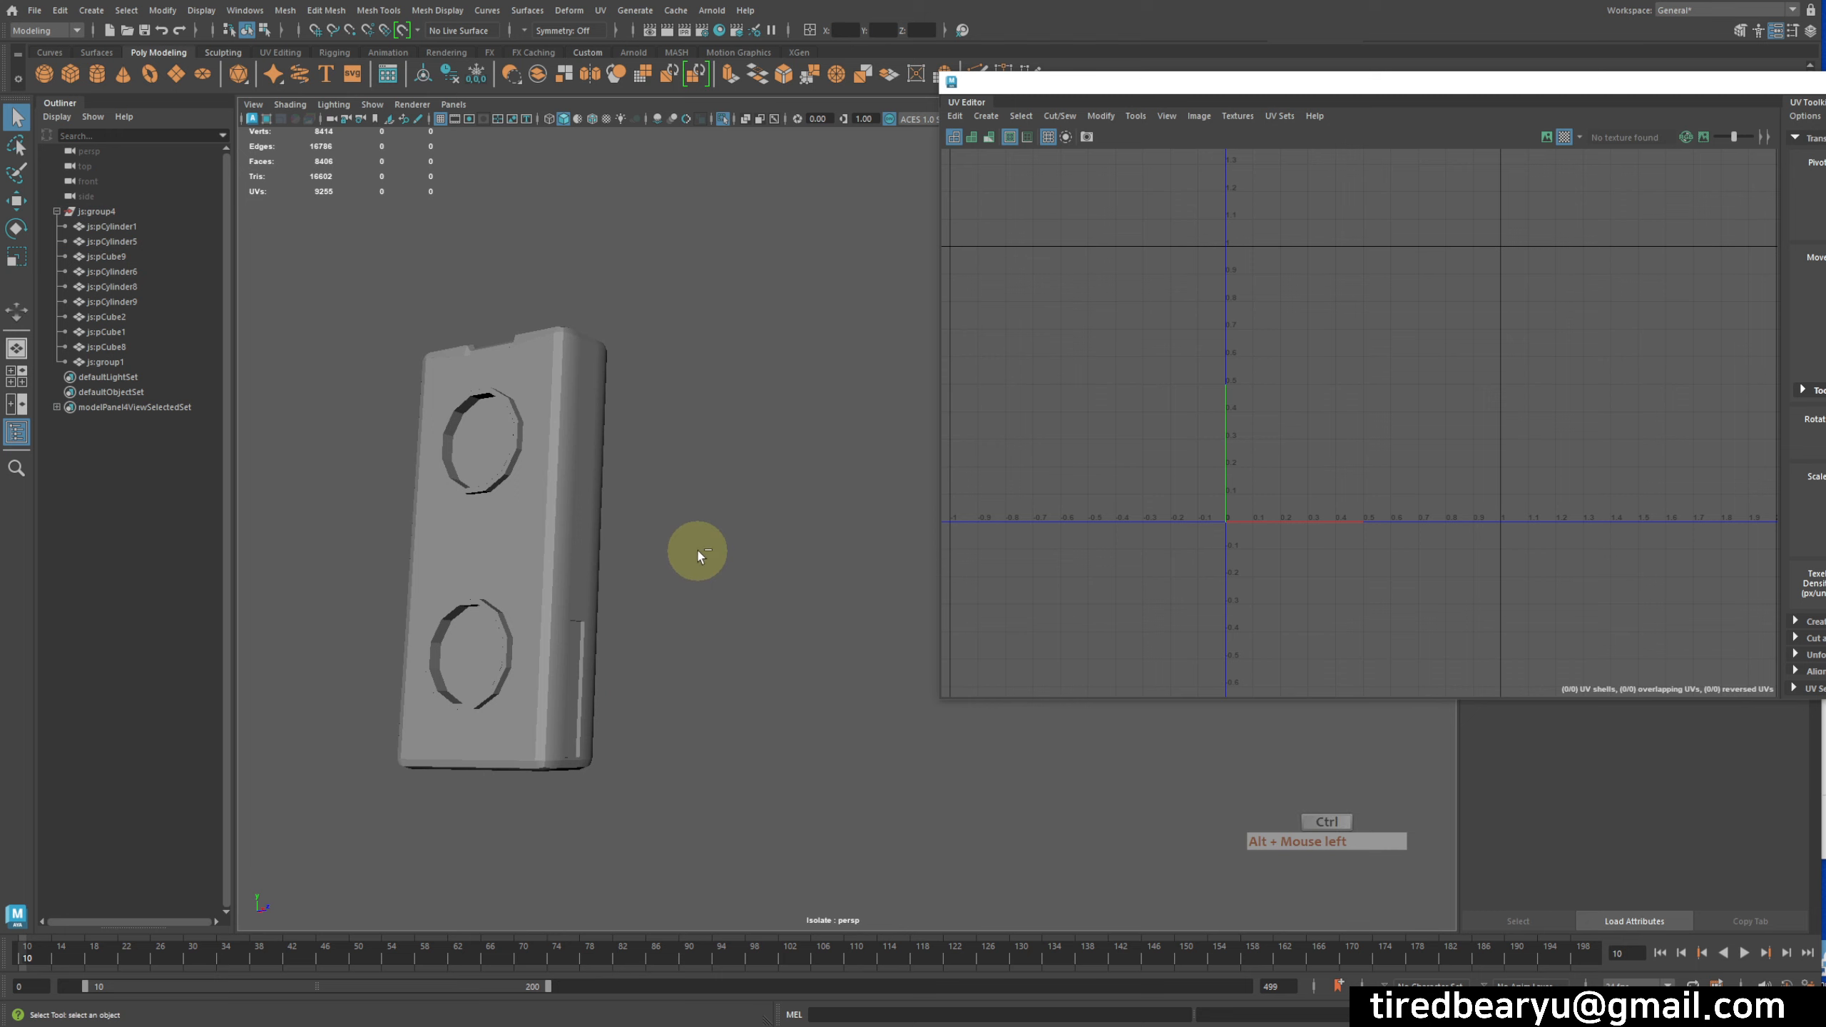
- Leave the block's isolated view and select the curved side handle to view its UVs
key("ctrl+1")
scroll(722, 556, "down", 3)
scroll(722, 556, "down", 5)
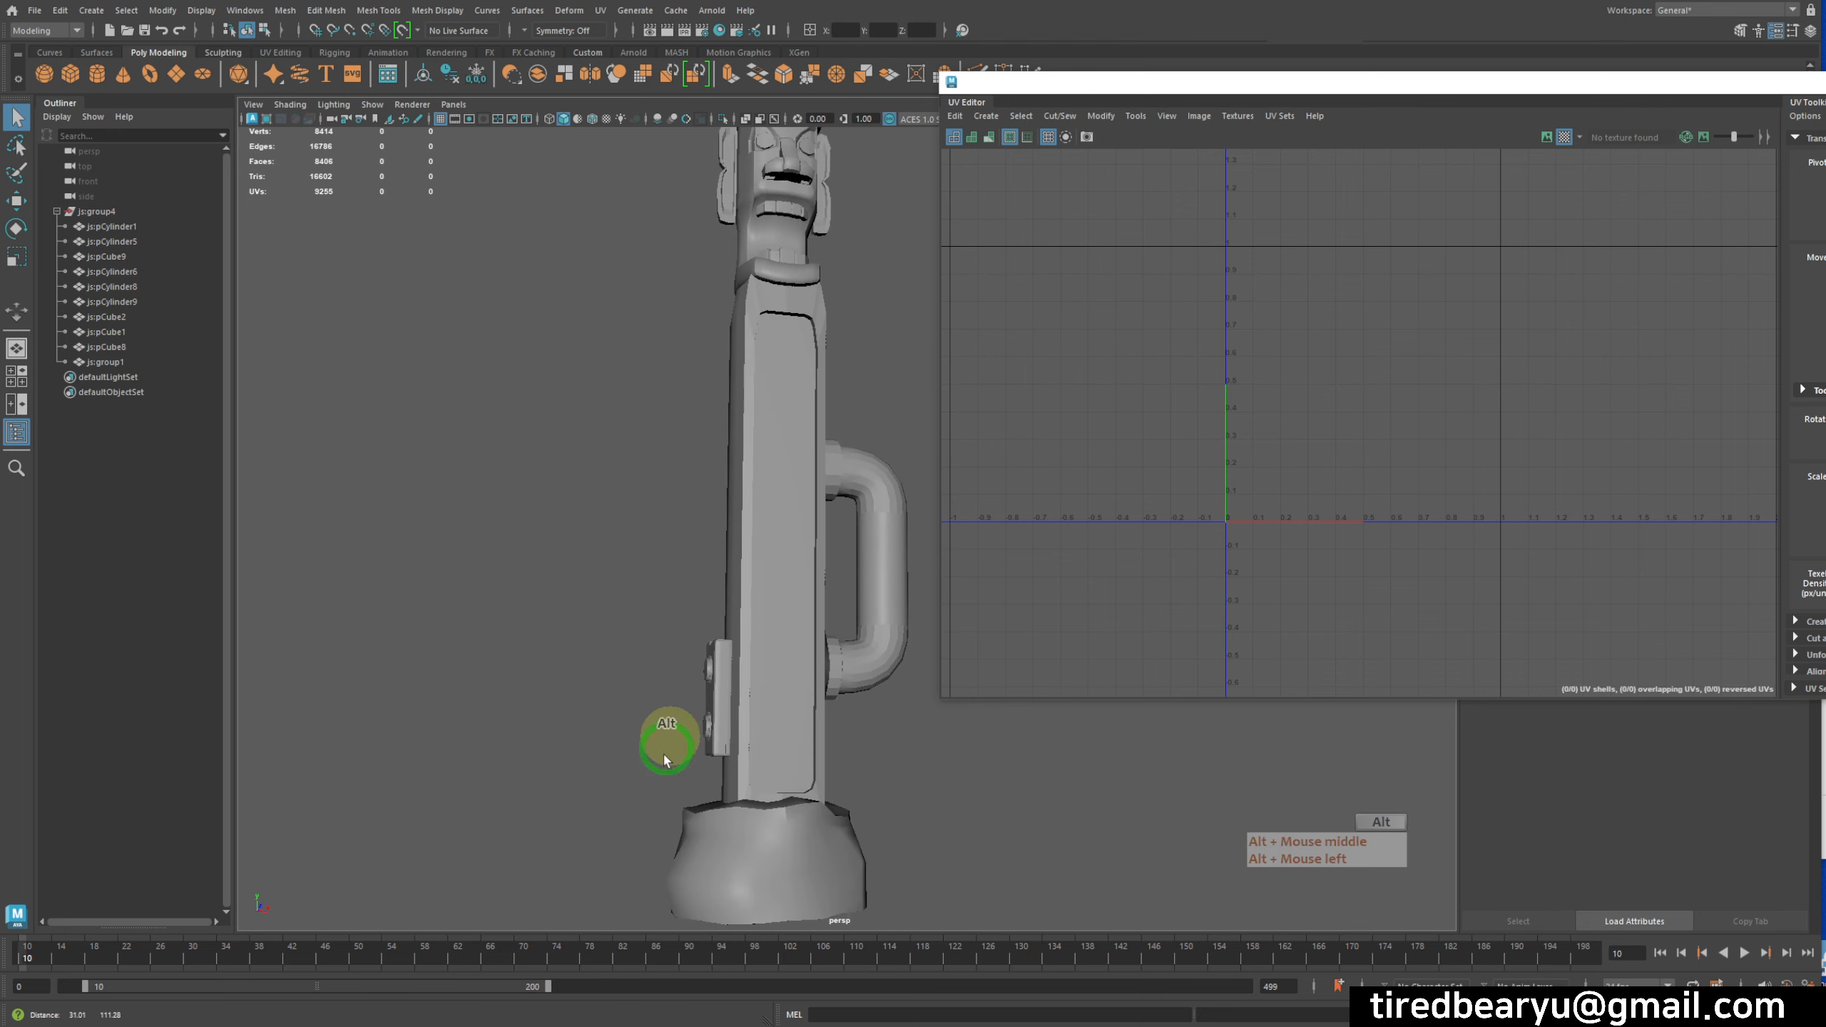
middle_click_drag(864, 536, 834, 603, "alt")
left_click(838, 601)
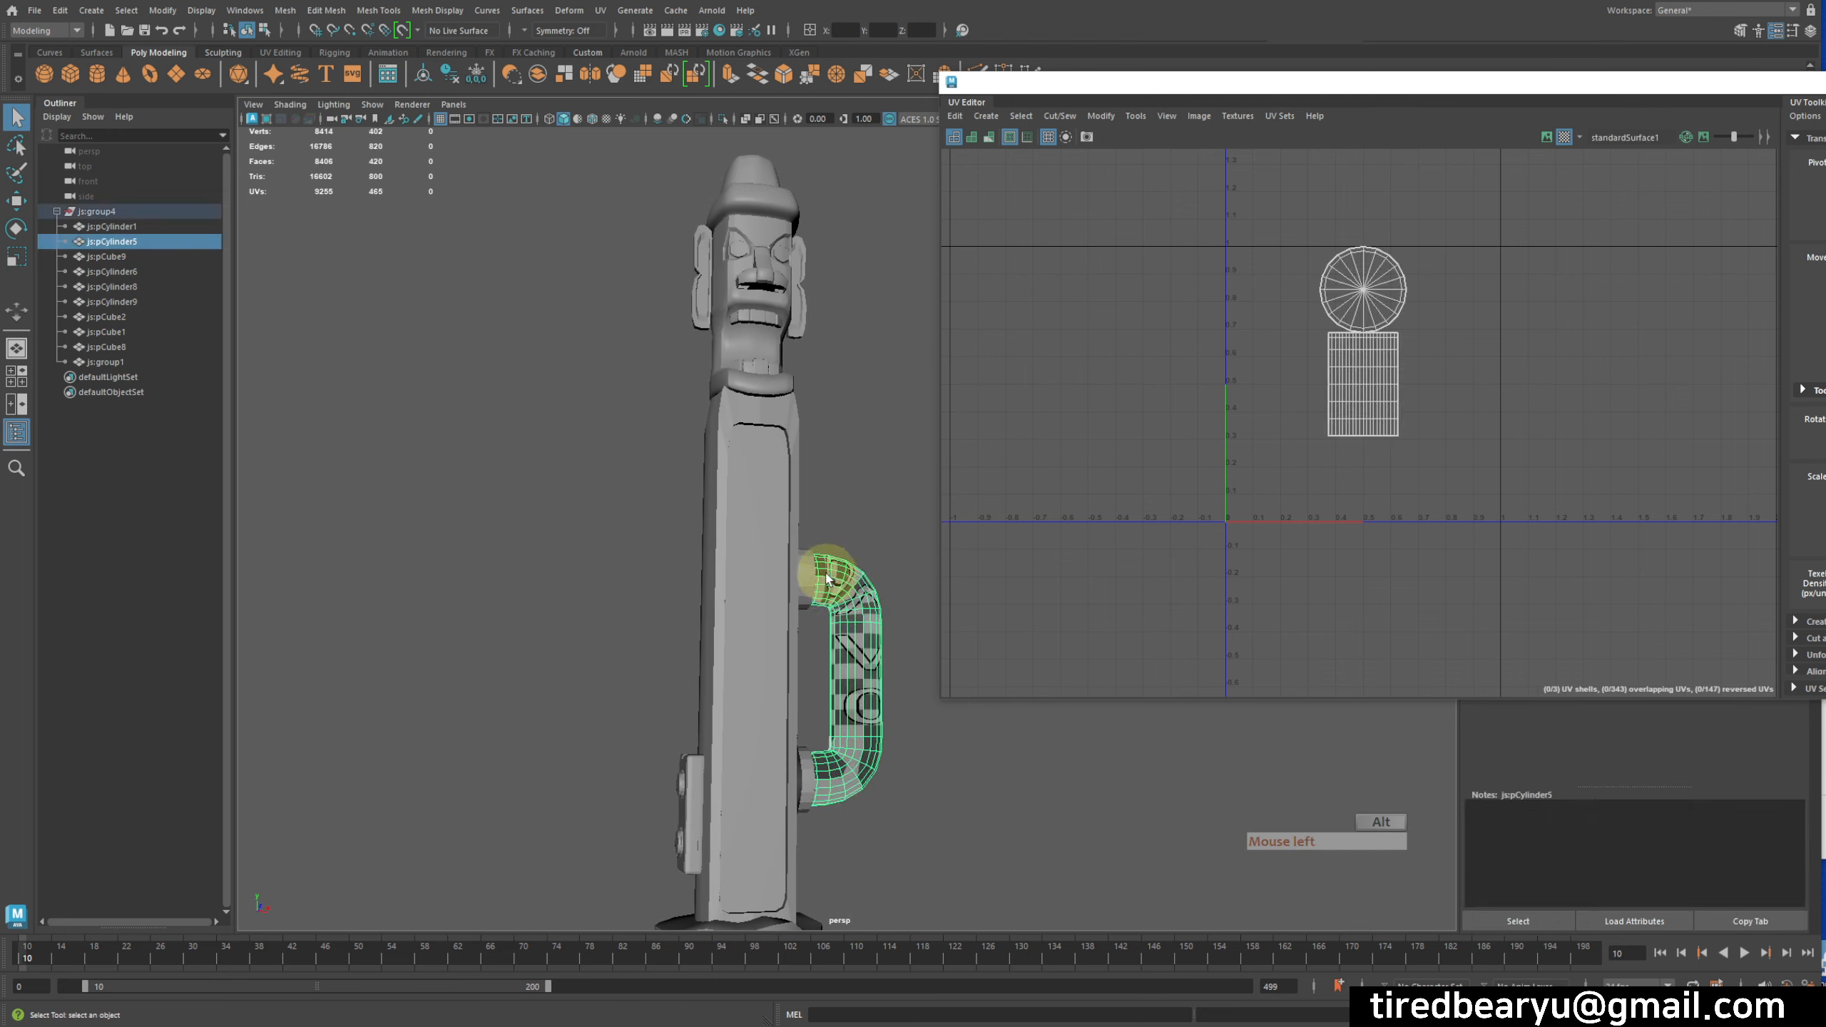
right_click_drag(827, 575, 1026, 570, "alt")
left_click_drag(849, 607, 799, 601, "alt")
middle_click_drag(799, 601, 800, 717, "alt")
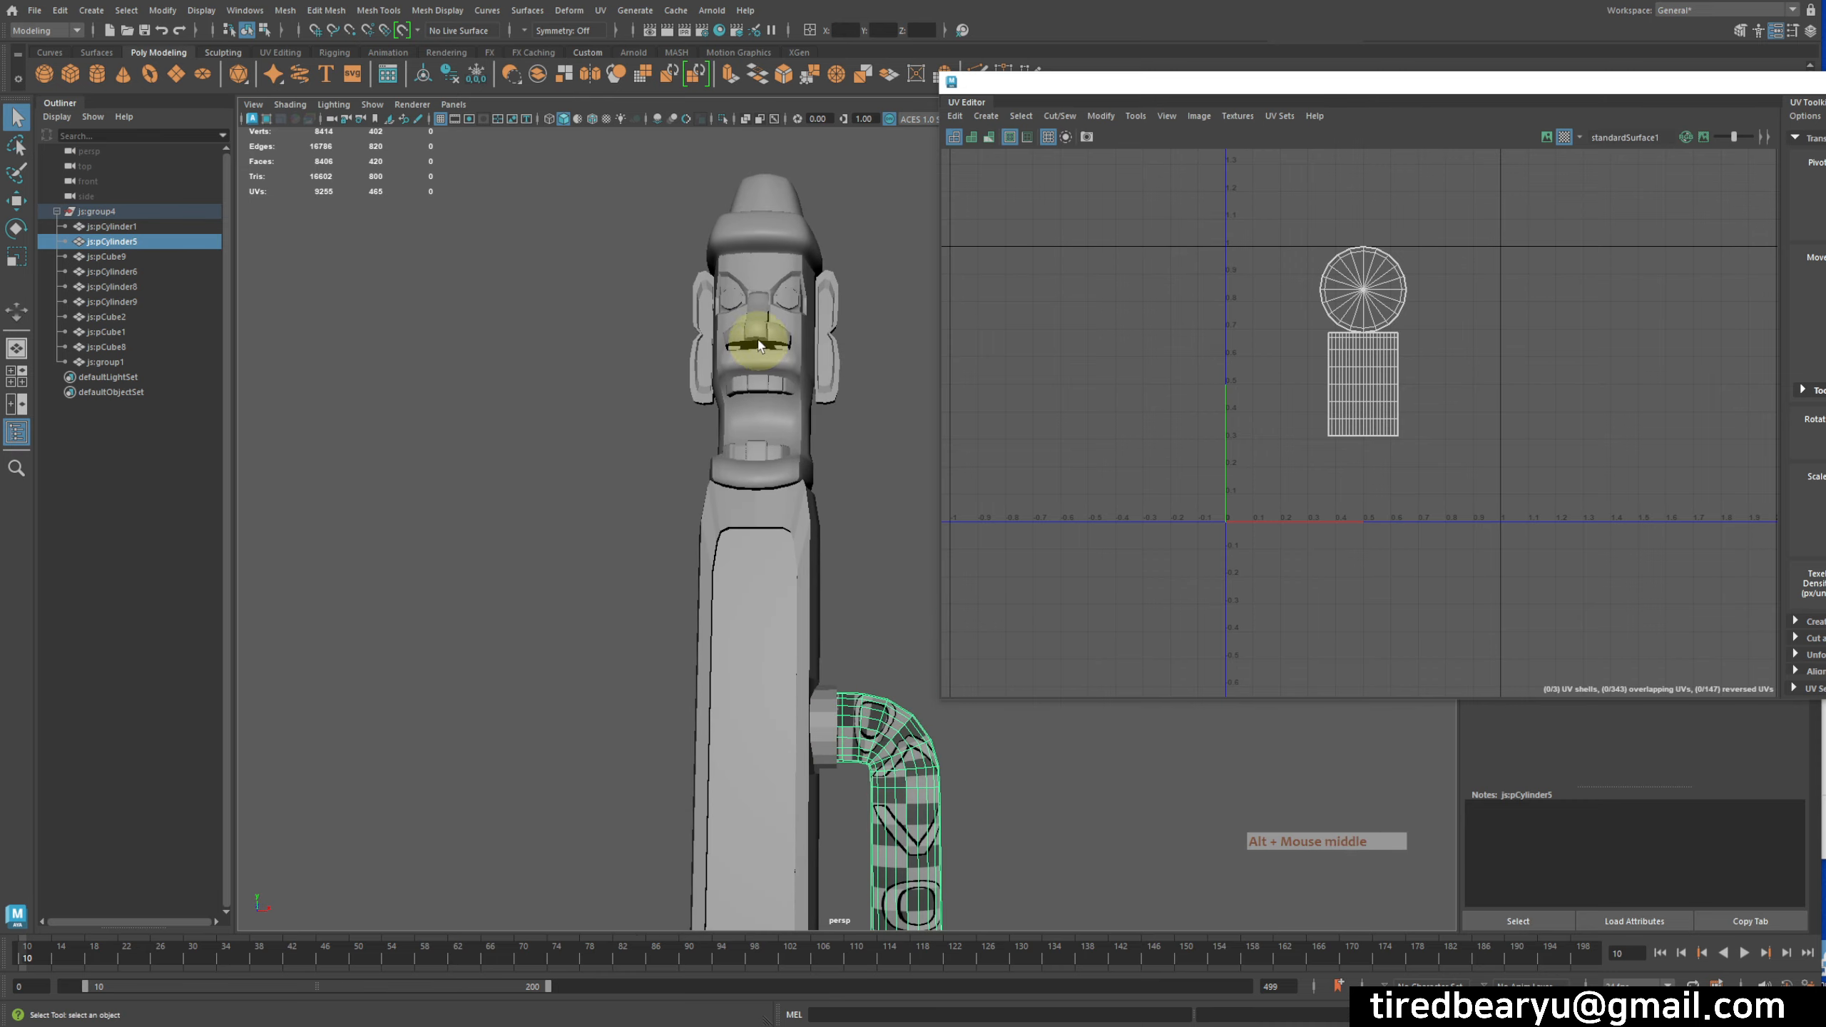
- Select and isolate the statue's head mesh, and bring its scattered UV shells into view
left_click(759, 346)
key("f")
left_click_drag(783, 413, 640, 452, "alt")
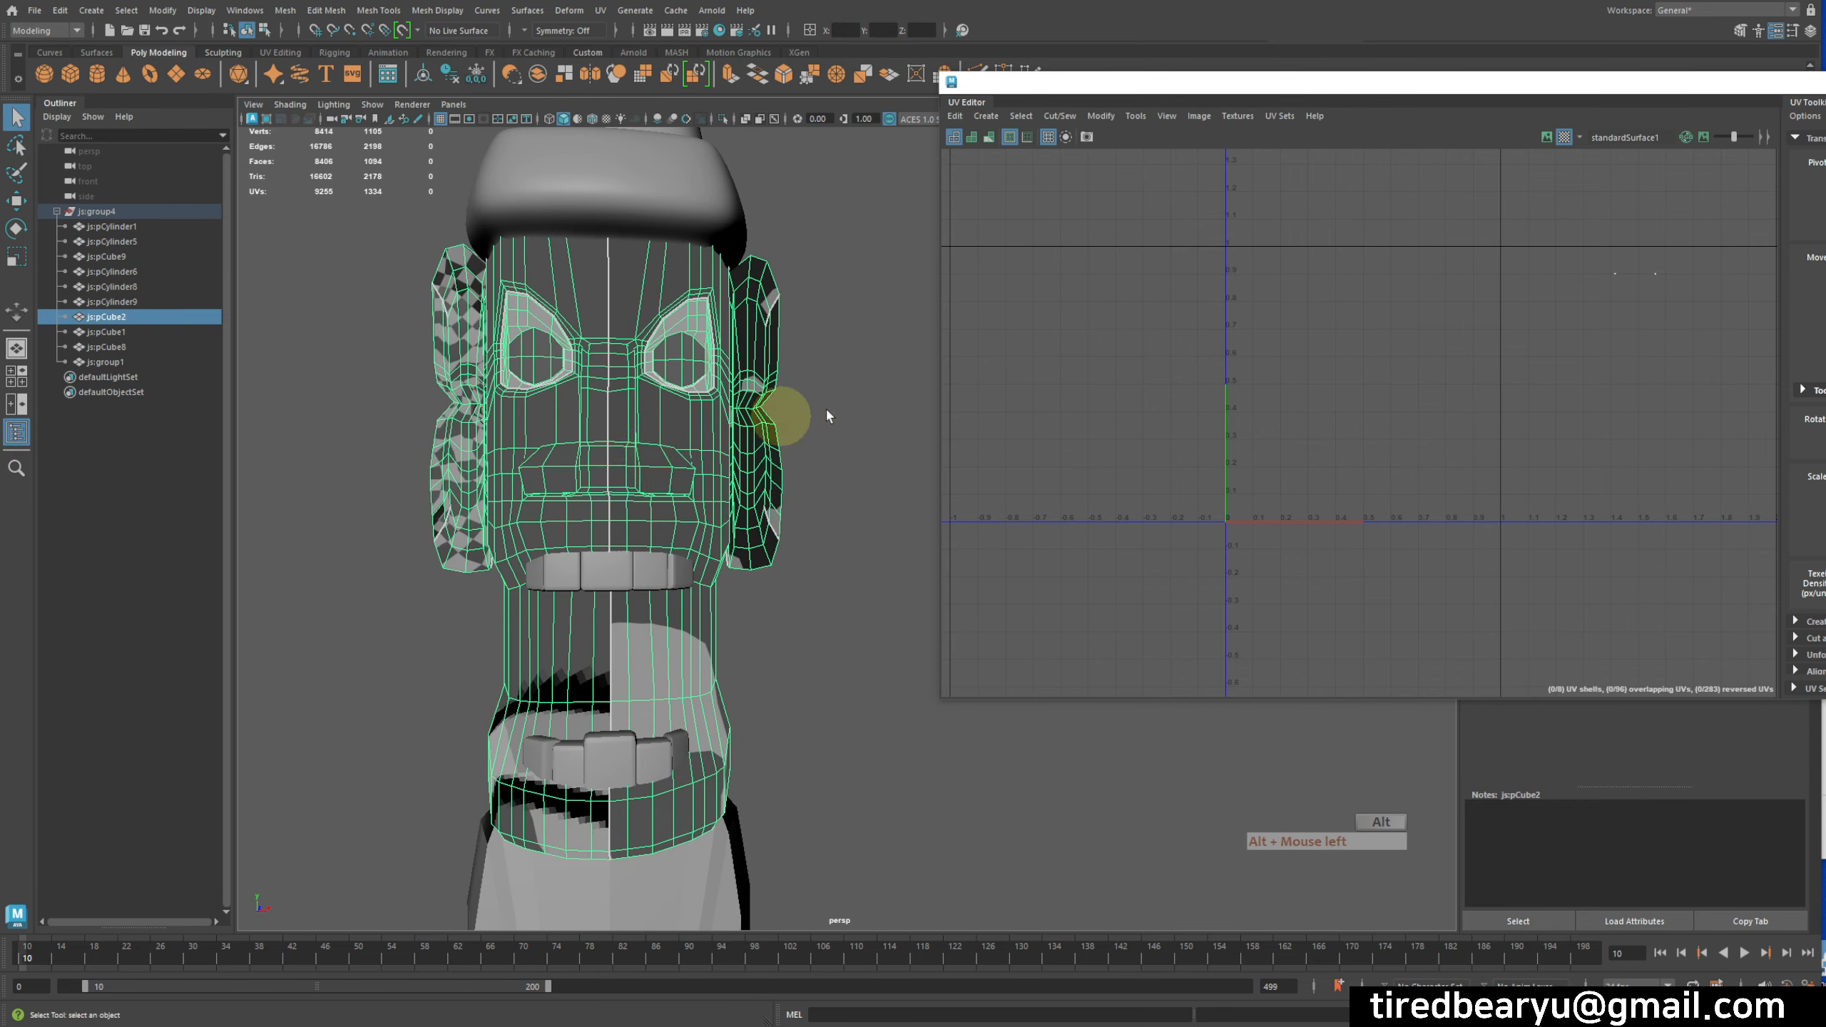
key("ctrl+1")
scroll(1326, 375, "down", 5)
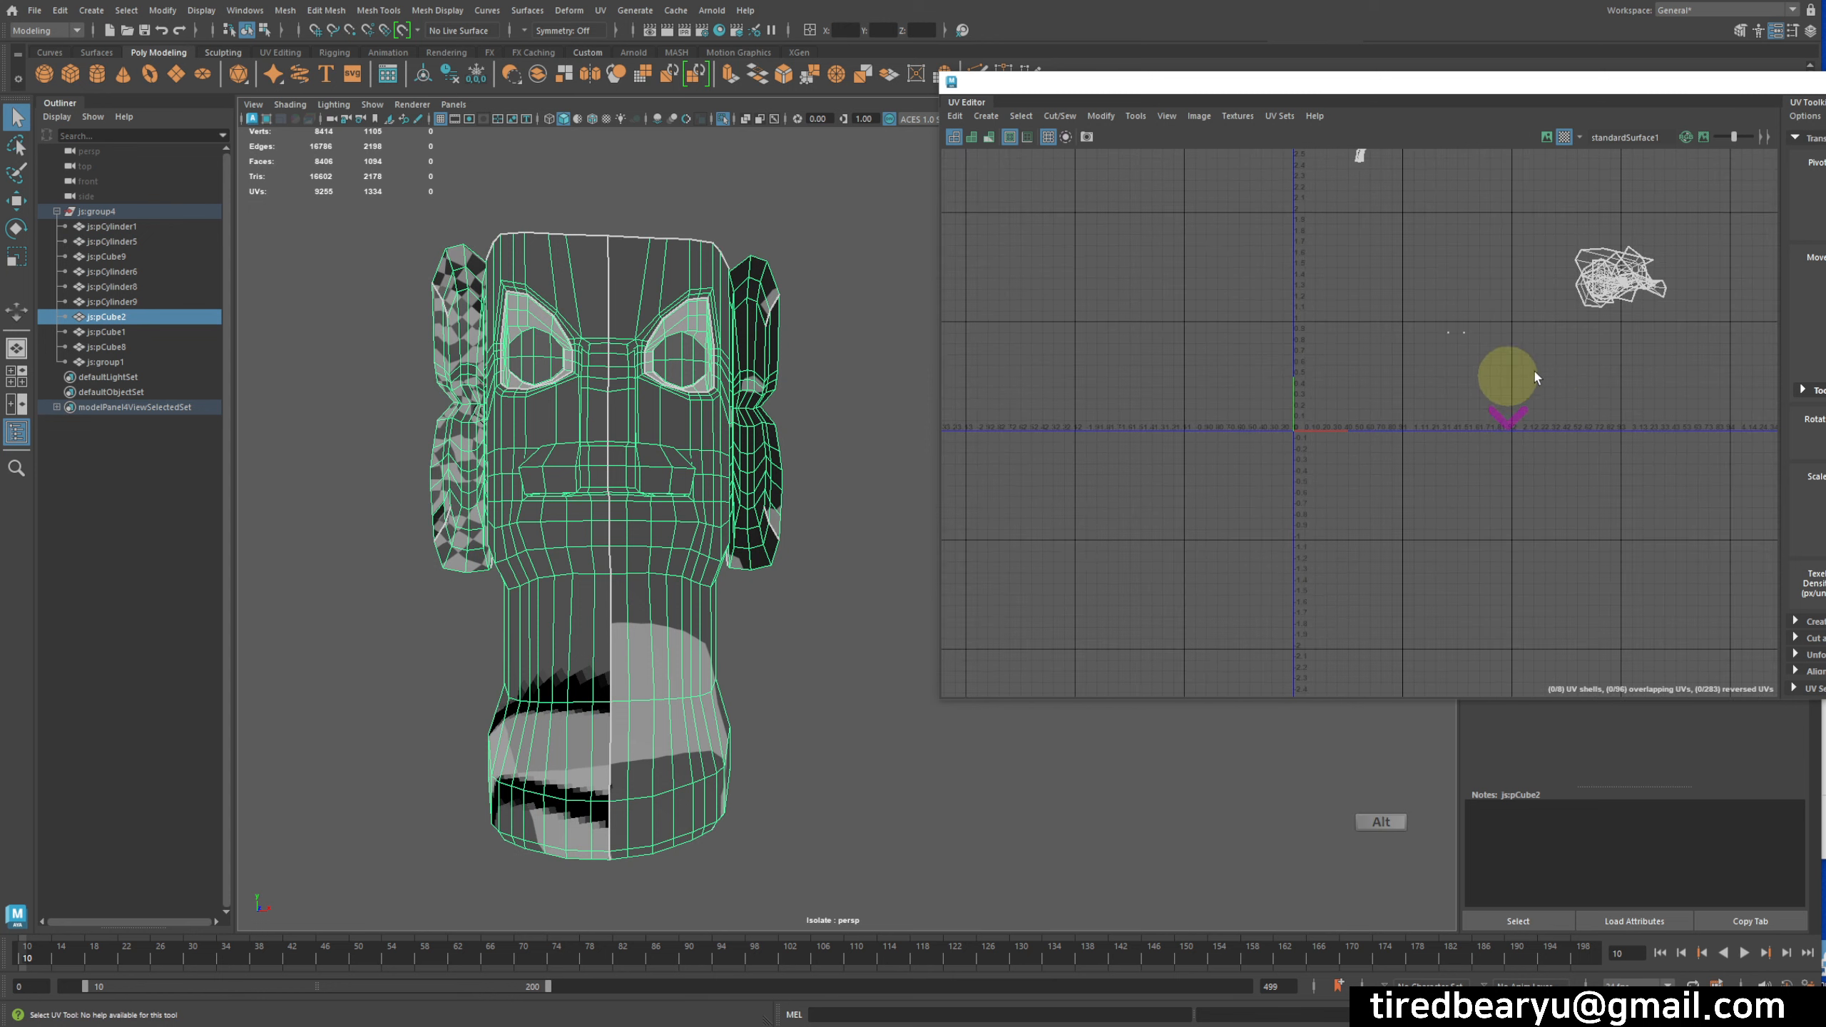
- Examine the head mesh from the front, sides, back and below, alongside its scattered UV shells
middle_click_drag(1509, 379, 1321, 493, "alt")
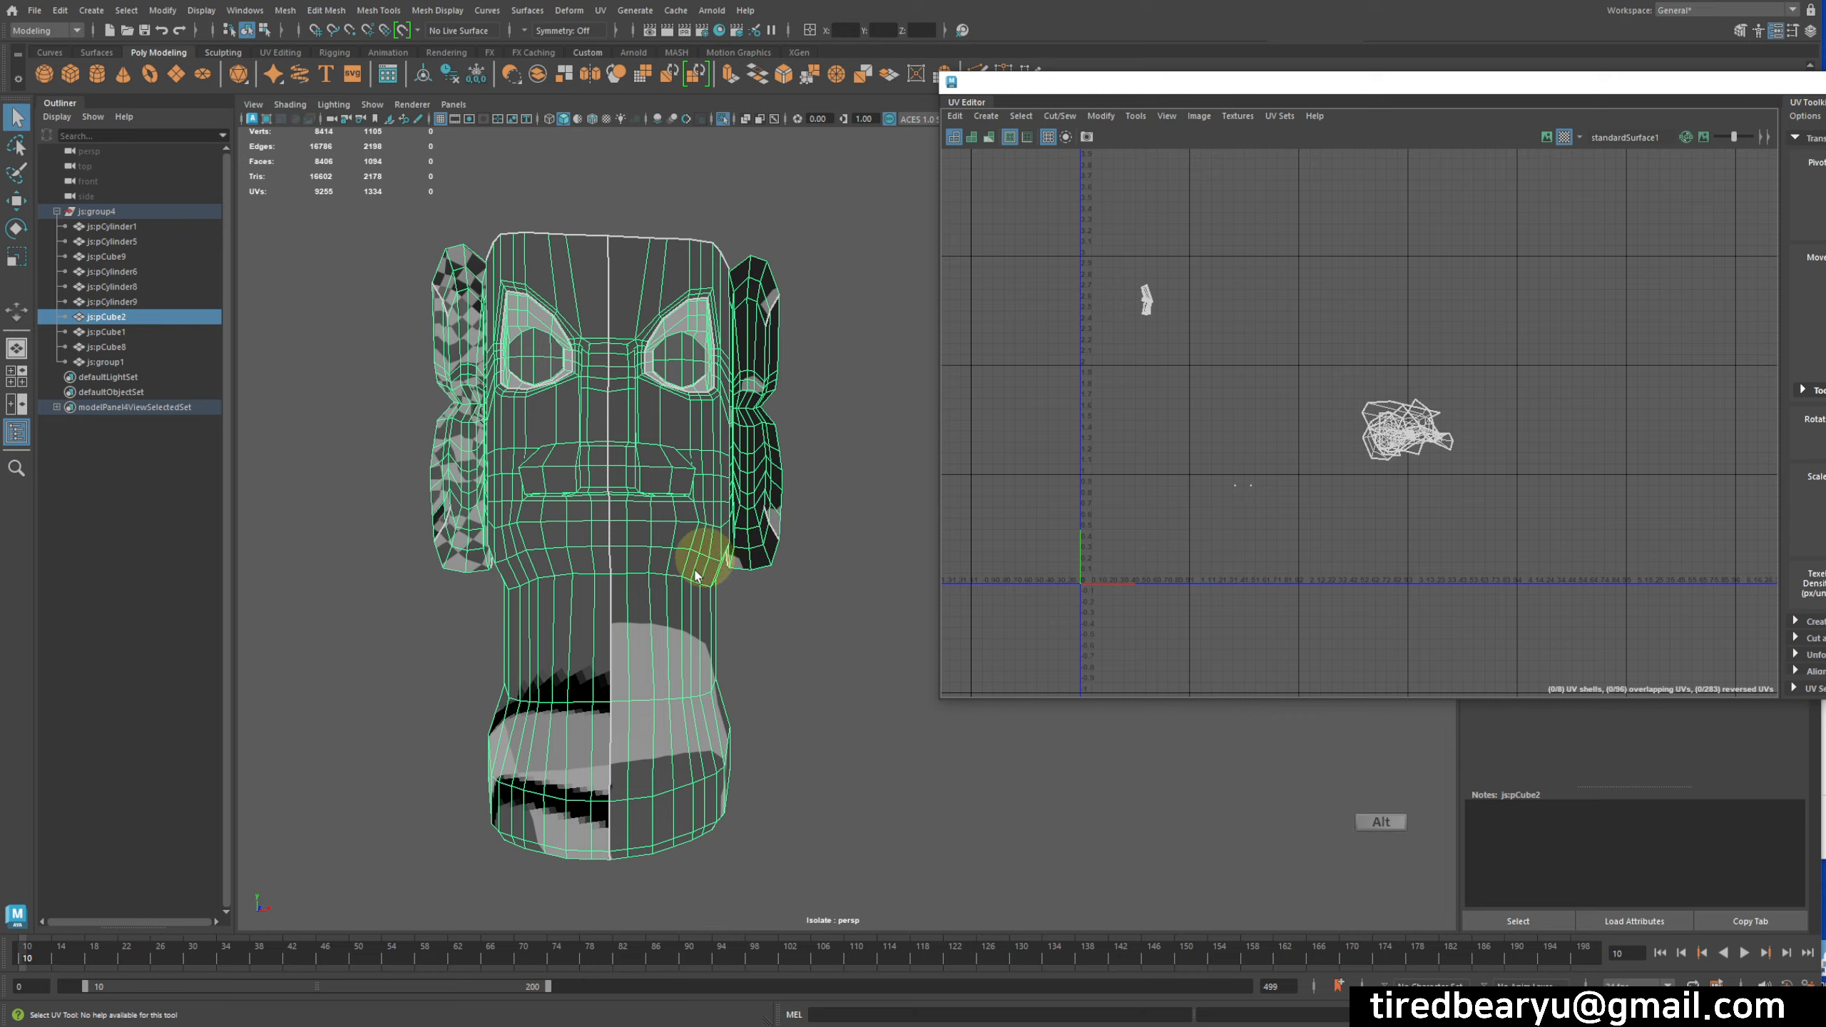
left_click_drag(701, 550, 712, 626, "alt")
left_click(790, 692)
left_click_drag(790, 692, 684, 608, "alt")
left_click(668, 592)
key("1")
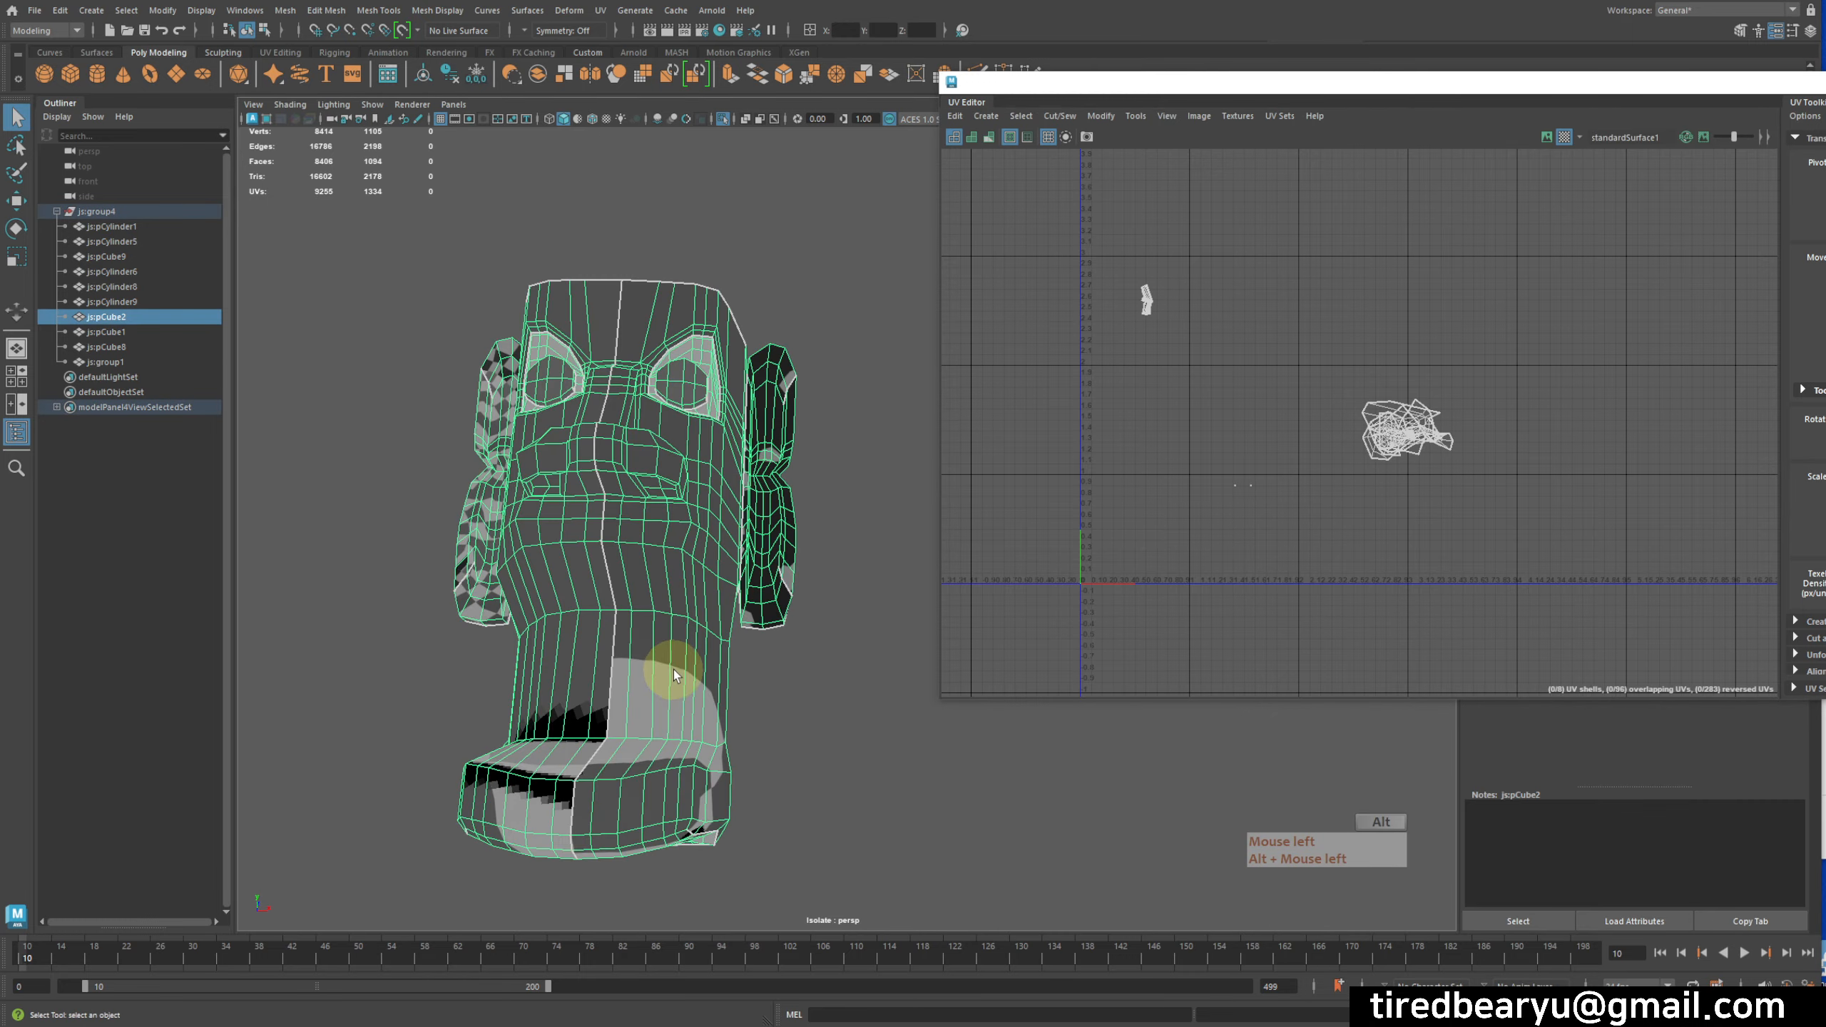
mouse_move(673, 670)
left_mouse_down("alt")
mouse_move(639, 599)
mouse_move(683, 658)
left_mouse_up("alt")
middle_click_drag(682, 658, 686, 666, "alt")
left_click_drag(710, 690, 694, 657, "alt")
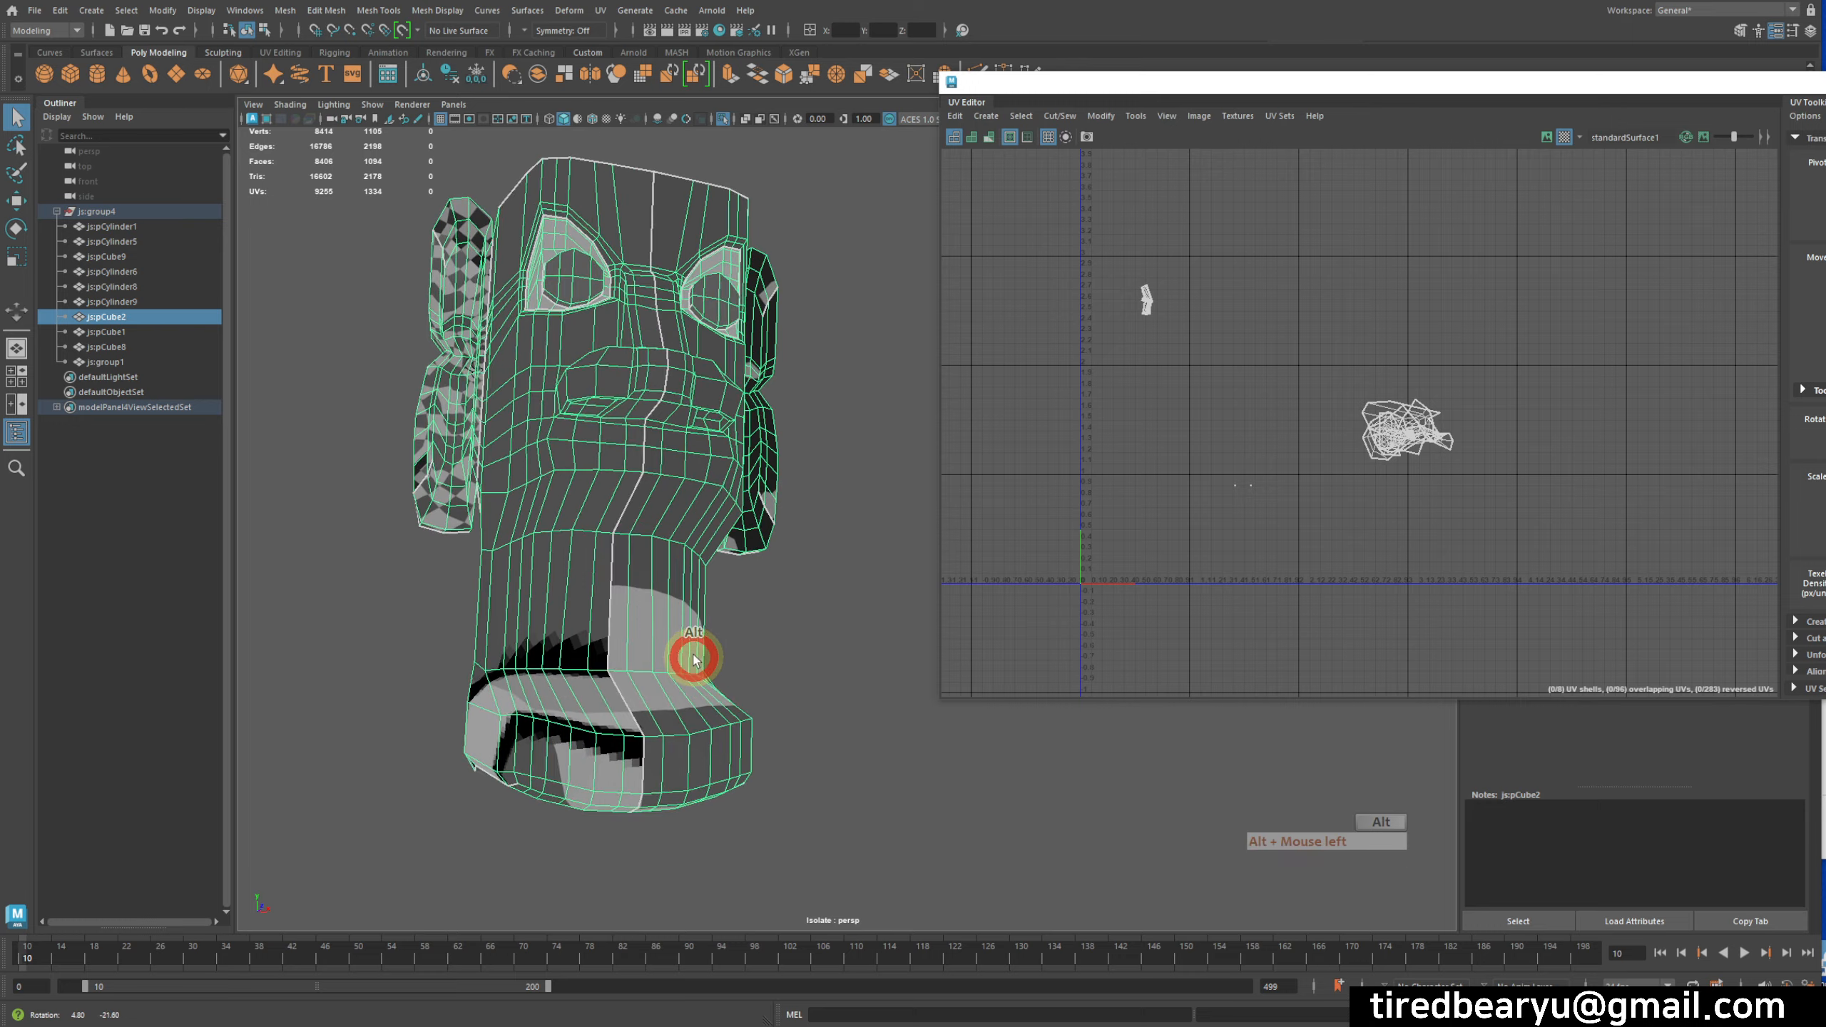
right_click_drag(693, 657, 707, 636, "alt")
middle_click_drag(707, 637, 731, 599, "alt")
left_click_drag(732, 597, 607, 551, "alt")
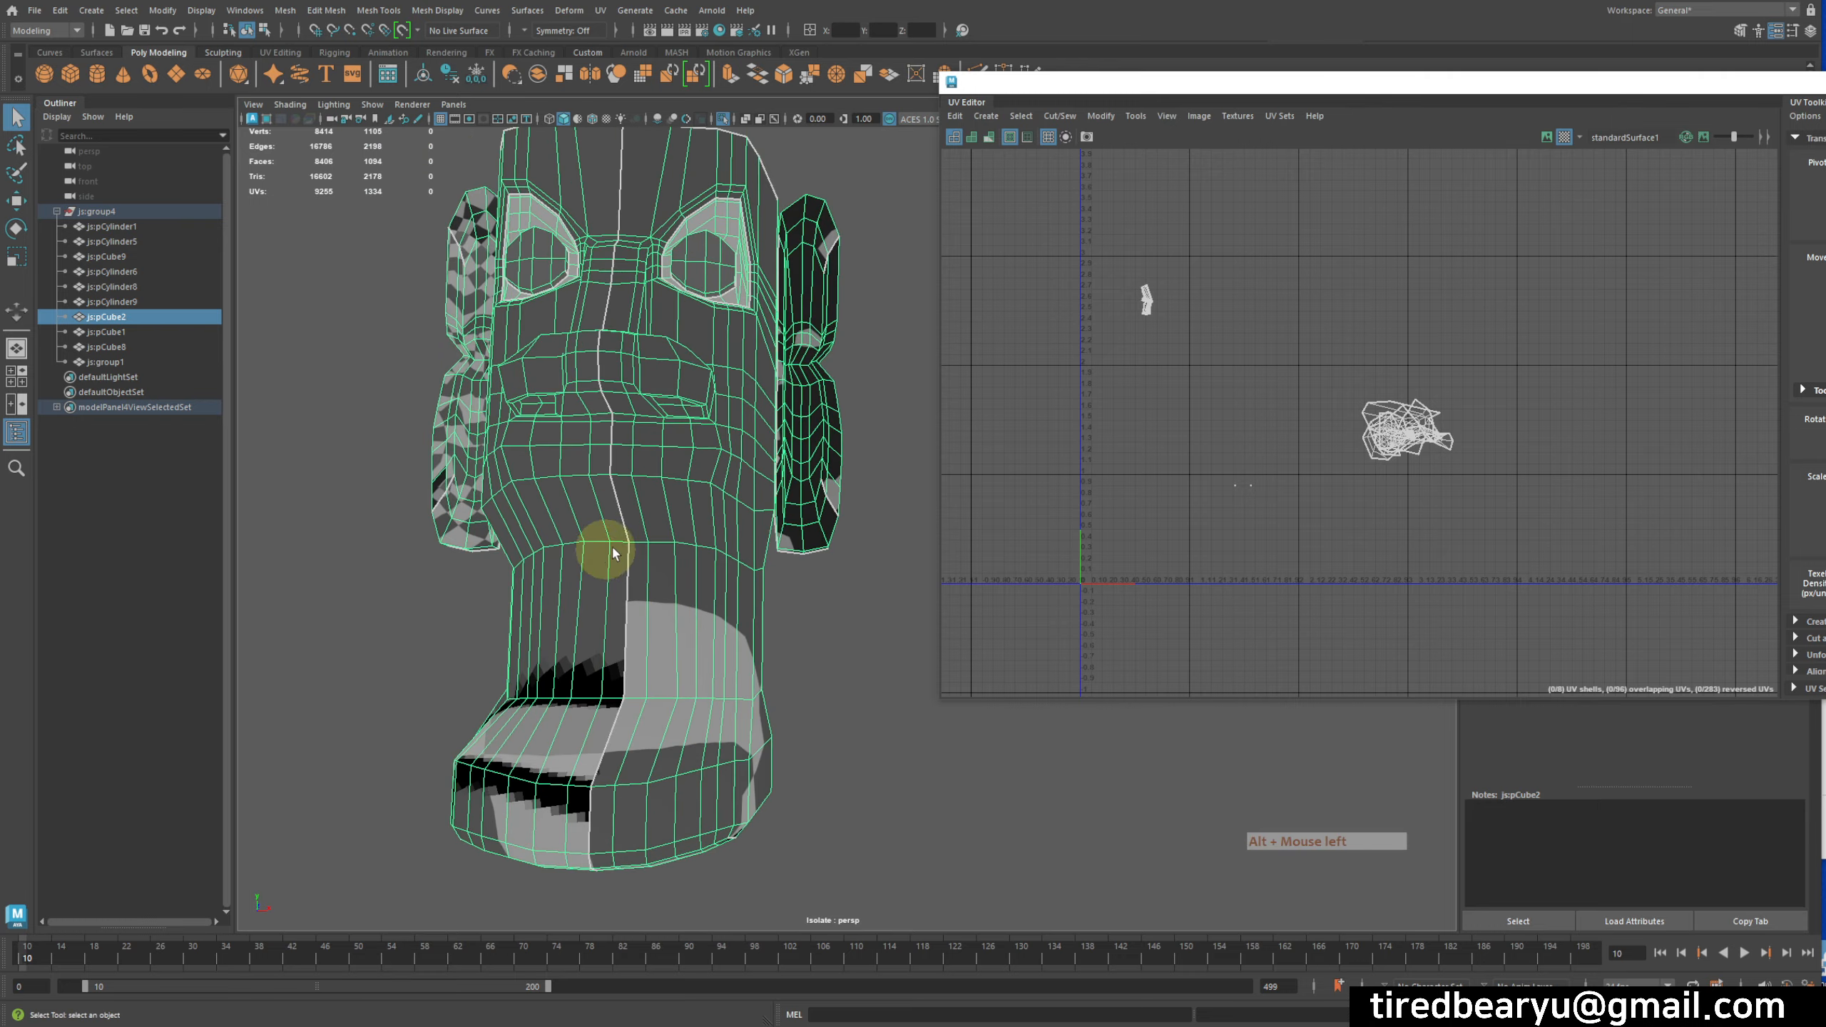
left_click_drag(639, 720, 642, 484, "alt")
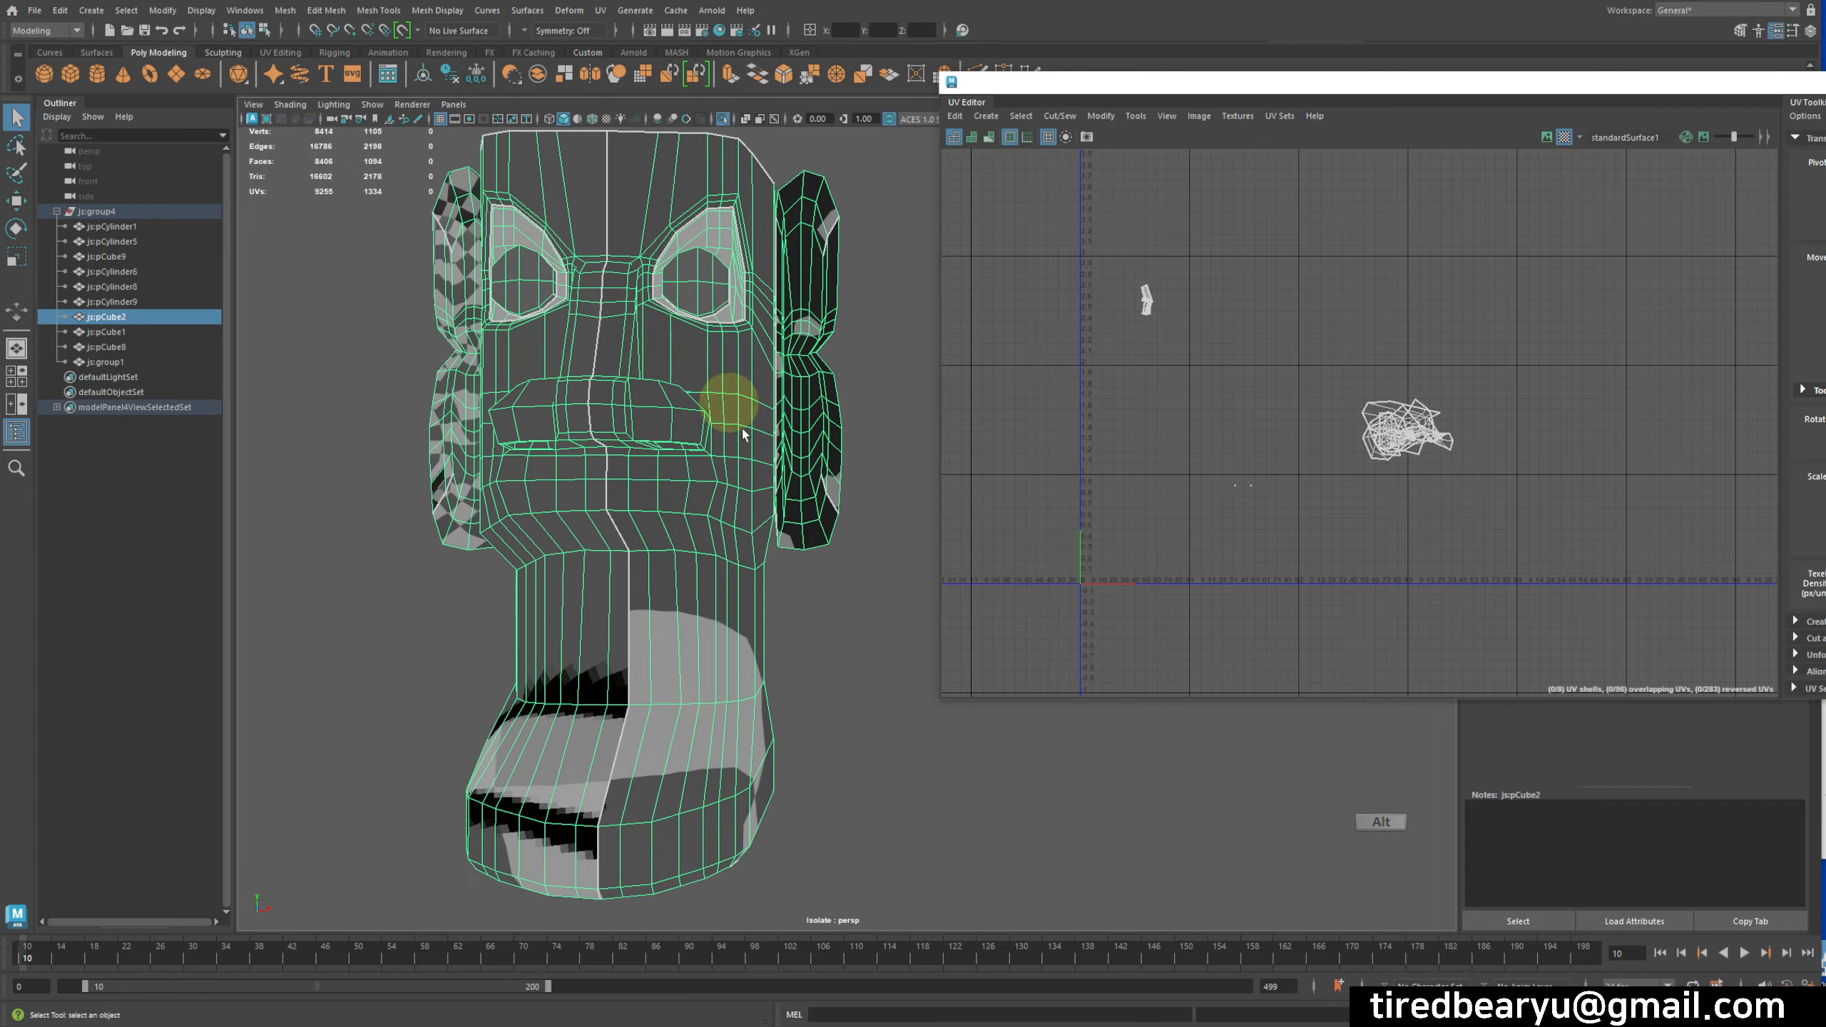
left_click_drag(743, 434, 719, 525, "alt")
left_click_drag(703, 610, 694, 530, "alt")
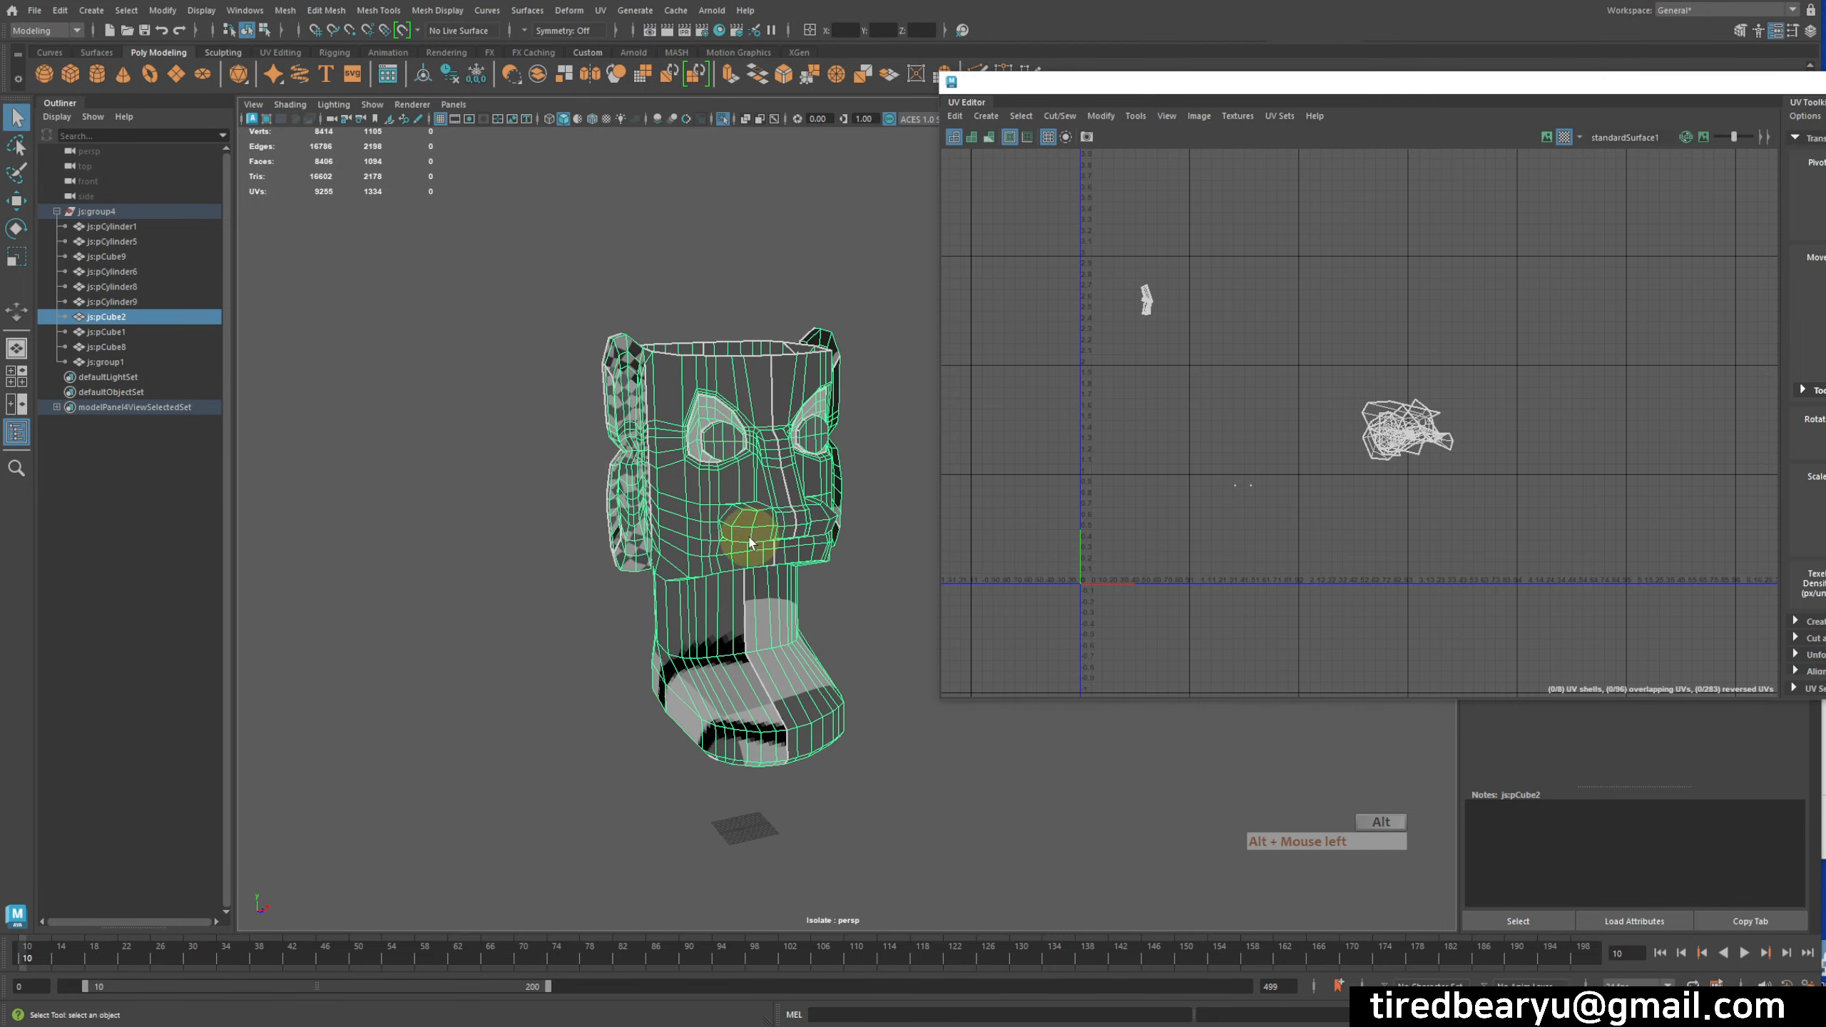
left_click_drag(745, 481, 759, 421, "alt")
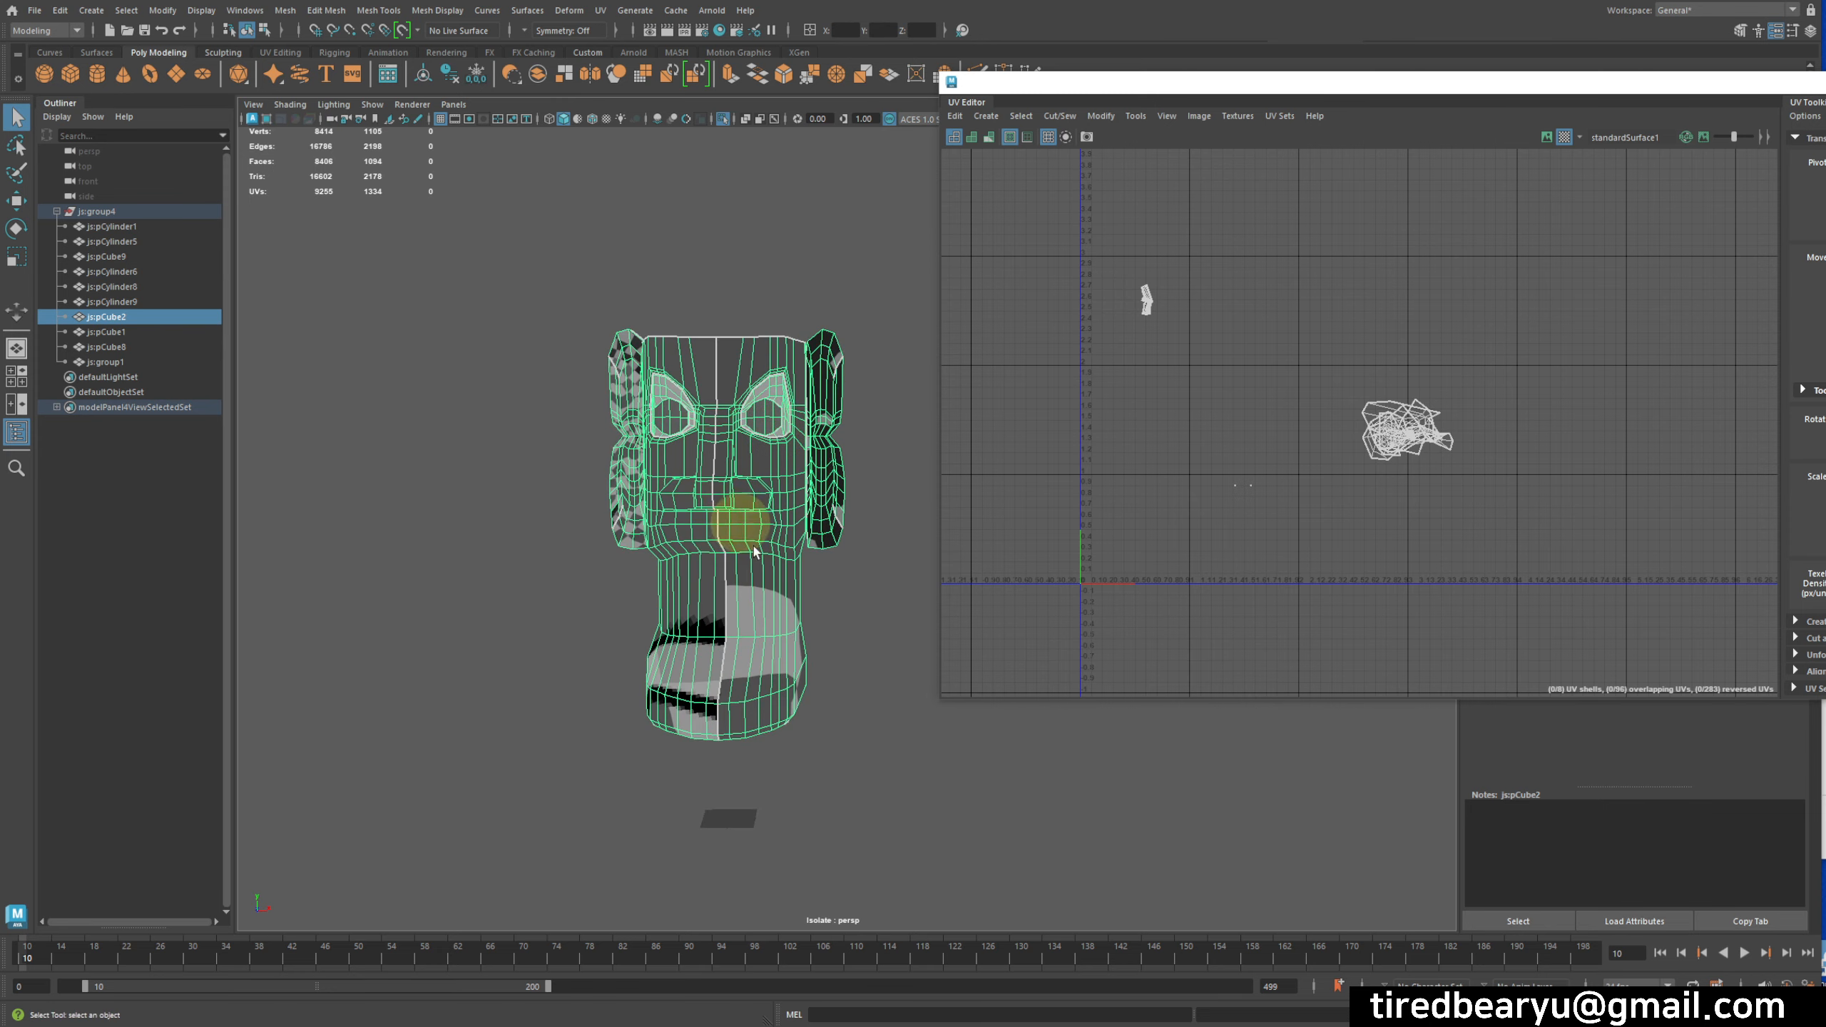
left_click_drag(701, 611, 597, 524, "alt")
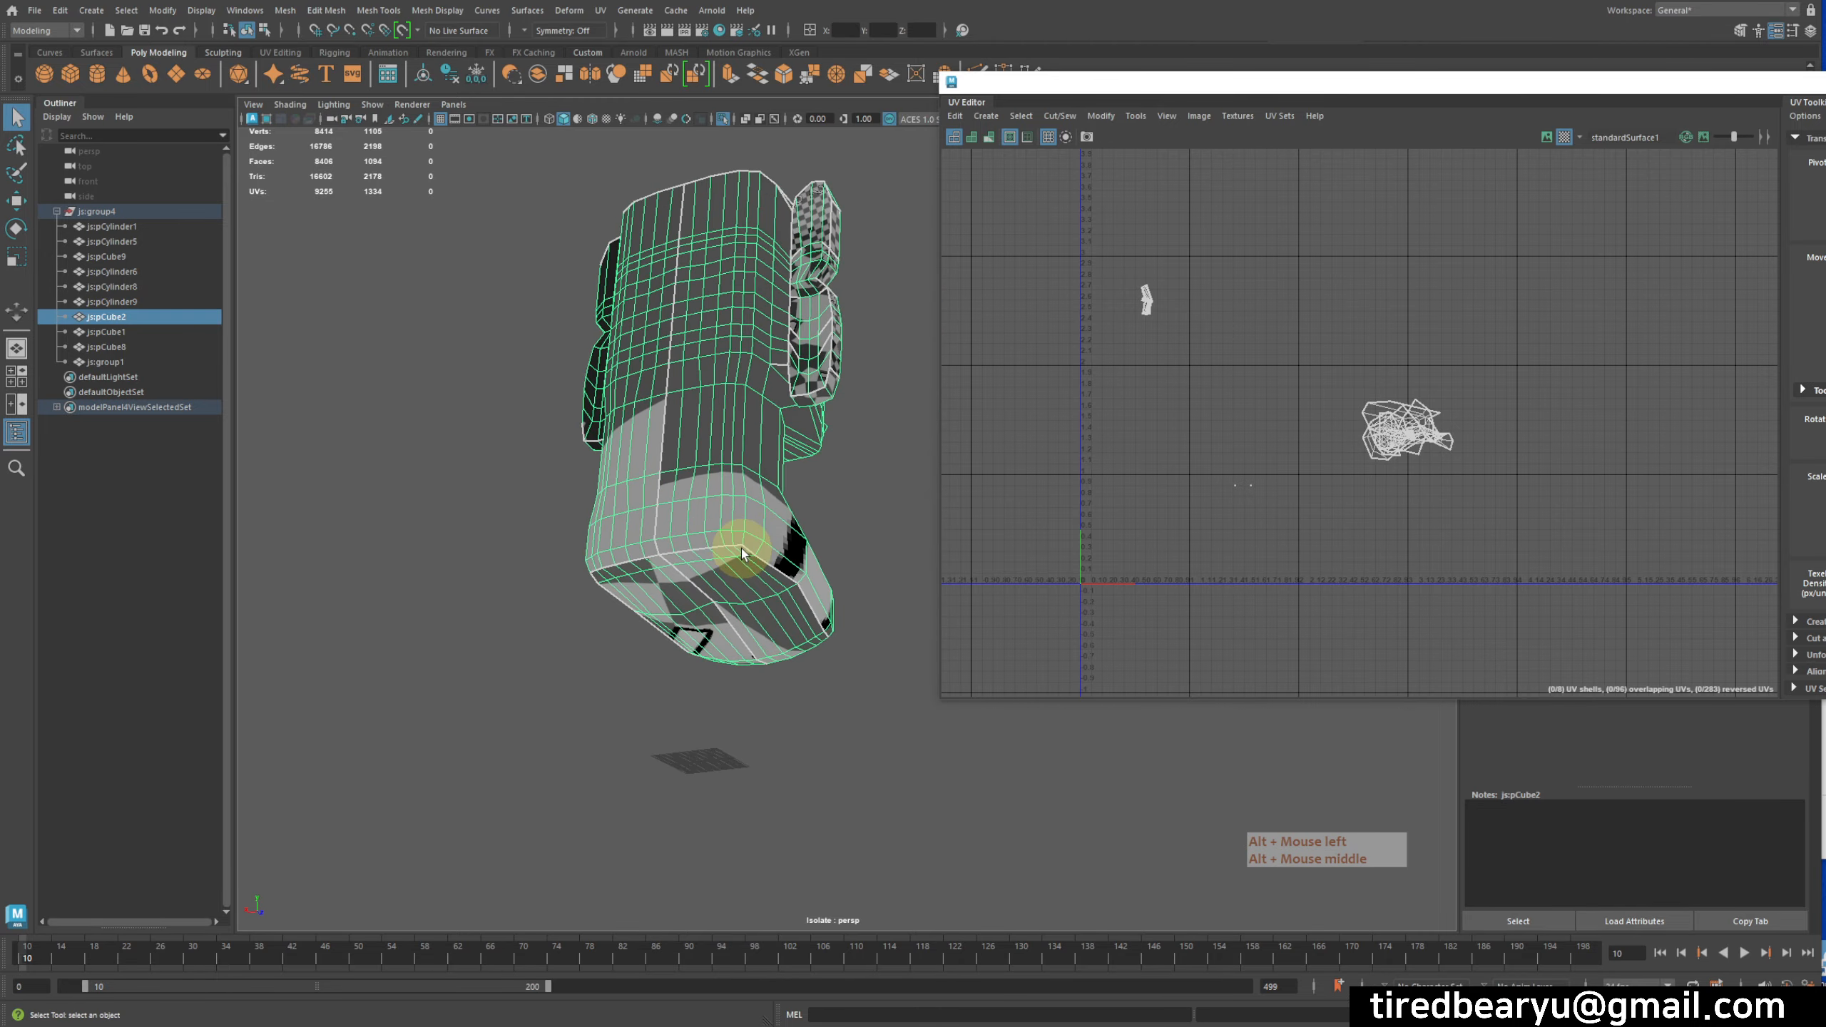
- Select the edge loop where the head's back meets its underside
right_click_drag(741, 550, 732, 516)
middle_click_drag(687, 564, 697, 498, "alt")
right_click_drag(697, 498, 708, 508, "alt")
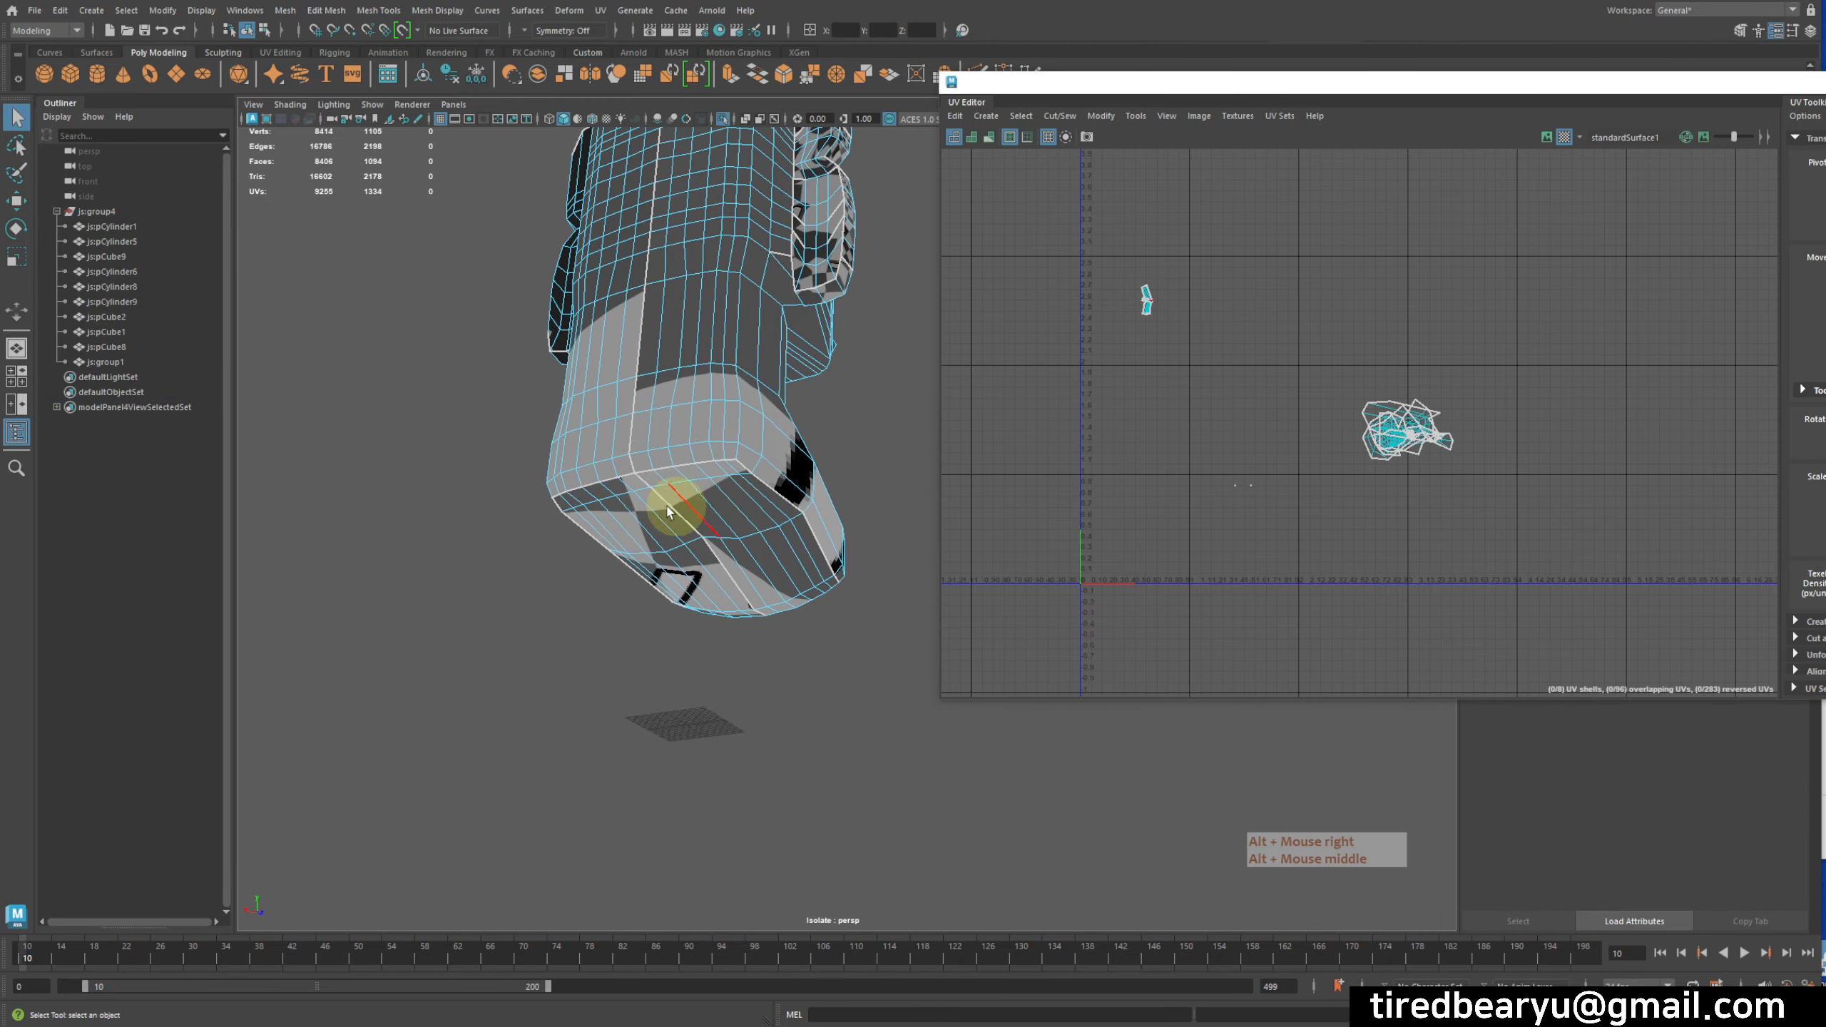
middle_click_drag(633, 513, 751, 489, "alt")
double_click(787, 443)
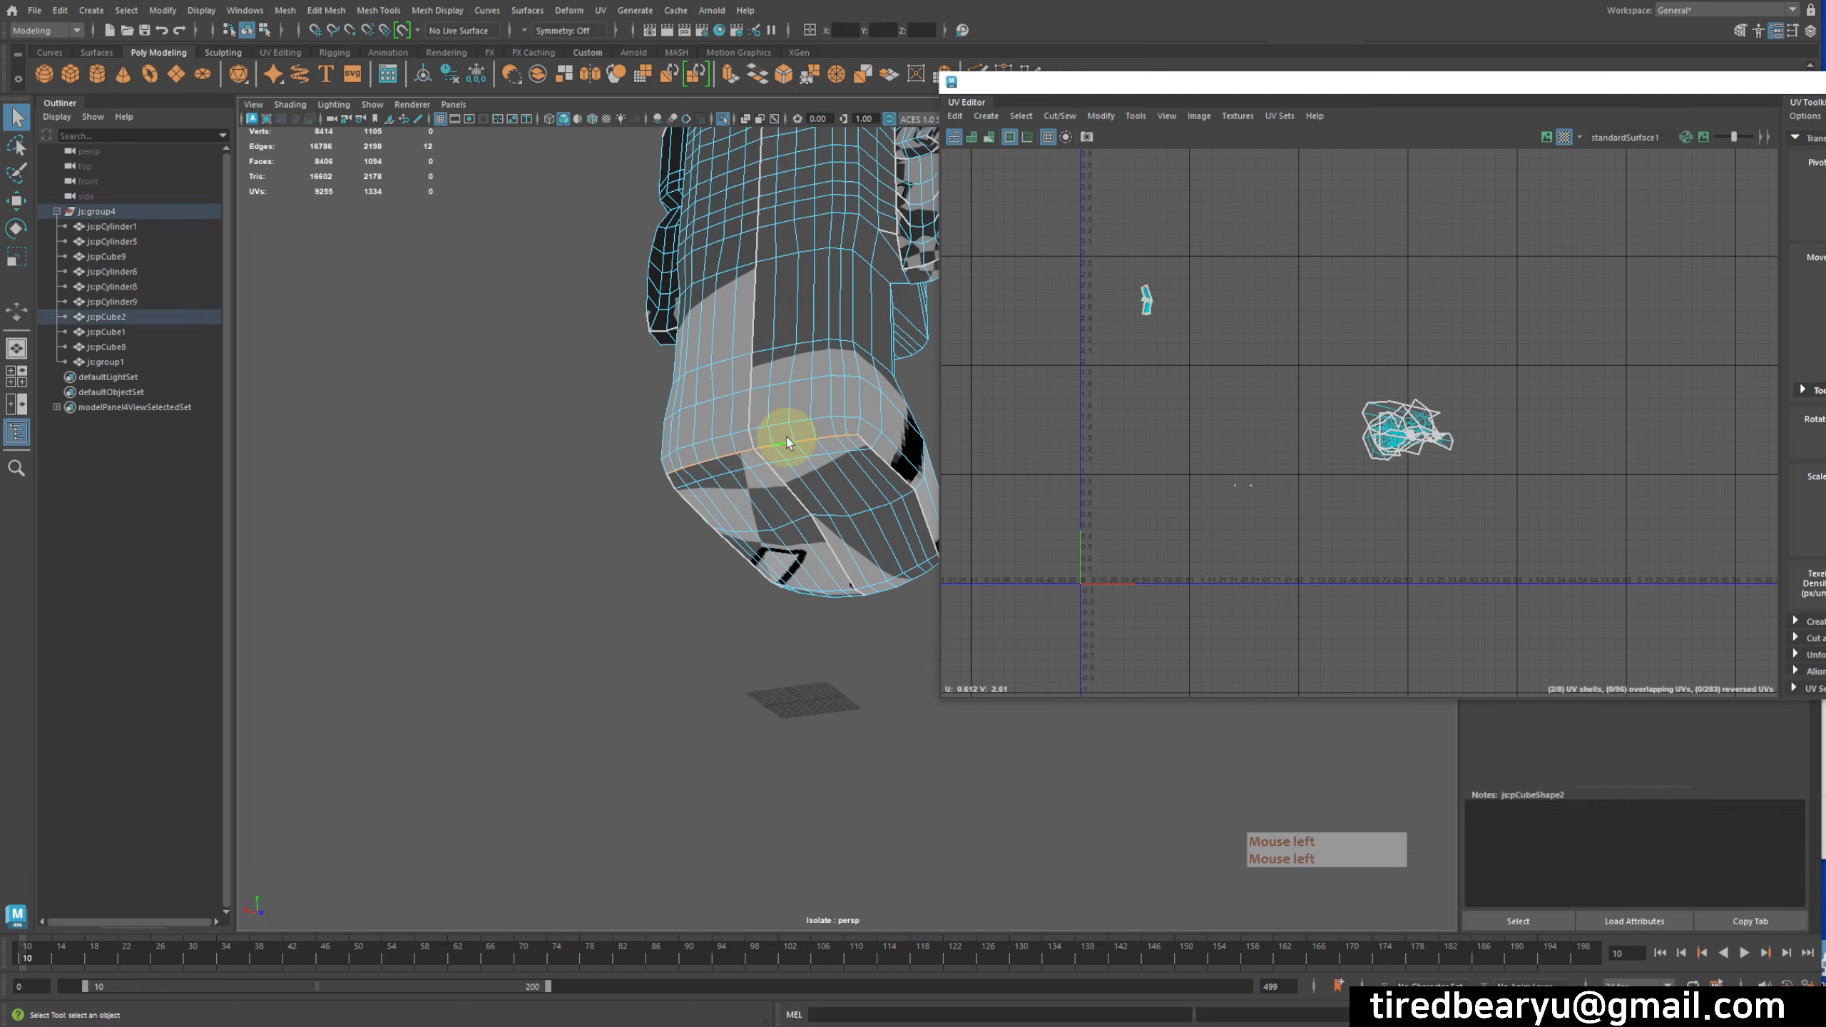
- Select a face on the head's underside and its whole UV shell to inspect that shell's layout
right_click_drag(800, 482, 811, 521)
left_click_drag(823, 517, 832, 484, "alt")
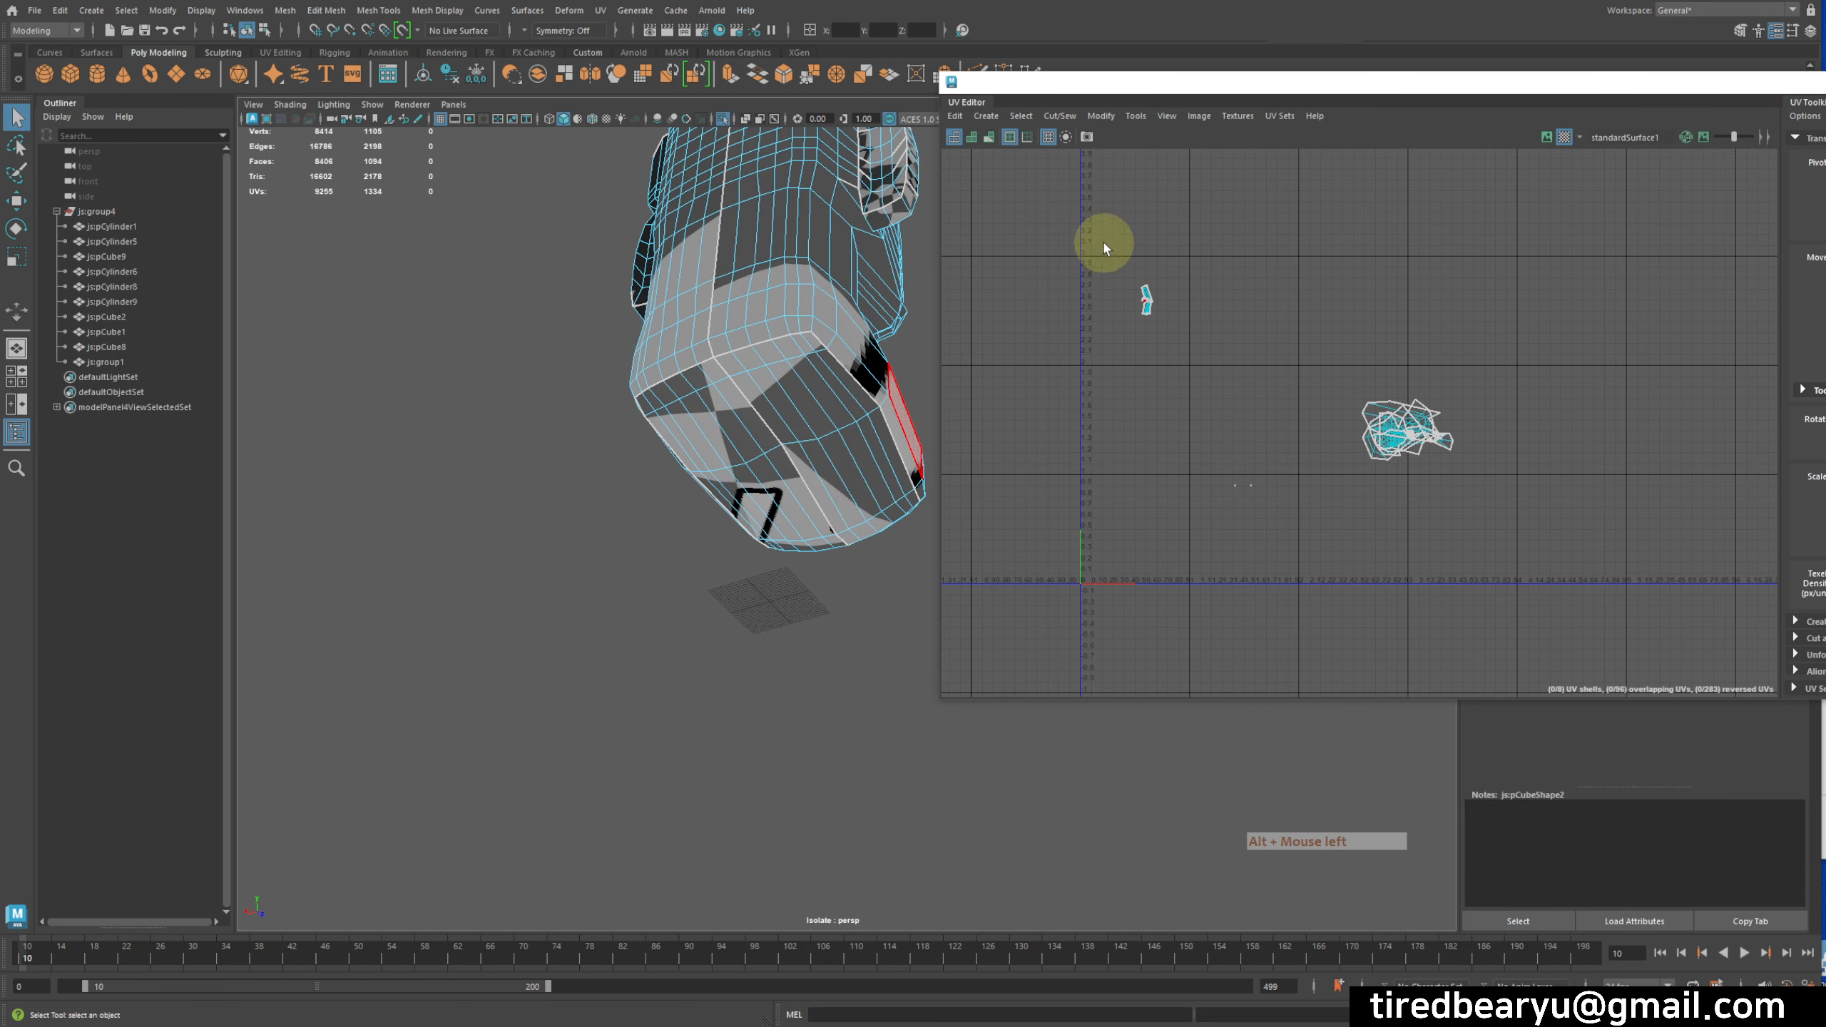
double_click(809, 436)
left_click(805, 435)
key("f")
right_click_drag(1374, 474, 1297, 439, "alt")
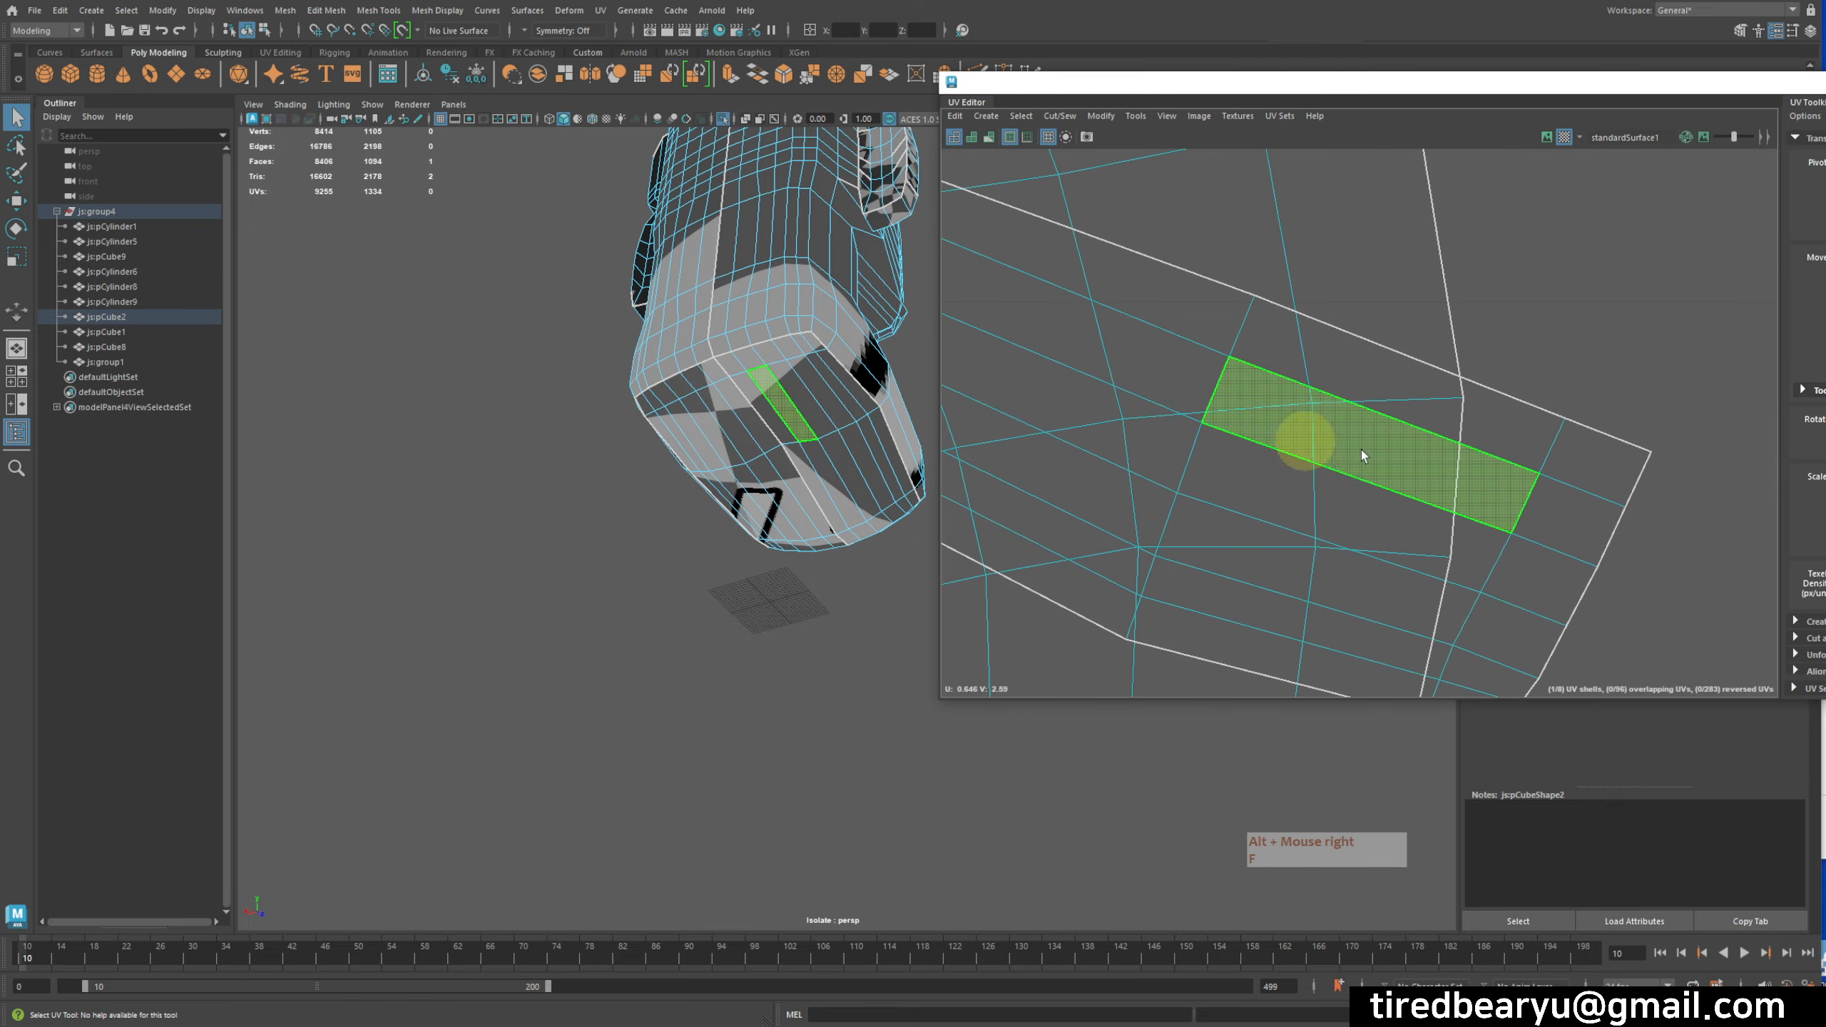
double_click(1581, 511)
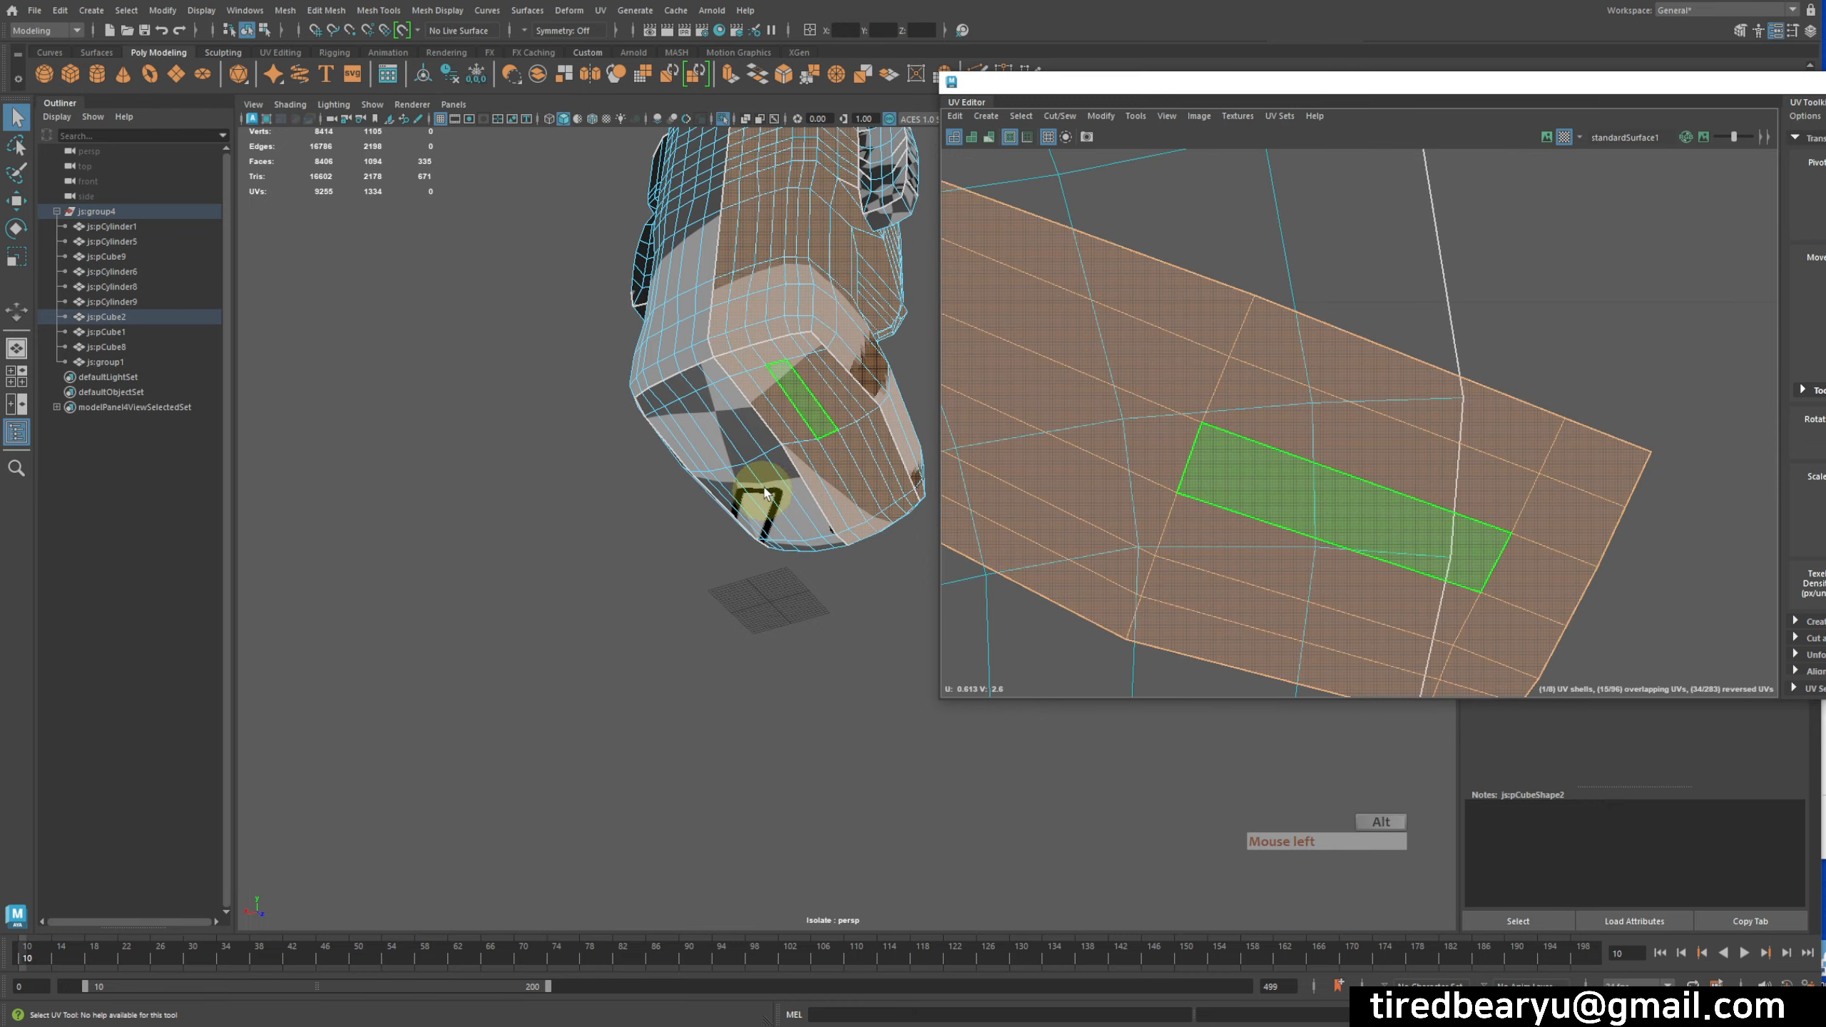
- In the front view as wireframe, select the faces across the head's underside, excluding those above, and delete them
left_click_drag(765, 494, 612, 522, "alt")
key("space")
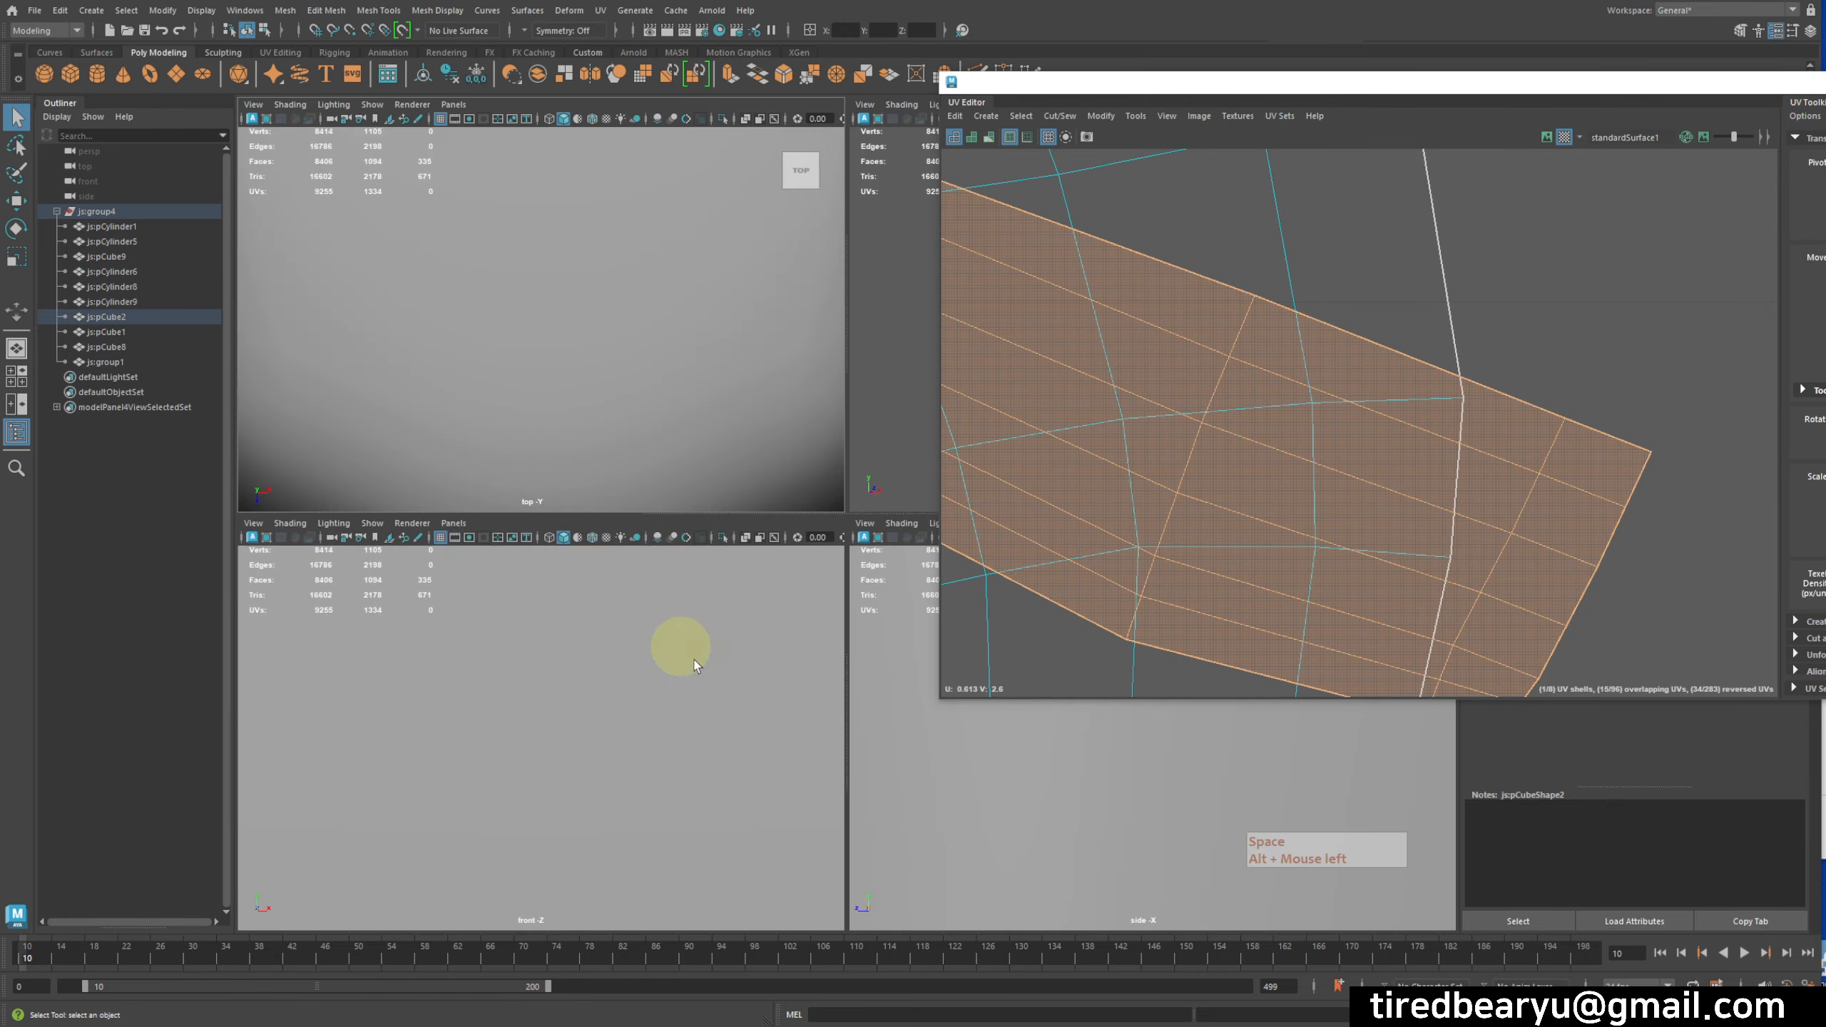
key("space")
key("f")
middle_click_drag(702, 758, 434, 343, "alt")
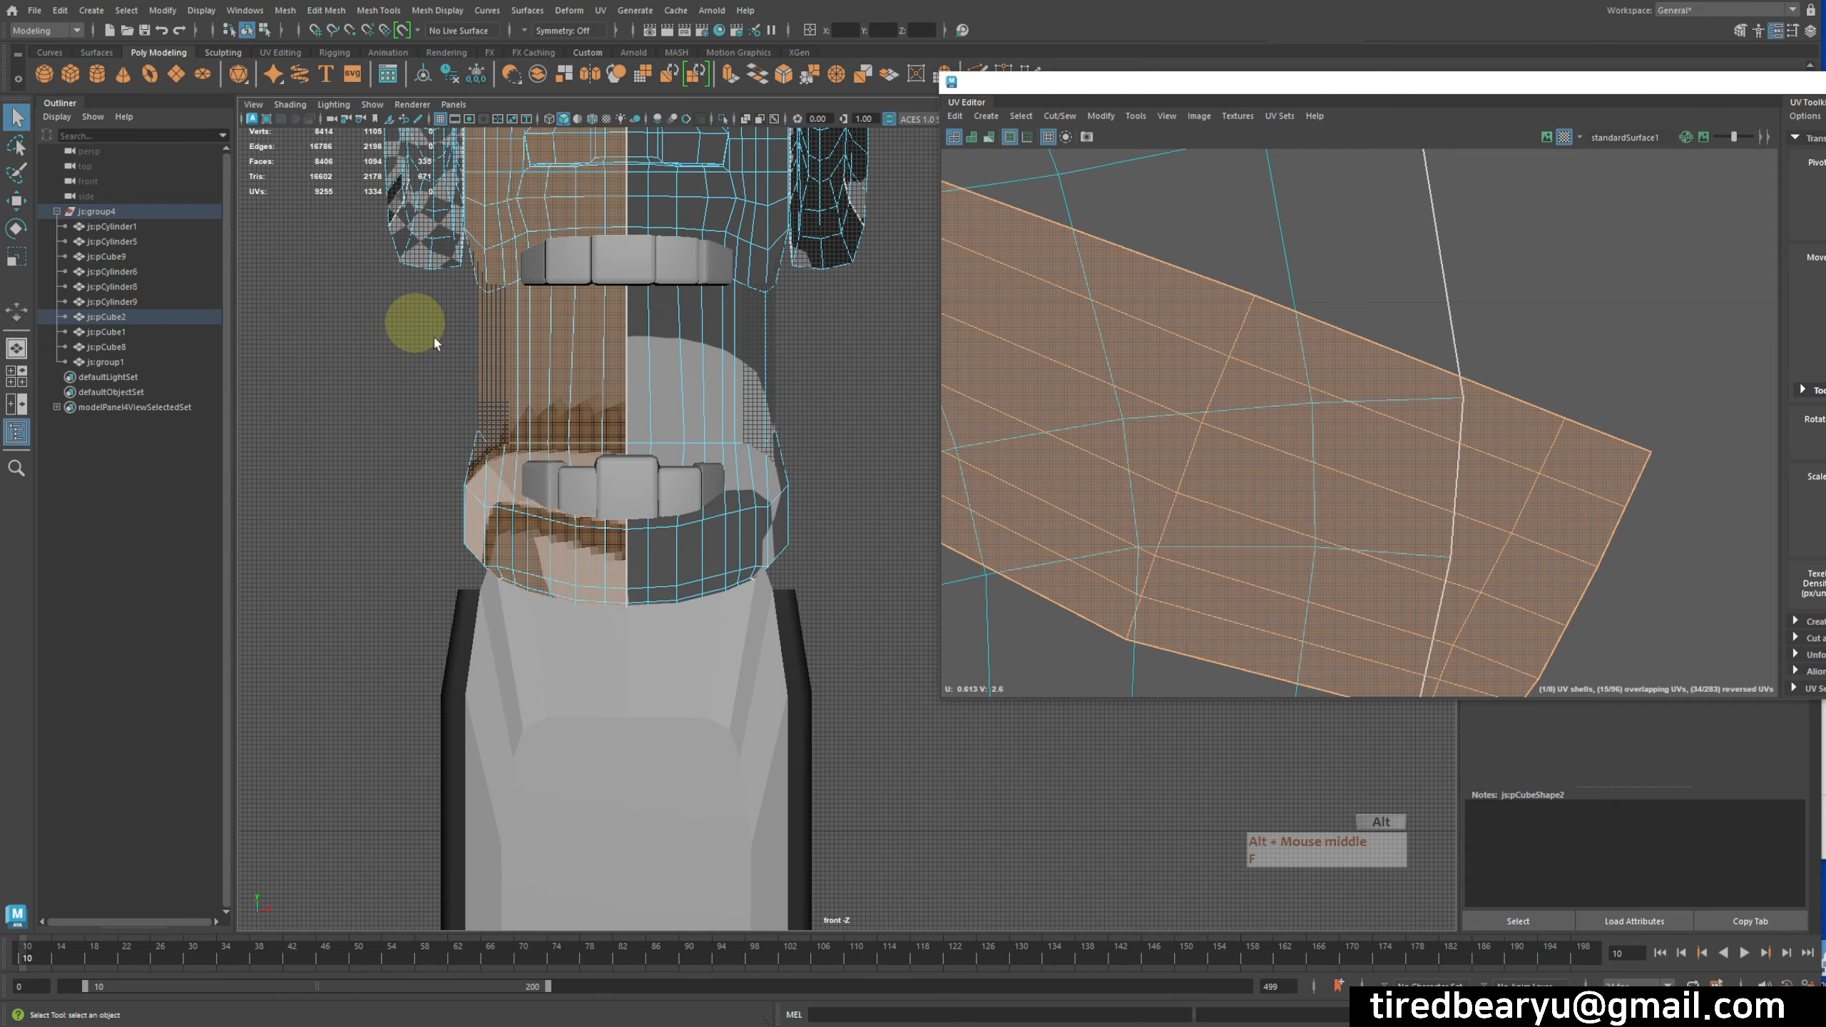
left_click(640, 559)
key("4")
right_click(651, 580)
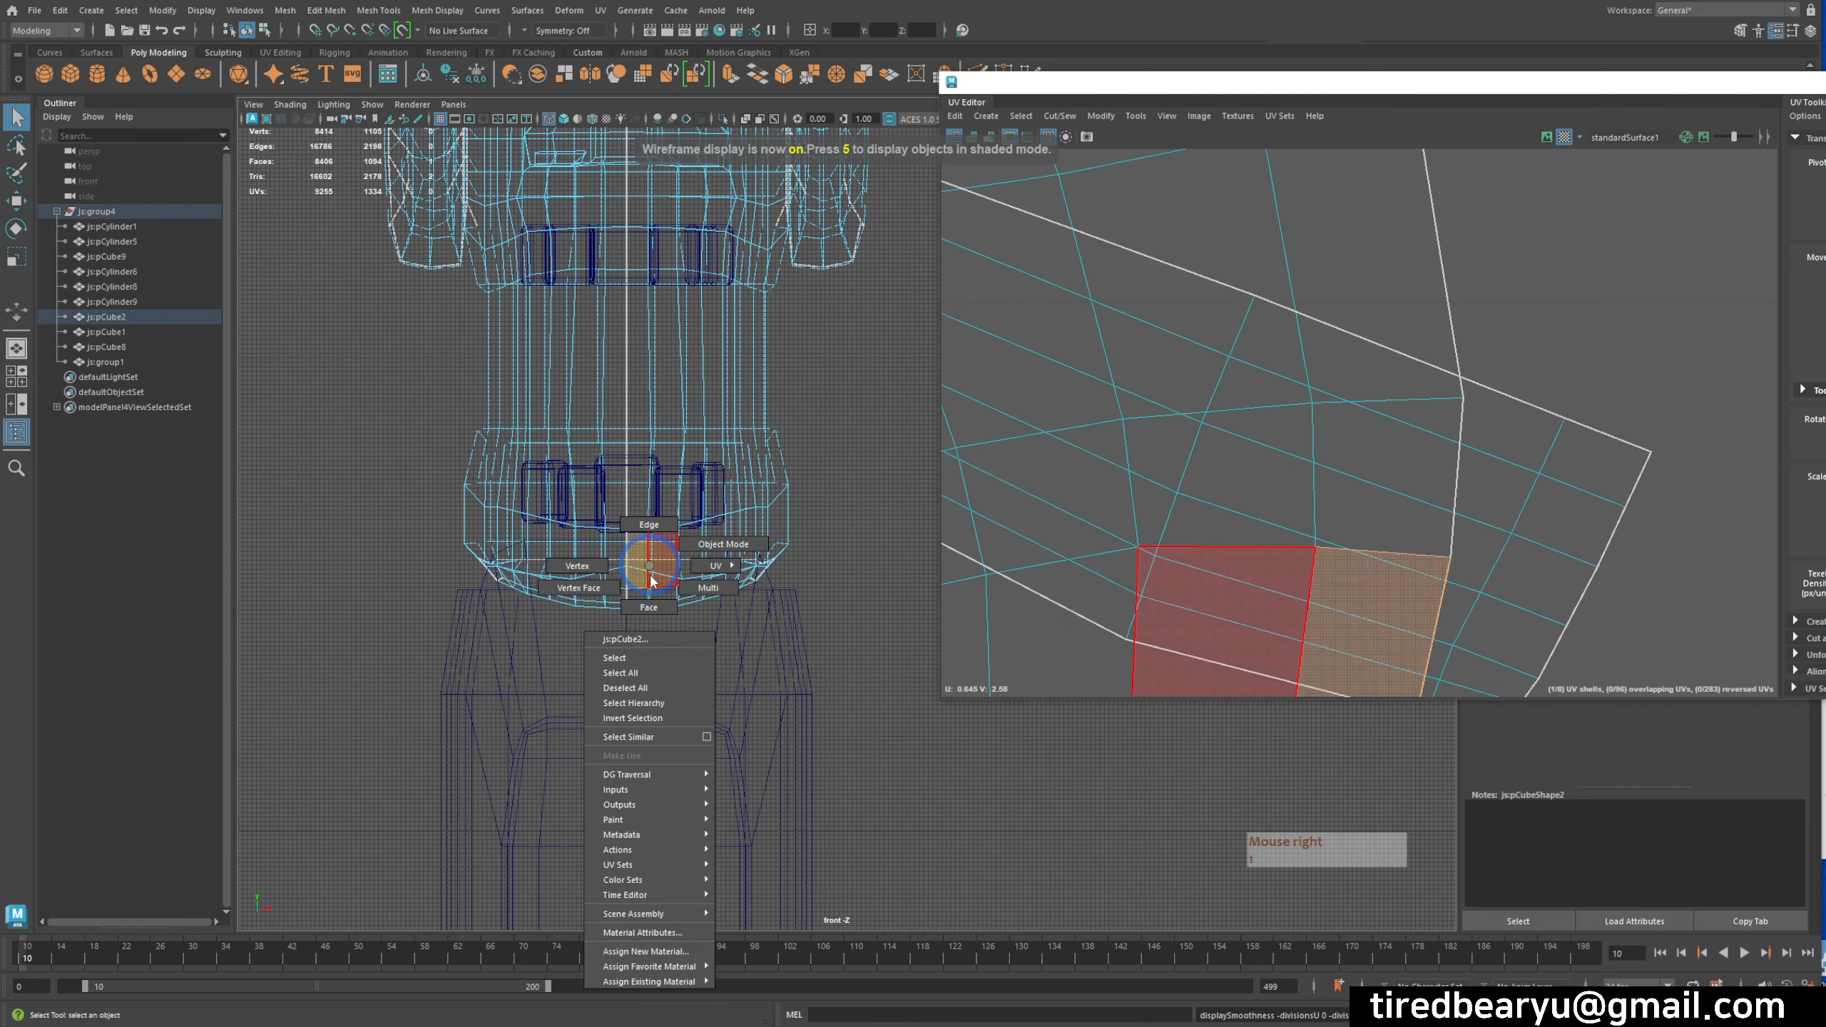
right_click_drag(651, 580, 649, 607)
left_click_drag(433, 572, 938, 834)
left_click_drag(364, 381, 837, 525, "ctrl")
key("space")
key("space")
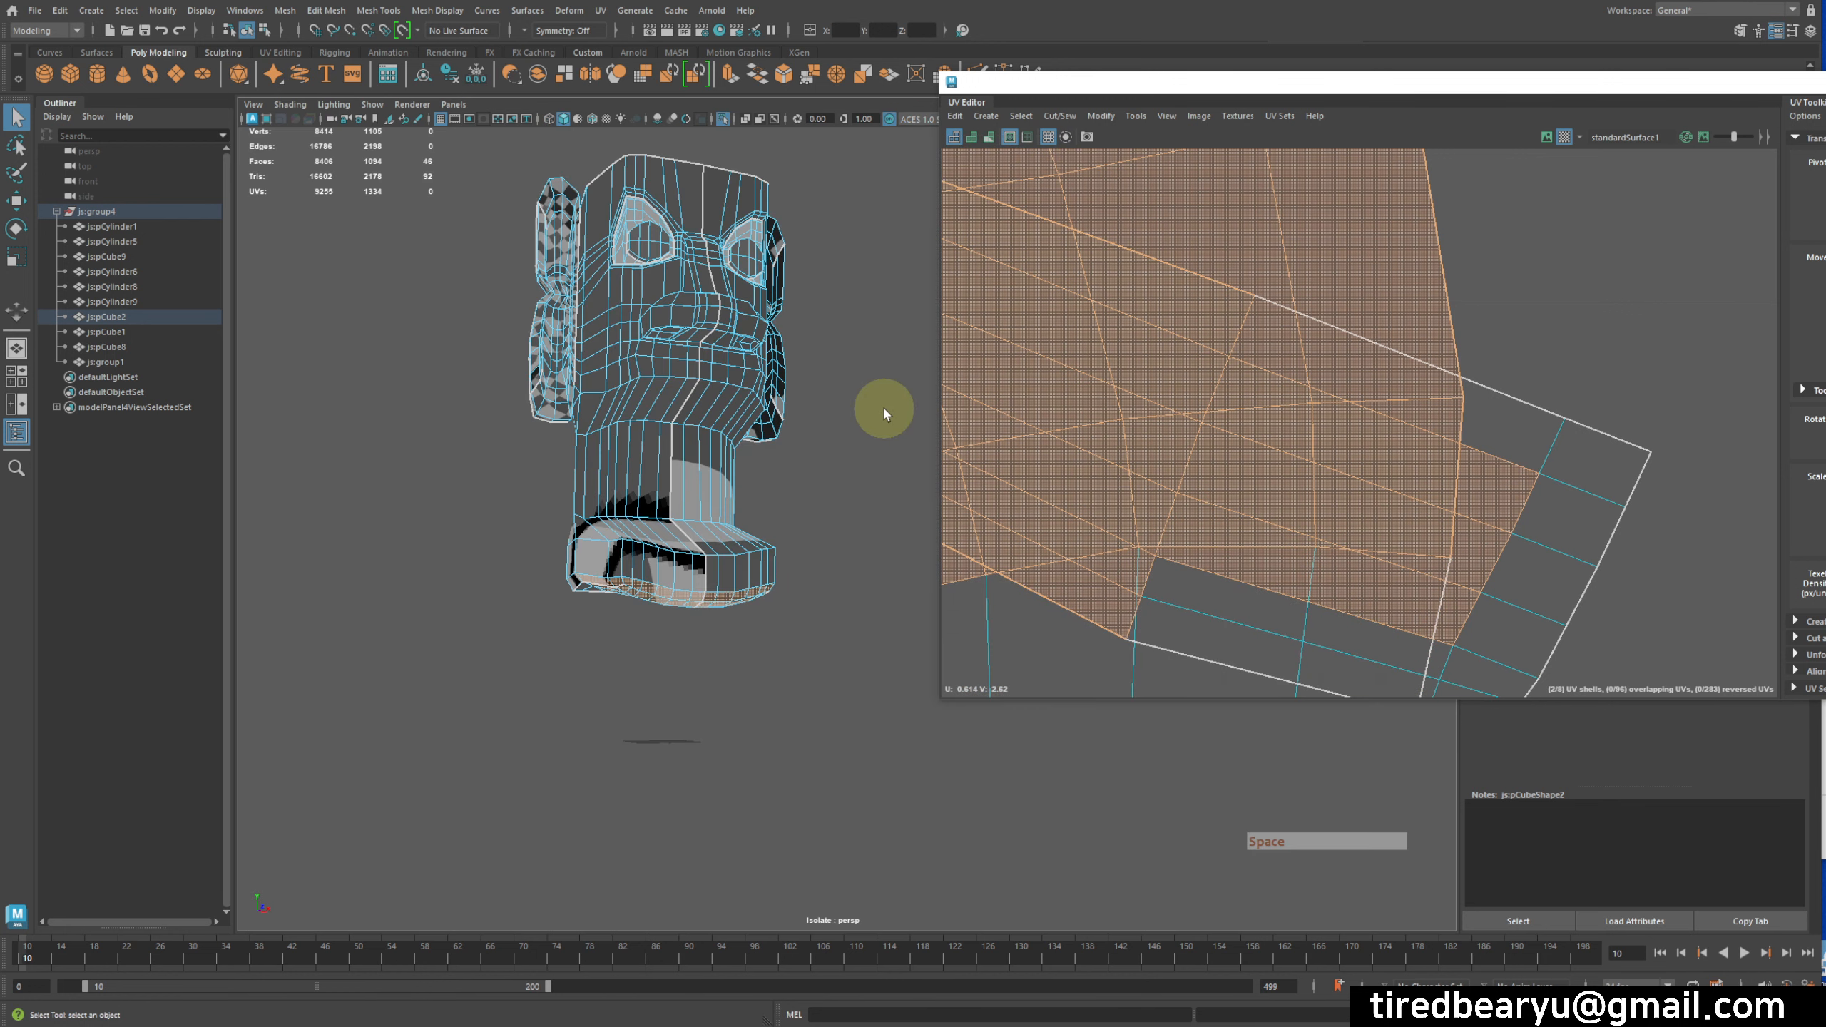
key("Delete")
- Toggle the head's isolation off and on, and delete the leftover face in the open underside
right_click_drag(741, 350, 812, 314)
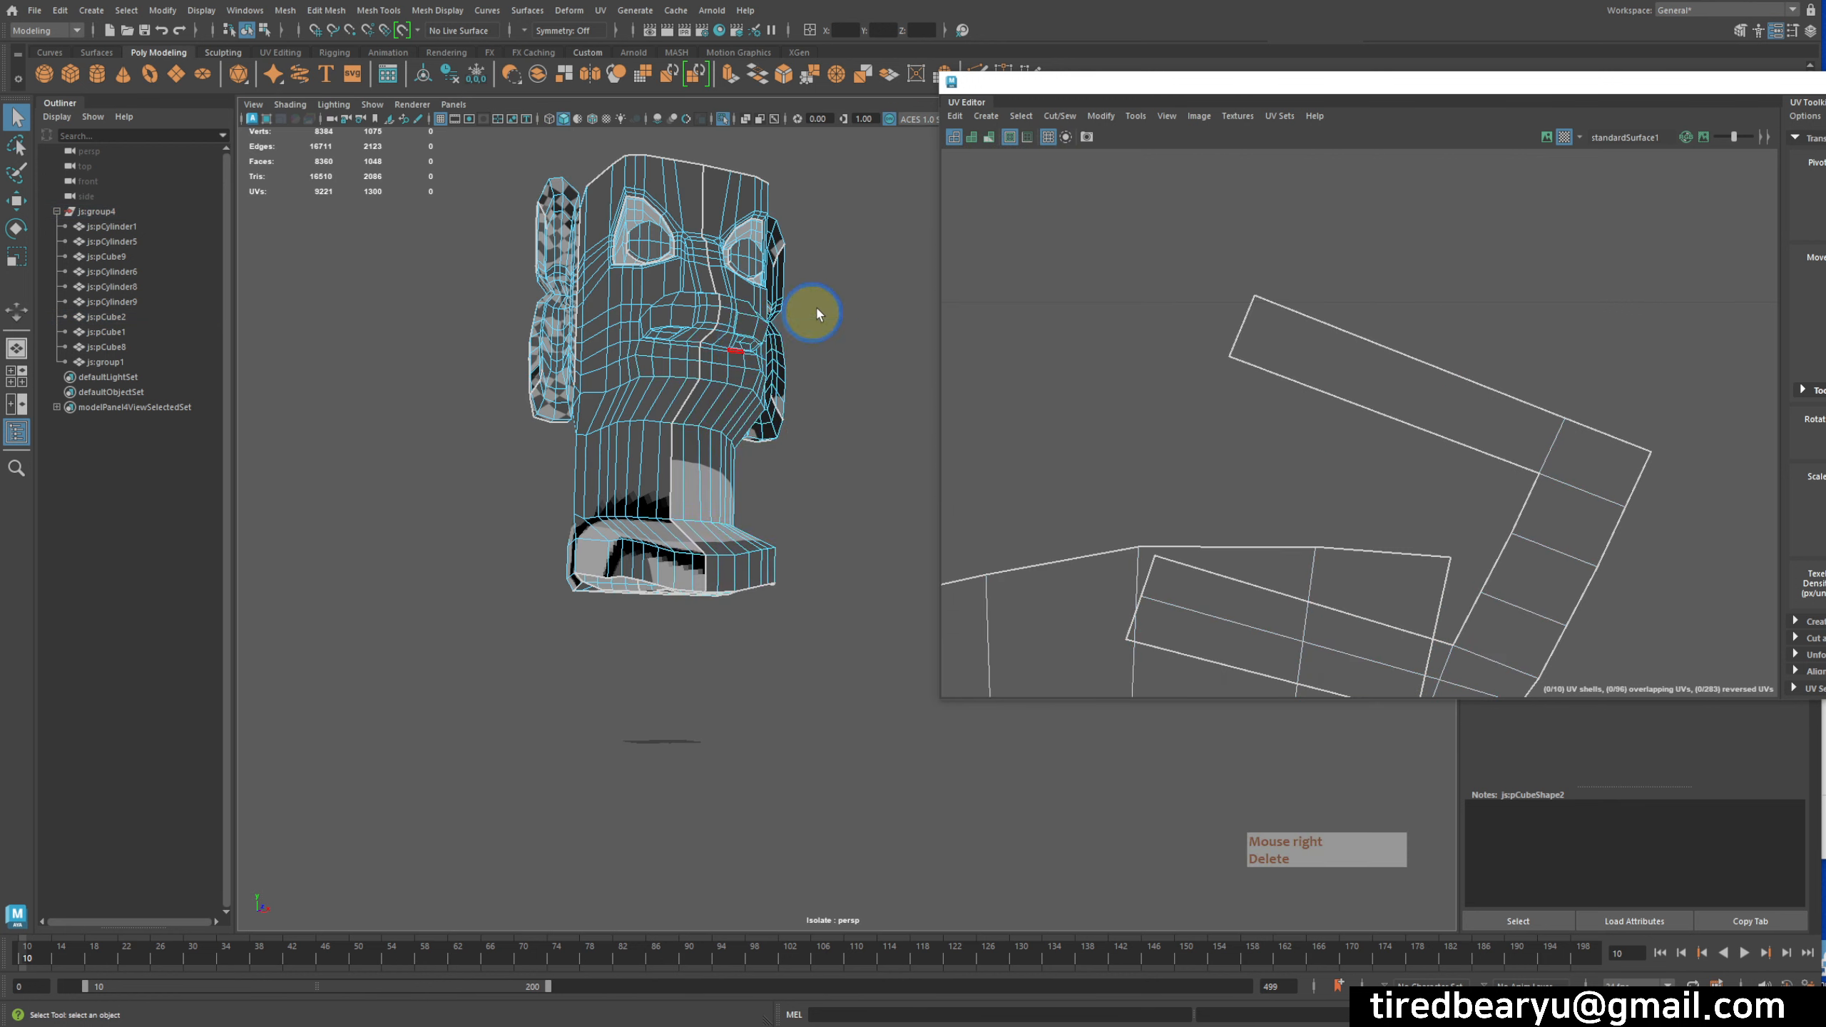
left_click_drag(714, 500, 682, 446, "alt")
key("ctrl+1")
key("ctrl+1")
right_click_drag(682, 430, 684, 454)
left_click(687, 442)
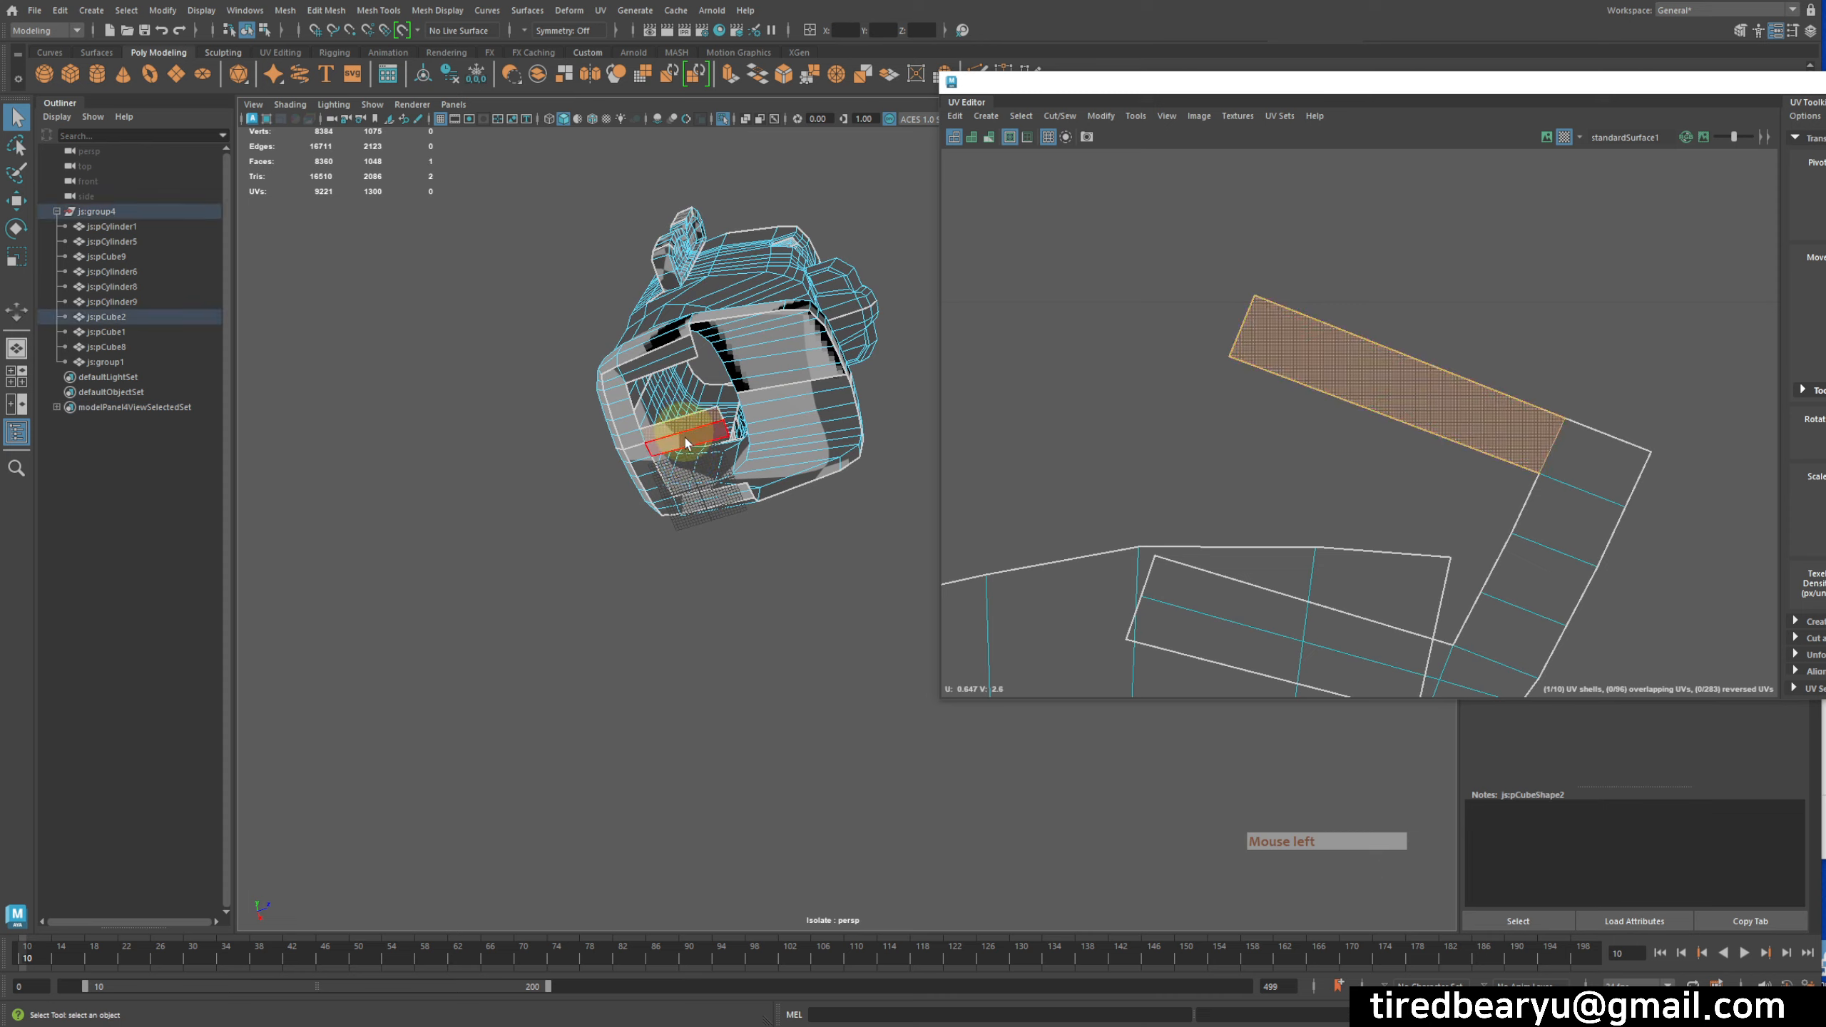
key("Delete")
- Select all edges of the head mesh and sew their UVs together
left_click_drag(758, 471, 712, 391, "alt")
right_click_drag(711, 391, 765, 352)
right_click_drag(1312, 416, 964, 345, "alt")
right_click_drag(1186, 359, 705, 224, "alt")
right_click_drag(698, 256, 428, 275, "alt")
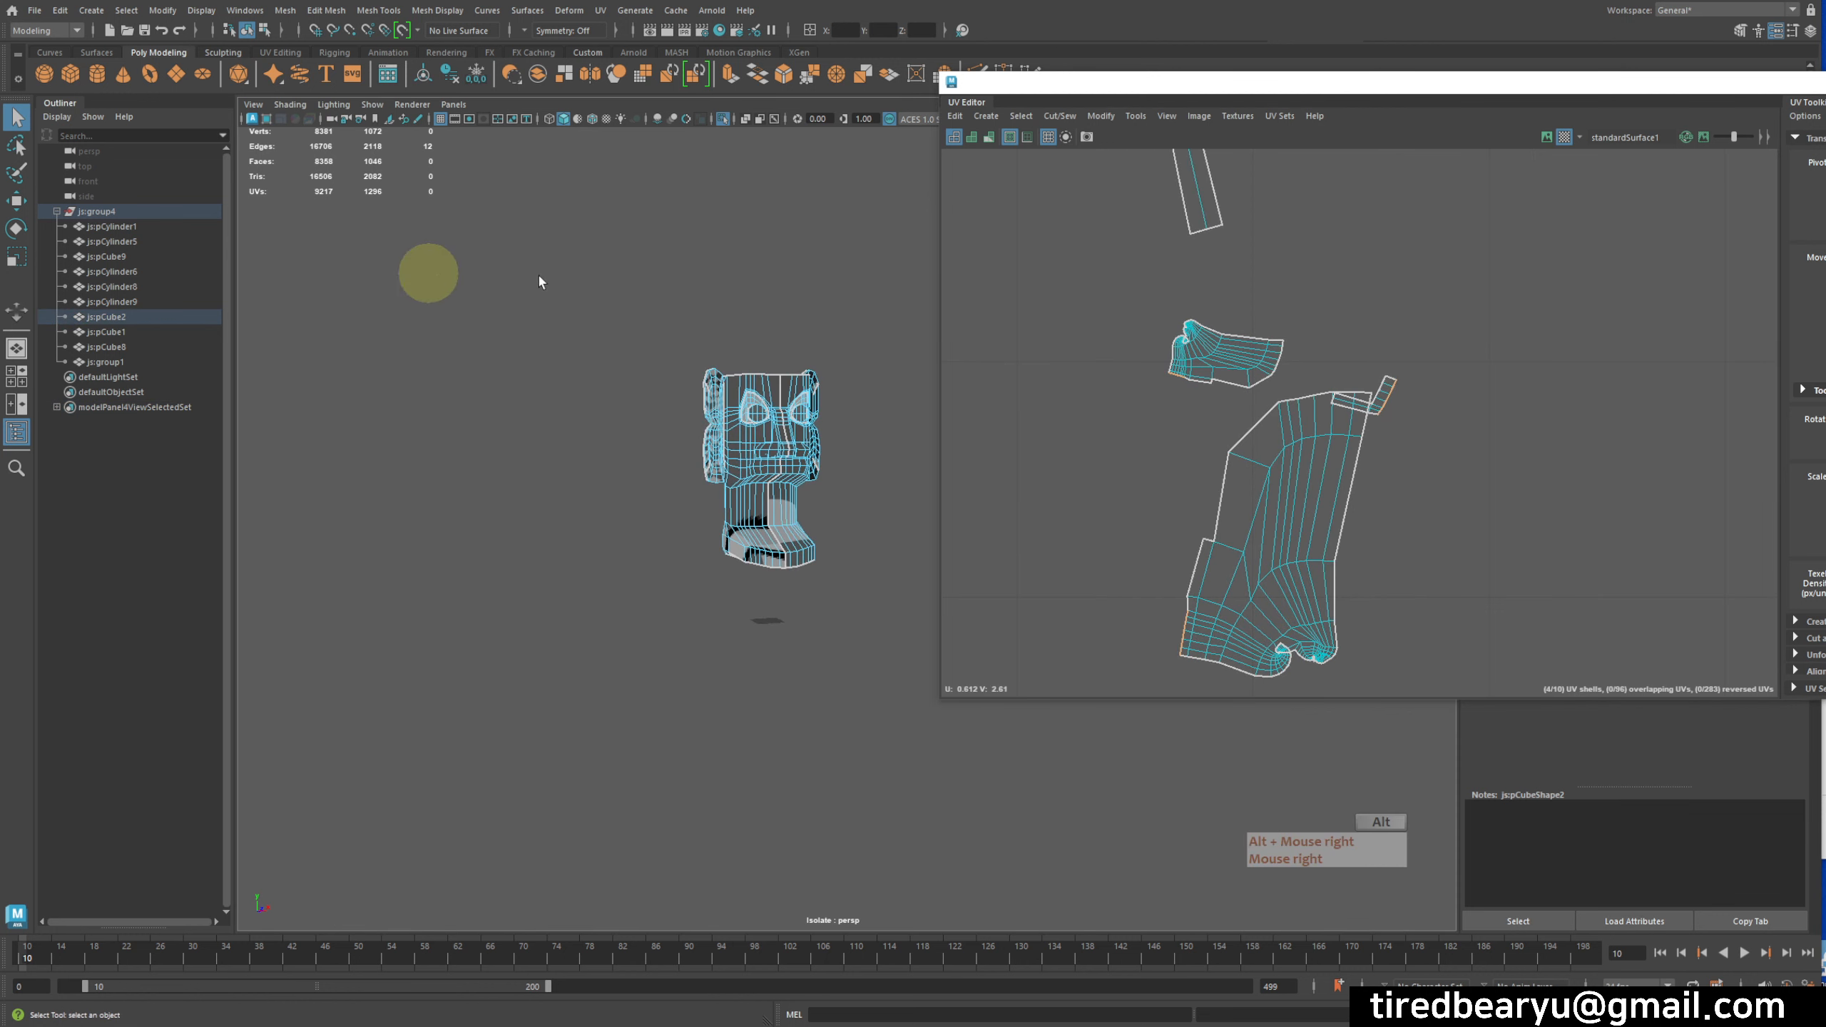
middle_click_drag(641, 315, 627, 368, "alt")
left_click_drag(591, 329, 1126, 547)
key("f")
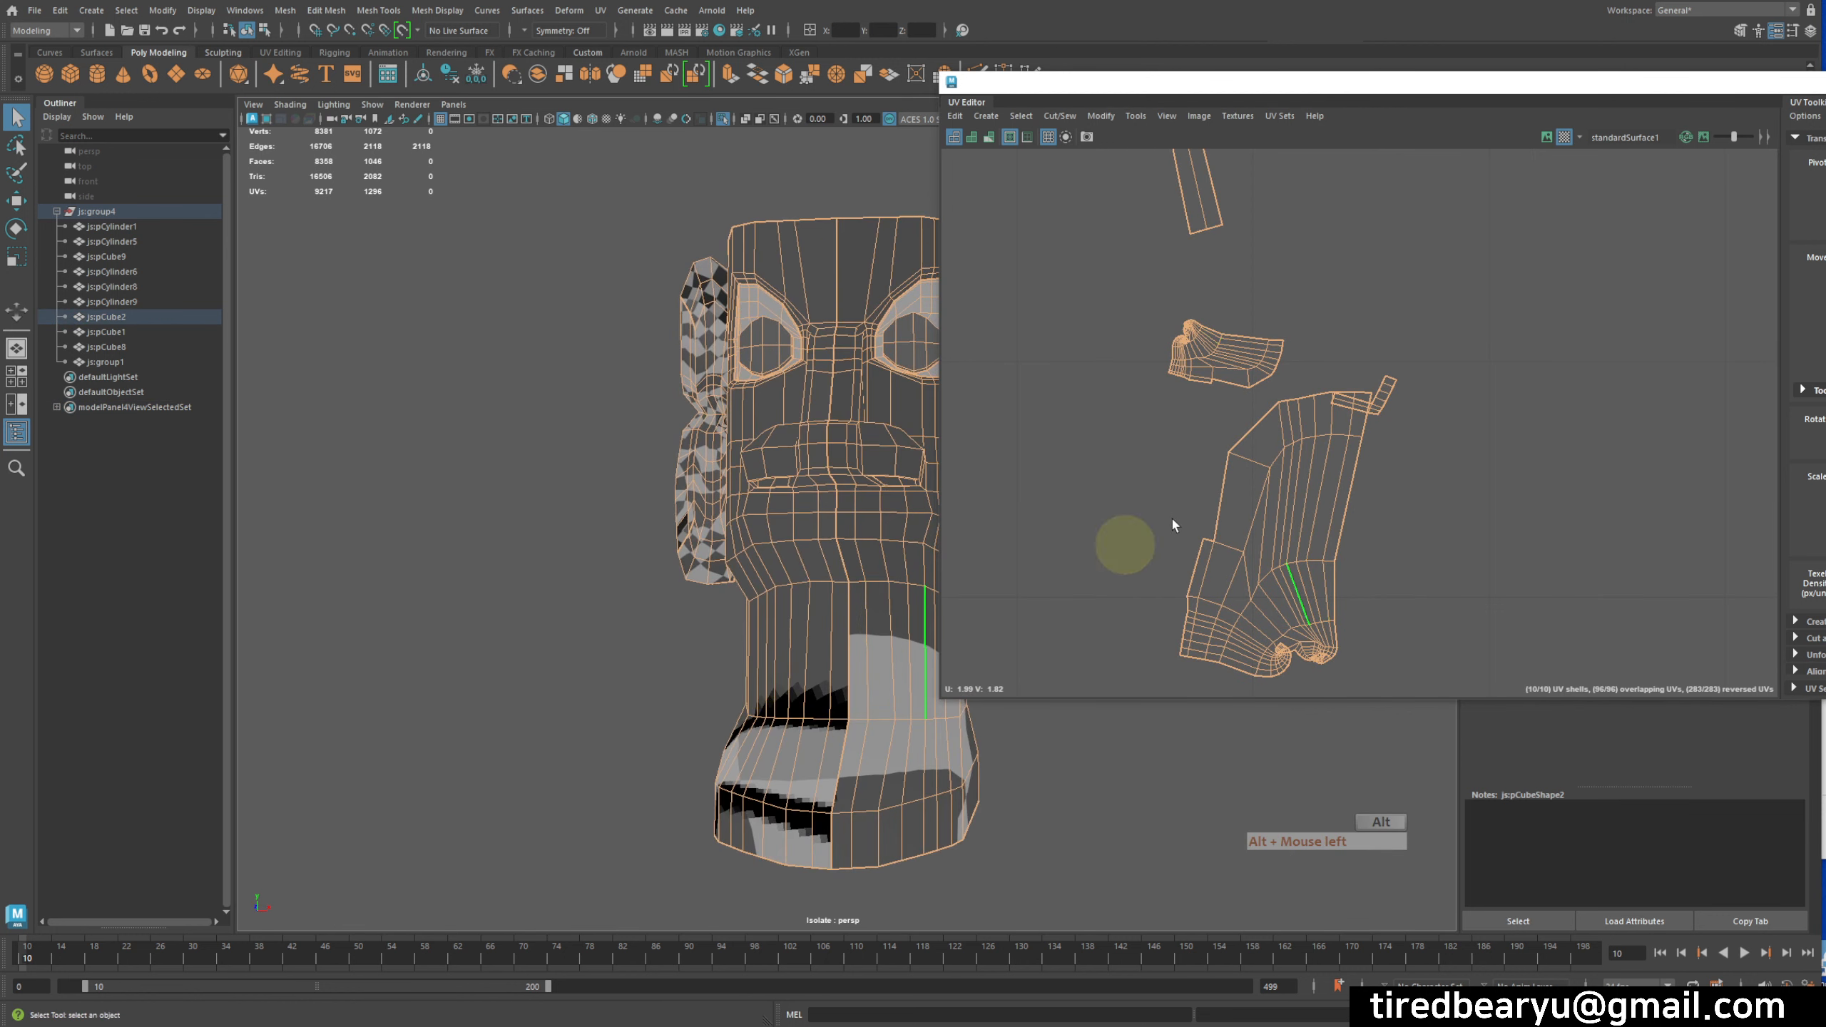
left_click(1062, 116)
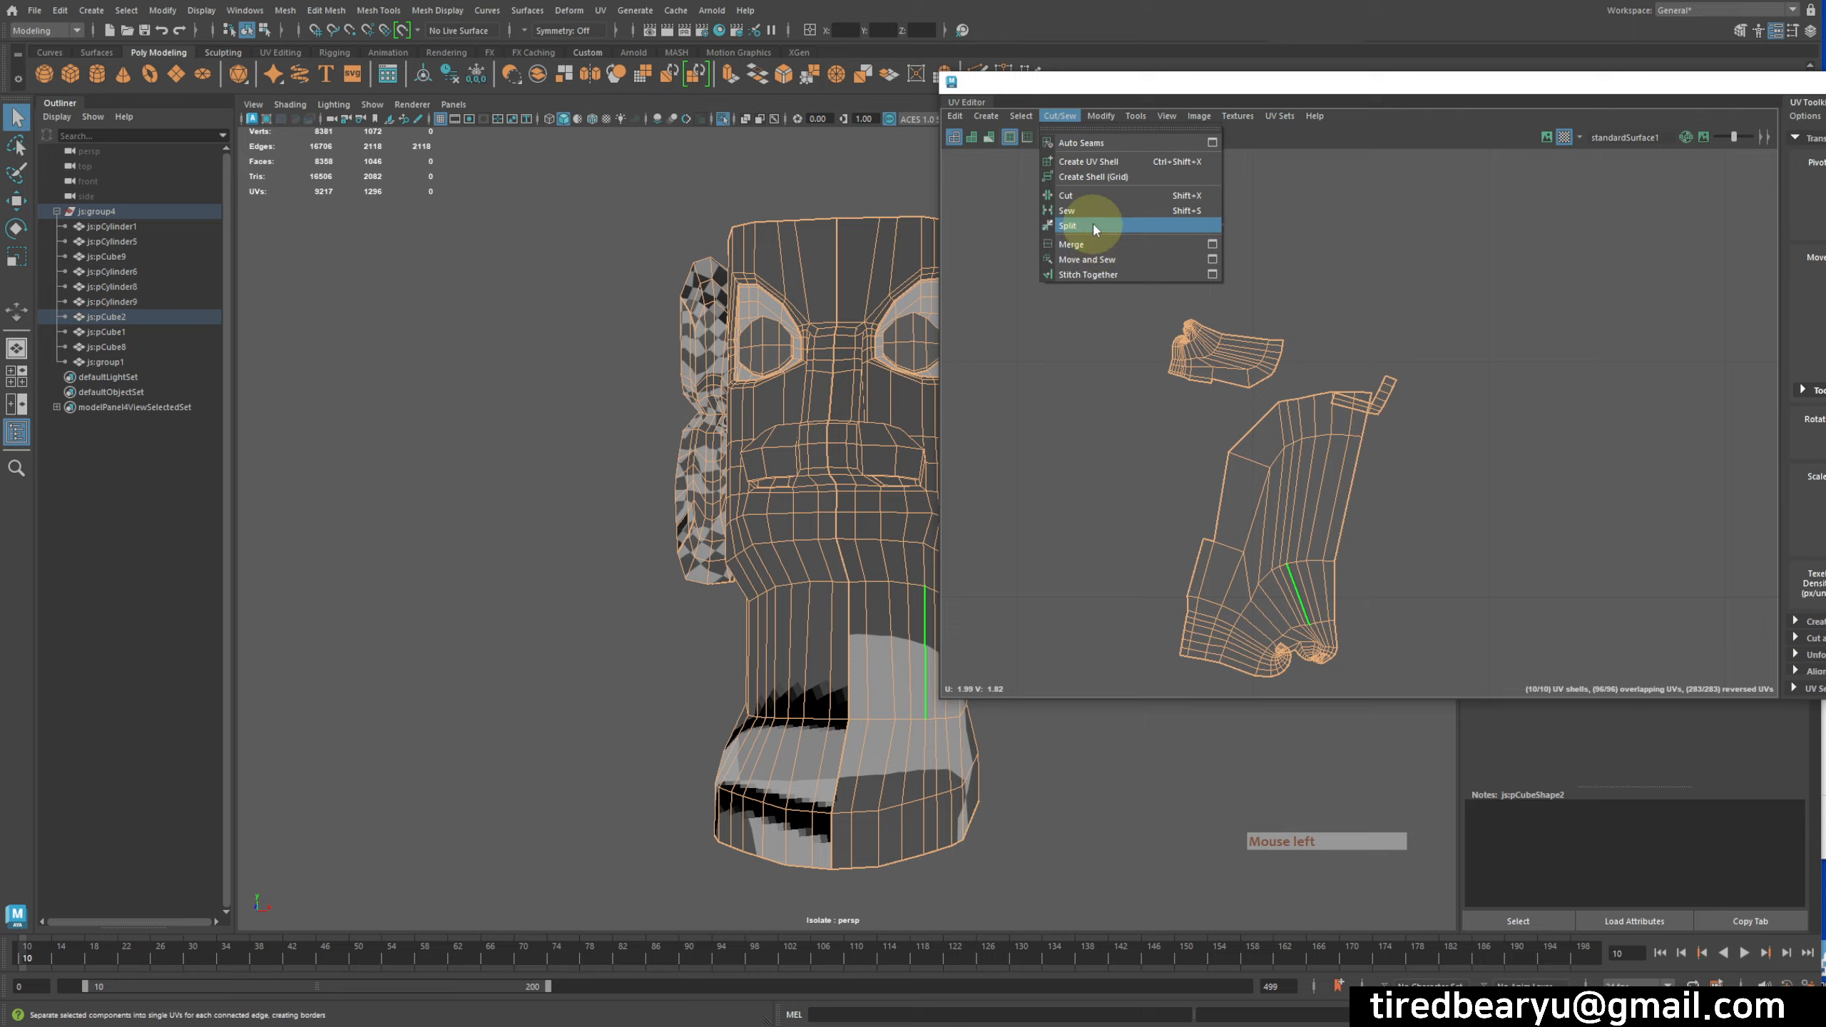
left_click(1093, 204)
- Try to select the vertical centre edge loop down the back of the head
left_click_drag(723, 476, 856, 408, "alt")
middle_click_drag(856, 408, 751, 438, "alt")
right_click(751, 438)
mouse_move(754, 443)
left_mouse_down("alt")
mouse_move(701, 404)
mouse_move(836, 403)
mouse_move(787, 448)
left_mouse_up("alt")
right_click_drag(787, 448, 870, 350, "alt")
double_click(842, 322)
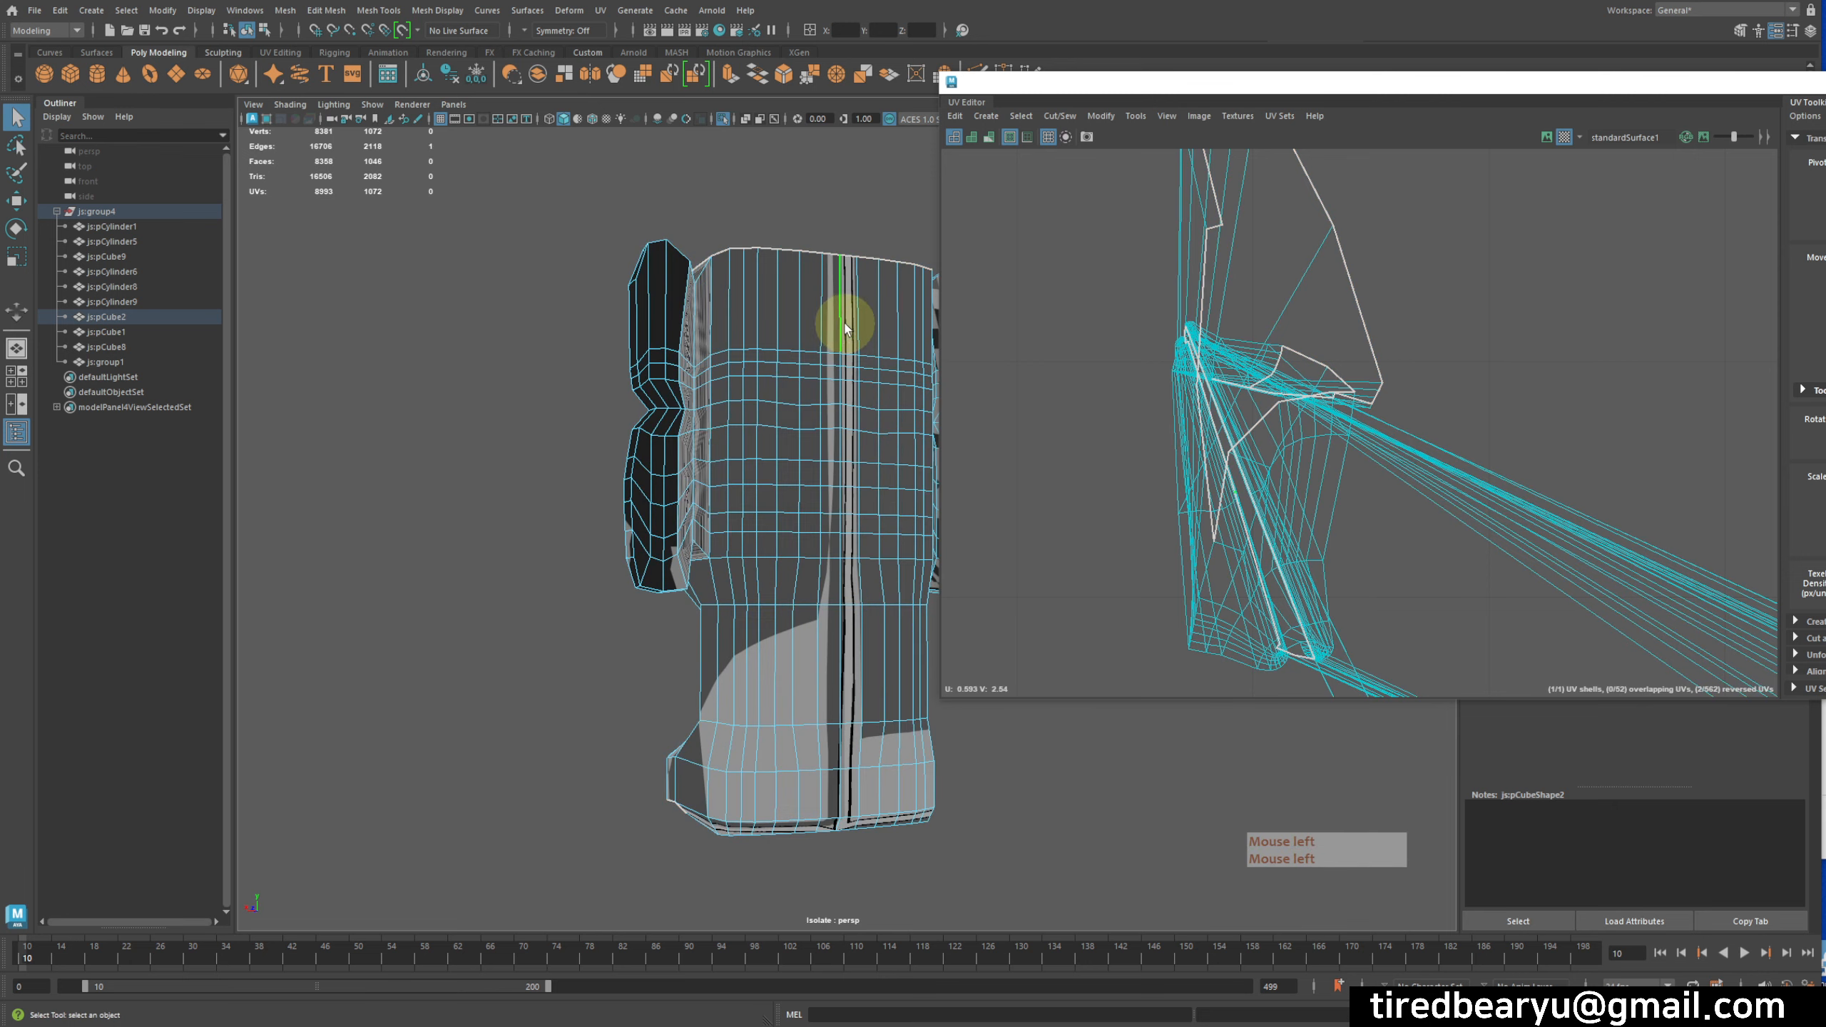
left_click_drag(839, 324, 747, 439, "alt")
left_click(828, 331)
- Delete the stray vertex on the centre line near the top of the head's back
right_click_drag(748, 439, 799, 387, "alt")
middle_click_drag(799, 387, 799, 622, "alt")
right_click_drag(799, 622, 946, 544, "alt")
right_click_drag(752, 466, 677, 467)
right_click_drag(679, 471, 941, 534, "alt")
left_click_drag(548, 502, 665, 622)
key("Delete")
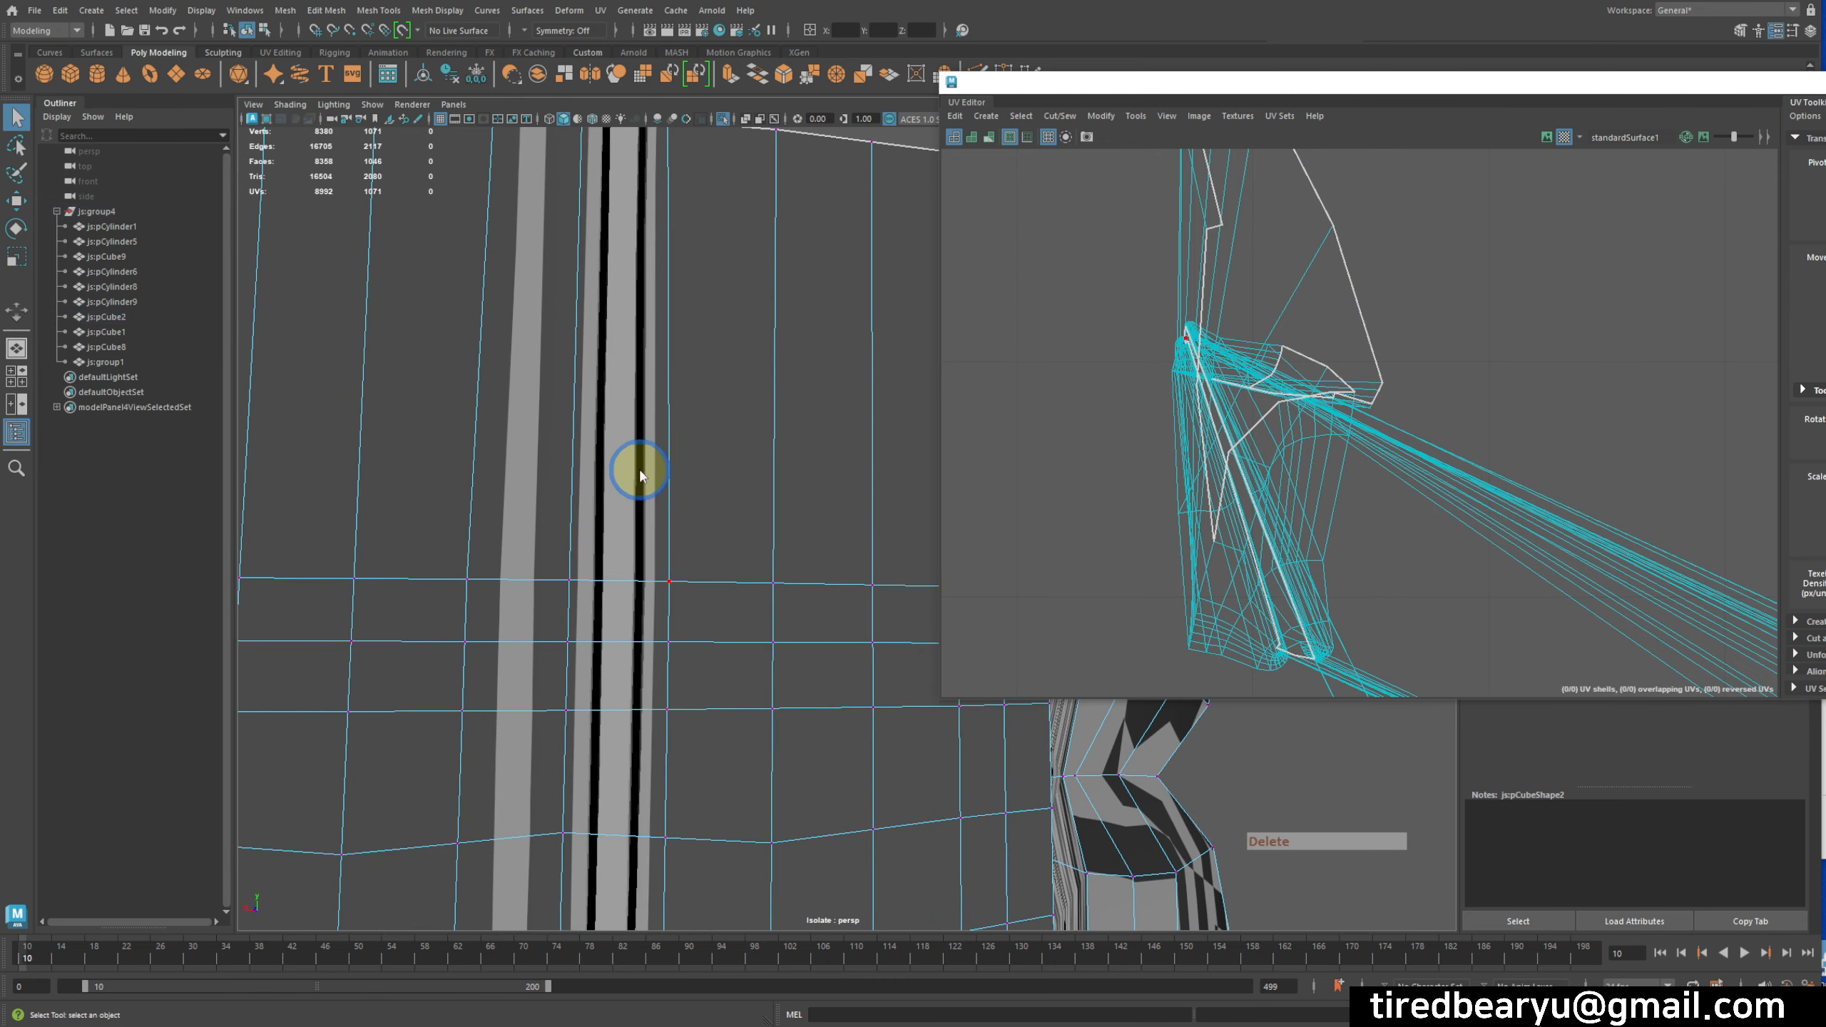
- Select the full vertical centre edge loop on the head's back and cut the UVs along it
right_click_drag(640, 473, 608, 408)
double_click(596, 423)
right_click_drag(806, 514, 615, 535, "alt")
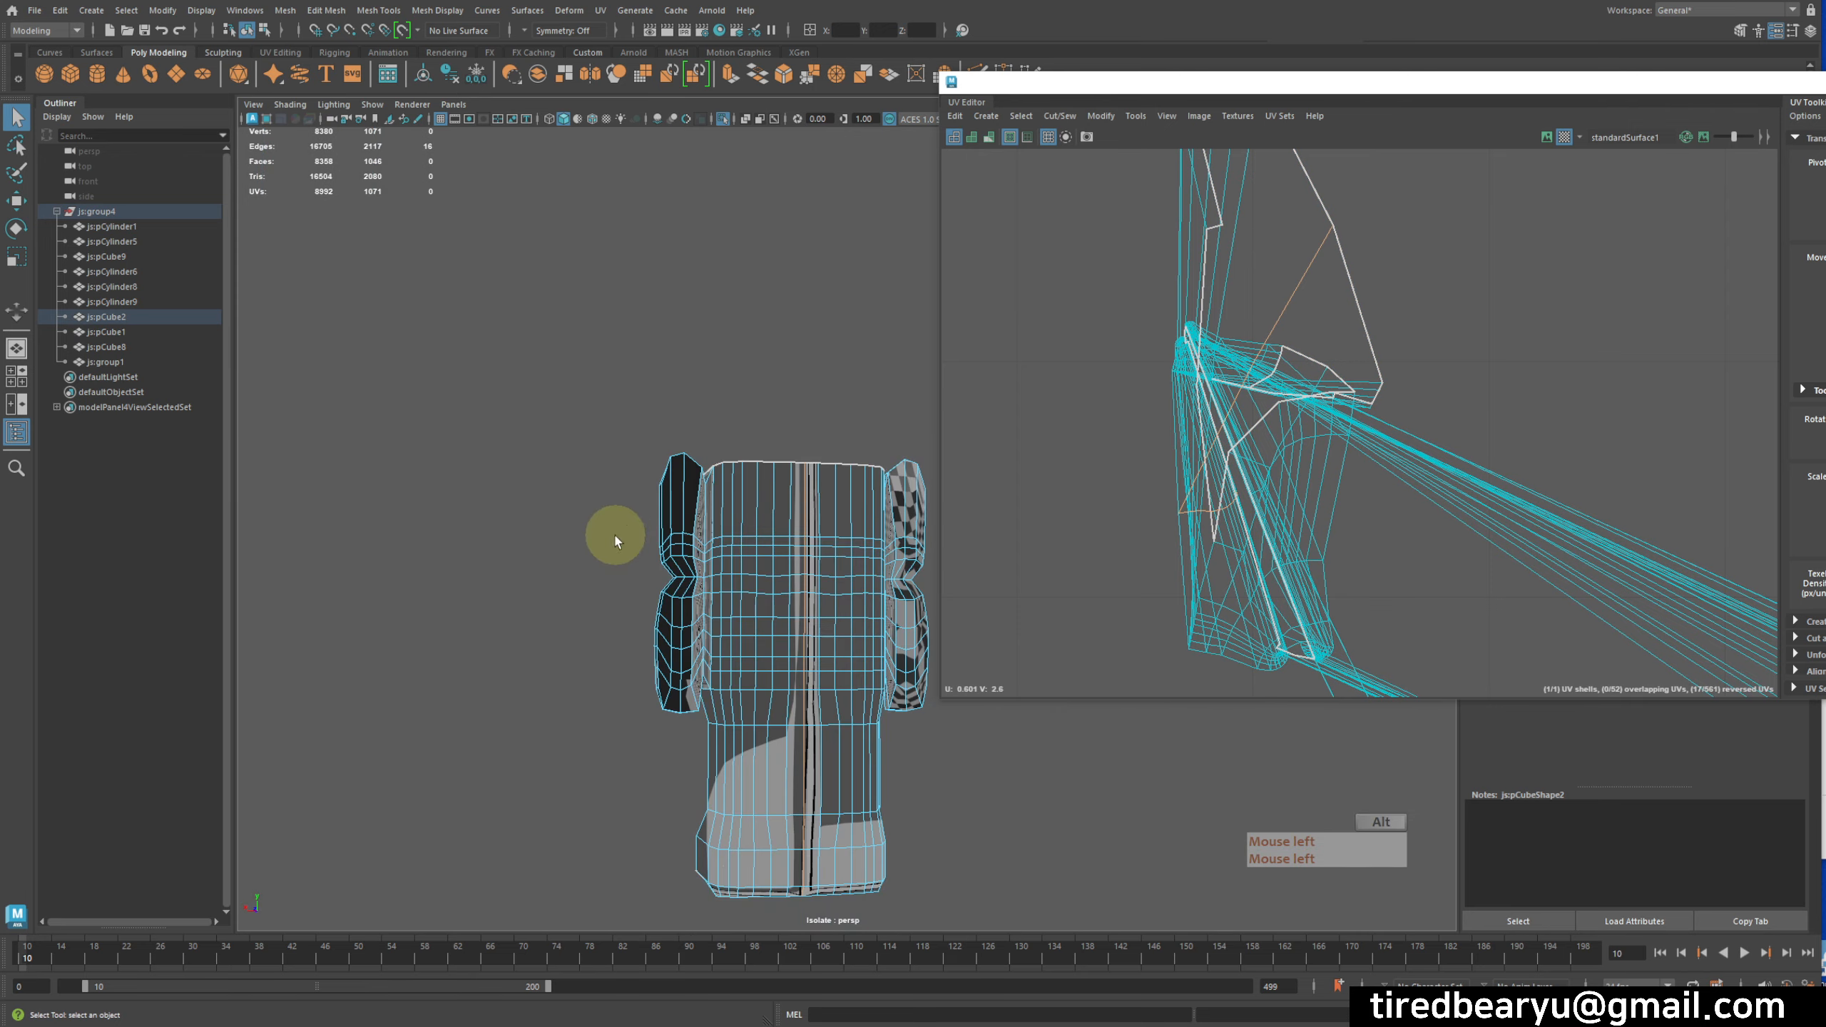
key("4")
middle_click_drag(846, 674, 836, 584, "alt")
mouse_move(836, 584)
left_mouse_down("alt")
mouse_move(754, 359)
mouse_move(786, 725)
mouse_move(827, 687)
left_mouse_up("alt")
key("5")
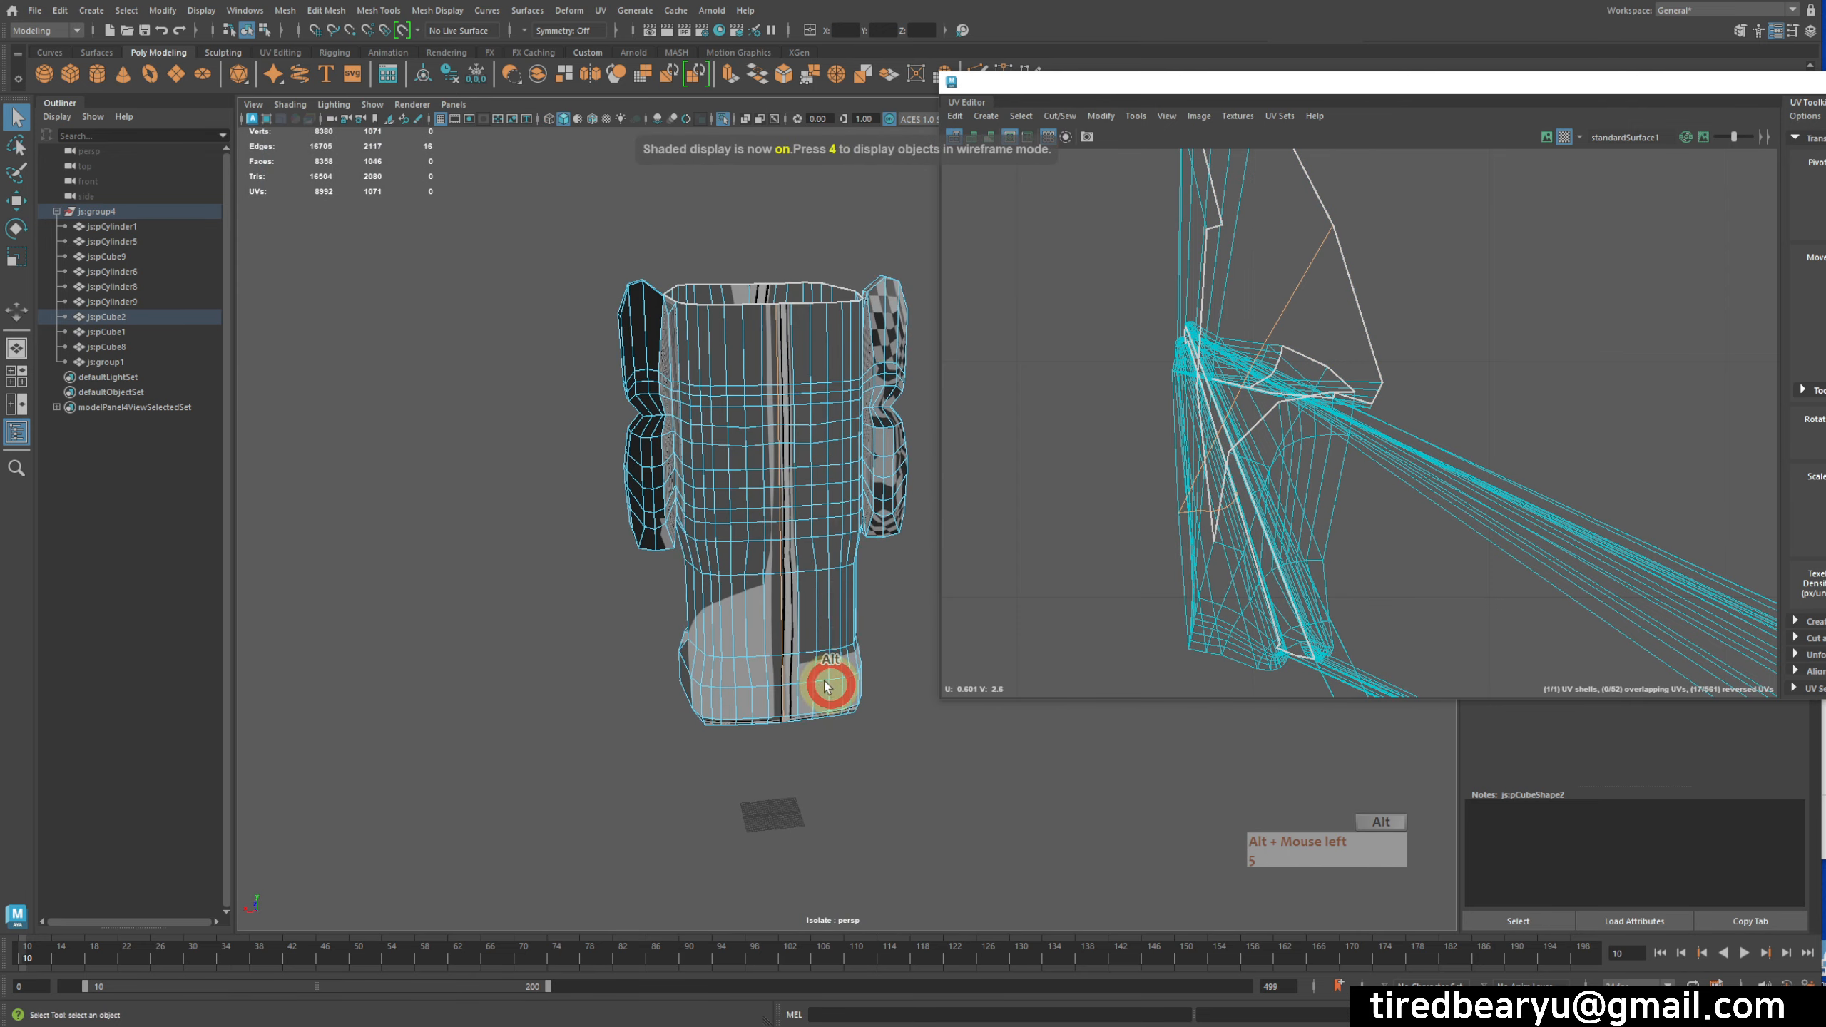
left_click(1053, 118)
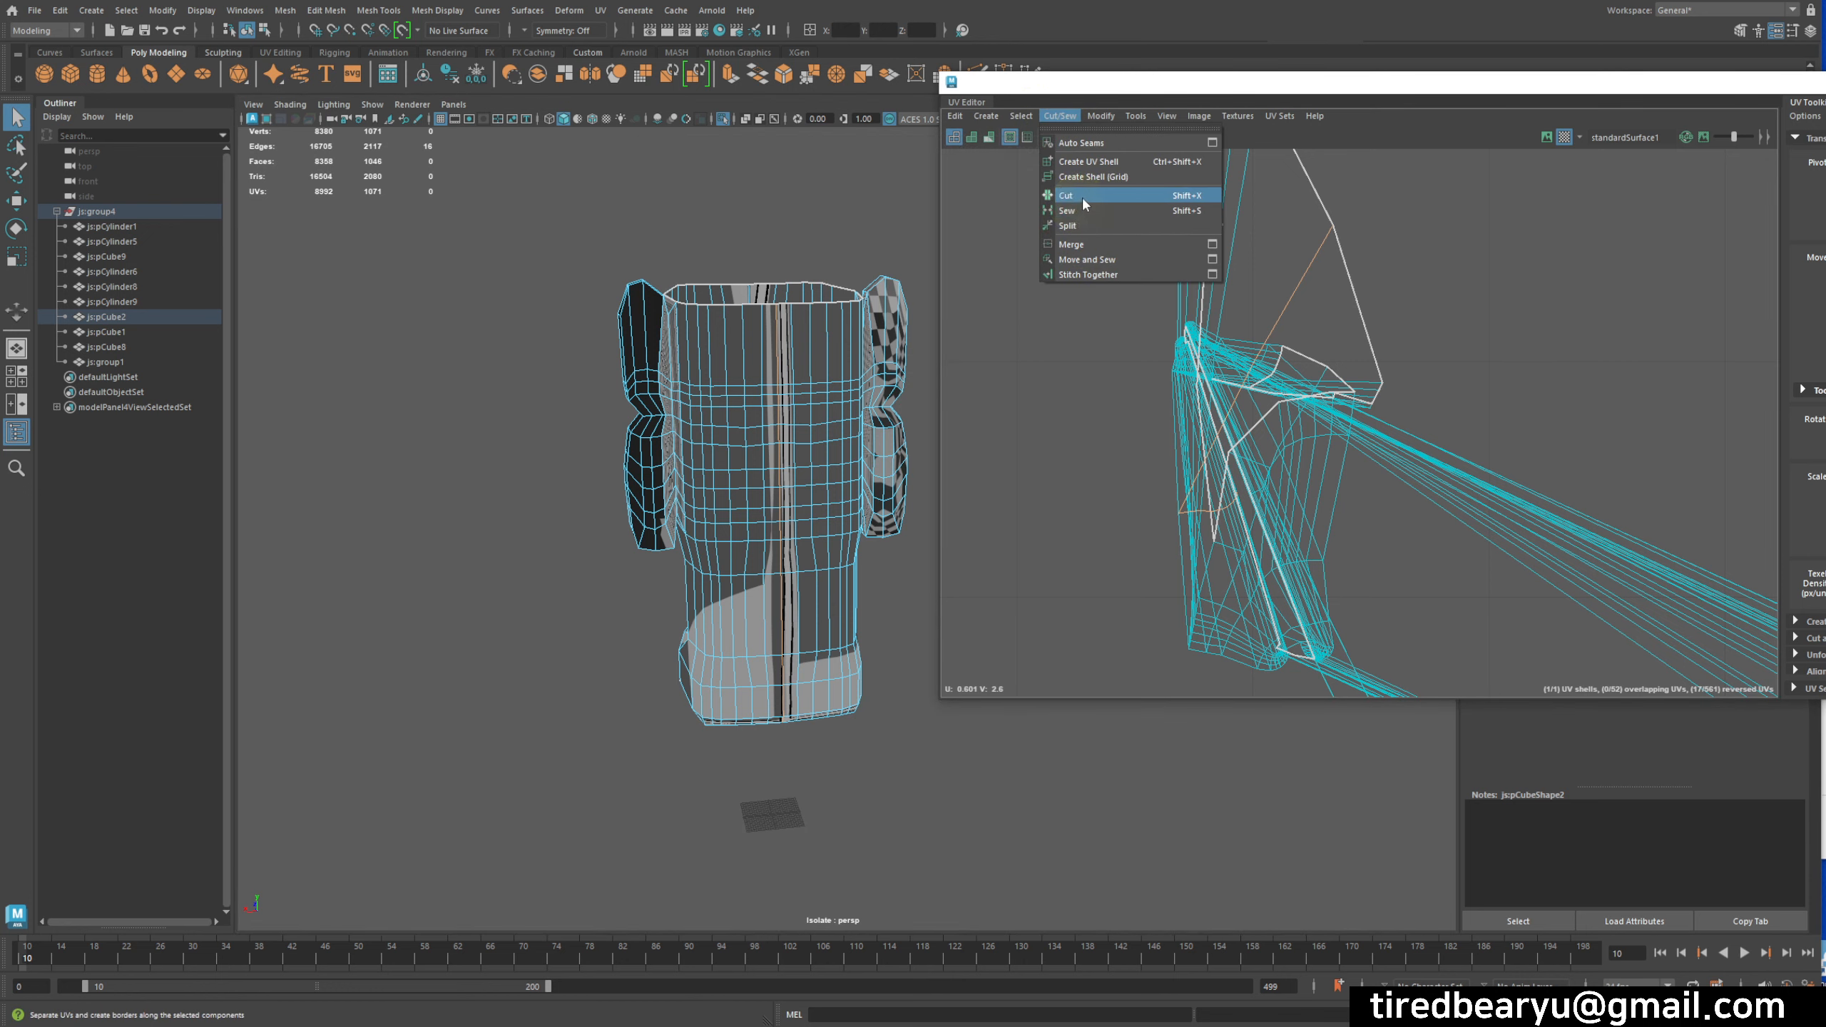
left_click(1085, 200)
- Return to selecting the head as an object and unfold its UVs
middle_click_drag(745, 441, 779, 250, "alt")
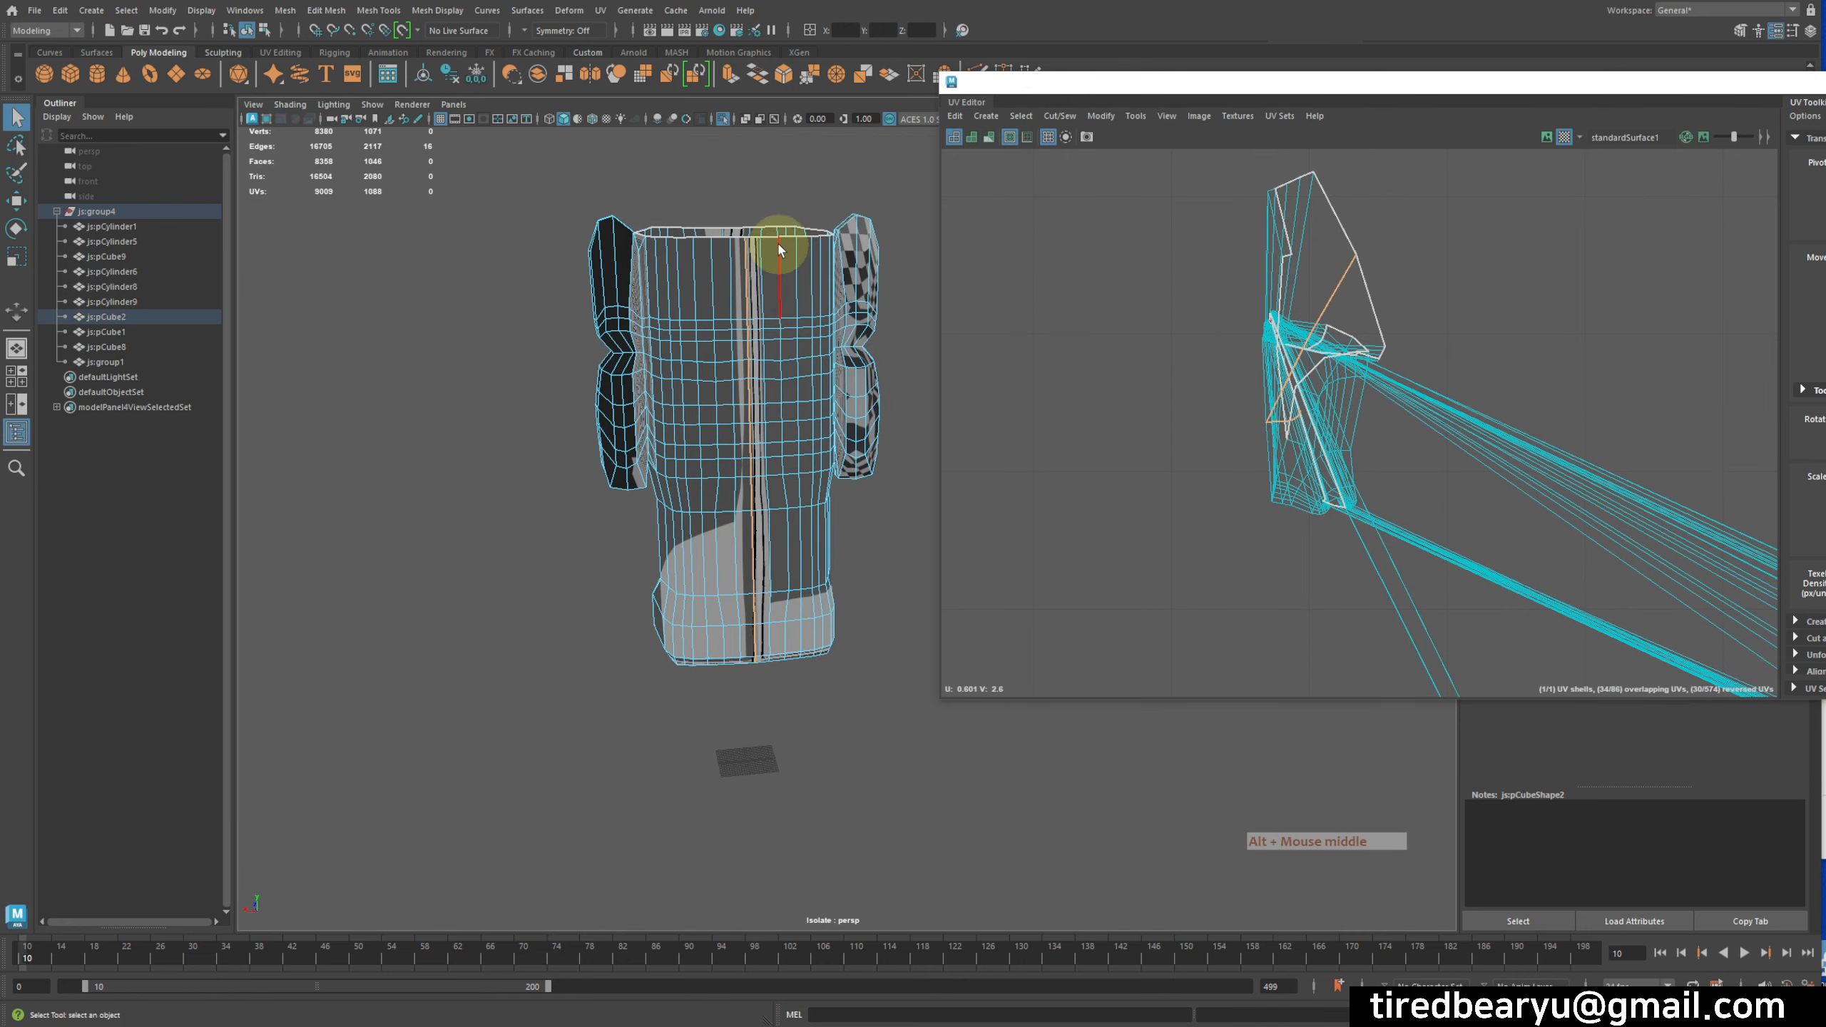
left_click_drag(780, 440, 587, 528, "alt")
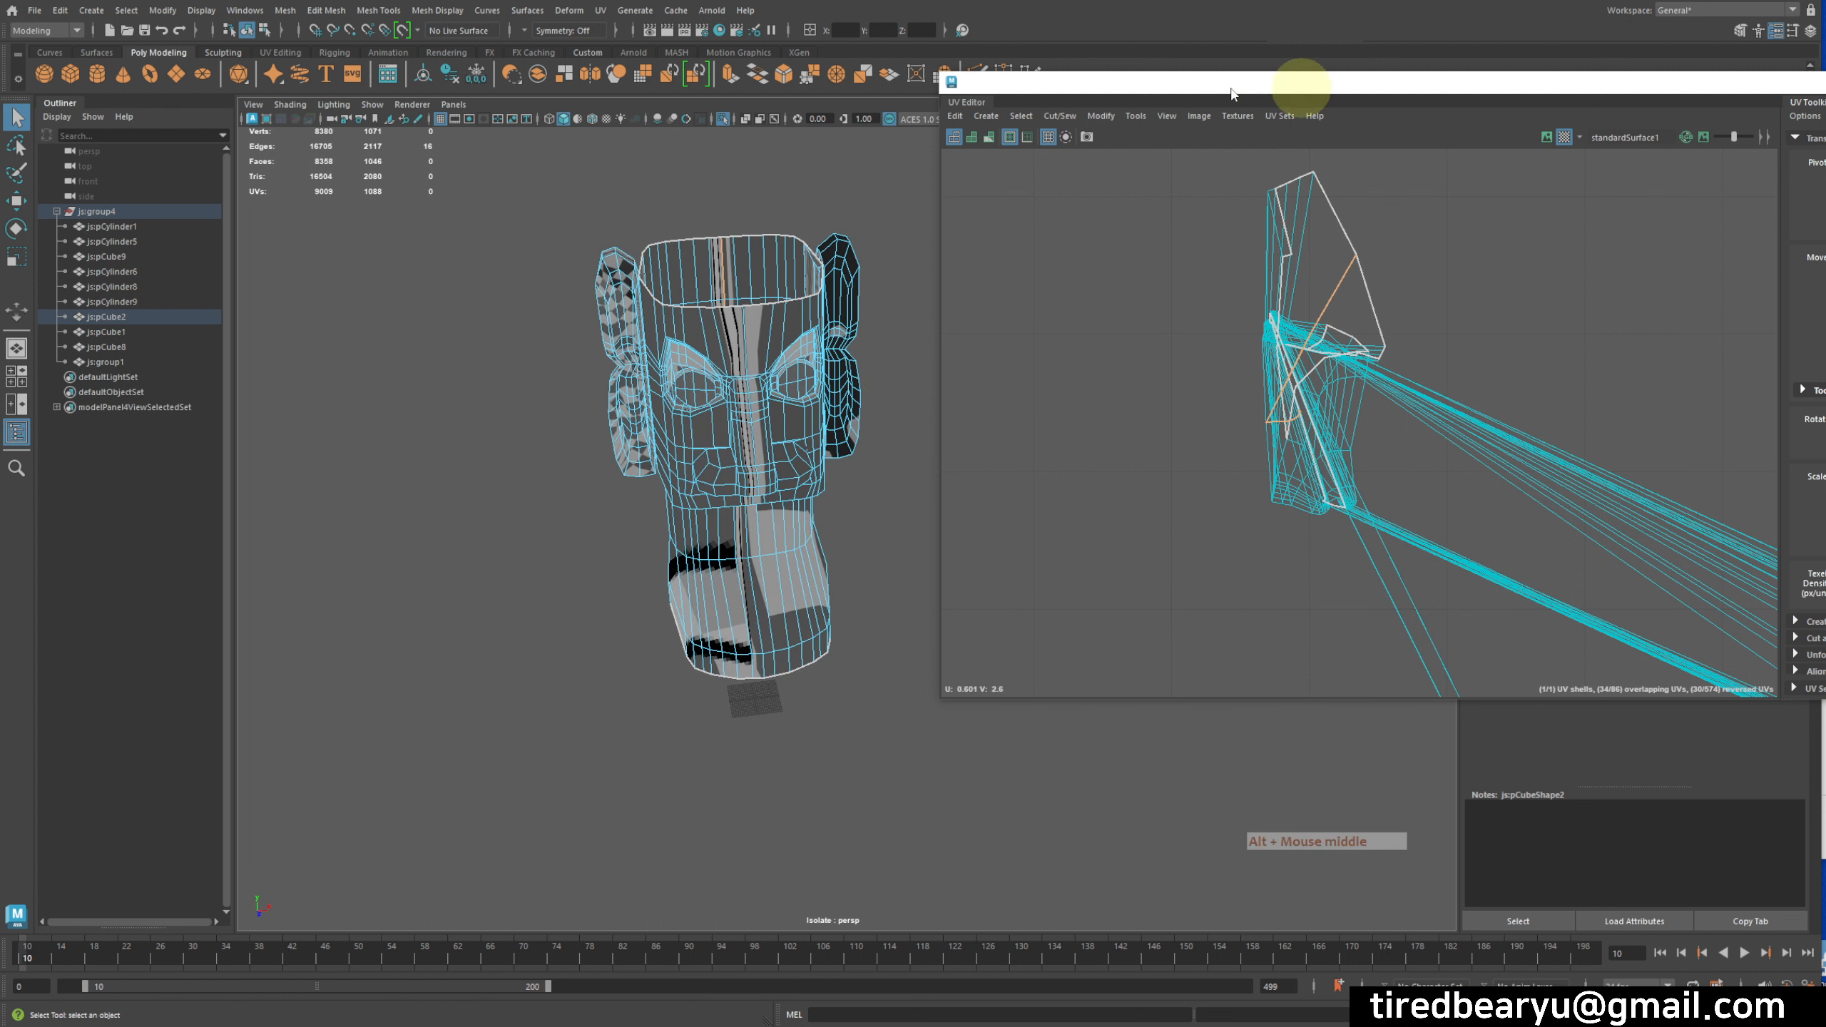
left_click(755, 241)
left_click(1135, 116)
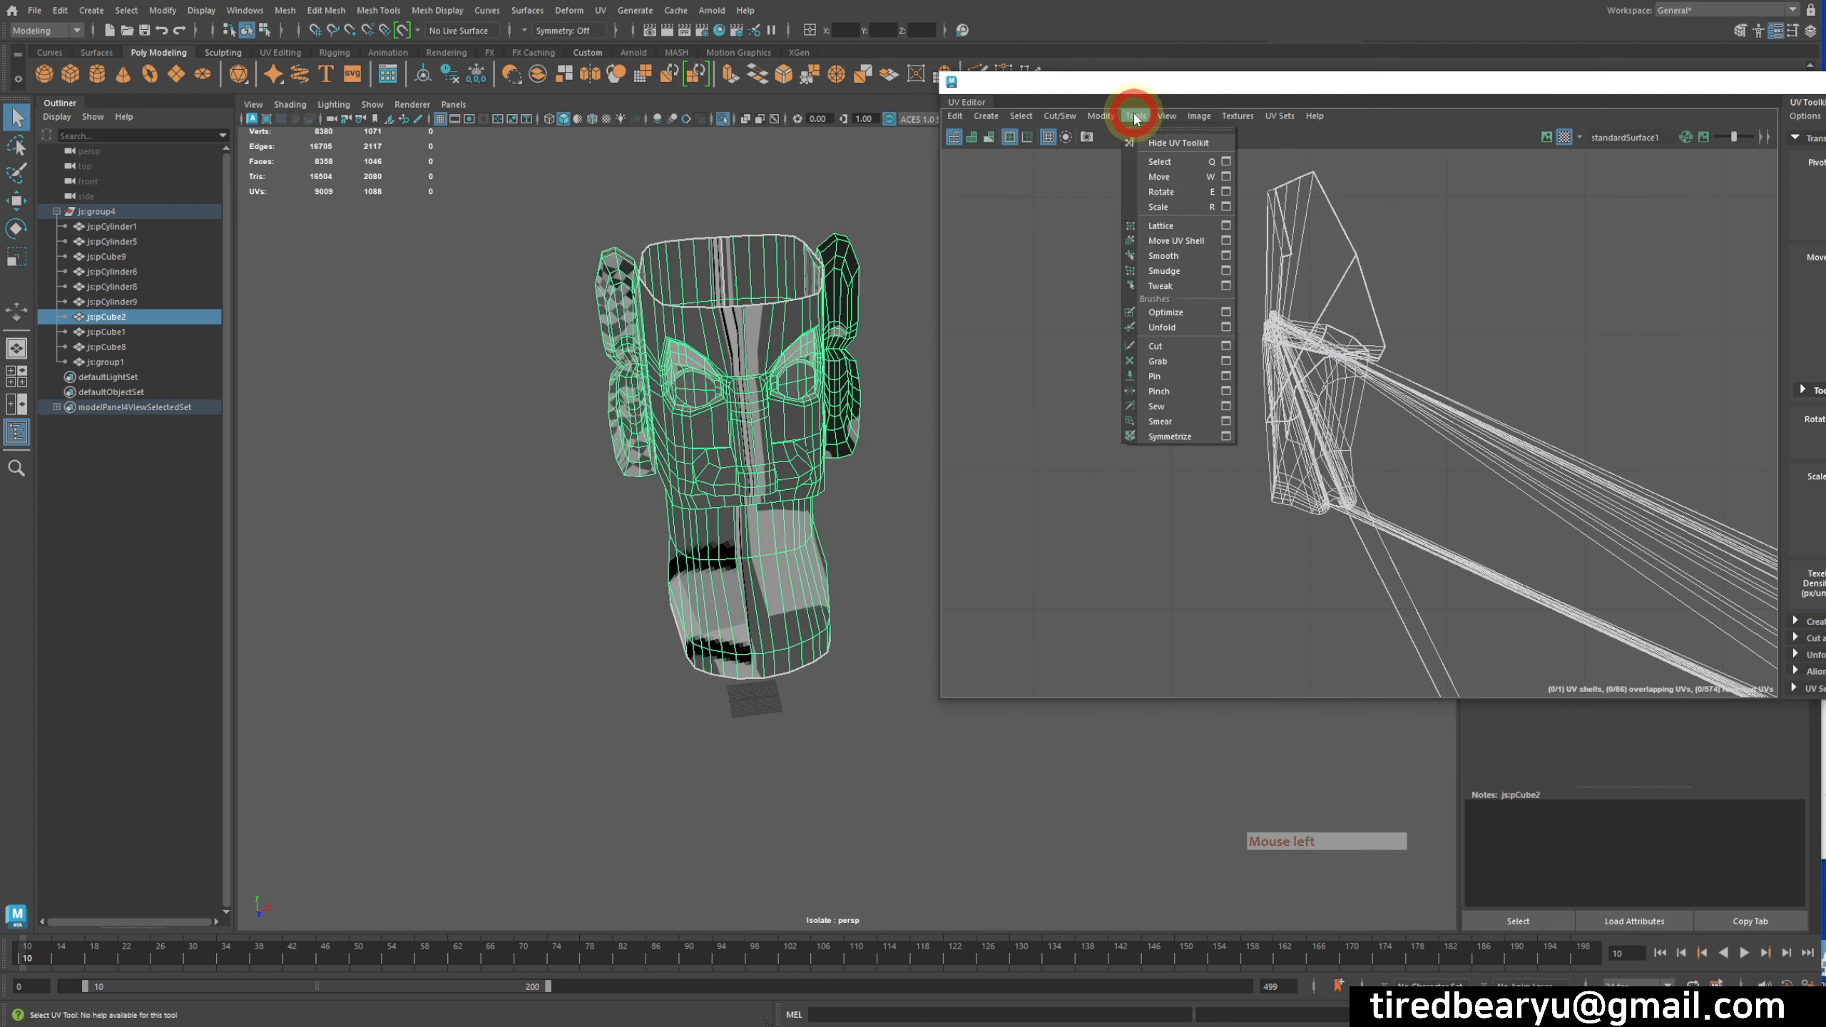
left_click(1103, 117)
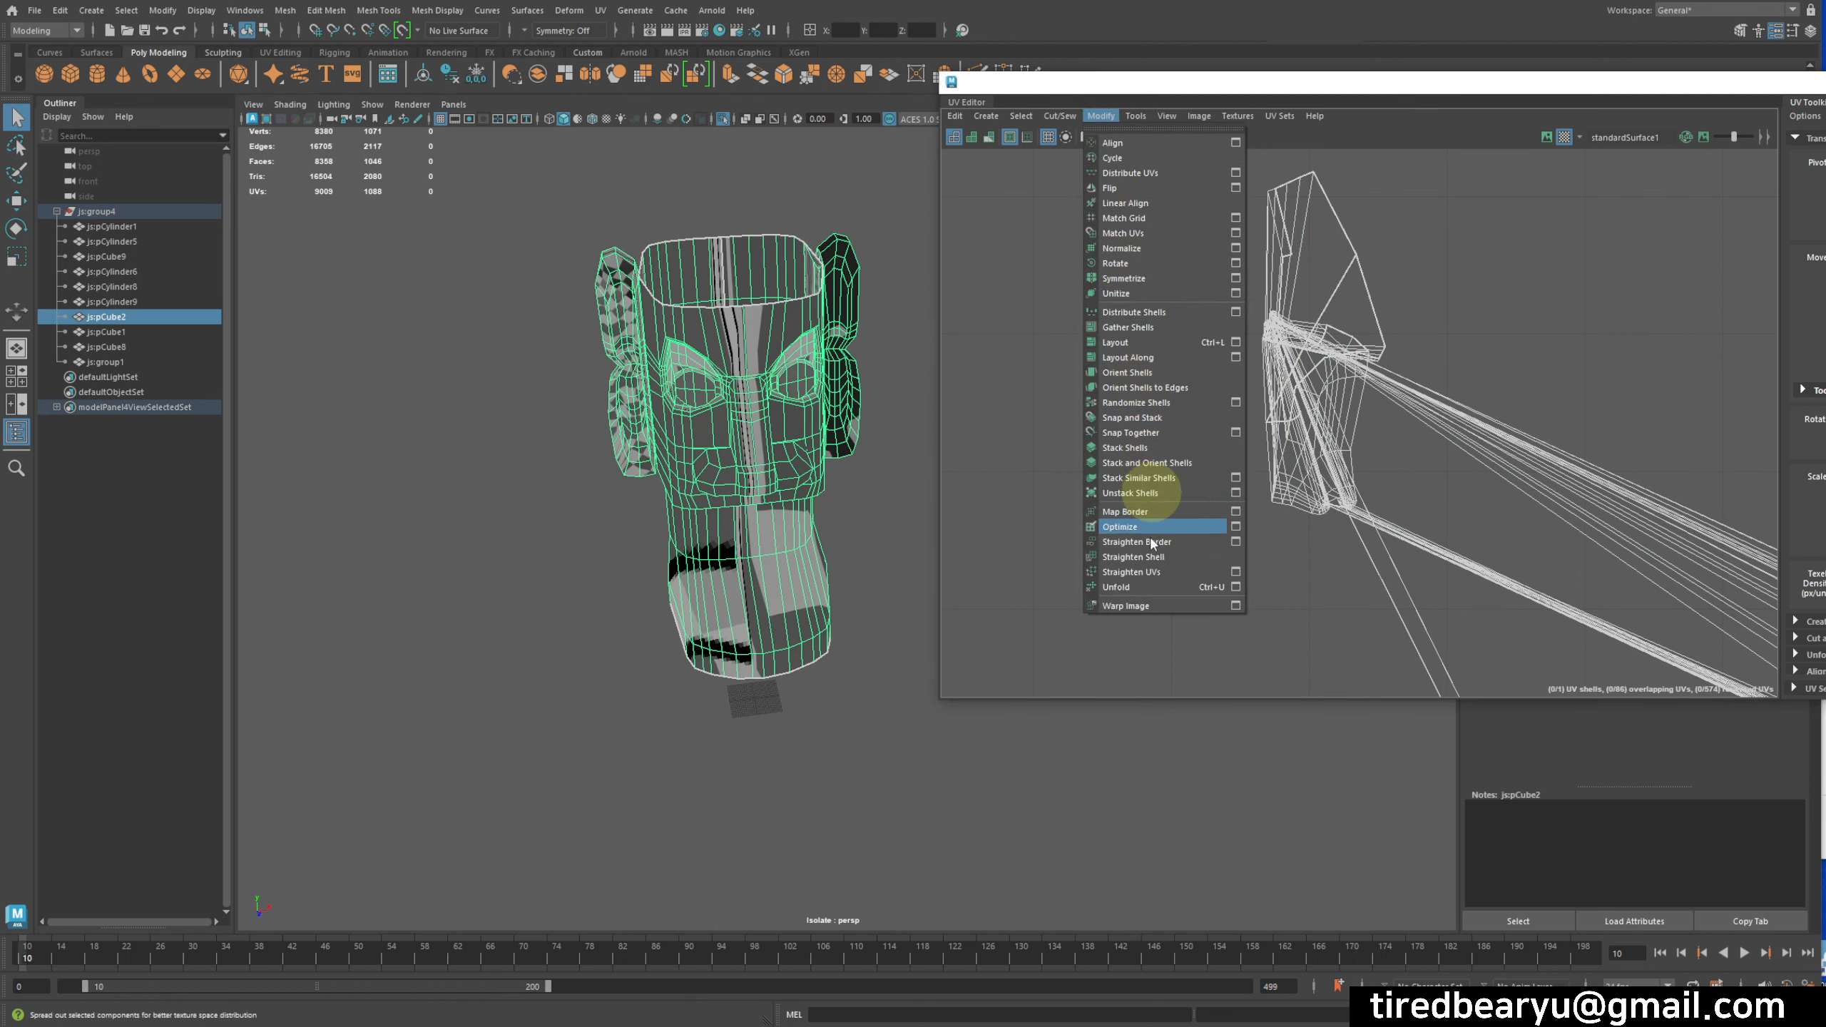
left_click(1116, 587)
scroll(1210, 531, "down", 6)
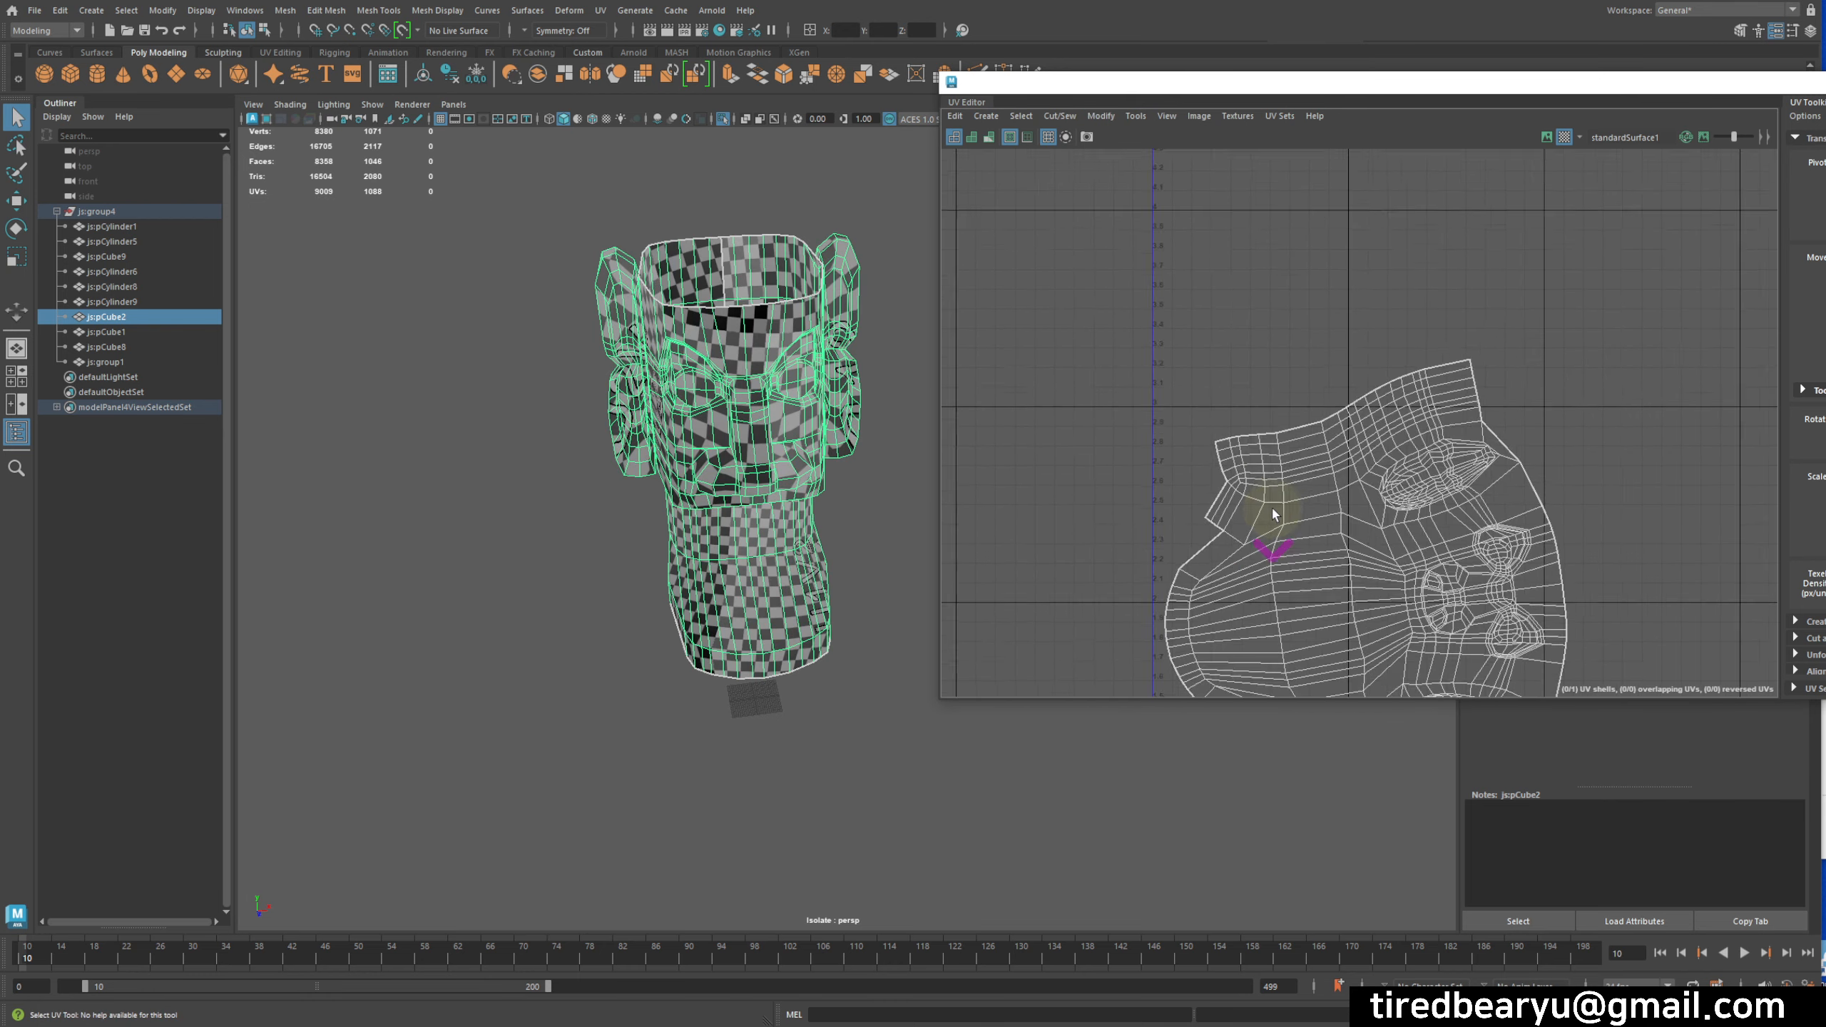
right_click_drag(1329, 383, 1487, 424, "alt")
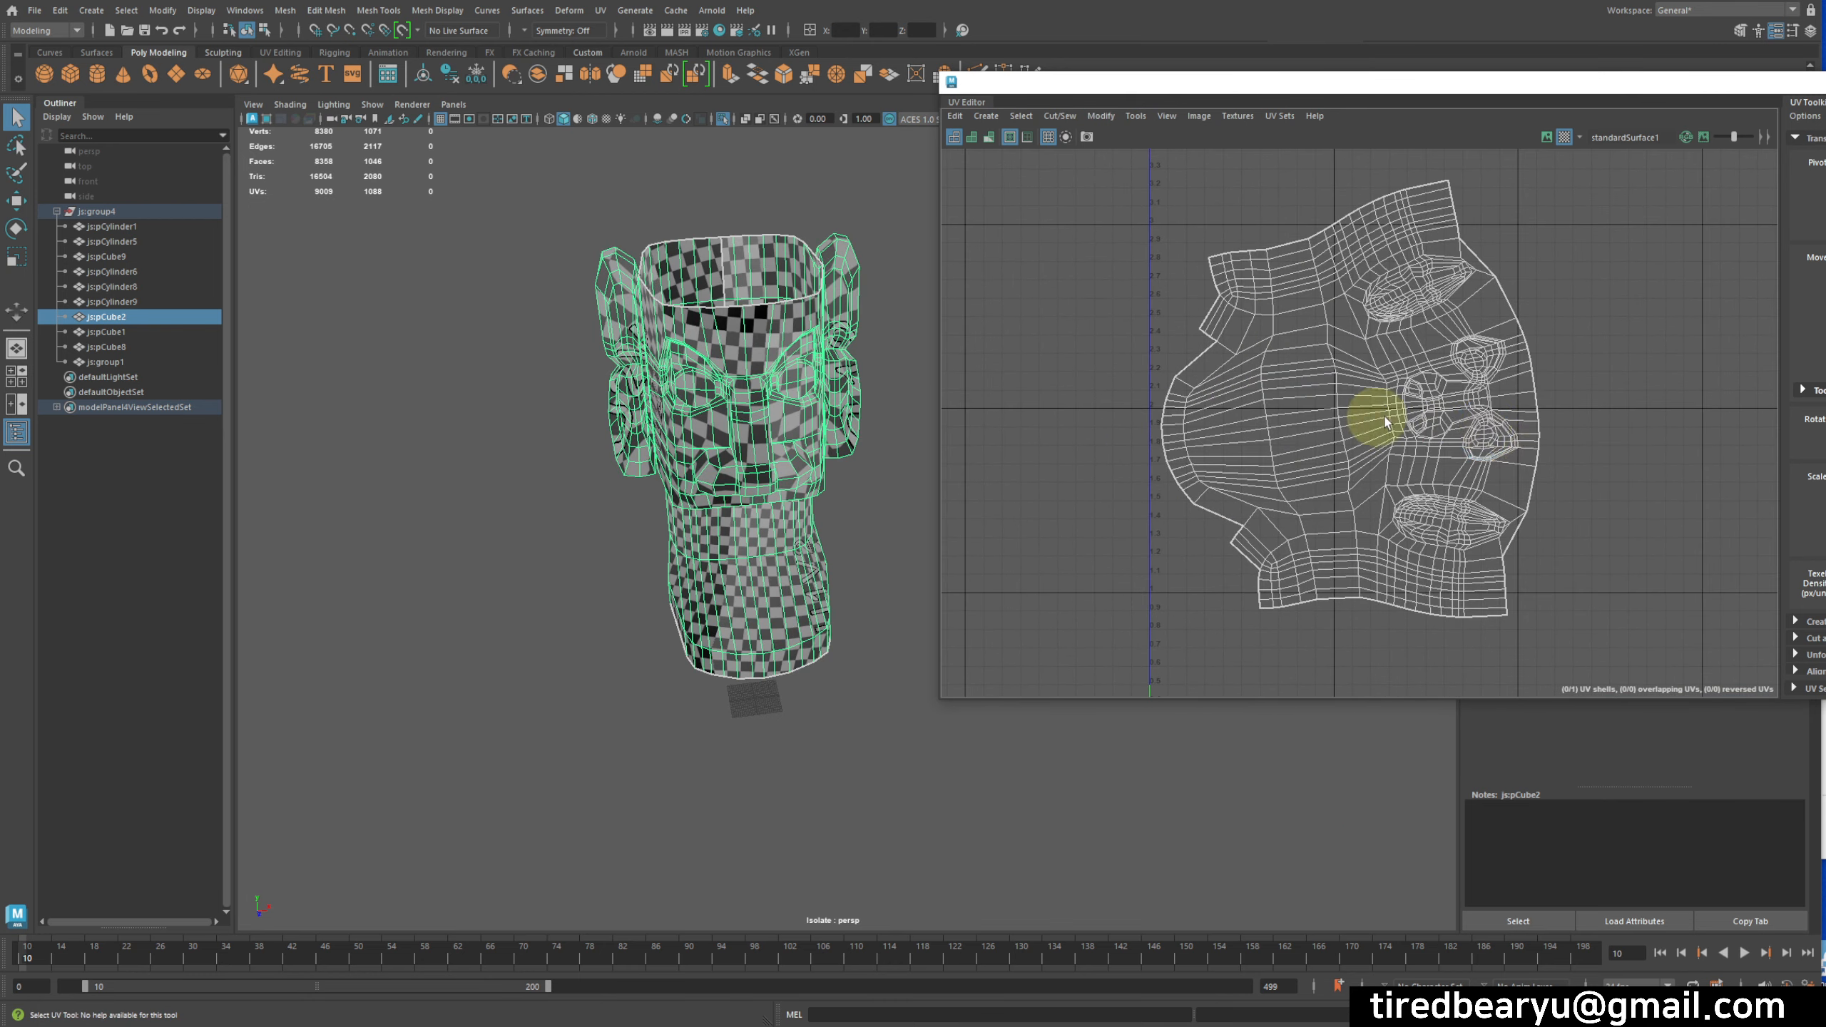
- Inspect the checker pattern on the unfolded head from several angles for stretching and uneven scale
left_click_drag(681, 530, 729, 442, "alt")
left_click(552, 475)
left_click_drag(552, 475, 565, 507, "alt")
left_click(774, 424)
left_click_drag(774, 424, 718, 477, "alt")
right_click_drag(717, 477, 797, 273, "alt")
left_click_drag(797, 273, 809, 308, "alt")
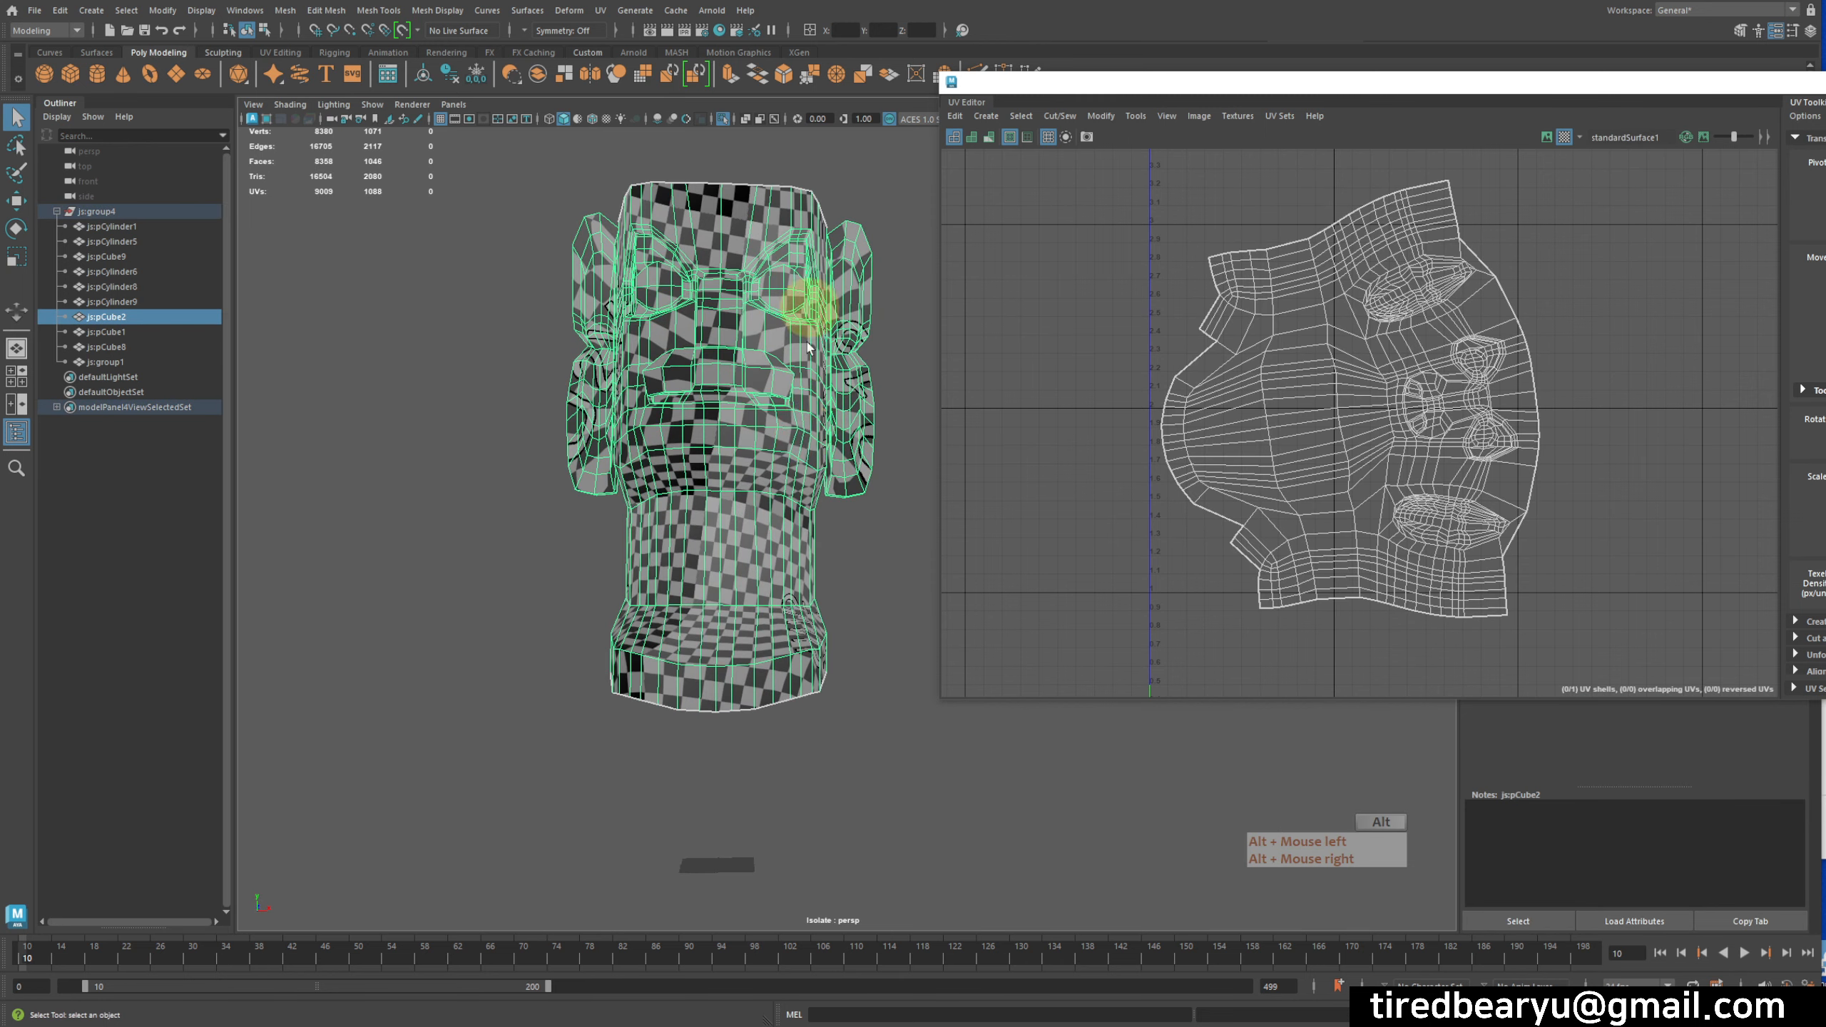
left_click(839, 691)
left_click_drag(840, 691, 857, 705, "alt")
left_click(815, 619)
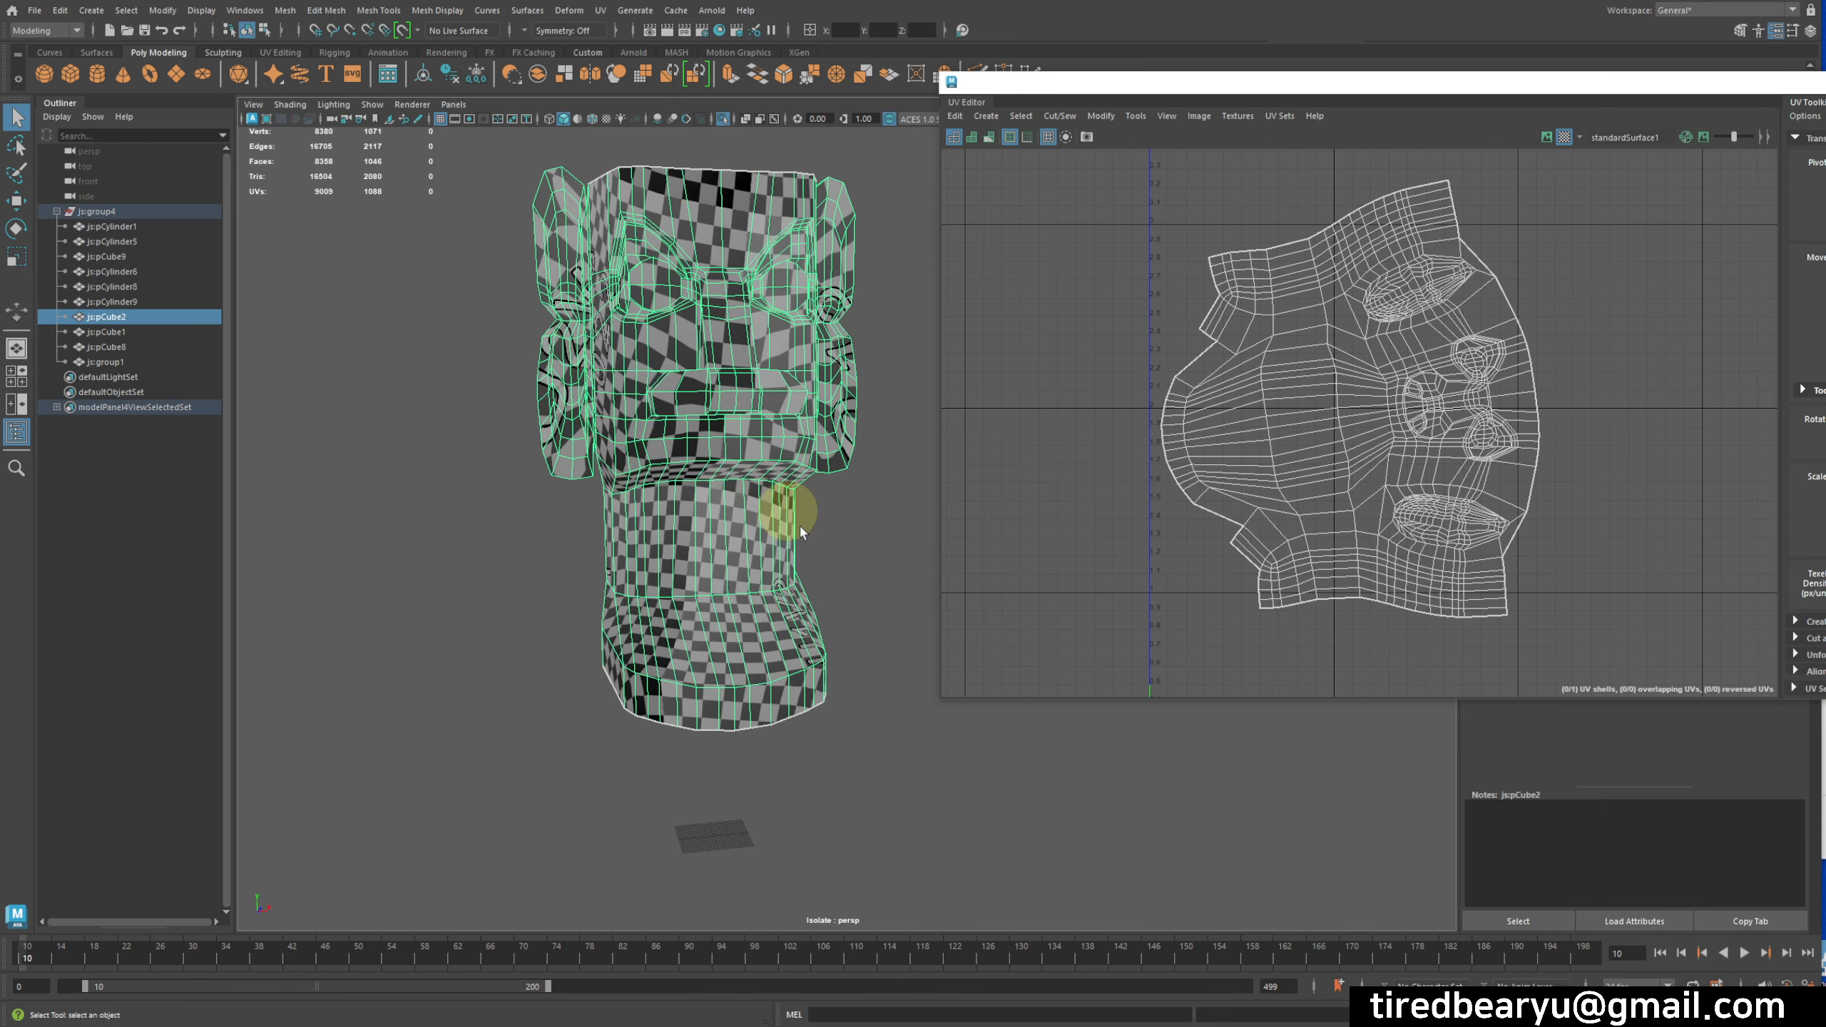
- Examine the unfolded head's UV shell closely, comparing the ear, eye and nose areas with the checkered model
mouse_move(758, 605)
left_mouse_down("alt")
mouse_move(738, 579)
mouse_move(766, 591)
mouse_move(725, 592)
left_mouse_up("alt")
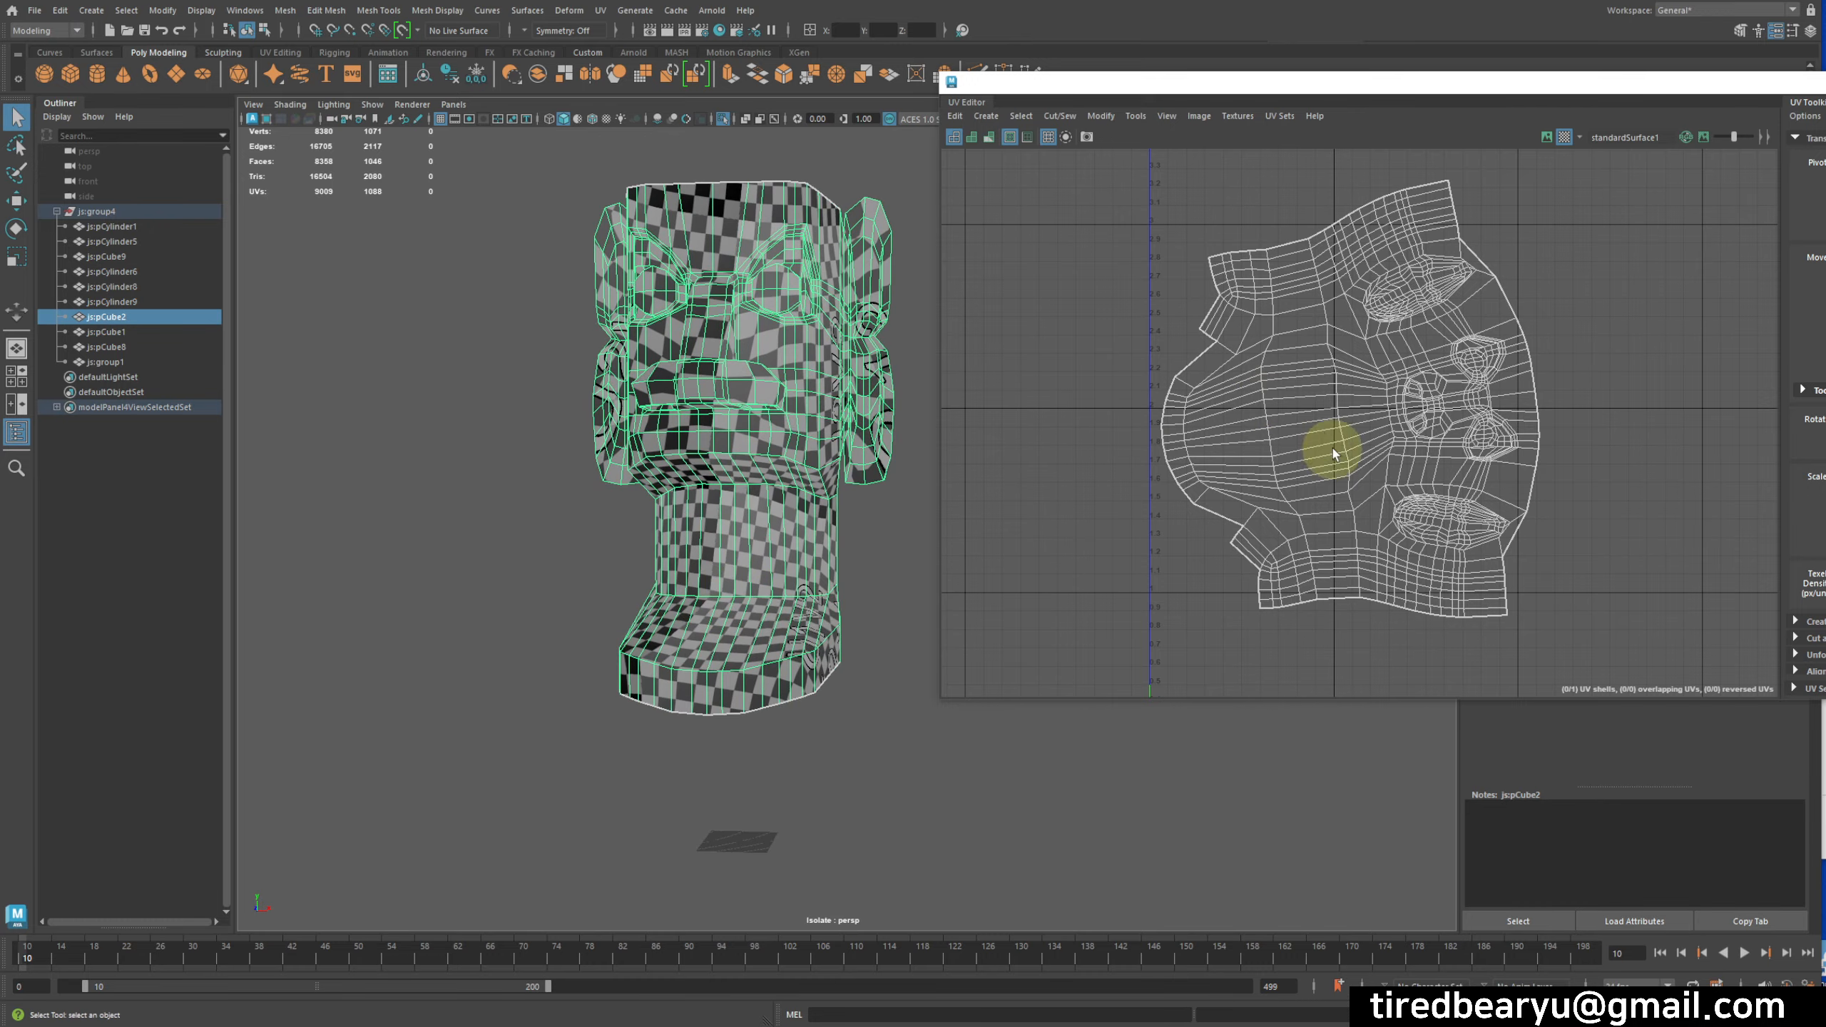
right_click_drag(1400, 515, 1723, 530, "alt")
middle_click_drag(1451, 564, 1308, 489, "alt")
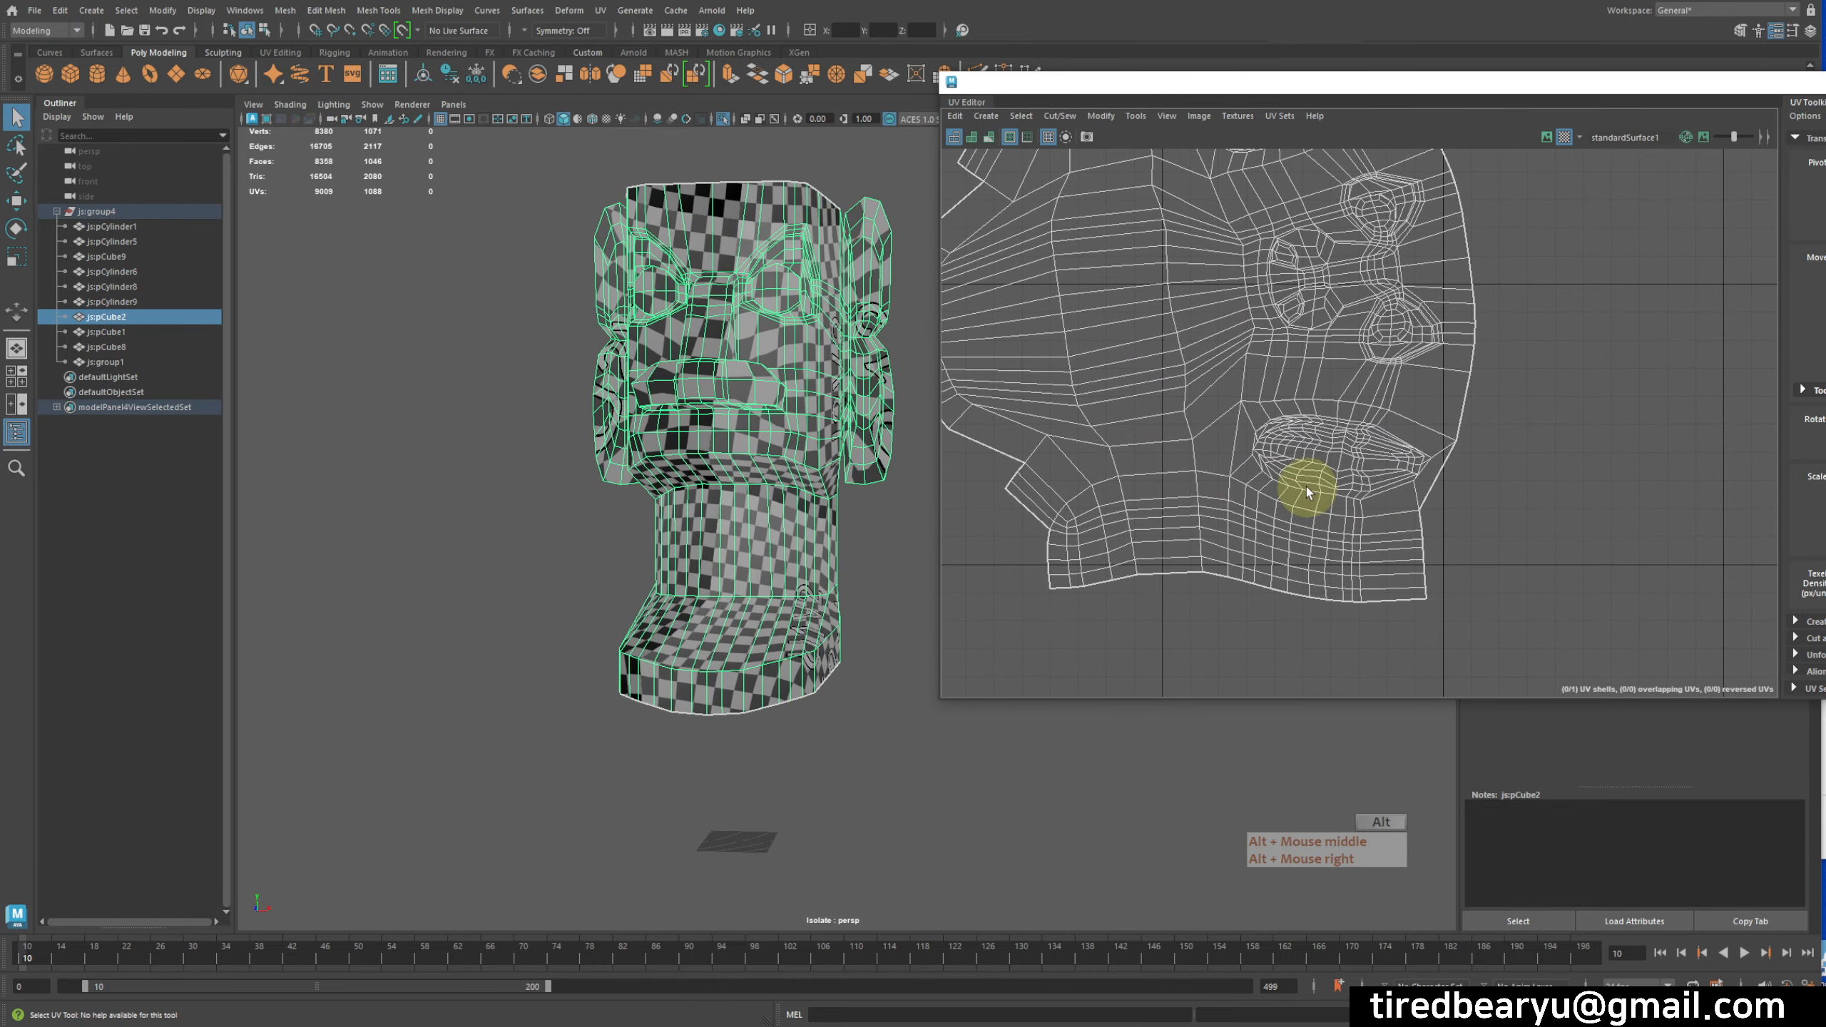
right_click_drag(1309, 488, 1452, 490, "alt")
middle_click_drag(1345, 480, 1342, 531, "alt")
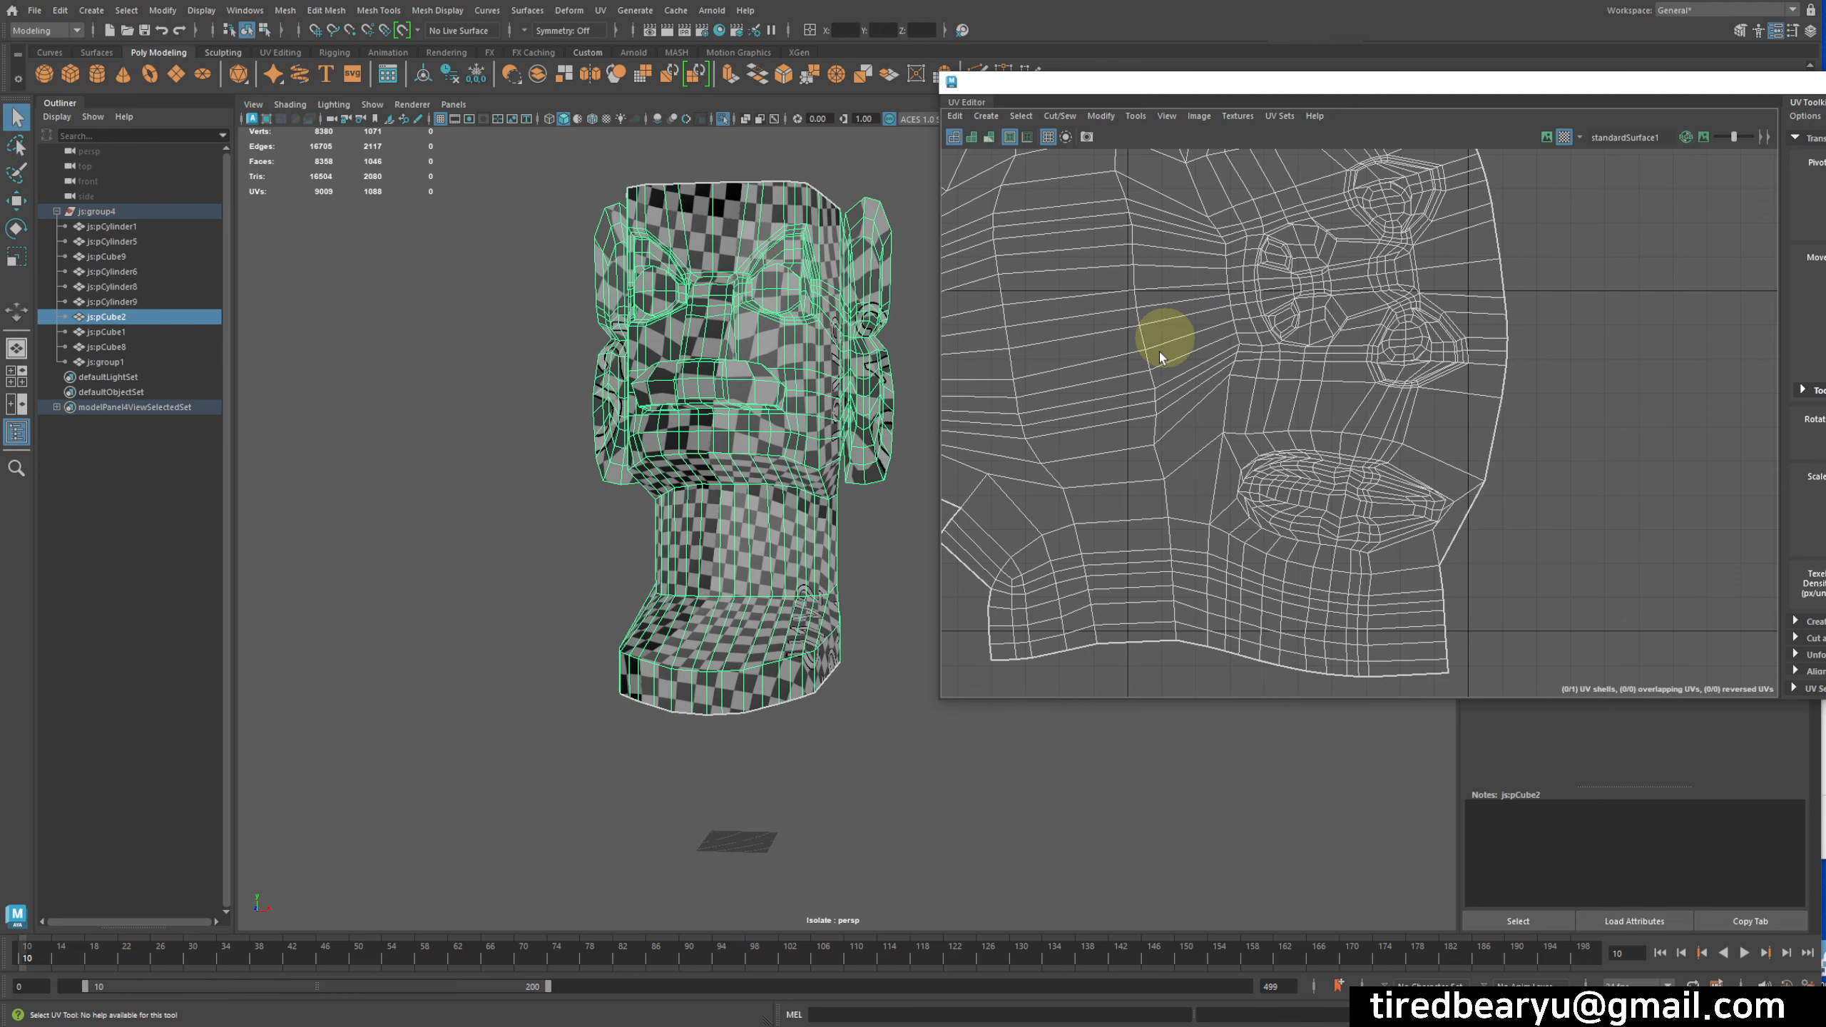
left_click(561, 416)
left_click(725, 388)
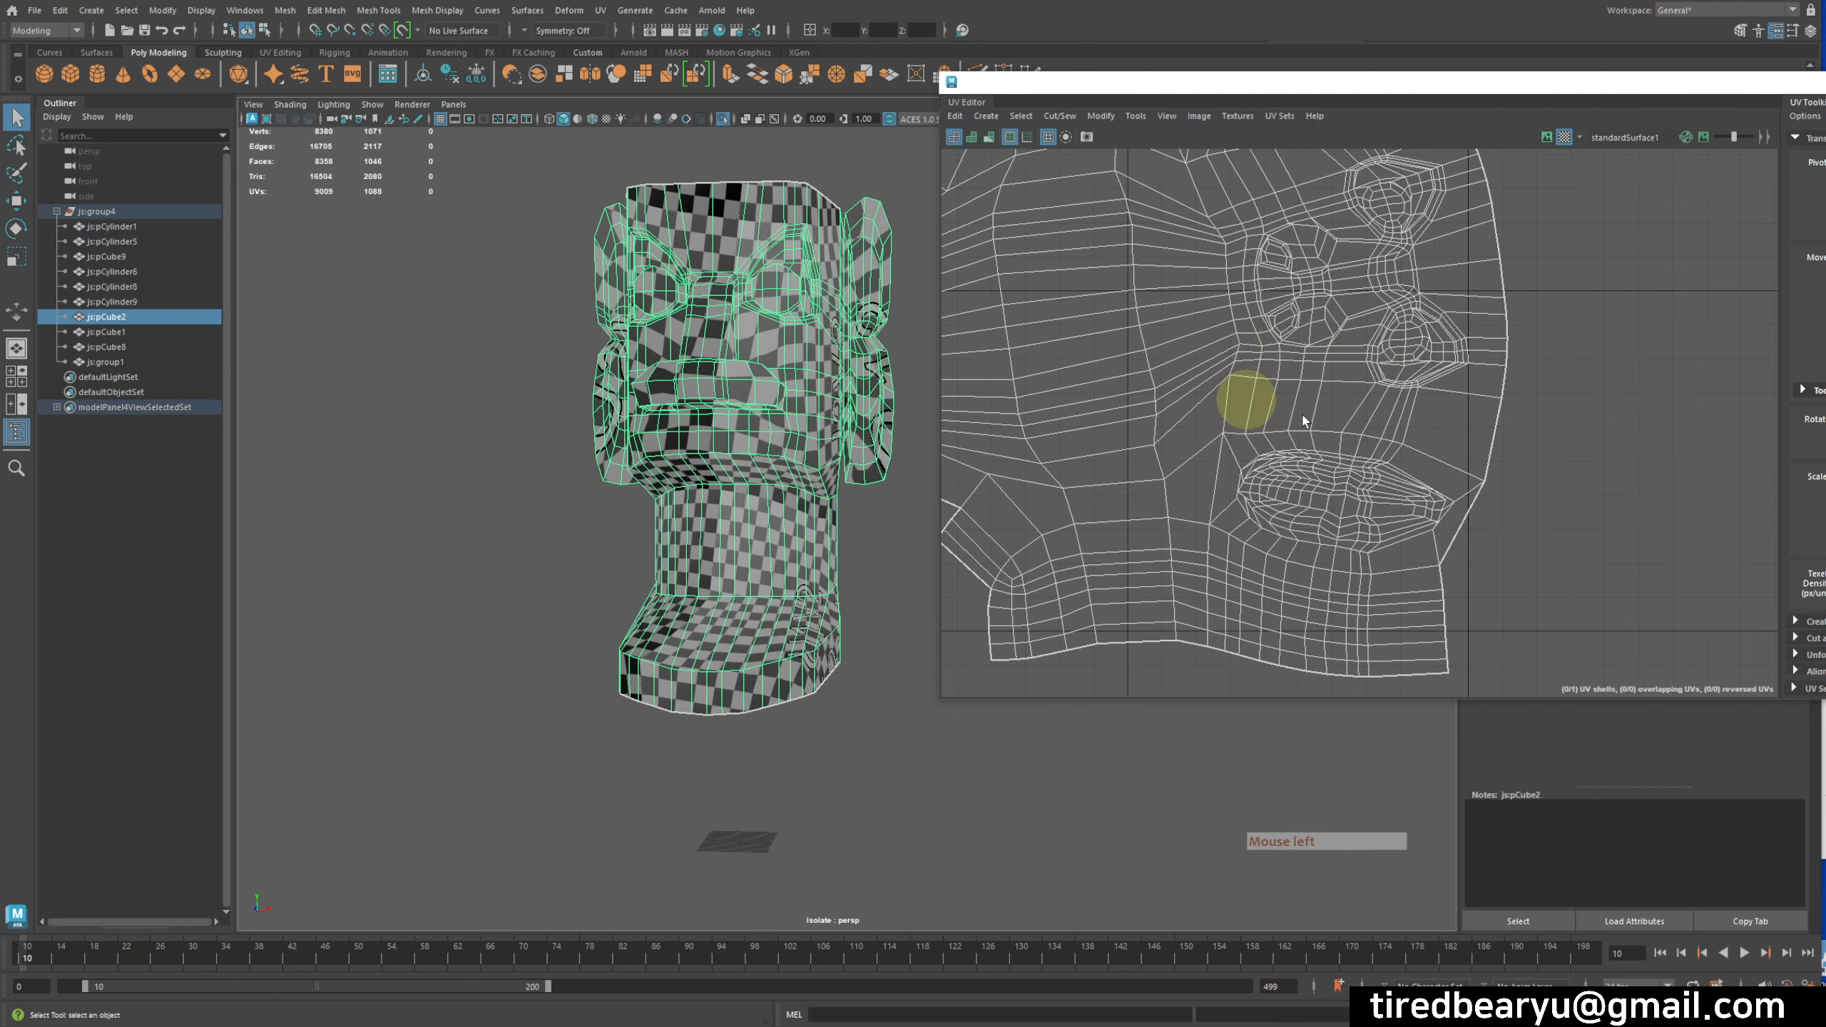
- Exit the head's isolated view and select all parts of the statue
right_click_drag(573, 451, 734, 437, "alt")
middle_click_drag(733, 438, 620, 430, "alt")
key("ctrl+1")
left_click_drag(603, 327, 859, 950)
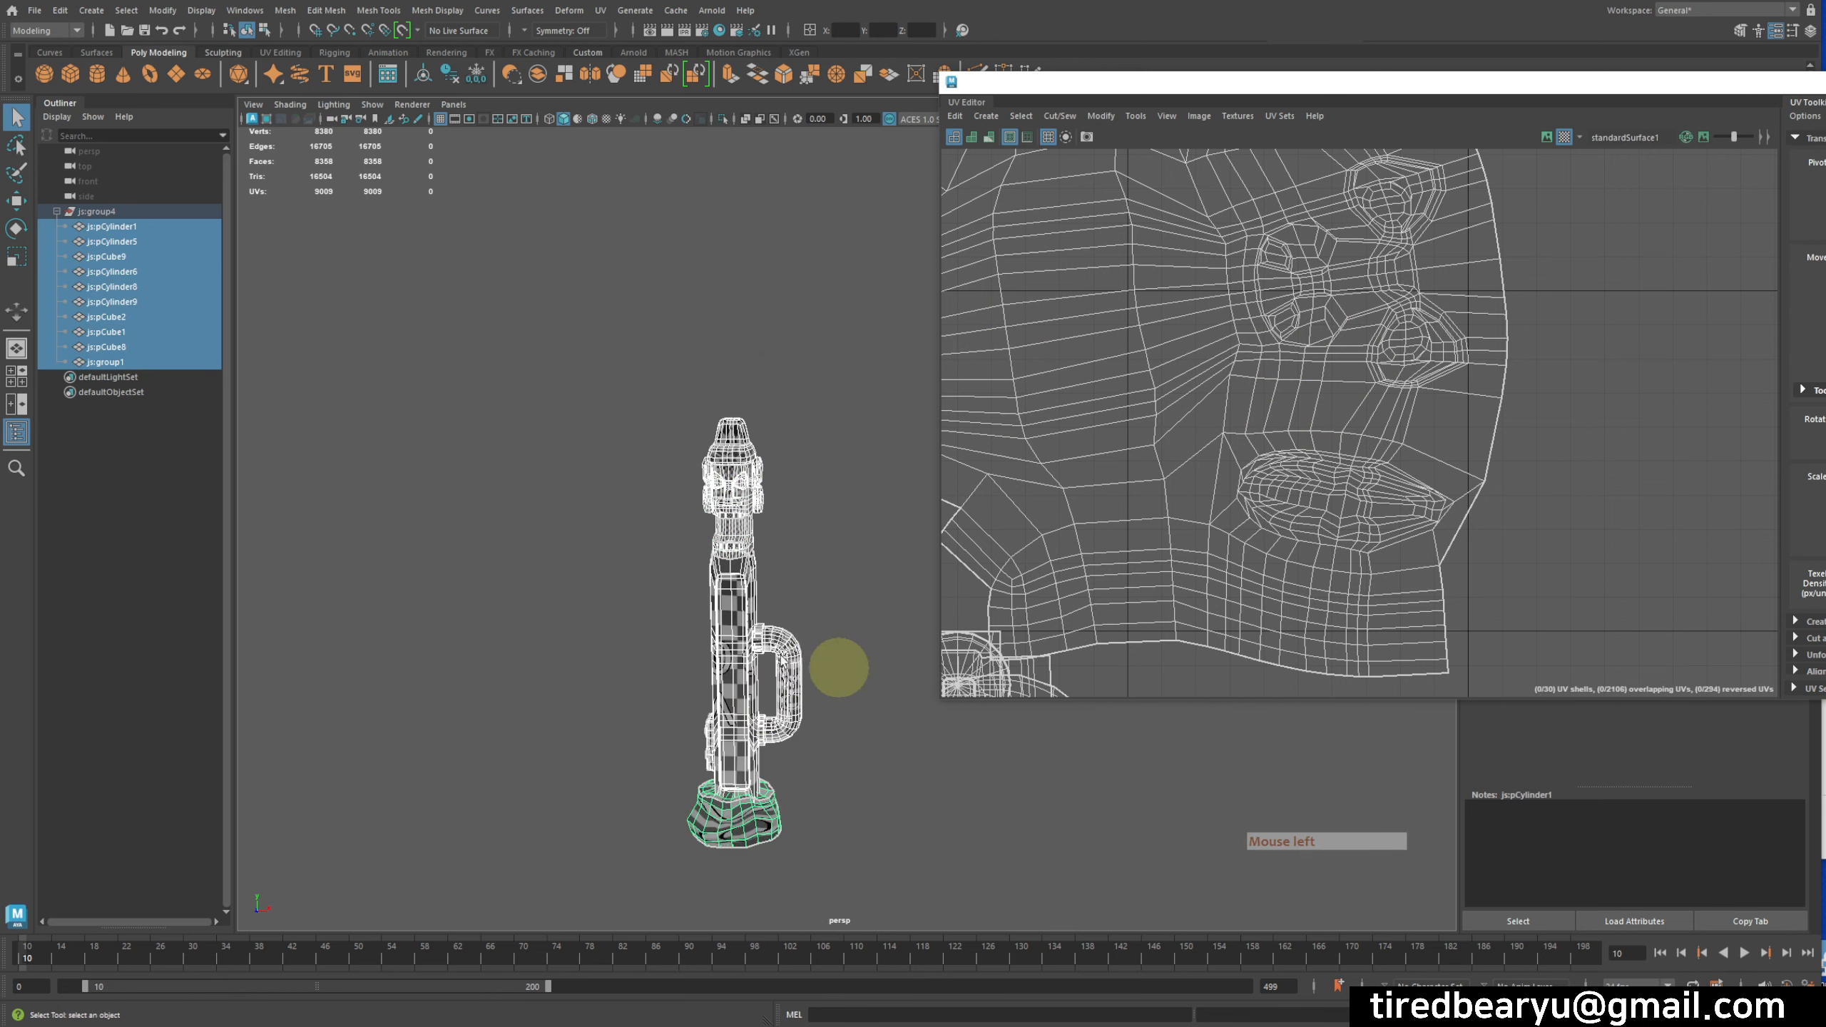
- Set the texel density of all the selected parts' UV shells to 1 at map size 512
scroll(1427, 428, "down", 6)
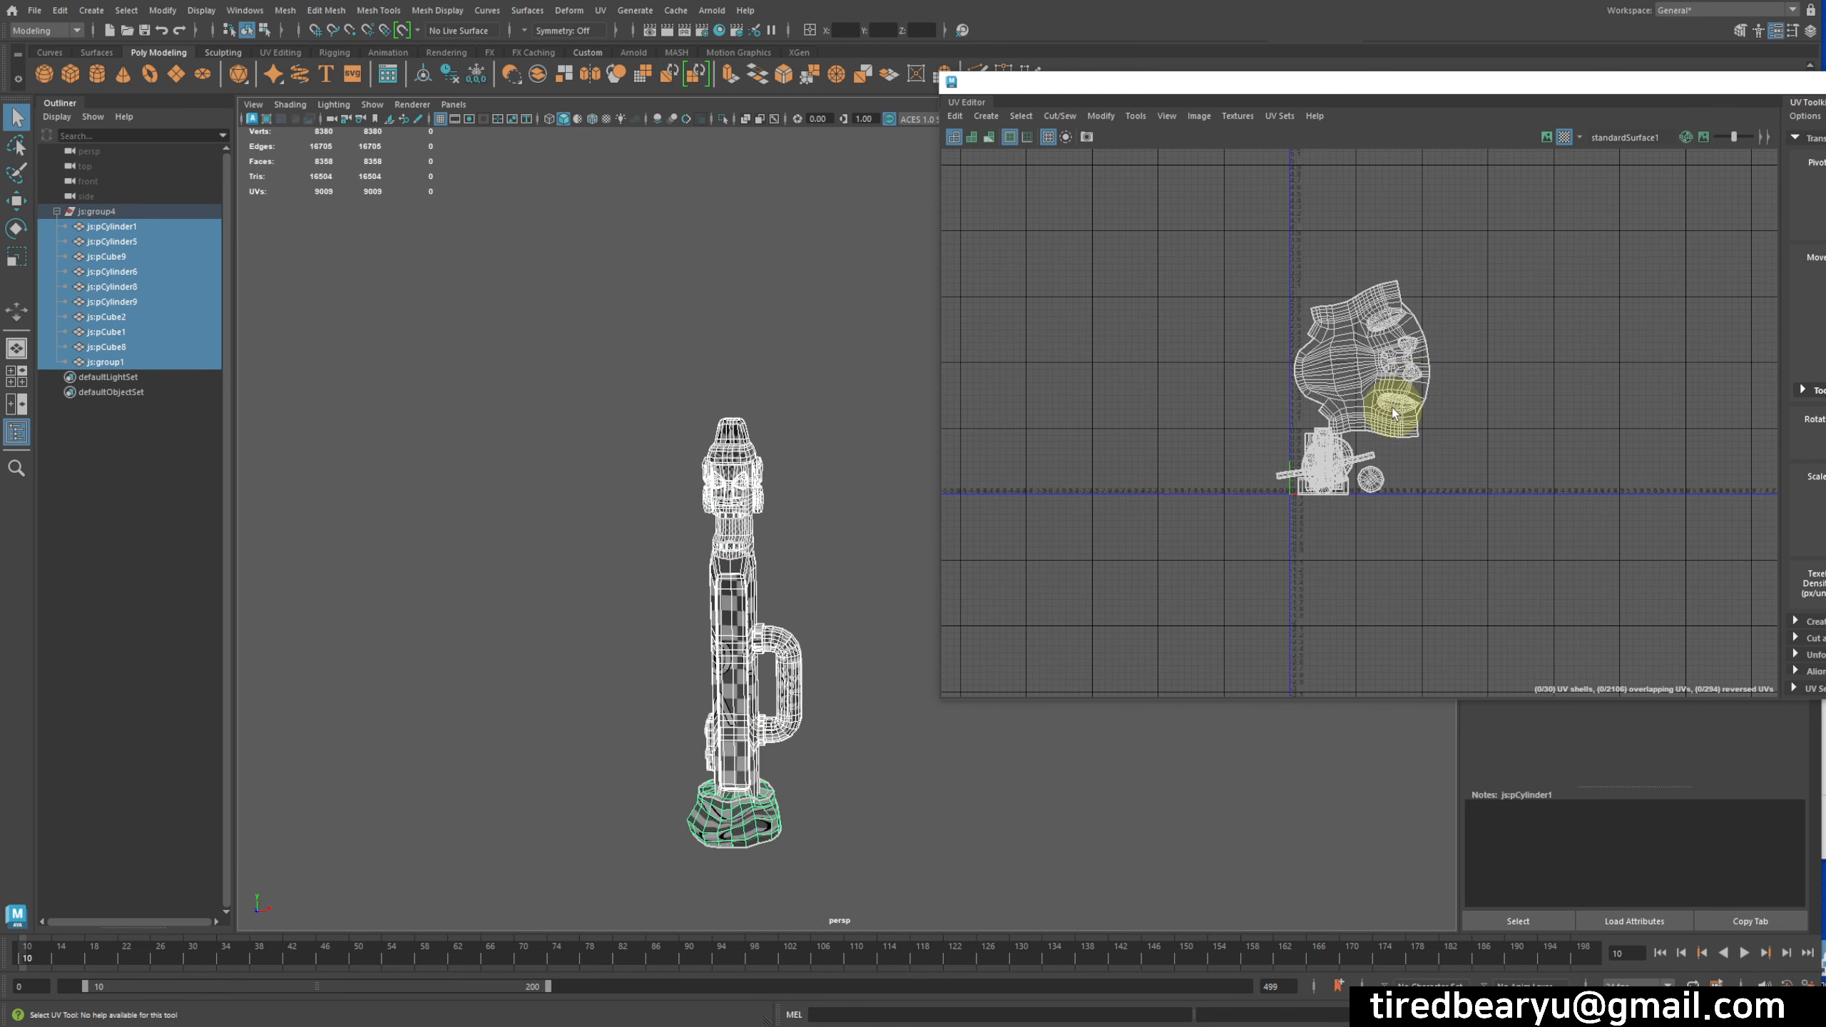
right_click_drag(798, 590, 742, 543, "alt")
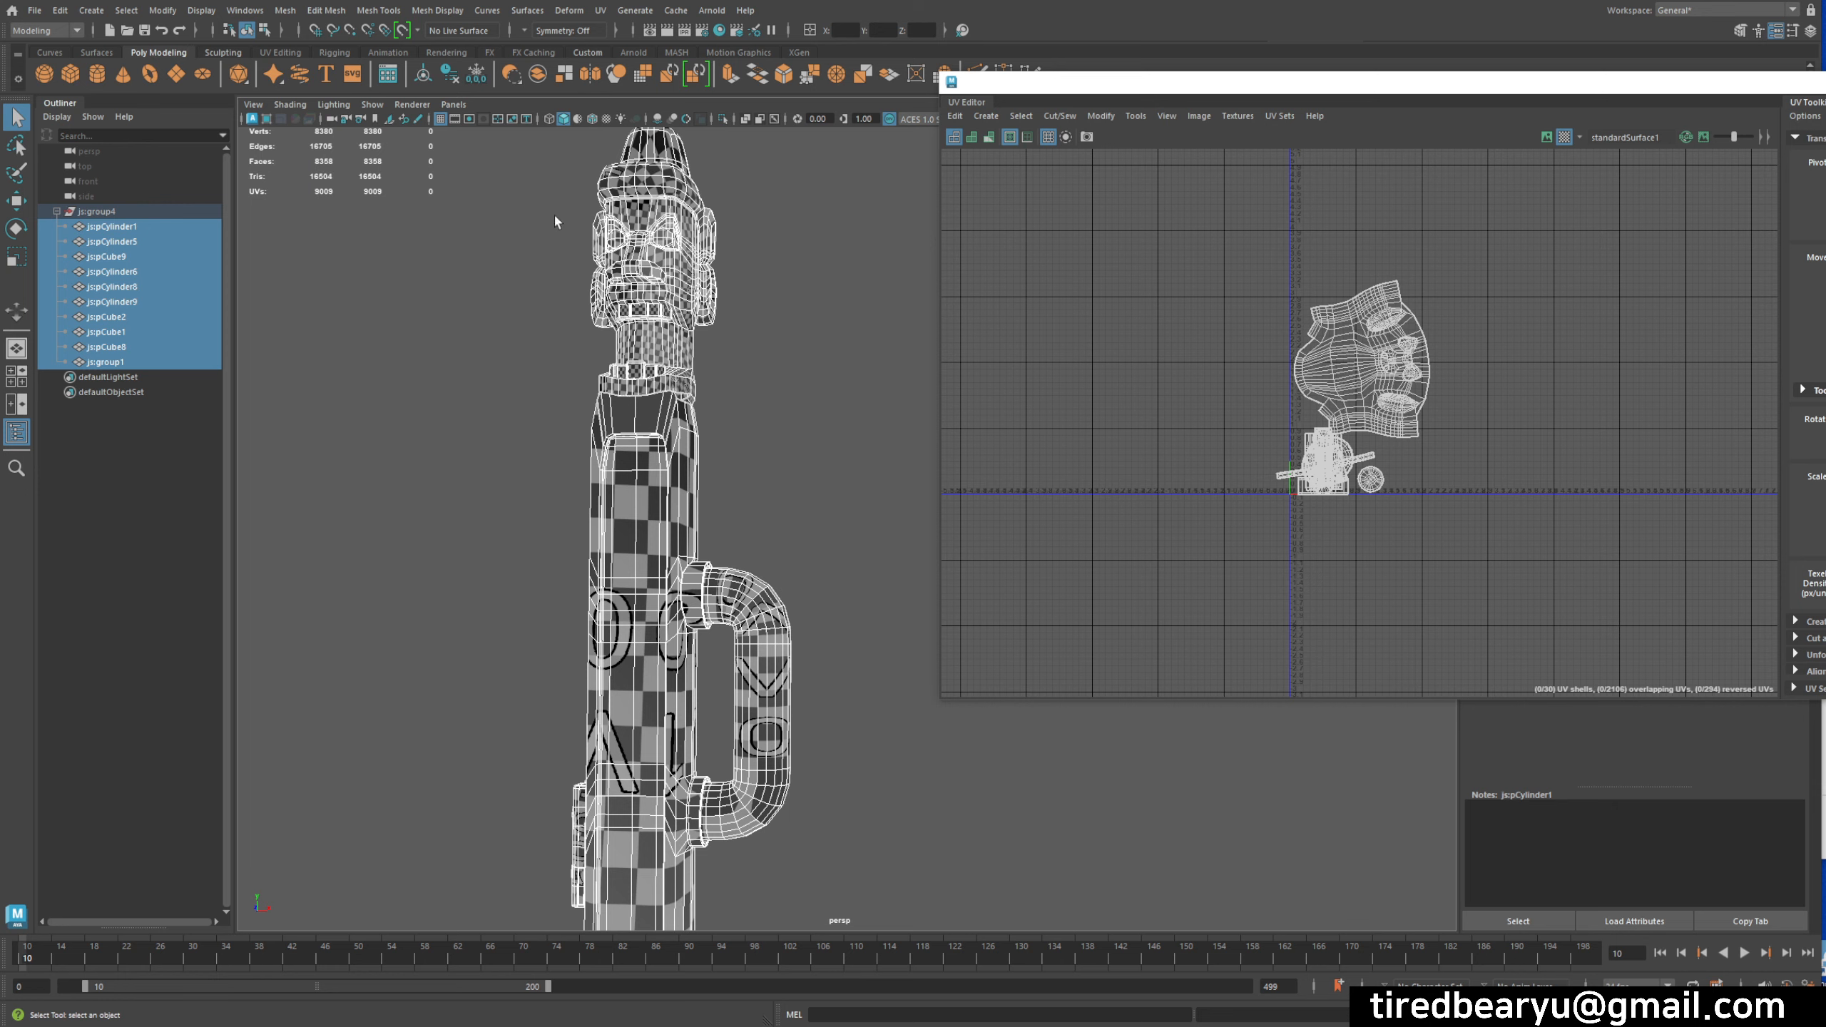
left_click_drag(1532, 84, 1160, 65)
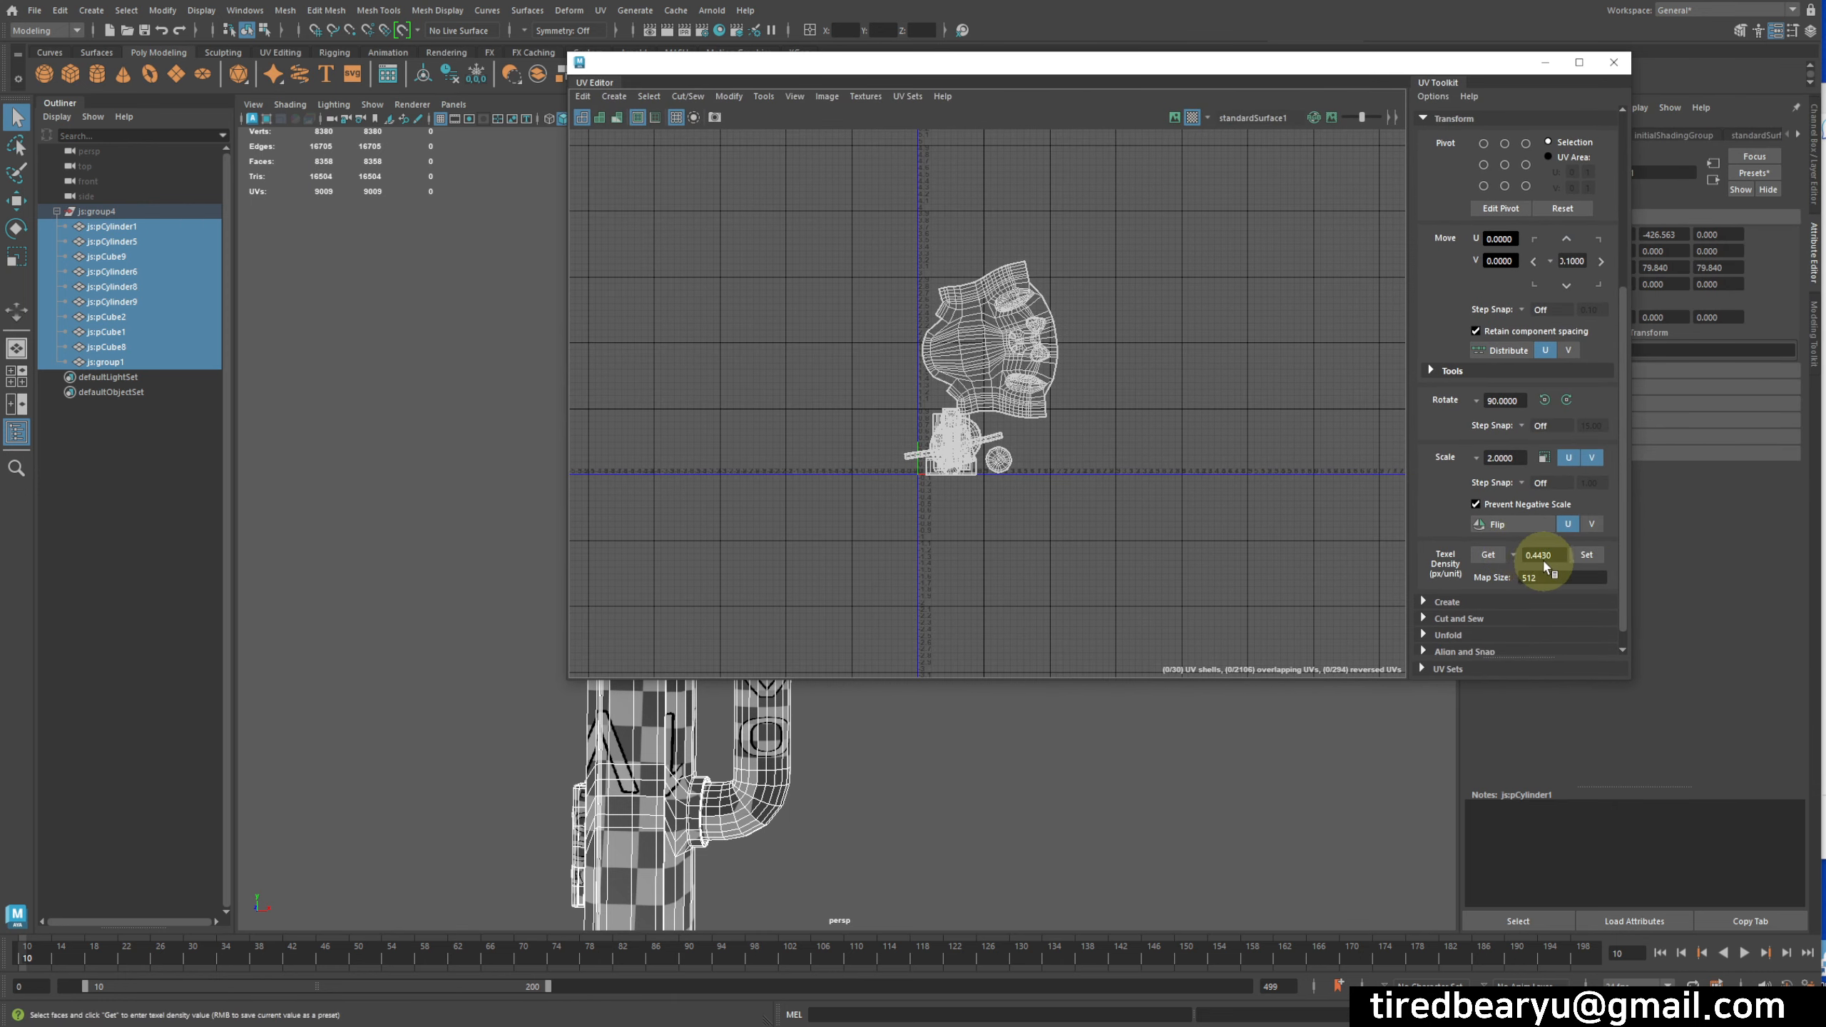
left_click(1563, 554)
type("1")
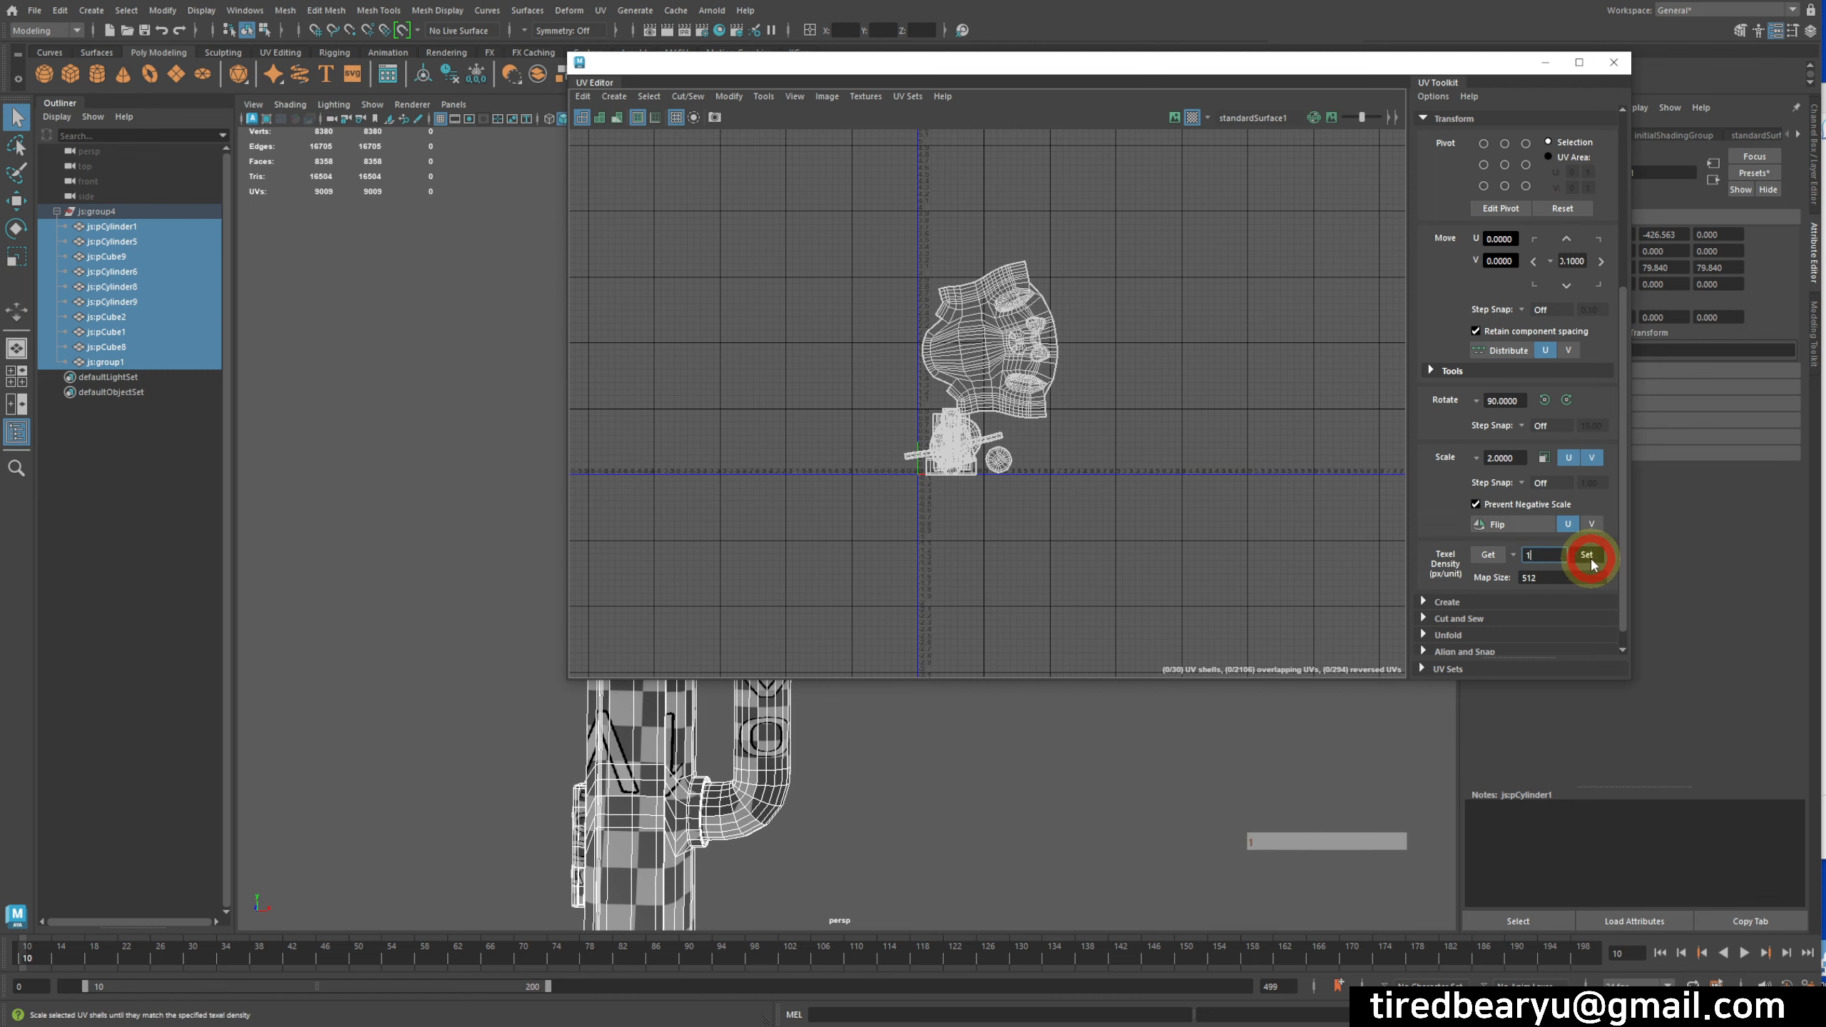
left_click(1590, 560)
- Examine the relative sizes and placement of the rescaled UV shells around the 0–1 UV tile
right_click_drag(874, 409, 1331, 435, "alt")
middle_click_drag(1056, 301, 1027, 258, "alt")
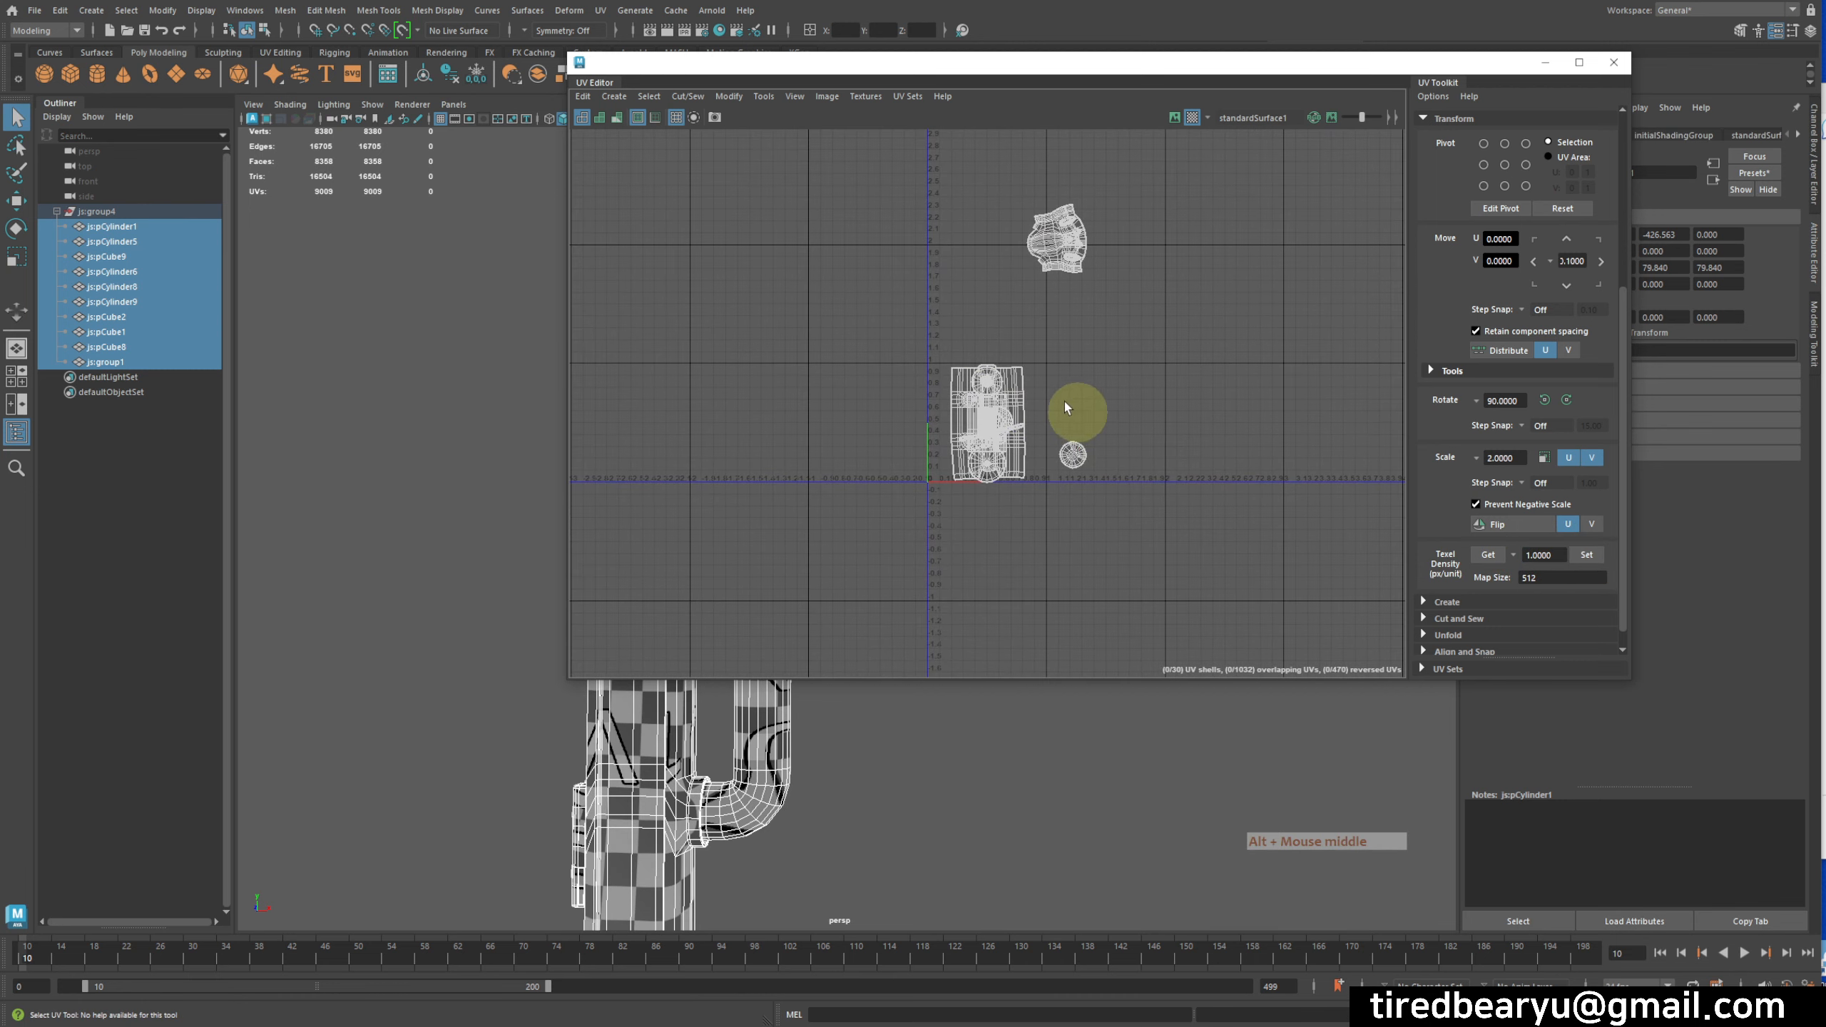
middle_click_drag(1039, 405, 1068, 402, "alt")
right_click_drag(1068, 402, 1147, 399, "alt")
middle_click_drag(1088, 405, 1158, 421, "alt")
right_click_drag(1157, 421, 1237, 409, "alt")
middle_click_drag(1215, 405, 1169, 411, "alt")
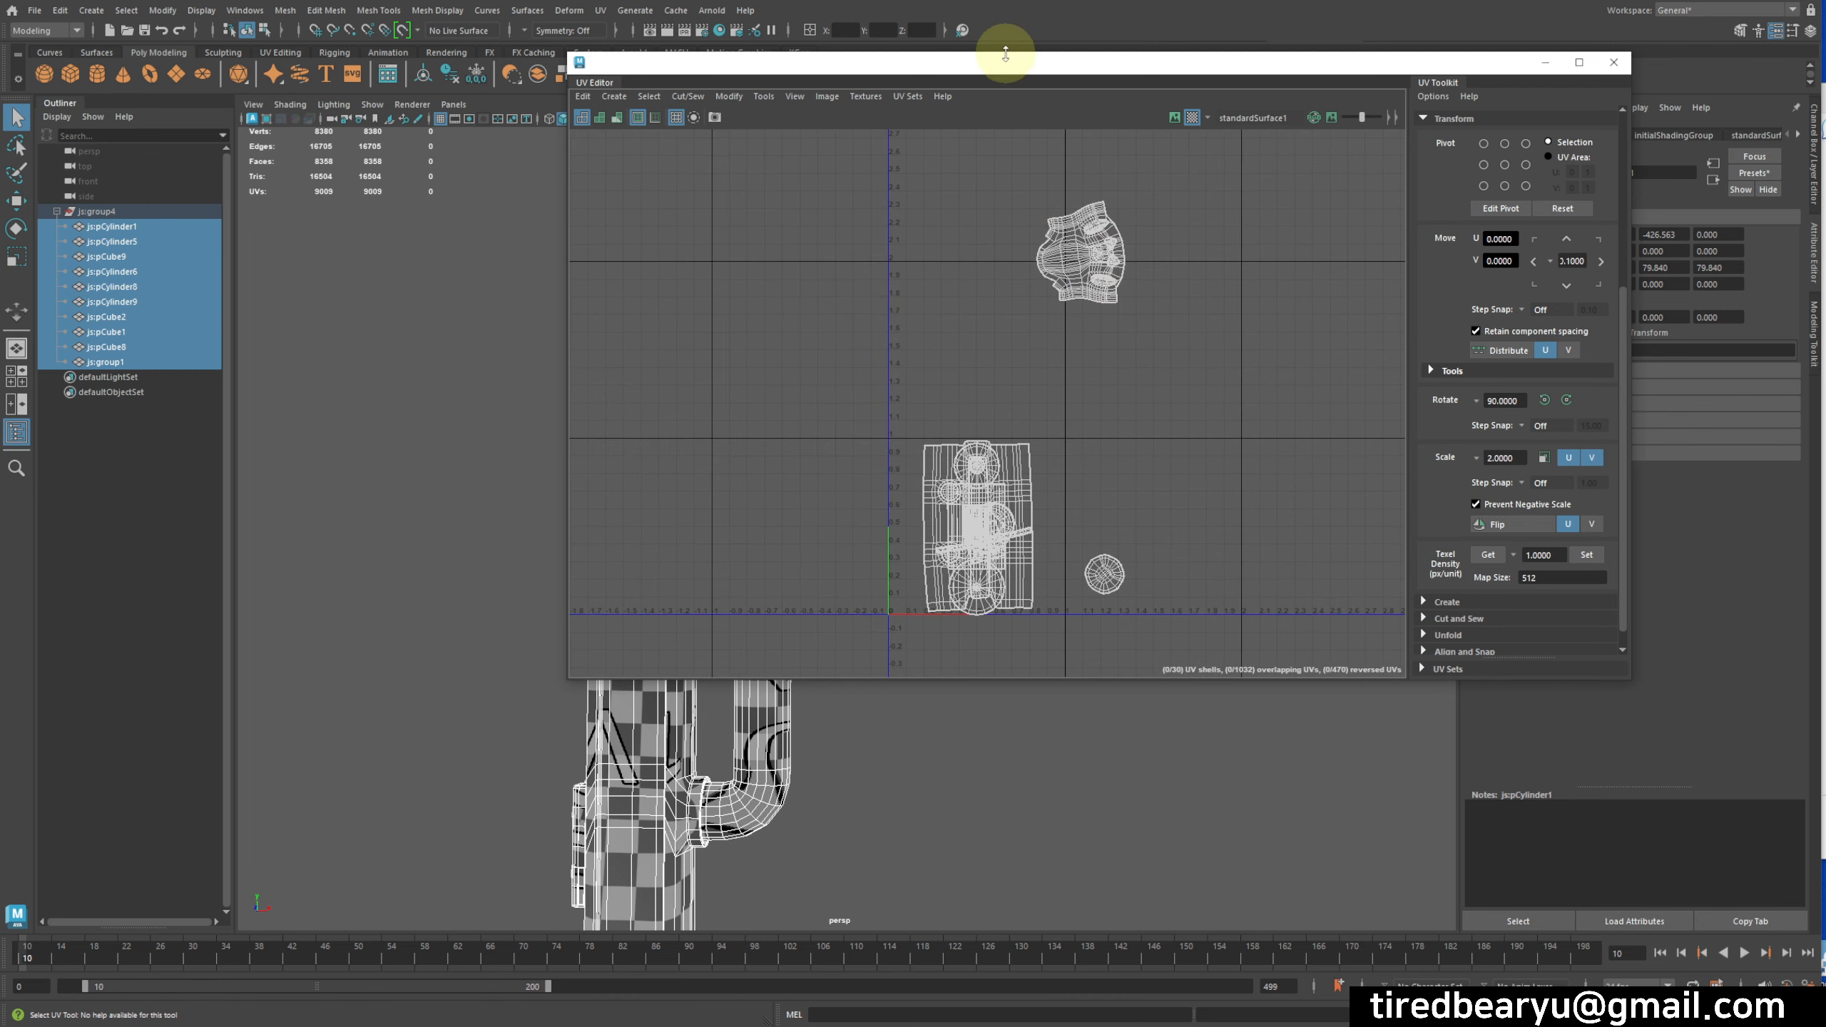
- Move the UV Editor clear of the model and select only the statue's main body to view its checker pattern
left_click_drag(1002, 74, 1615, 100)
middle_click_drag(606, 444, 855, 460, "alt")
left_click(909, 359)
left_click(816, 479)
right_click_drag(816, 479, 945, 455, "alt")
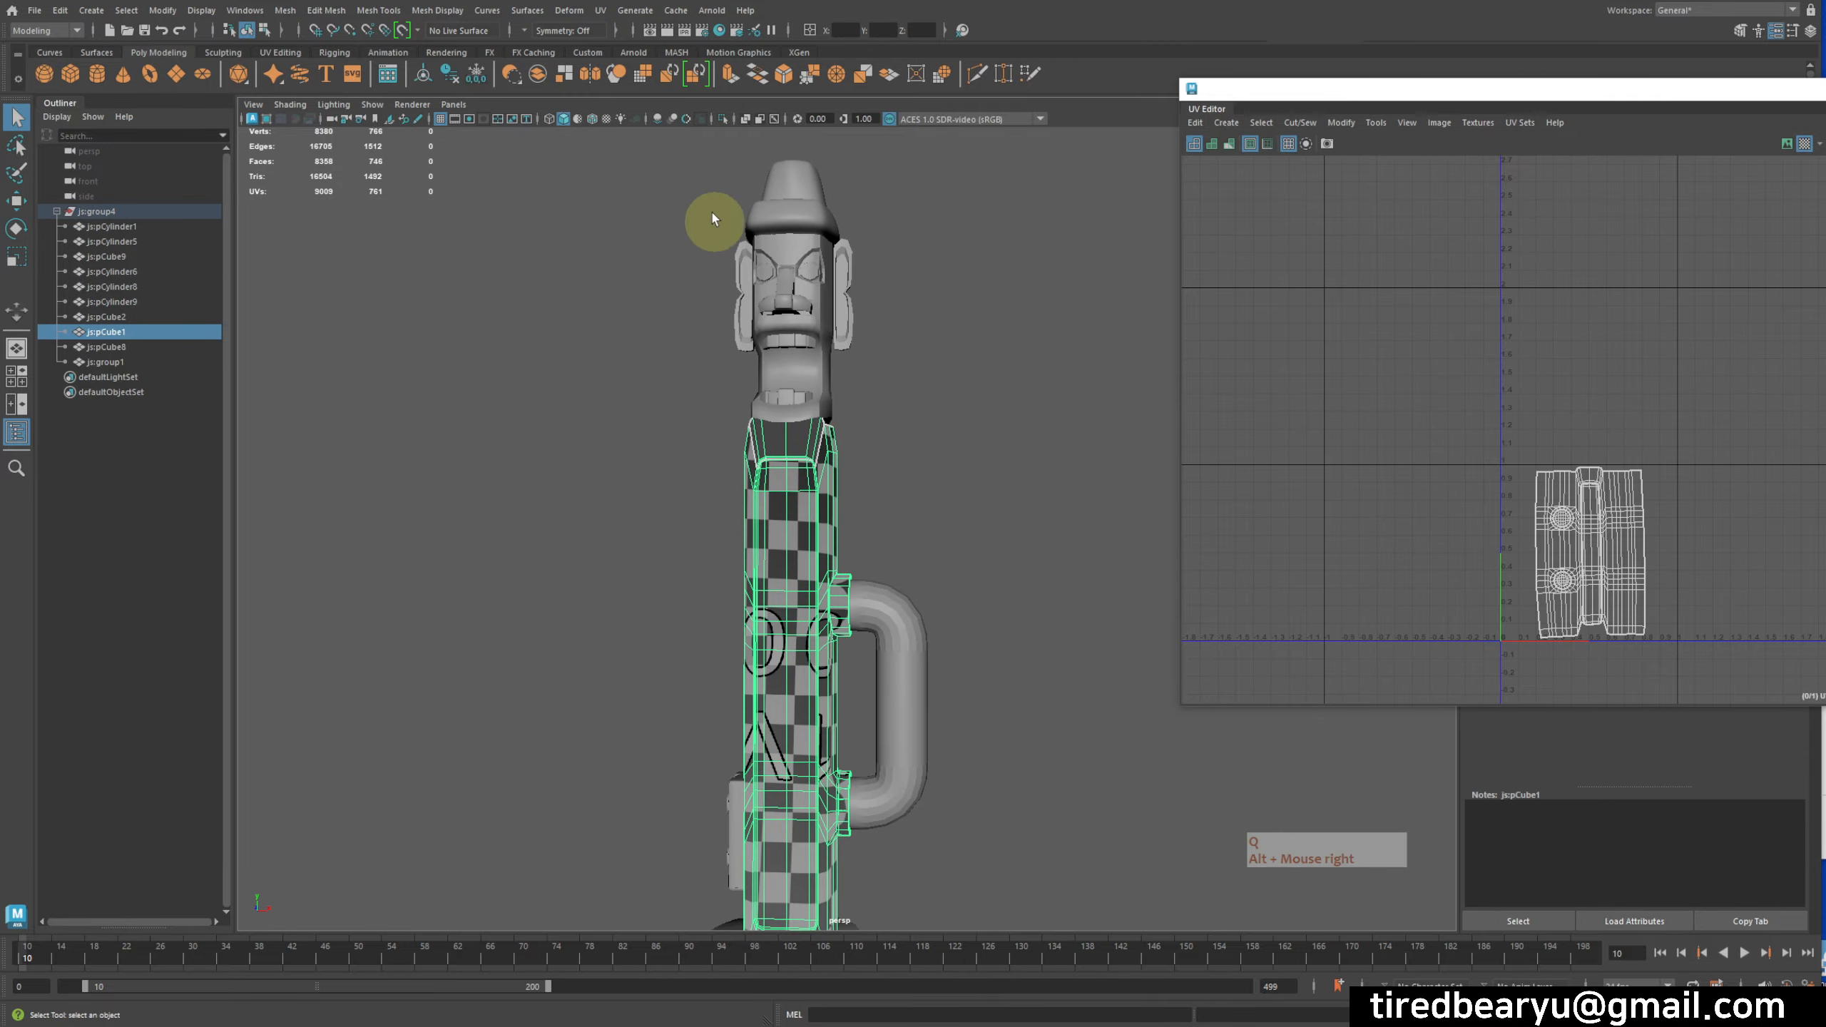
- Select all the statue's parts including the base, compare their checker scale, and clear the selection
left_click_drag(714, 219, 890, 525)
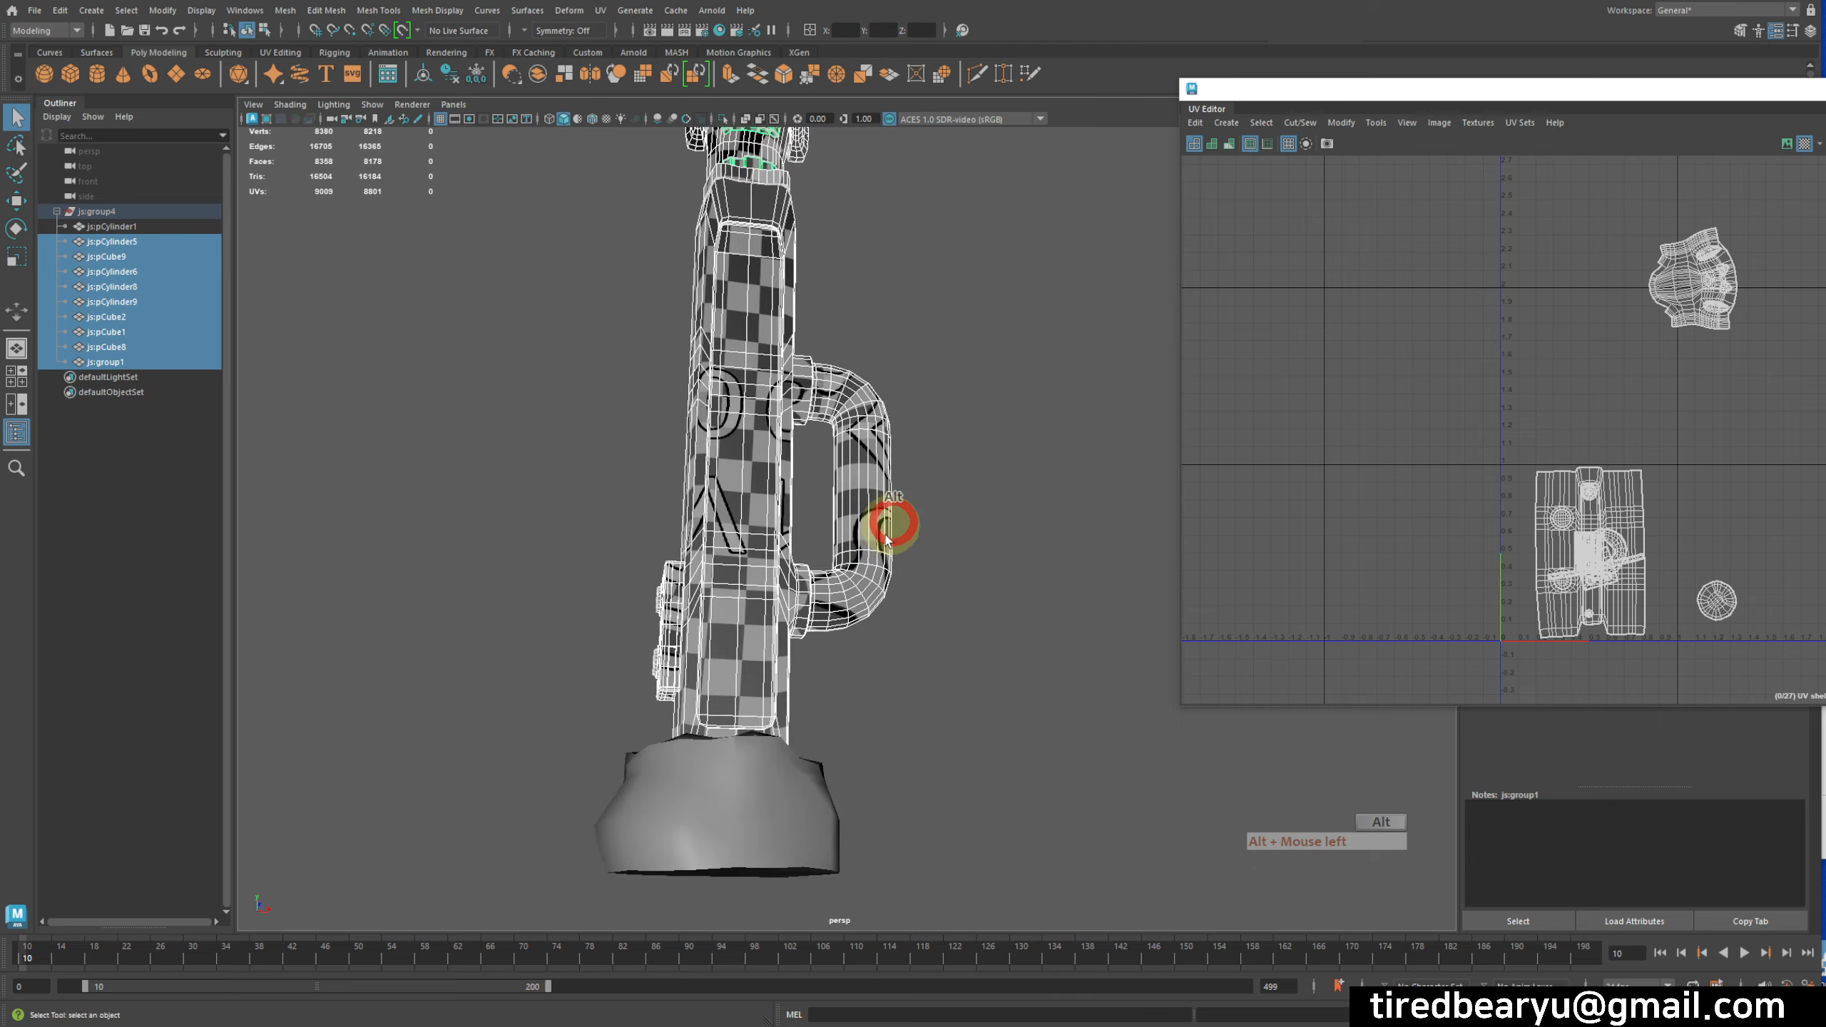
right_click_drag(887, 539, 799, 679, "alt")
left_click_drag(895, 573, 878, 606, "alt")
left_click(799, 772, "shift")
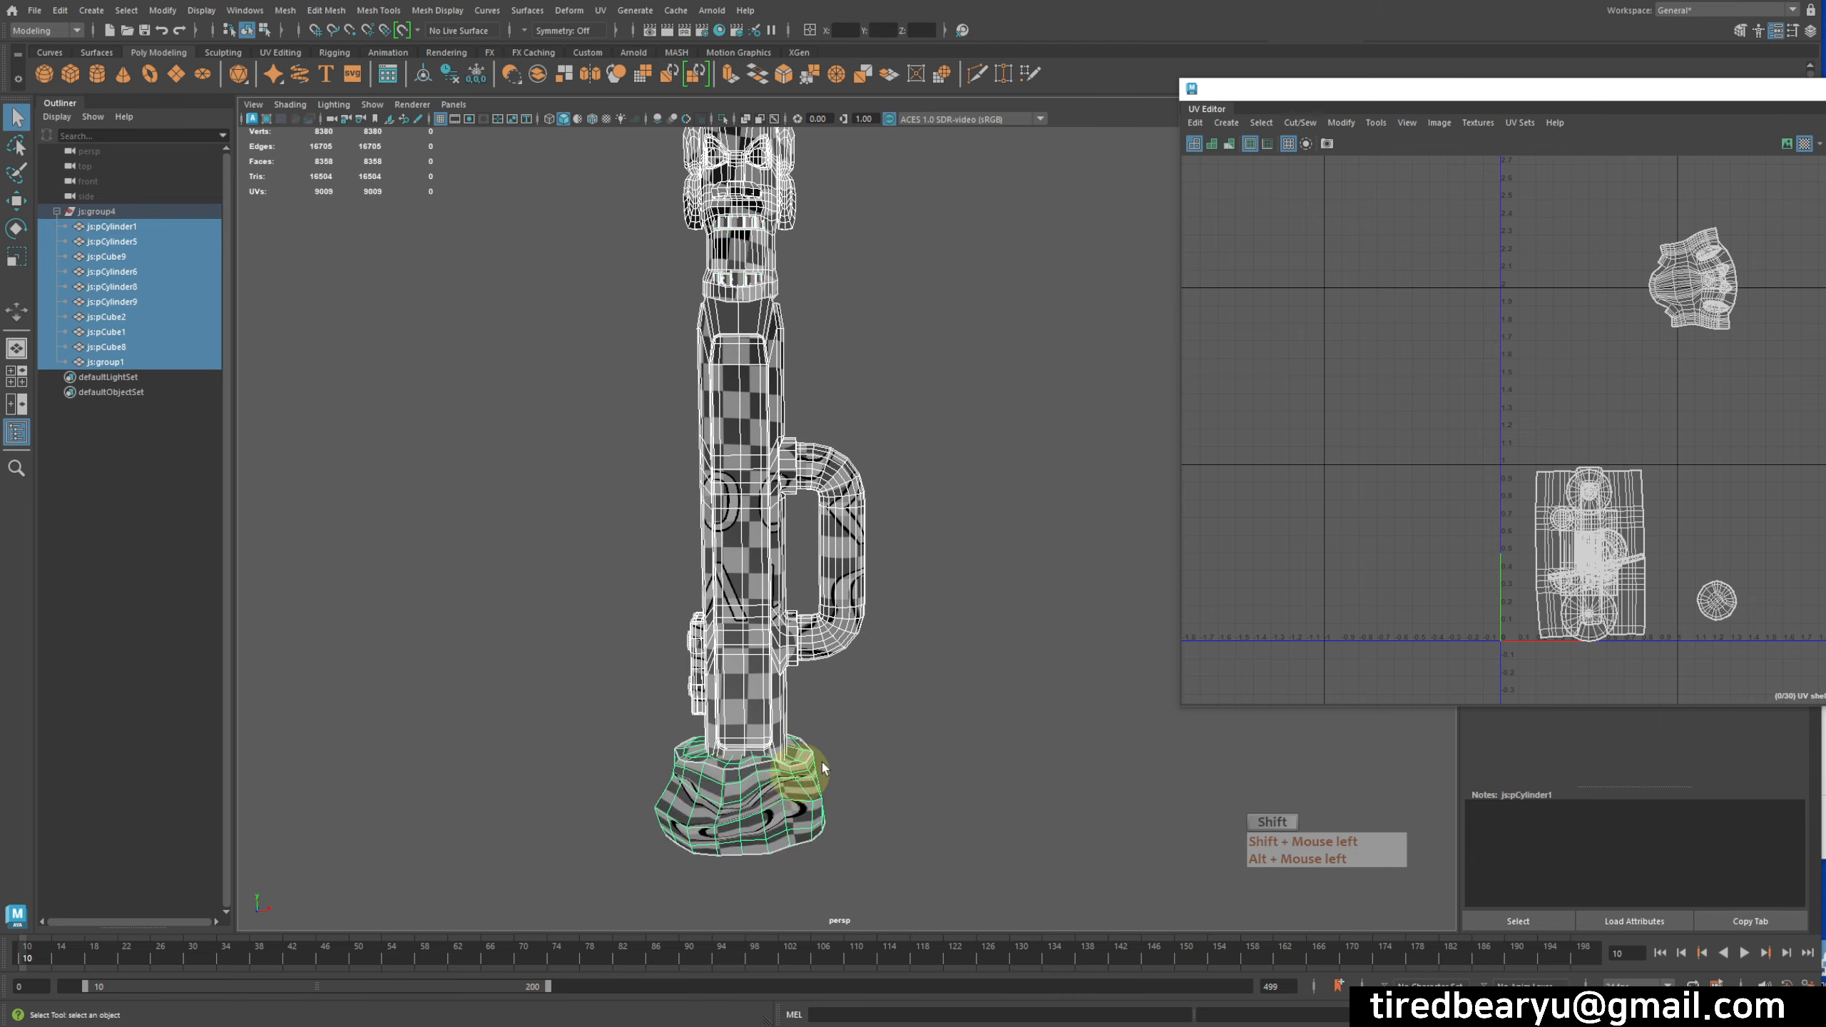
middle_click_drag(950, 565, 955, 624, "alt")
key("q")
middle_click_drag(873, 861, 934, 735, "alt")
left_click(1066, 492)
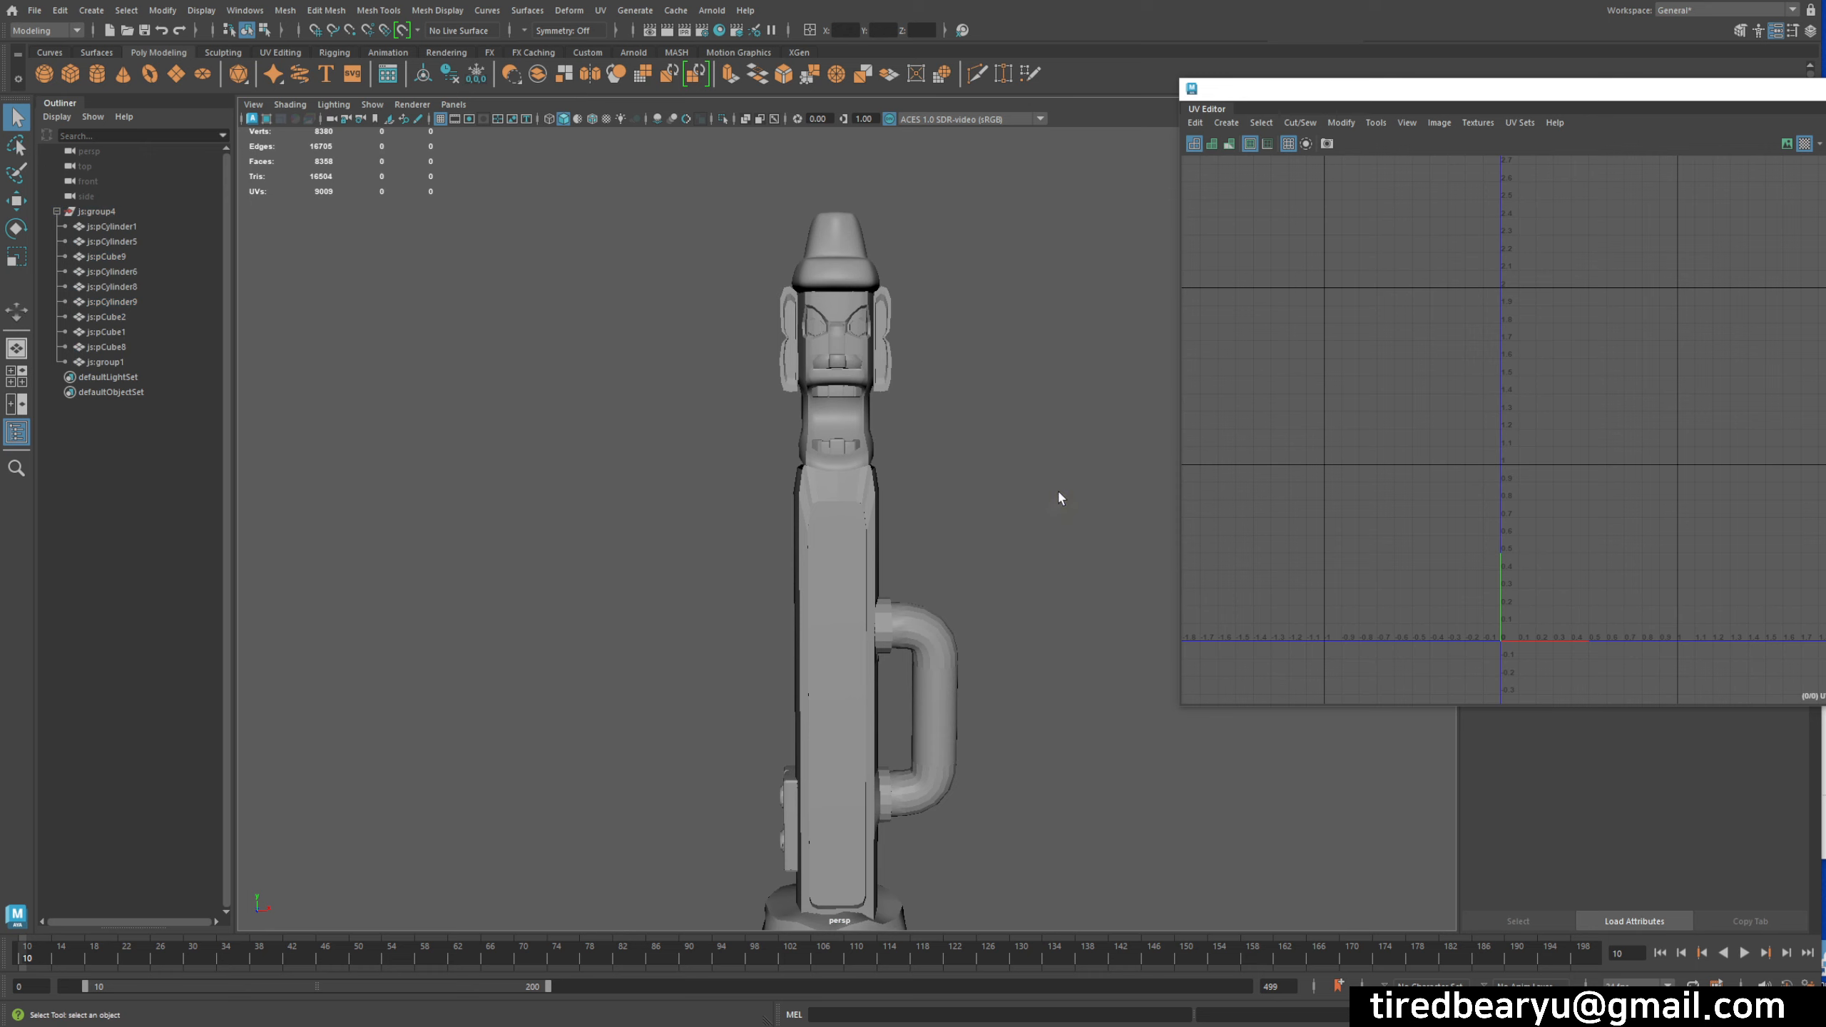